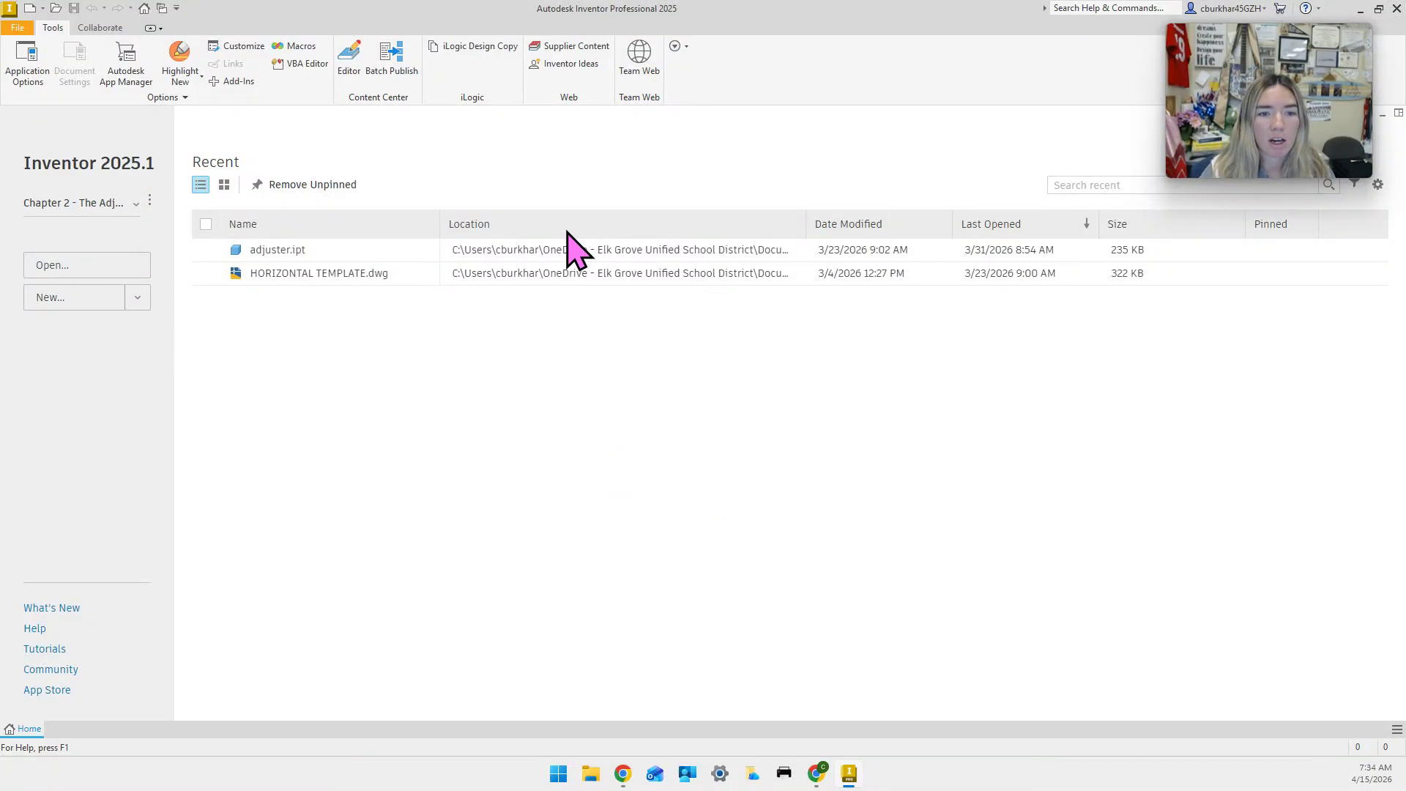
# Create a single-user project called Chapter 13, create its folder, and set it active.
pyautogui.moveTo(527, 790); pyautogui.dragTo(756, 173)
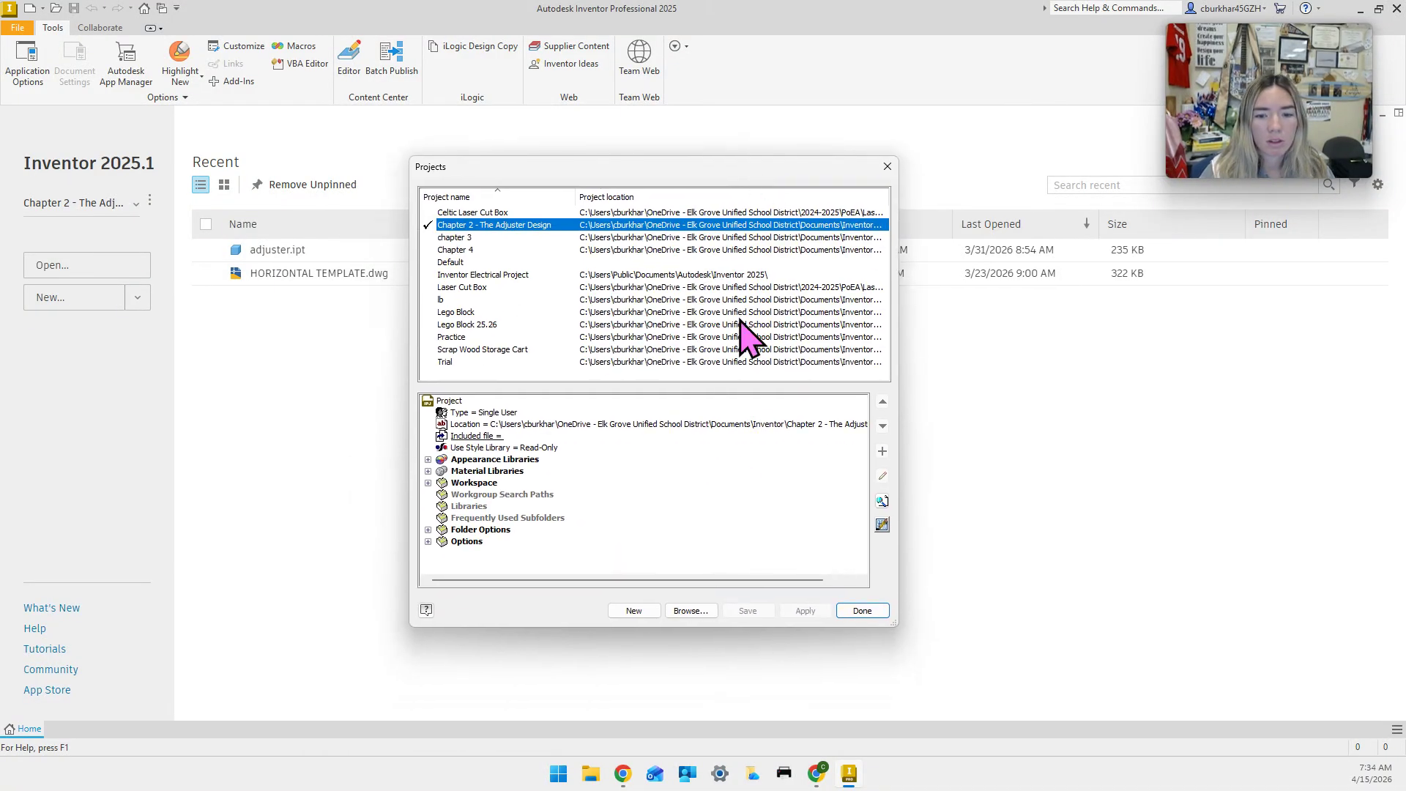
pyautogui.click(634, 612)
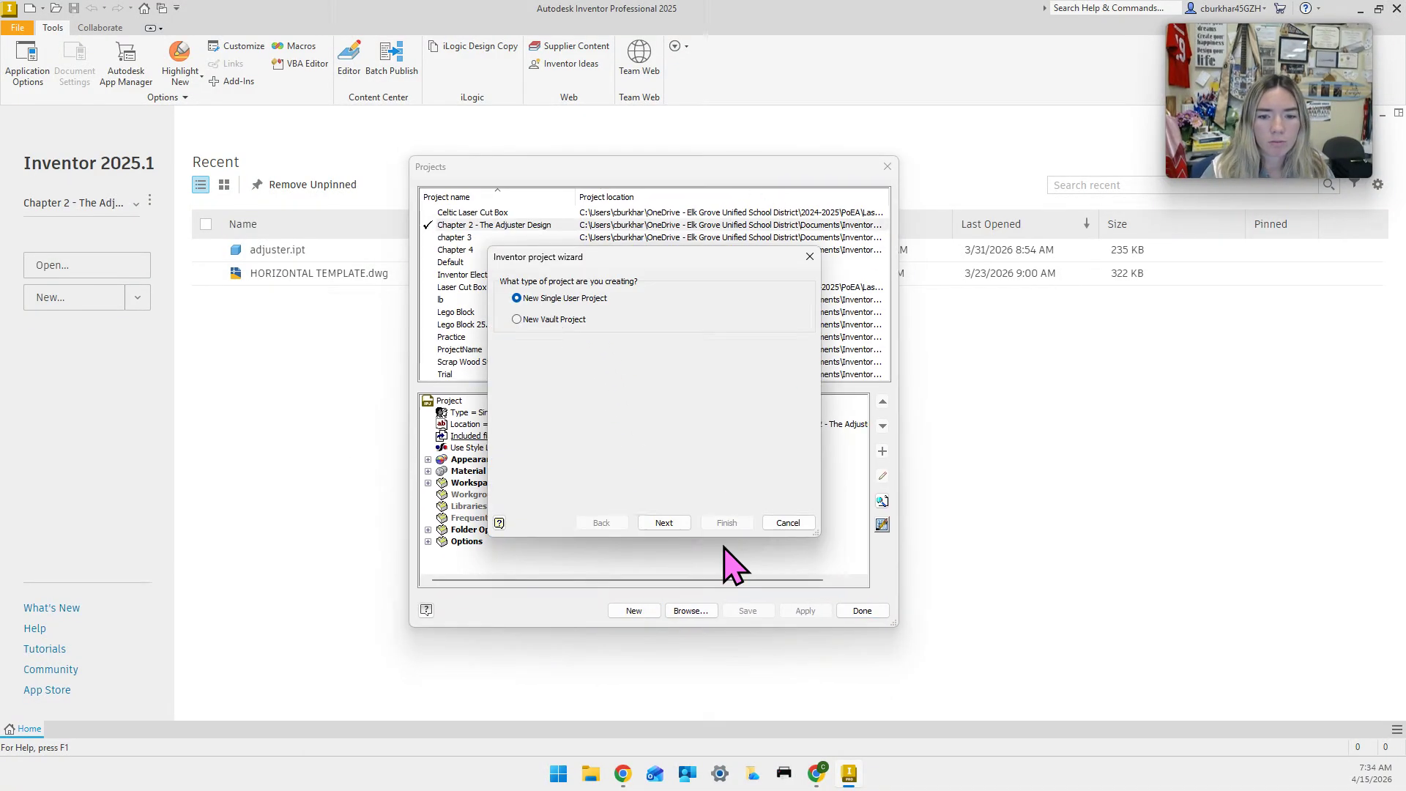
pyautogui.click(672, 521)
pyautogui.doubleClick(555, 312)
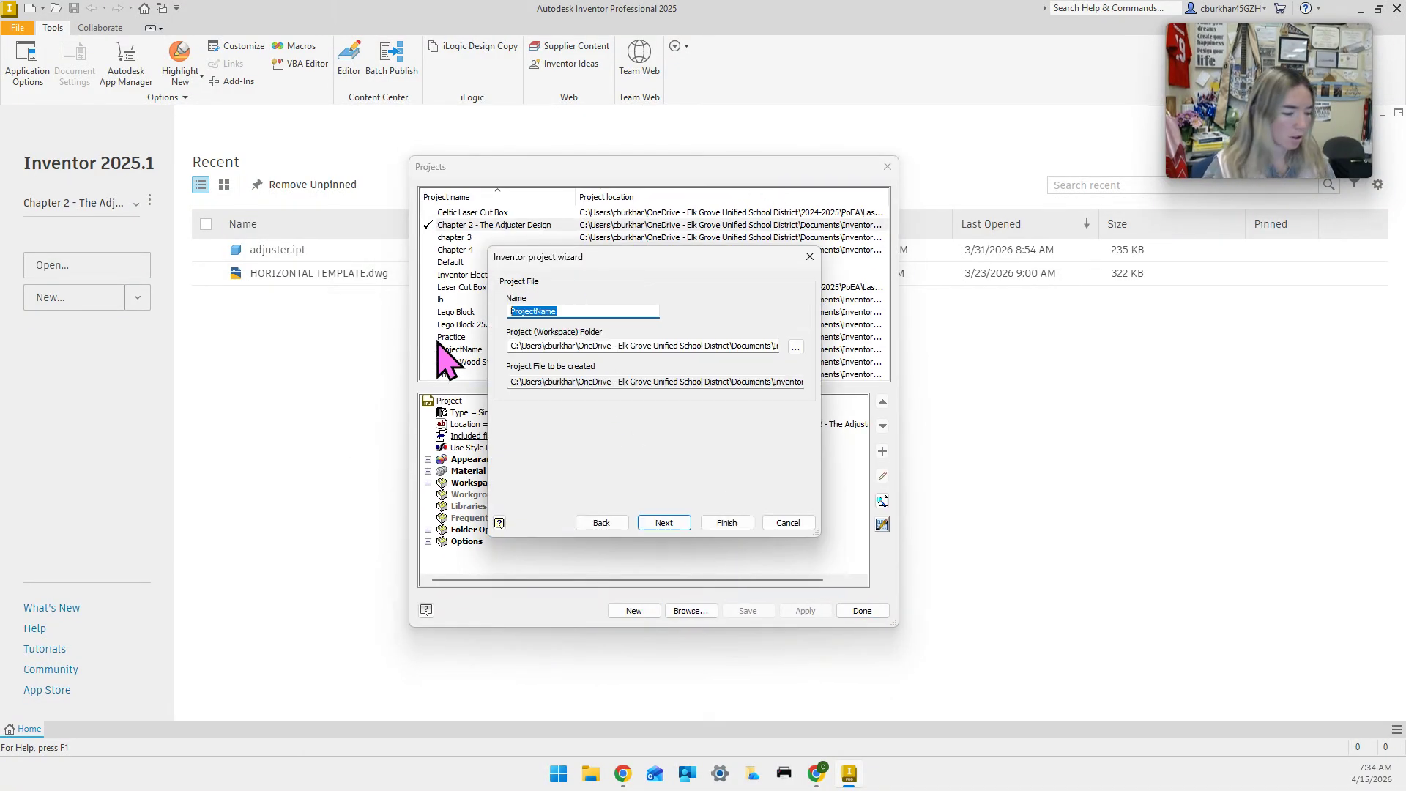
pyautogui.write('Chy')
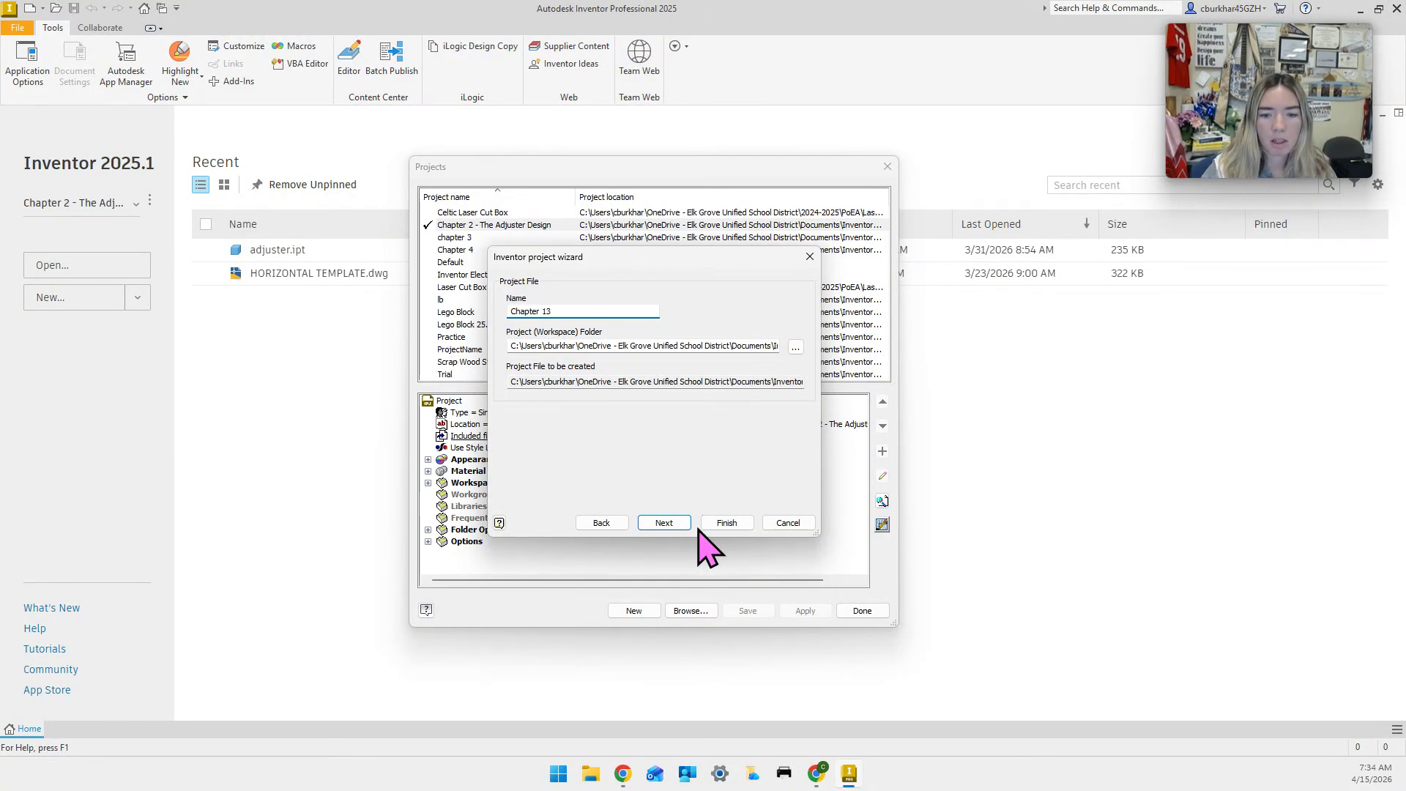
pyautogui.click(725, 522)
pyautogui.click(673, 433)
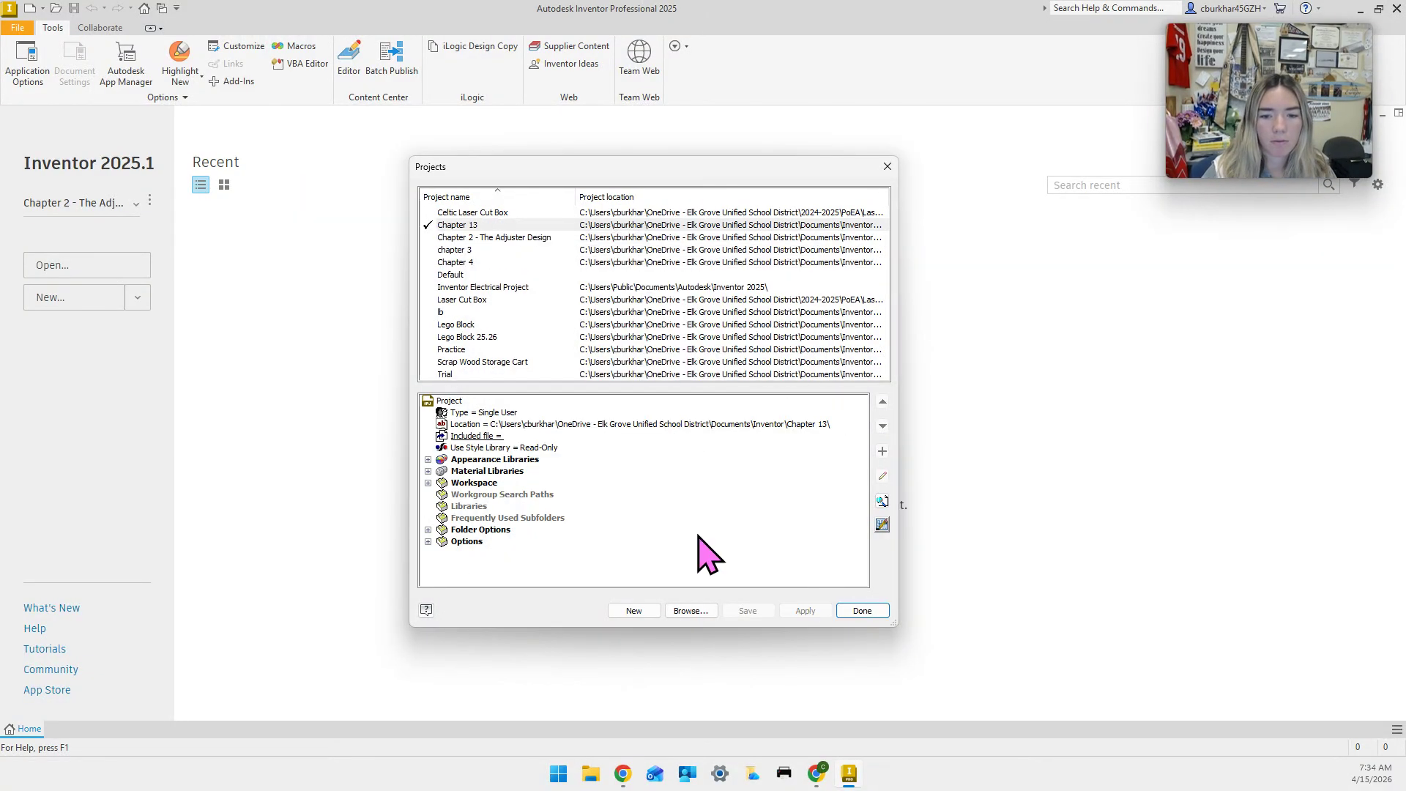
pyautogui.click(872, 612)
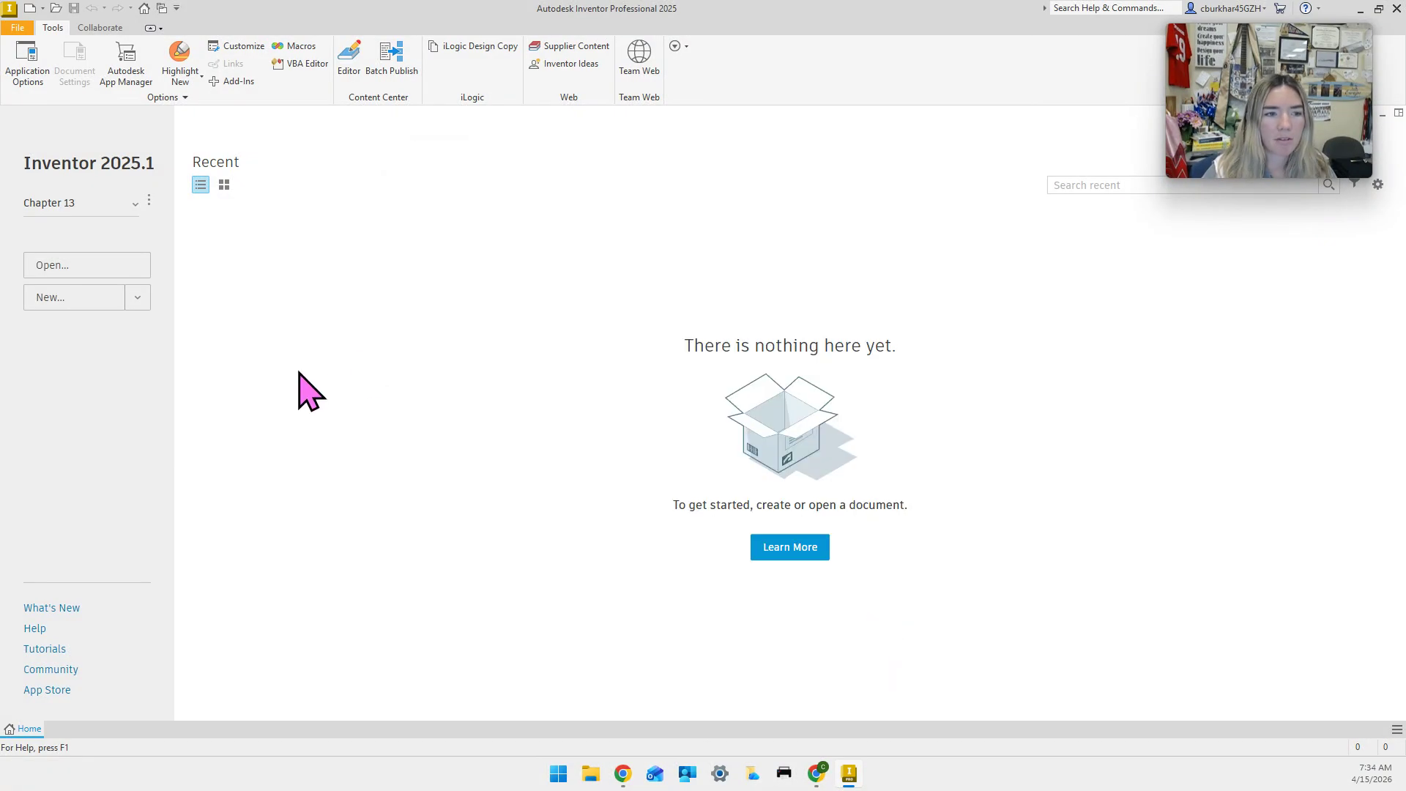
# Create a new part from the en-US English Sheet Metal (in).ipt template.
pyautogui.click(59, 300)
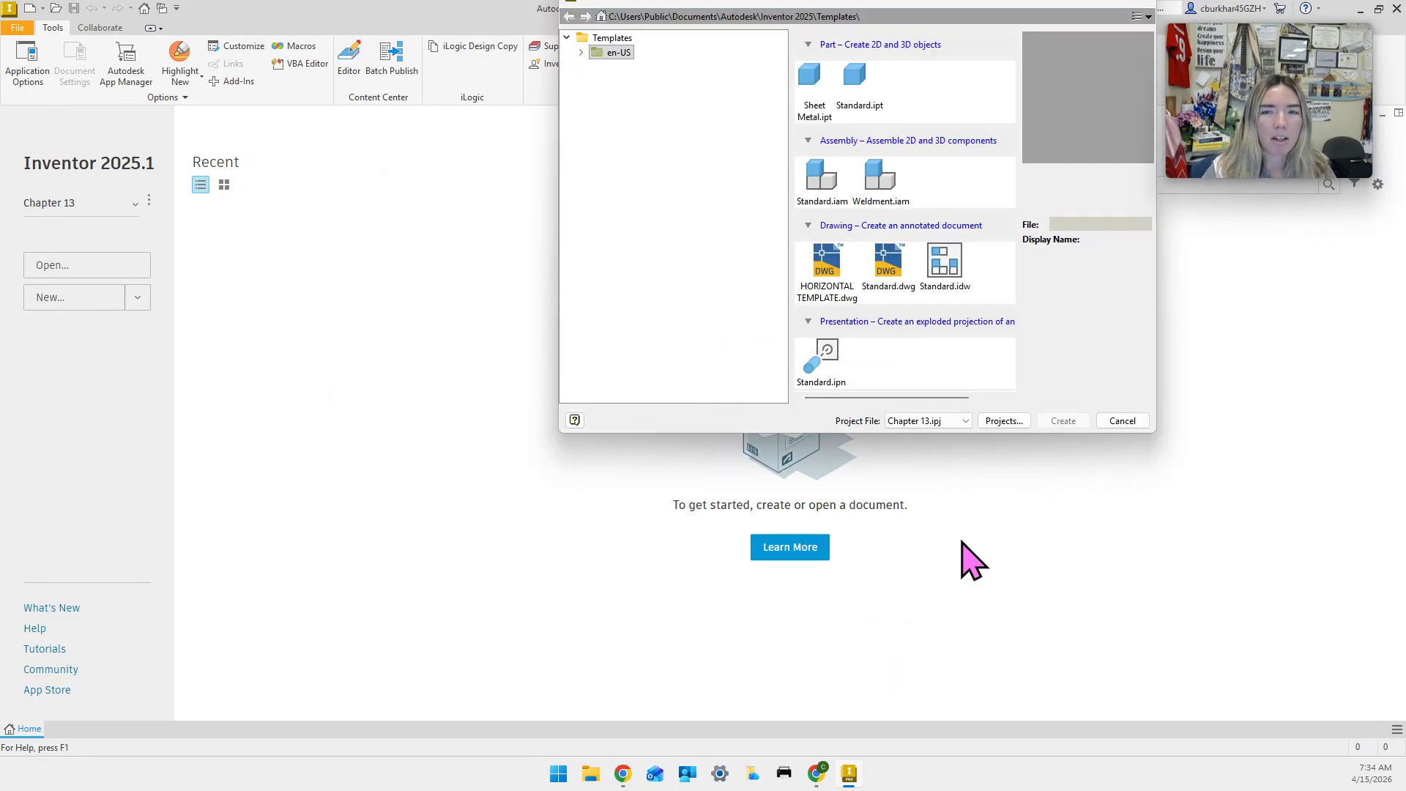
pyautogui.doubleClick(591, 52)
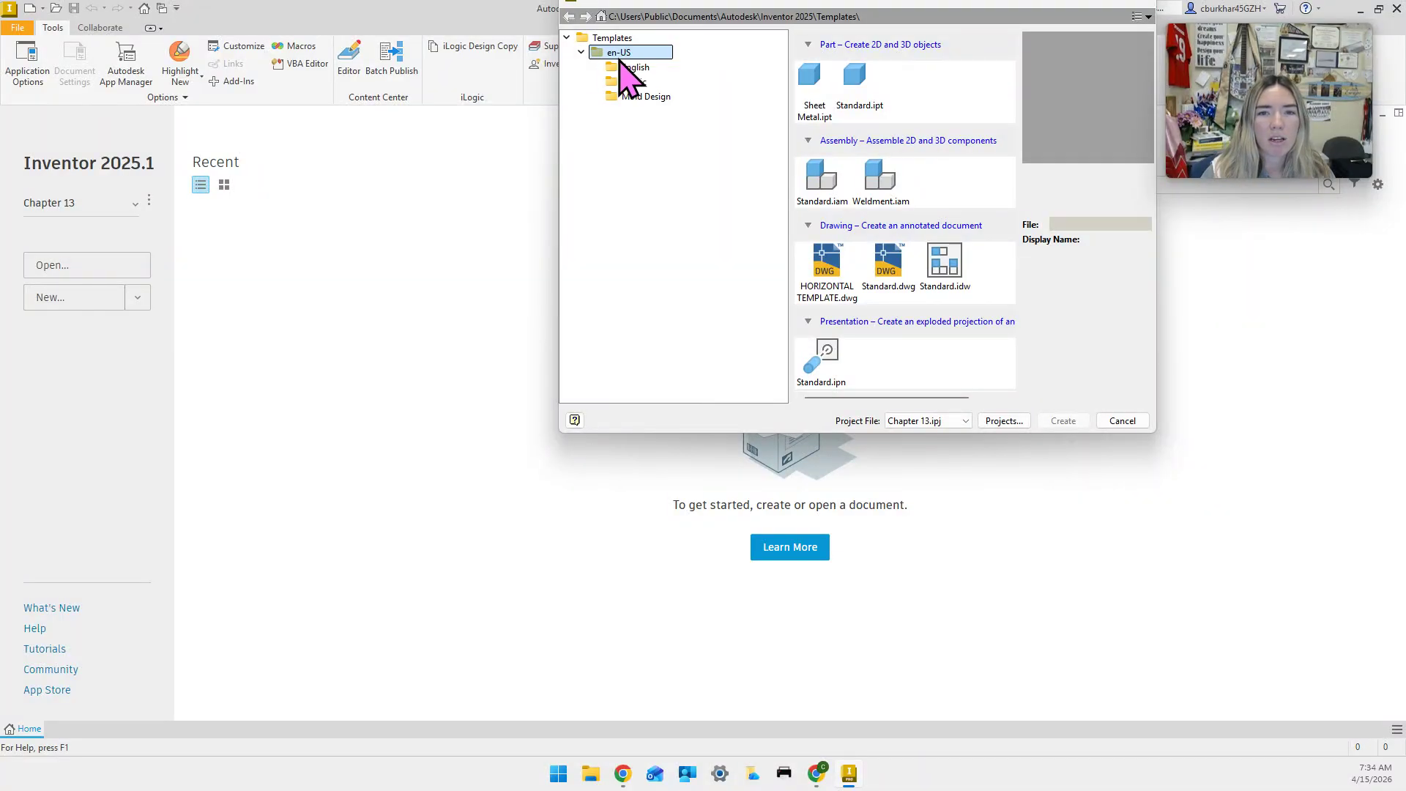
pyautogui.click(634, 68)
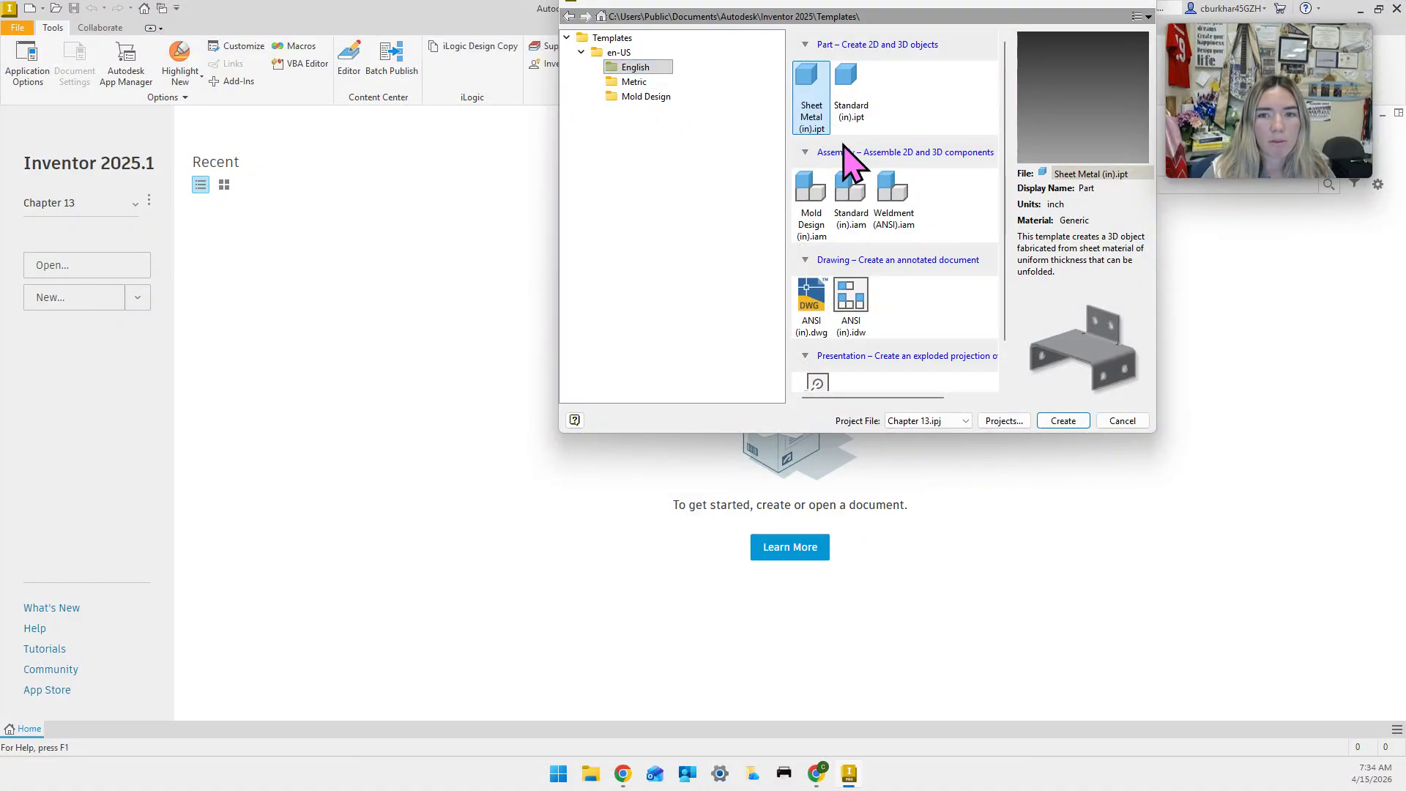
pyautogui.click(1064, 422)
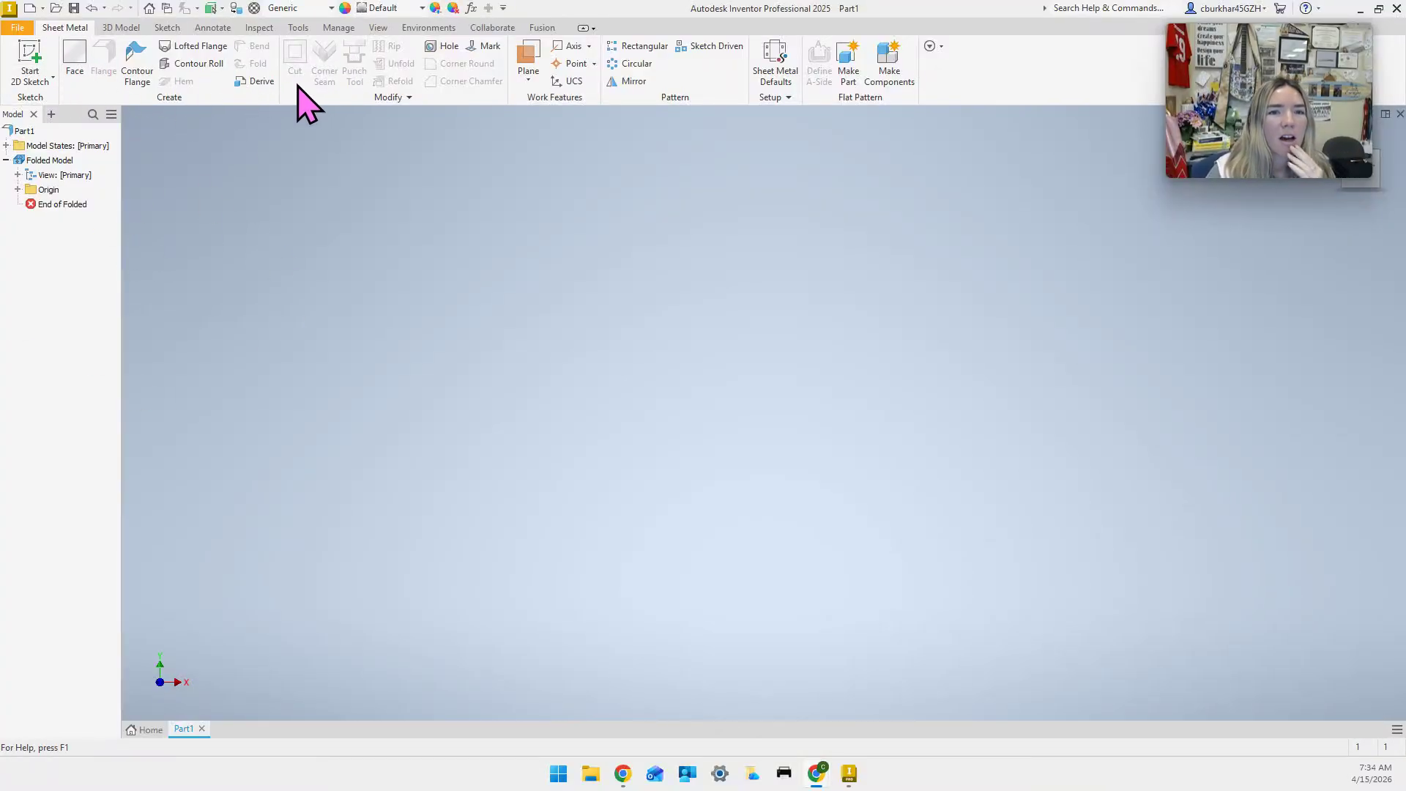
# Open Sheet Metal Defaults from the Setup panel of the Sheet Metal tab.
pyautogui.click(121, 28)
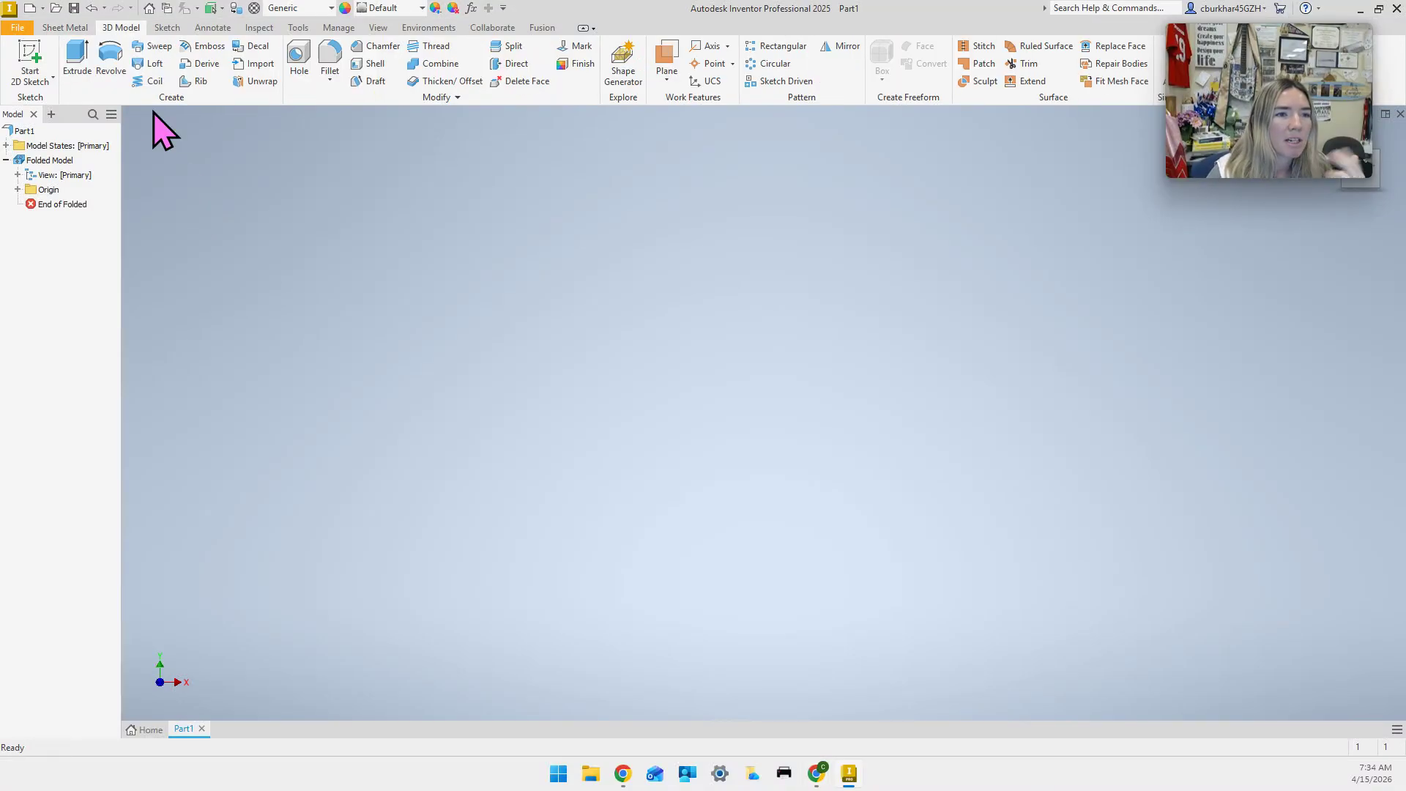
pyautogui.click(65, 27)
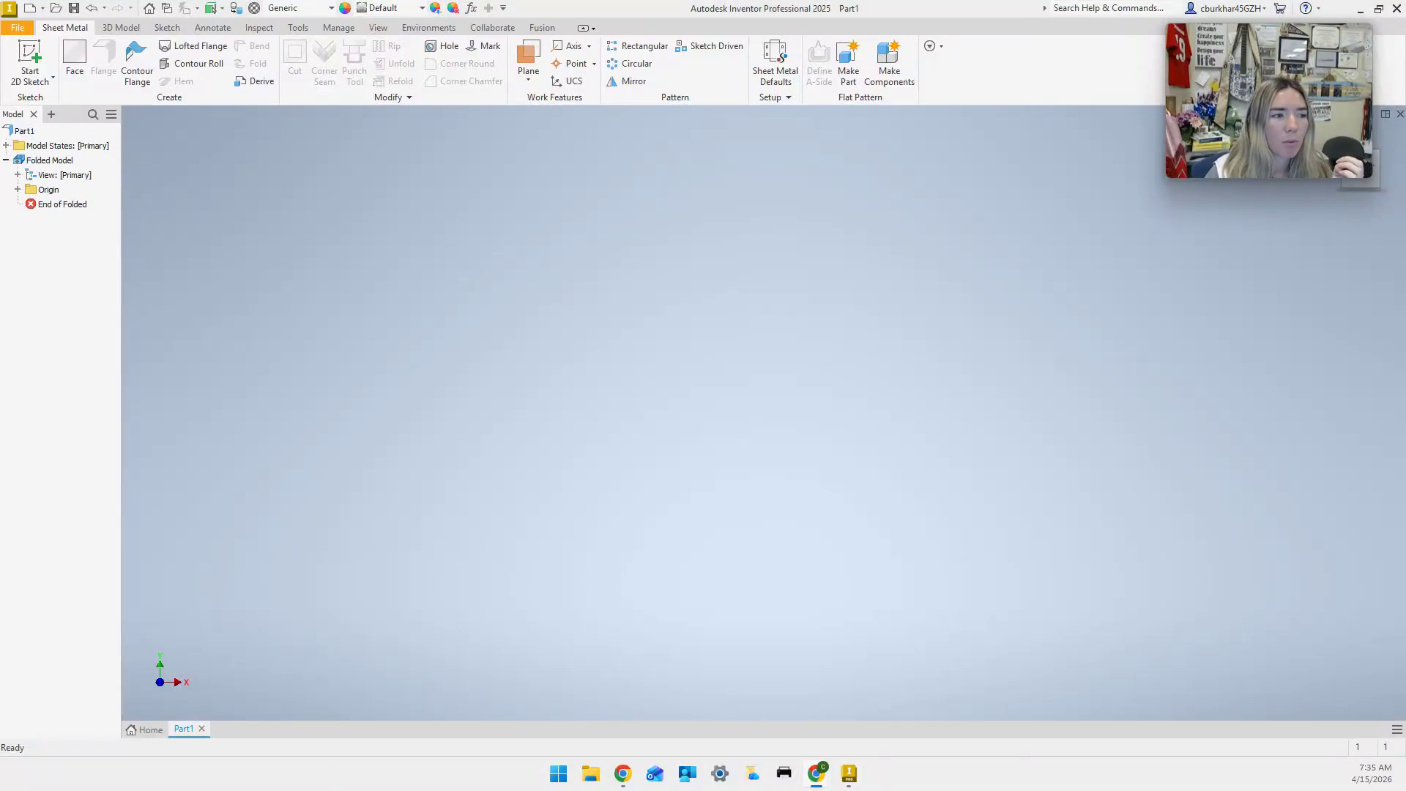
pyautogui.click(788, 75)
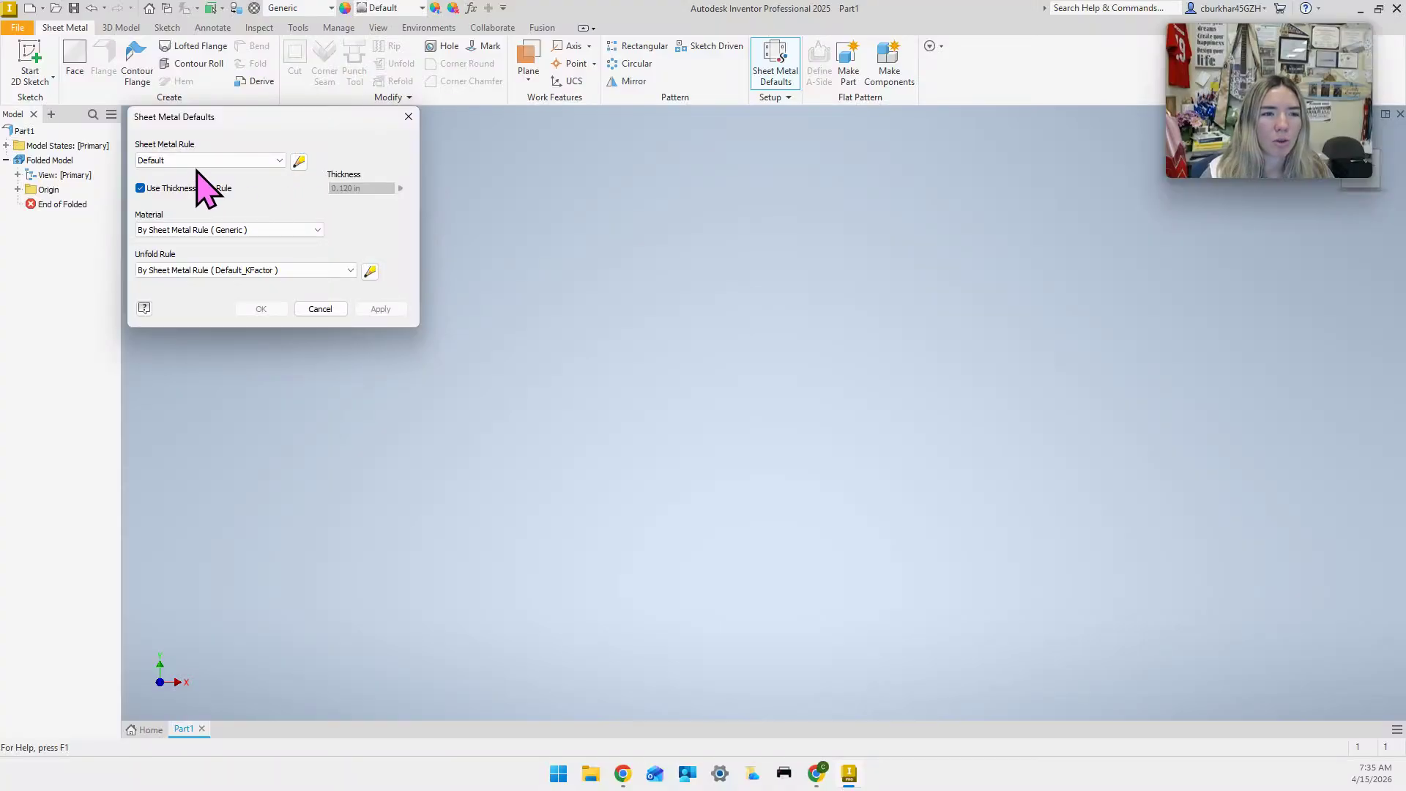
# Create a new sheet metal rule named 16 Gauge Mild Steel based on Default.
pyautogui.click(298, 161)
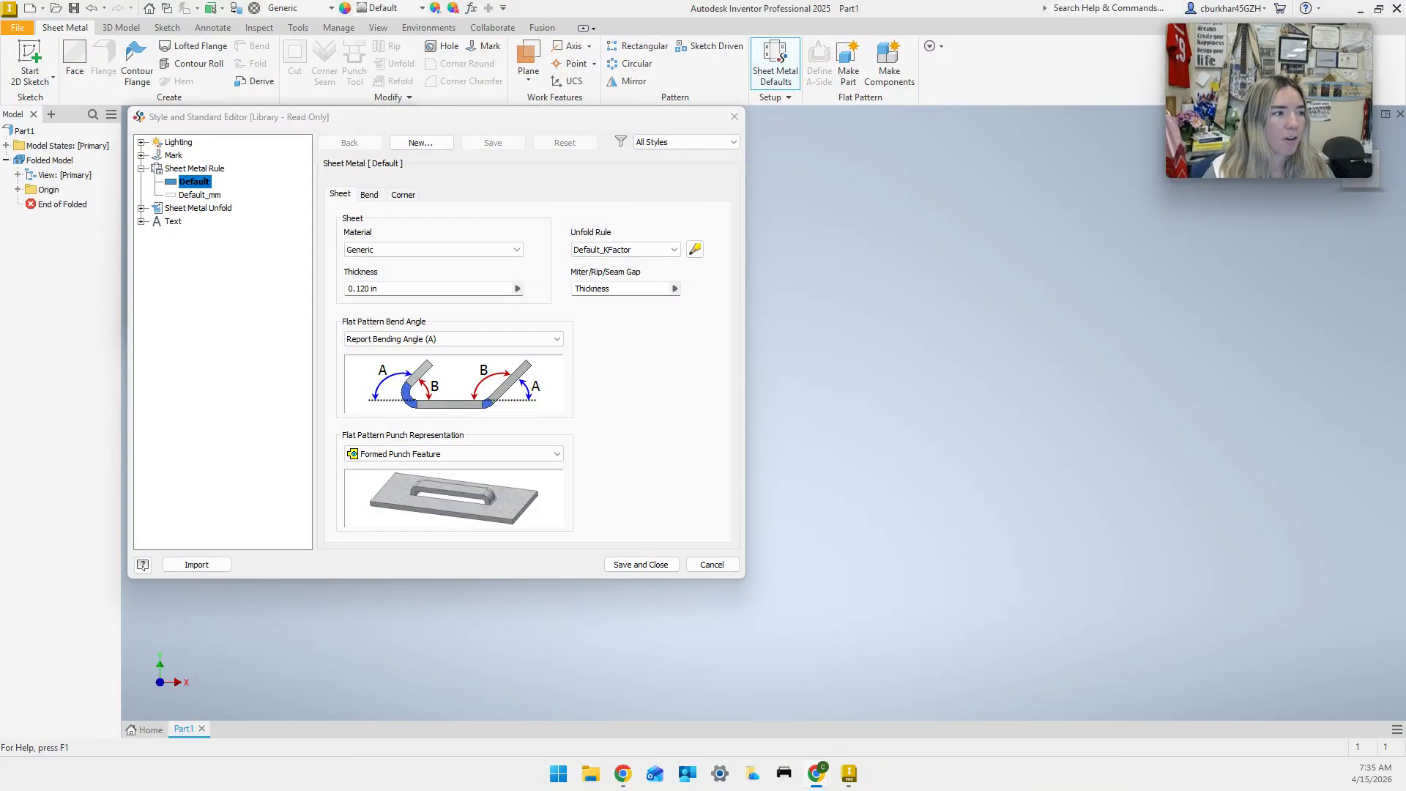
pyautogui.click(423, 145)
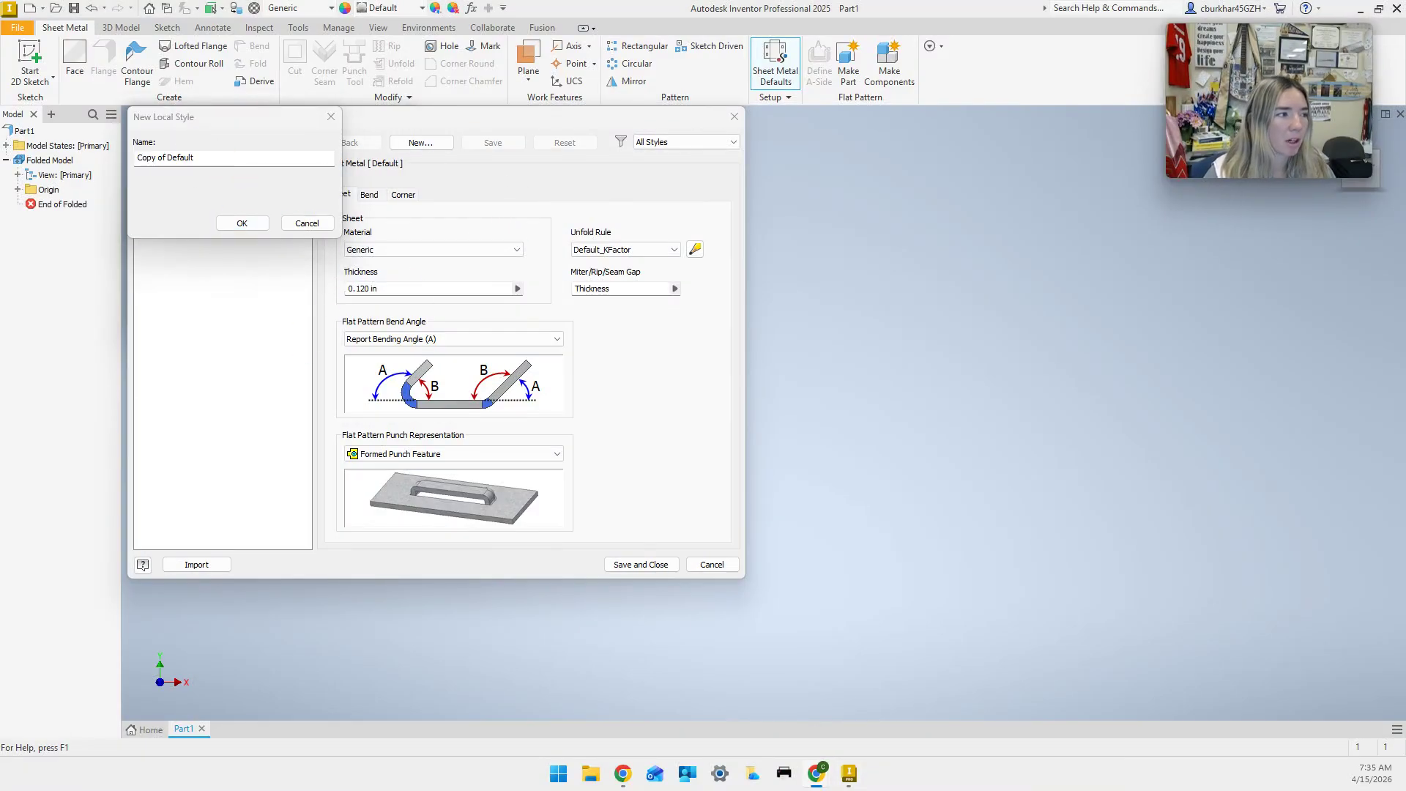
pyautogui.click(229, 158)
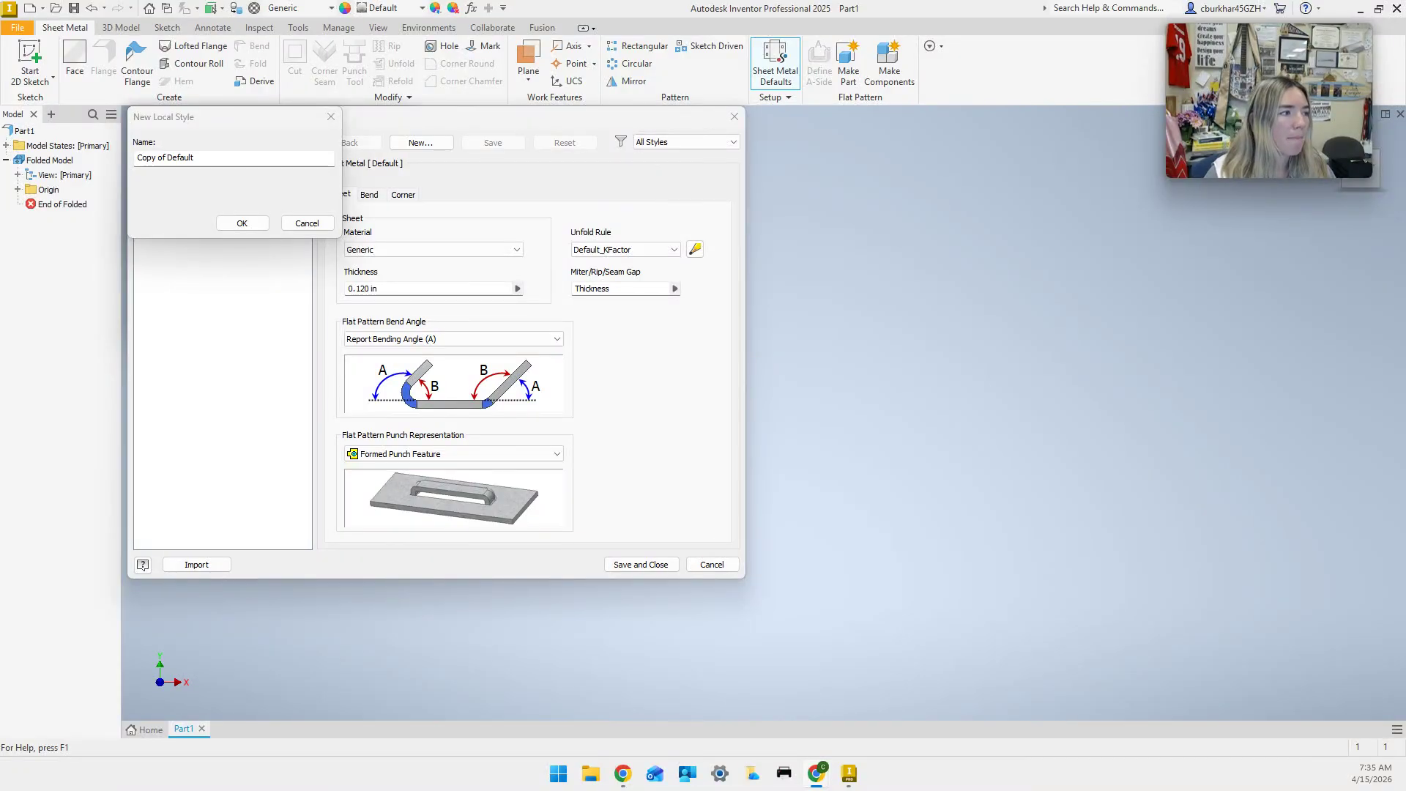
pyautogui.moveTo(224, 159); pyautogui.dragTo(114, 171)
pyautogui.write('16')
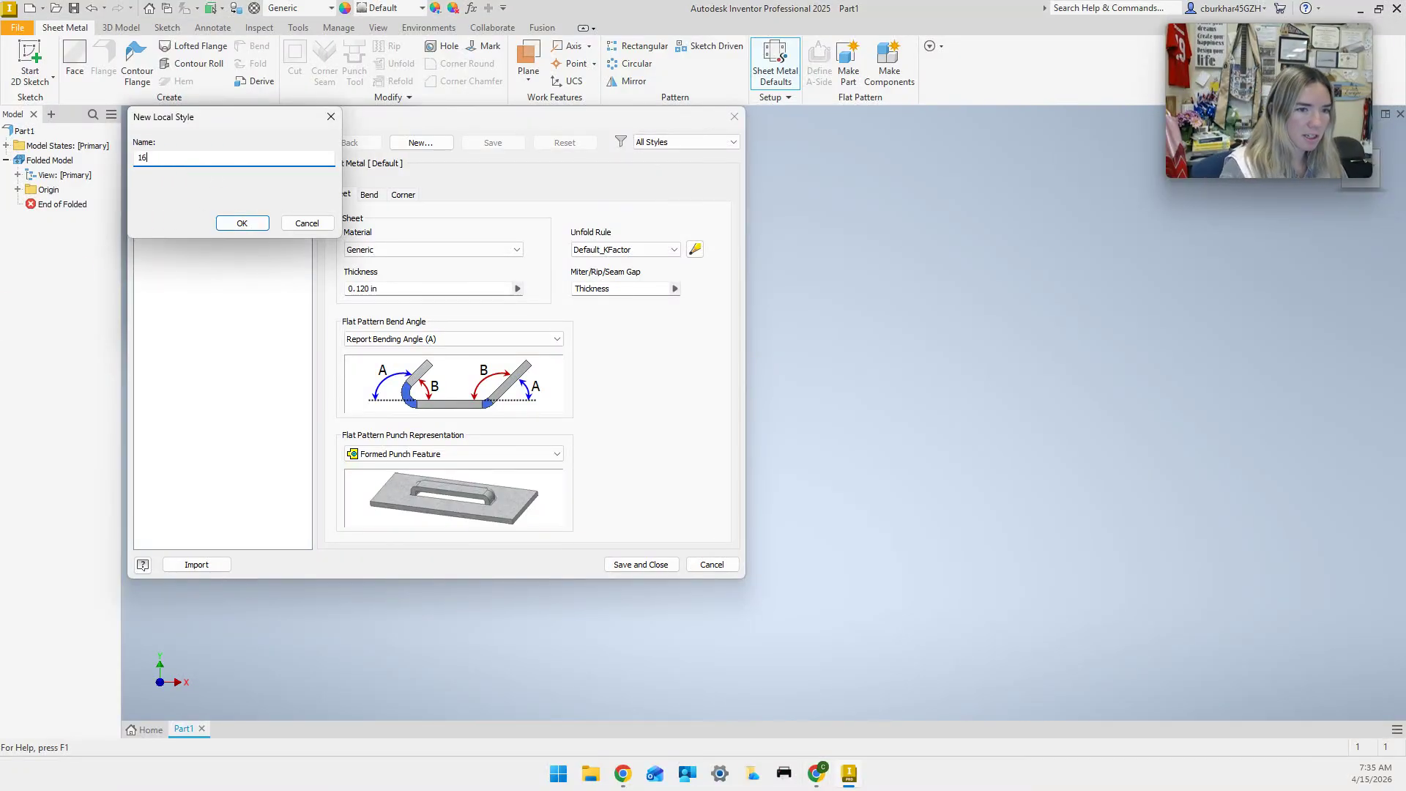
pyautogui.write(' Gauge Mild')
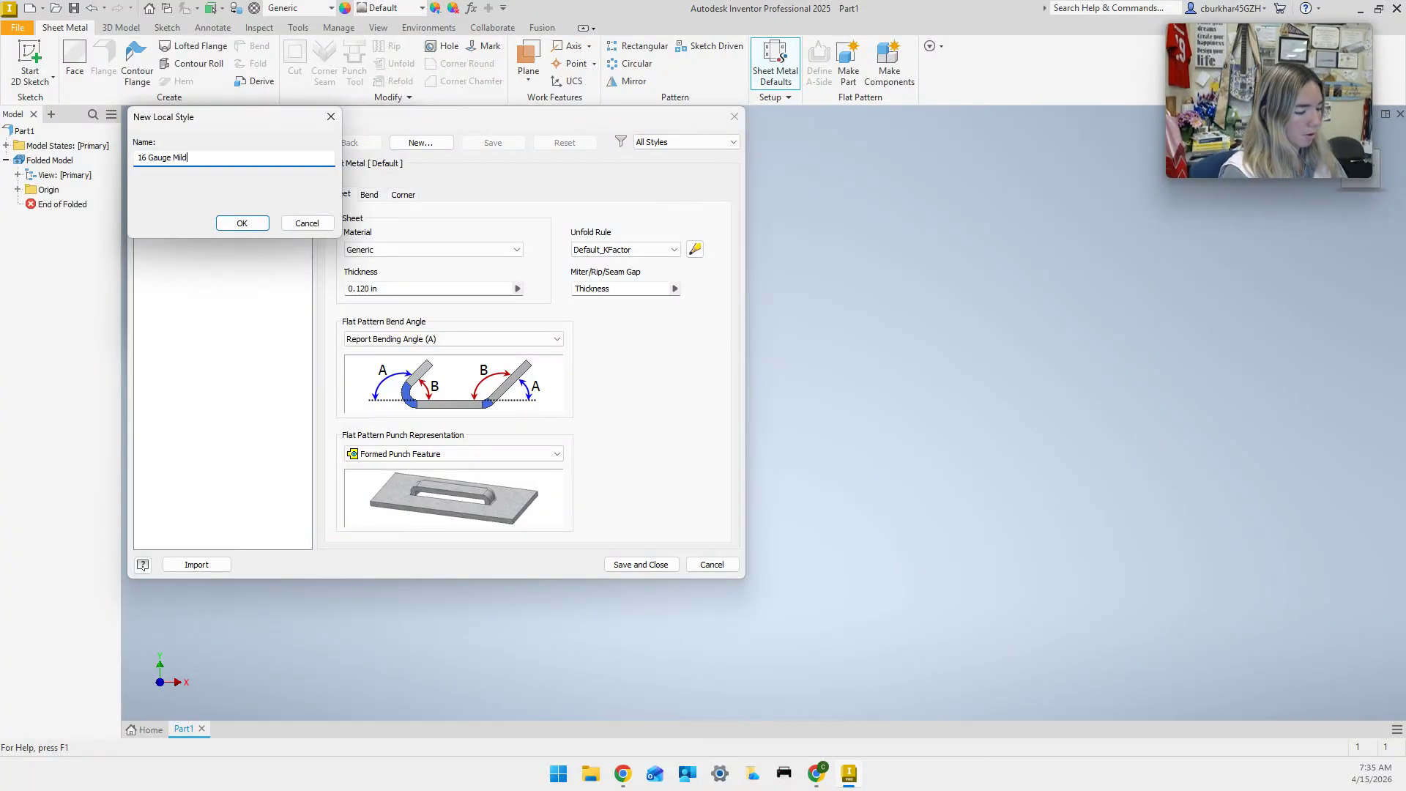
pyautogui.write(' Steel')
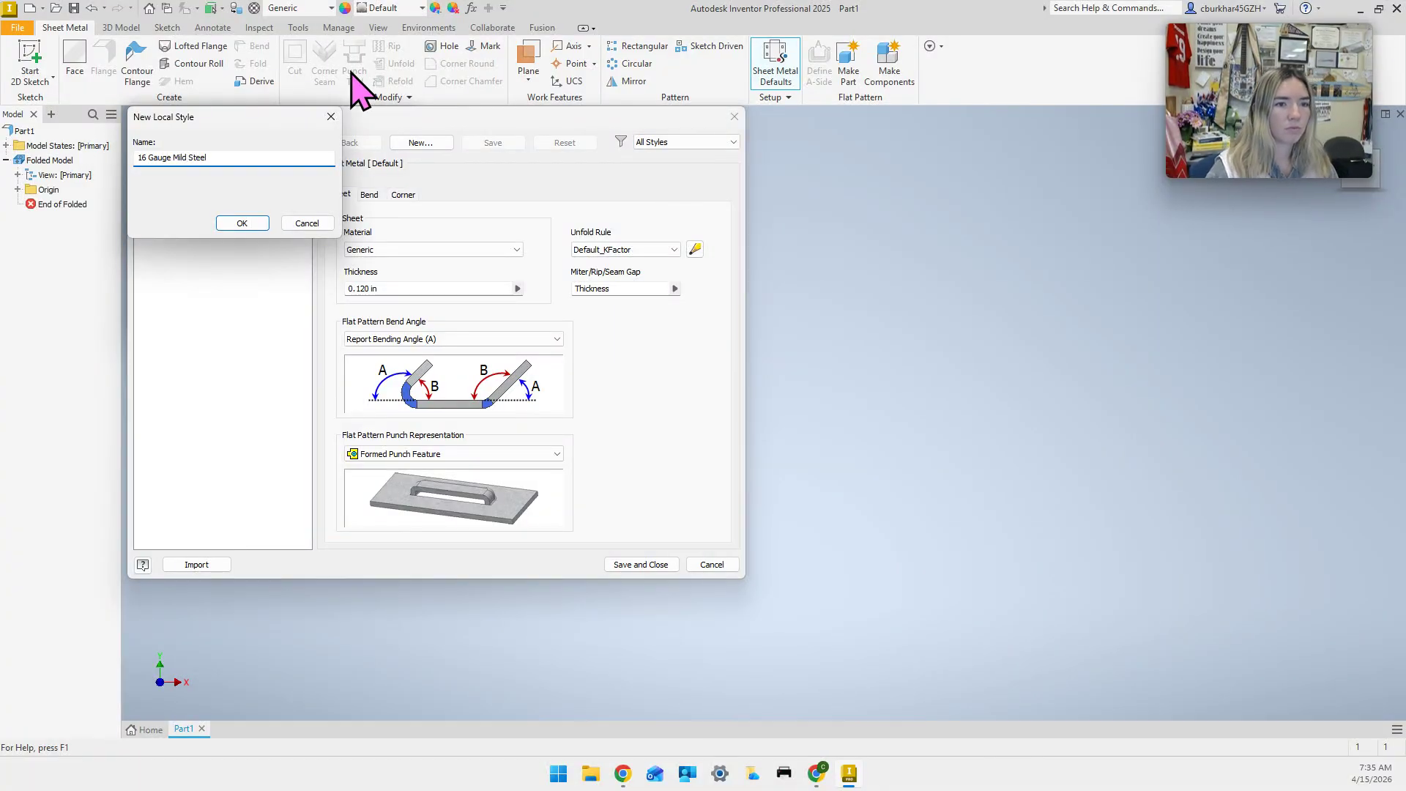
pyautogui.click(242, 224)
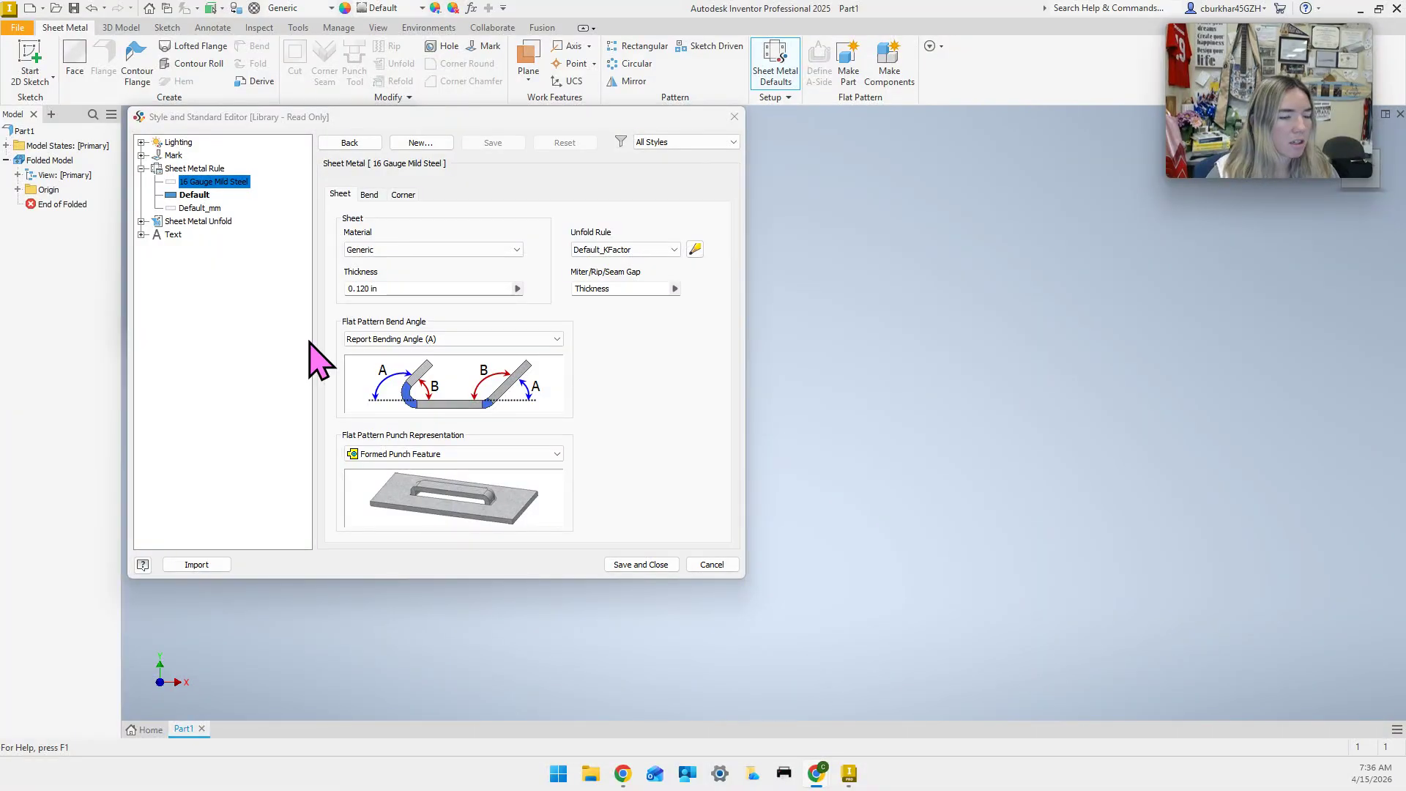
# Set the 16 Gauge Mild Steel rule thickness to 0.0625 and move on to its unfold rule.
pyautogui.moveTo(396, 287); pyautogui.dragTo(295, 284)
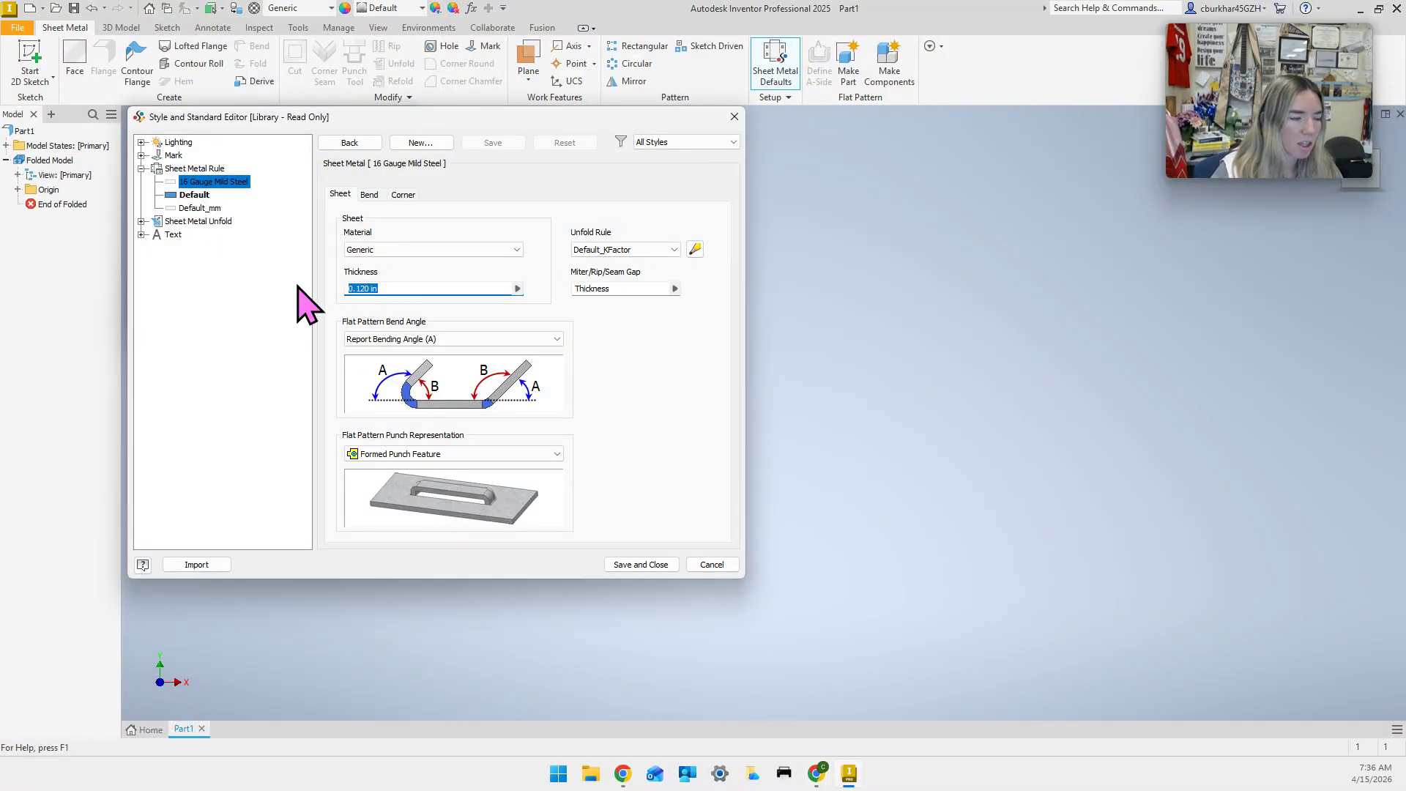
pyautogui.write('0.0625')
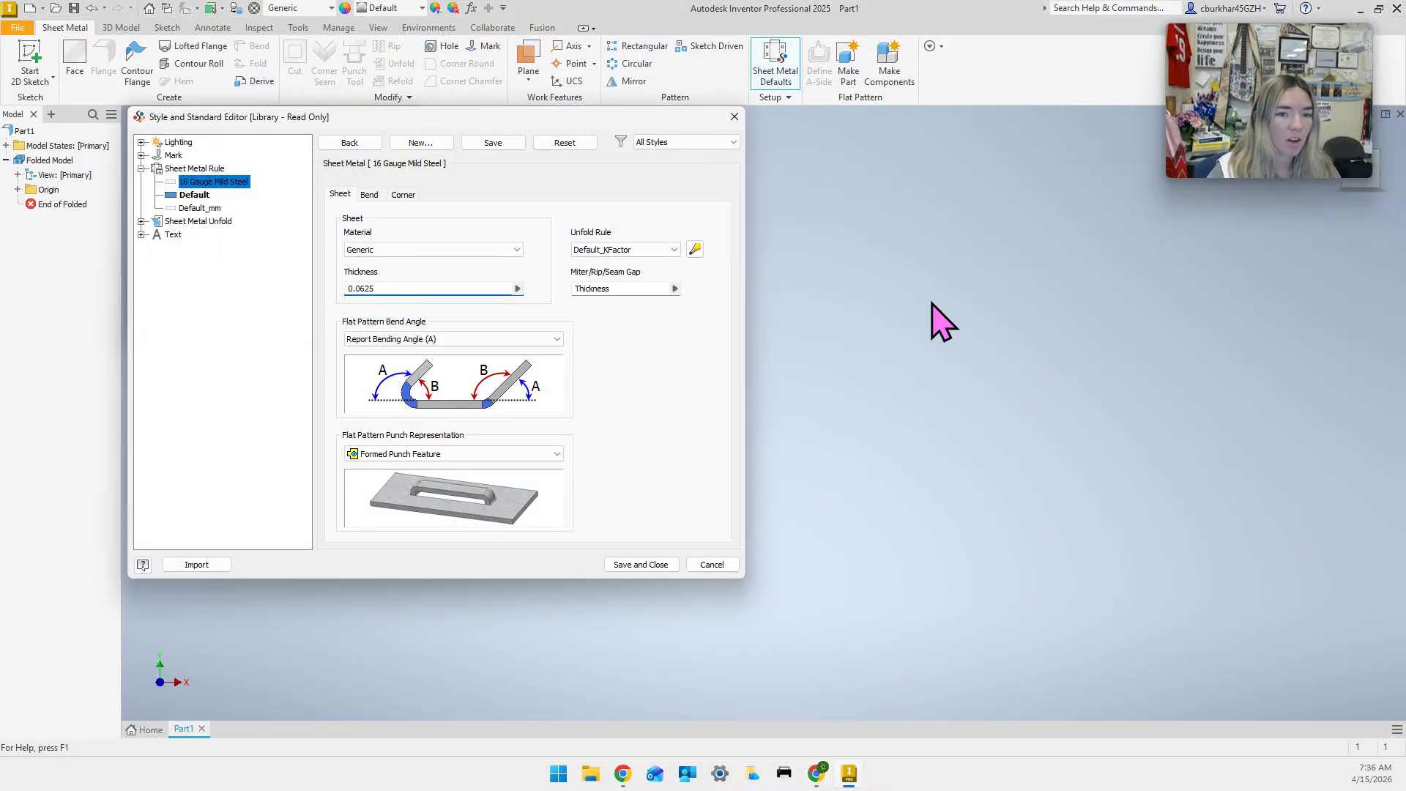
pyautogui.click(251, 340)
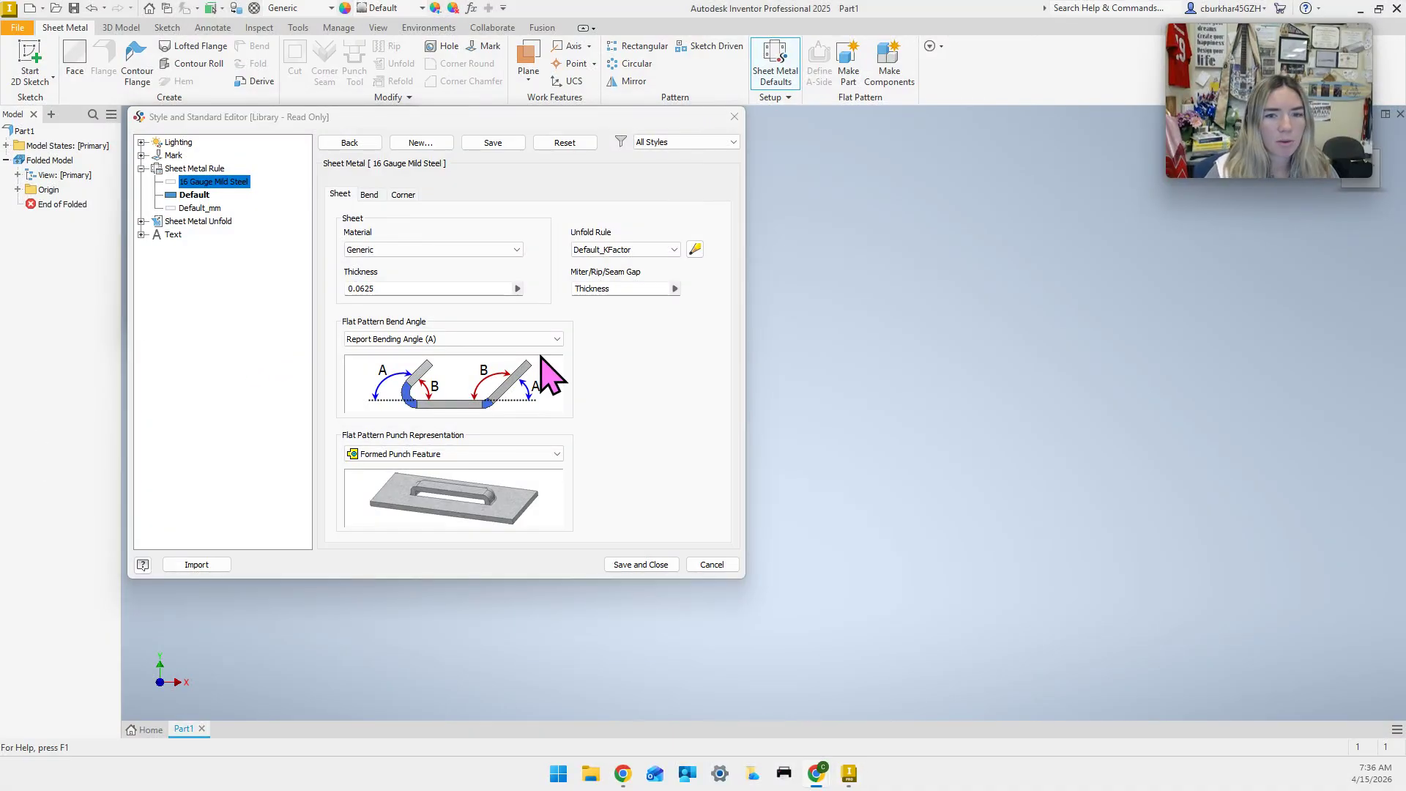
pyautogui.click(697, 251)
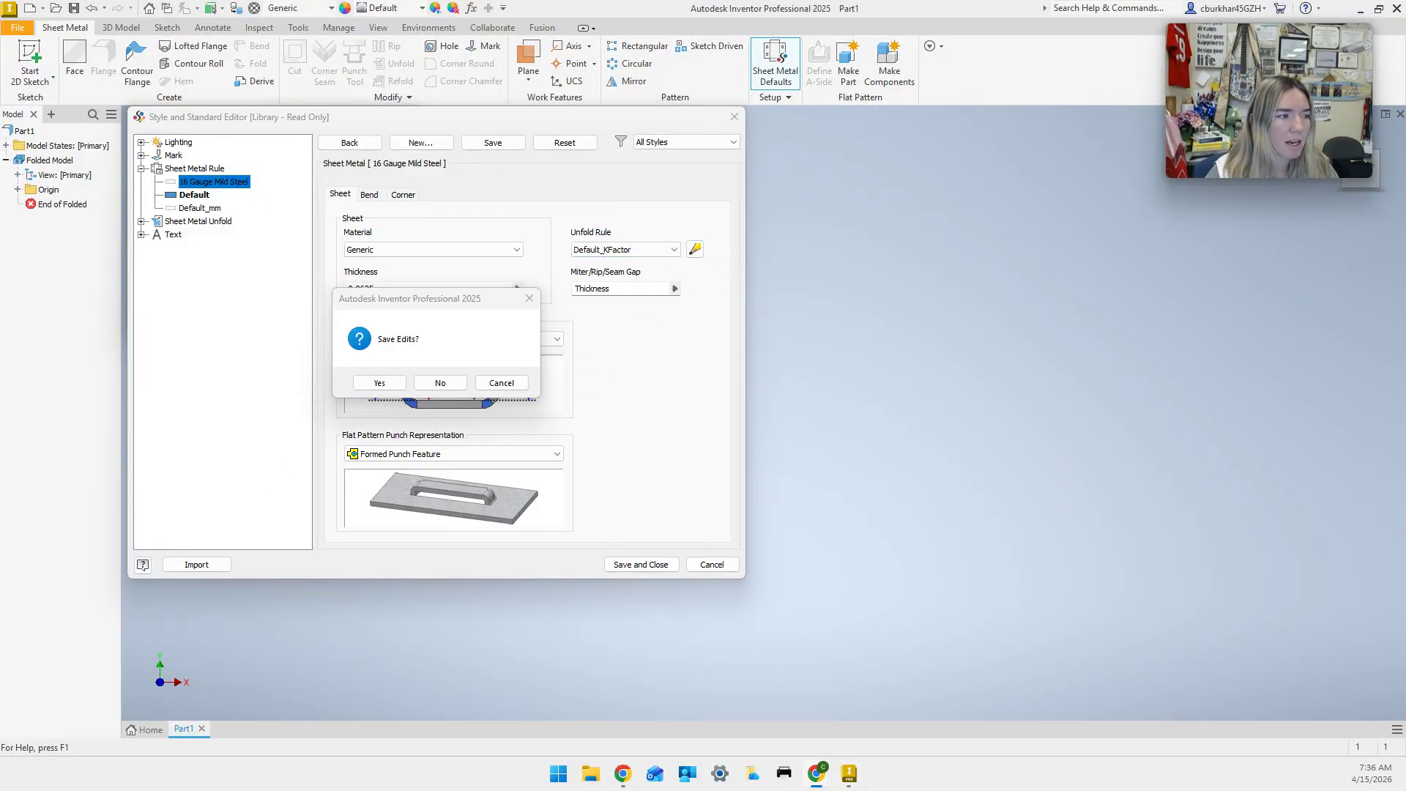
pyautogui.click(379, 383)
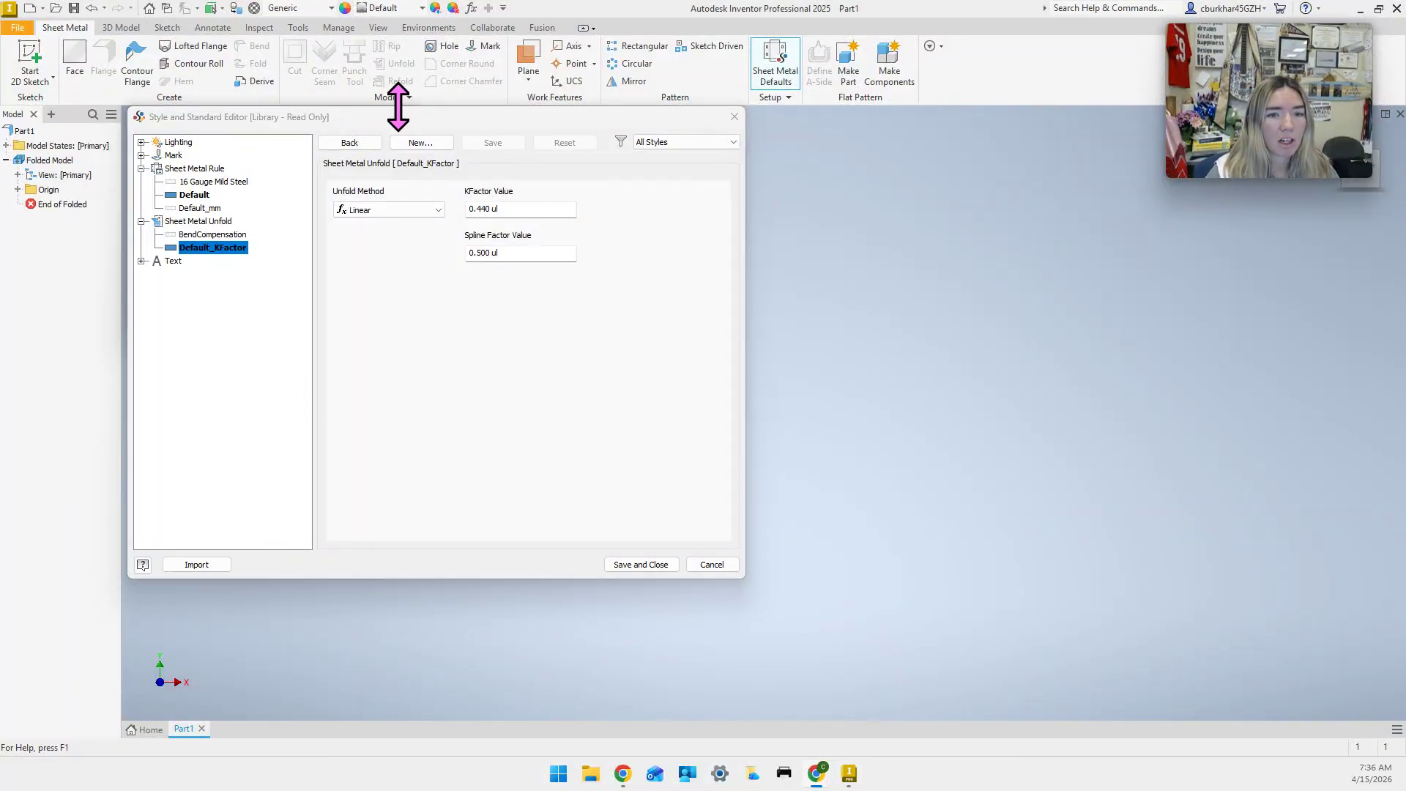
# Create a new unfold rule named V-Bend 16 Gauge Mild Steel from Default_KFactor.
pyautogui.click(439, 147)
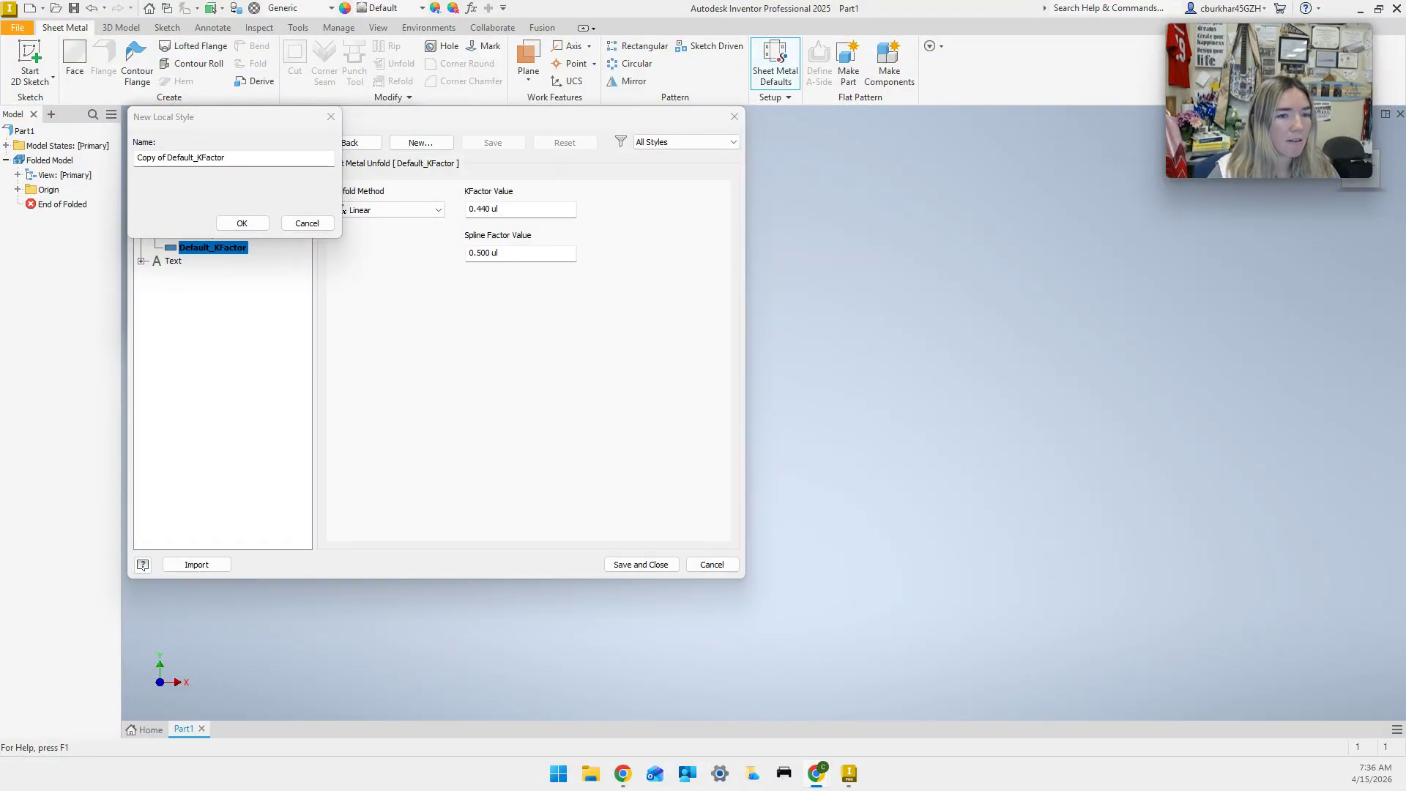
pyautogui.click(251, 182)
pyautogui.write('V-Bend')
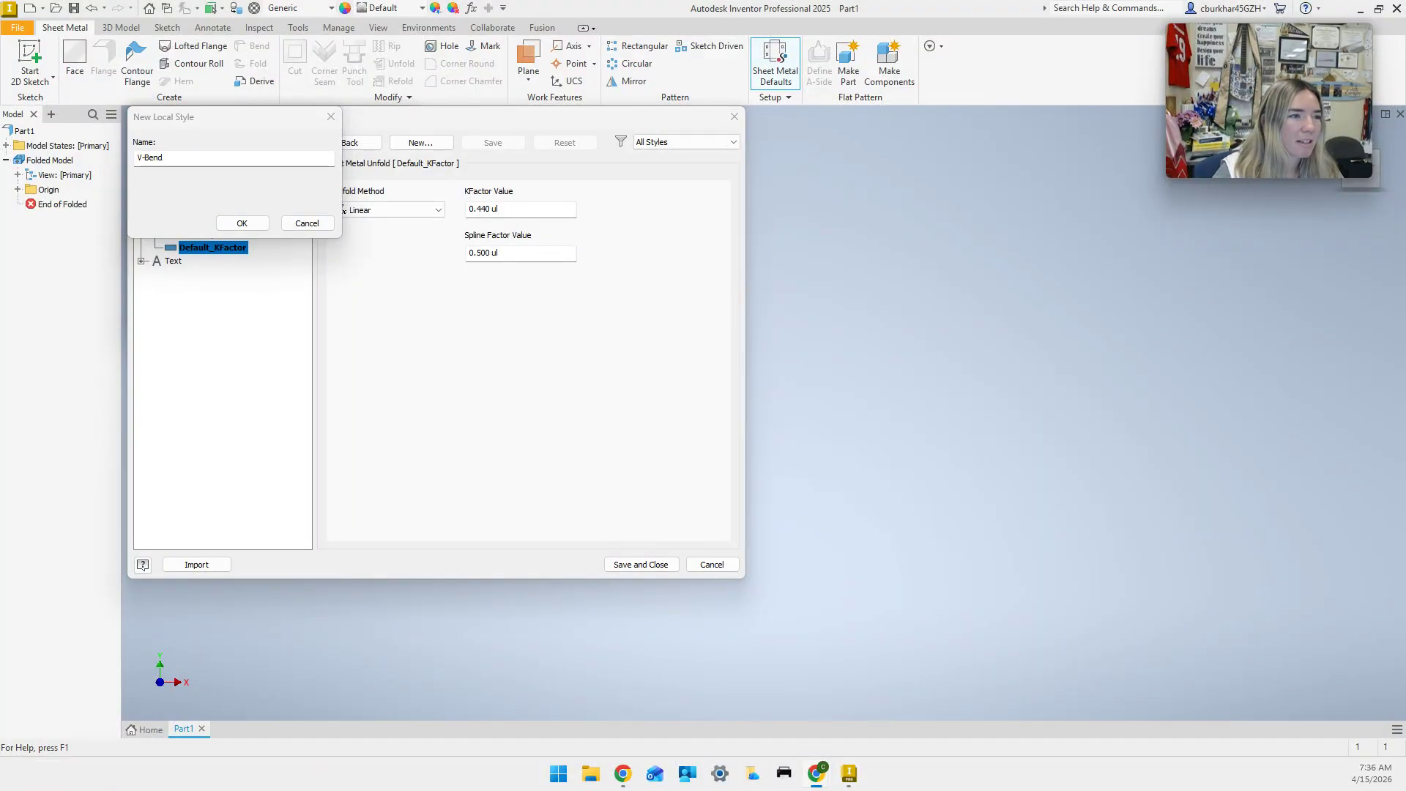
pyautogui.click(245, 150)
pyautogui.write('-Bend 16 Gauge Mild Steel')
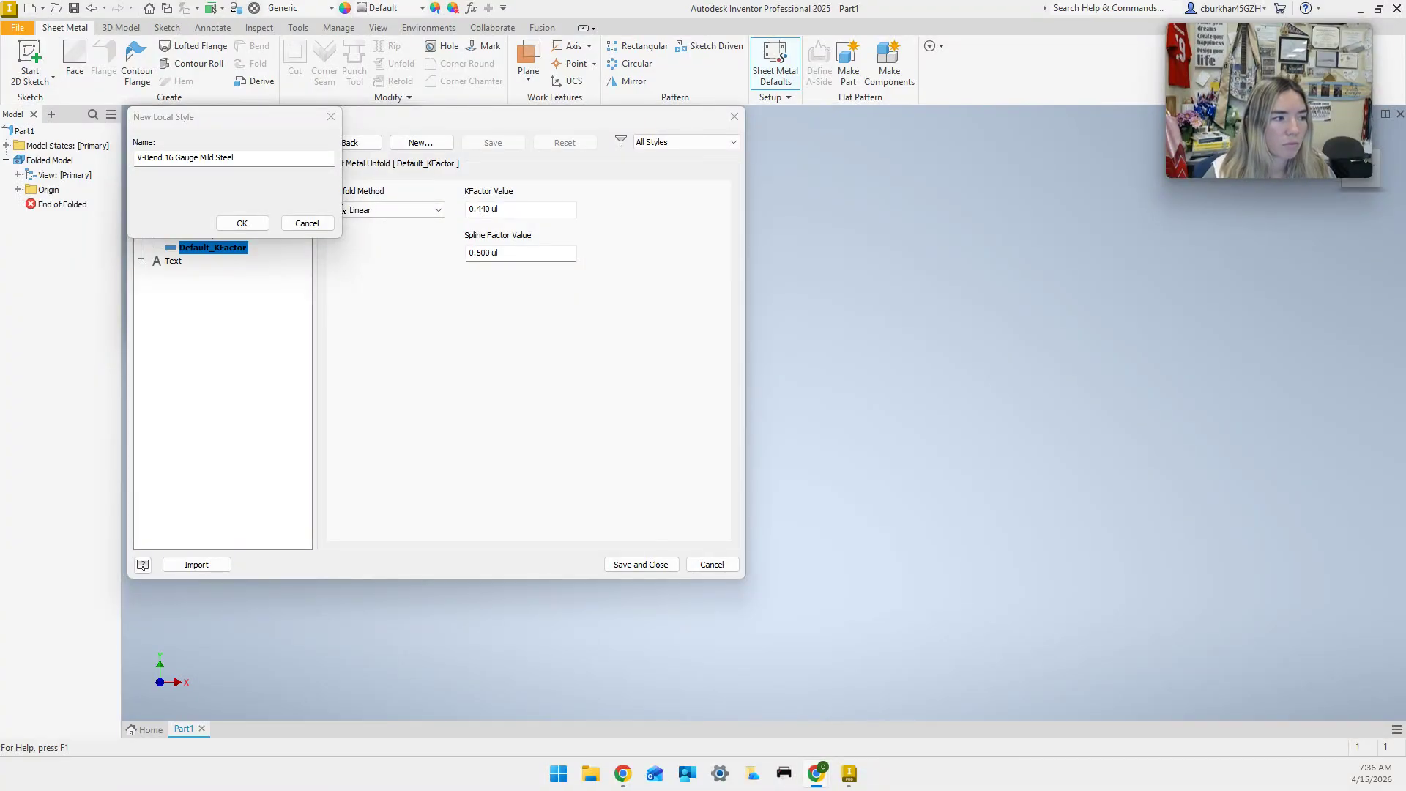
pyautogui.click(254, 223)
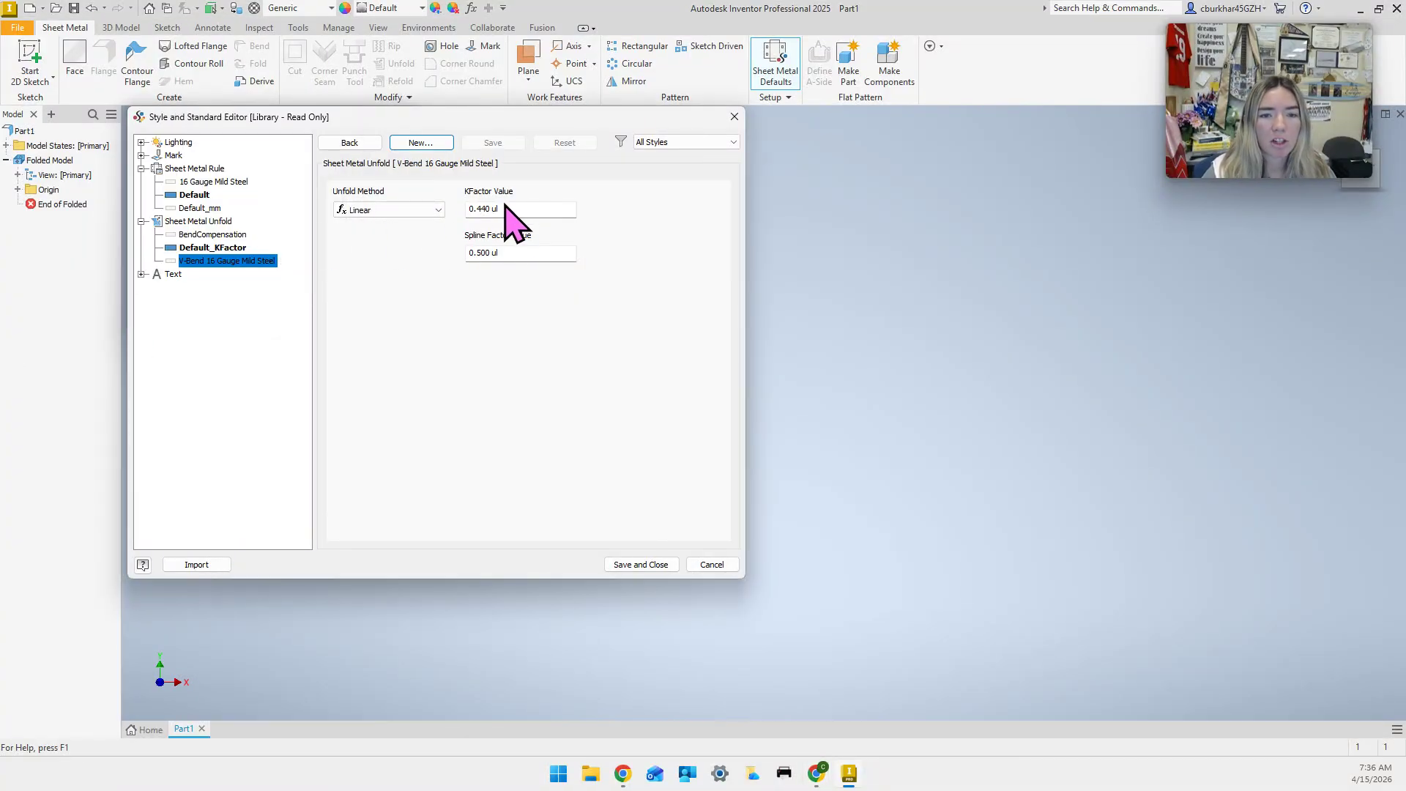
# Change the unfold rule's KFactor to 0.41 and save and close the editor.
pyautogui.click(512, 211)
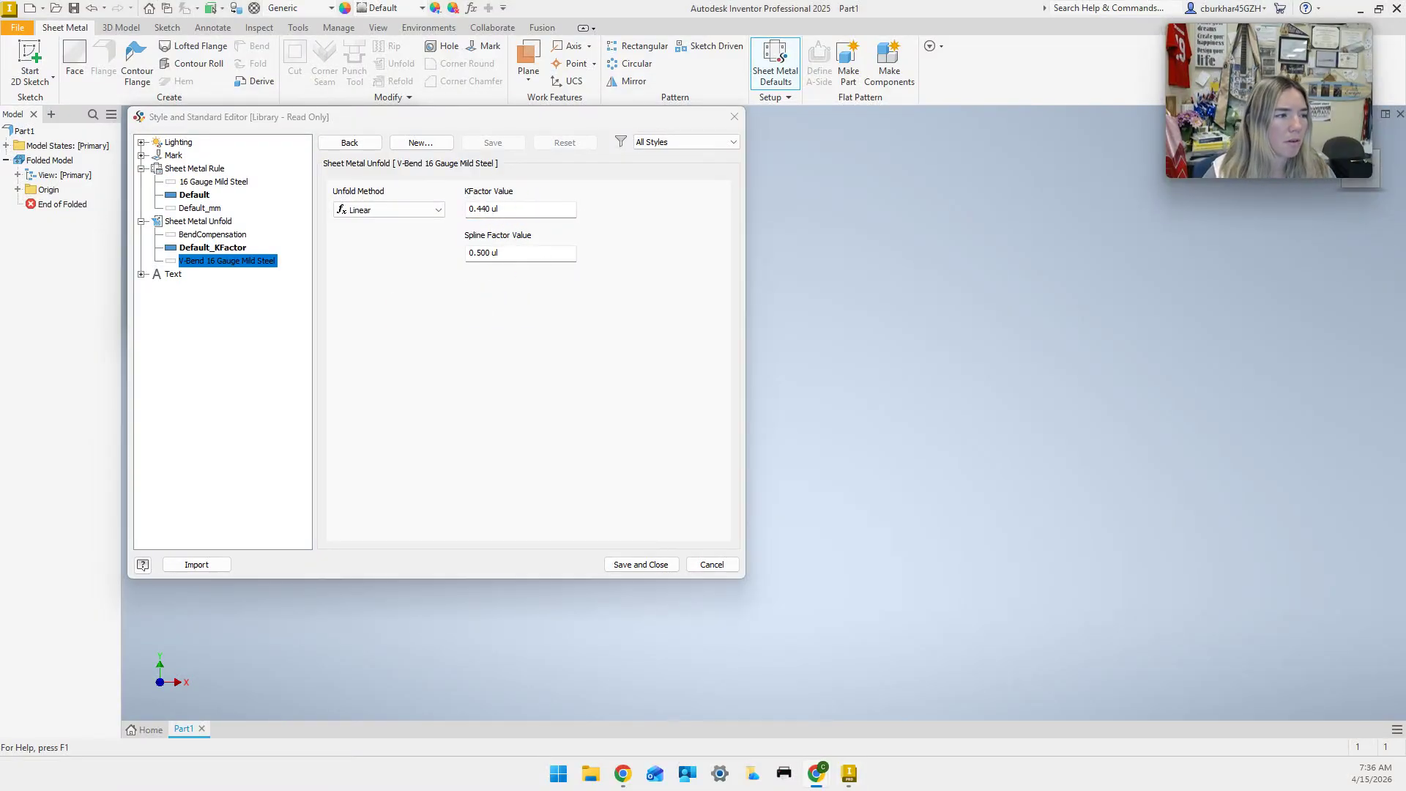
pyautogui.click(492, 211)
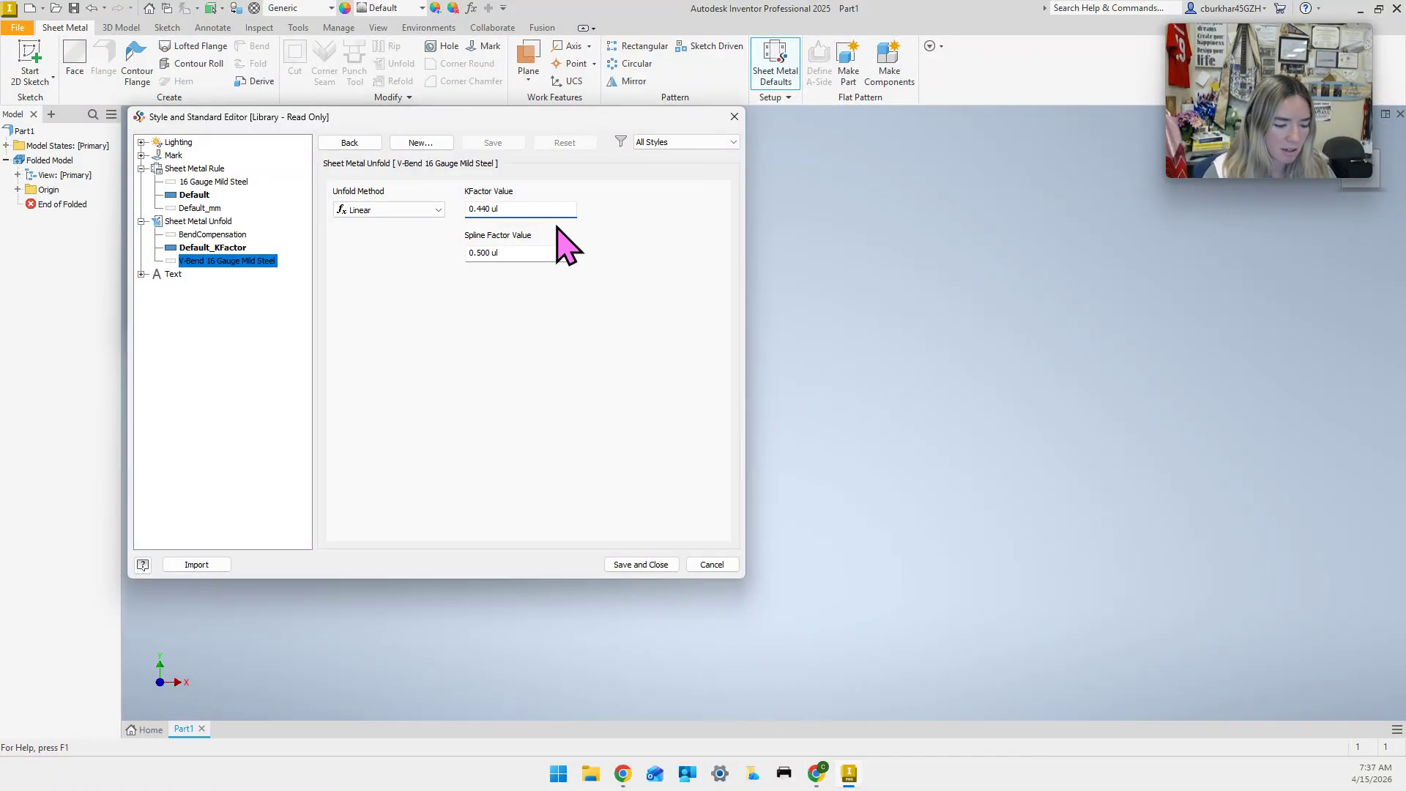
pyautogui.press('BackSpace')
pyautogui.press('BackSpace')
pyautogui.press('BackSpace')
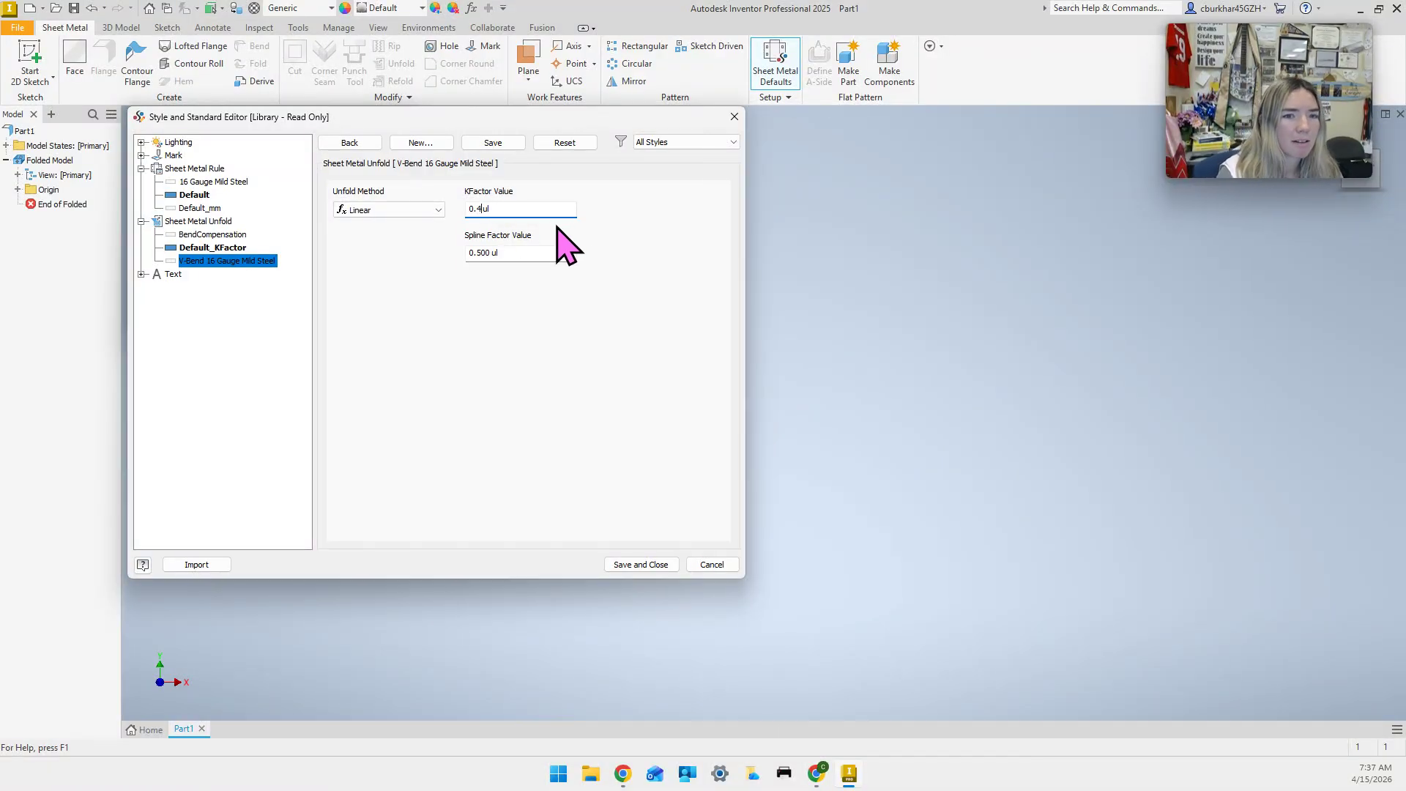
pyautogui.write('1')
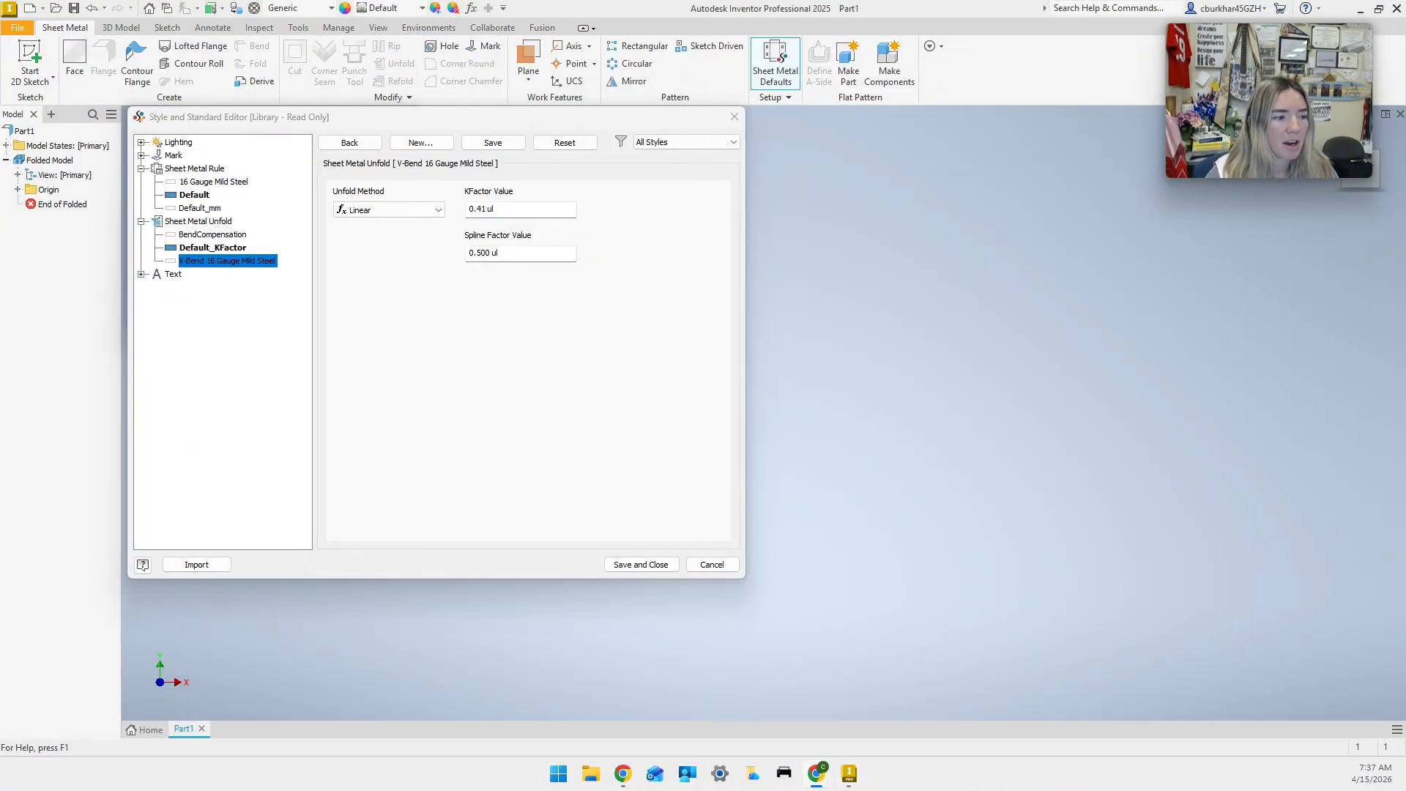
pyautogui.click(641, 564)
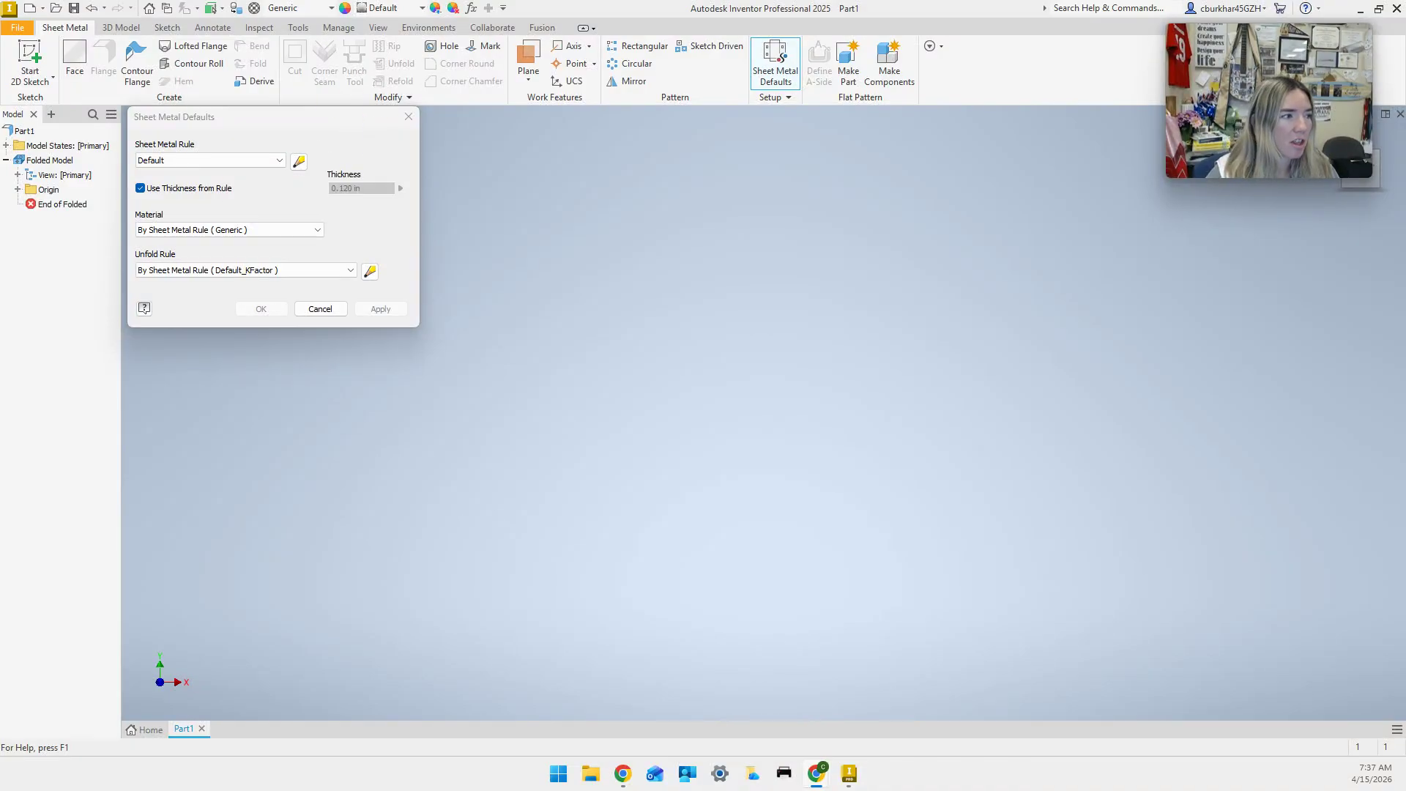
# Pick the 16 Gauge Mild Steel sheet metal rule and Steel, Mild material.
pyautogui.click(173, 161)
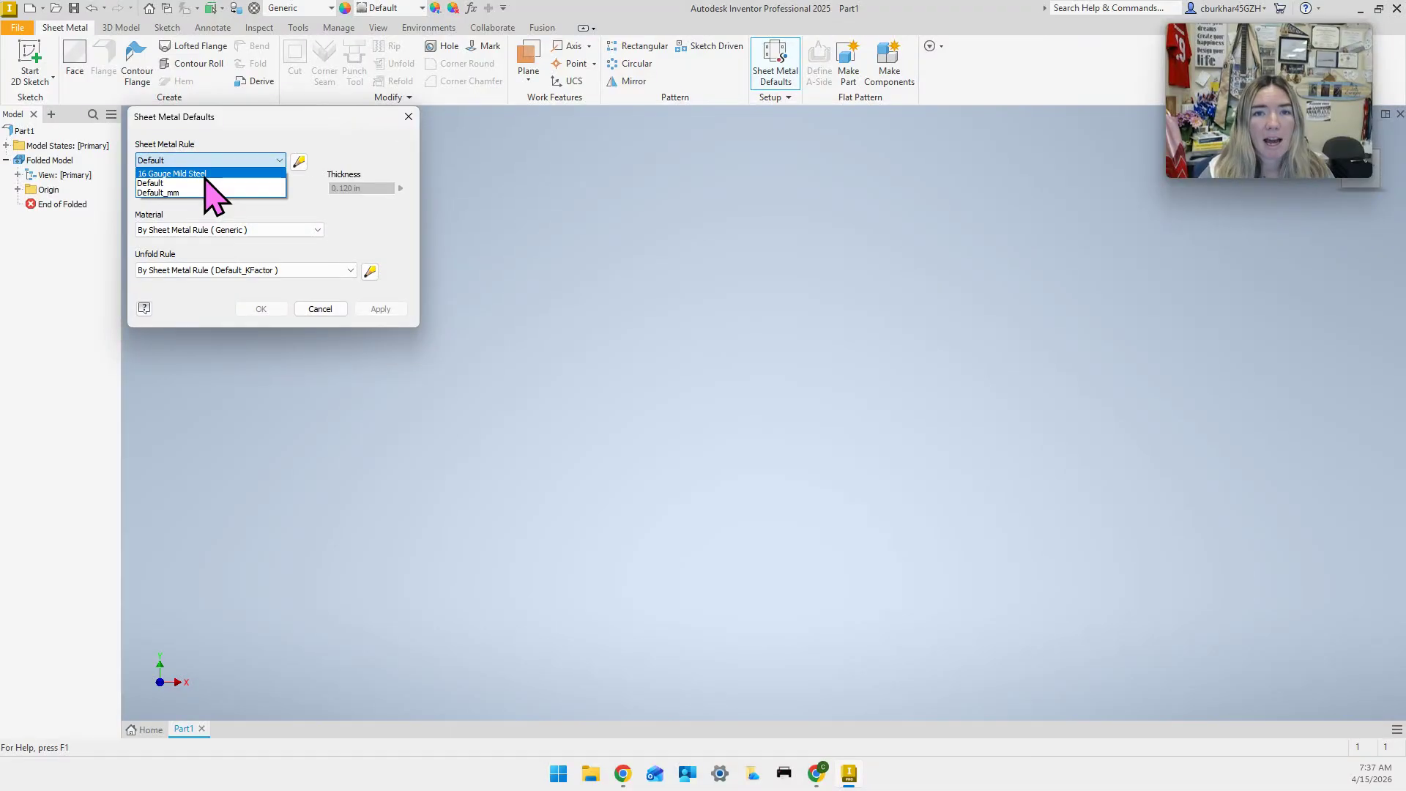
pyautogui.click(205, 176)
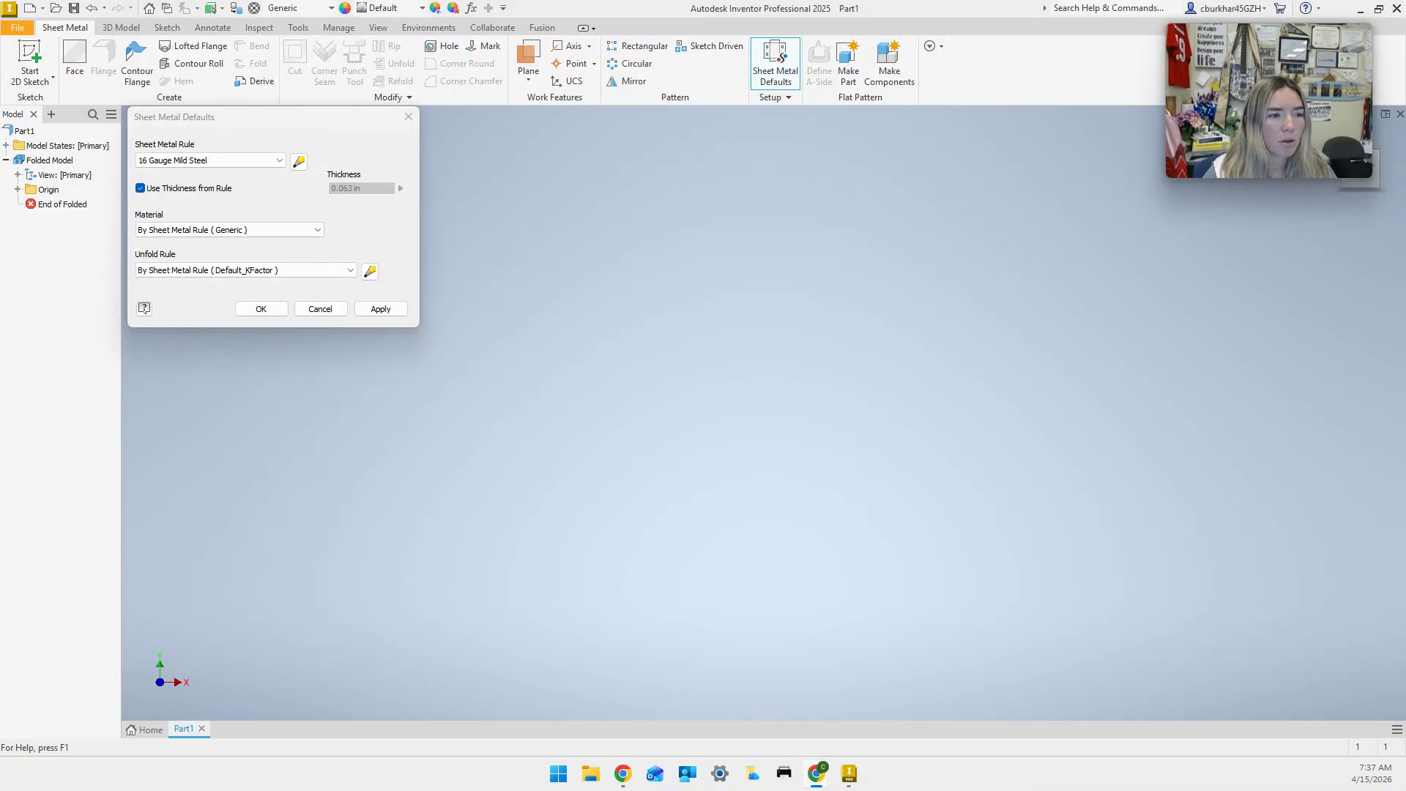
pyautogui.click(271, 230)
pyautogui.scroll(-6, 219, 564)
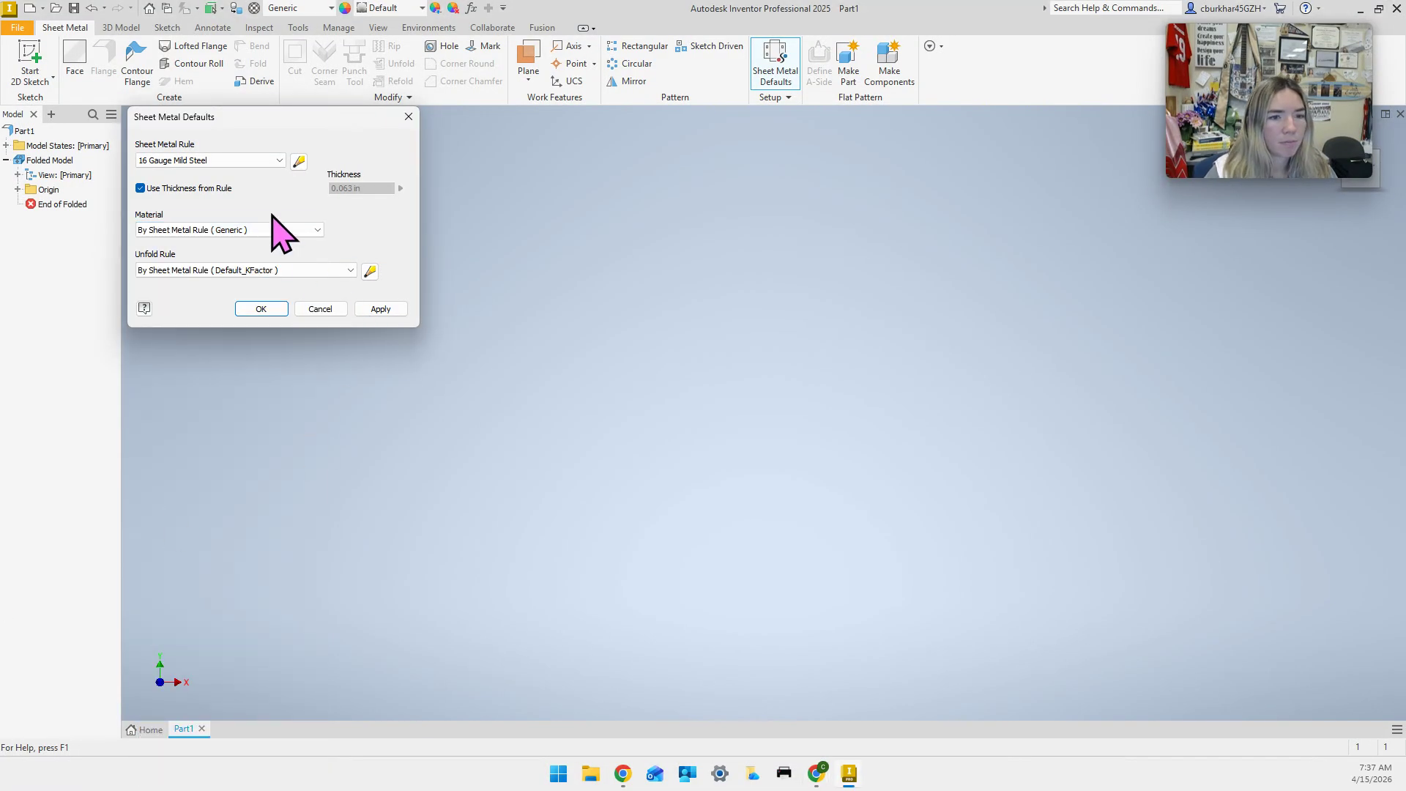
pyautogui.click(274, 230)
pyautogui.scroll(-6, 233, 714)
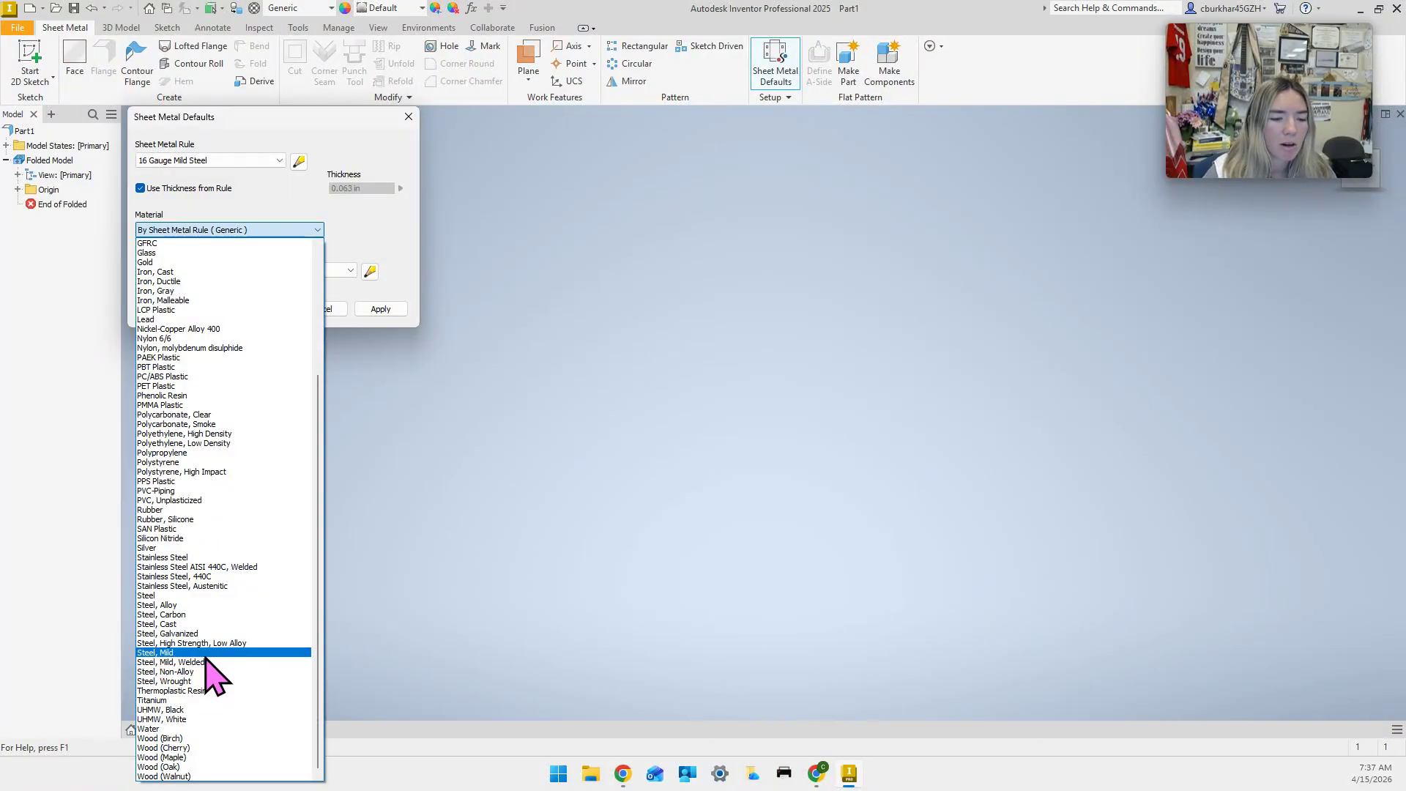
pyautogui.click(206, 654)
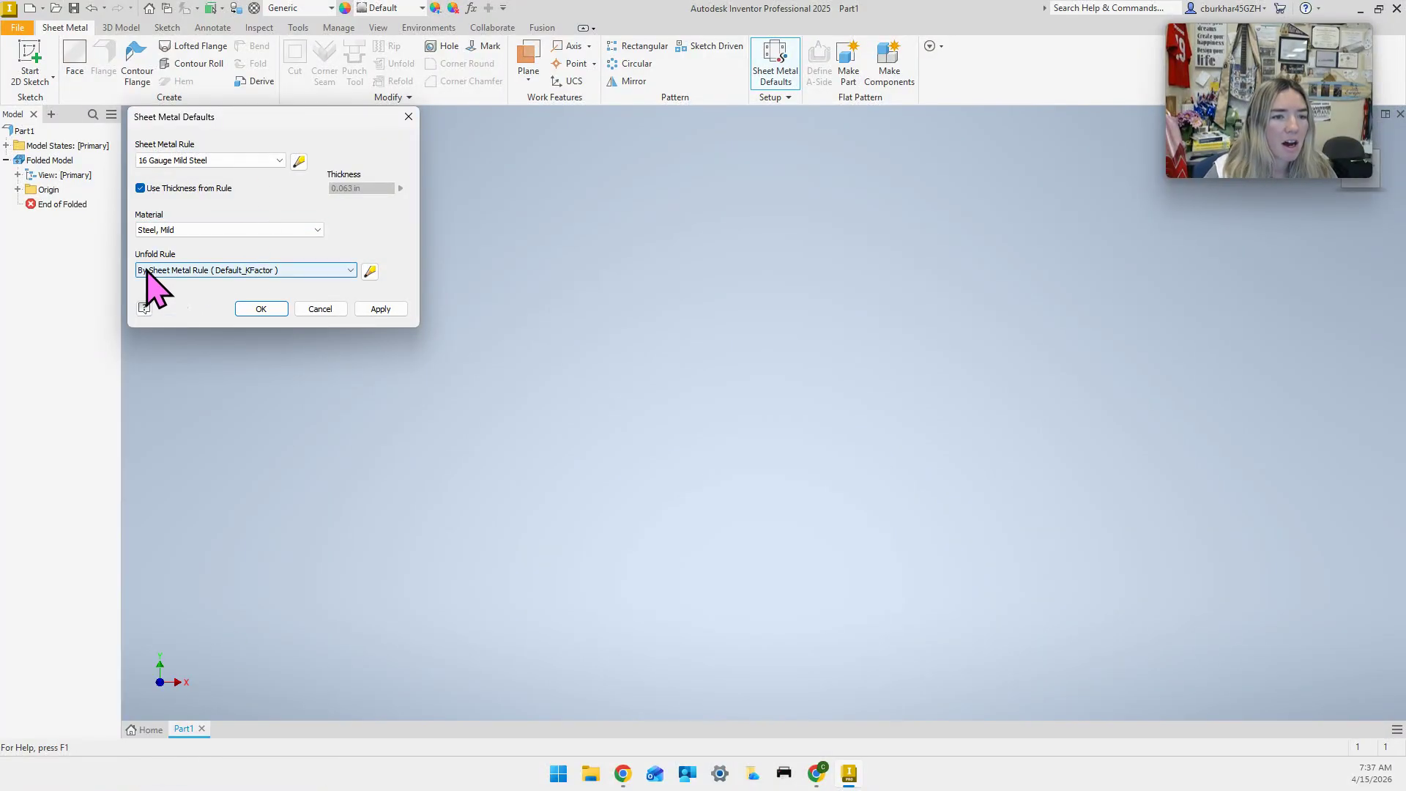
# Choose the V-Bend 16 Gauge Mild Steel unfold rule and open the 16 Gauge rule for editing.
pyautogui.click(216, 270)
pyautogui.click(247, 313)
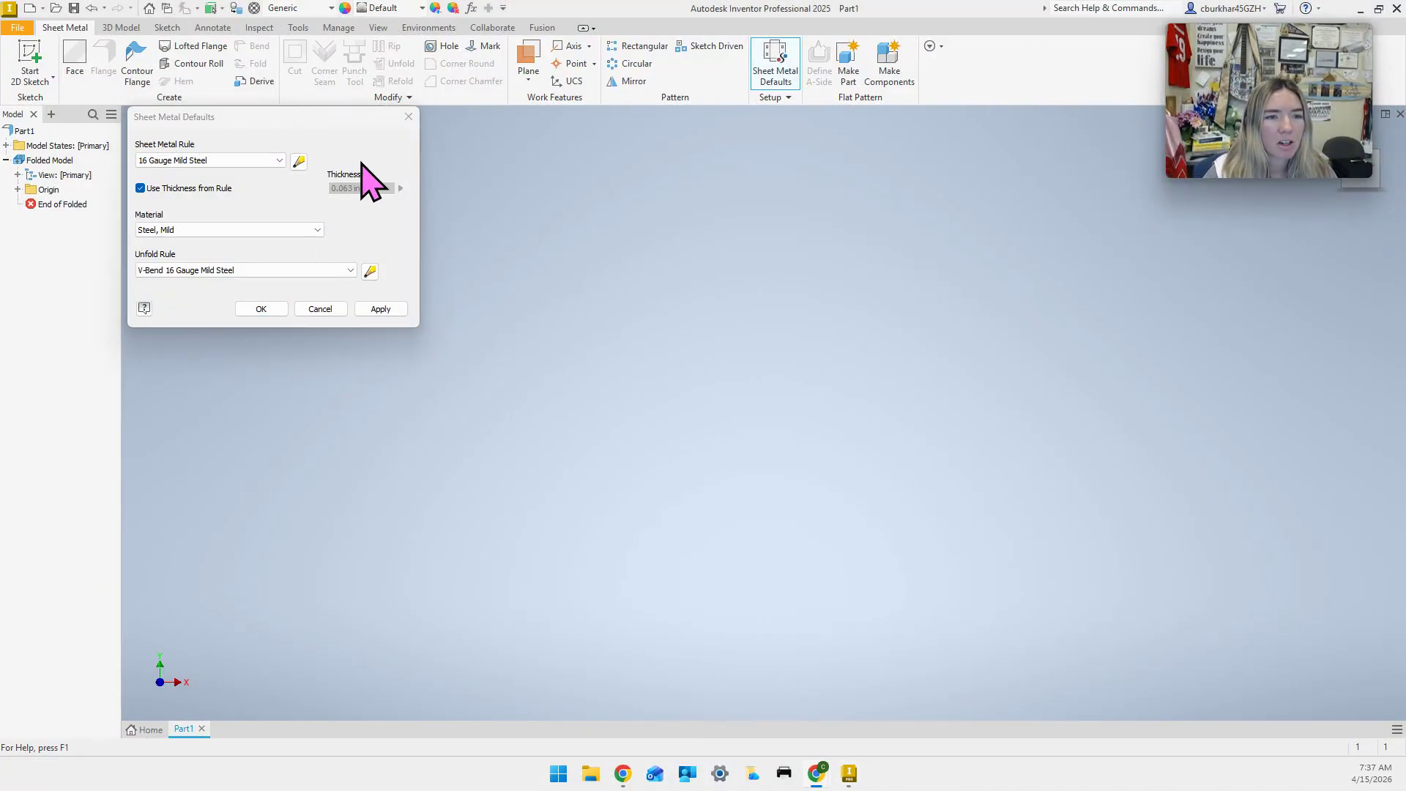
pyautogui.click(299, 161)
pyautogui.moveTo(420, 118); pyautogui.dragTo(898, 232)
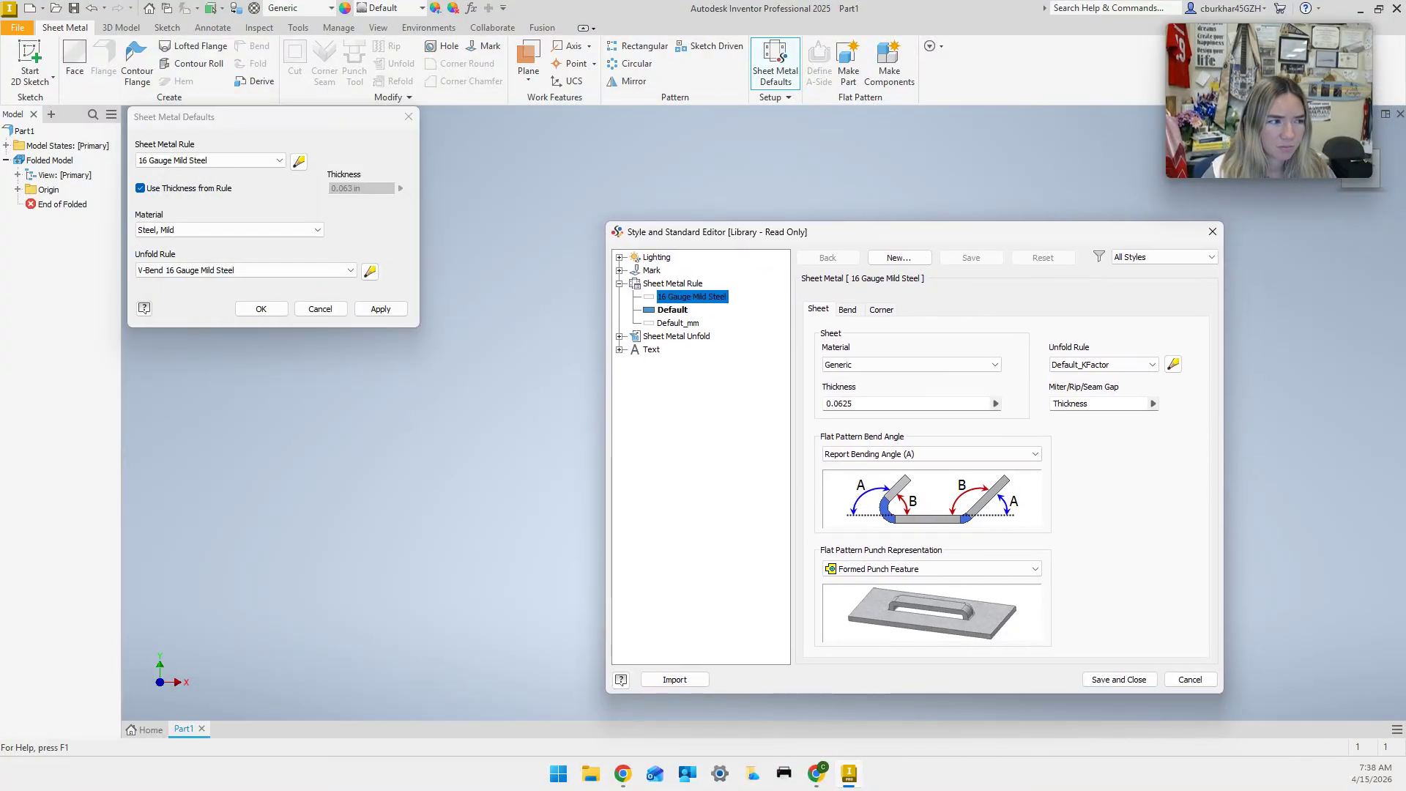
# Set the rule's bend relief shape to Round.
pyautogui.click(847, 309)
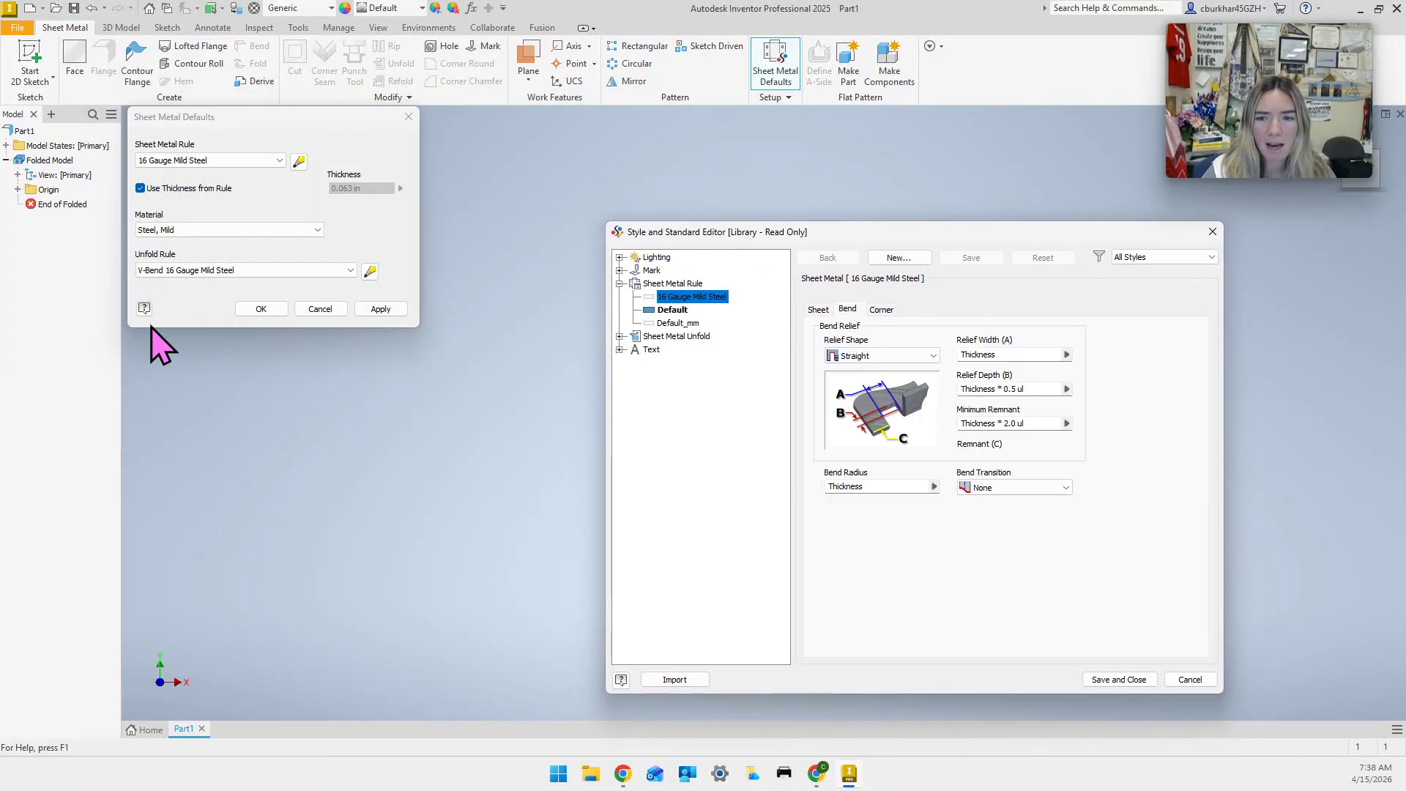
pyautogui.click(380, 311)
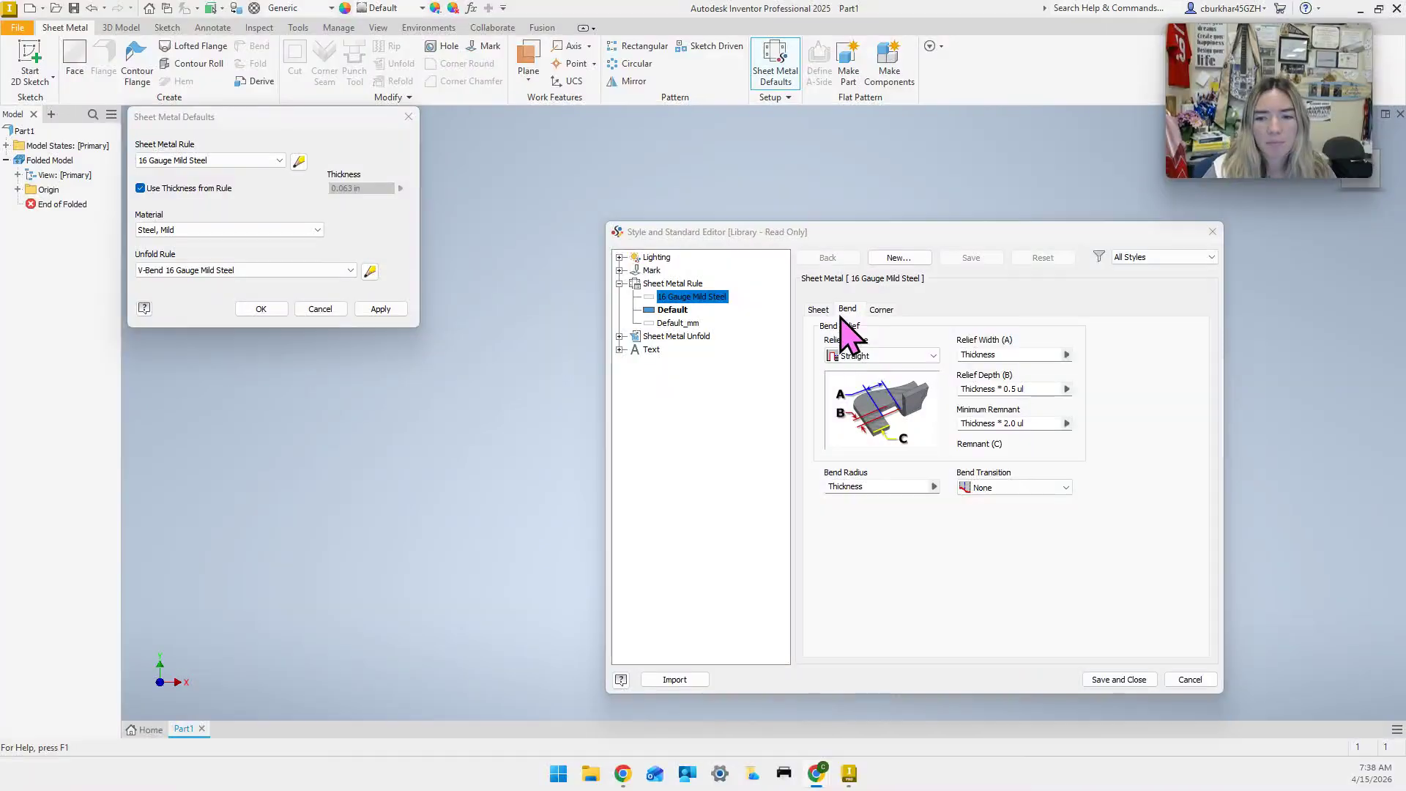
pyautogui.click(861, 356)
pyautogui.click(881, 382)
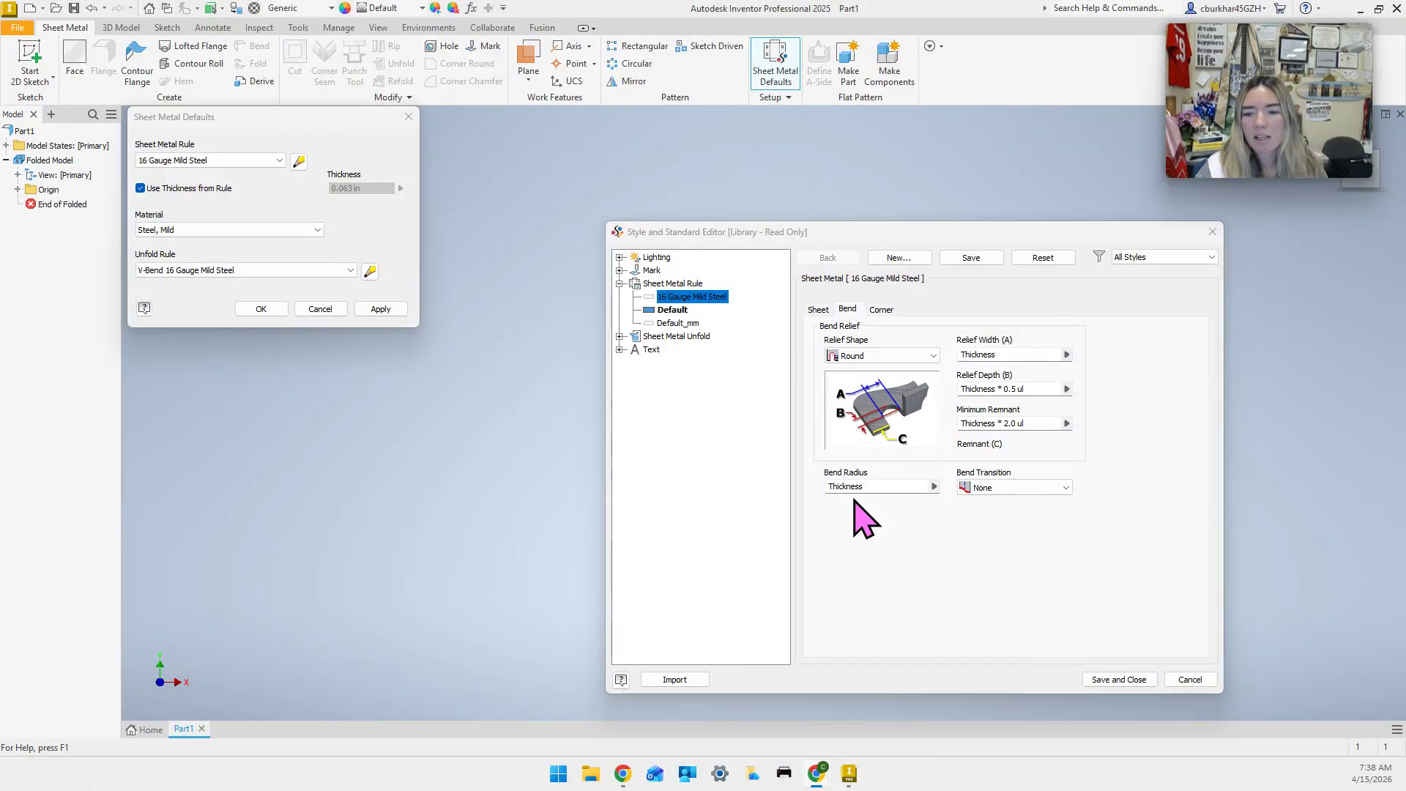
# Set the bend radius to Thickness*1.5, save the rule, and apply the defaults.
pyautogui.click(883, 487)
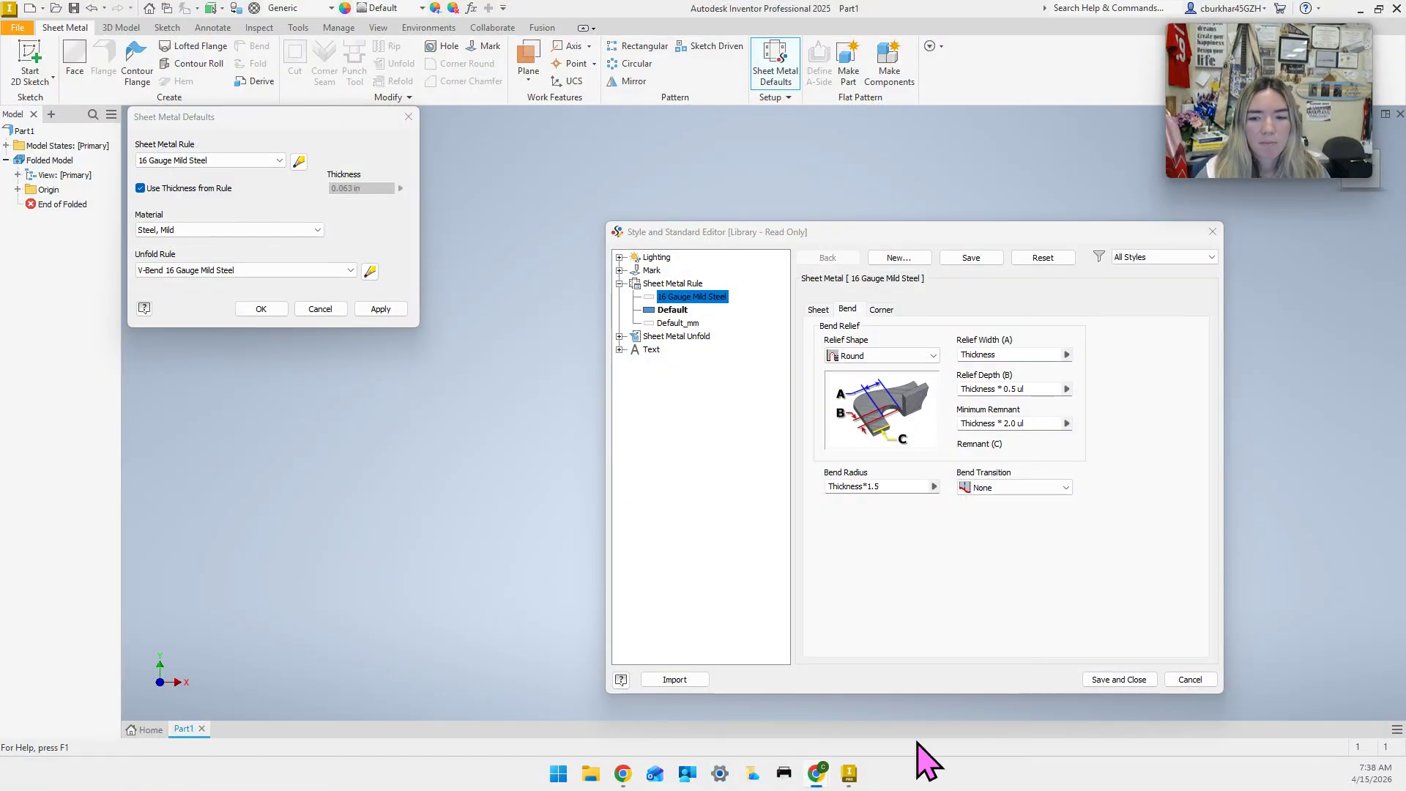
pyautogui.click(1027, 646)
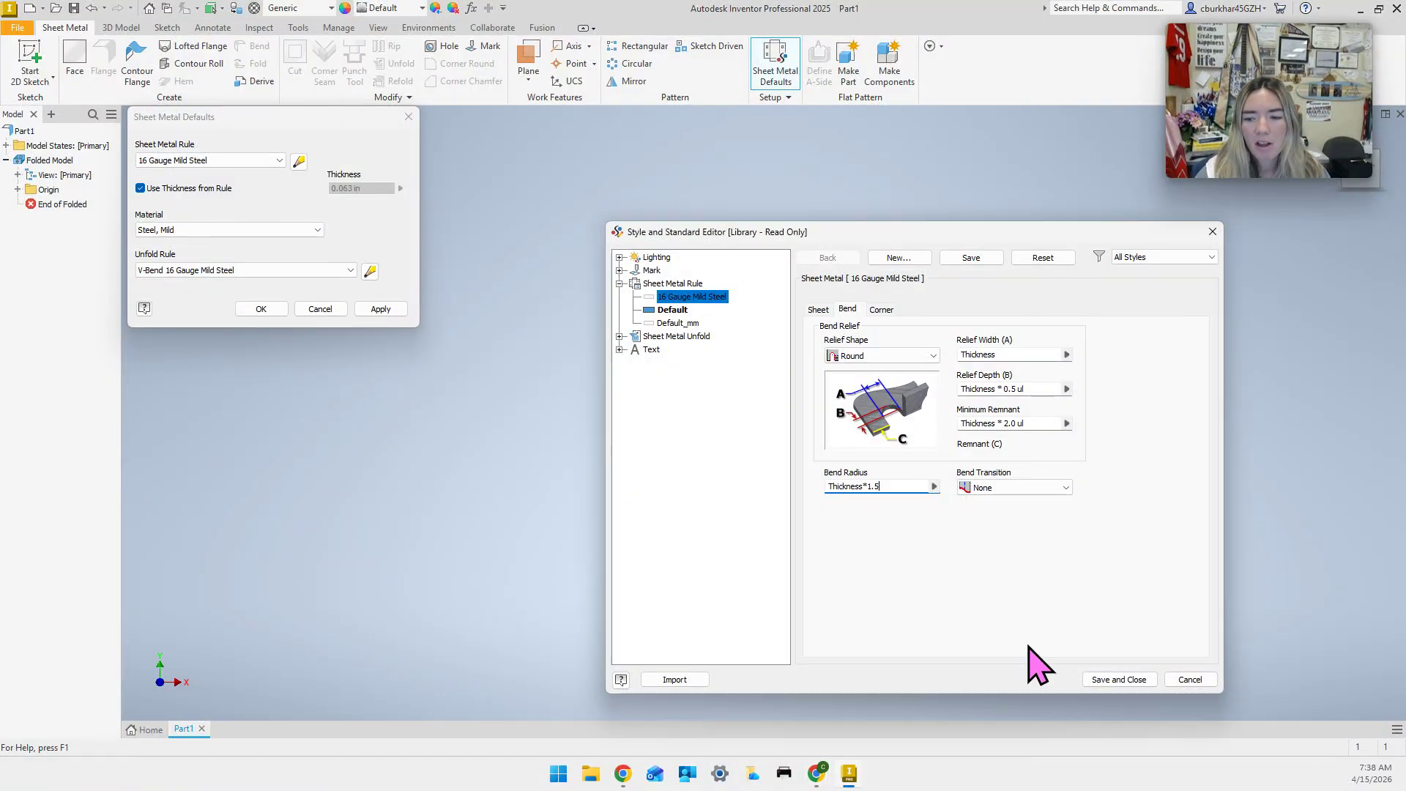
pyautogui.click(1119, 679)
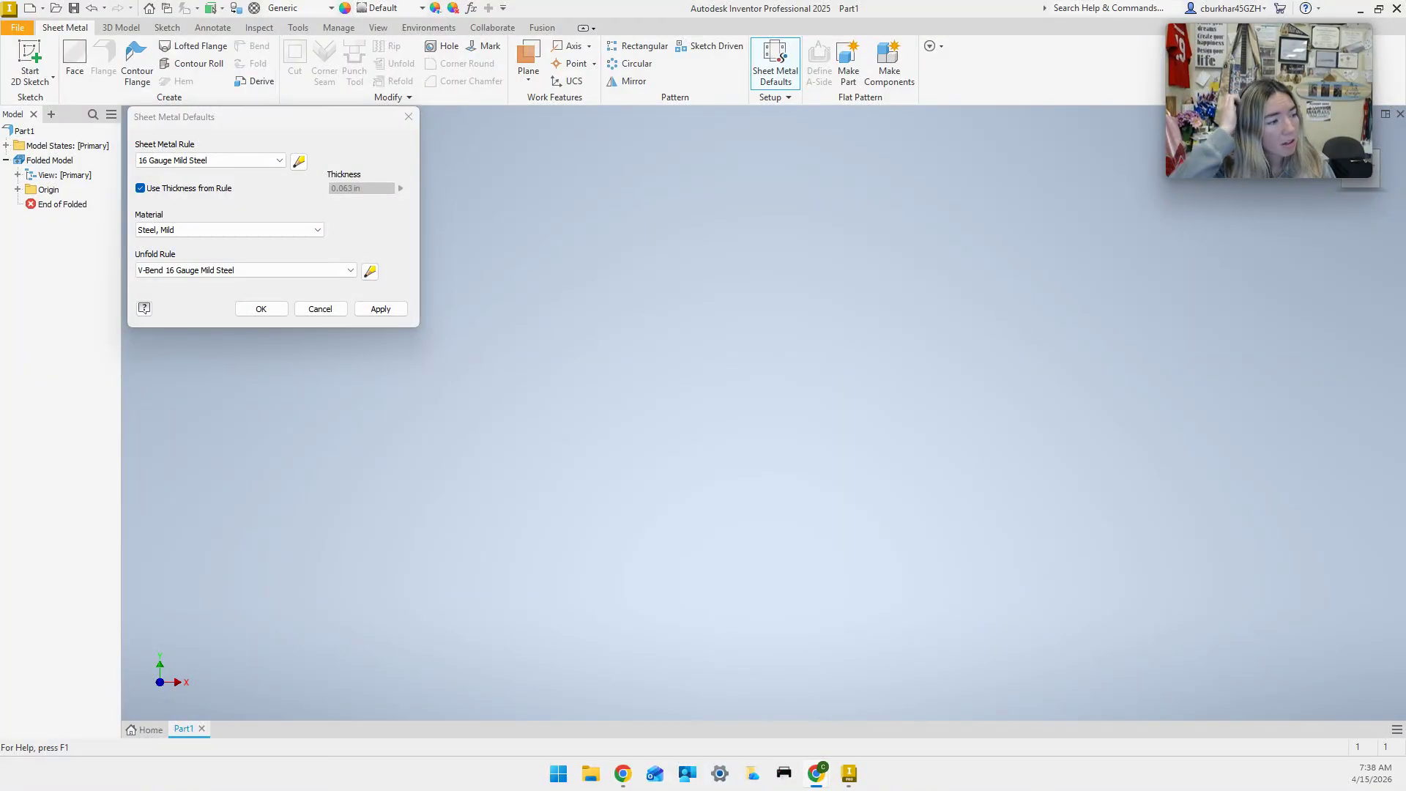
pyautogui.click(382, 308)
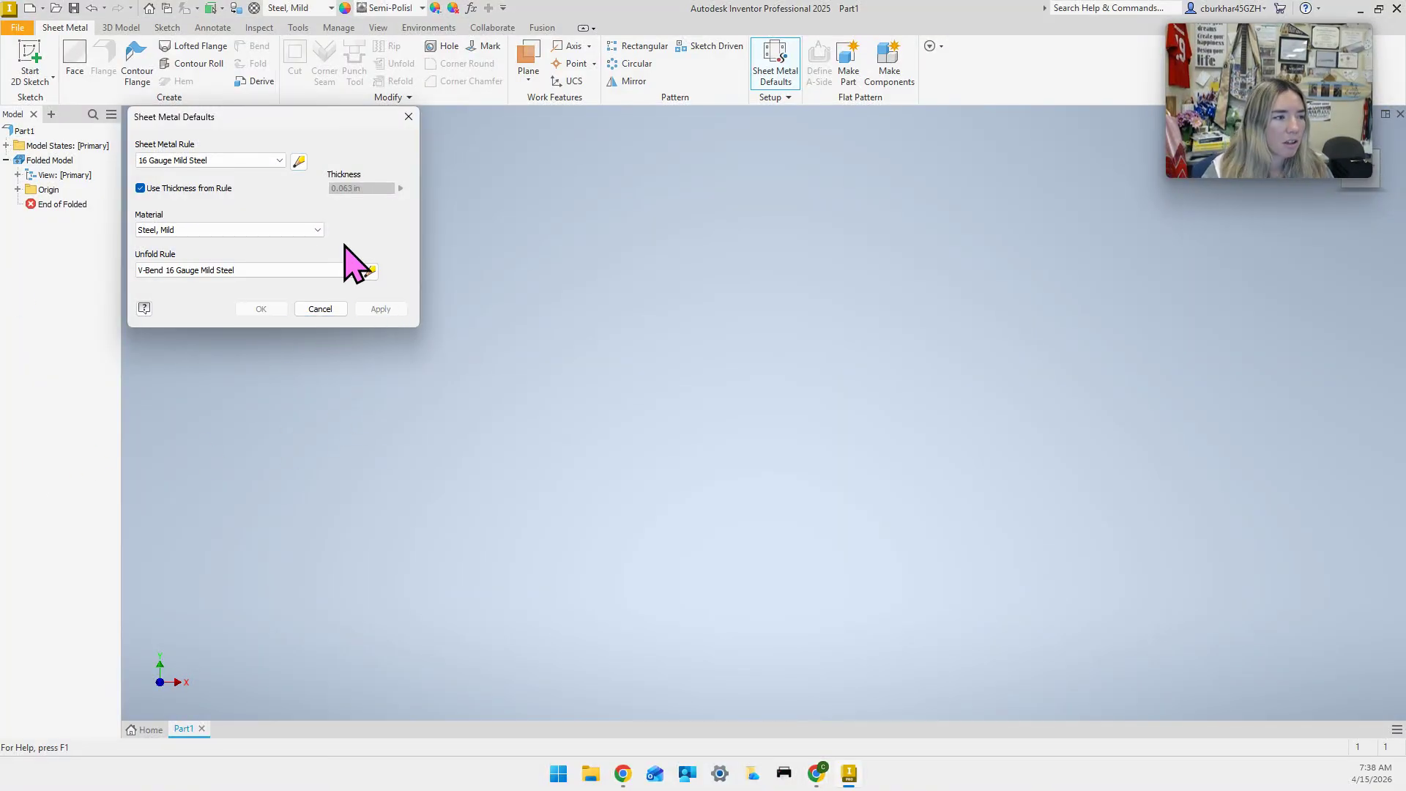
pyautogui.click(409, 118)
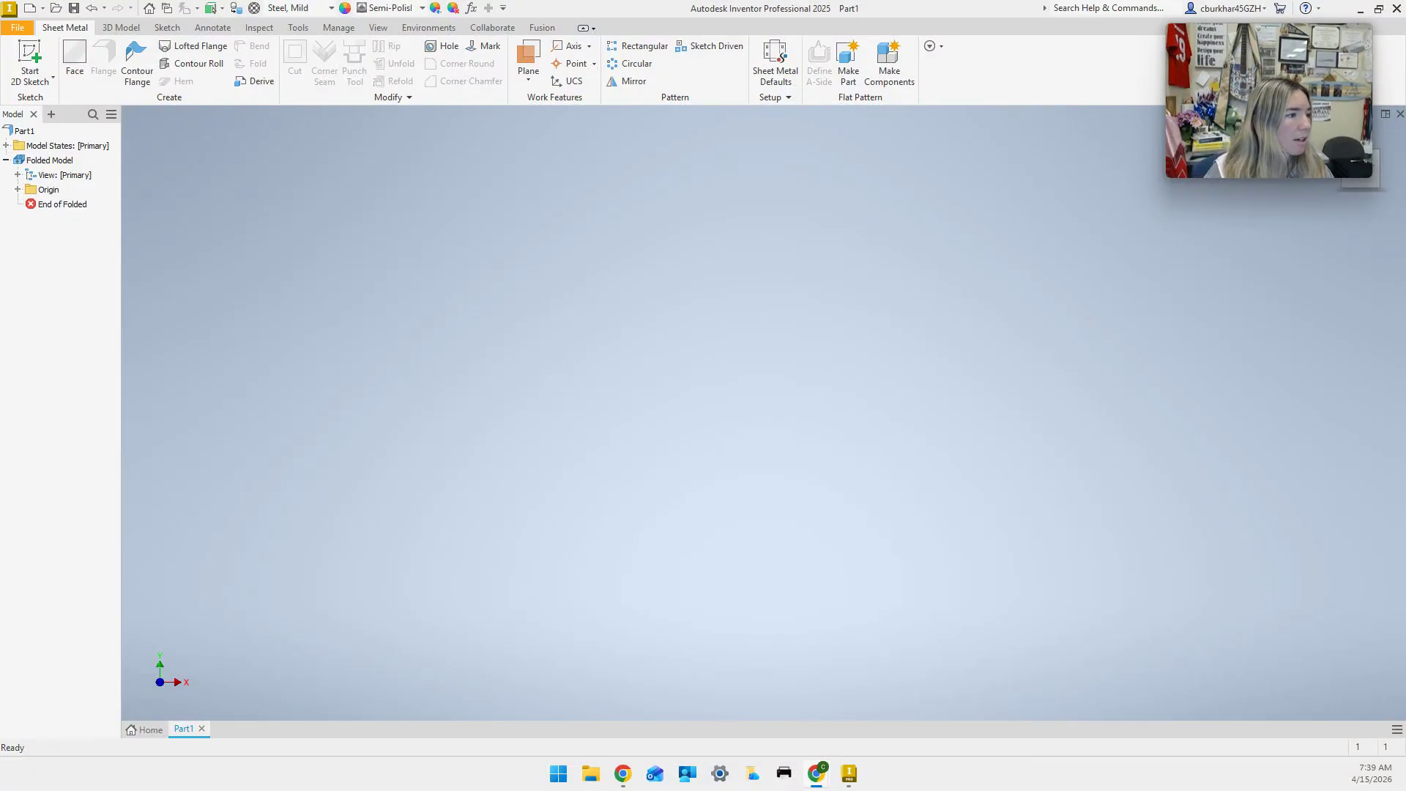
# Start a new 2D sketch, Sketch1, on the XY plane.
pyautogui.click(24, 63)
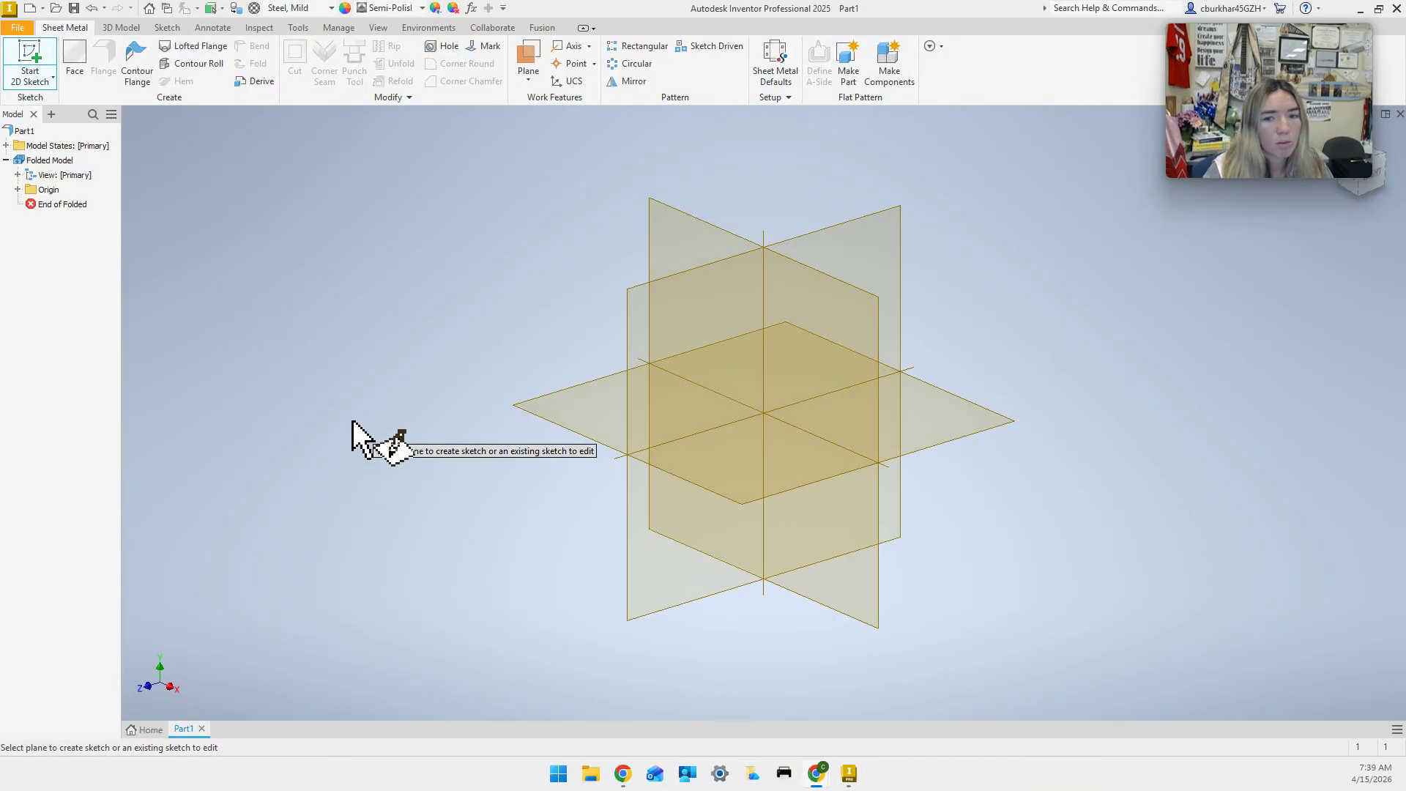
pyautogui.click(695, 233)
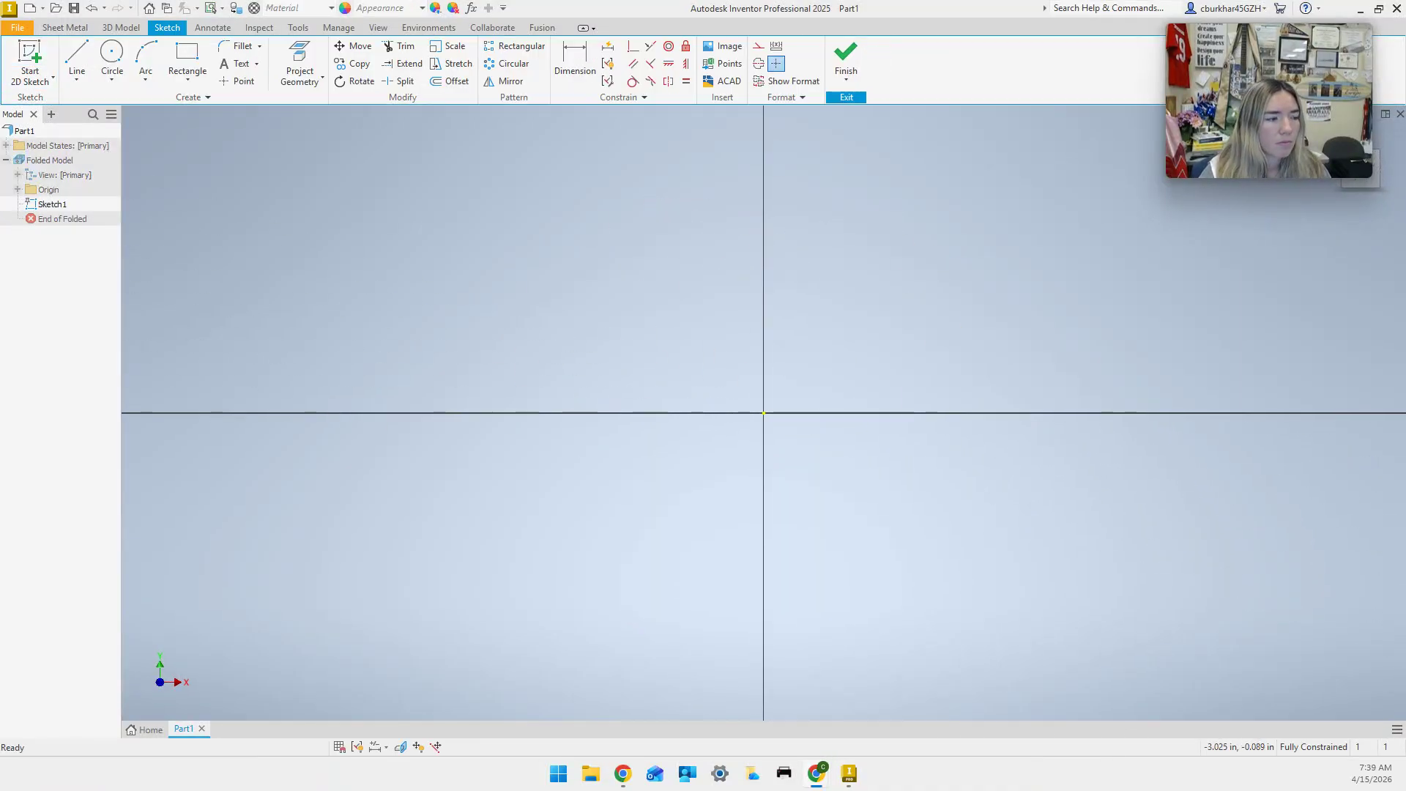
pyautogui.moveTo(1268, 97)
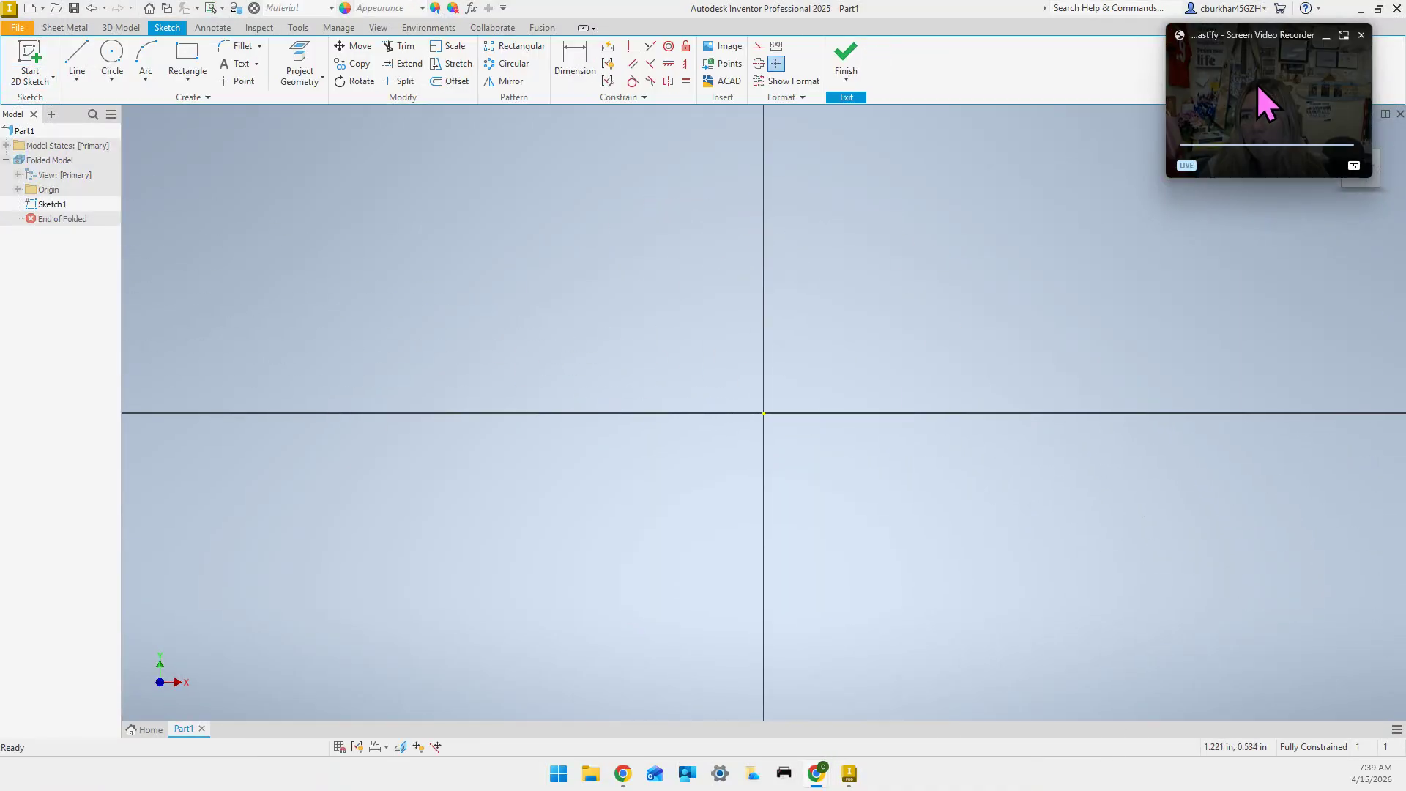
pyautogui.moveTo(1253, 34); pyautogui.dragTo(1164, 33)
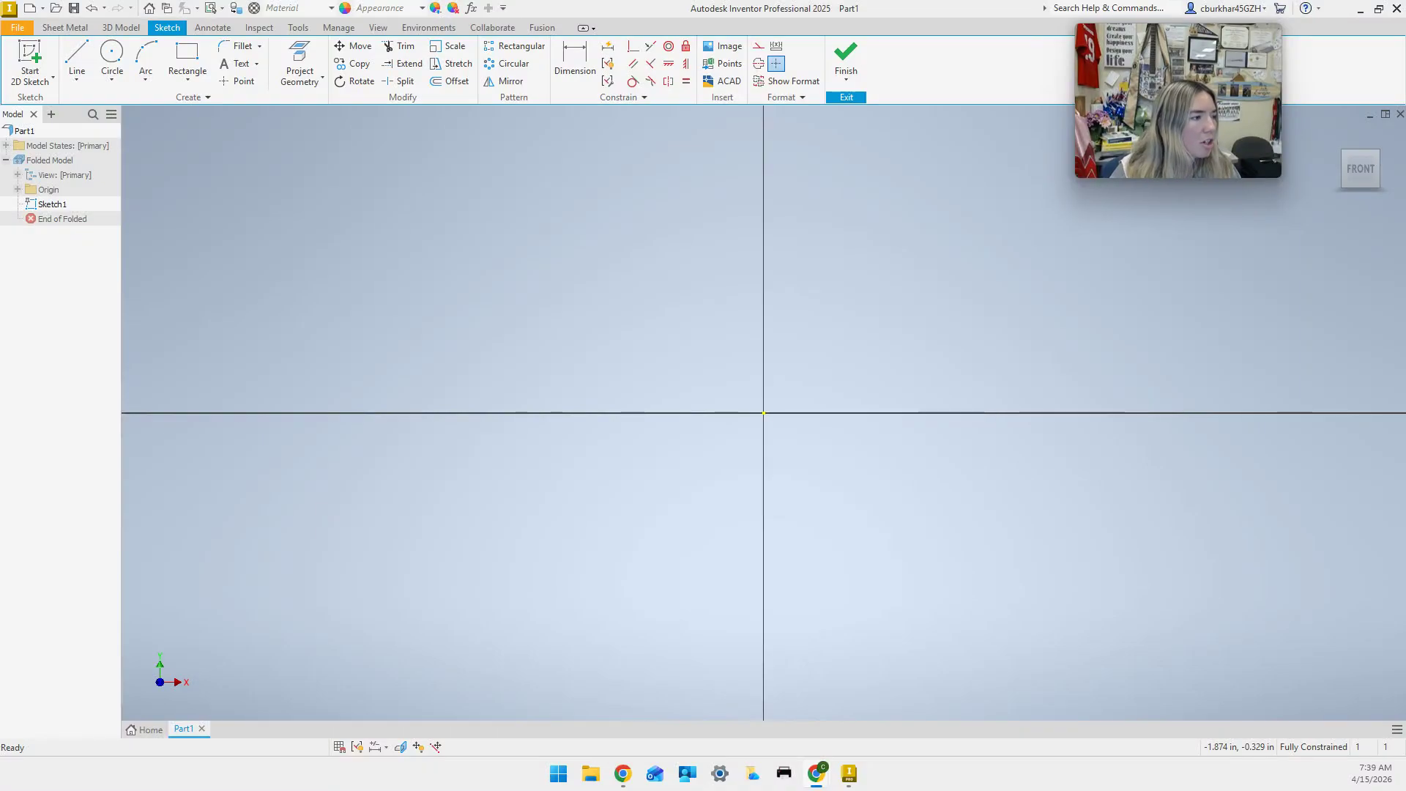
# Turn on visibility for the YZ and XZ planes, Y axis and origin center point.
pyautogui.click(17, 190)
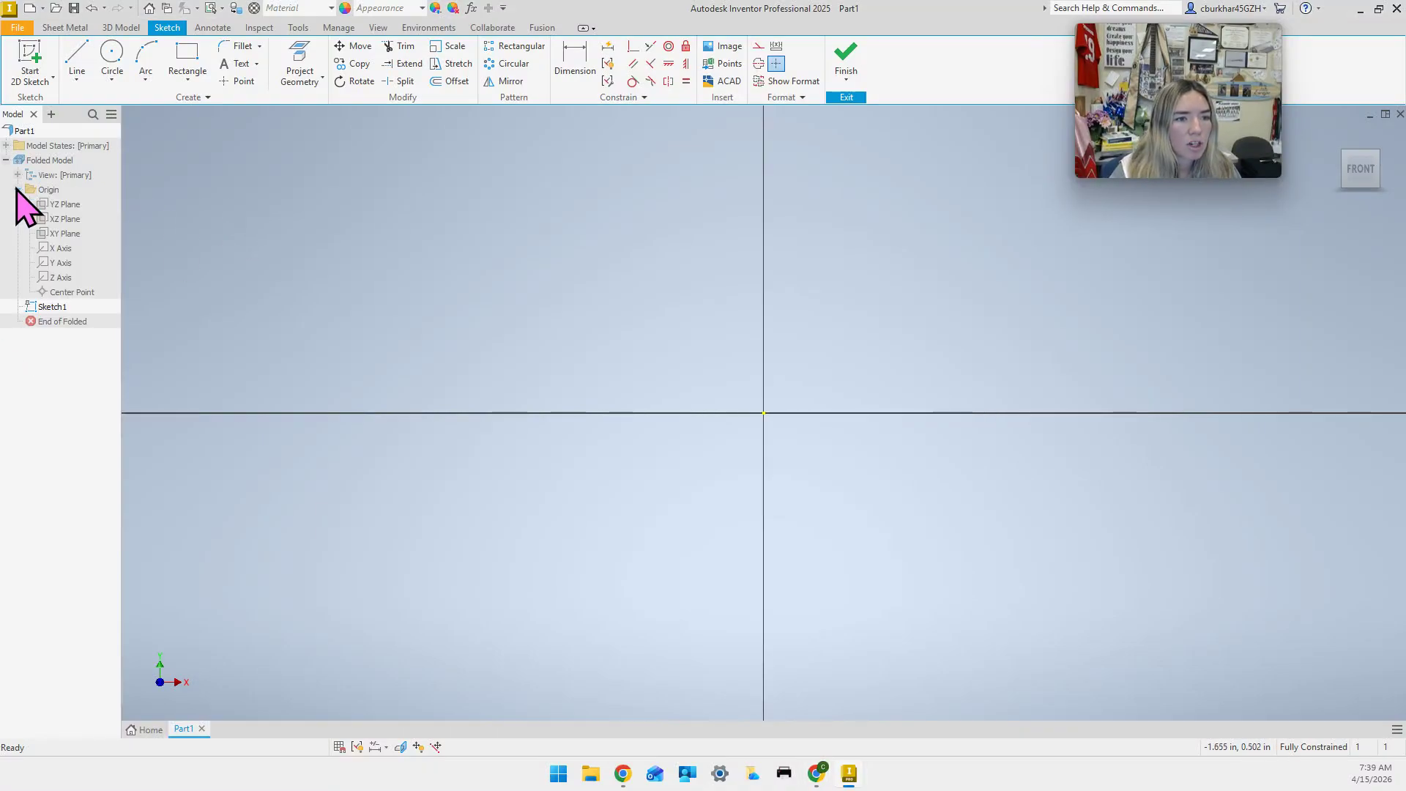
pyautogui.click(75, 206)
pyautogui.keyDown('ctrl'); pyautogui.click(68, 220); pyautogui.keyUp('ctrl')
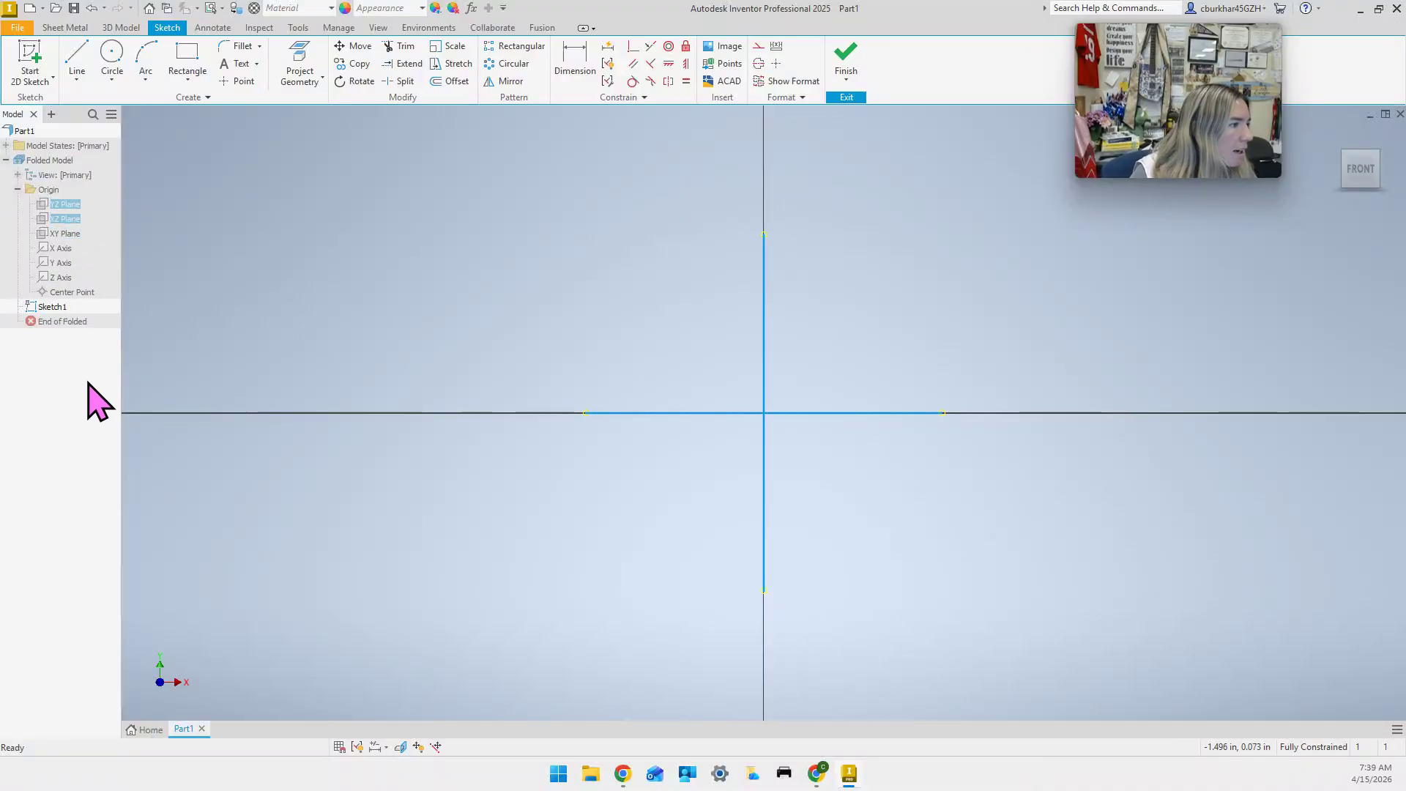
pyautogui.keyDown('shift'); pyautogui.click(63, 262); pyautogui.keyUp('shift')
pyautogui.keyDown('ctrl'); pyautogui.click(73, 291); pyautogui.keyUp('ctrl')
pyautogui.click(83, 256)
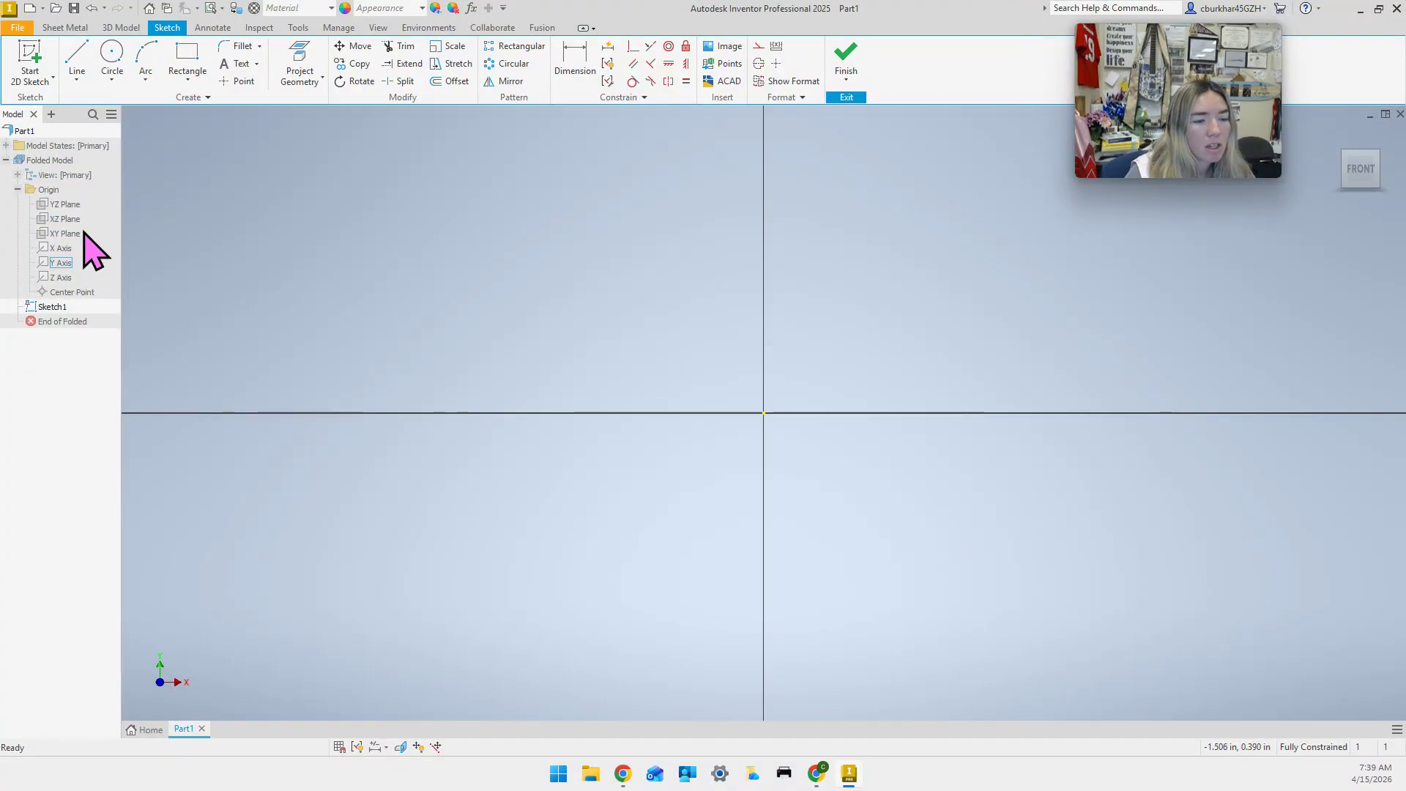
pyautogui.click(72, 205)
pyautogui.keyDown('ctrl'); pyautogui.click(69, 218); pyautogui.keyUp('ctrl')
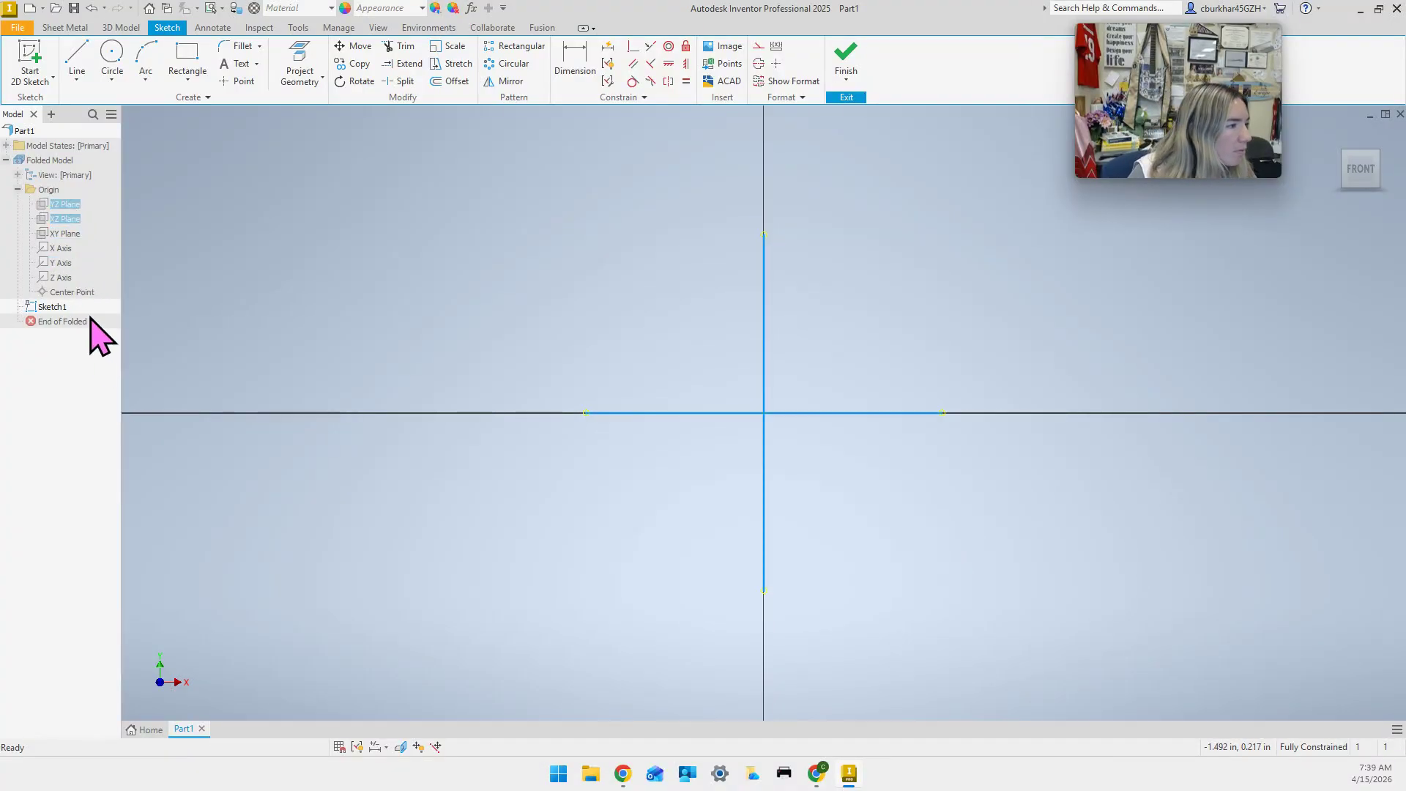
pyautogui.keyDown('ctrl'); pyautogui.click(63, 263); pyautogui.keyUp('ctrl')
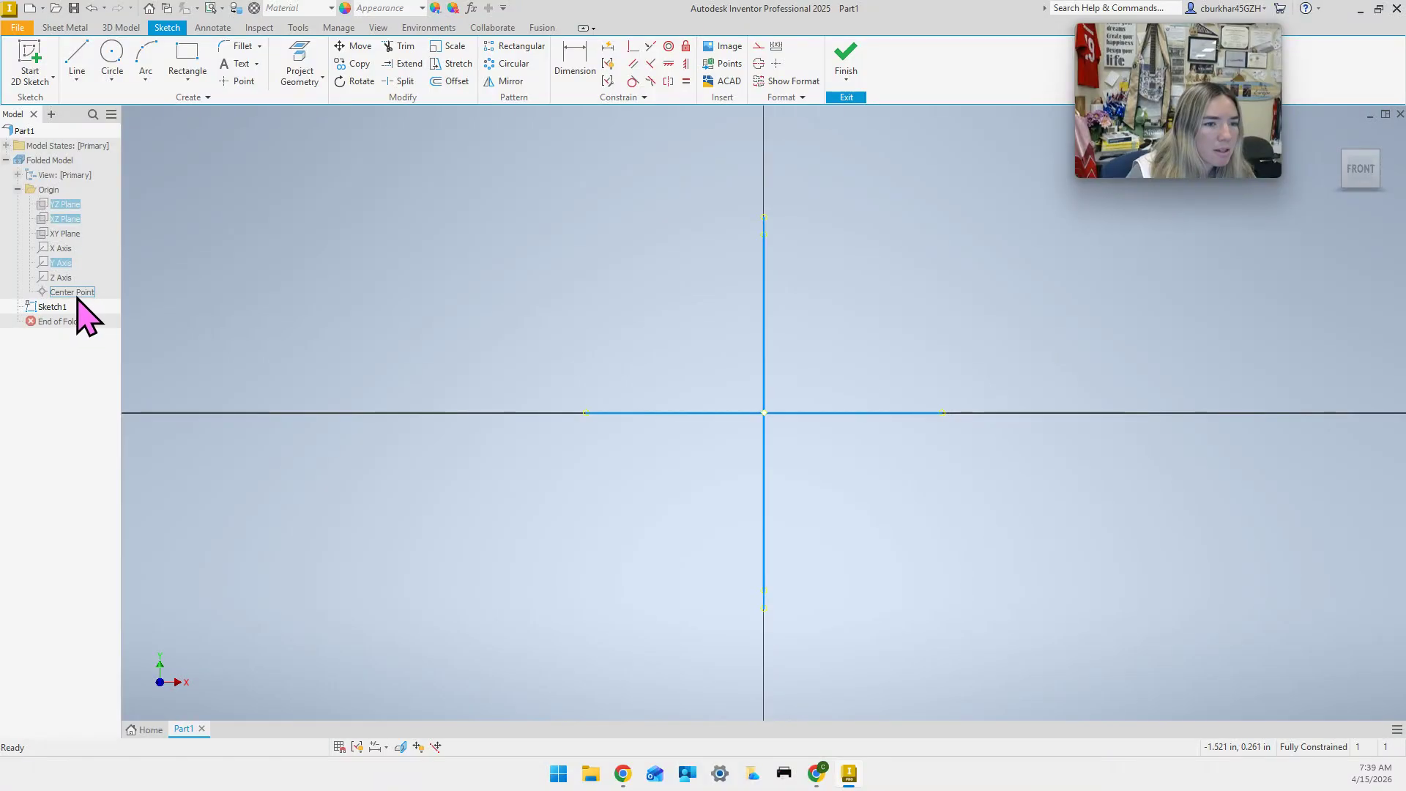
pyautogui.keyDown('ctrl'); pyautogui.click(107, 284); pyautogui.keyUp('ctrl')
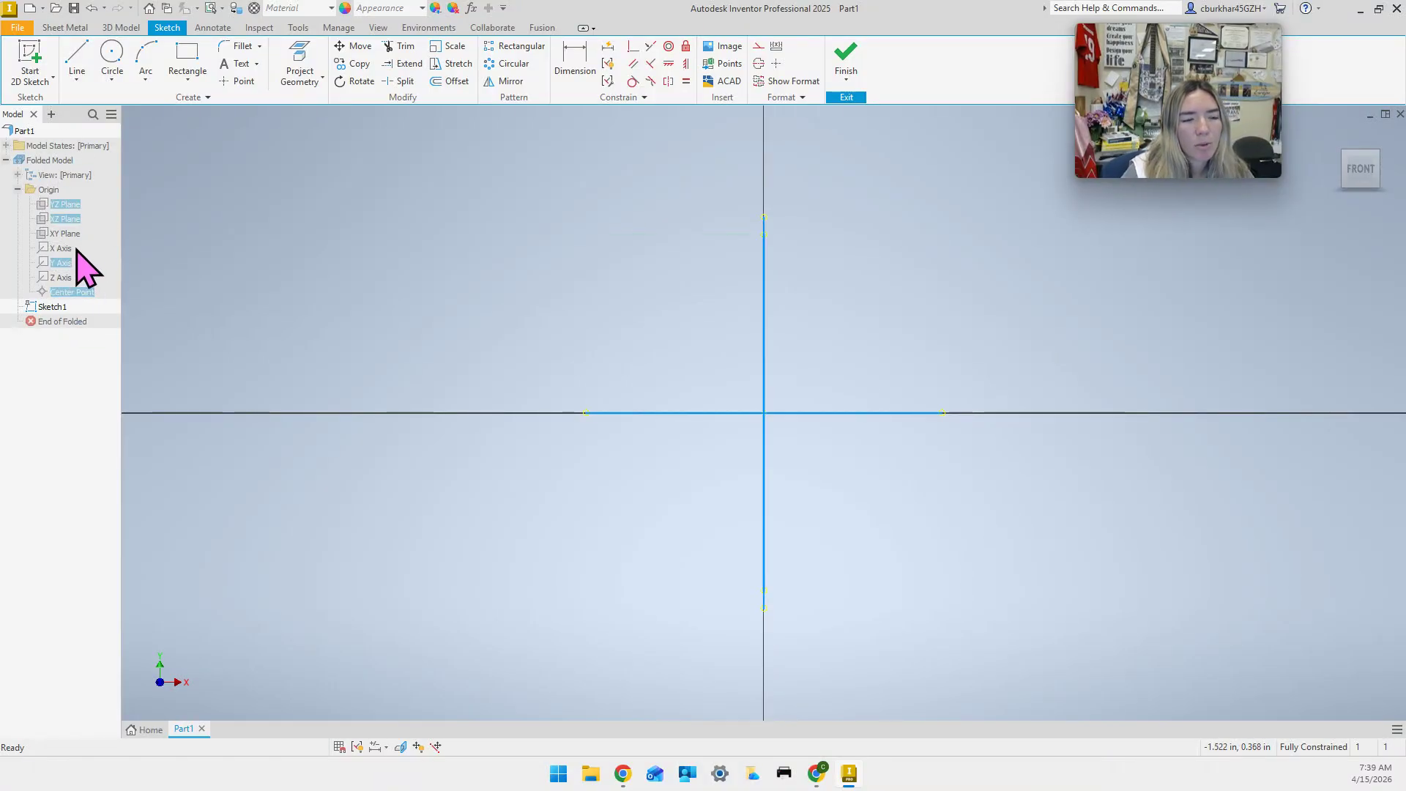
pyautogui.rightClick(73, 209)
pyautogui.click(151, 360)
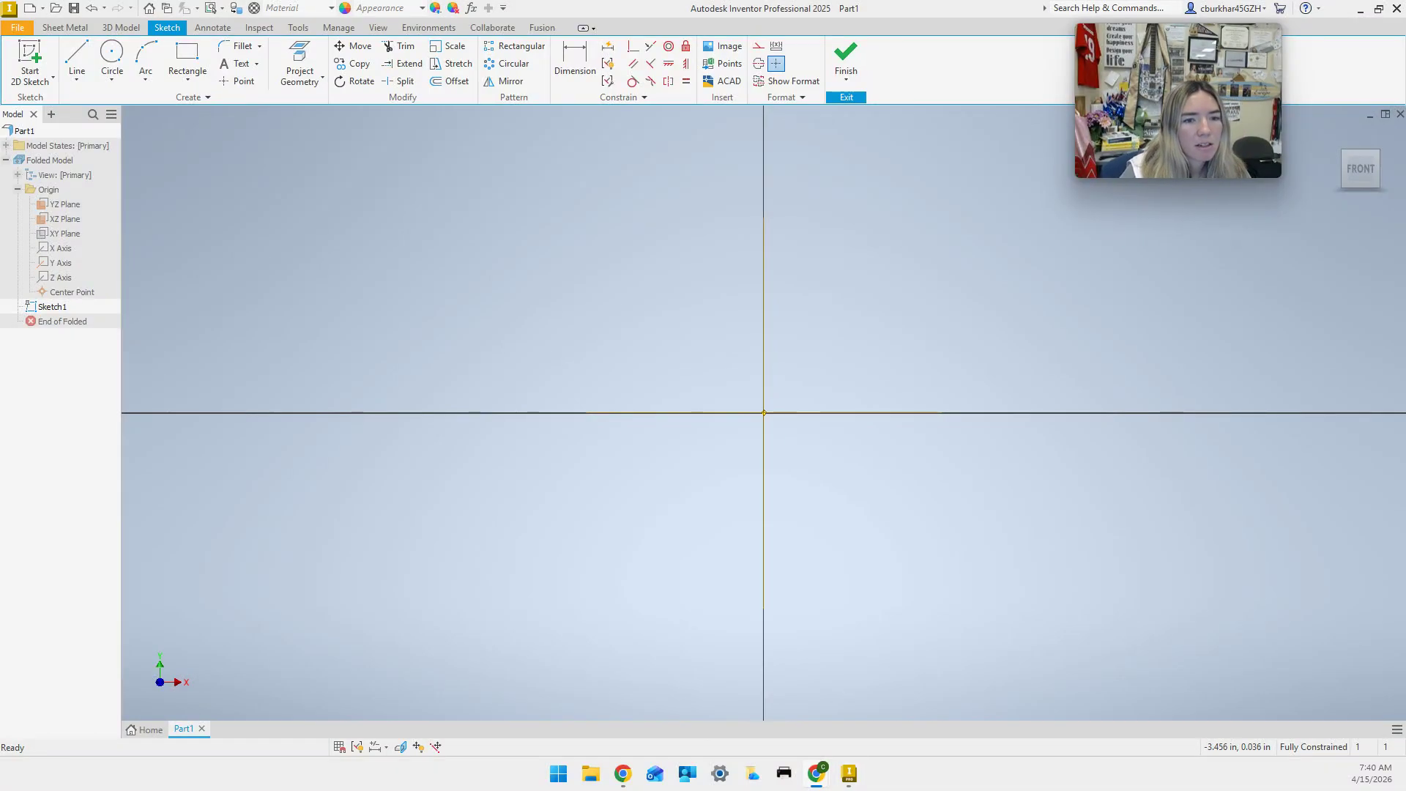
# Draw a 0.745 in diameter center-point circle at the sketch origin.
pyautogui.click(112, 80)
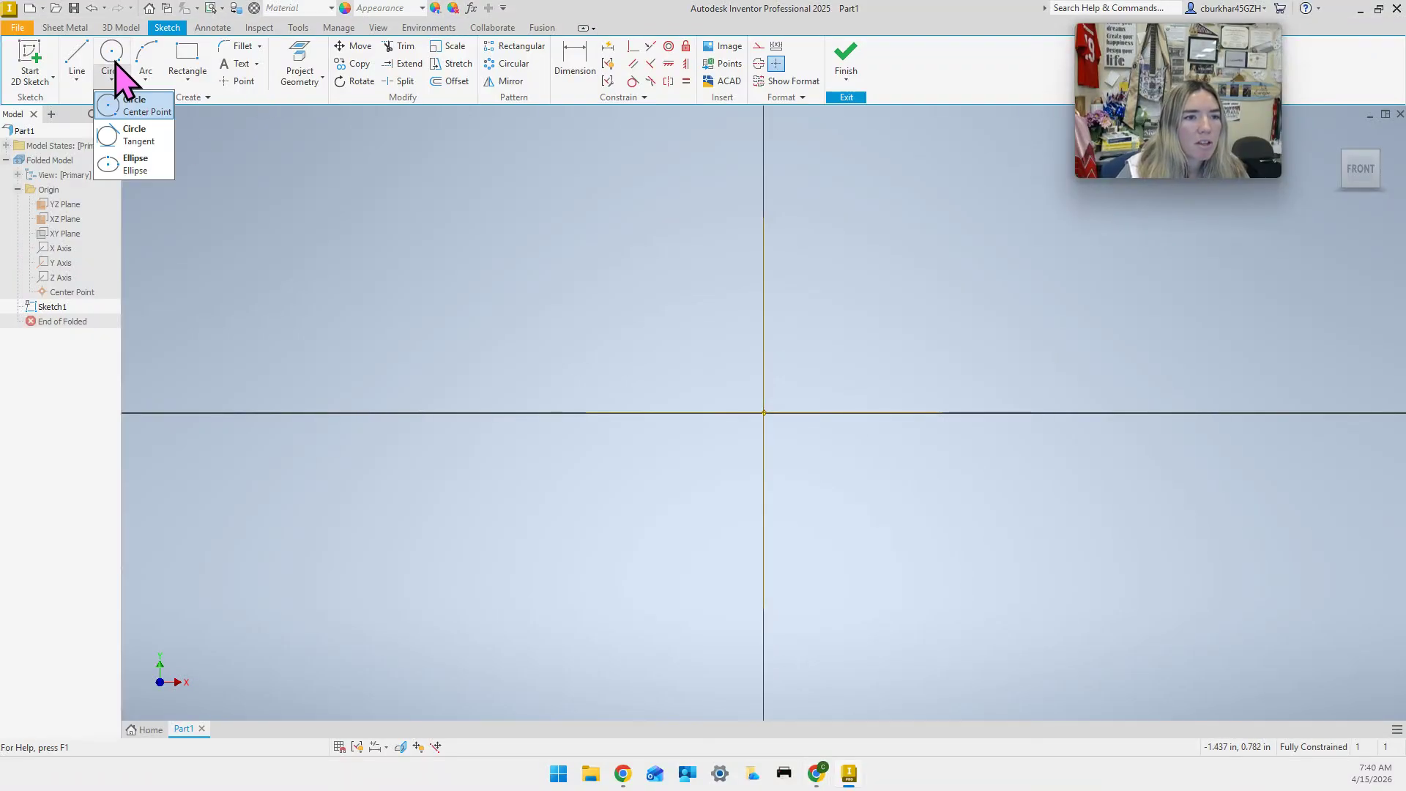
pyautogui.click(146, 109)
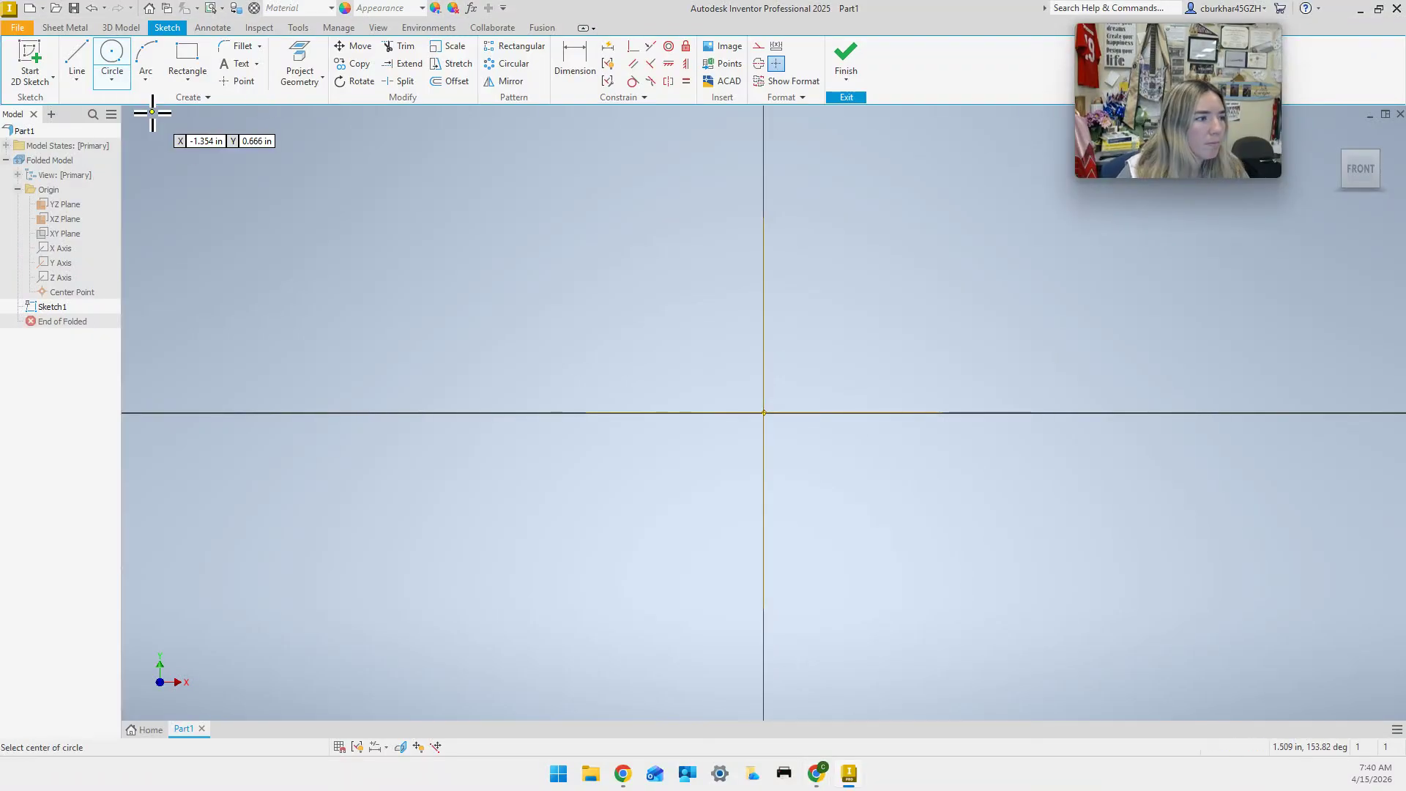
pyautogui.click(764, 412)
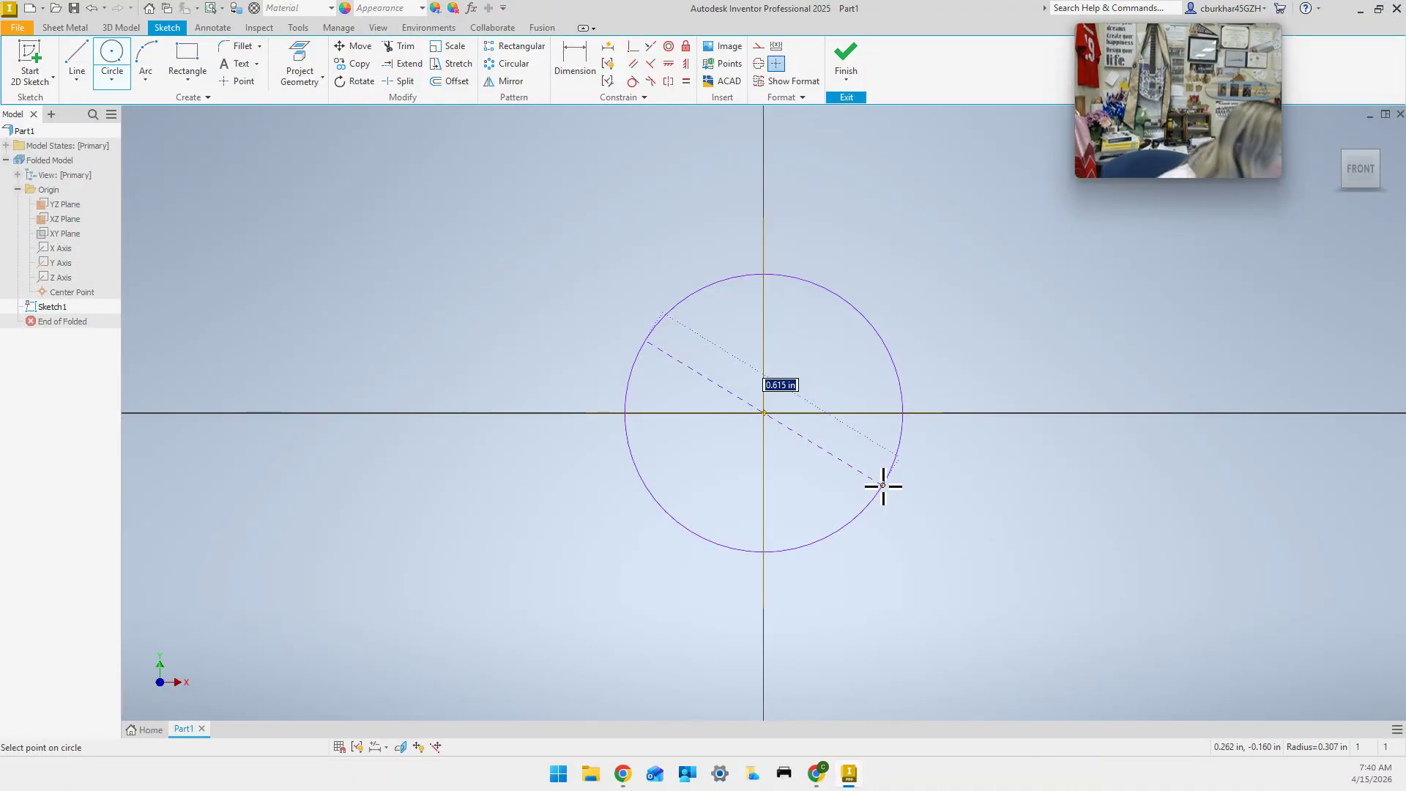
pyautogui.write('0')
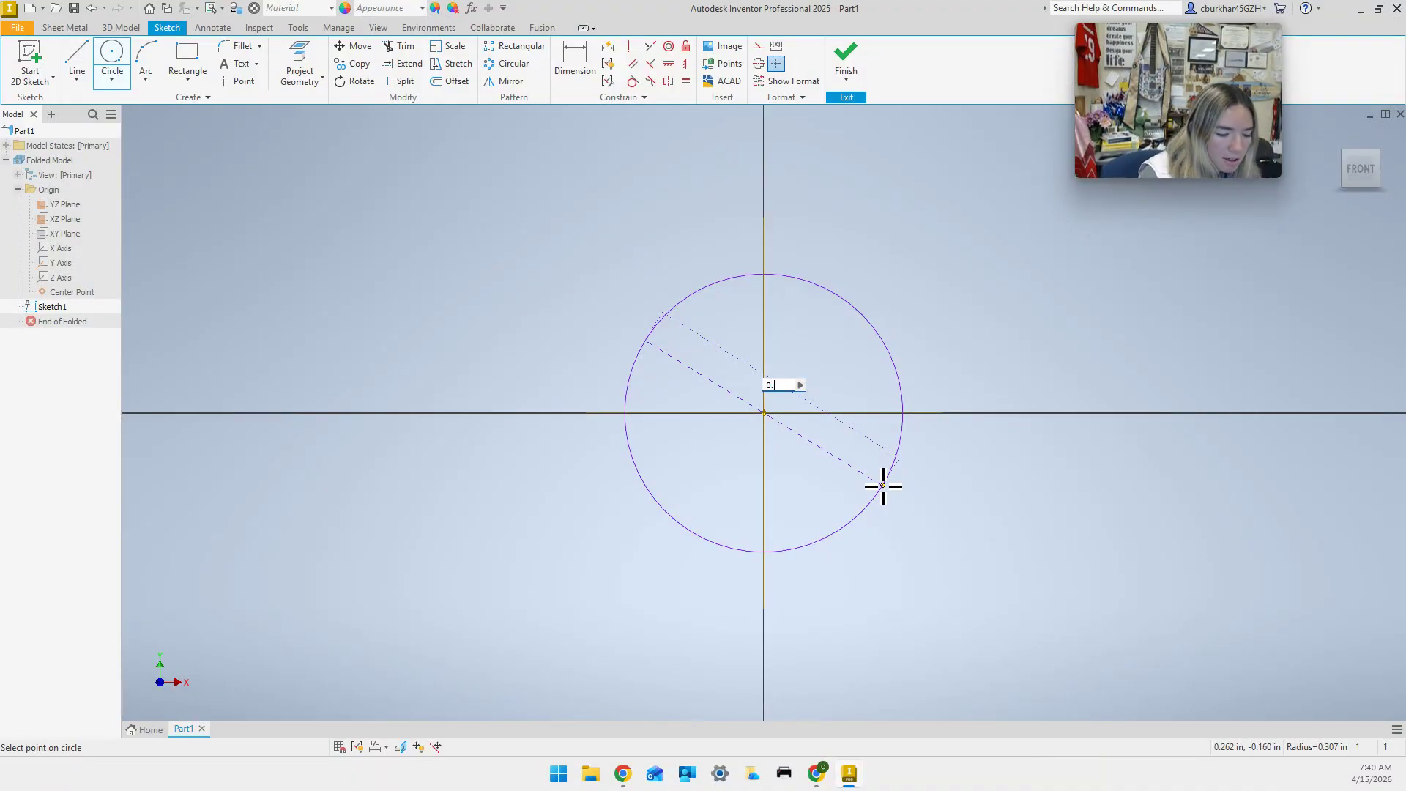
pyautogui.write('.745')
pyautogui.press('Return')
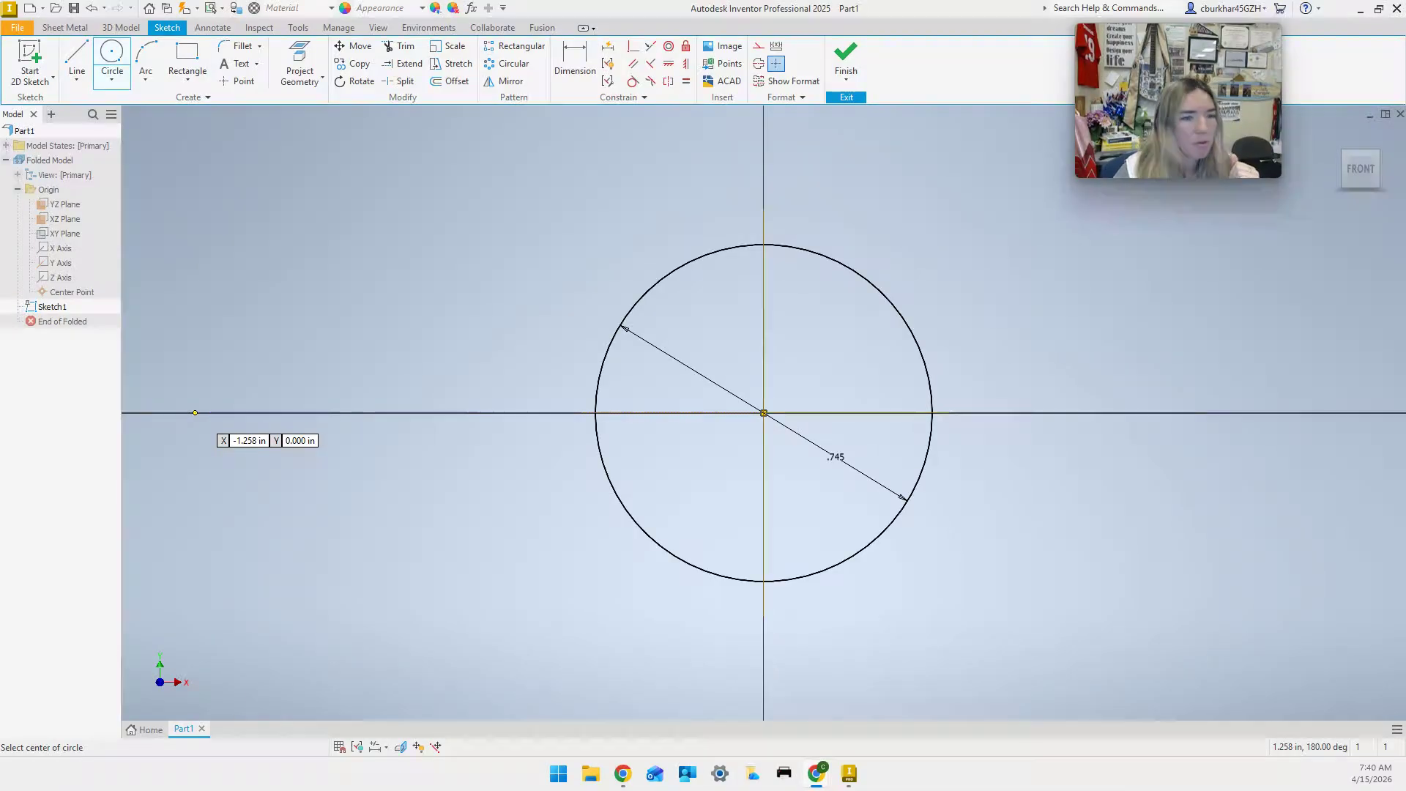
pyautogui.click(76, 61)
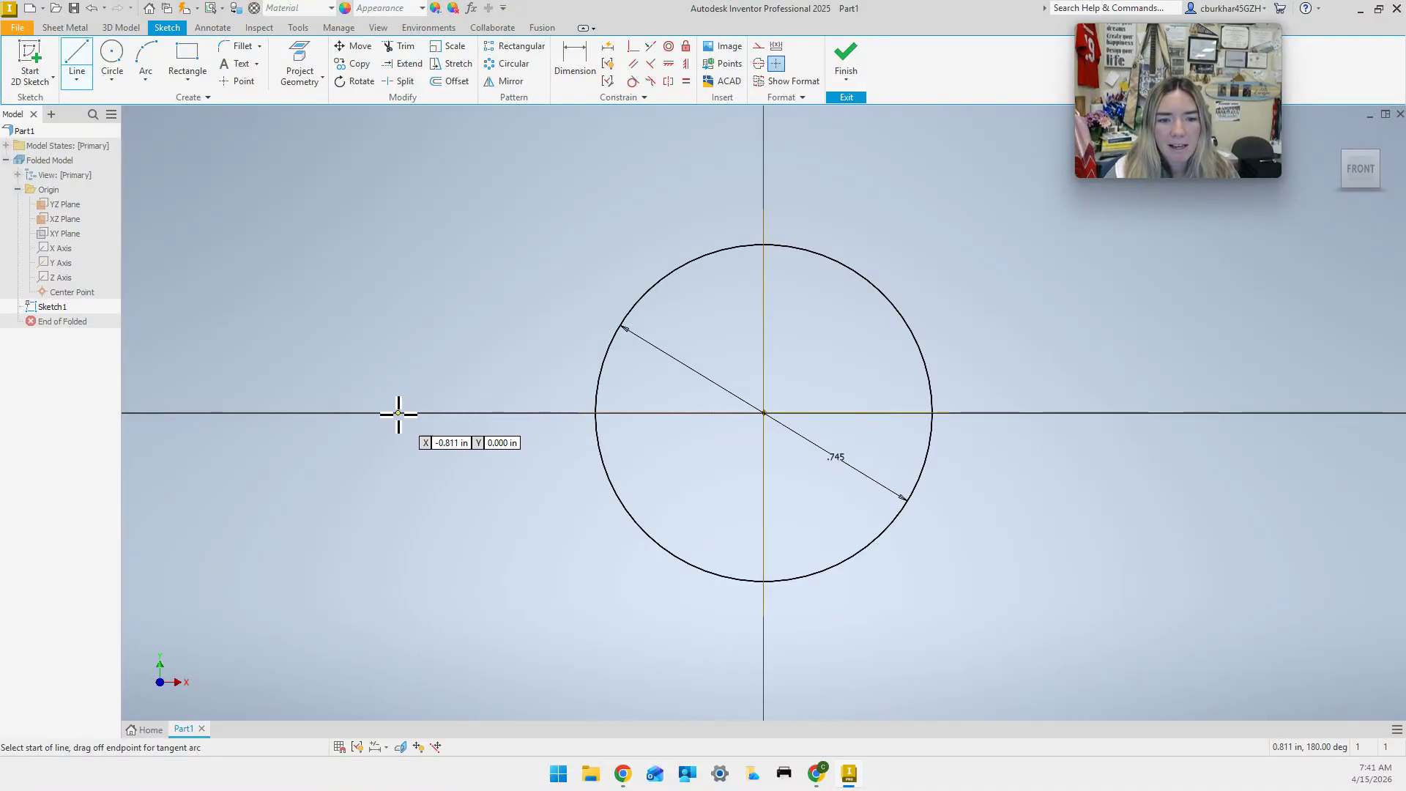
# Draw an open line profile up from the X axis with a short step and a narrow notch in its top edge.
pyautogui.click(318, 412)
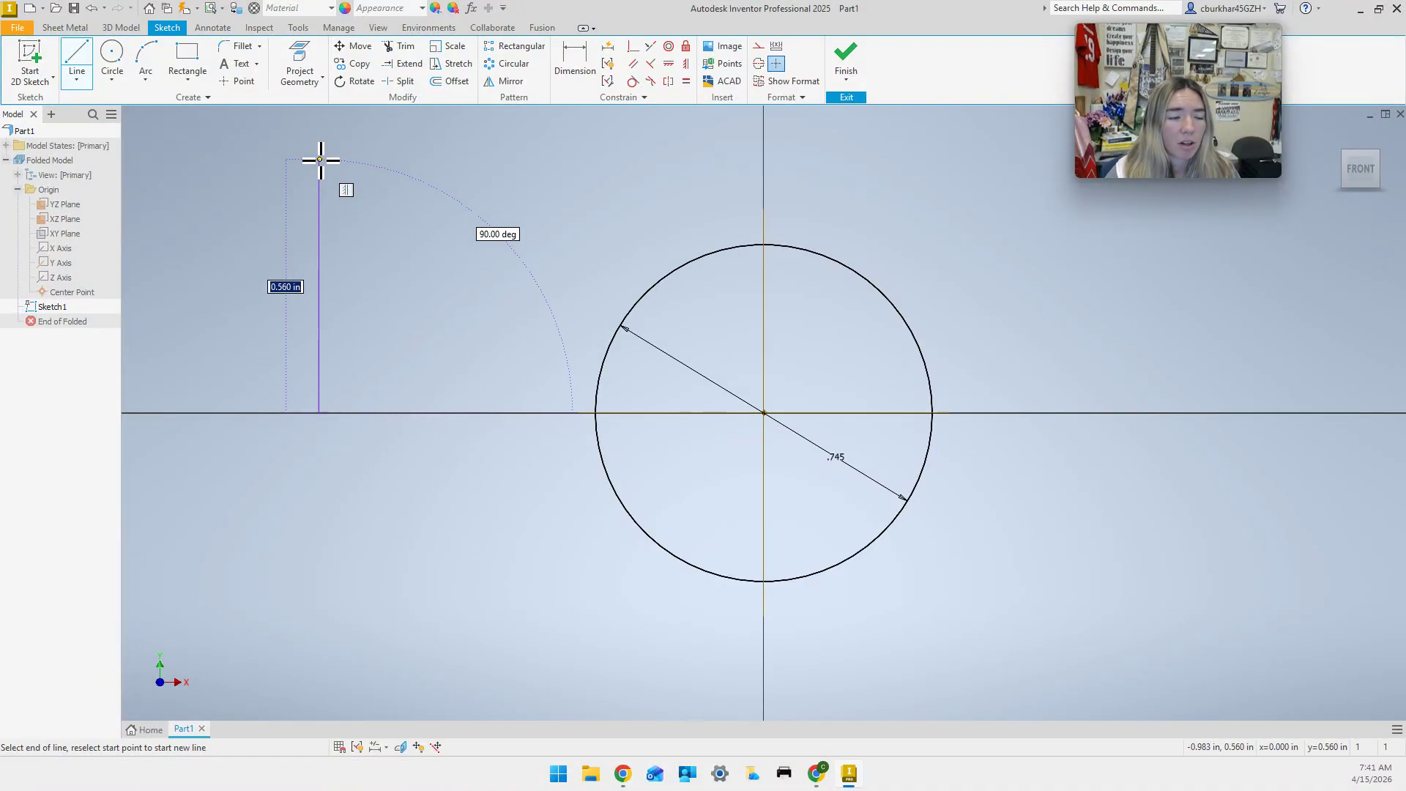
pyautogui.click(320, 159)
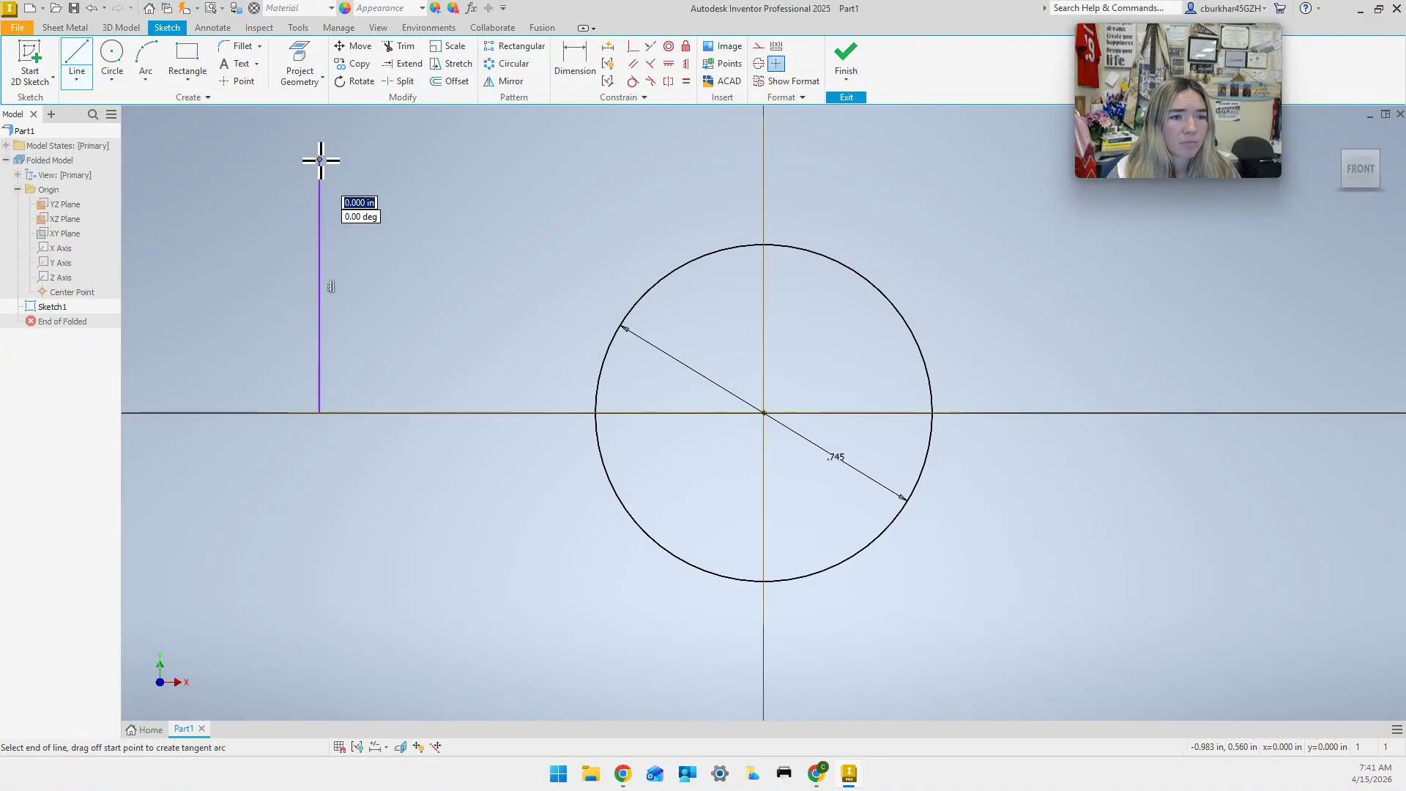
pyautogui.click(372, 159)
pyautogui.moveTo(375, 150)
pyautogui.mouseDown(button='middle')
pyautogui.moveTo(393, 147)
pyautogui.moveTo(394, 246)
pyautogui.mouseUp(button='middle')
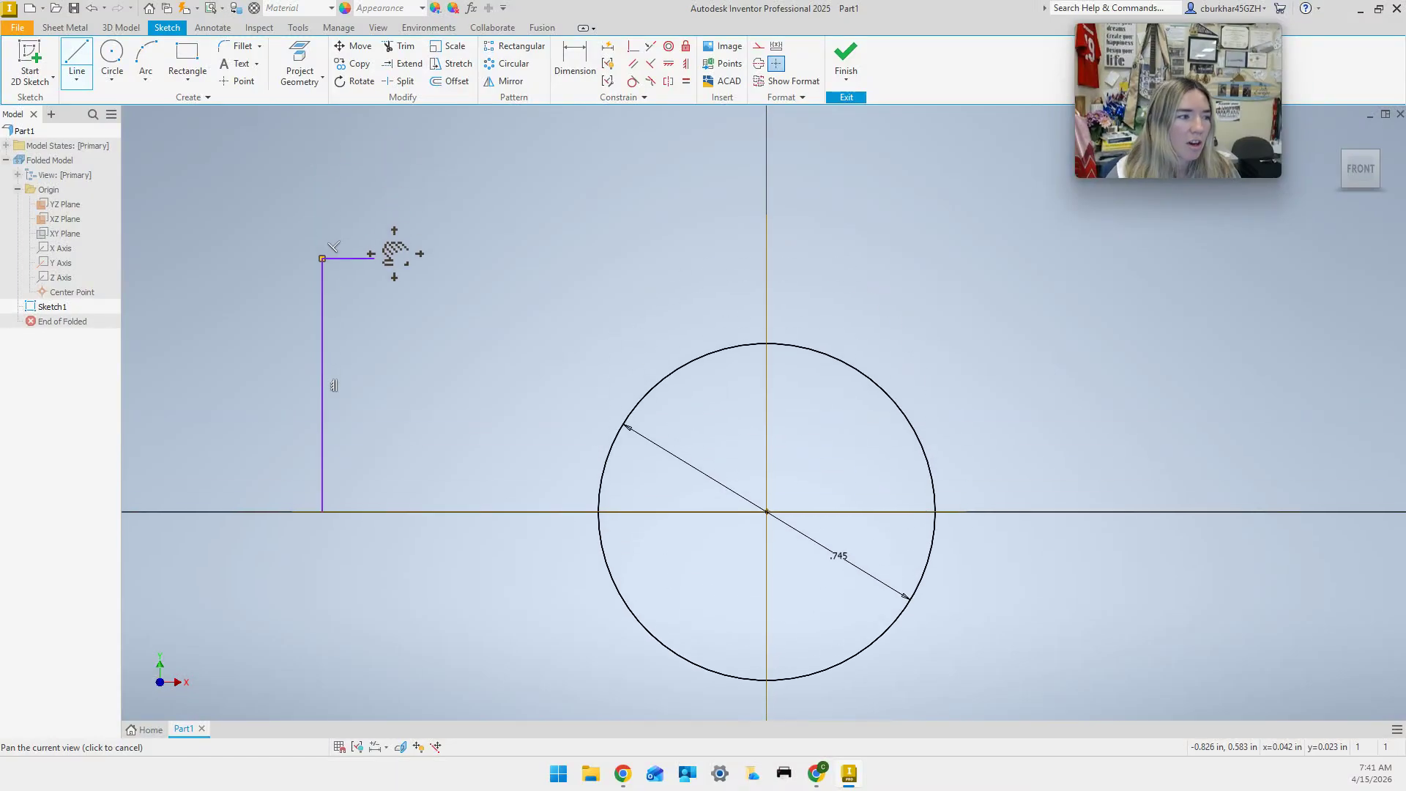
pyautogui.click(375, 136)
pyautogui.click(466, 136)
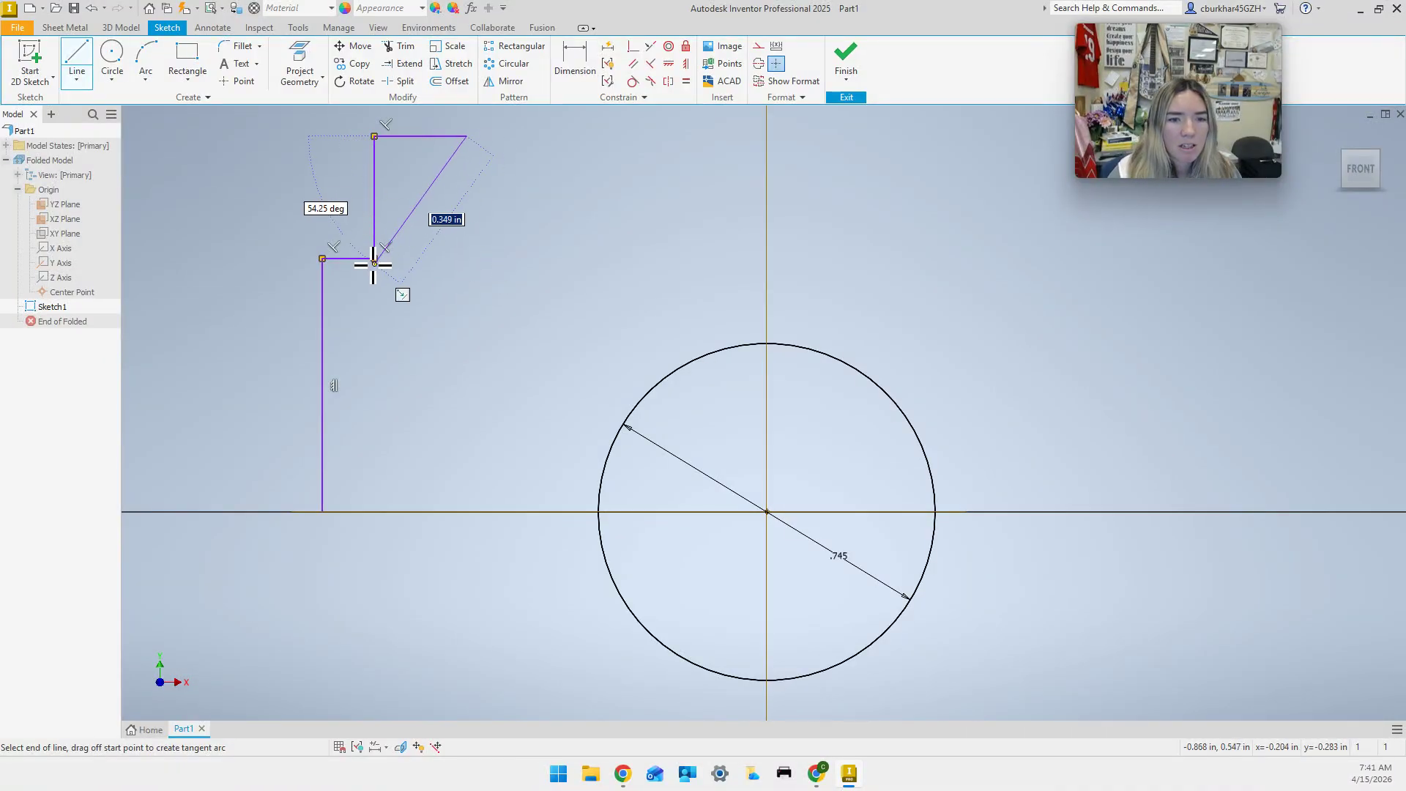
pyautogui.click(466, 225)
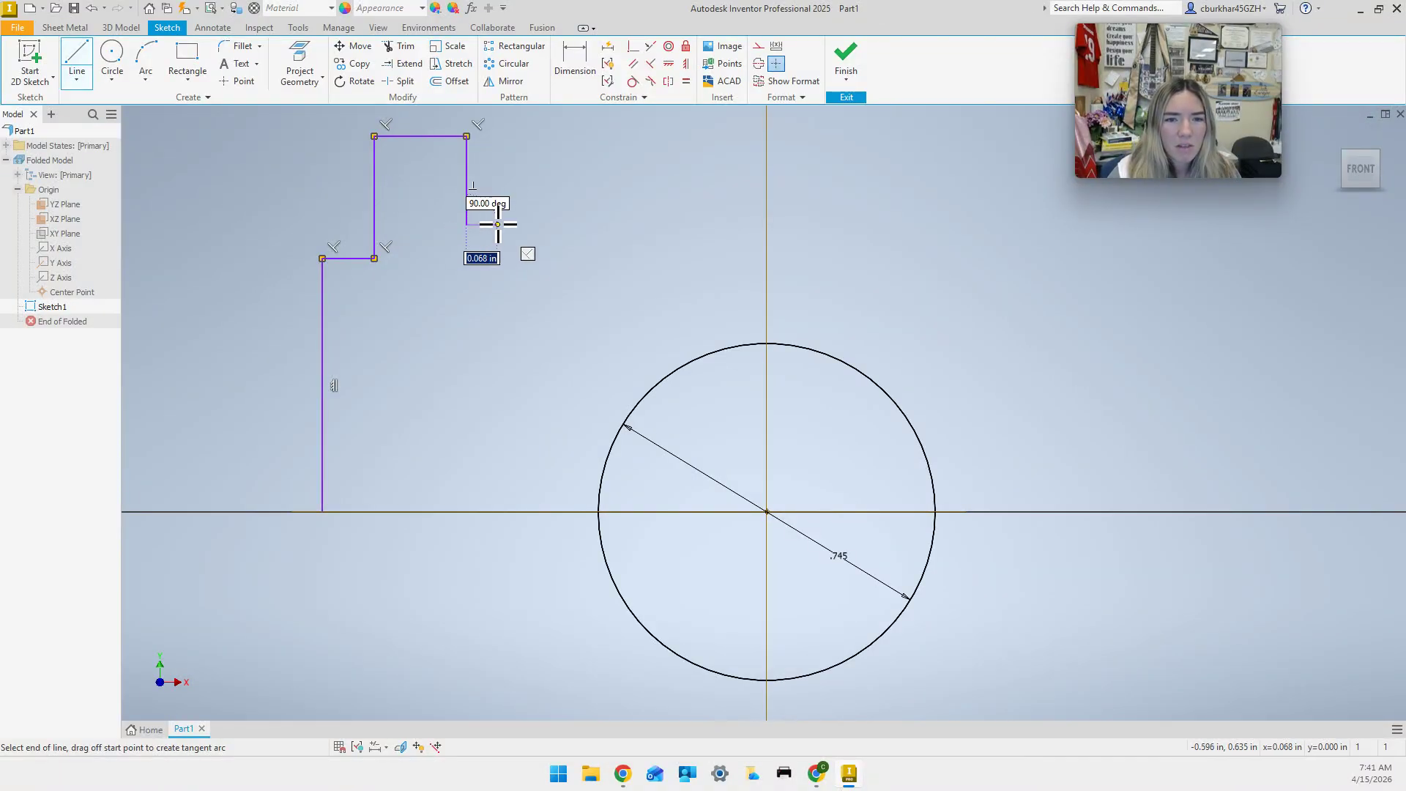
pyautogui.click(498, 225)
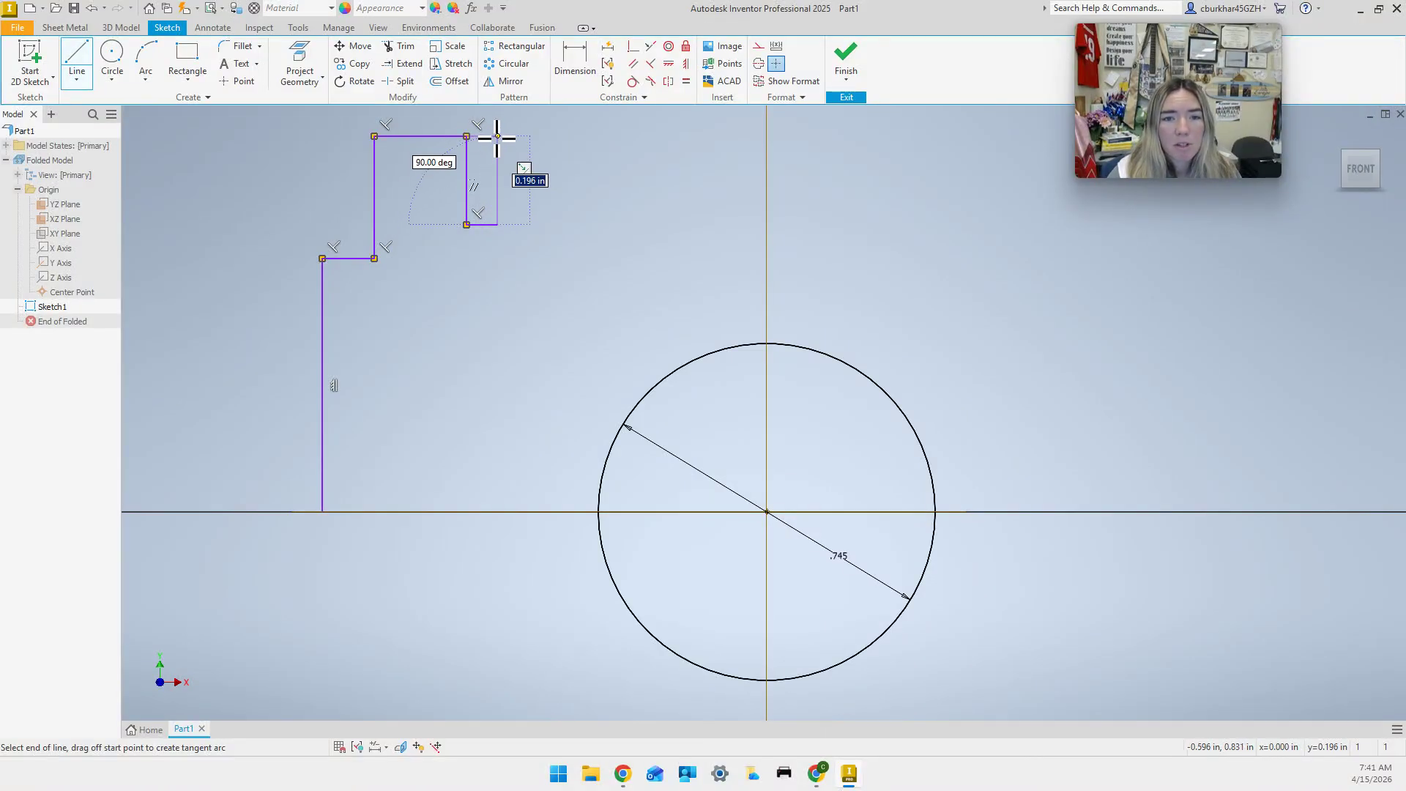
pyautogui.click(499, 136)
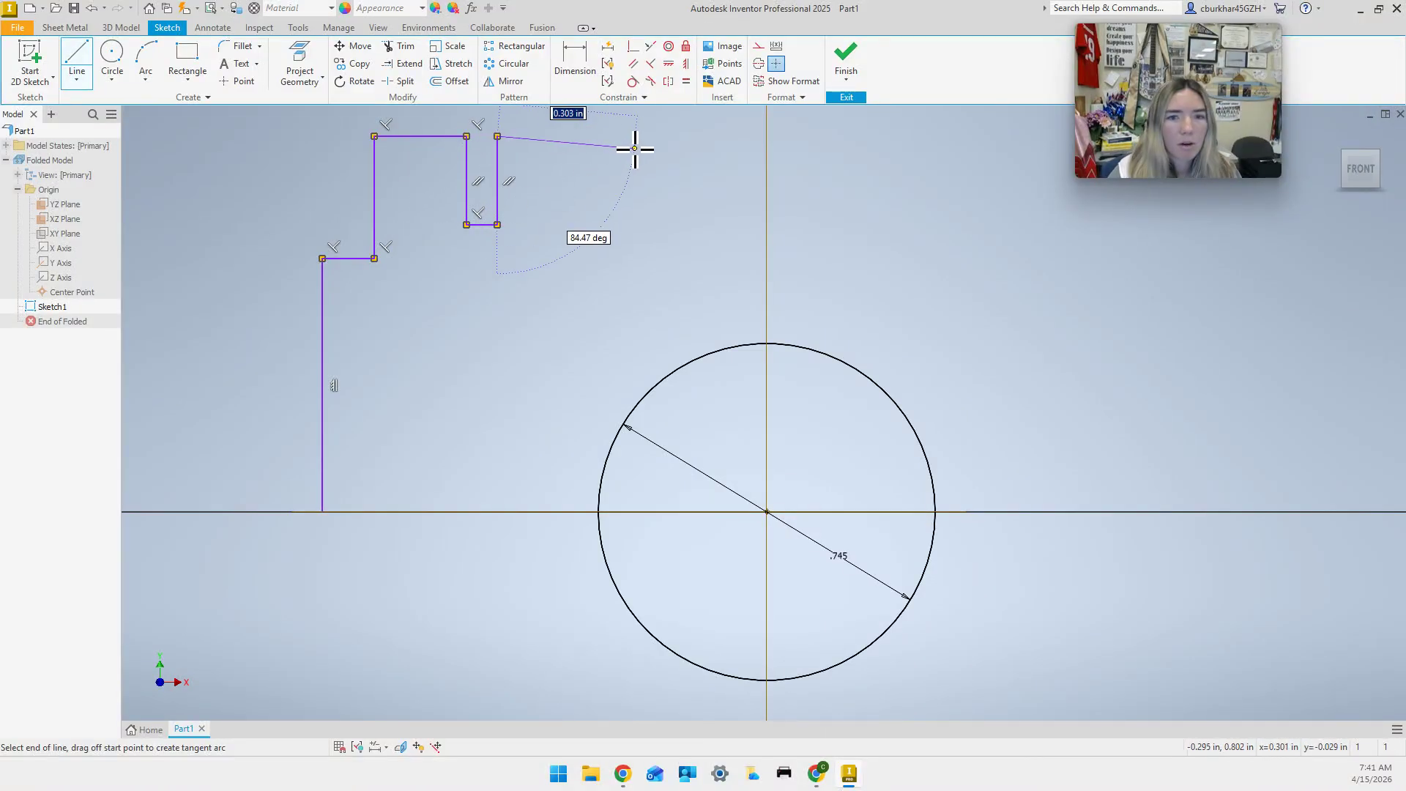
pyautogui.click(614, 136)
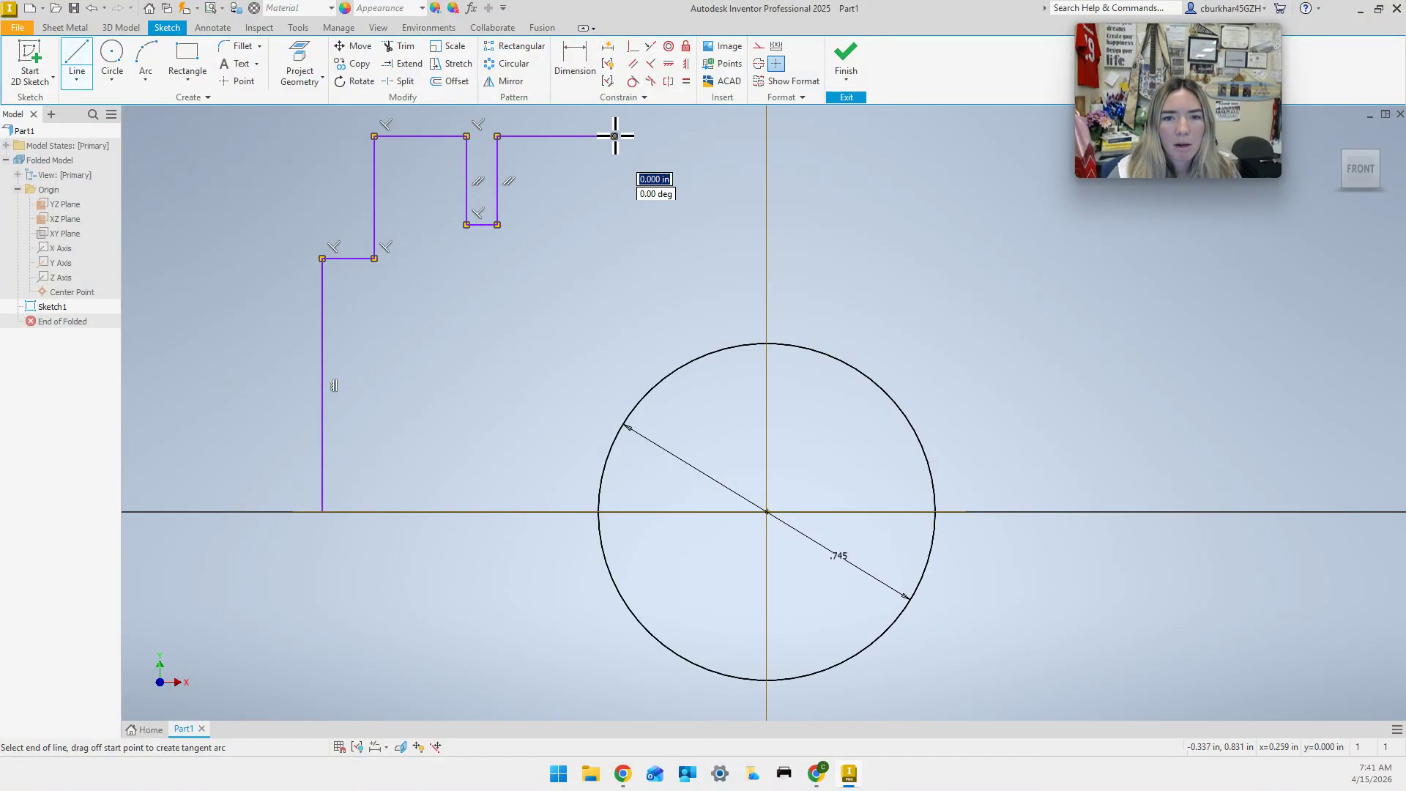
pyautogui.press('Escape')
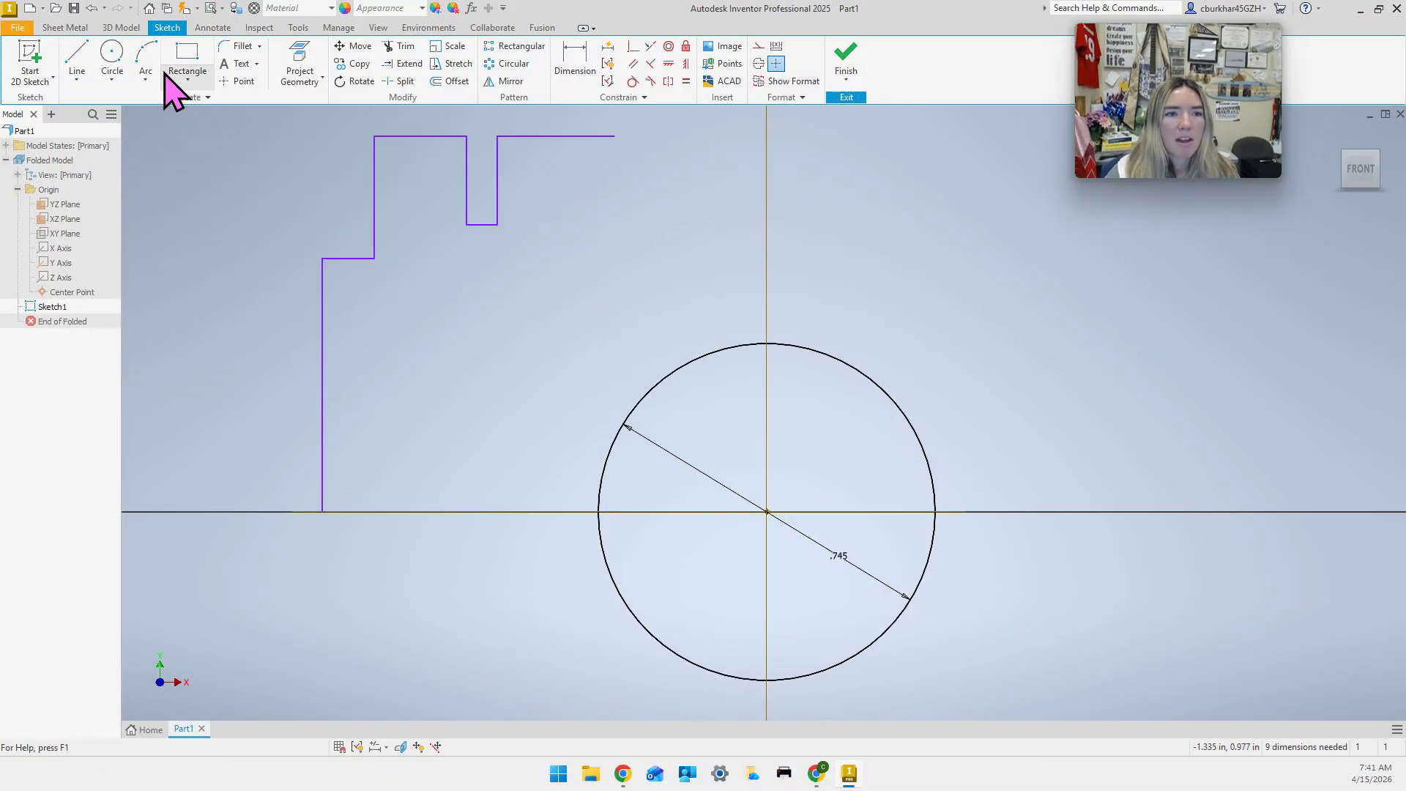
# Add a center-point arc spanning the notch's left and right sides, then select the notch's flat bottom line.
pyautogui.click(145, 80)
pyautogui.click(183, 174)
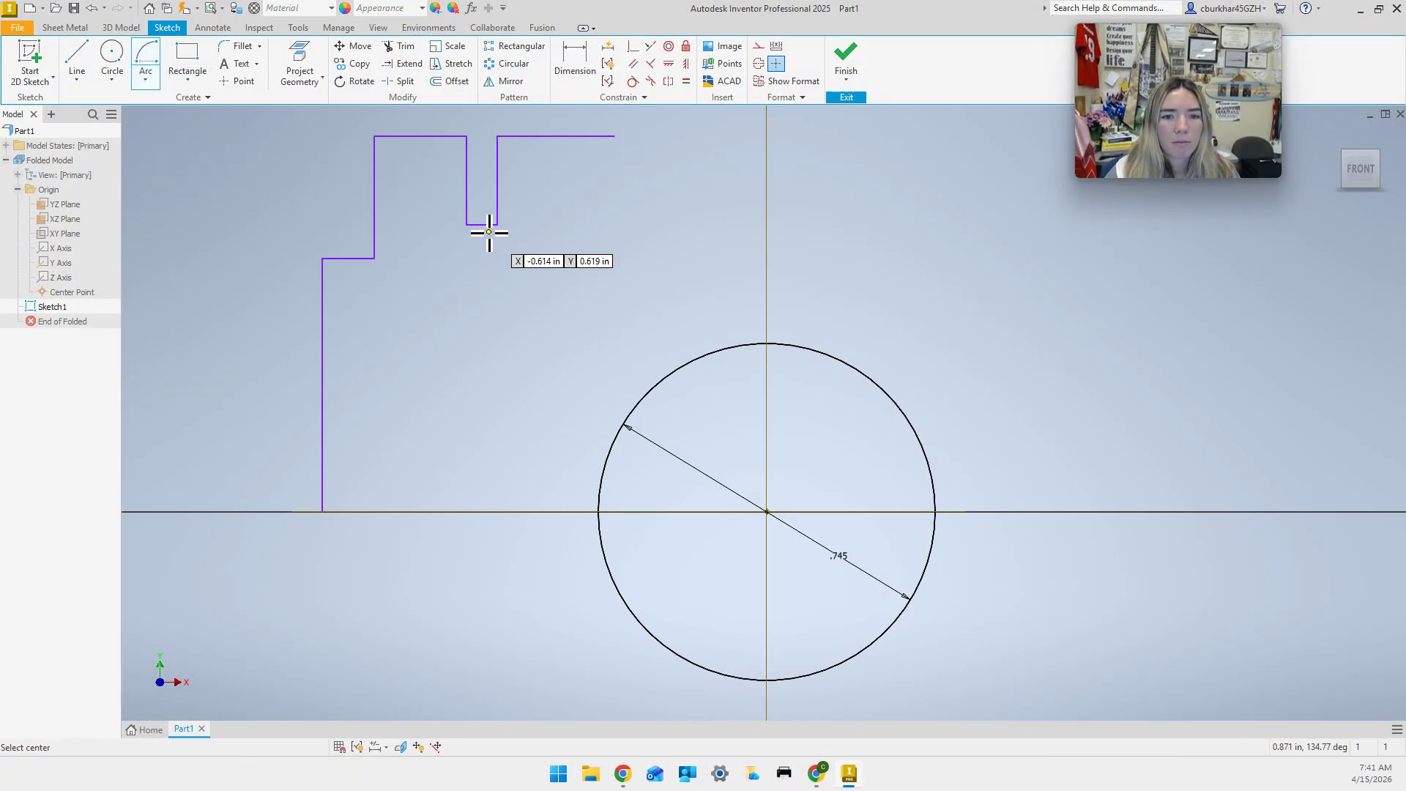
pyautogui.click(482, 229)
pyautogui.click(466, 226)
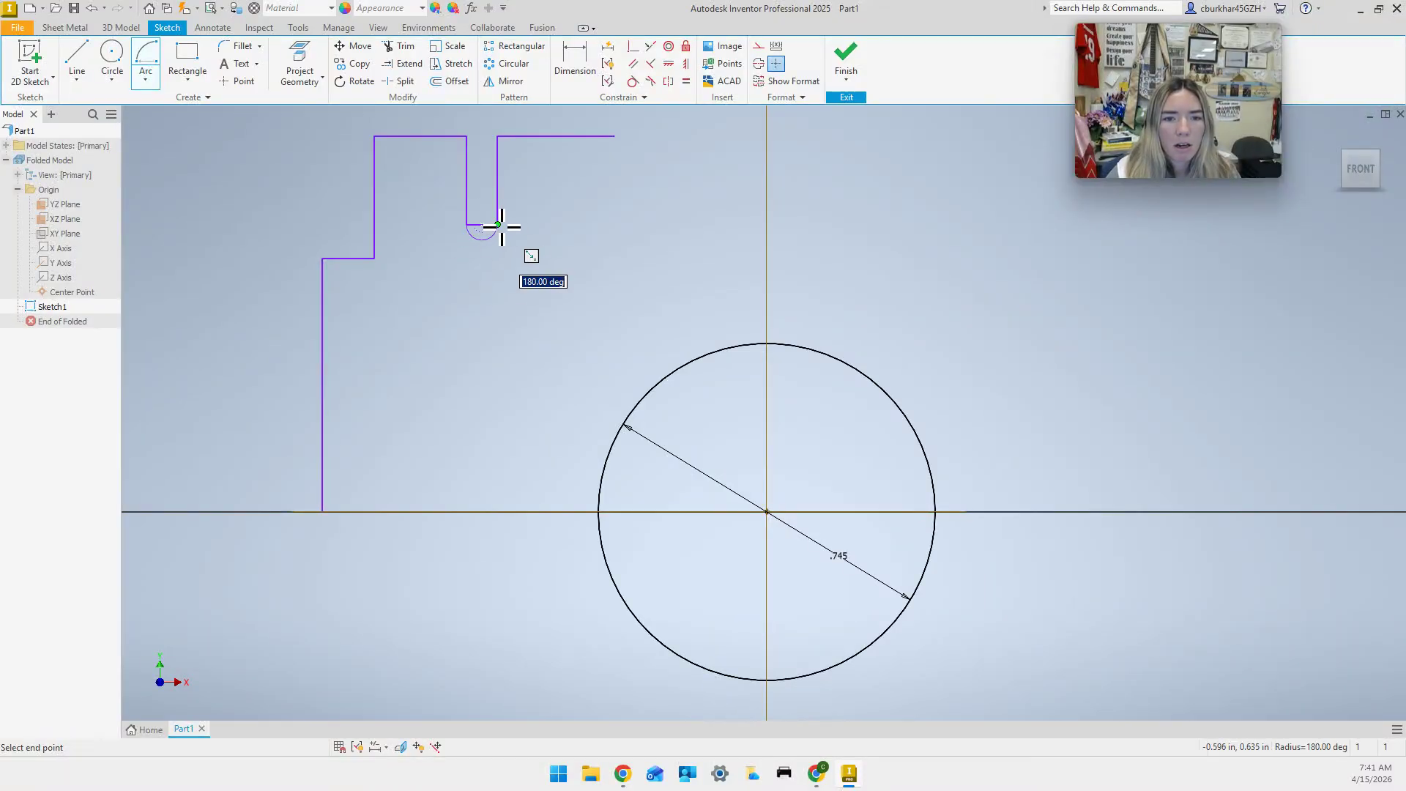
pyautogui.click(498, 225)
pyautogui.press('Escape')
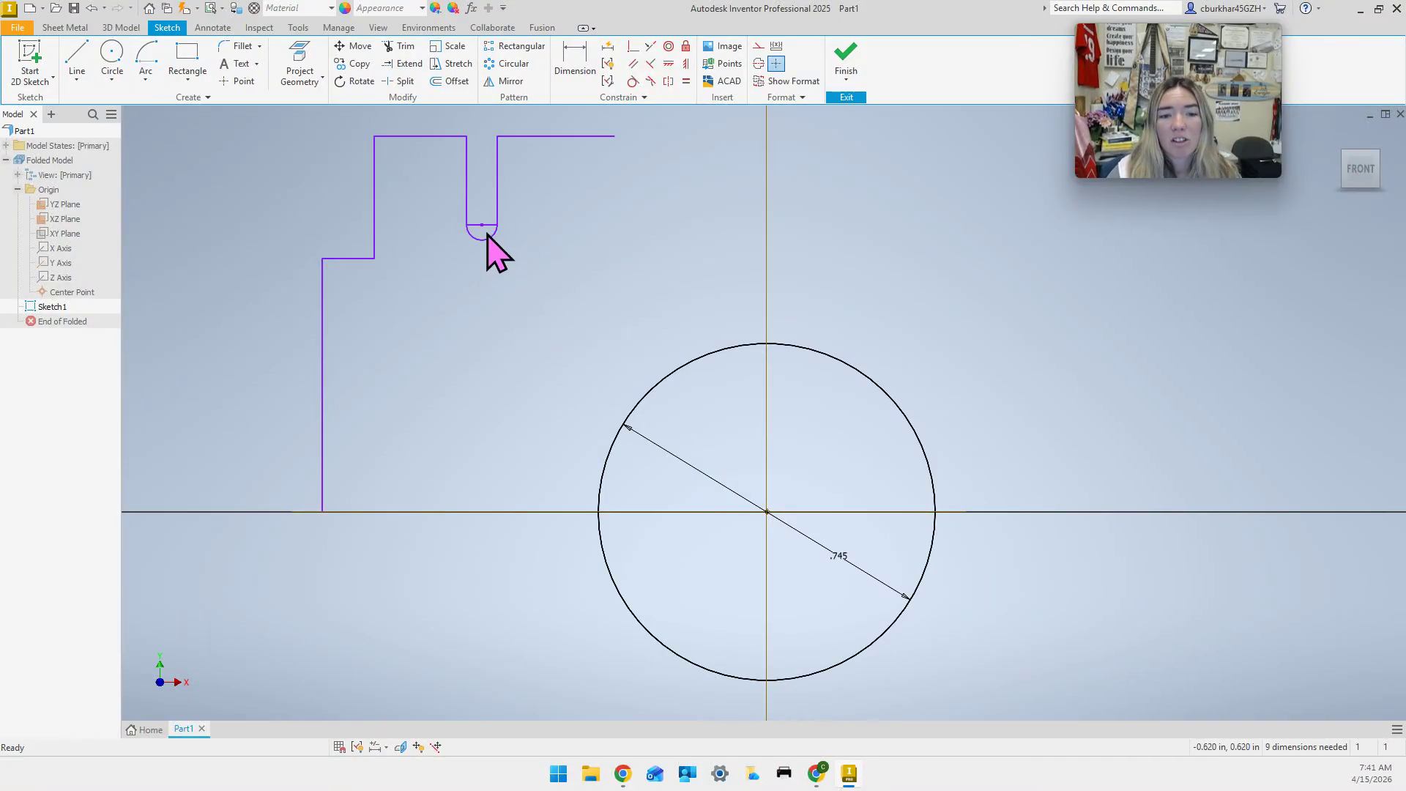
pyautogui.click(490, 226)
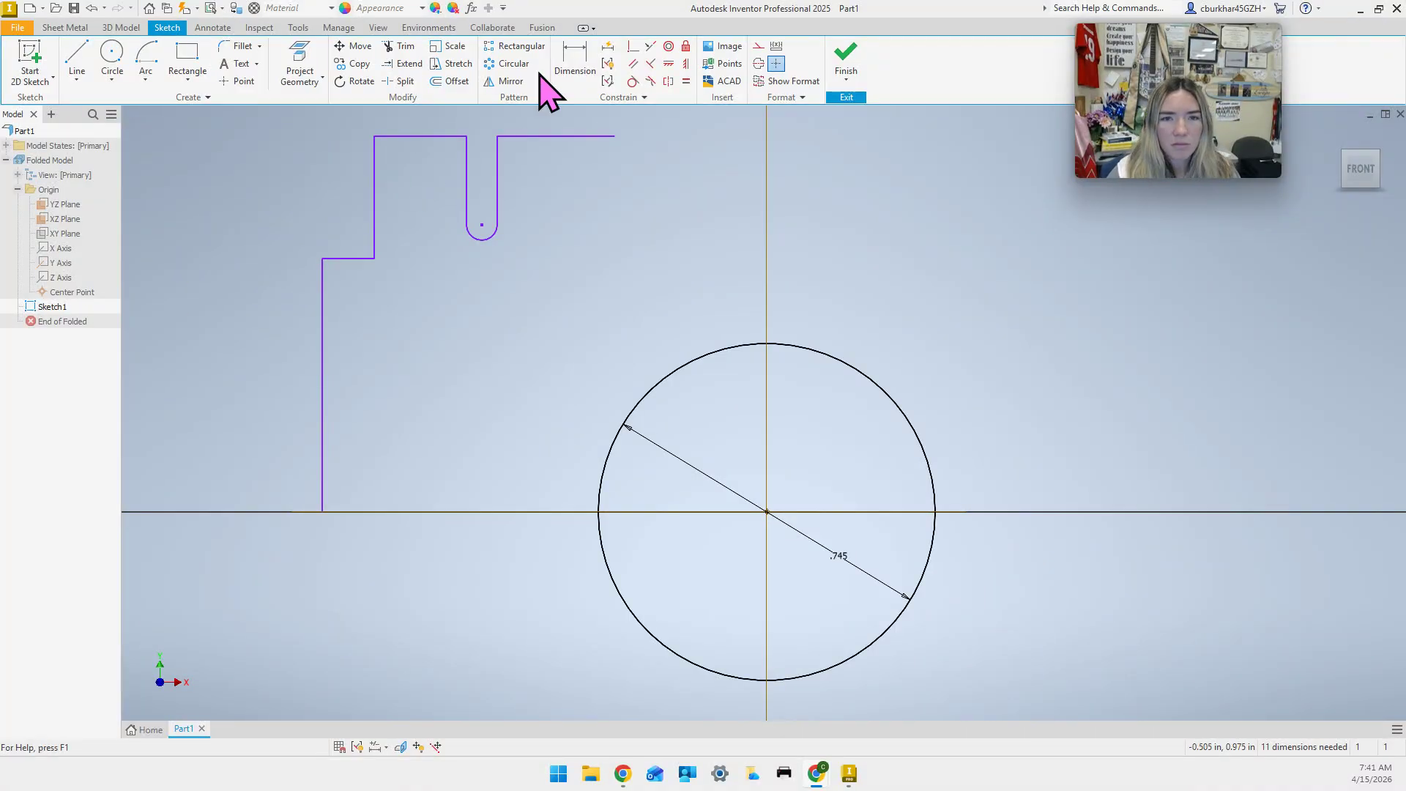
# Dimension the slot depth from the top edge to the arc centre as 0.250.
pyautogui.click(574, 68)
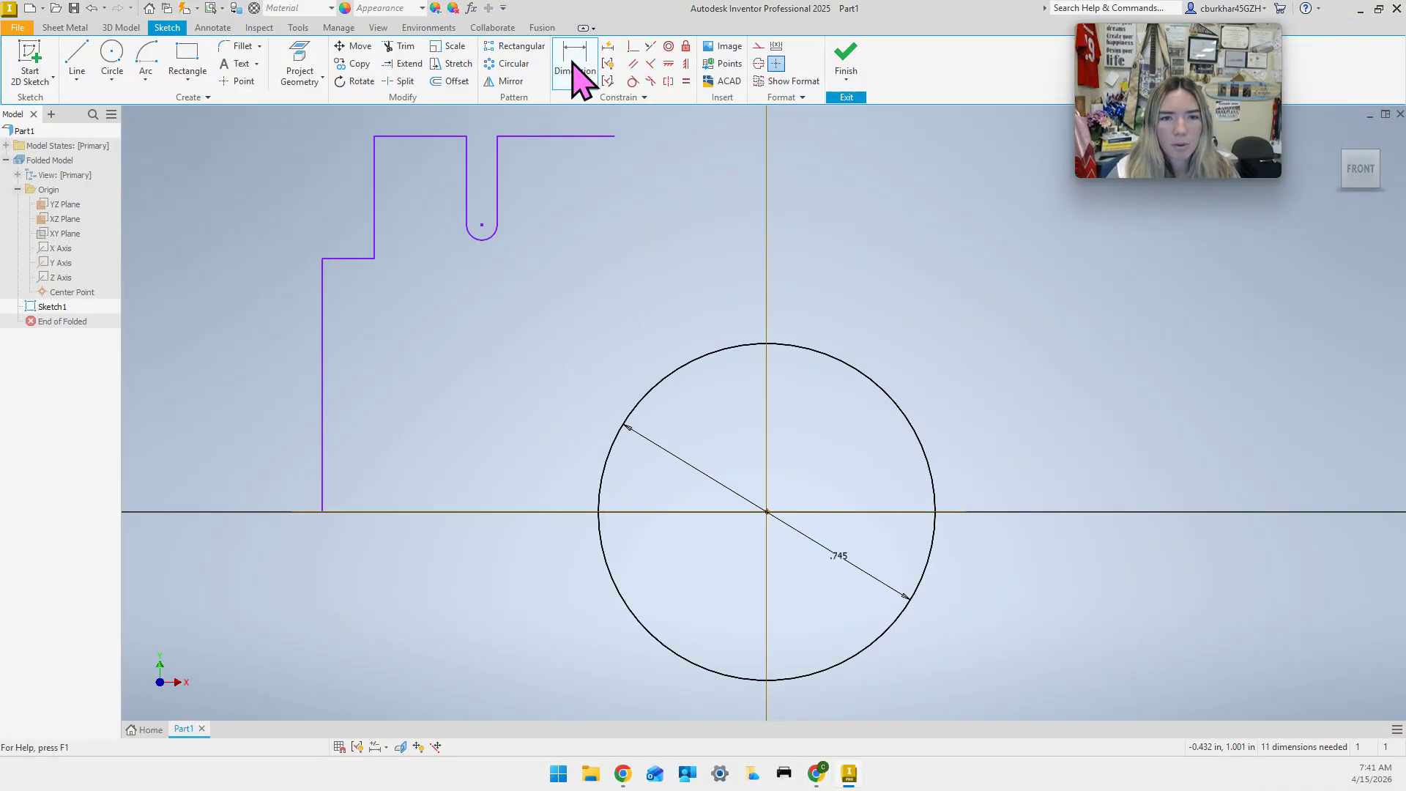
pyautogui.click(404, 137)
pyautogui.click(481, 226)
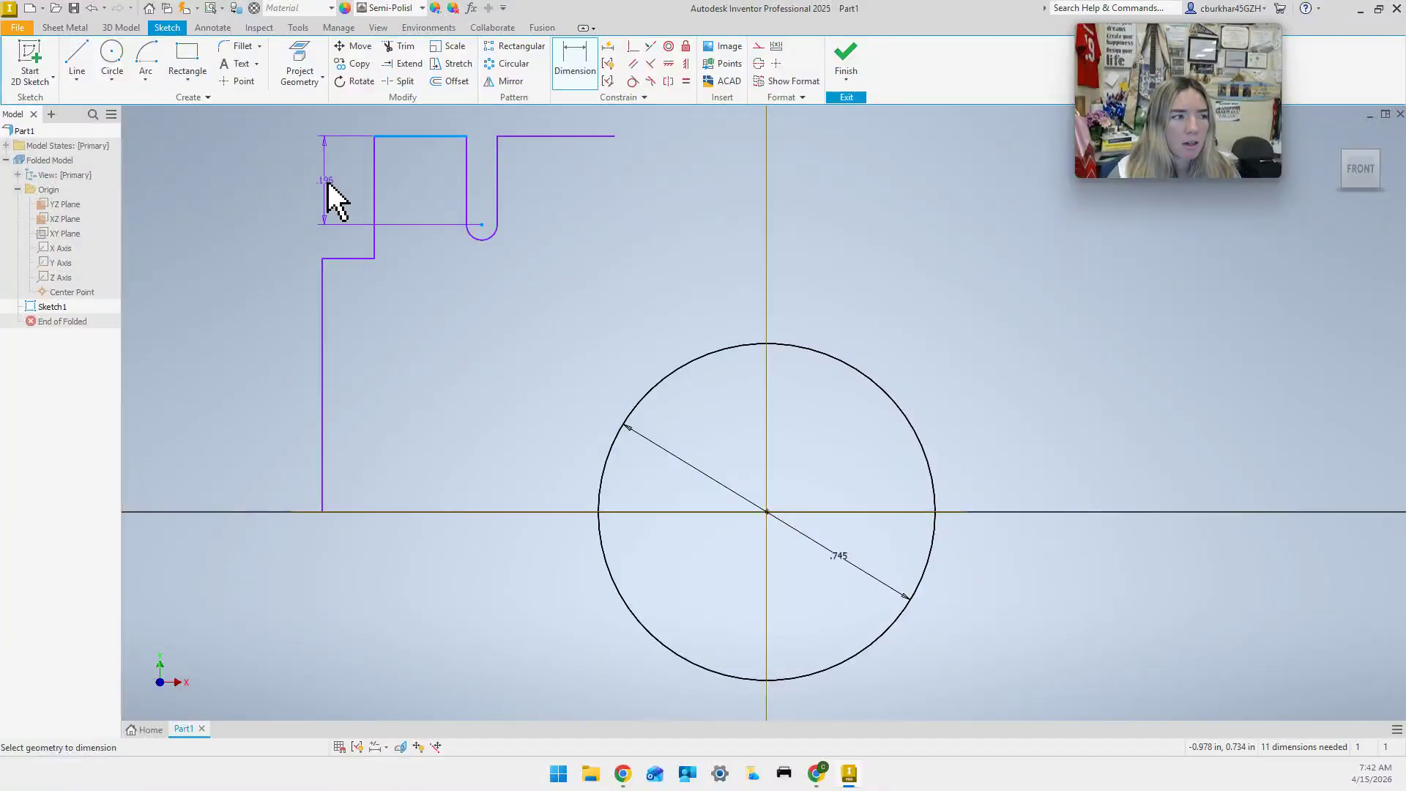
pyautogui.click(328, 183)
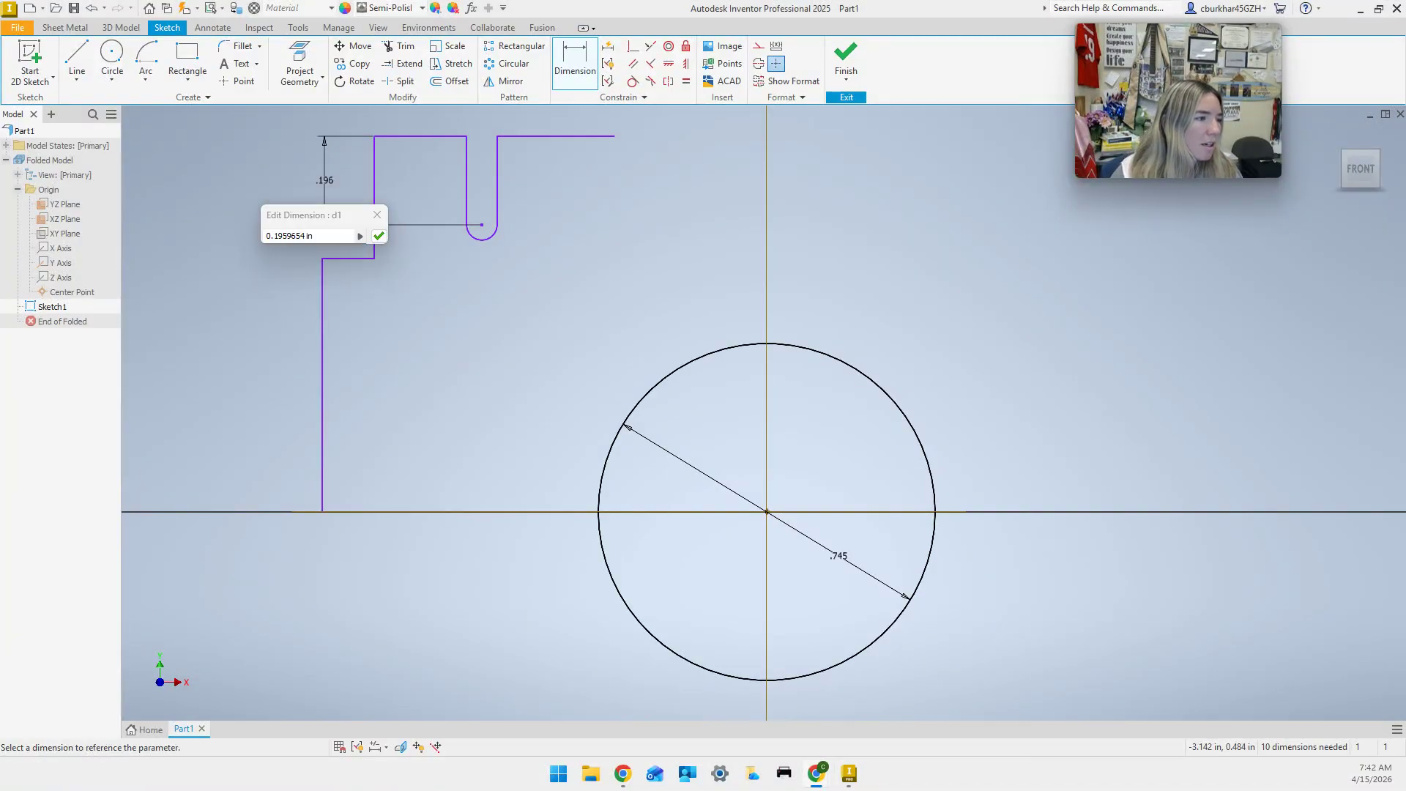
pyautogui.click(354, 233)
pyautogui.write('0.25')
pyautogui.press('Return')
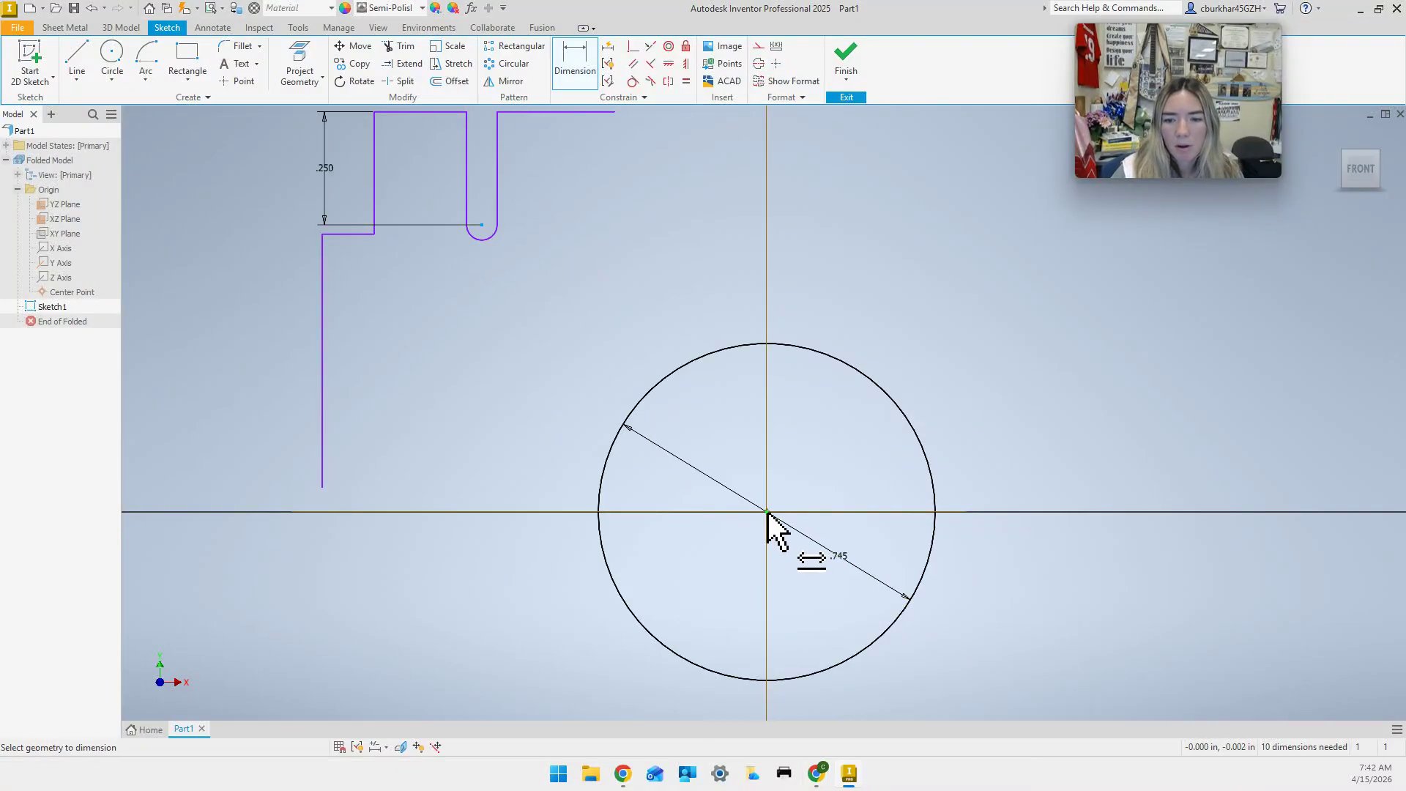
# Set the slot's offset from the vertical axis to 0.330.
pyautogui.moveTo(713, 158); pyautogui.dragTo(712, 446, button='middle')
pyautogui.click(606, 287)
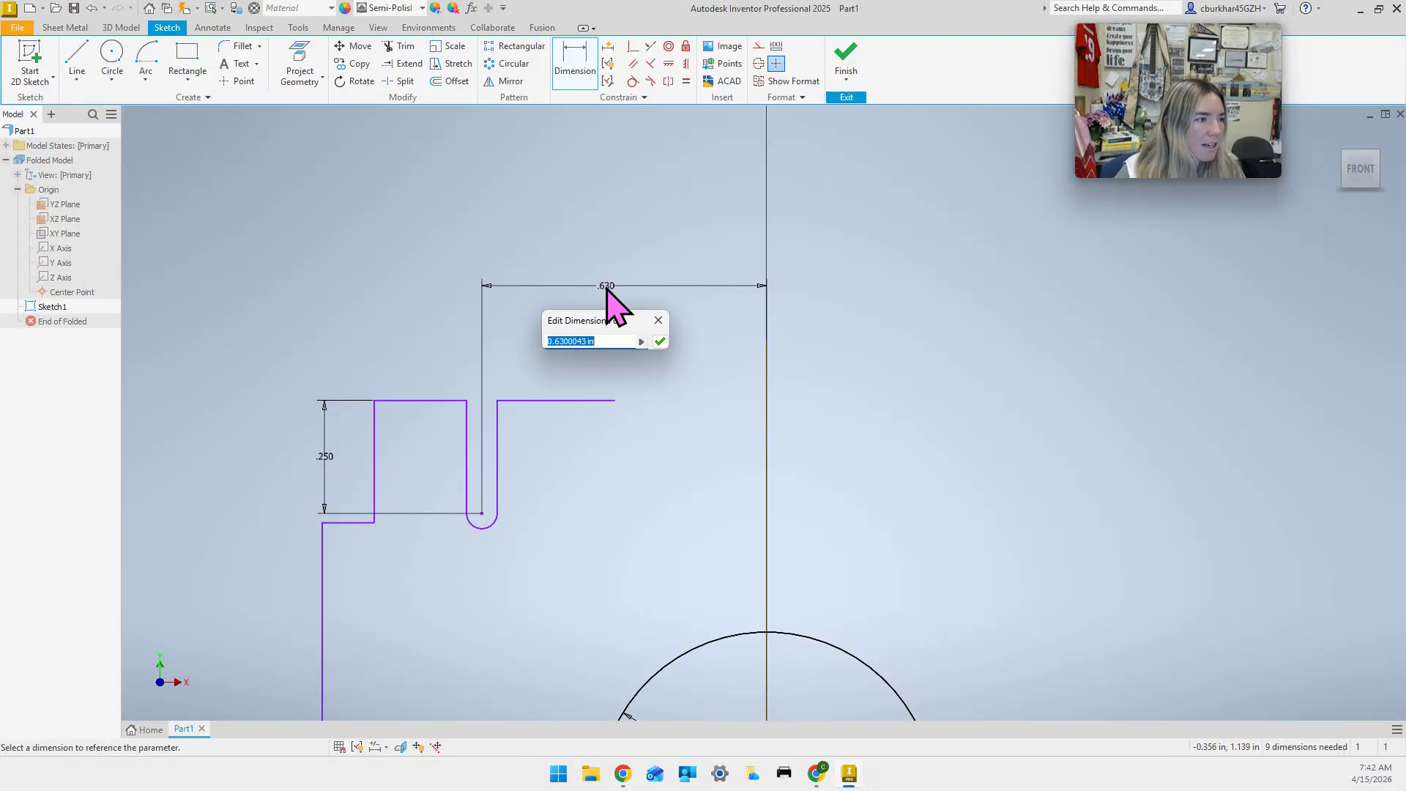
pyautogui.write('0.33')
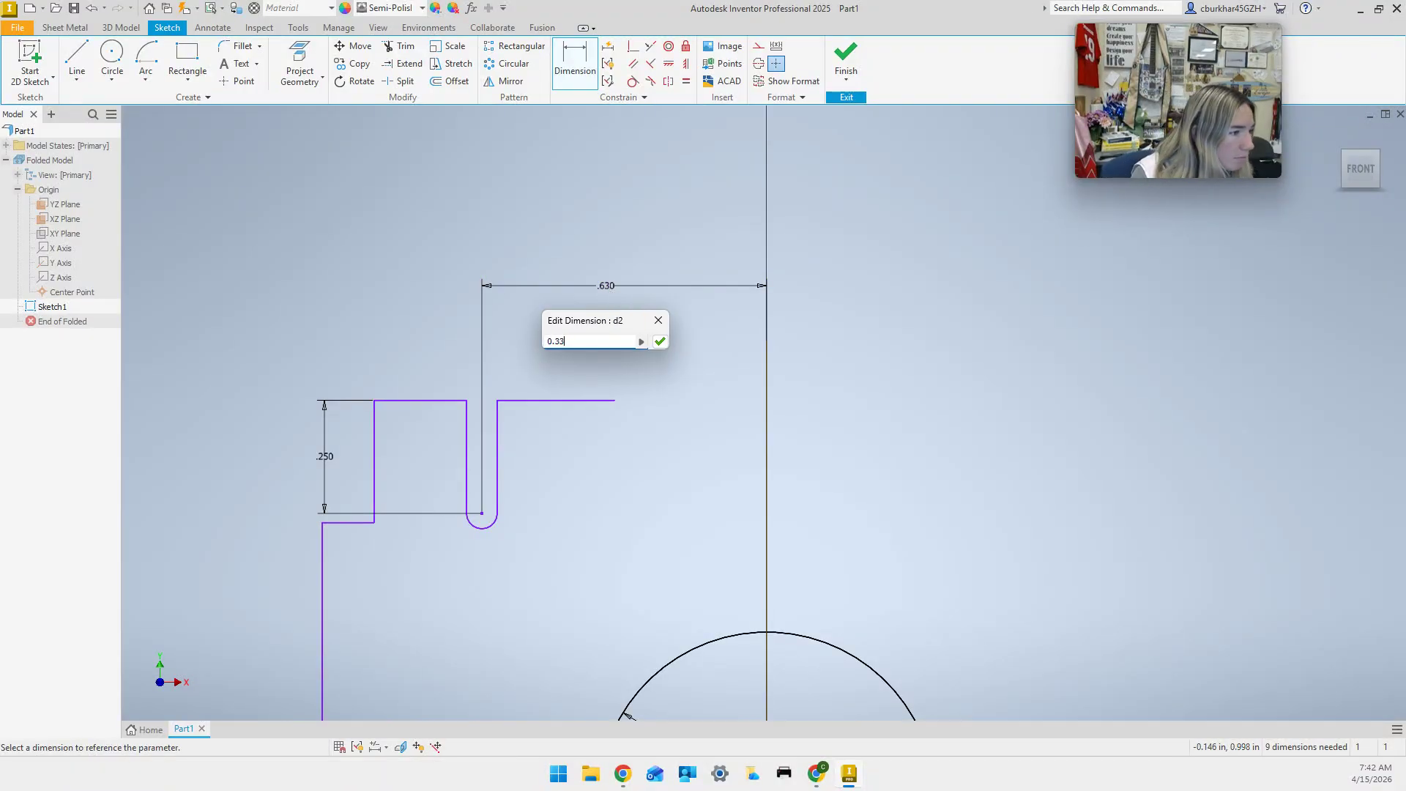
pyautogui.press('Return')
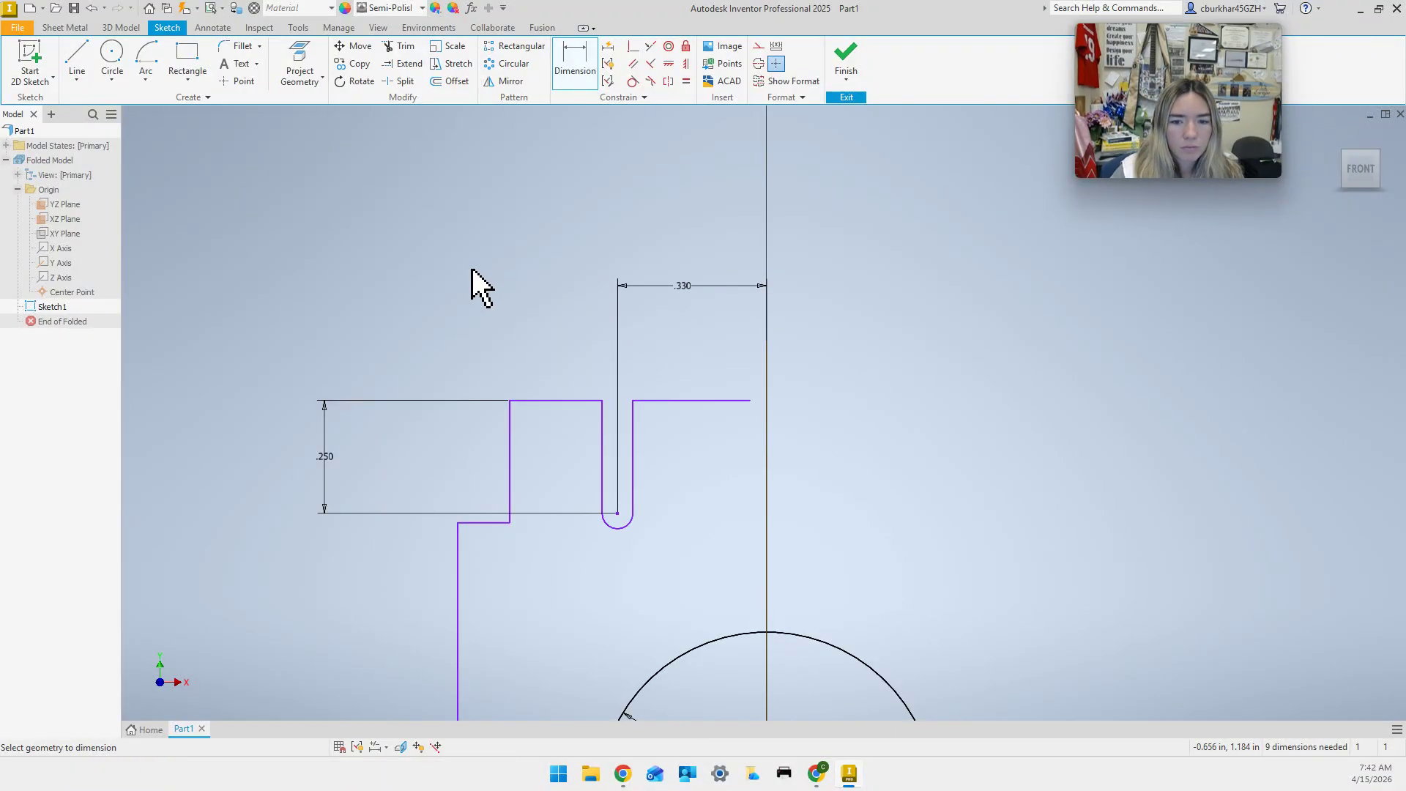
pyautogui.moveTo(329, 304); pyautogui.dragTo(323, 88, button='middle')
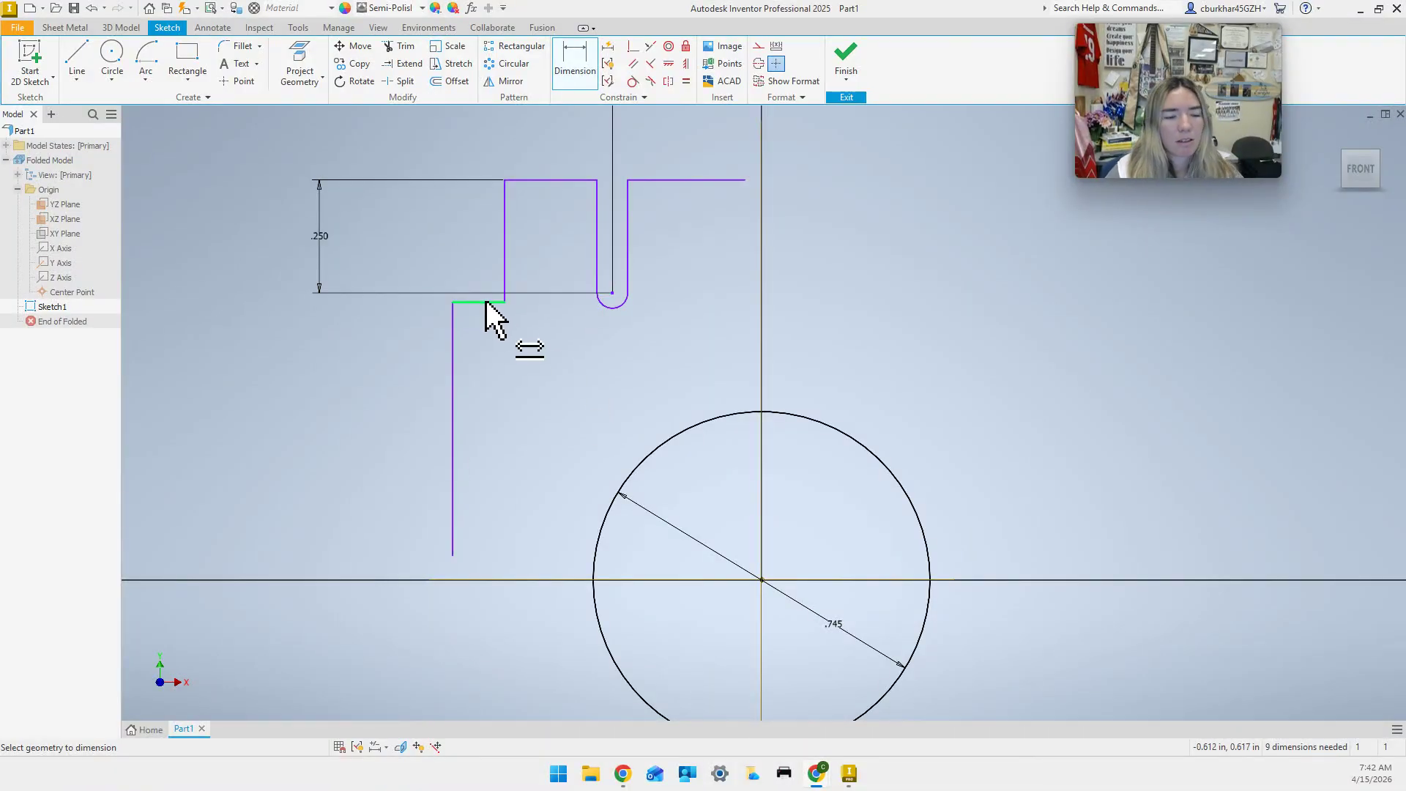
pyautogui.click(455, 377)
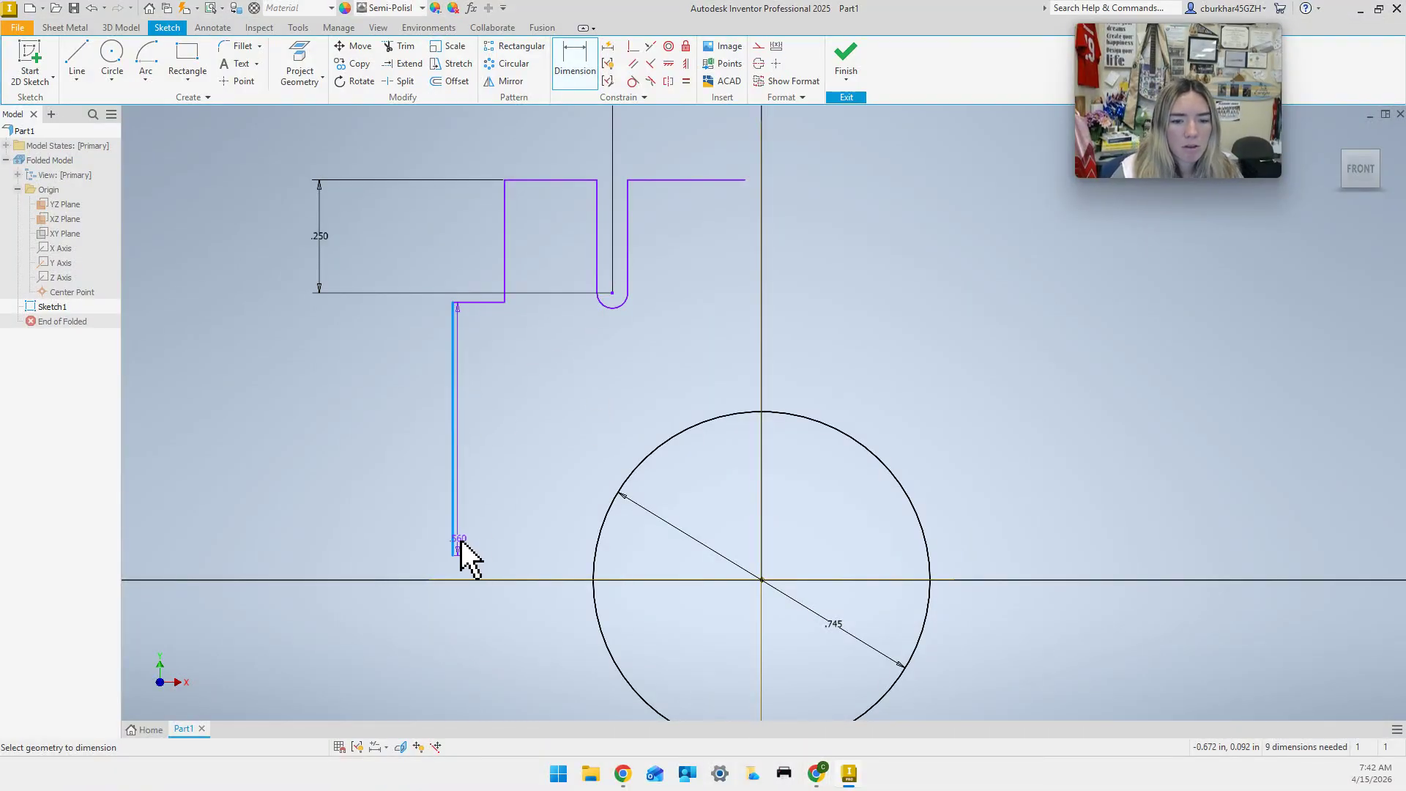
pyautogui.press('Escape')
pyautogui.press('Escape')
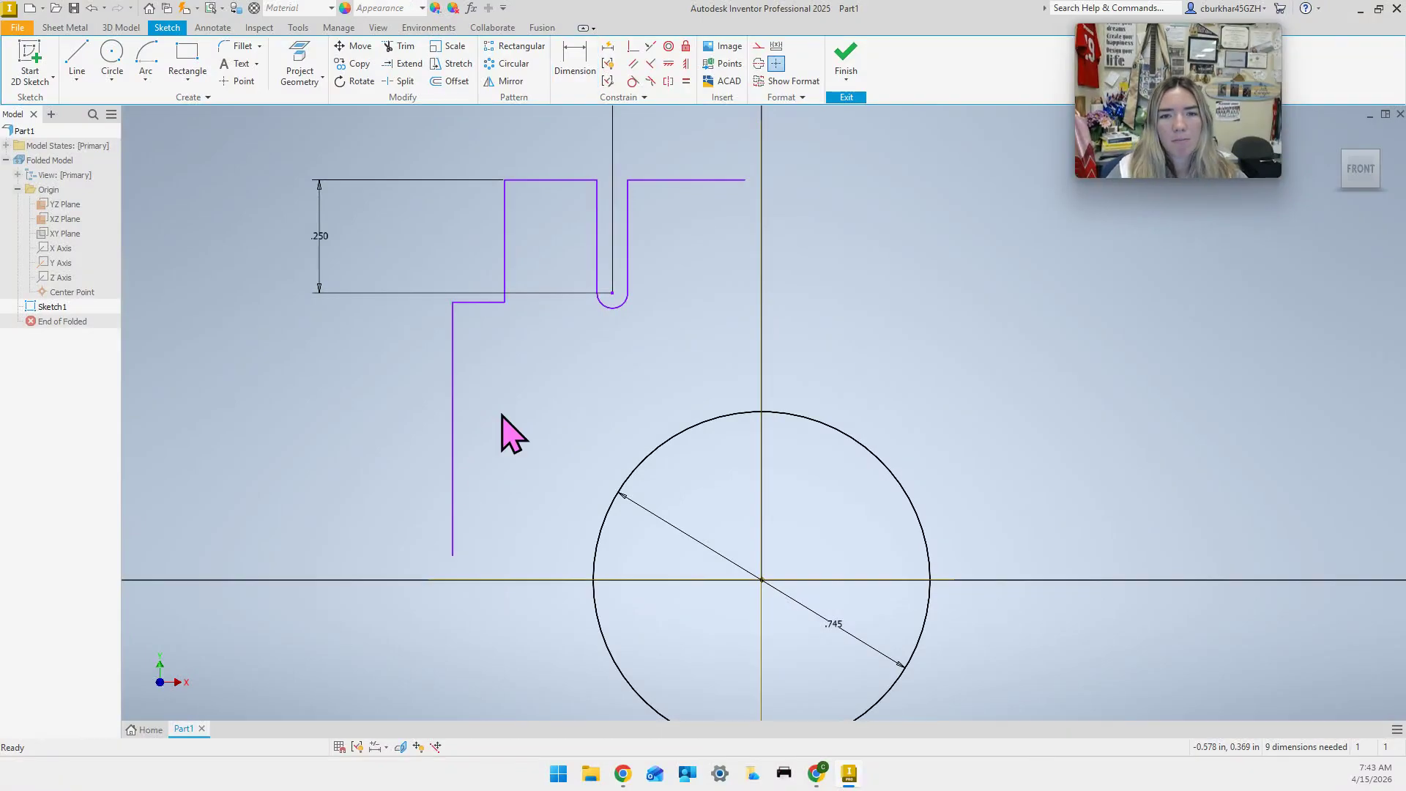
pyautogui.click(453, 501)
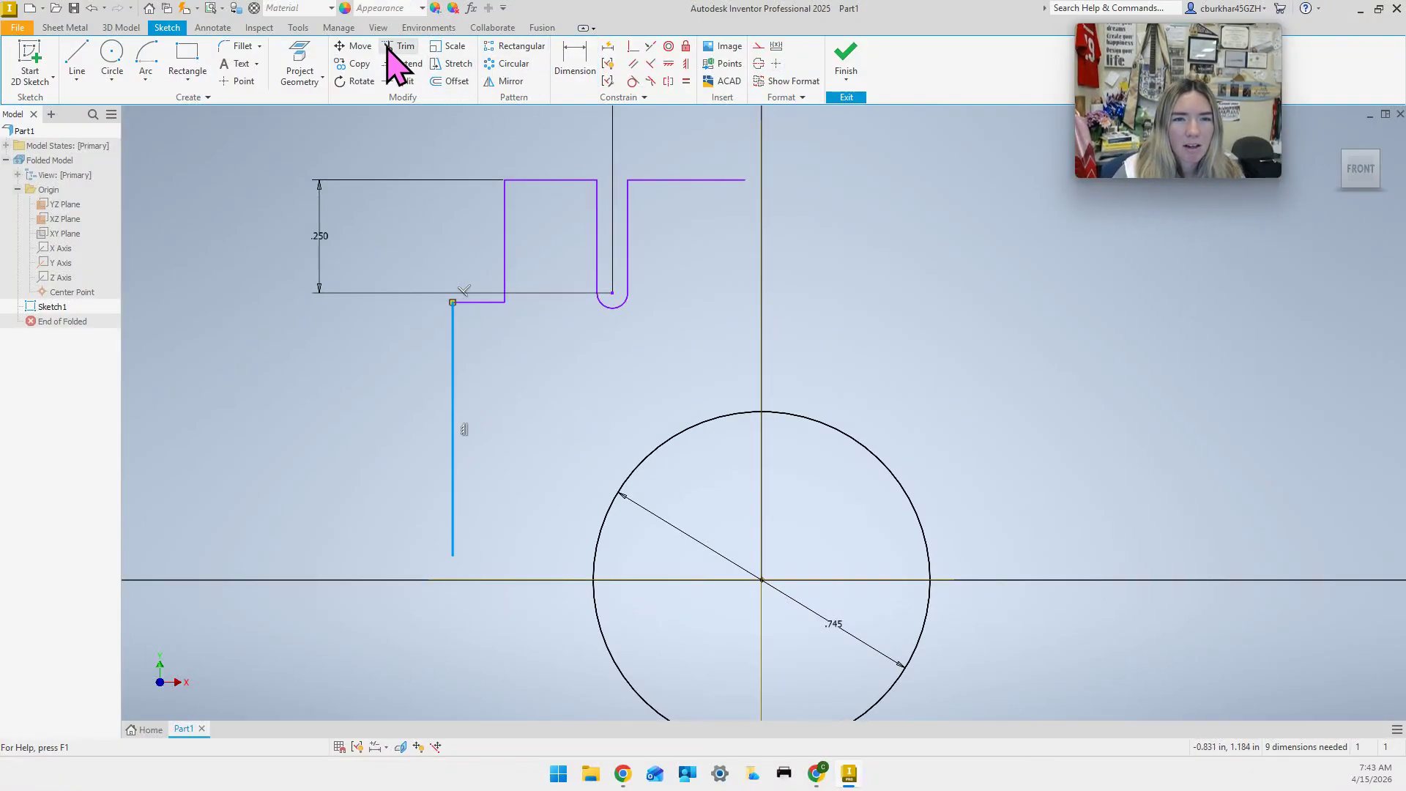
pyautogui.click(405, 64)
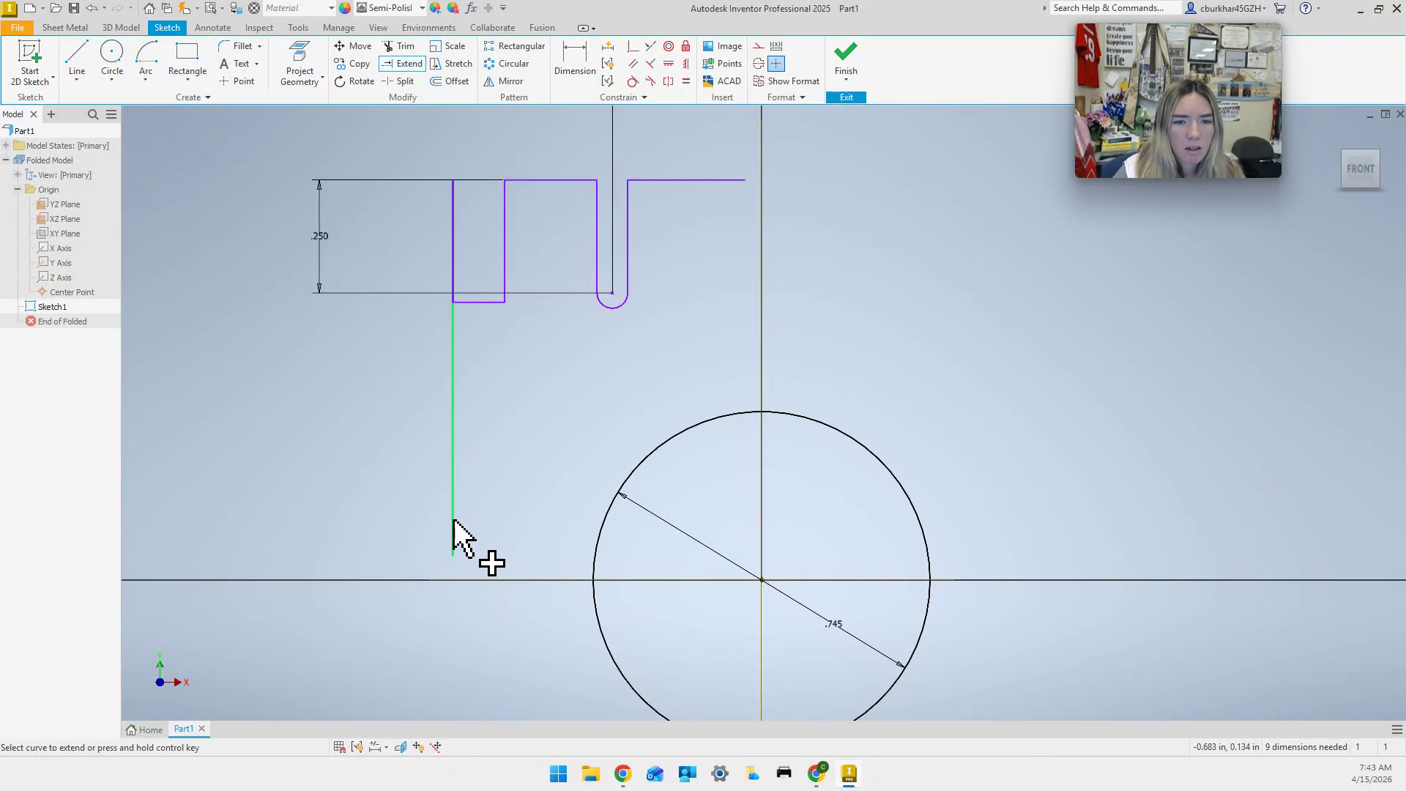
pyautogui.press('Escape')
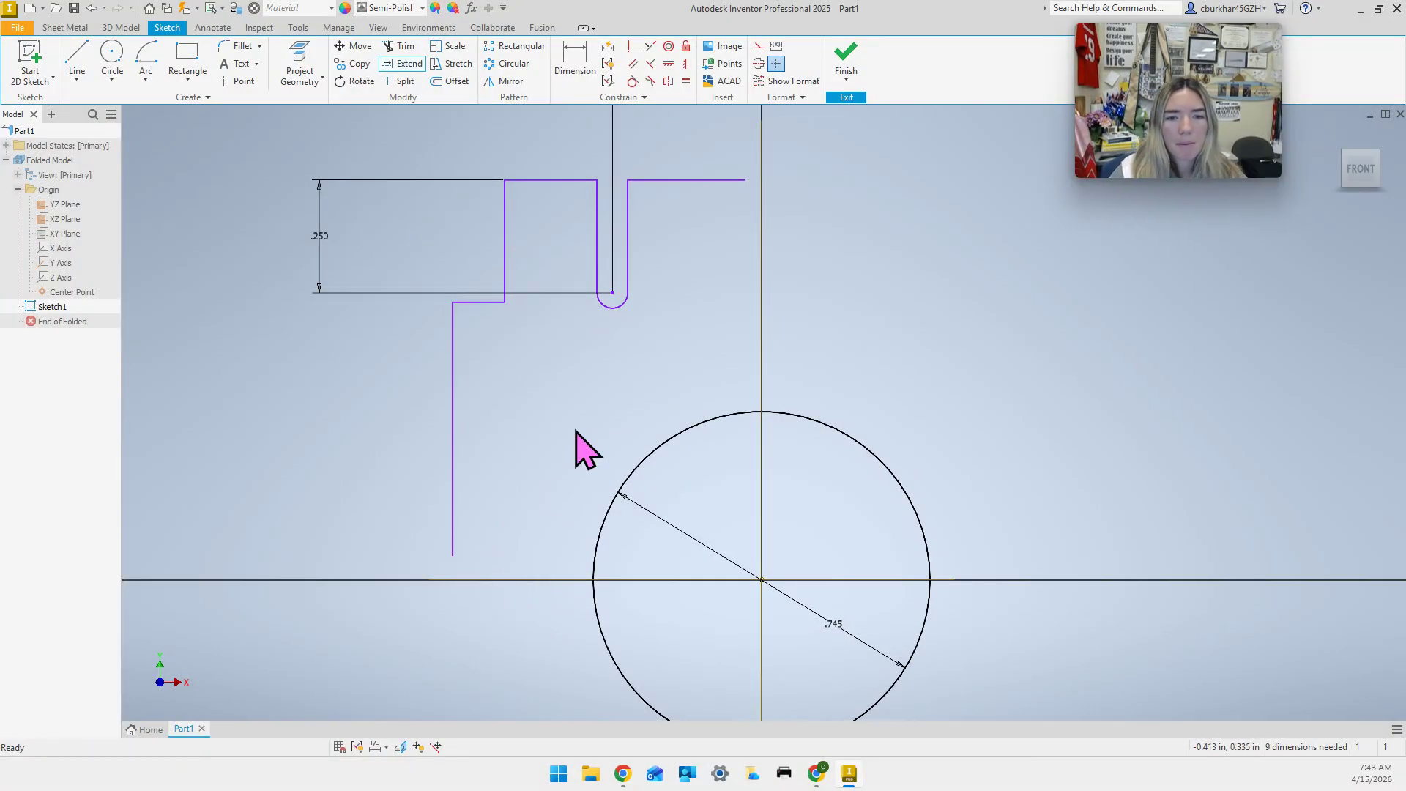
pyautogui.click(472, 302)
pyautogui.keyDown('ctrl'); pyautogui.click(505, 241); pyautogui.keyUp('ctrl')
pyautogui.keyDown('ctrl'); pyautogui.click(555, 180); pyautogui.keyUp('ctrl')
pyautogui.keyDown('ctrl'); pyautogui.click(599, 236); pyautogui.keyUp('ctrl')
pyautogui.keyDown('ctrl'); pyautogui.click(628, 244); pyautogui.keyUp('ctrl')
pyautogui.keyDown('ctrl'); pyautogui.click(619, 310); pyautogui.keyUp('ctrl')
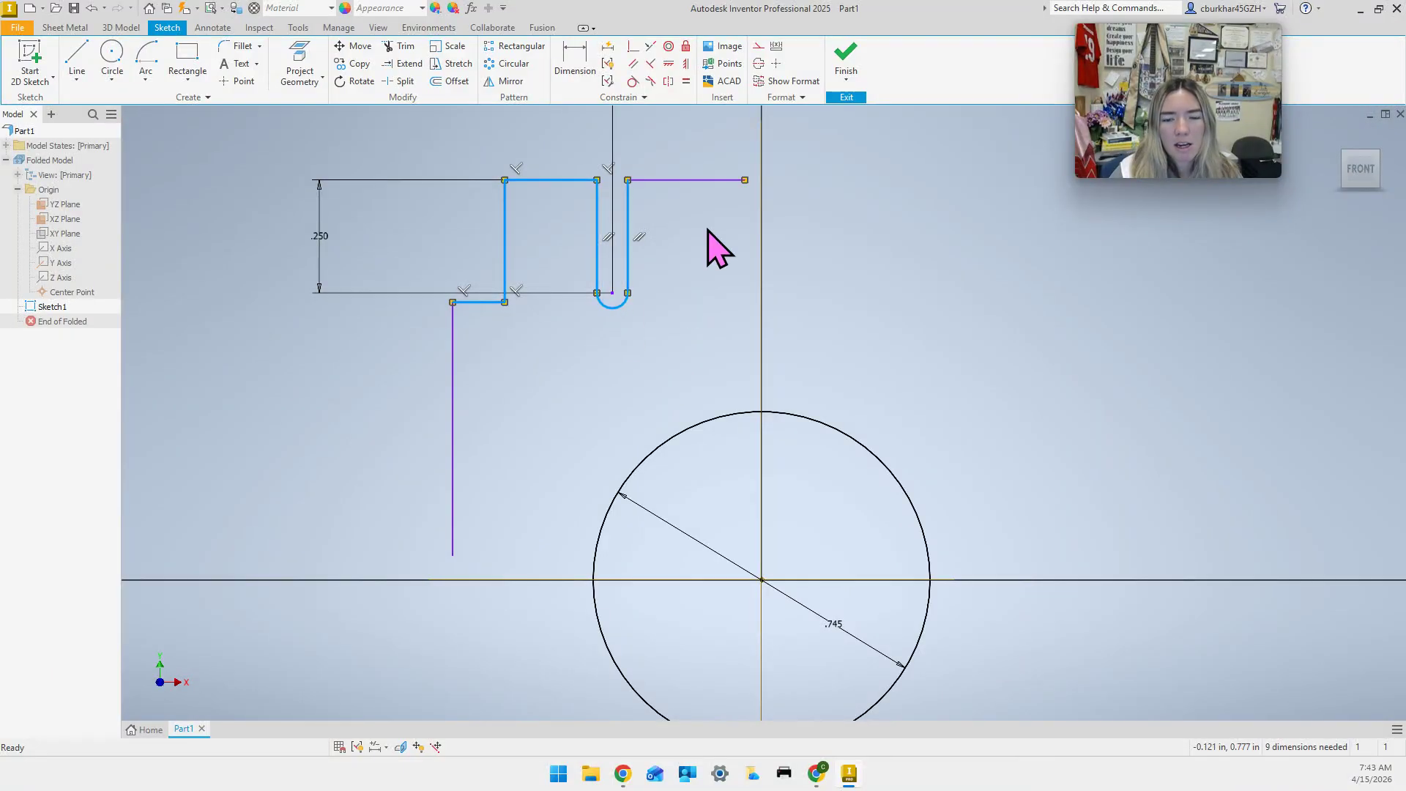
pyautogui.keyDown('ctrl'); pyautogui.click(665, 181); pyautogui.keyUp('ctrl')
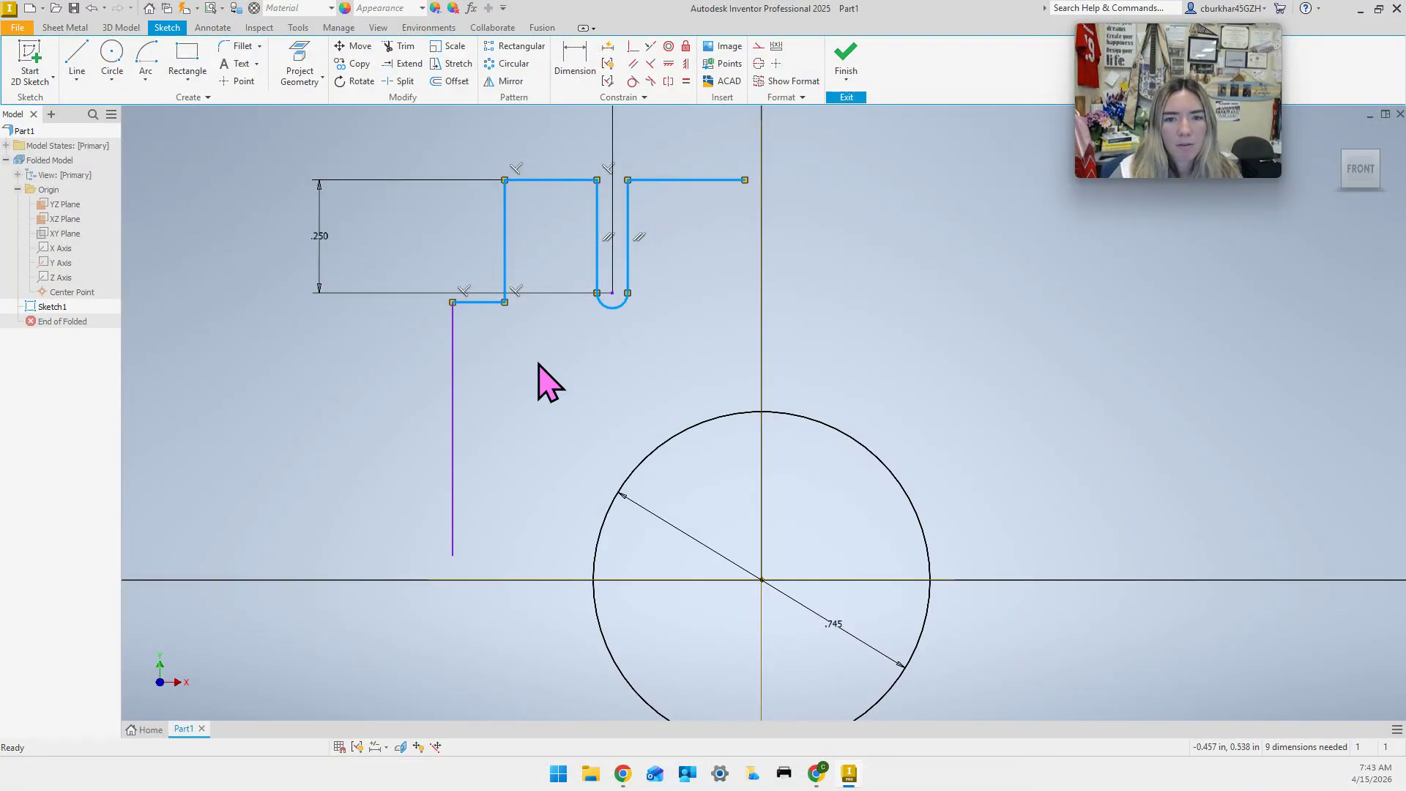
pyautogui.keyDown('ctrl'); pyautogui.click(453, 461); pyautogui.keyUp('ctrl')
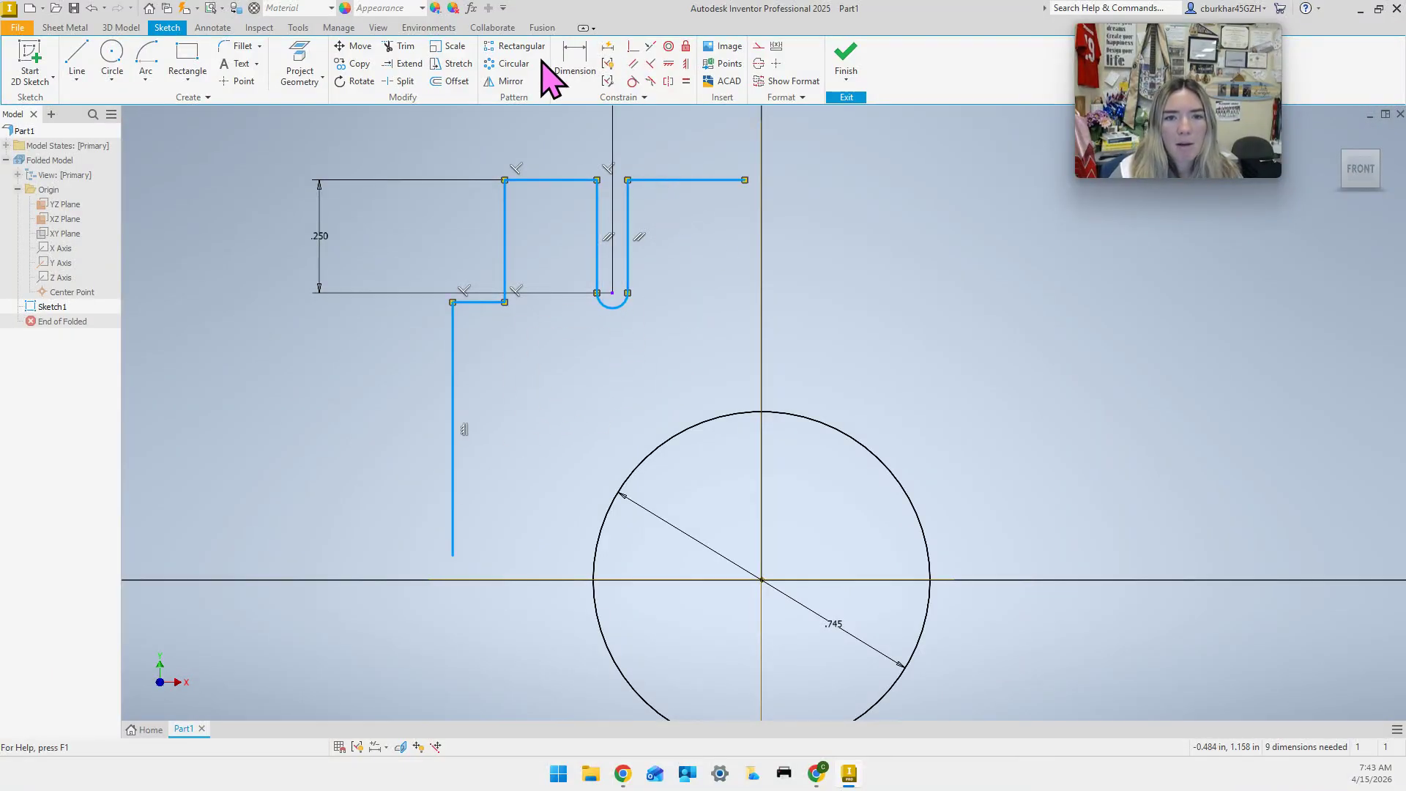
pyautogui.click(509, 82)
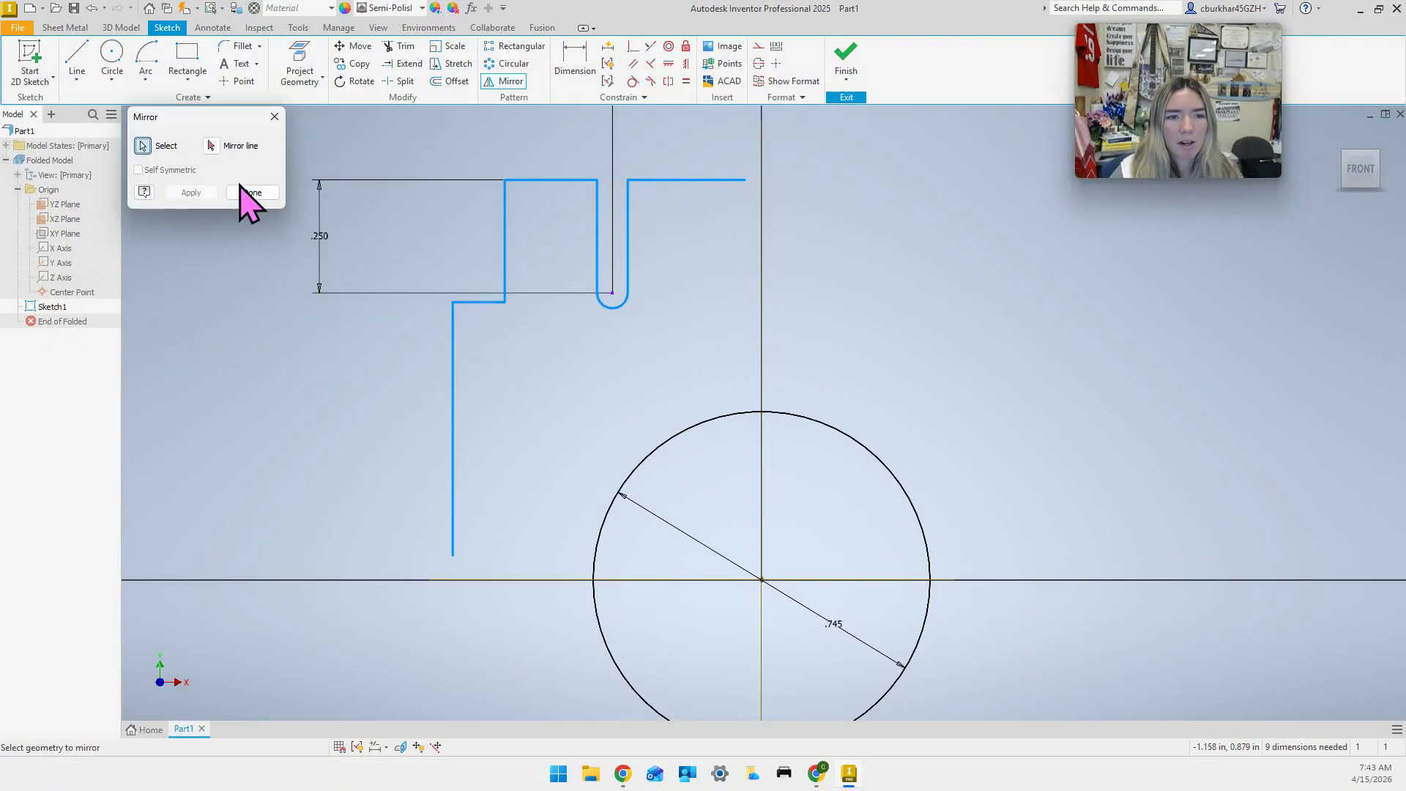
pyautogui.click(276, 120)
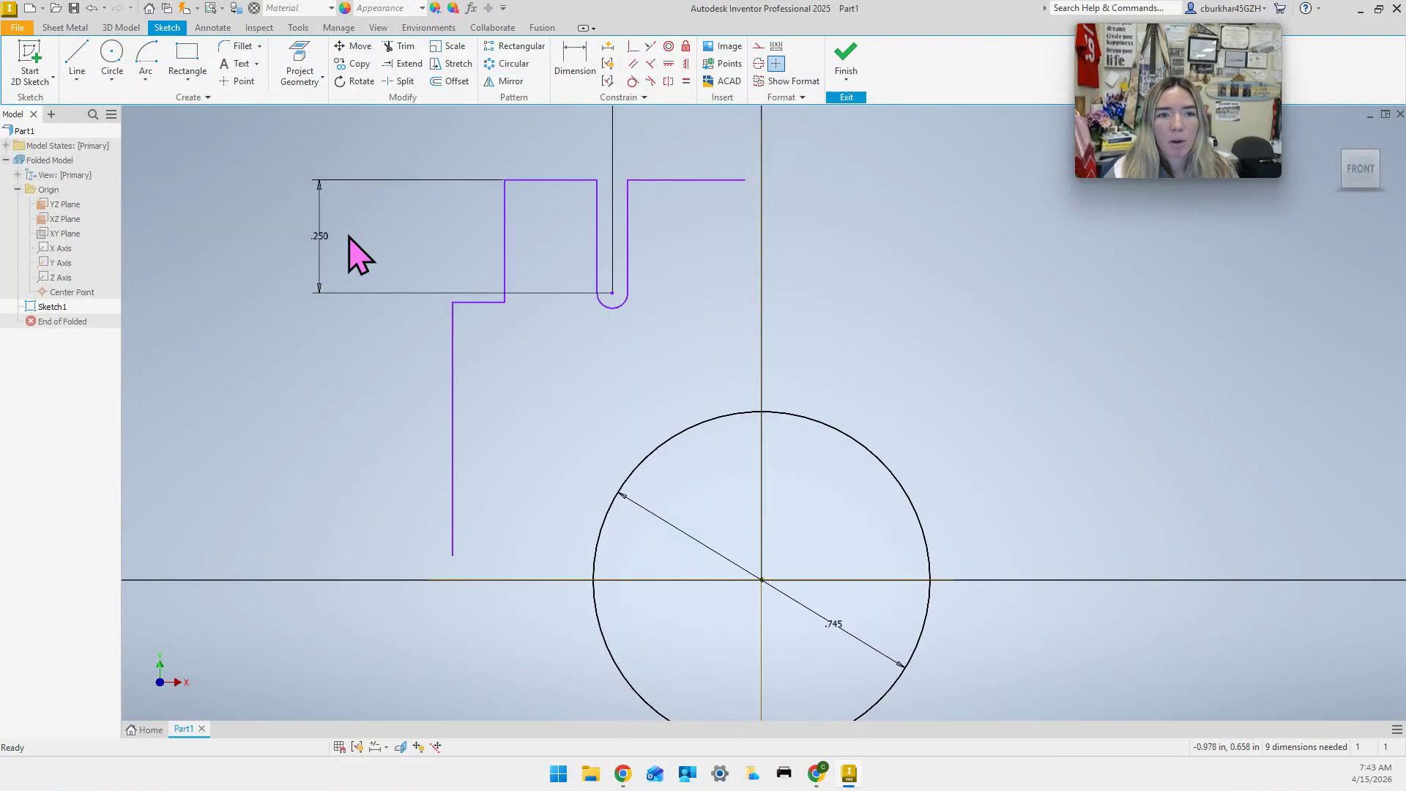
pyautogui.click(325, 52)
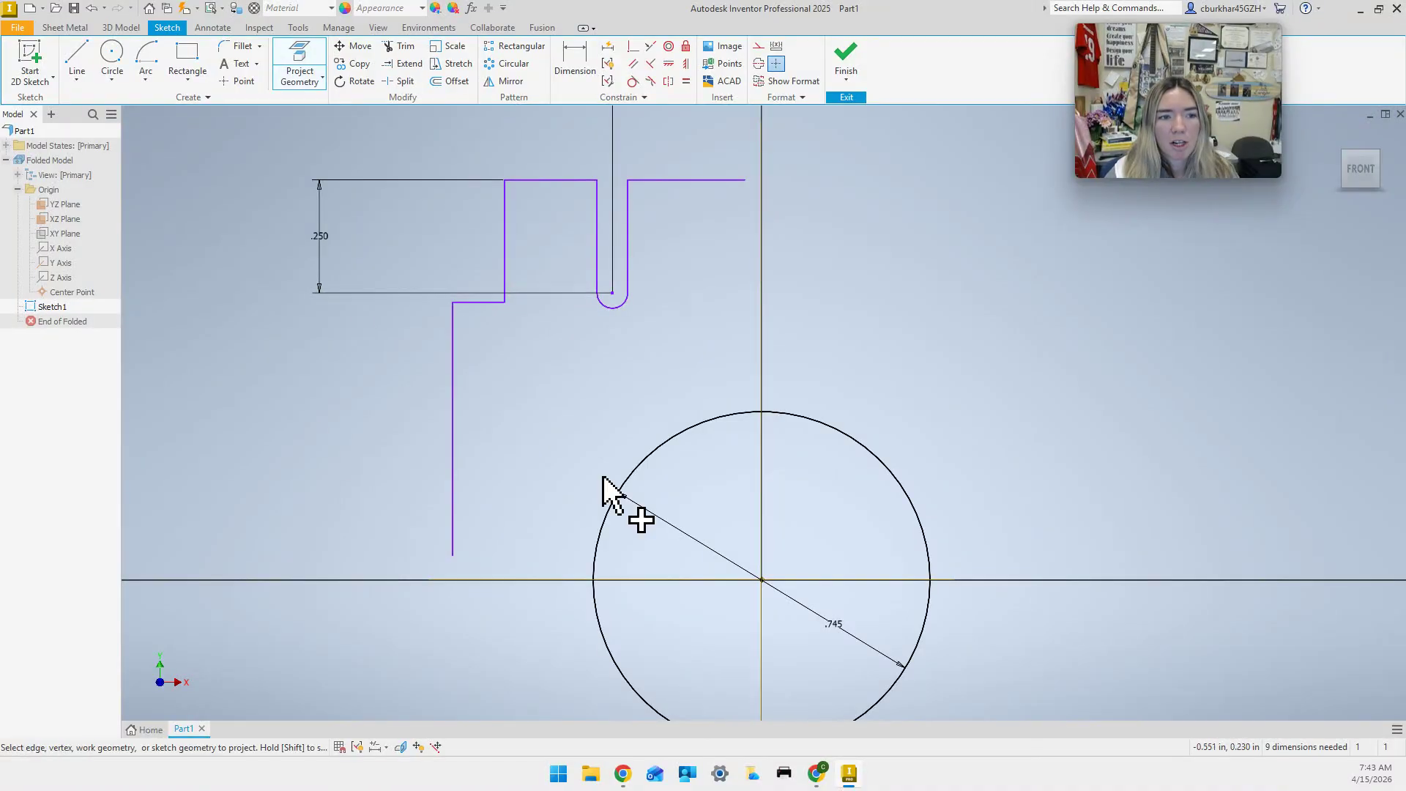
# Project the origin's vertical Y axis into Sketch1 as a reference line.
pyautogui.click(762, 380)
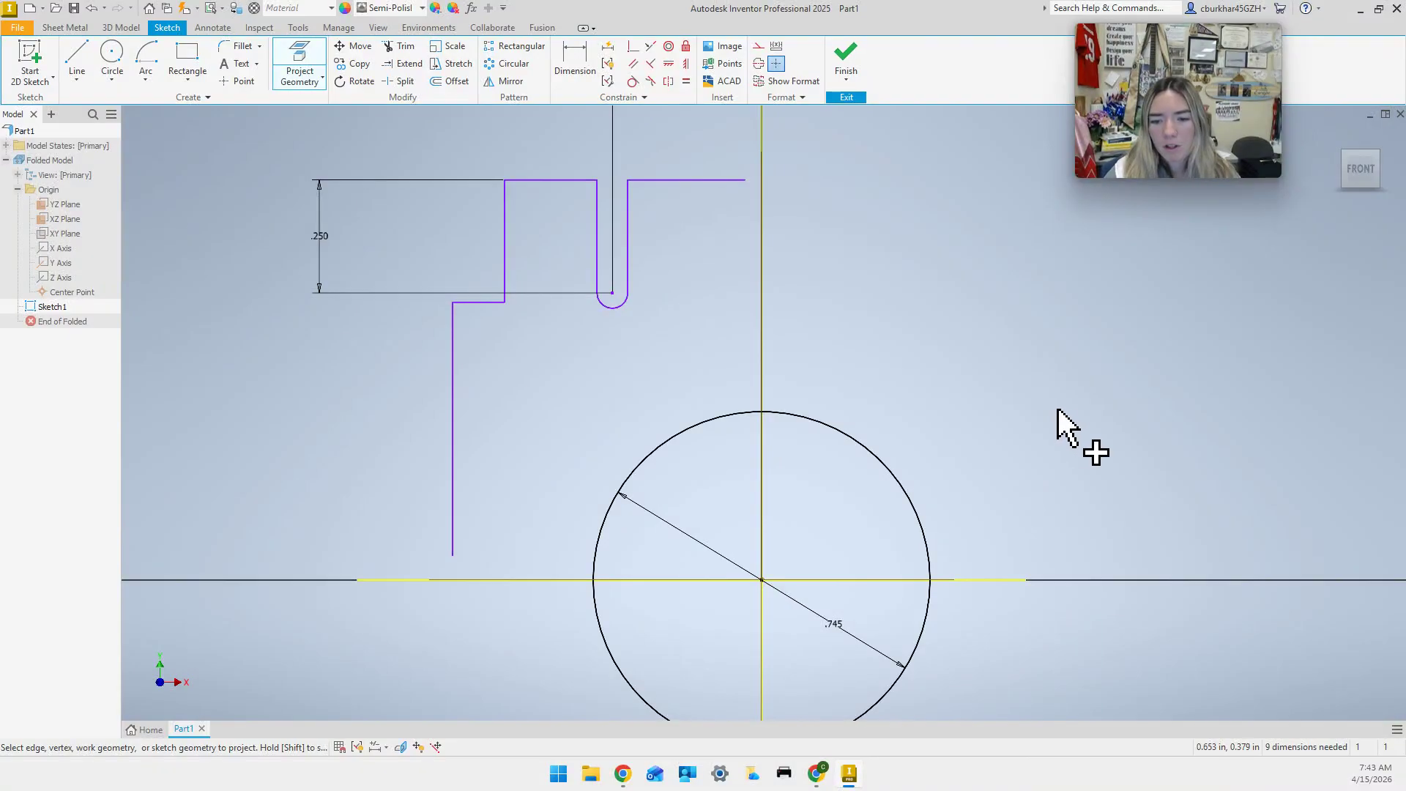
pyautogui.press('Escape')
pyautogui.scroll(-4, 979, 418)
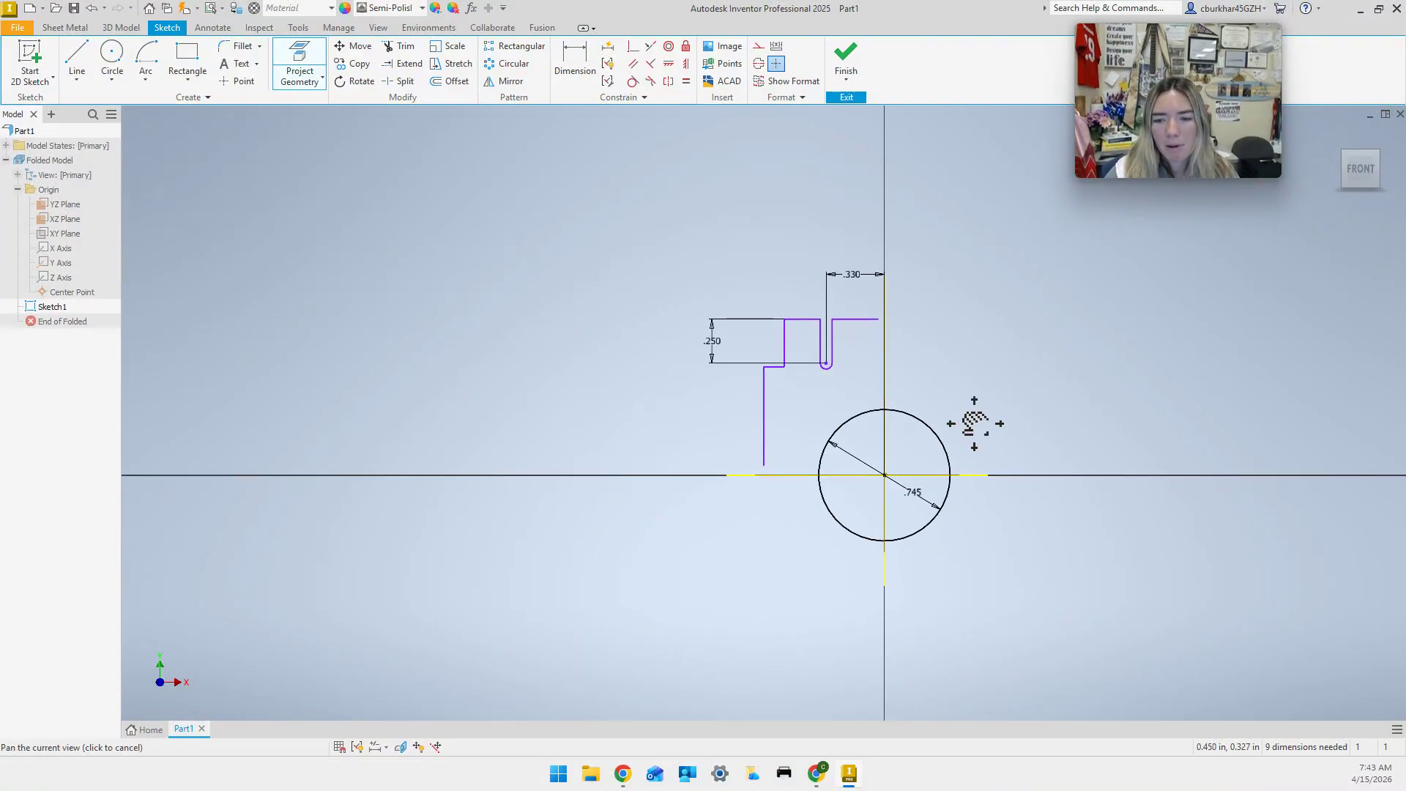
pyautogui.scroll(3, 966, 432)
pyautogui.moveTo(946, 419); pyautogui.dragTo(924, 433, button='middle')
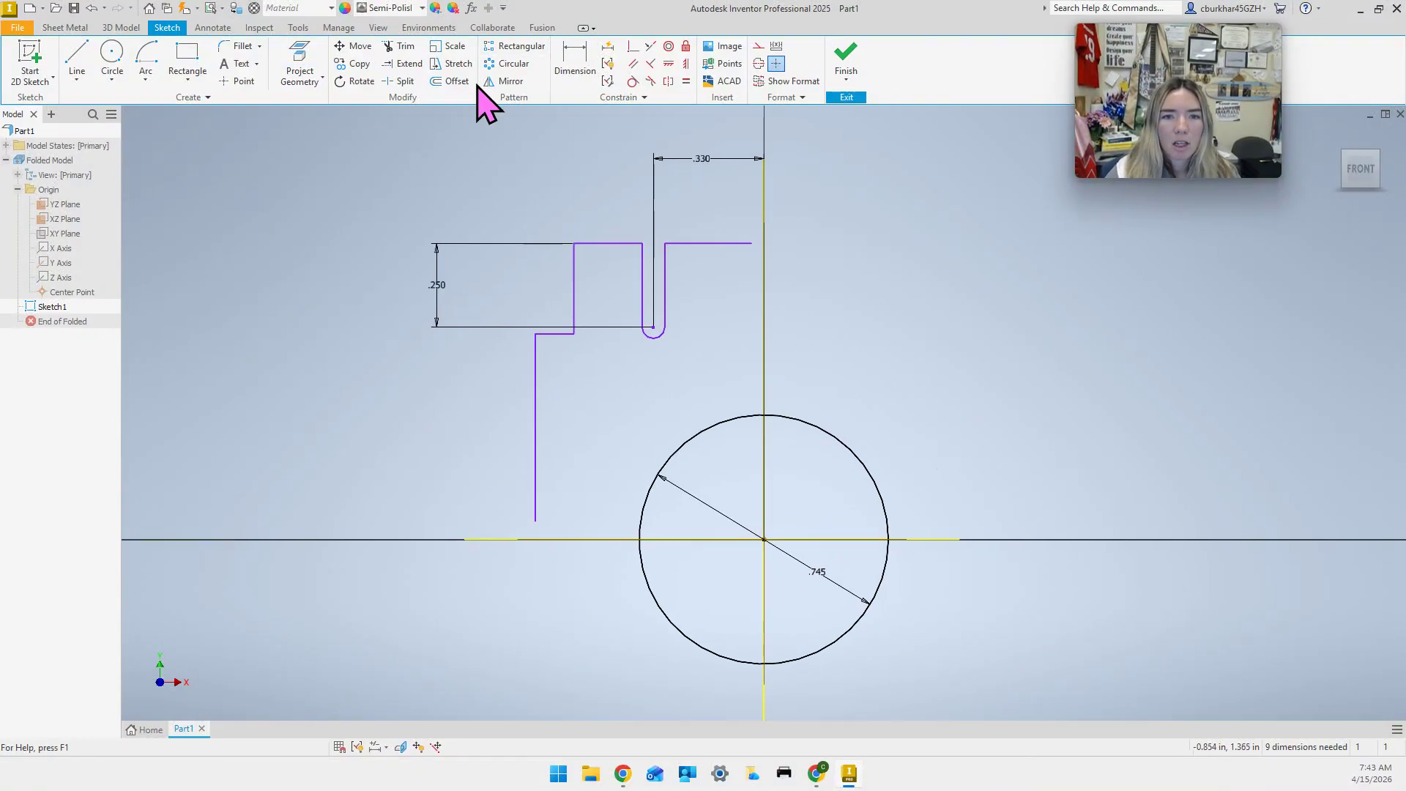
pyautogui.click(403, 64)
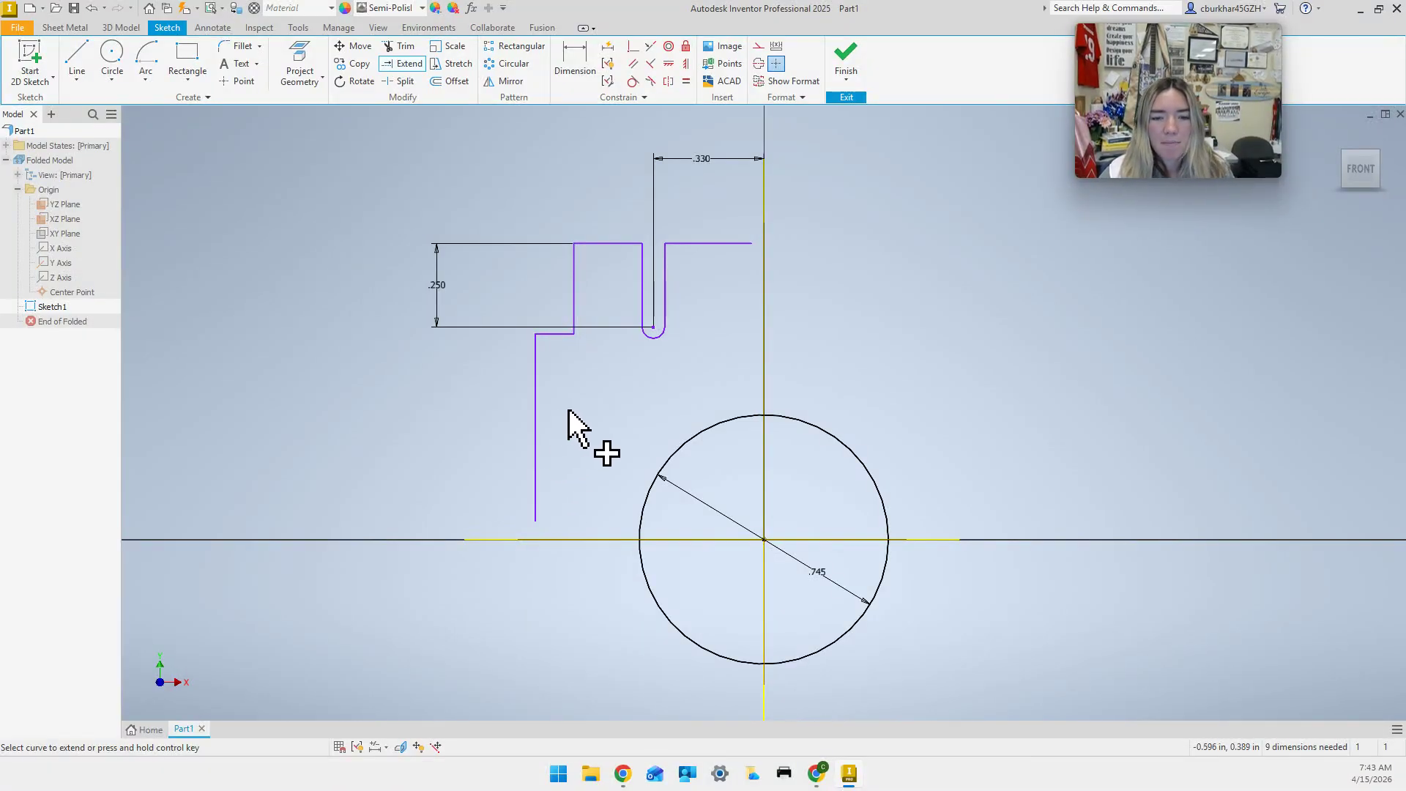
# Extend the left vertical down to the X axis and the top line to the centre line.
pyautogui.click(534, 473)
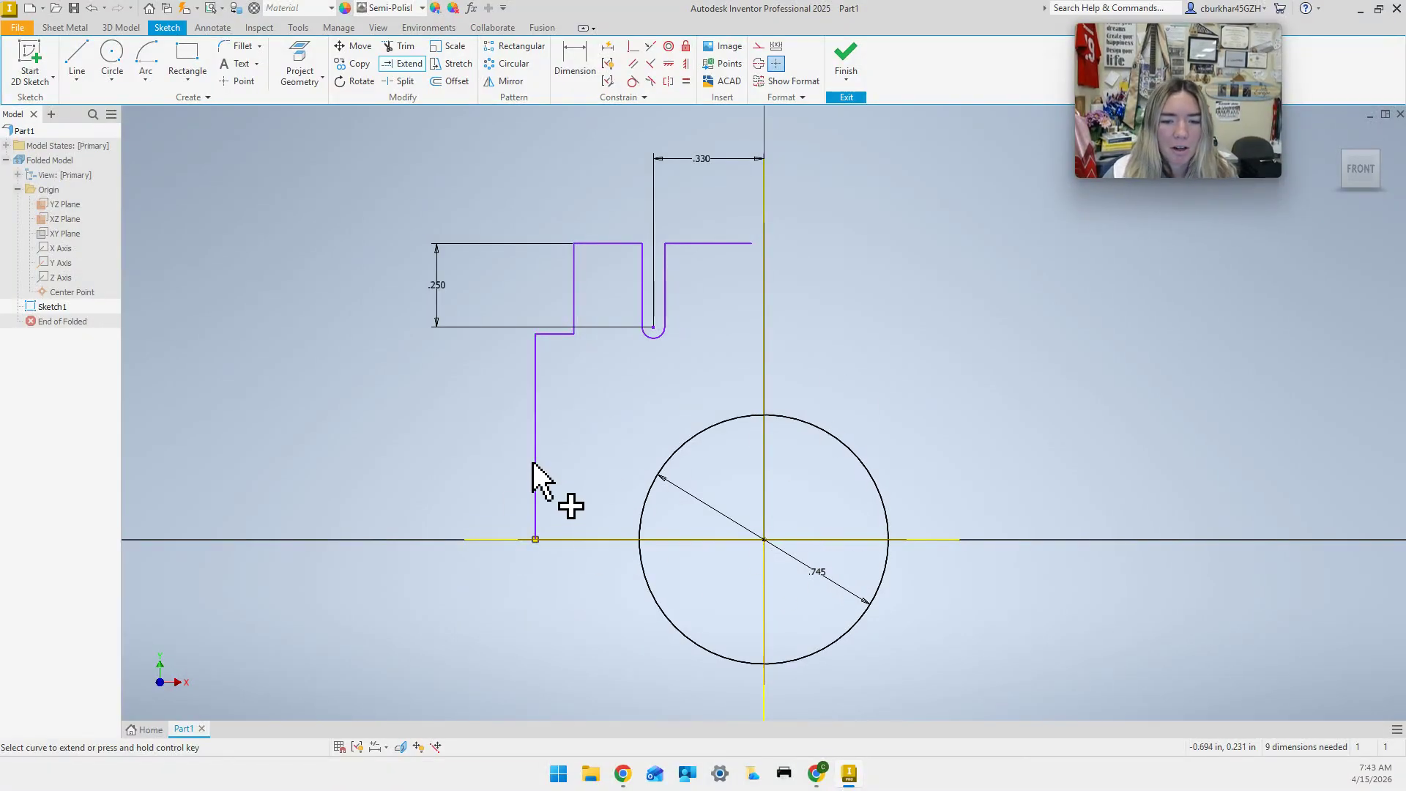
pyautogui.click(725, 247)
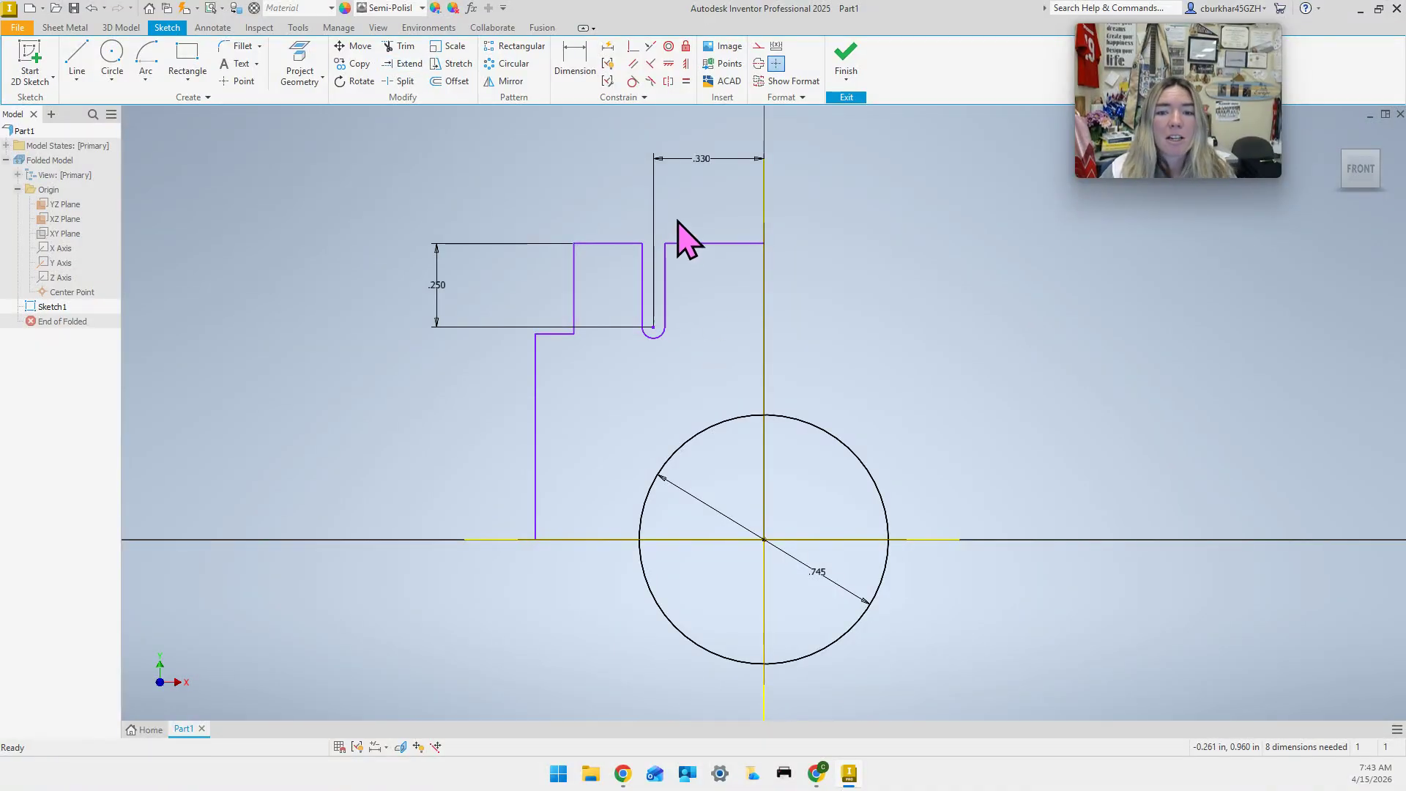
pyautogui.press('Escape')
# Select every edge of the stepped tab profile, including the slot arc, for mirroring.
pyautogui.click(708, 249)
pyautogui.keyDown('ctrl'); pyautogui.click(667, 283); pyautogui.keyUp('ctrl')
pyautogui.keyDown('ctrl'); pyautogui.click(643, 294); pyautogui.keyUp('ctrl')
pyautogui.keyDown('ctrl'); pyautogui.click(627, 246); pyautogui.keyUp('ctrl')
pyautogui.keyDown('ctrl'); pyautogui.click(652, 337); pyautogui.keyUp('ctrl')
pyautogui.keyDown('ctrl'); pyautogui.click(574, 312); pyautogui.keyUp('ctrl')
pyautogui.keyDown('ctrl'); pyautogui.click(555, 334); pyautogui.keyUp('ctrl')
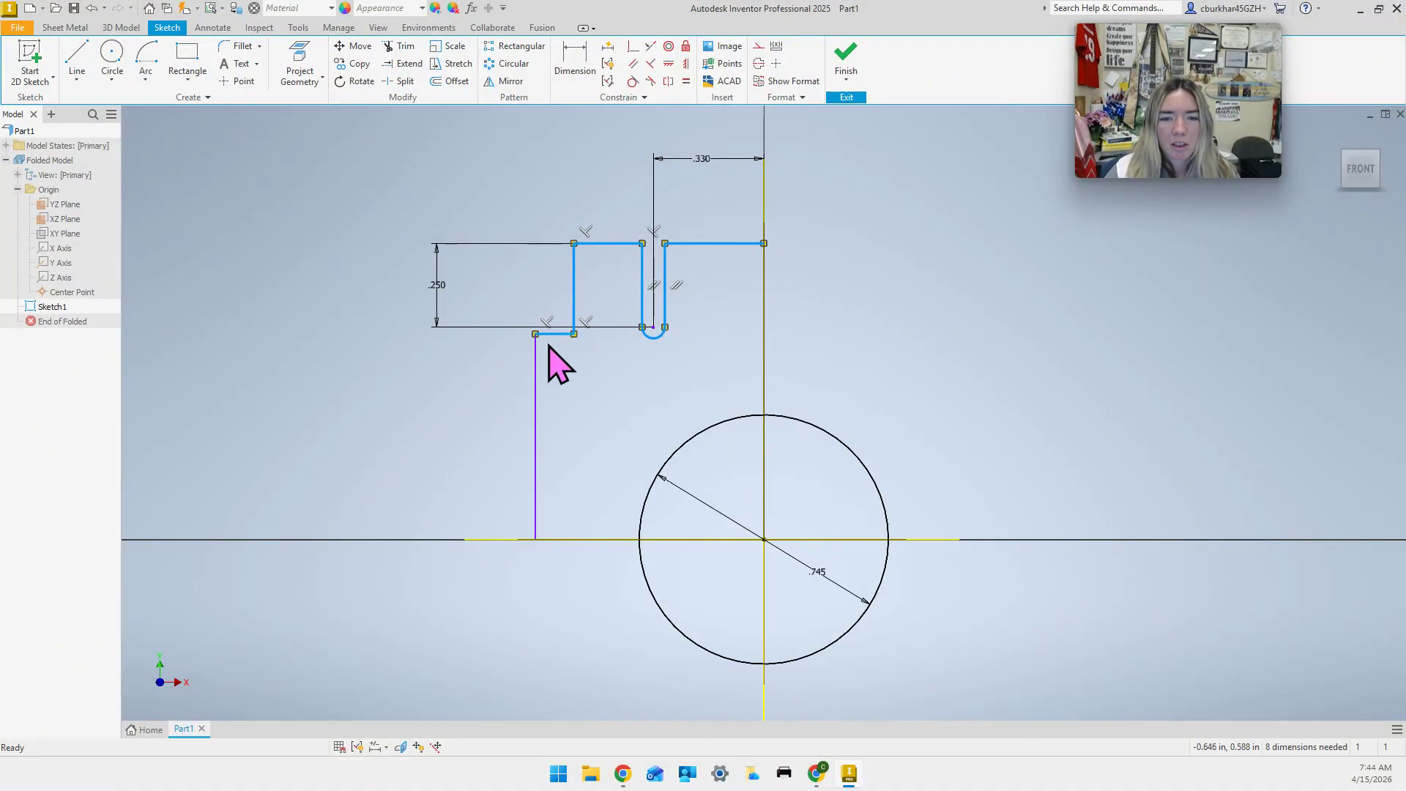
pyautogui.keyDown('ctrl'); pyautogui.click(536, 374); pyautogui.keyUp('ctrl')
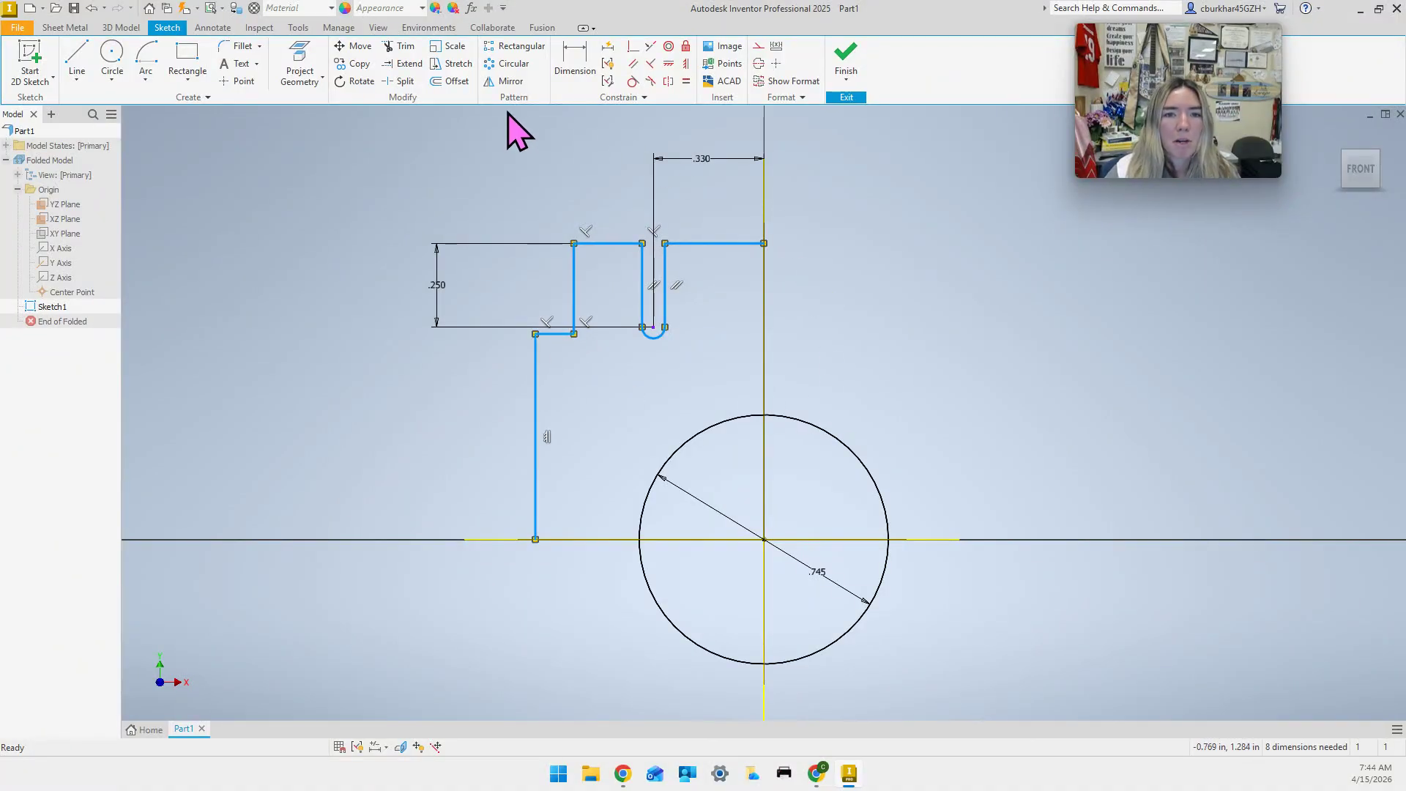
pyautogui.click(510, 81)
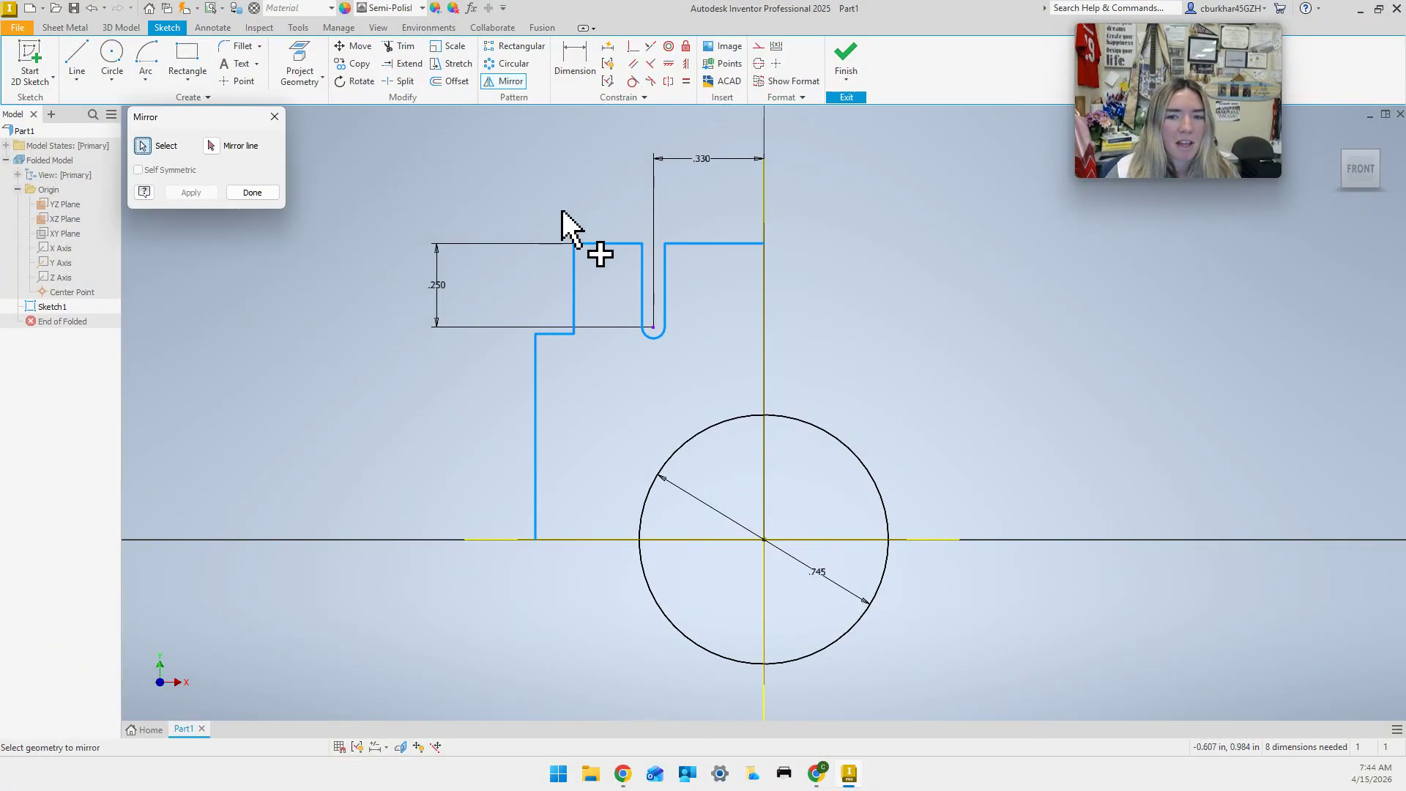
# Mirror the selected tab profile across the projected vertical Y axis.
pyautogui.click(762, 370)
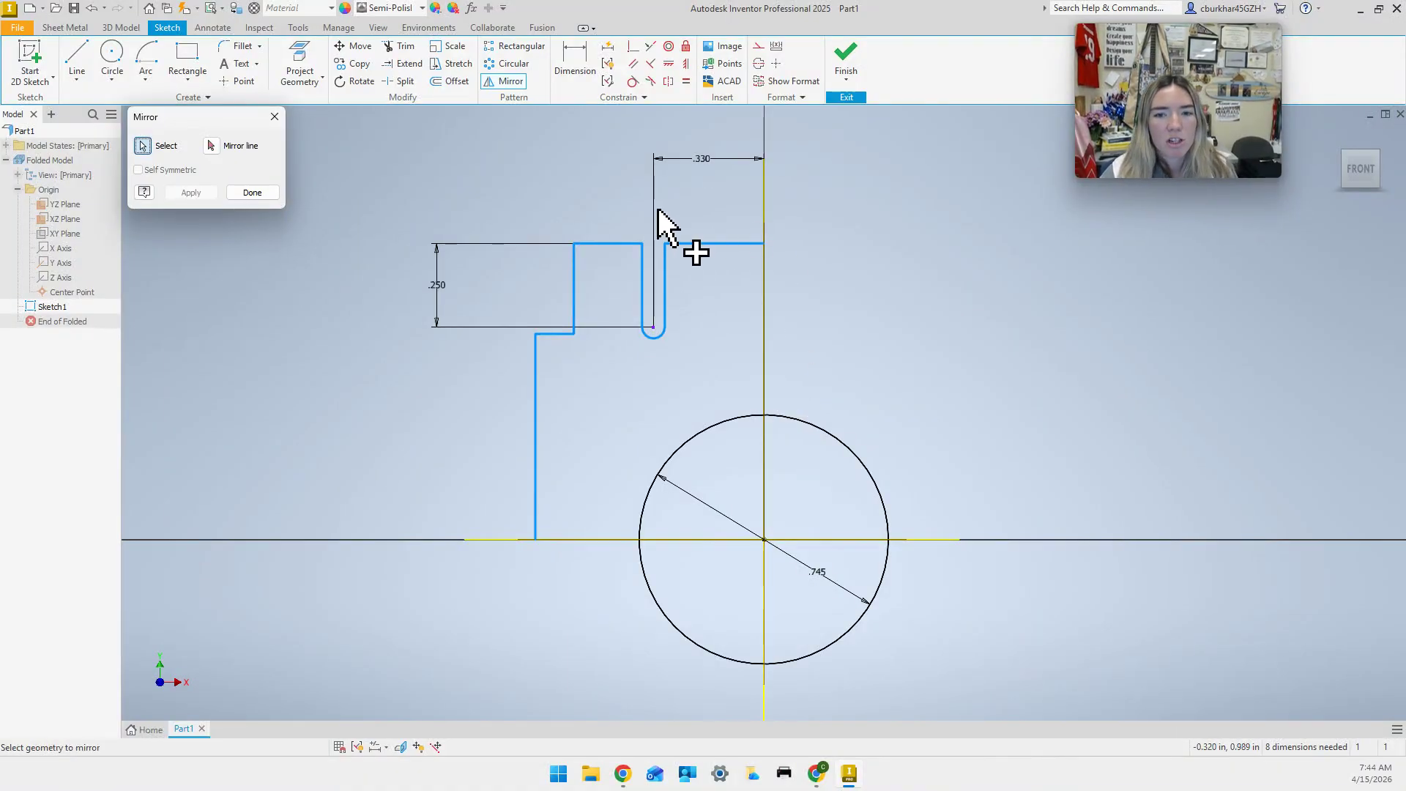
pyautogui.click(211, 146)
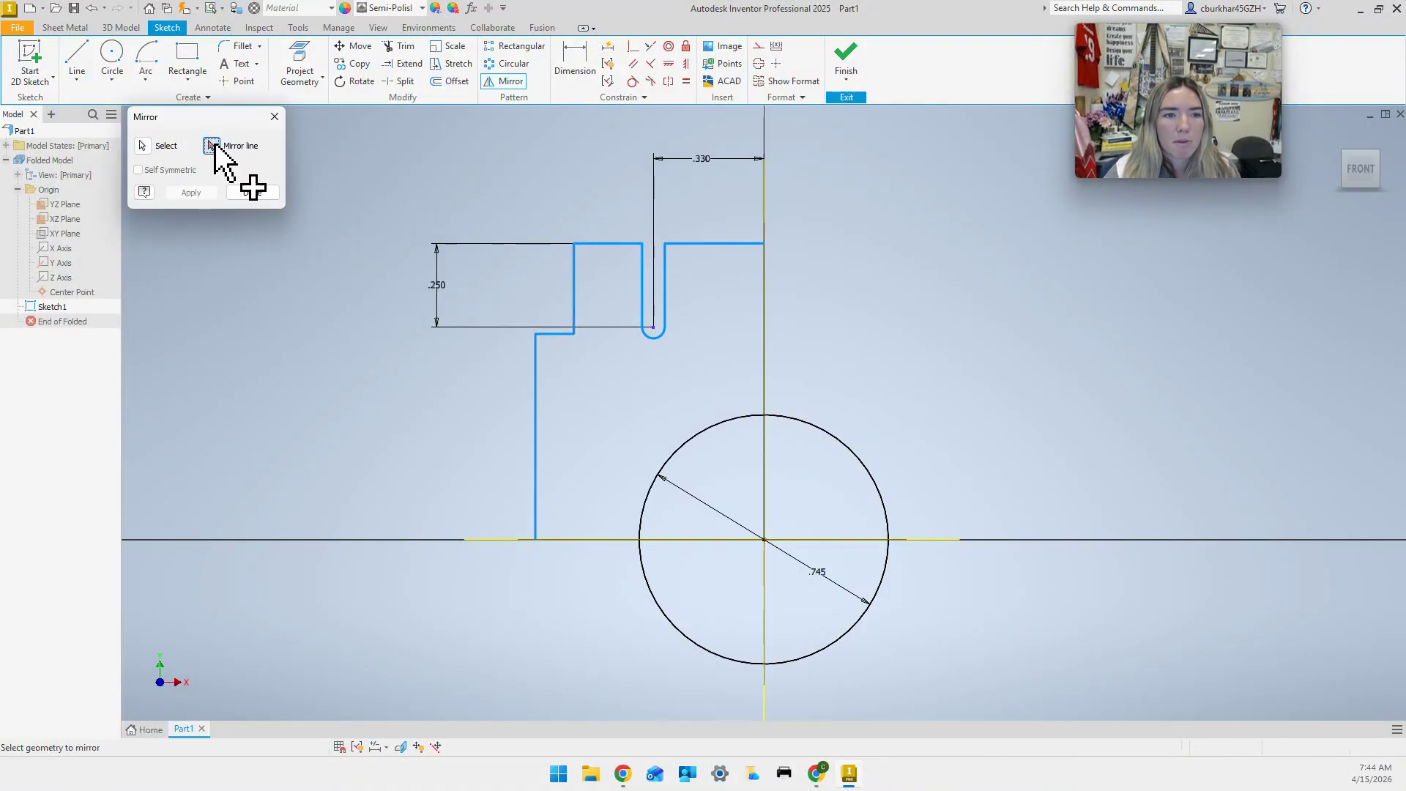
pyautogui.click(764, 323)
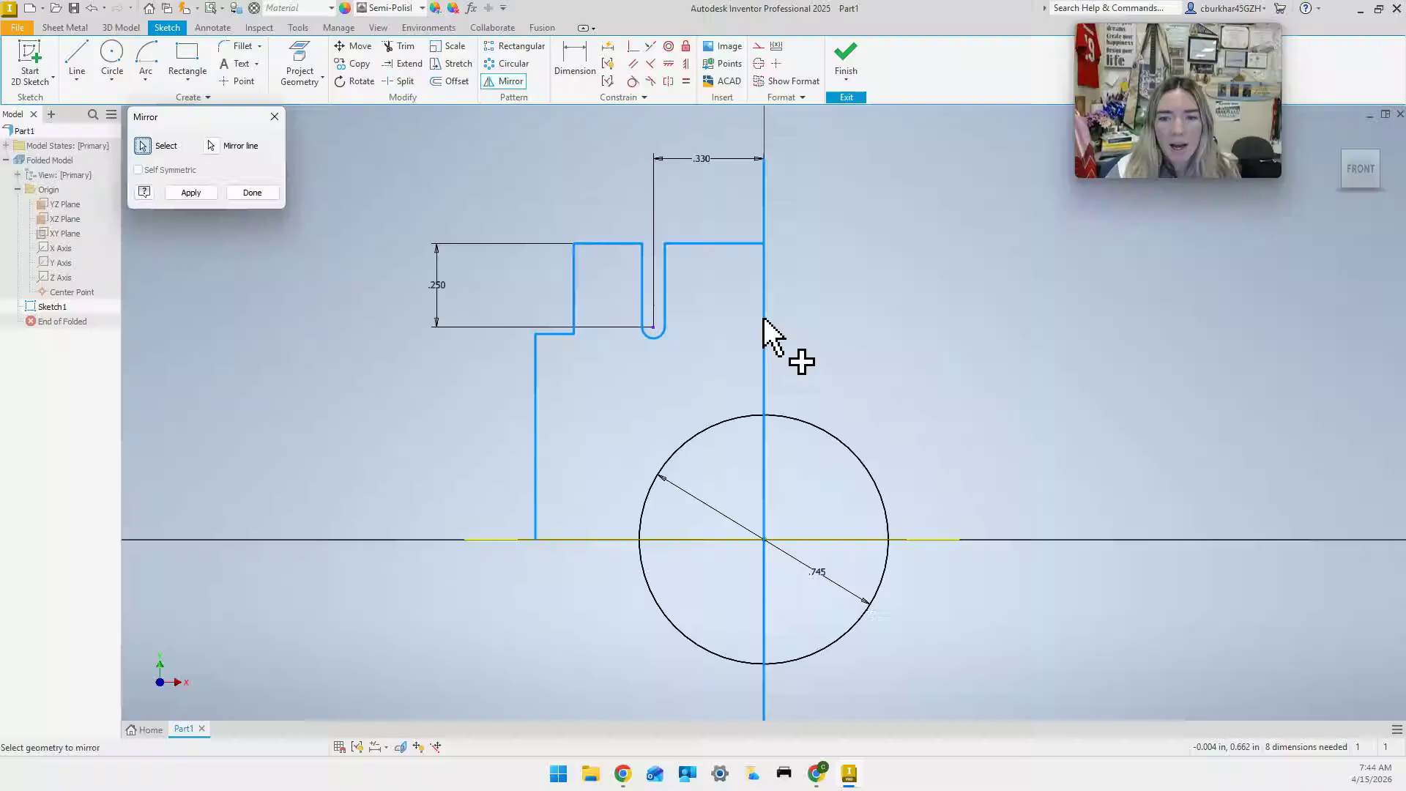
pyautogui.click(191, 192)
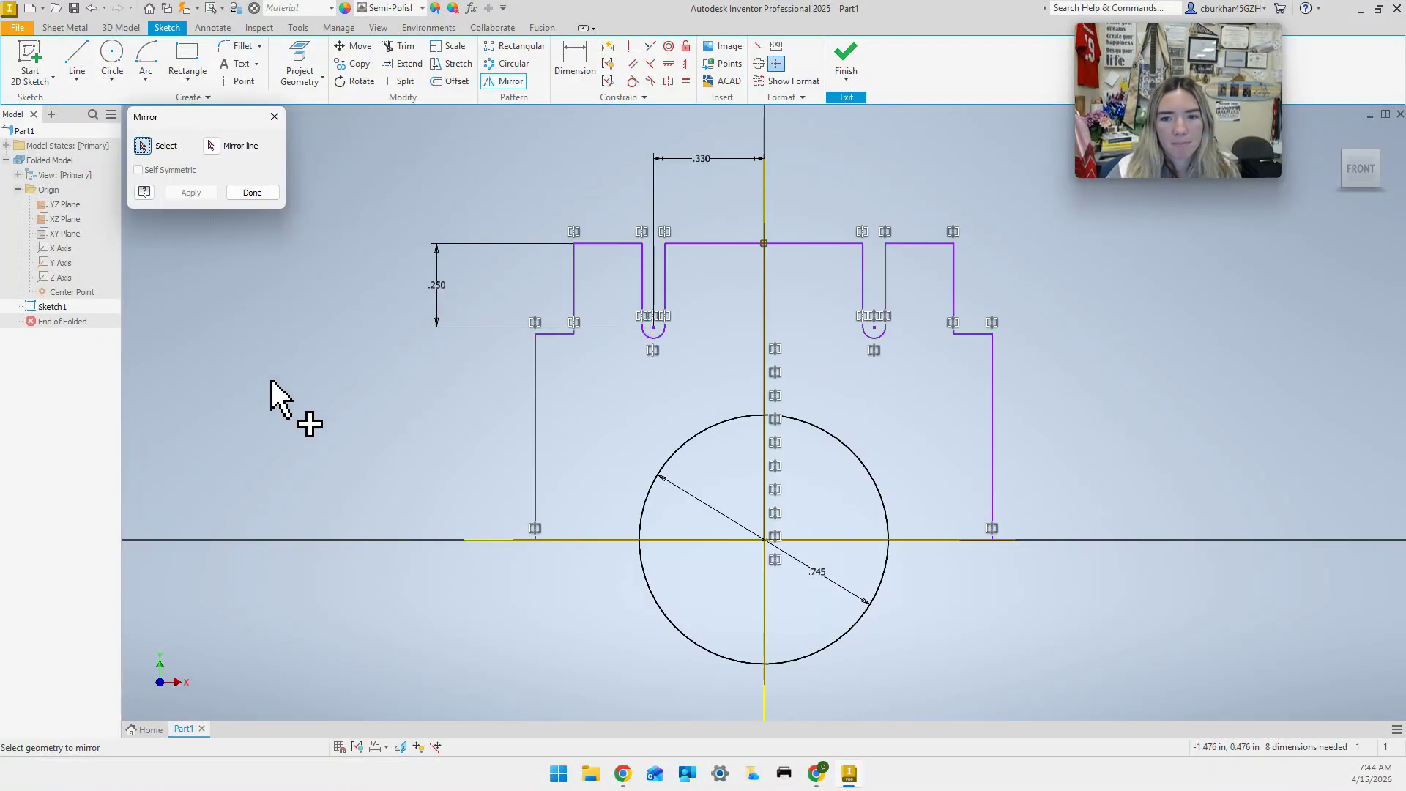
pyautogui.click(268, 194)
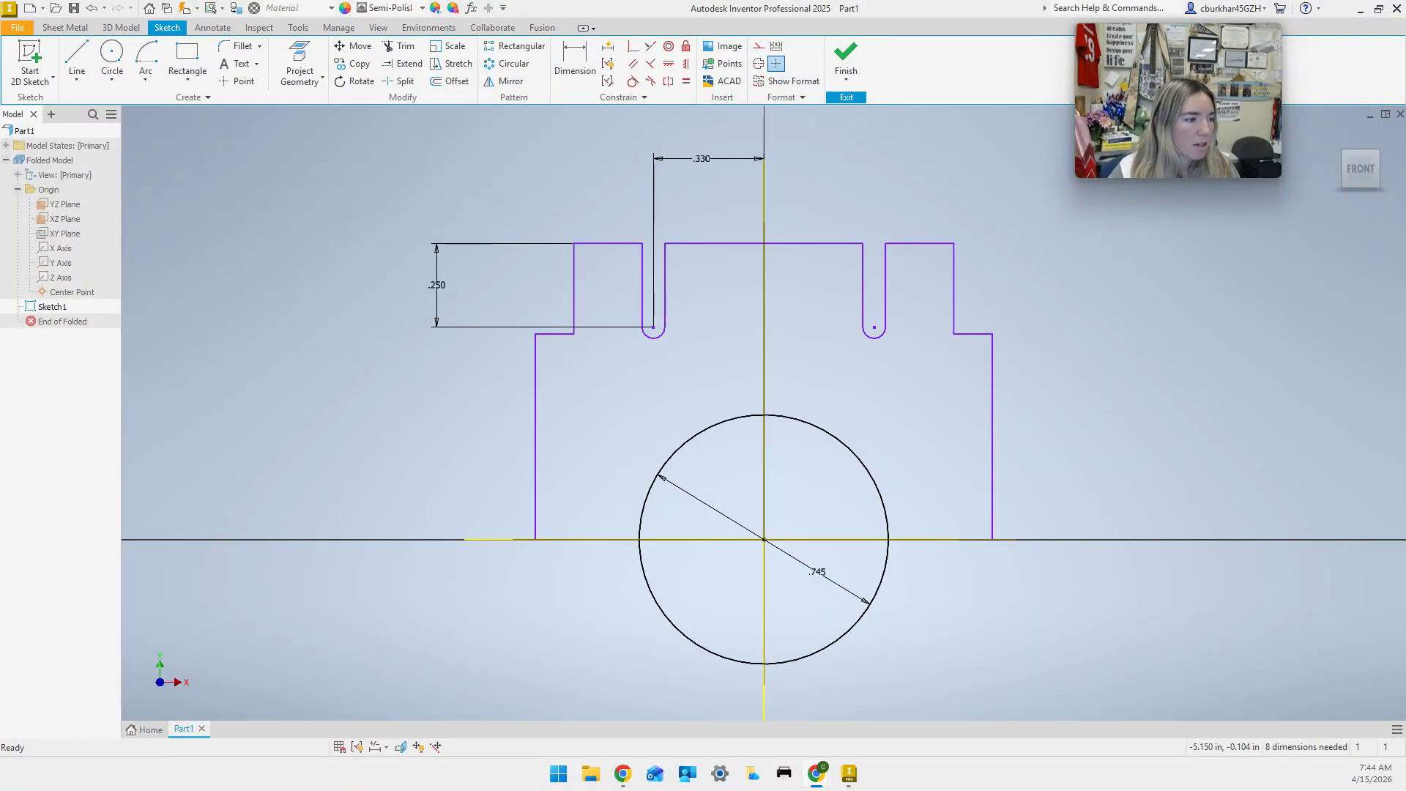
# Select the left-half edges: side, step, top edges and the slot's bottom arc.
pyautogui.click(536, 430)
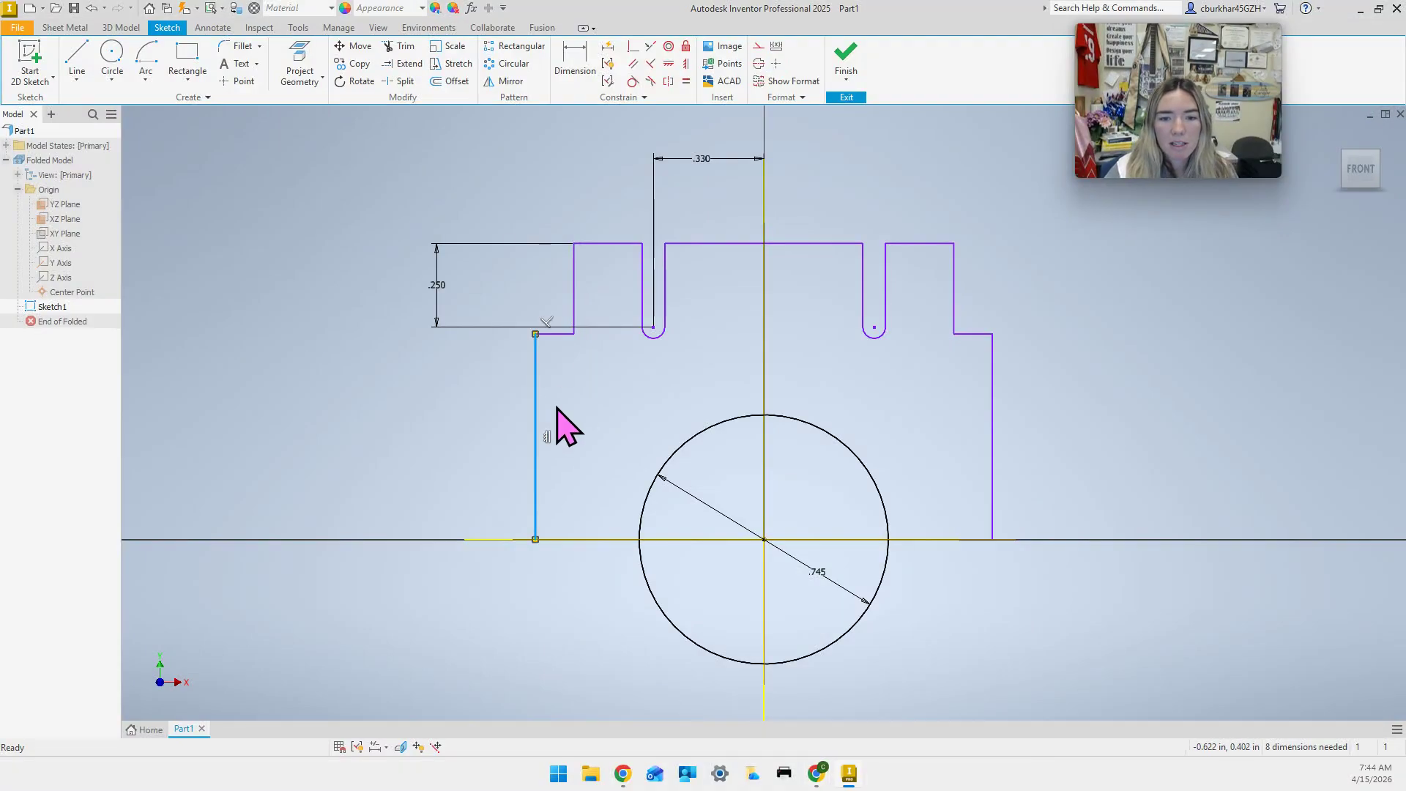
pyautogui.keyDown('ctrl'); pyautogui.click(564, 333); pyautogui.keyUp('ctrl')
pyautogui.keyDown('ctrl'); pyautogui.click(574, 303); pyautogui.keyUp('ctrl')
pyautogui.keyDown('ctrl'); pyautogui.click(604, 244); pyautogui.keyUp('ctrl')
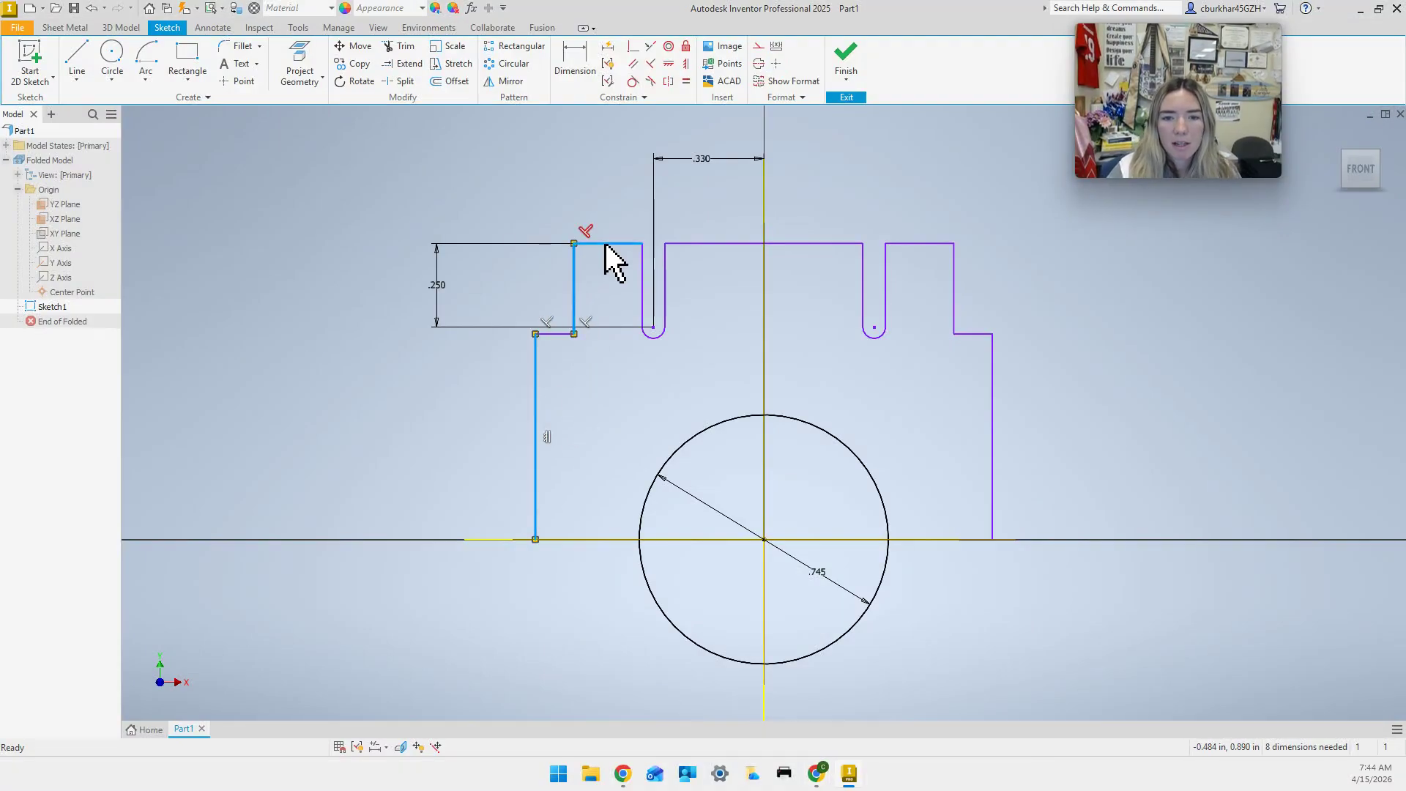
pyautogui.keyDown('ctrl'); pyautogui.click(653, 337); pyautogui.keyUp('ctrl')
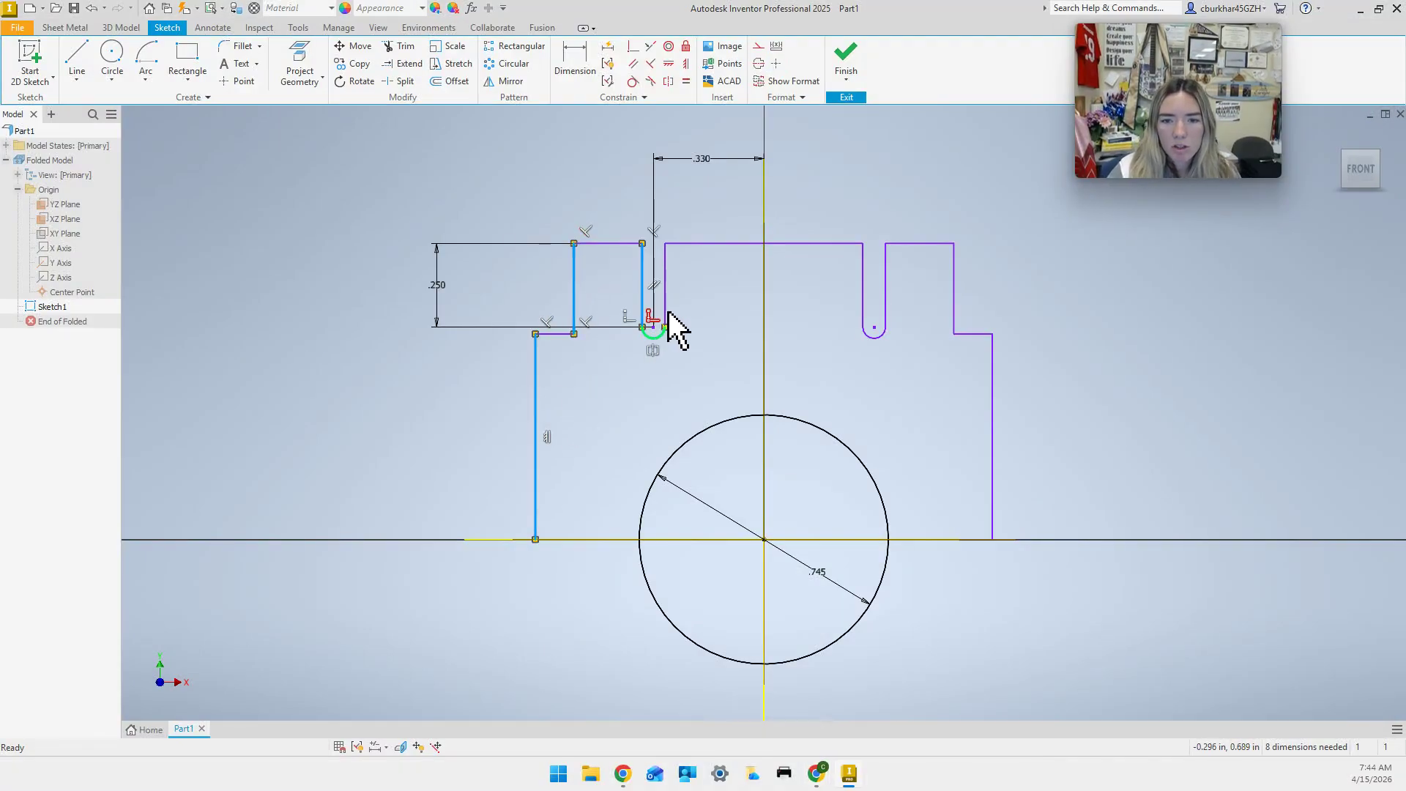
pyautogui.keyDown('ctrl'); pyautogui.click(702, 244); pyautogui.keyUp('ctrl')
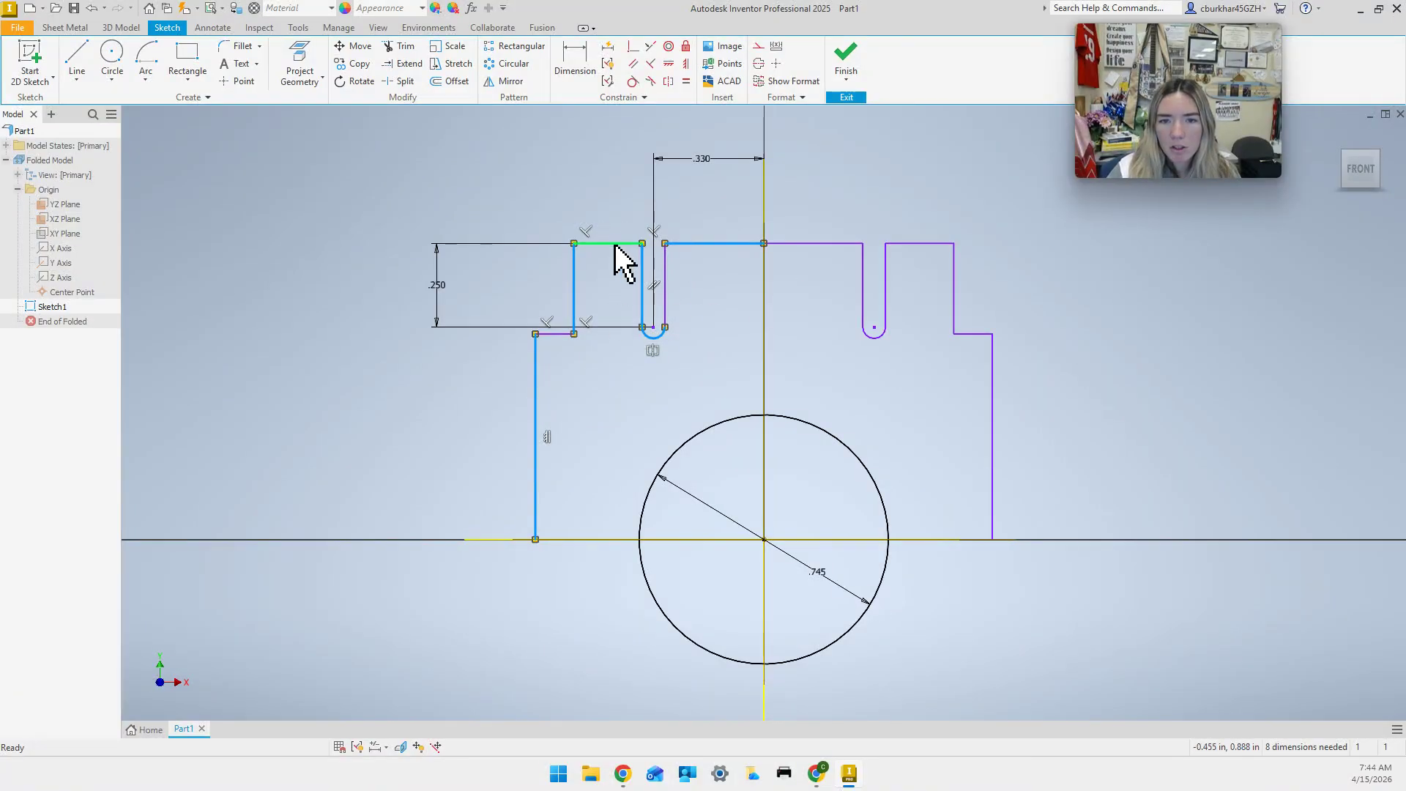
pyautogui.keyDown('ctrl'); pyautogui.click(612, 243); pyautogui.keyUp('ctrl')
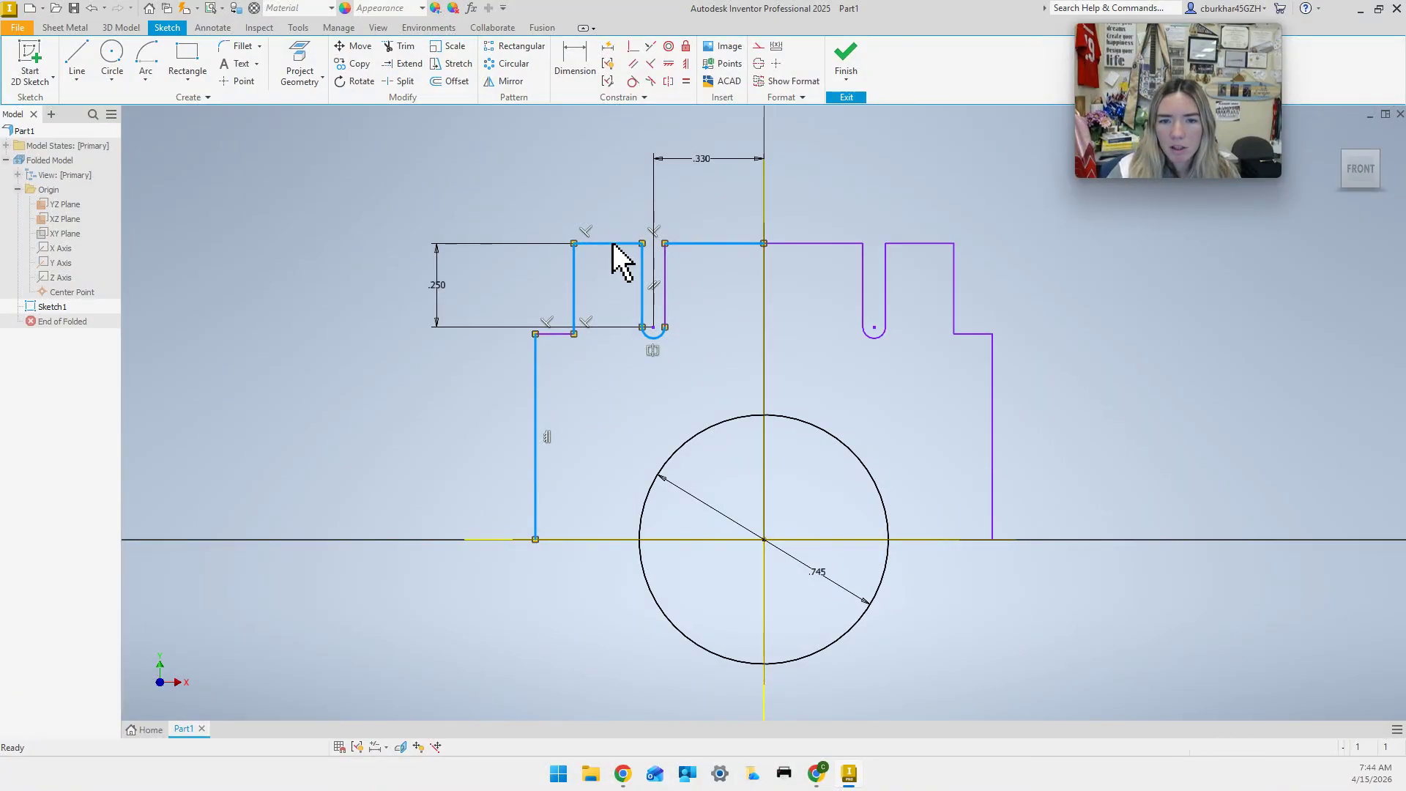
# Add the right-half top, slot, step and side edges to the selection.
pyautogui.keyDown('ctrl'); pyautogui.click(819, 244); pyautogui.keyUp('ctrl')
pyautogui.keyDown('ctrl'); pyautogui.click(863, 284); pyautogui.keyUp('ctrl')
pyautogui.keyDown('ctrl'); pyautogui.click(882, 336); pyautogui.keyUp('ctrl')
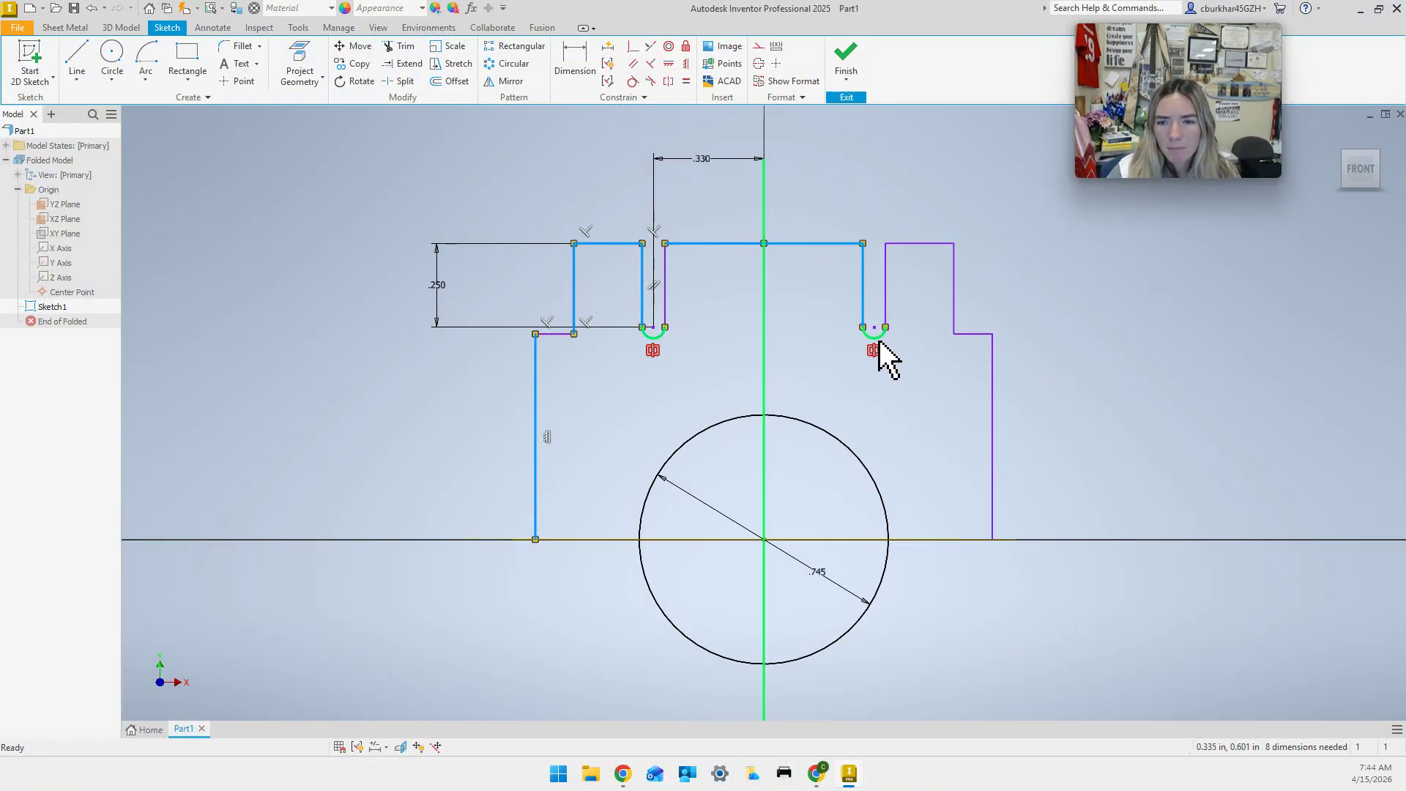
pyautogui.keyDown('ctrl'); pyautogui.click(886, 297); pyautogui.keyUp('ctrl')
pyautogui.keyDown('ctrl'); pyautogui.click(924, 243); pyautogui.keyUp('ctrl')
pyautogui.keyDown('ctrl'); pyautogui.click(954, 293); pyautogui.keyUp('ctrl')
pyautogui.keyDown('ctrl'); pyautogui.click(976, 334); pyautogui.keyUp('ctrl')
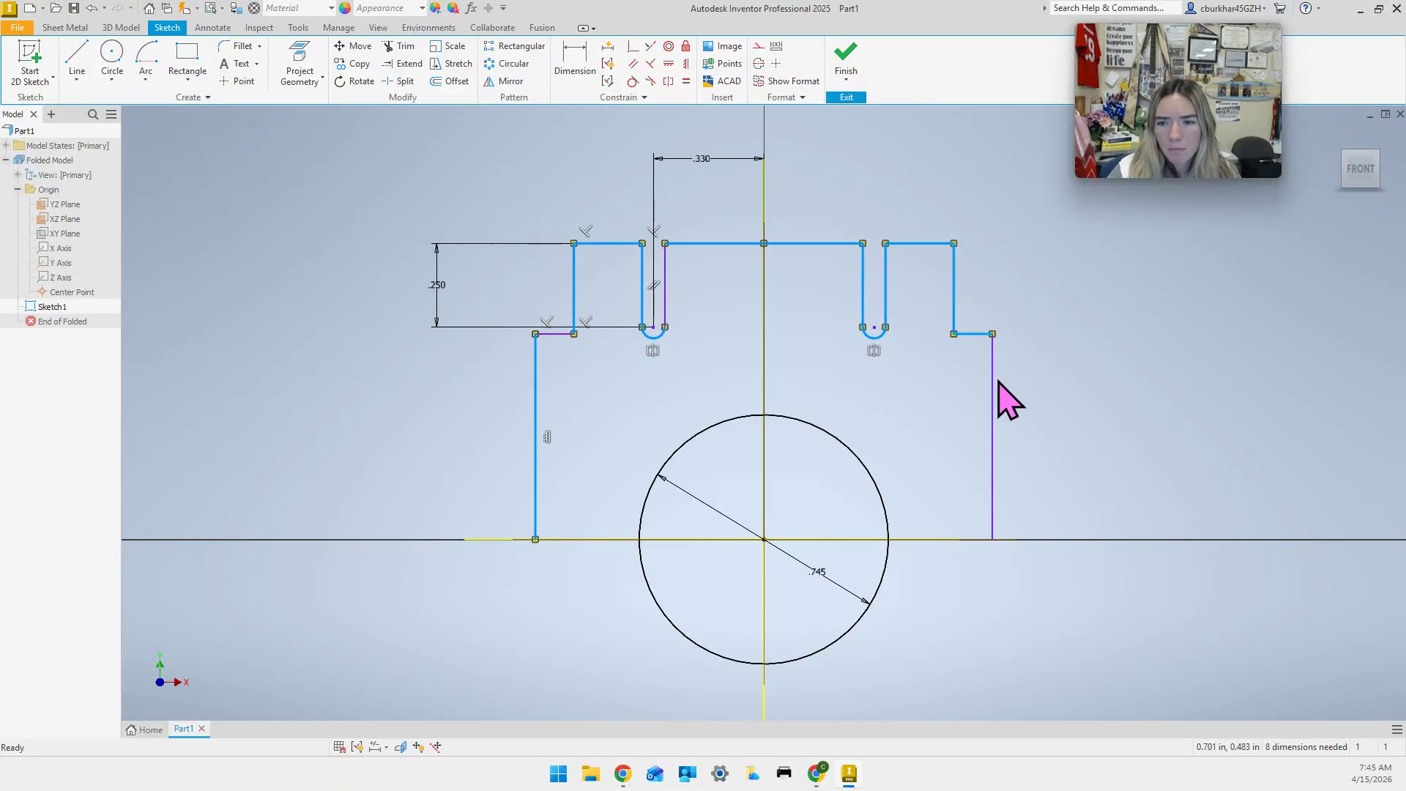
pyautogui.keyDown('ctrl'); pyautogui.click(992, 410); pyautogui.keyUp('ctrl')
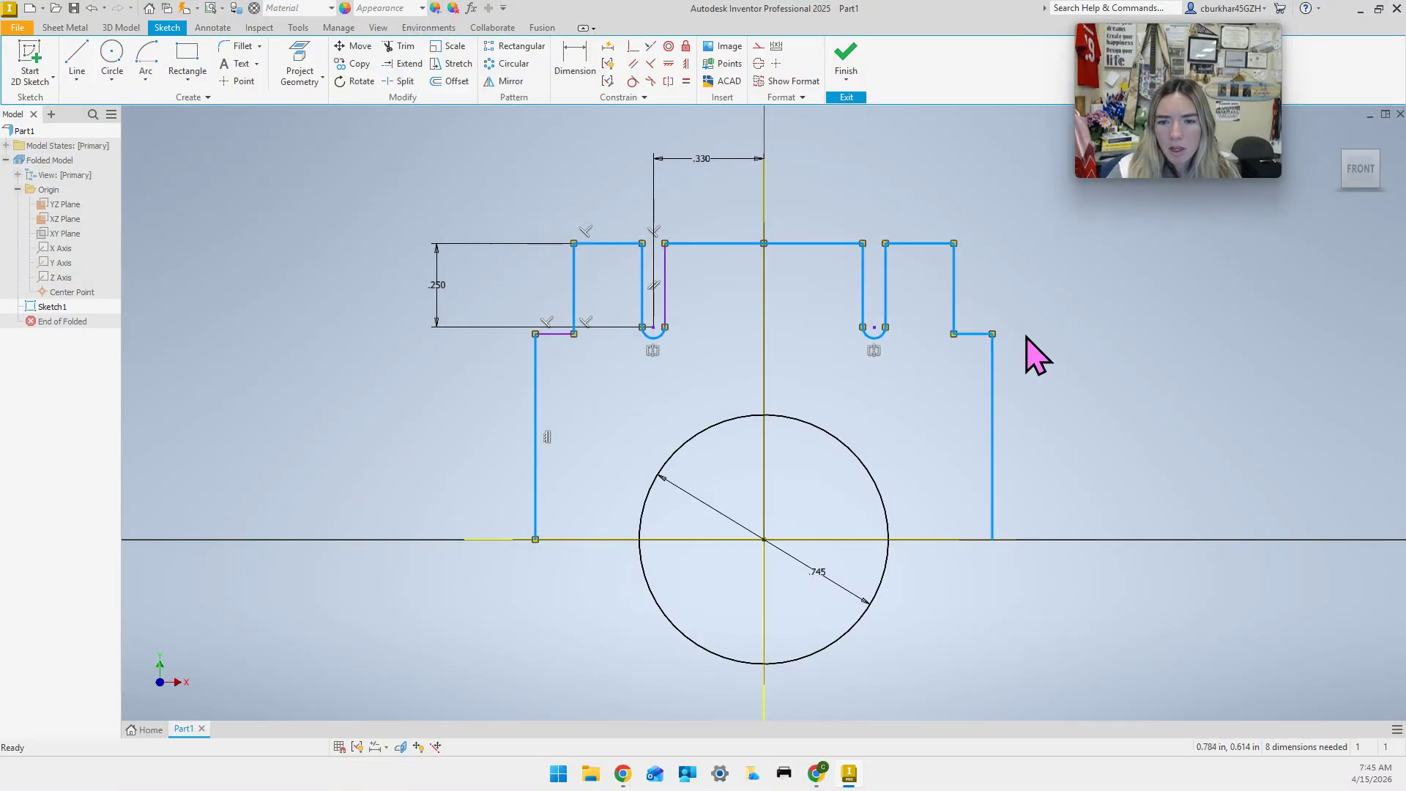
pyautogui.keyDown('ctrl'); pyautogui.click(561, 339); pyautogui.keyUp('ctrl')
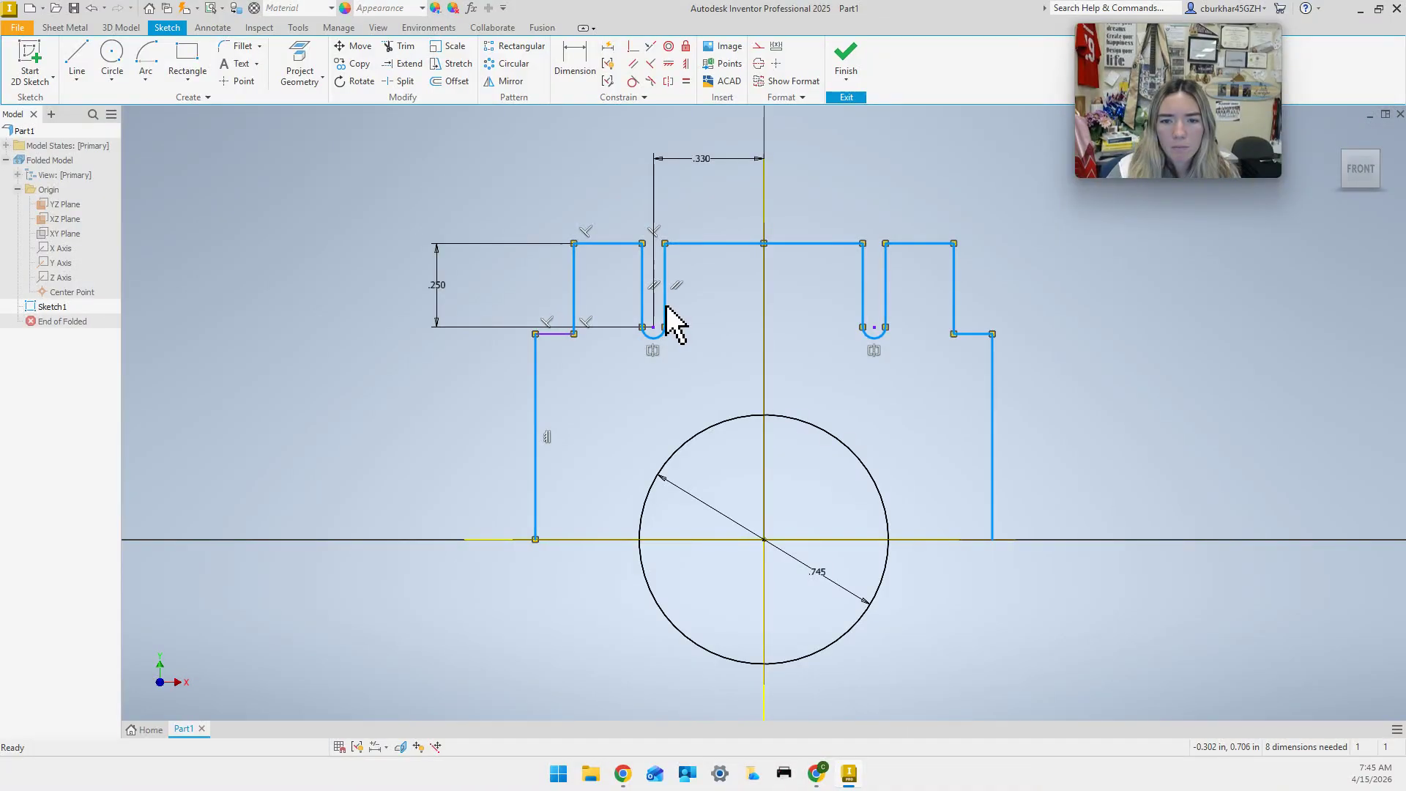
pyautogui.keyDown('ctrl'); pyautogui.click(561, 335); pyautogui.keyUp('ctrl')
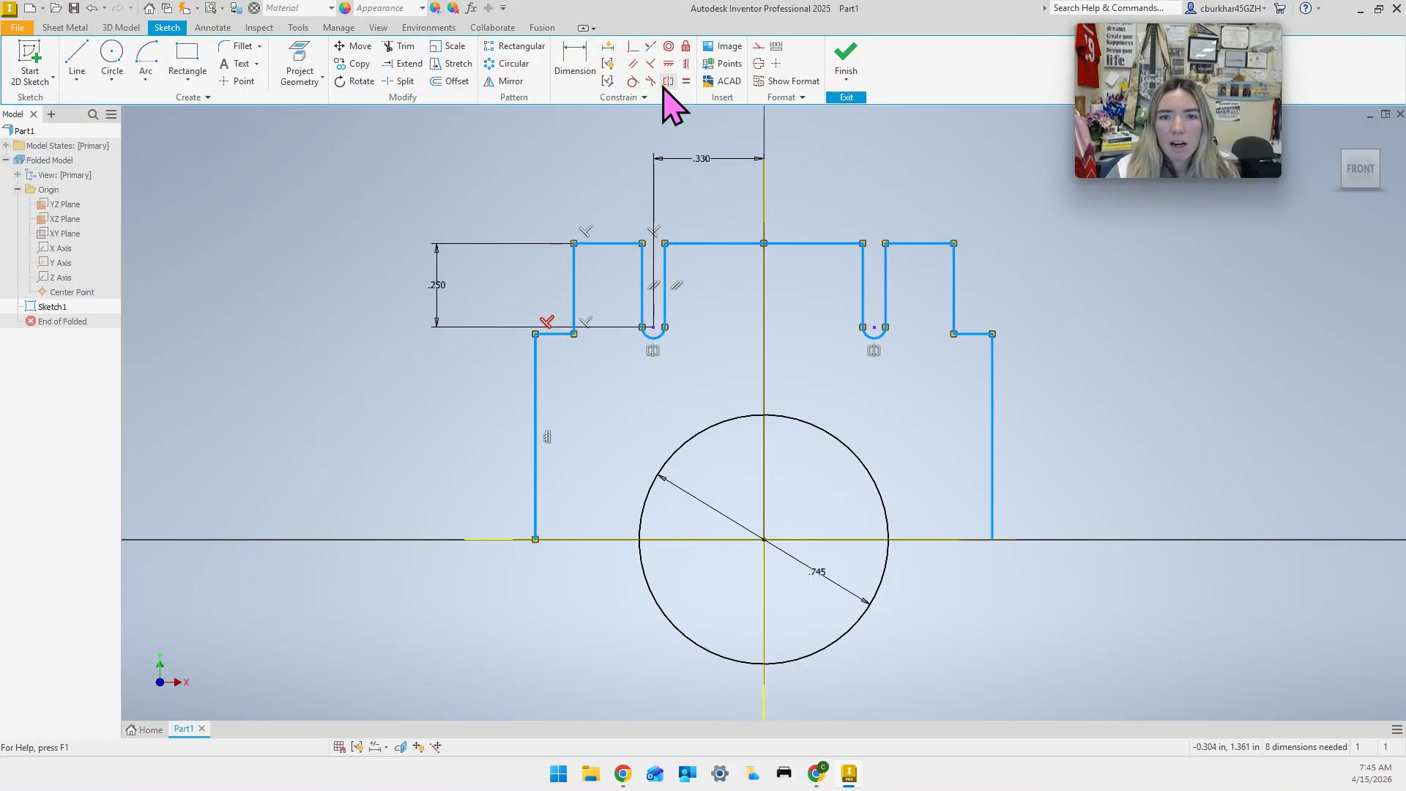
pyautogui.click(512, 82)
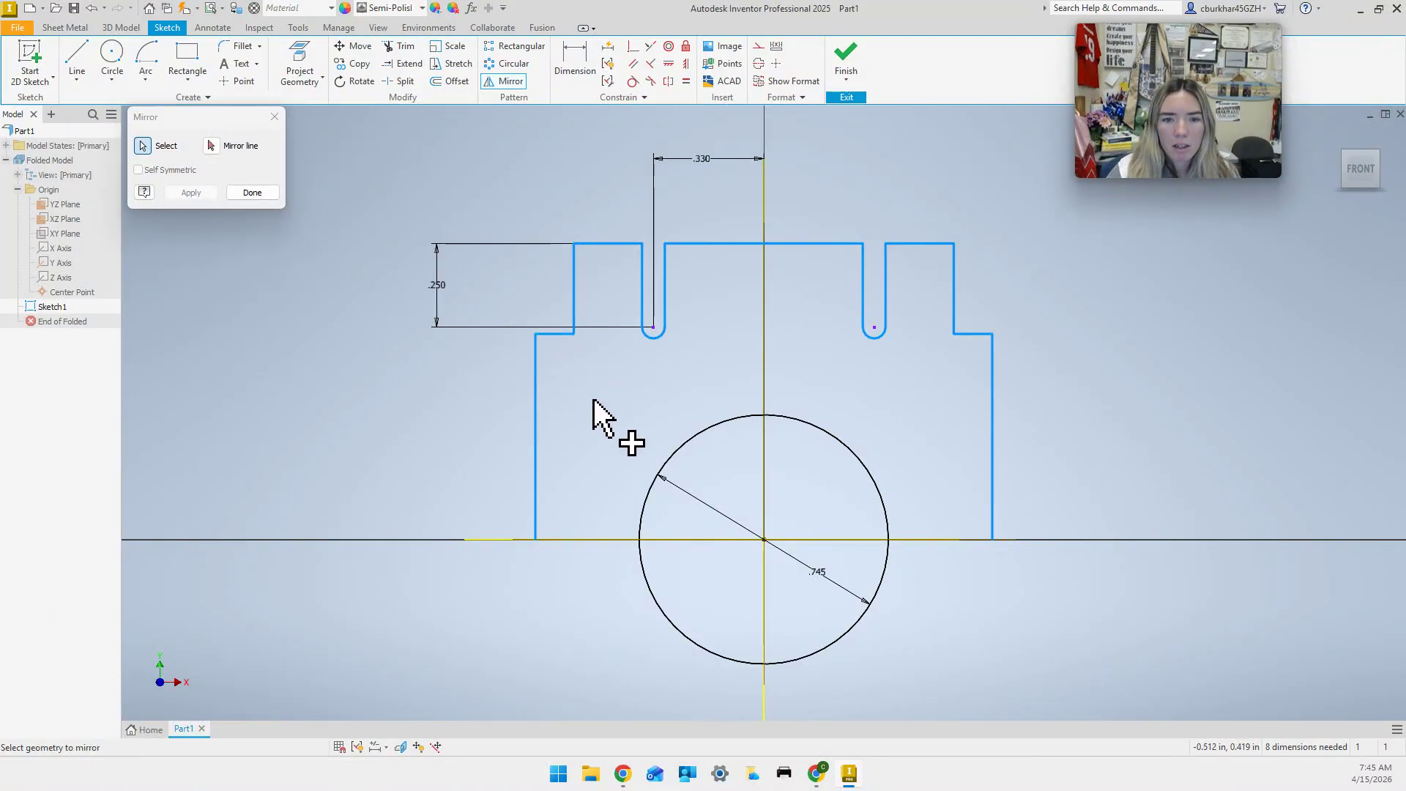
# Mirror the upper outline across the horizontal axis line to create matching lower tabs and slots.
pyautogui.click(211, 146)
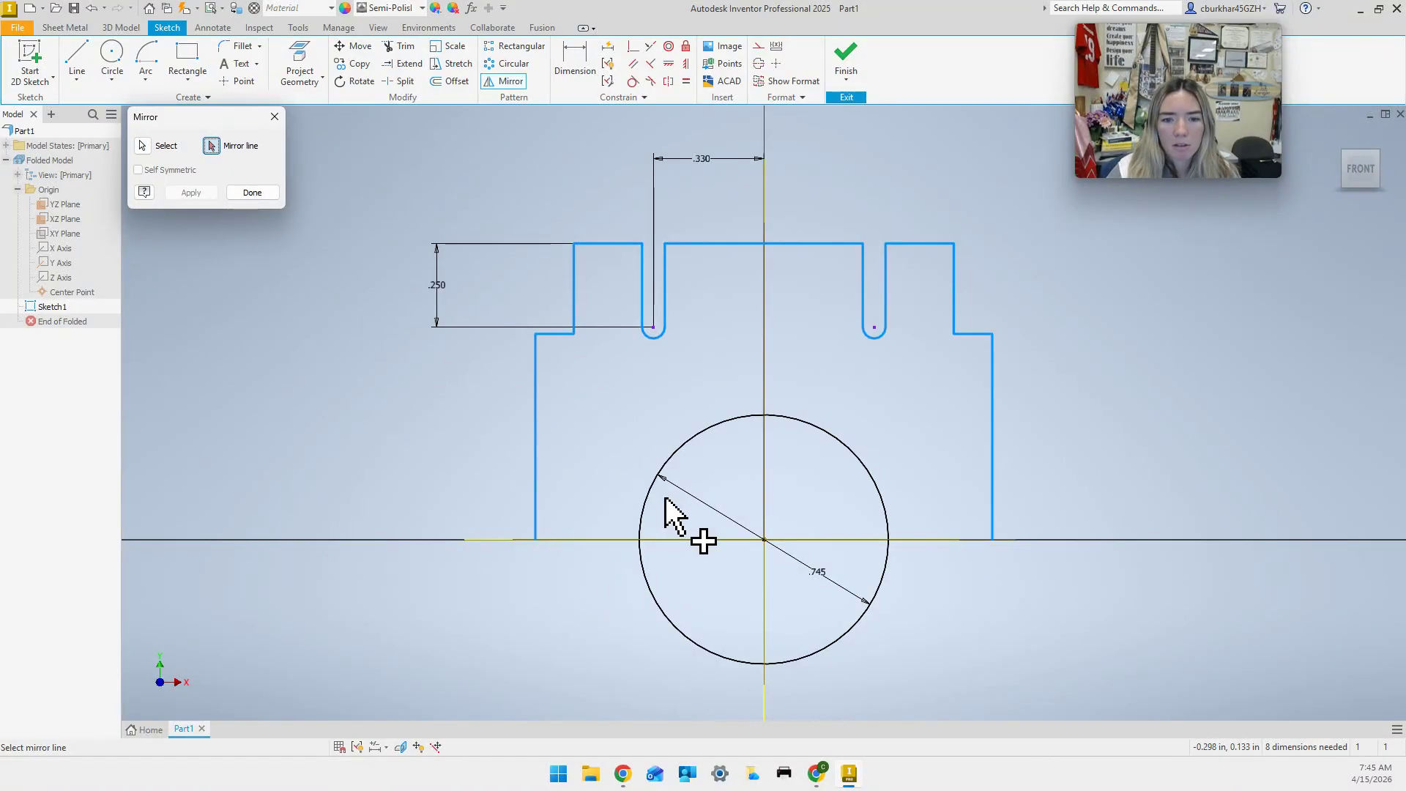
pyautogui.click(622, 543)
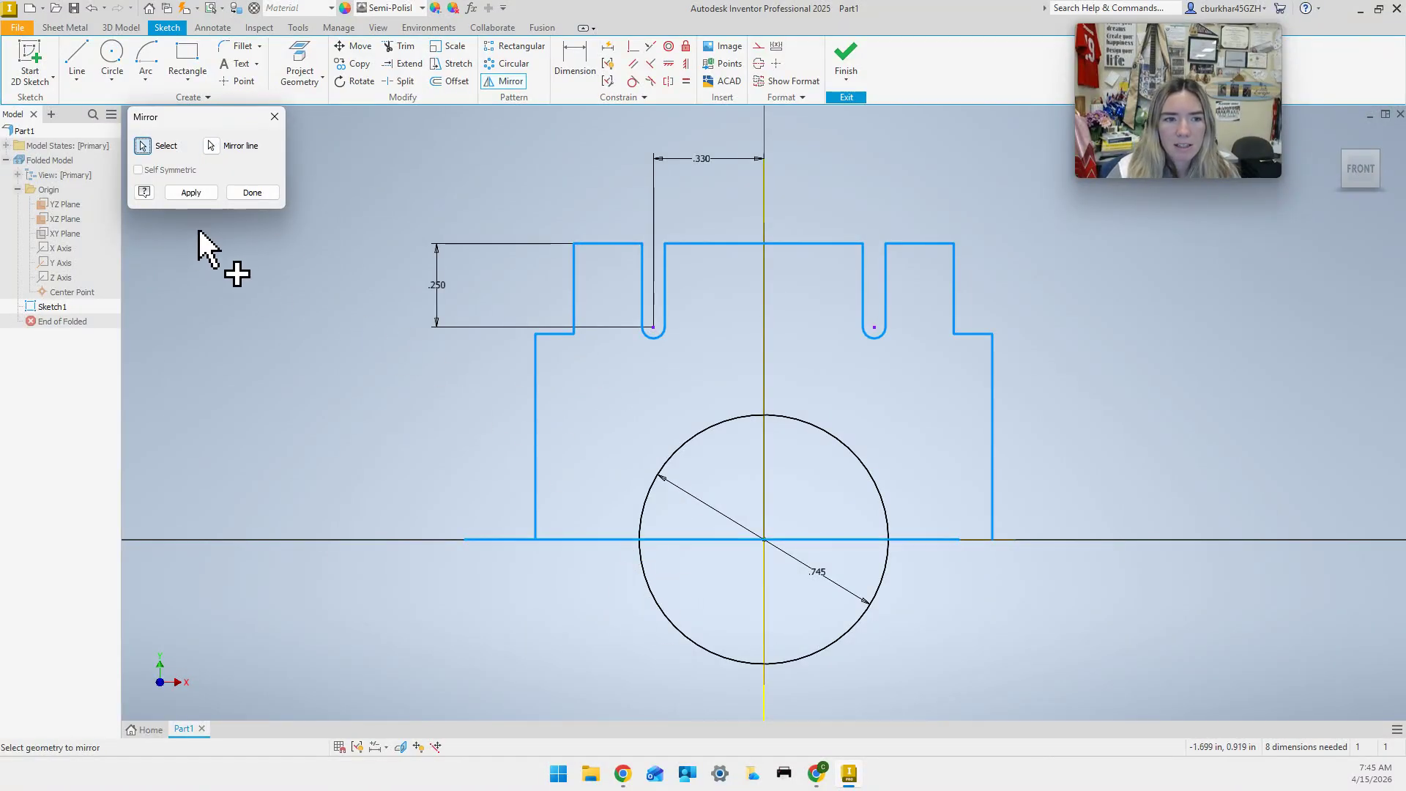
pyautogui.click(195, 194)
pyautogui.moveTo(432, 455)
pyautogui.mouseDown(button='middle')
pyautogui.moveTo(376, 244)
pyautogui.moveTo(326, 270)
pyautogui.mouseUp(button='middle')
pyautogui.click(252, 192)
pyautogui.scroll(-3, 411, 370)
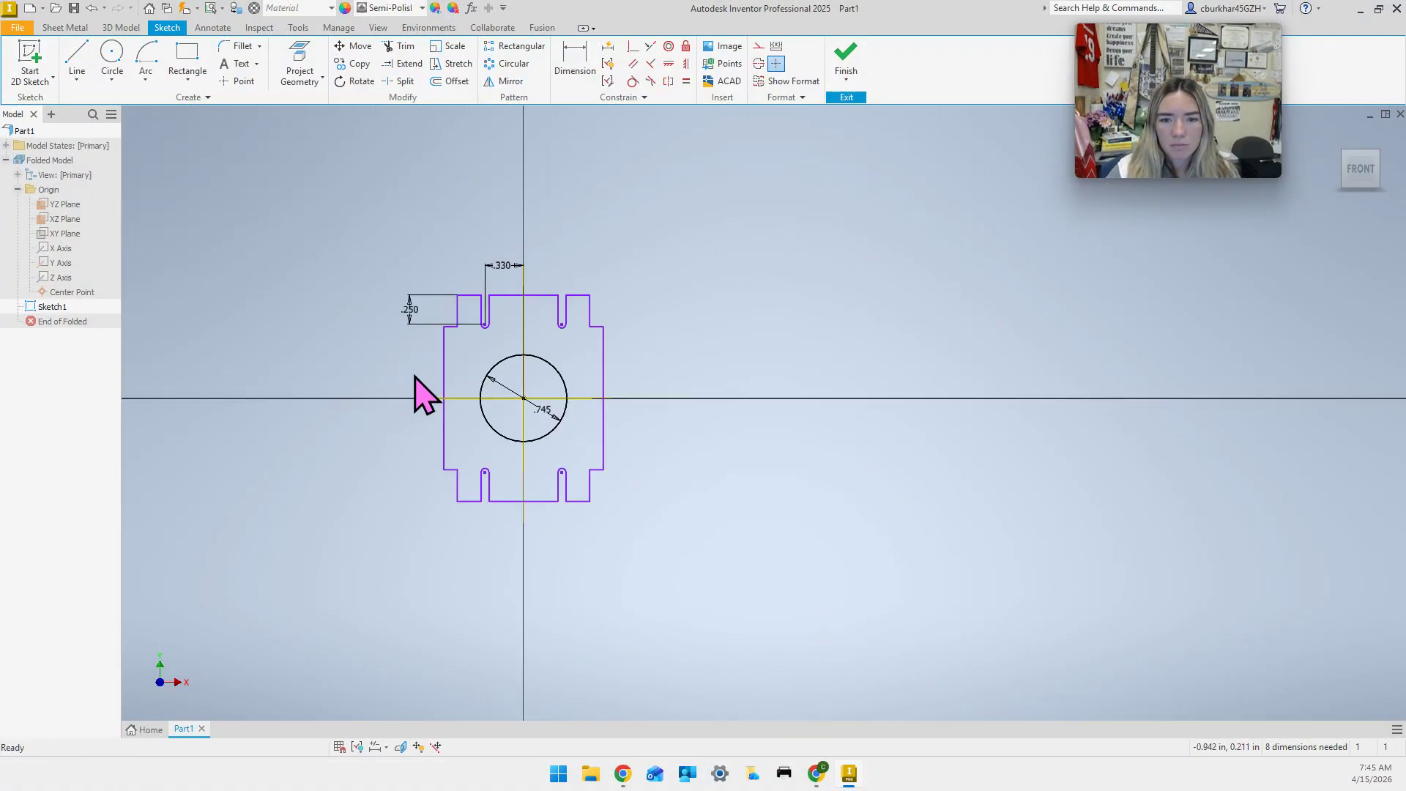
pyautogui.scroll(2, 415, 374)
pyautogui.scroll(1, 402, 359)
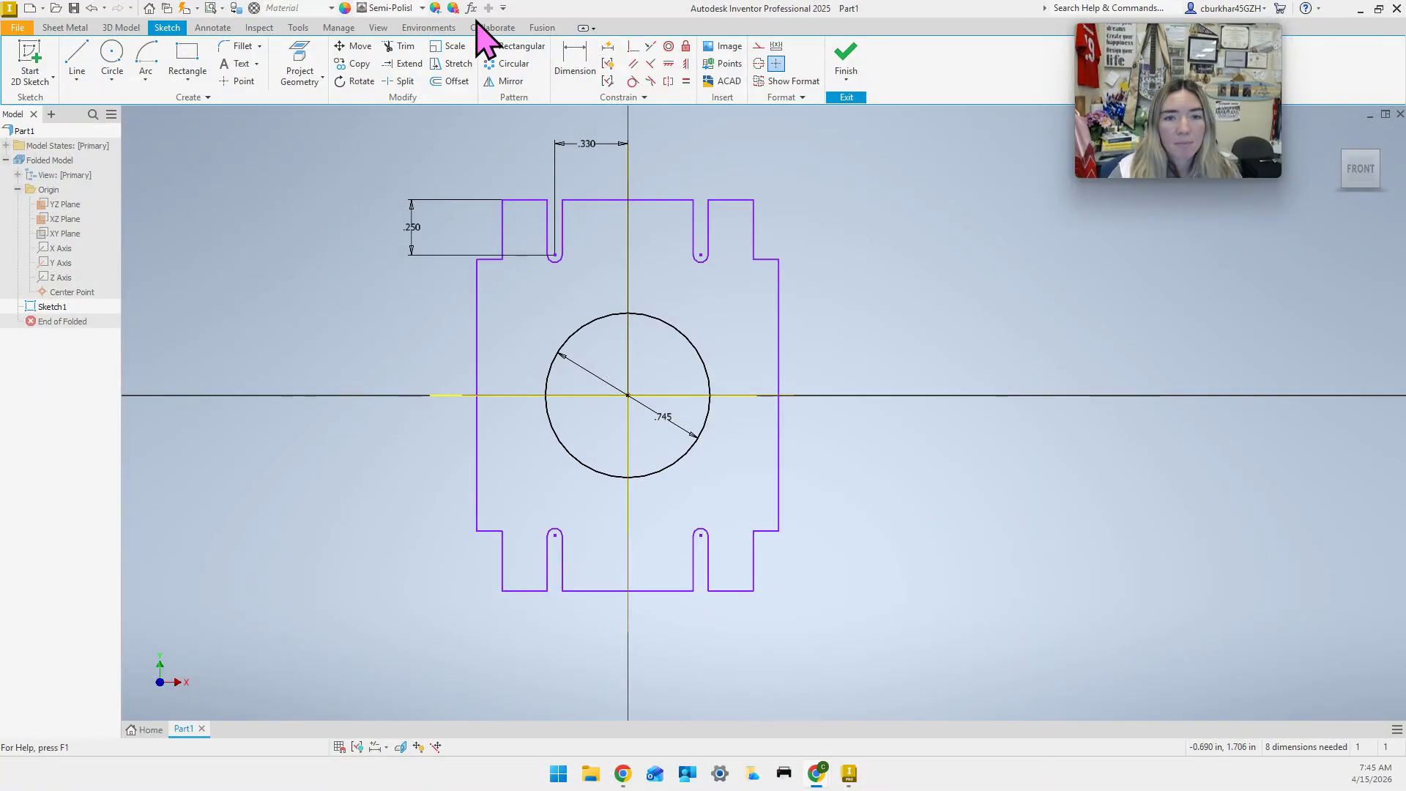
# Dimension the outline's width between its left and right sides as 1.325.
pyautogui.click(575, 60)
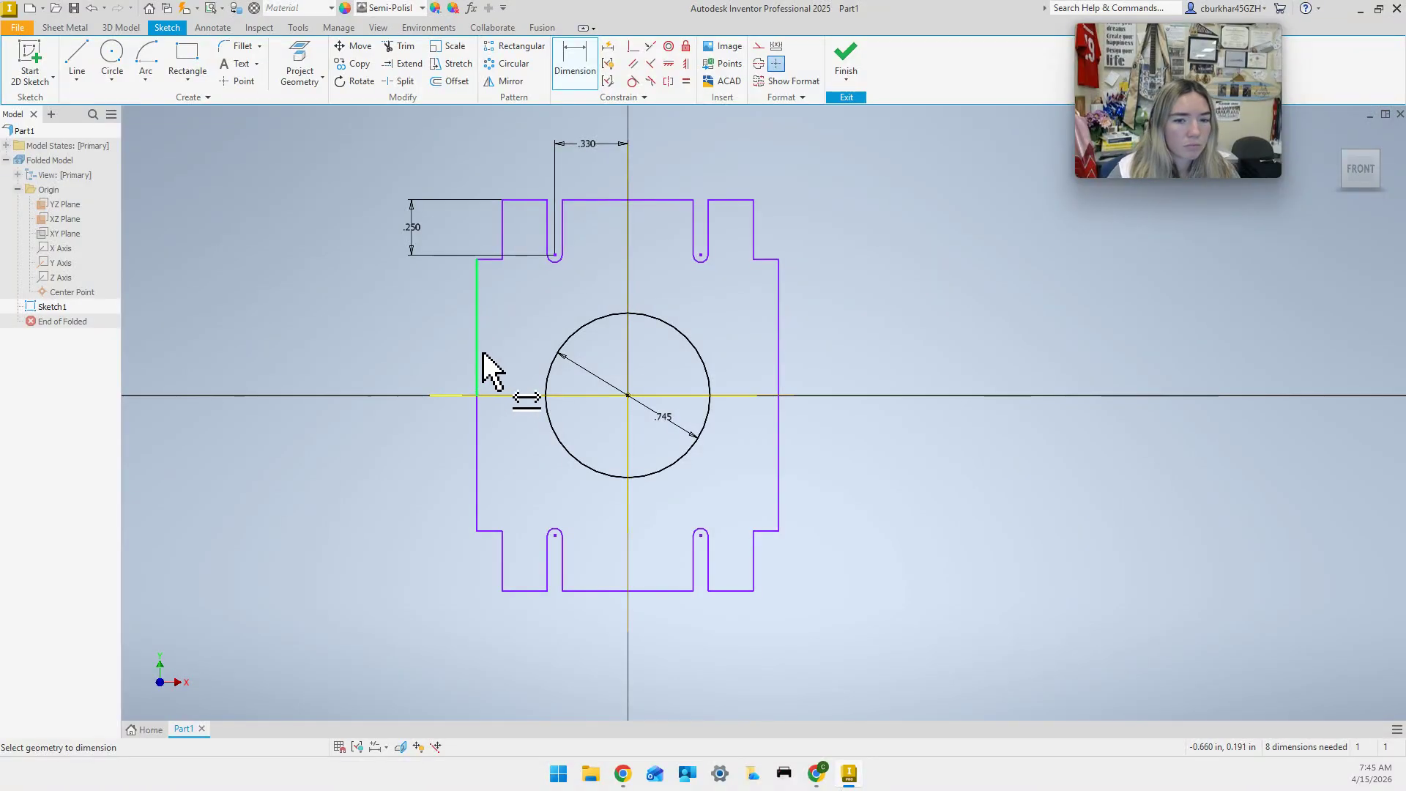
pyautogui.click(477, 359)
pyautogui.click(779, 351)
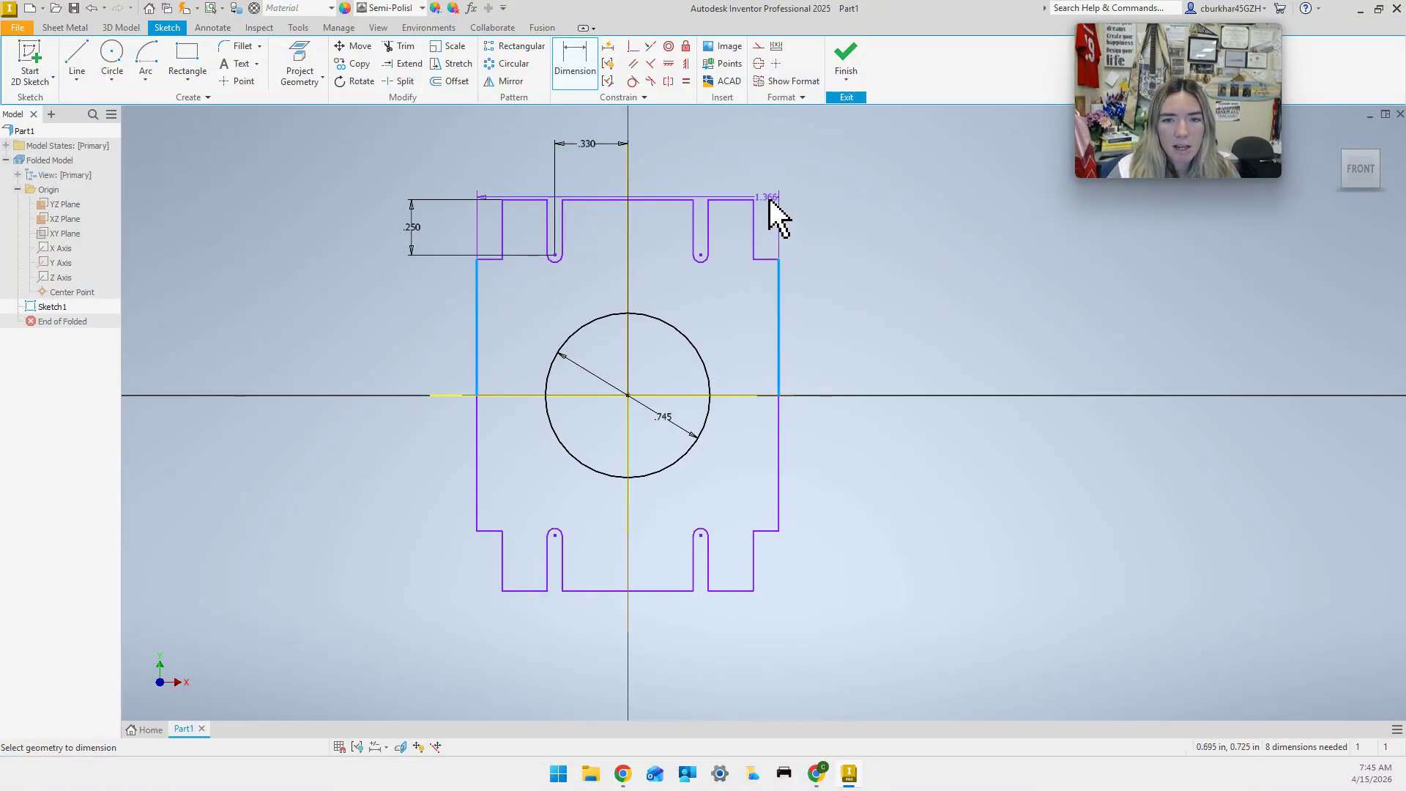
pyautogui.click(569, 141)
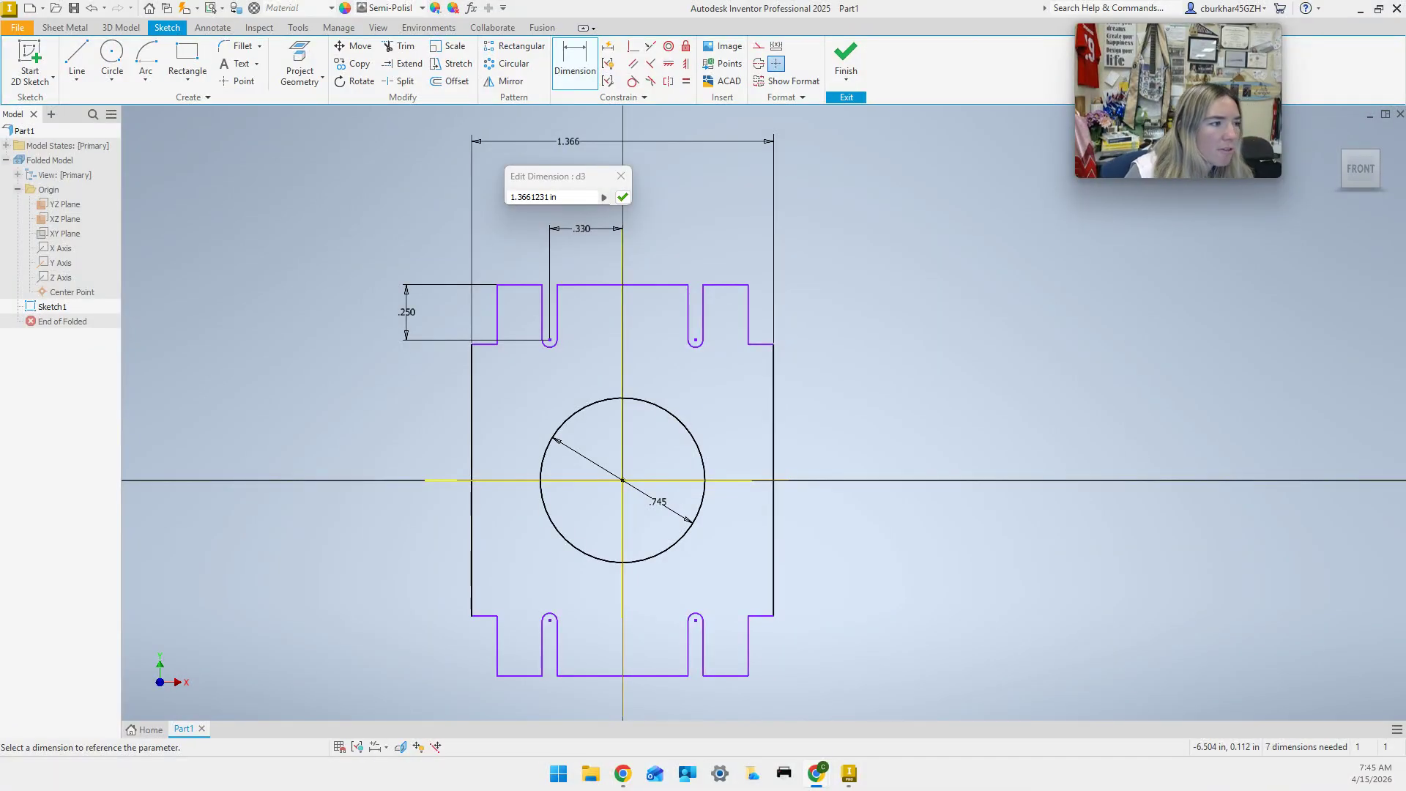
pyautogui.click(581, 194)
pyautogui.write('1')
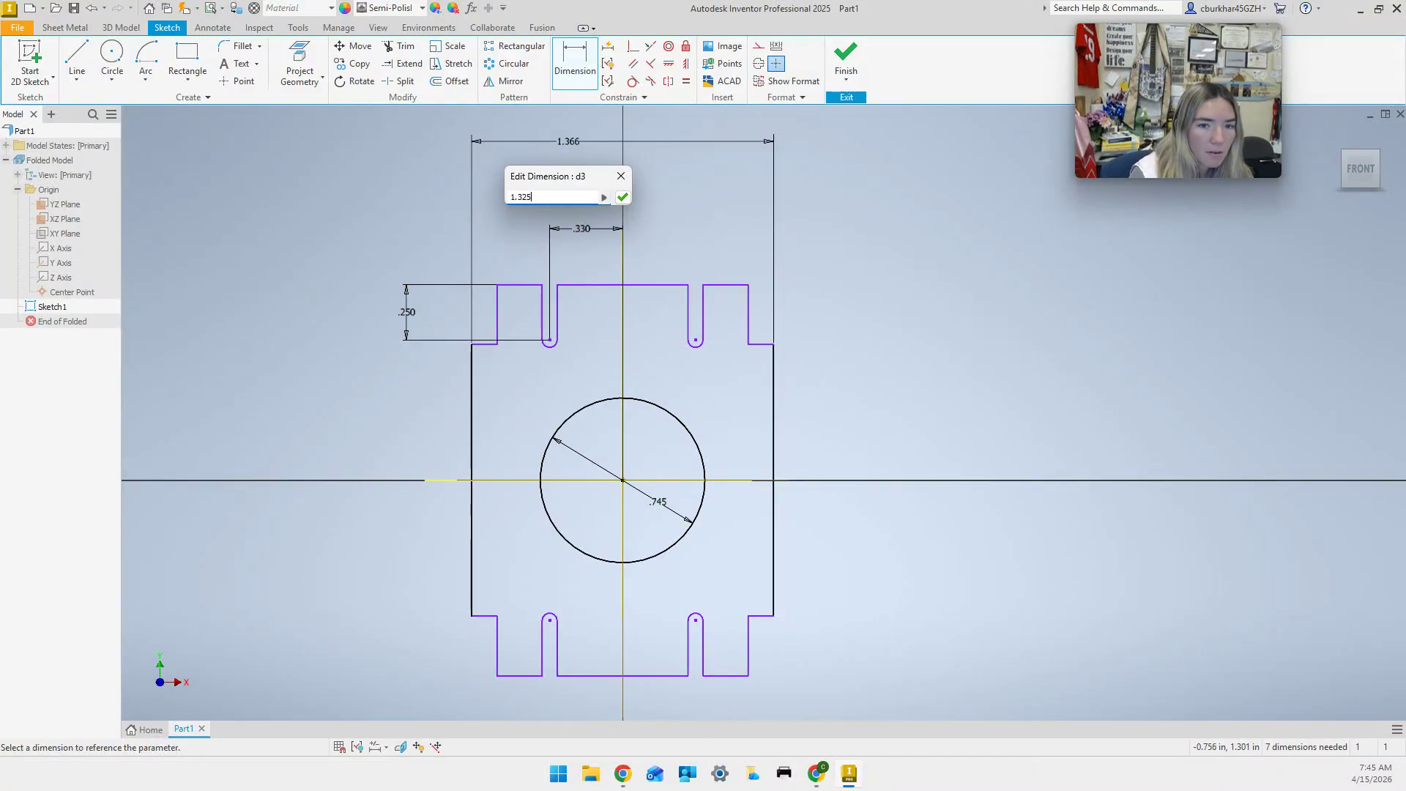
pyautogui.write('.325')
pyautogui.press('Return')
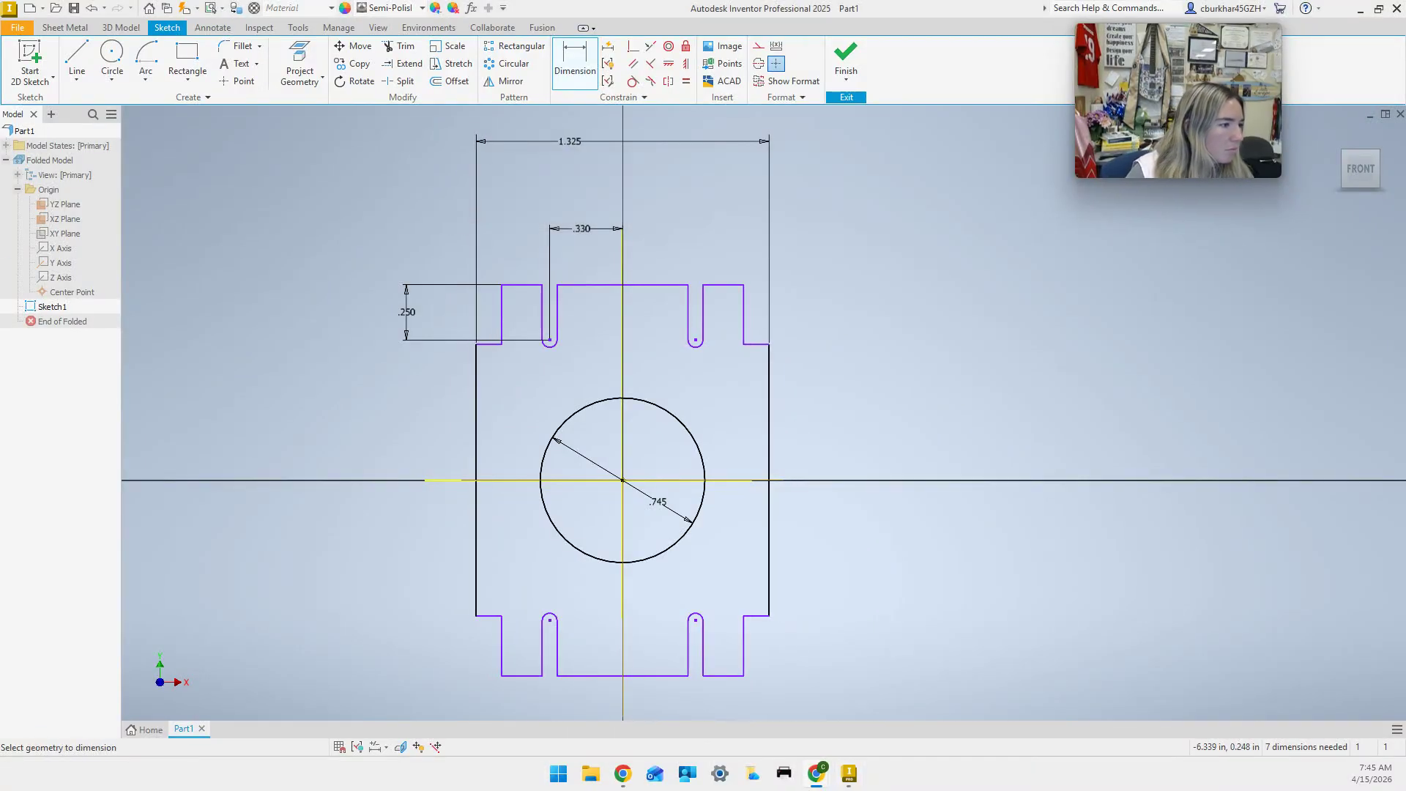
pyautogui.click(529, 288)
# Dimension the height from the top tab edge to the bottom tab edge as 1.620.
pyautogui.click(530, 675)
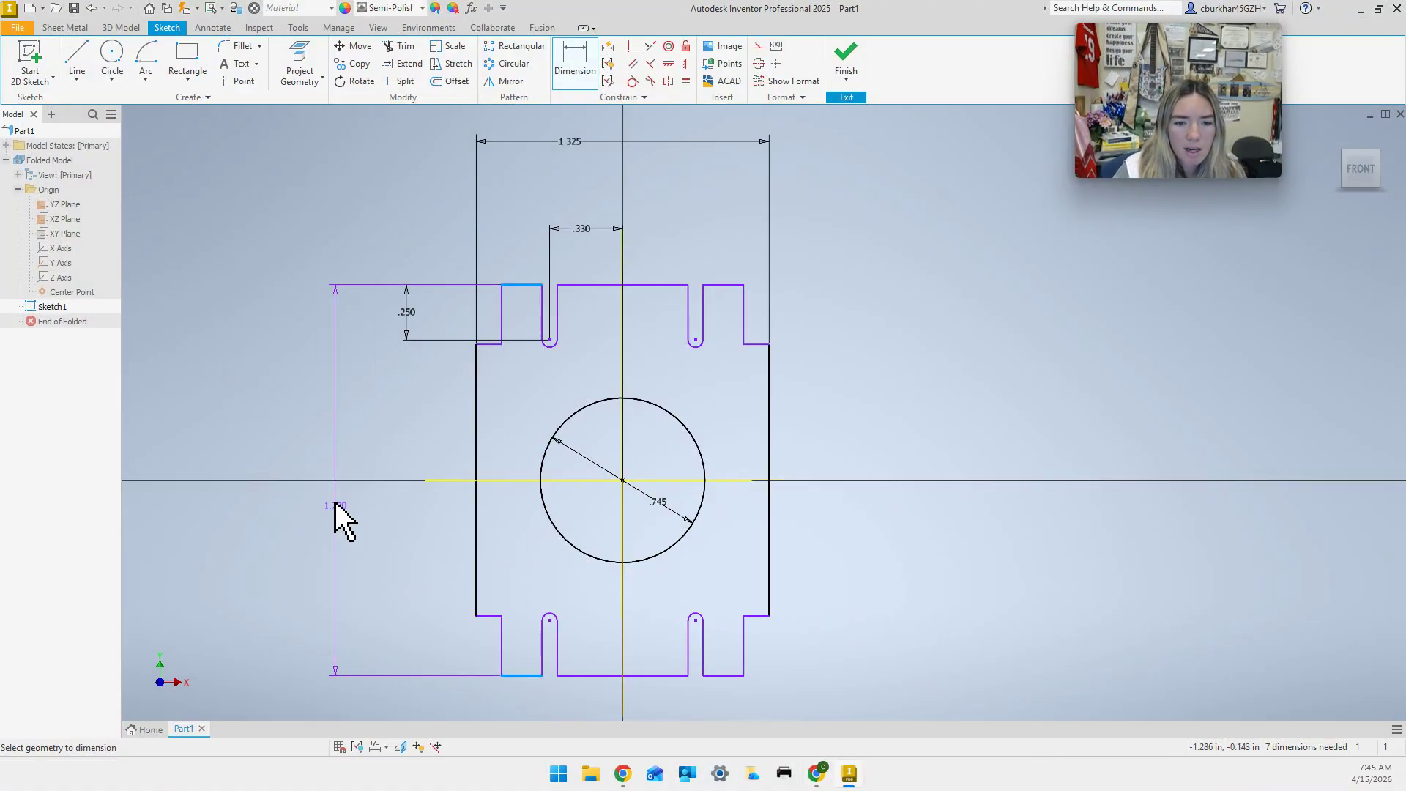
pyautogui.click(293, 416)
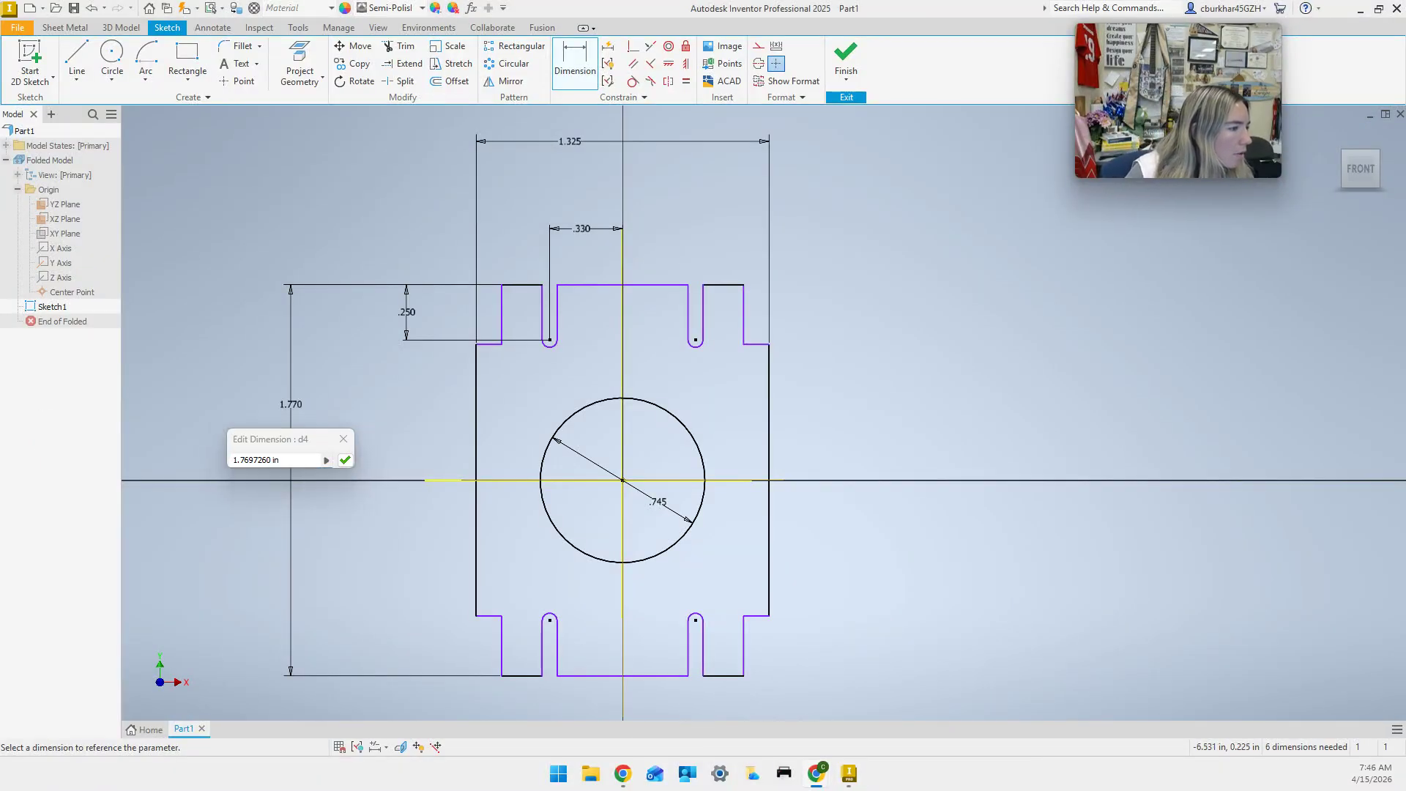
pyautogui.click(280, 460)
pyautogui.write('1.62')
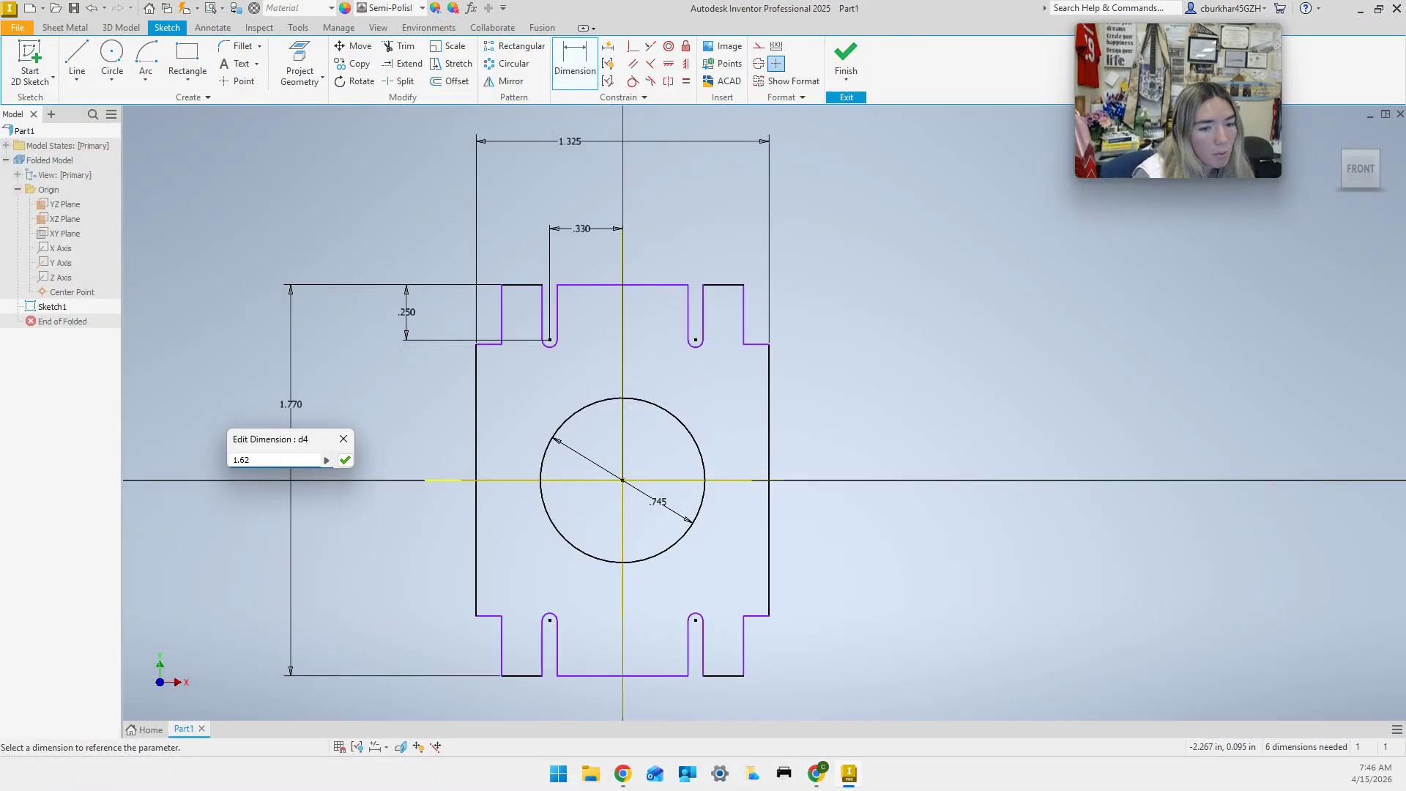
pyautogui.press('Return')
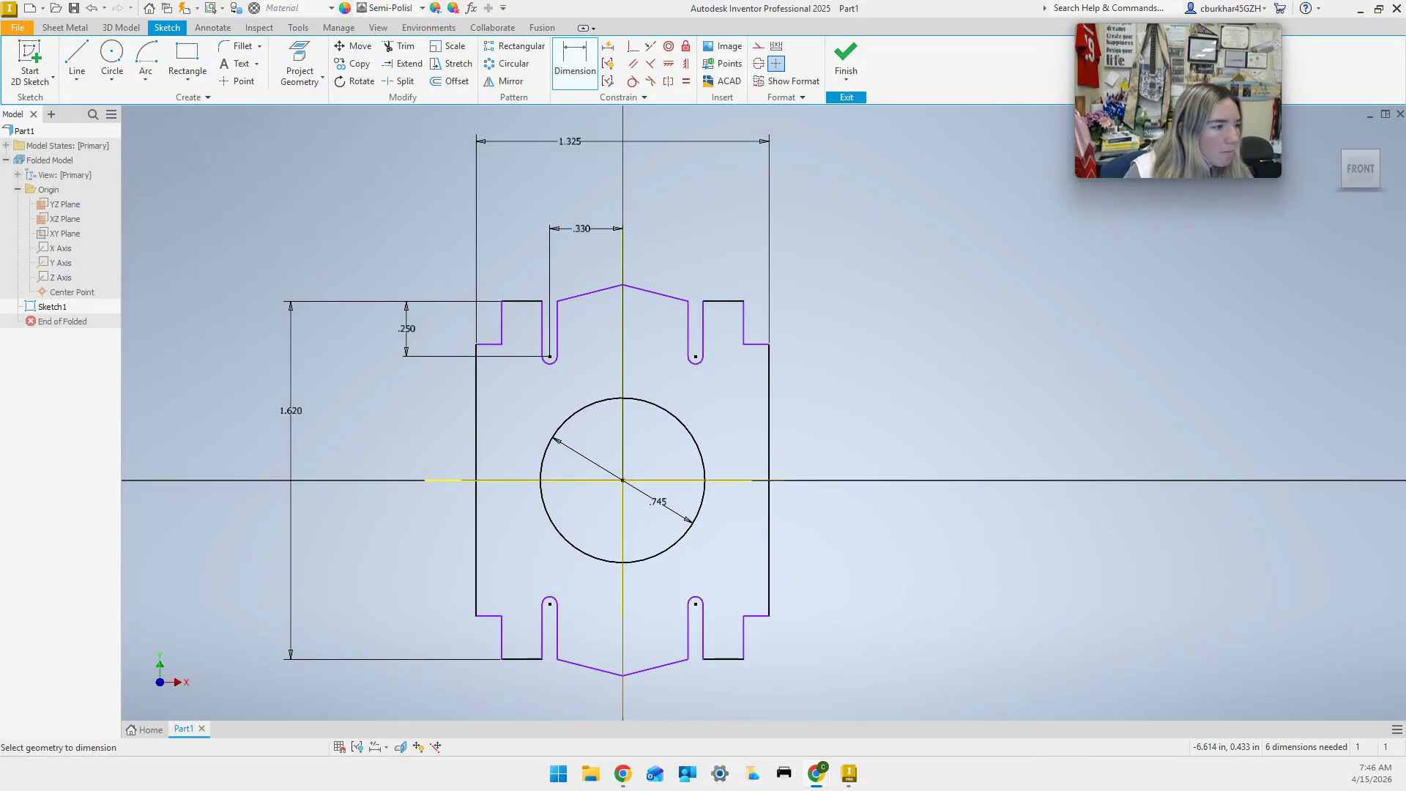
pyautogui.click(485, 344)
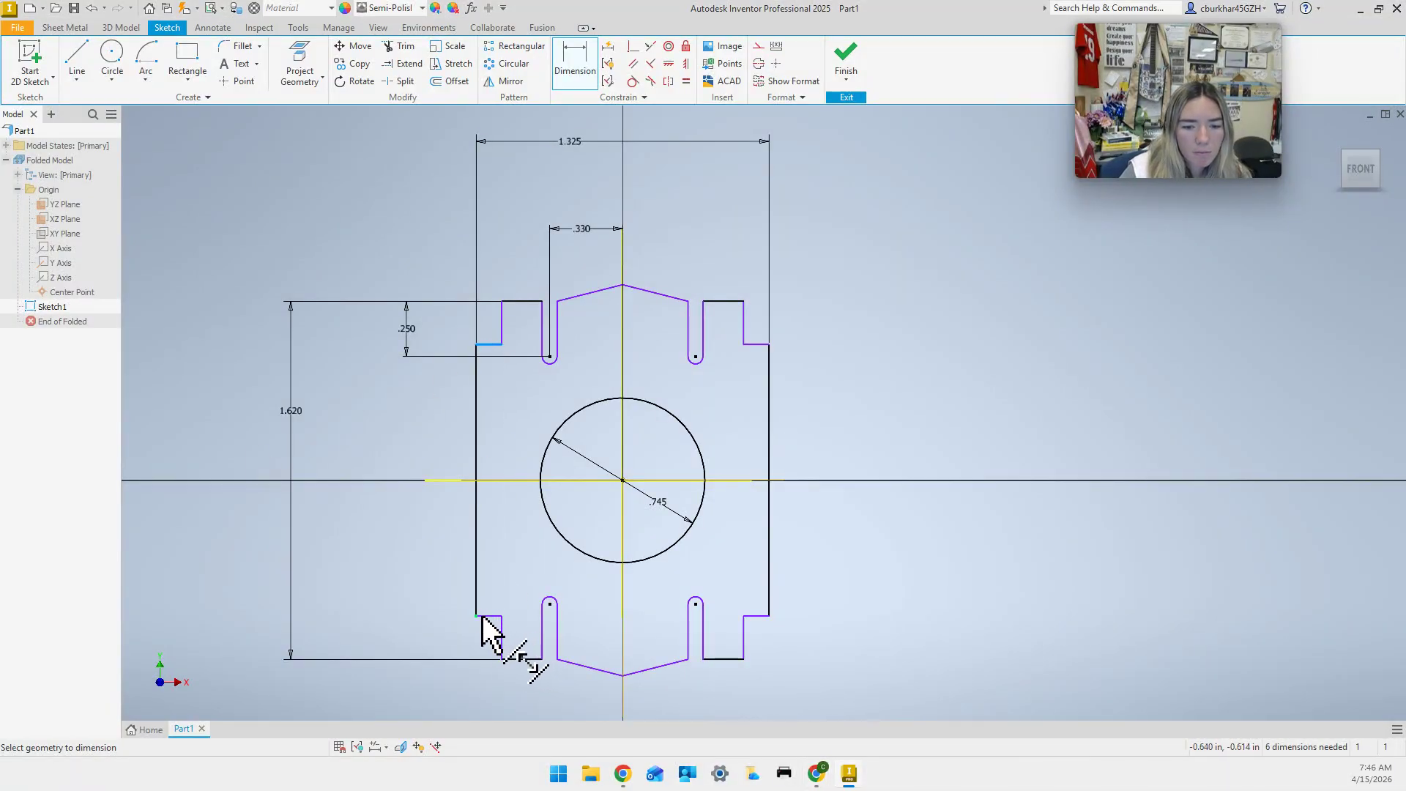
# Dimension the spacing between the upper and lower left shoulder edges to 1.000.
pyautogui.click(487, 617)
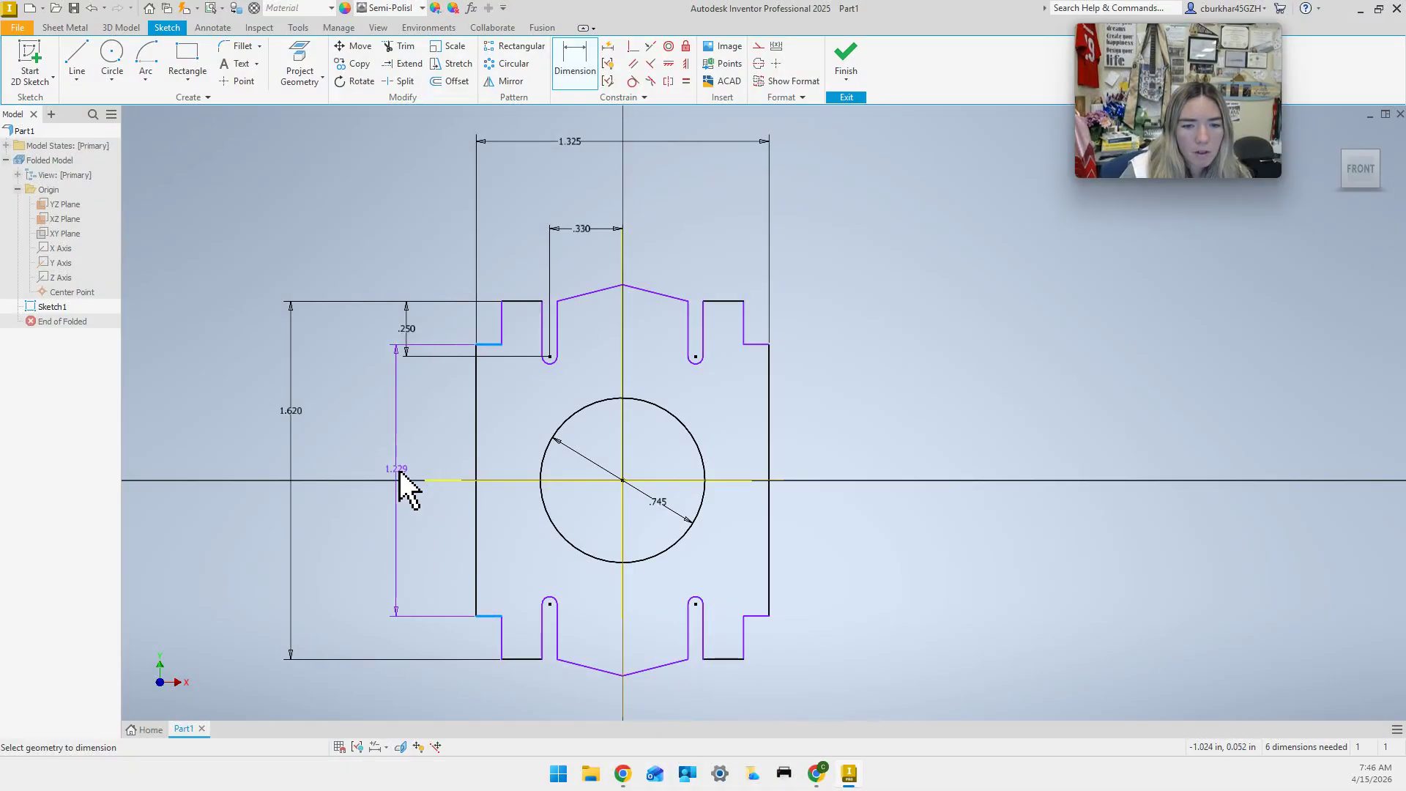
pyautogui.click(361, 461)
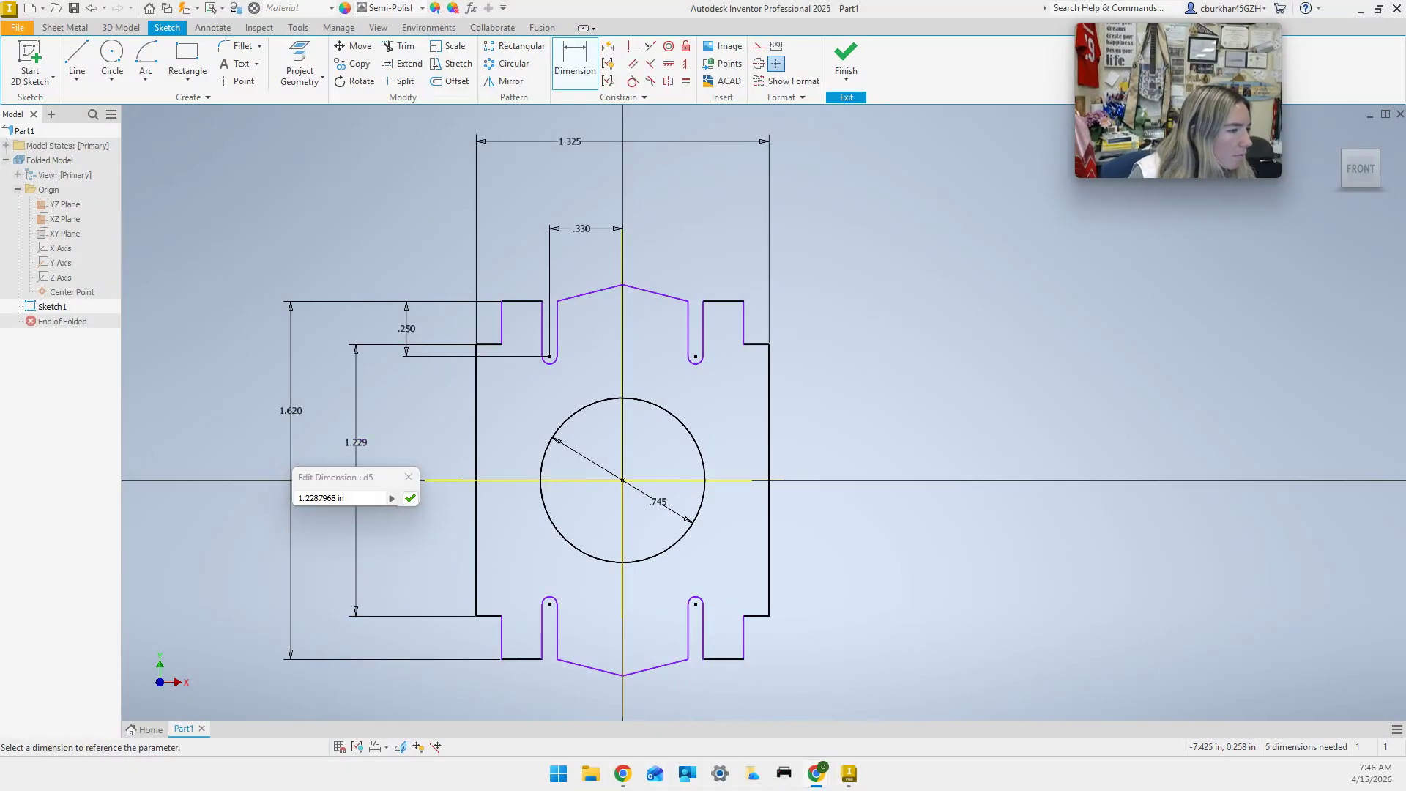
pyautogui.click(345, 501)
pyautogui.write('1')
pyautogui.press('Return')
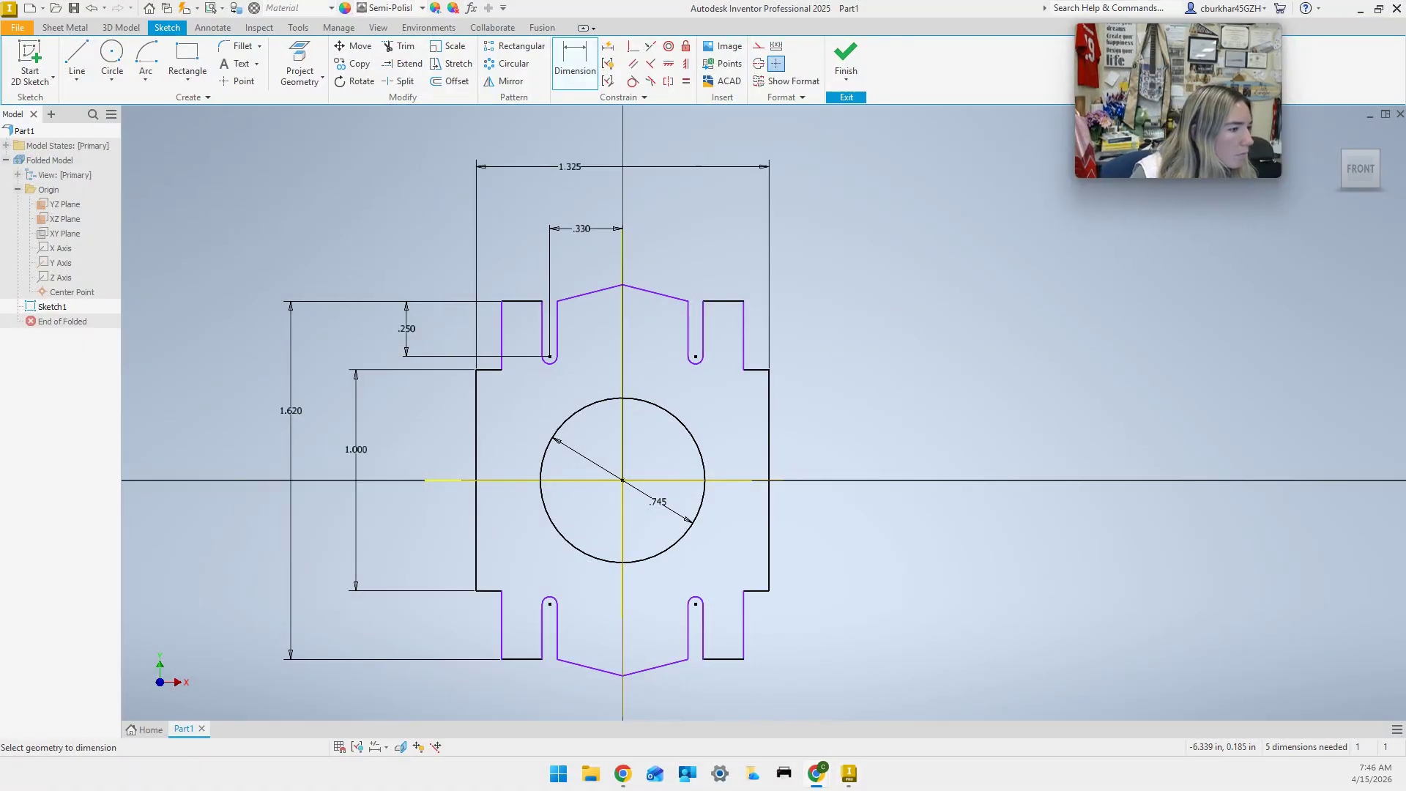
# Dimension the upper-left slot's width between its two sides as .125.
pyautogui.click(571, 49)
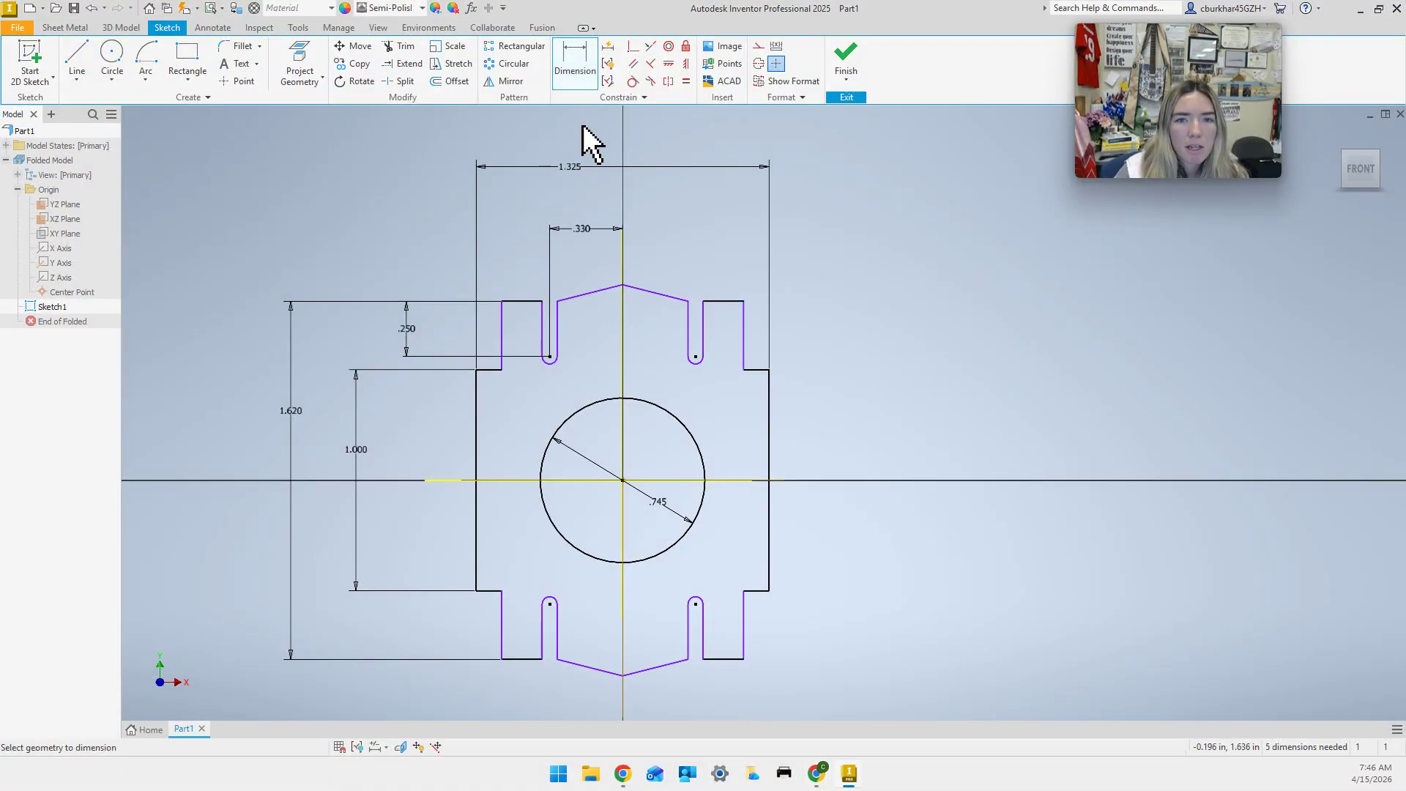
pyautogui.click(543, 344)
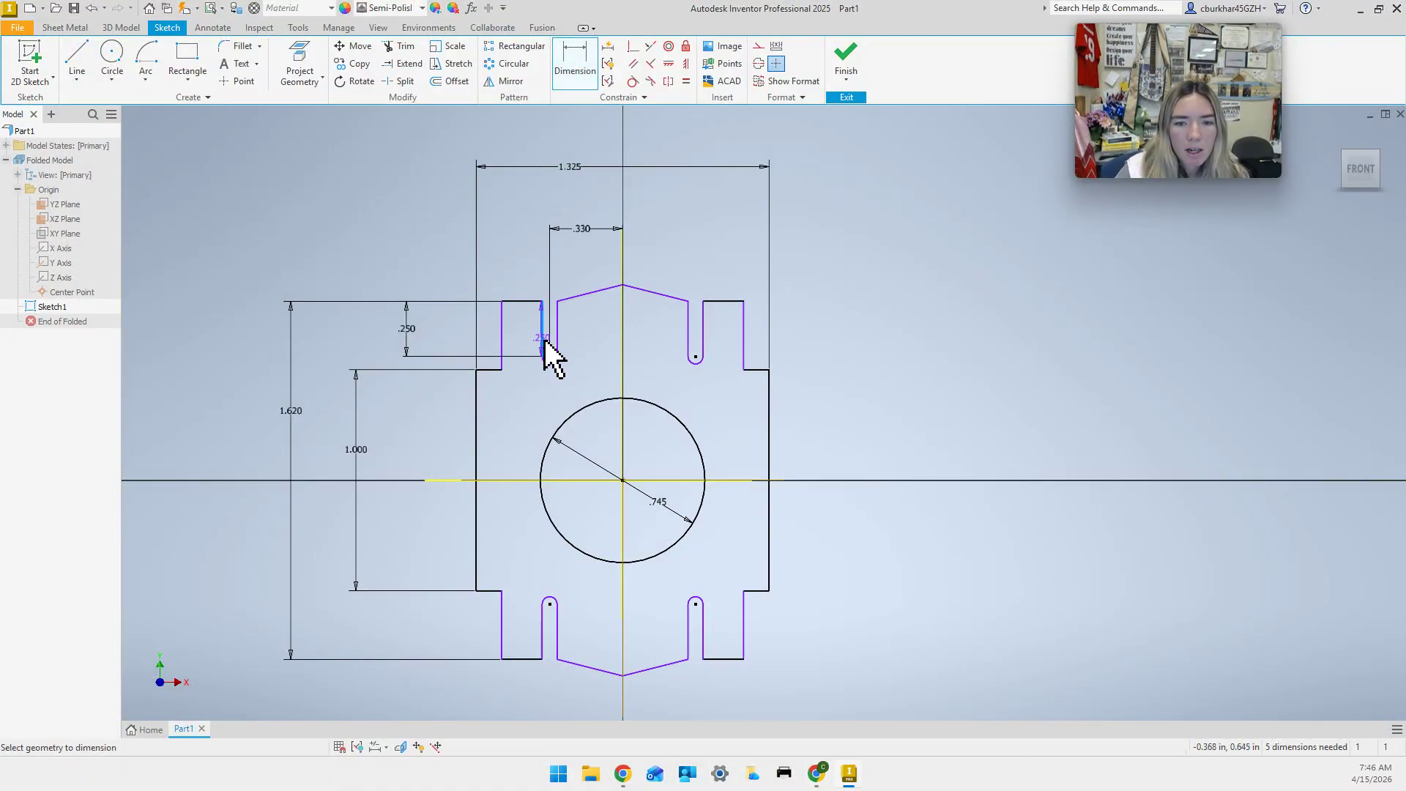
pyautogui.click(558, 344)
pyautogui.click(551, 401)
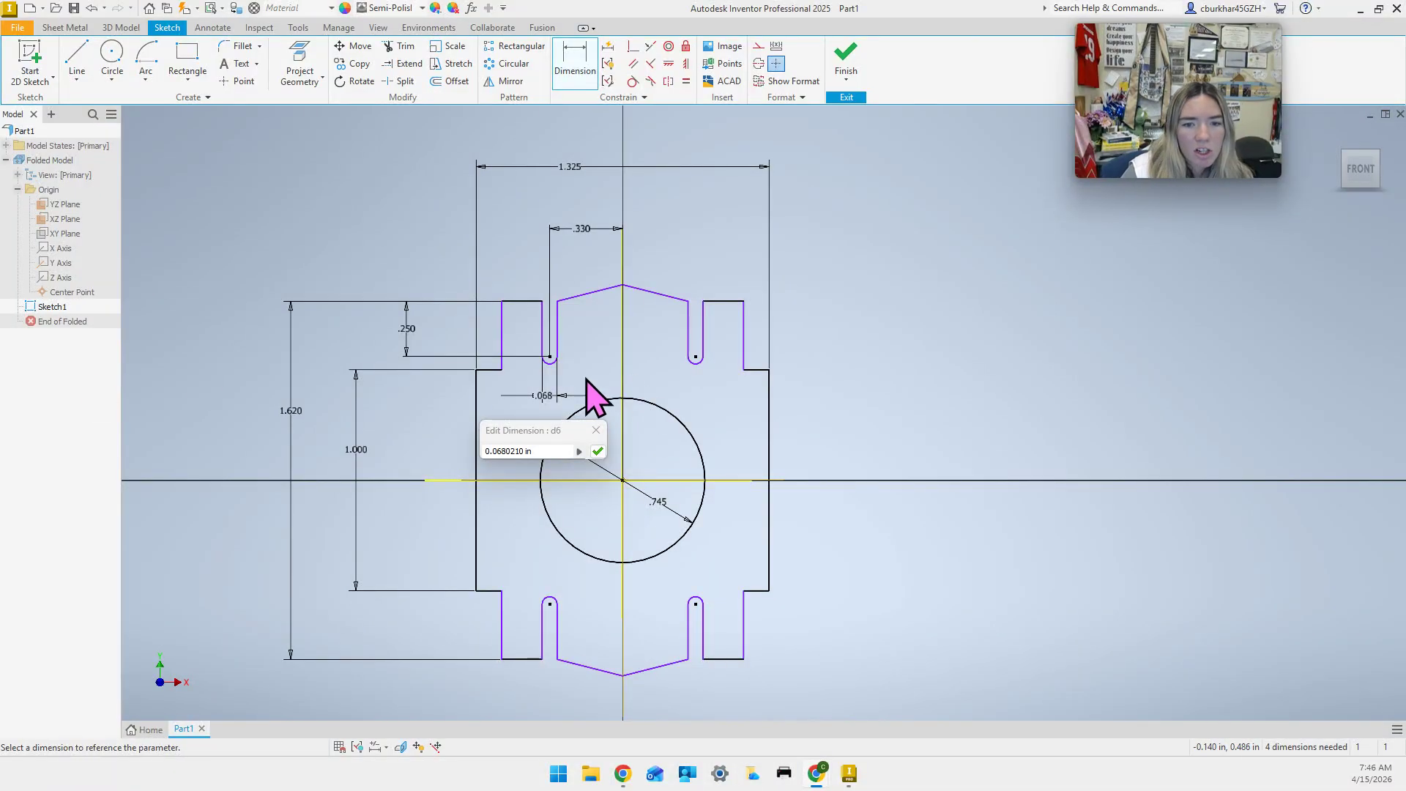
pyautogui.click(539, 450)
pyautogui.write('.')
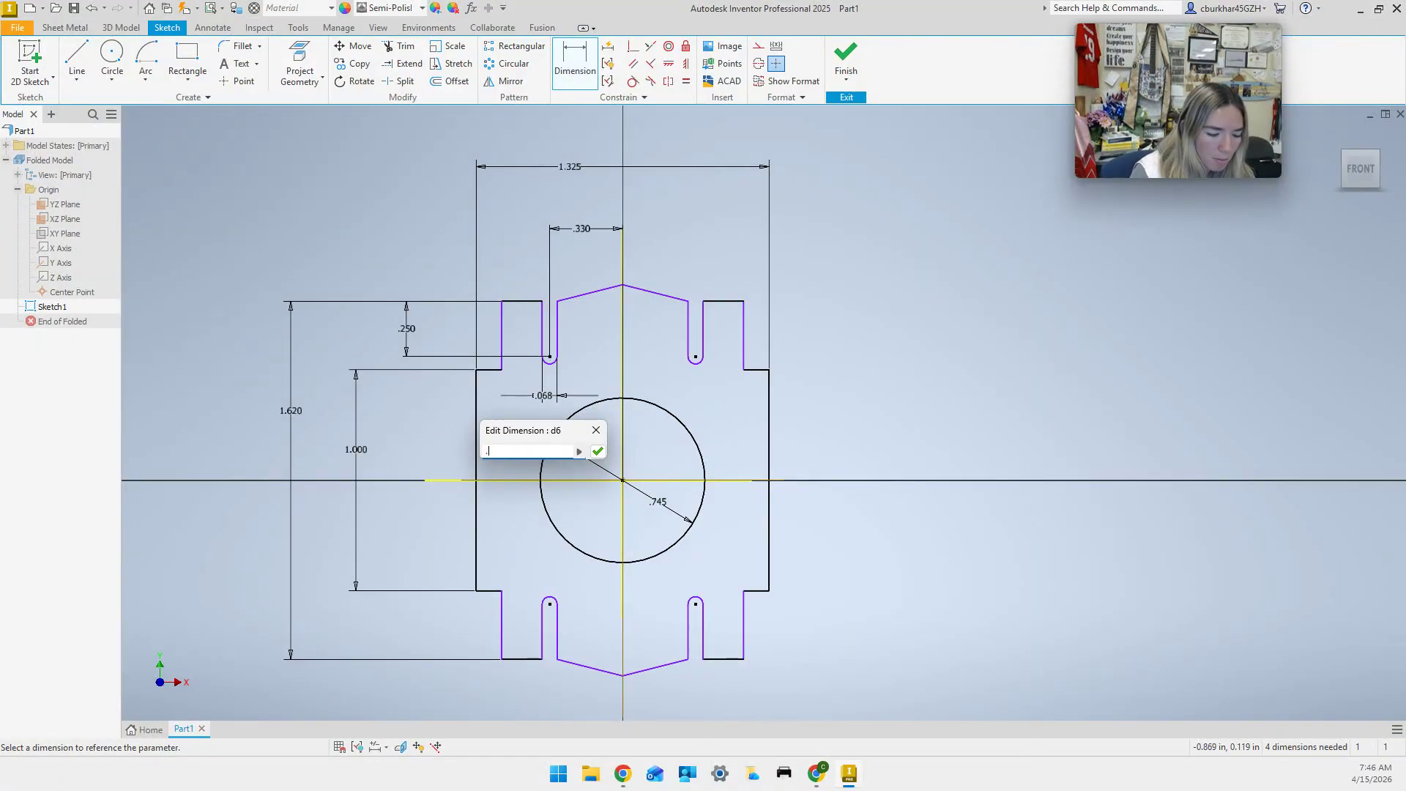
pyautogui.write('125')
pyautogui.press('Return')
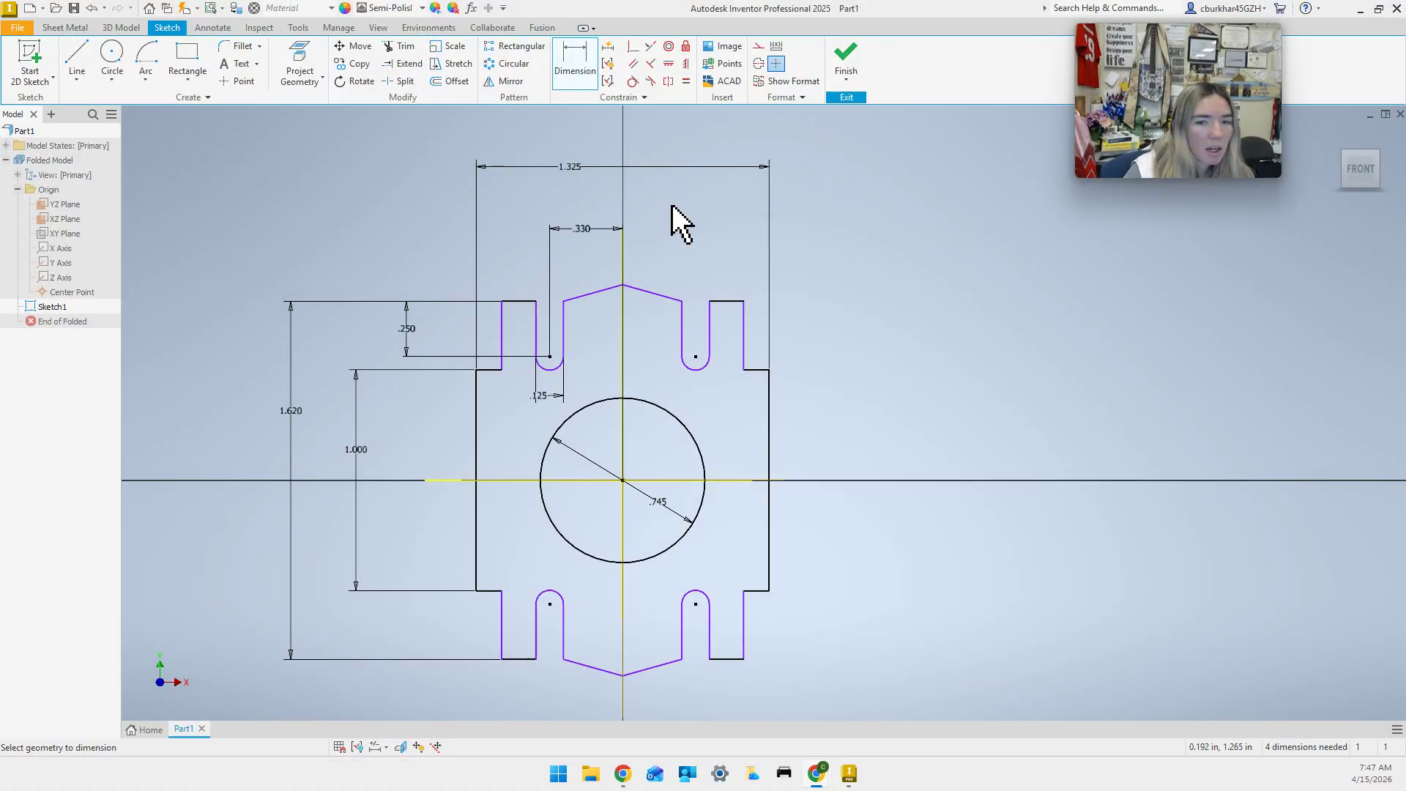
# Change the plate's overall width dimension from 1.325 to 1.508.
pyautogui.click(573, 167)
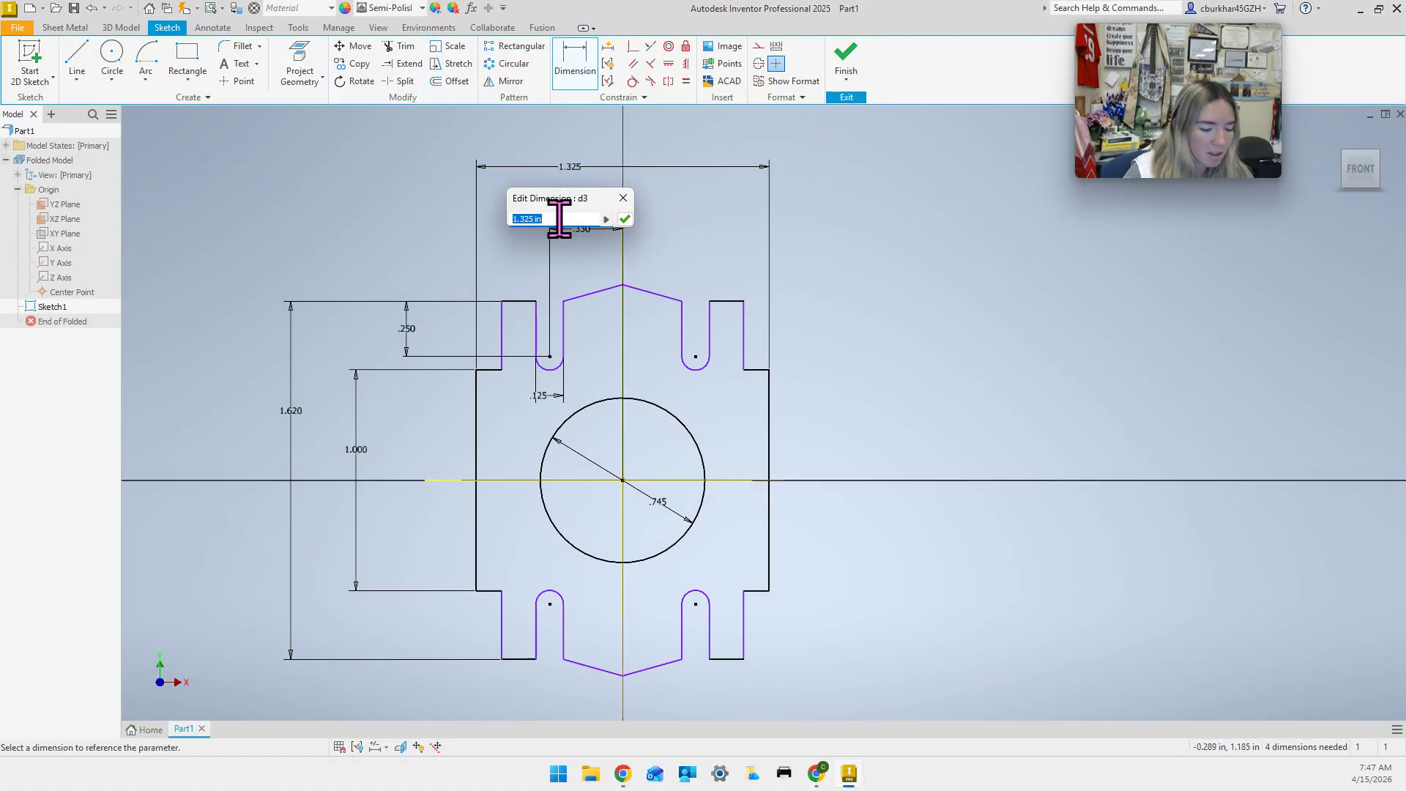
pyautogui.write('1.508')
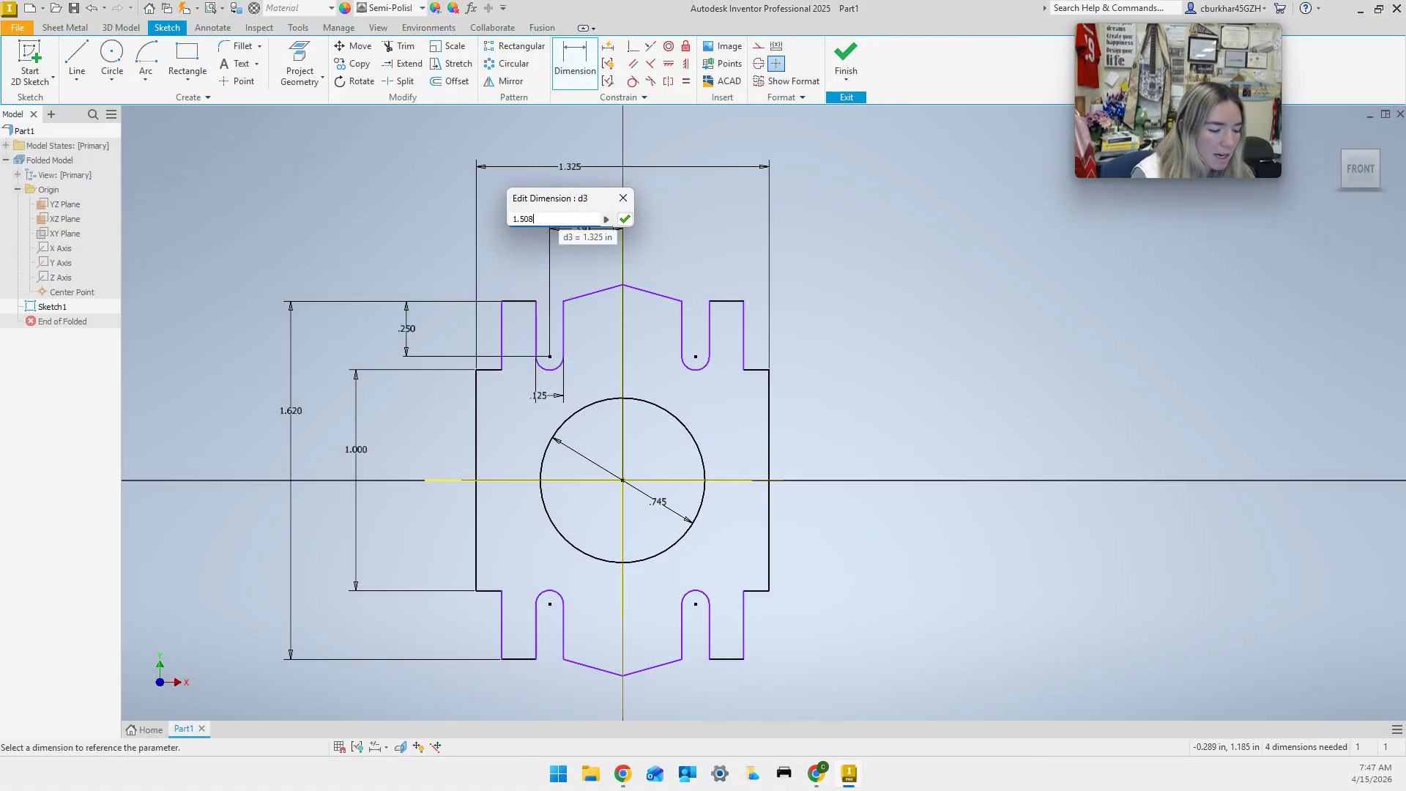
pyautogui.press('Return')
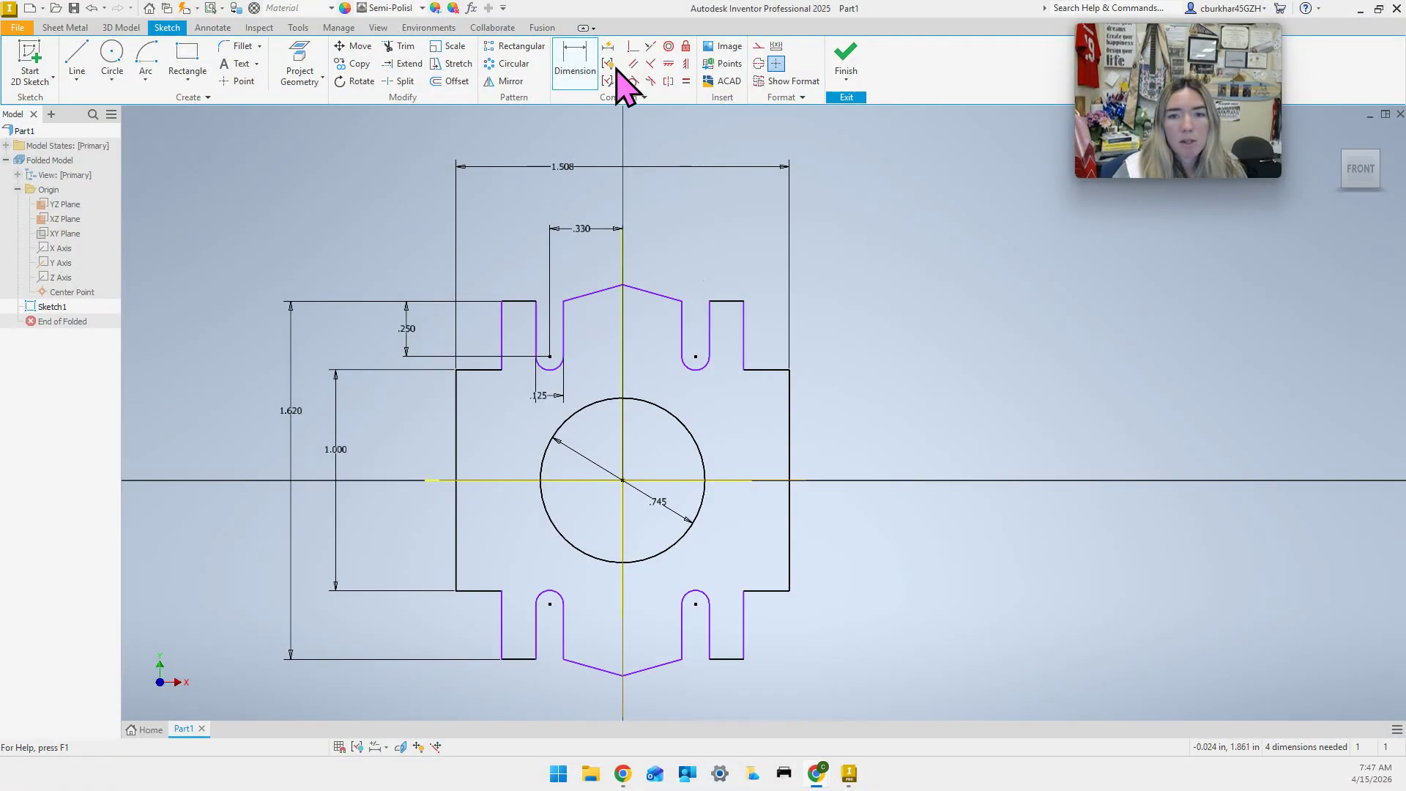
# Dimension the span across the top tabs' outer edges to 1.325.
pyautogui.click(502, 325)
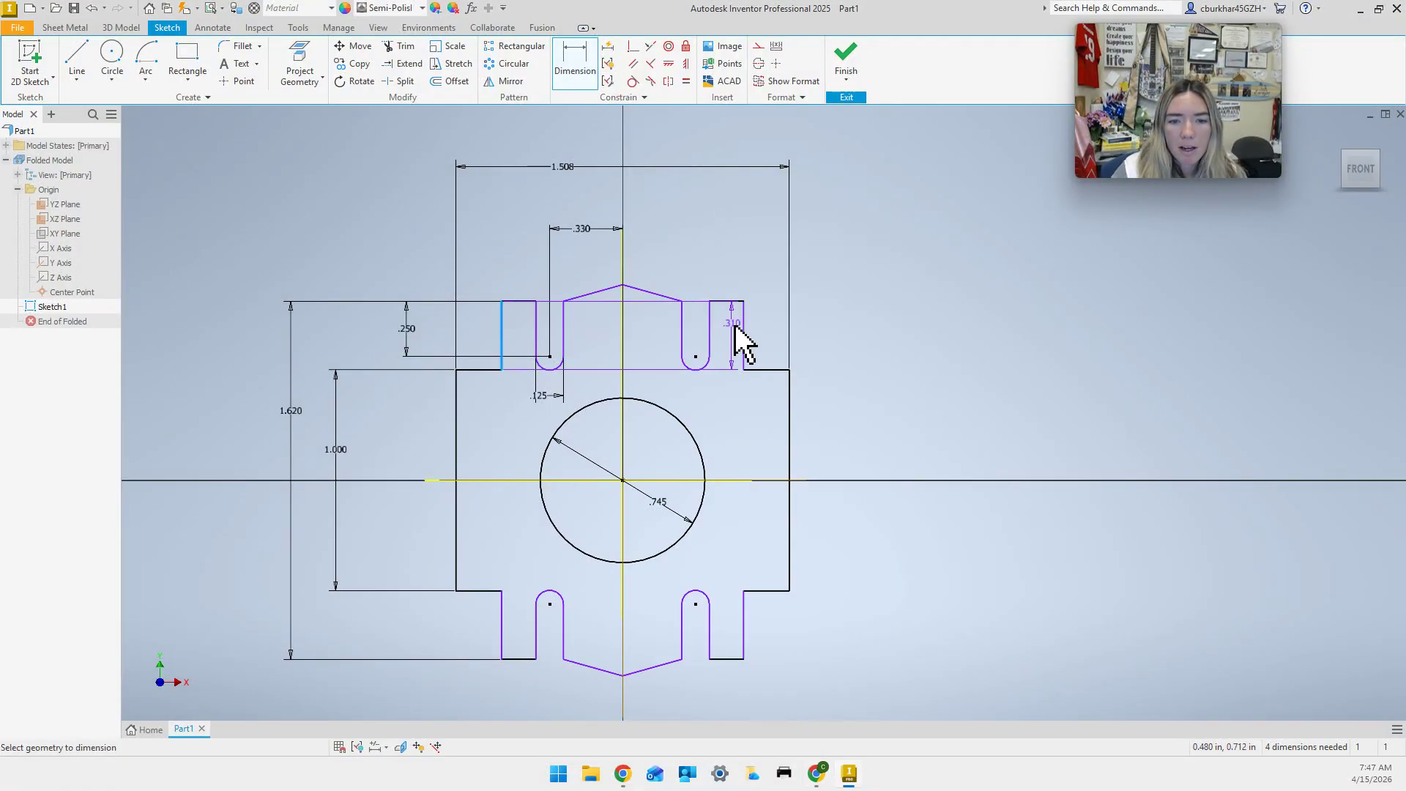
pyautogui.click(744, 335)
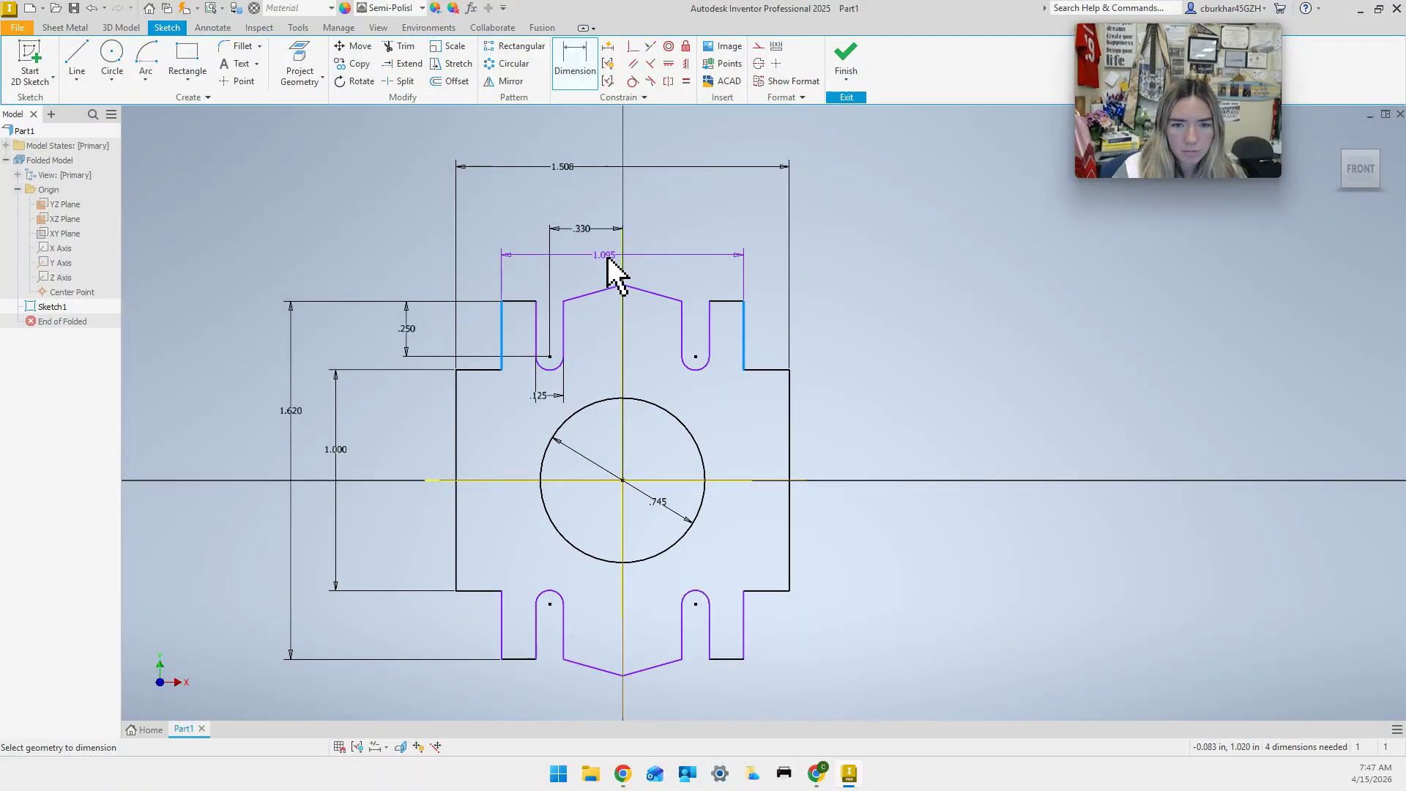
pyautogui.click(592, 256)
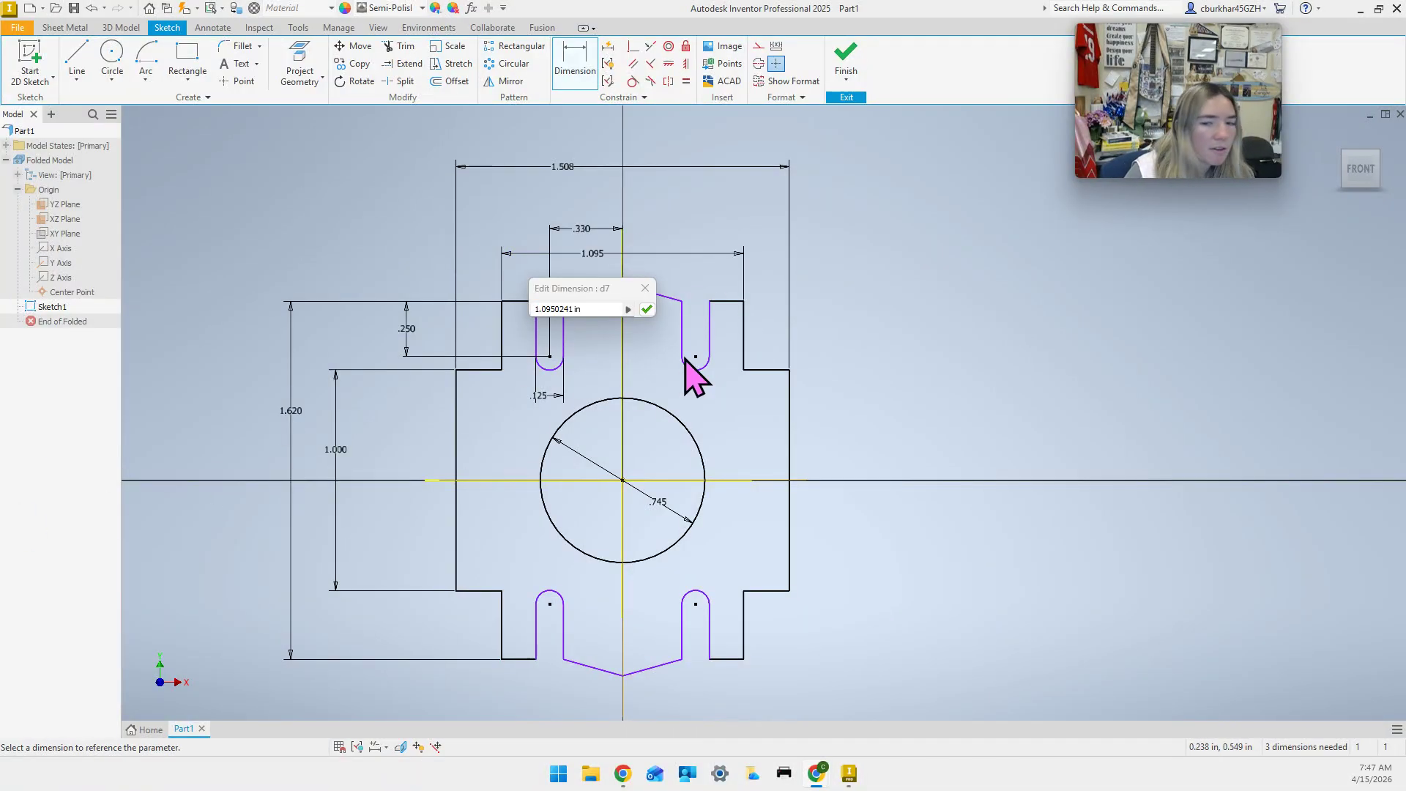
pyautogui.click(635, 312)
pyautogui.write('1.325')
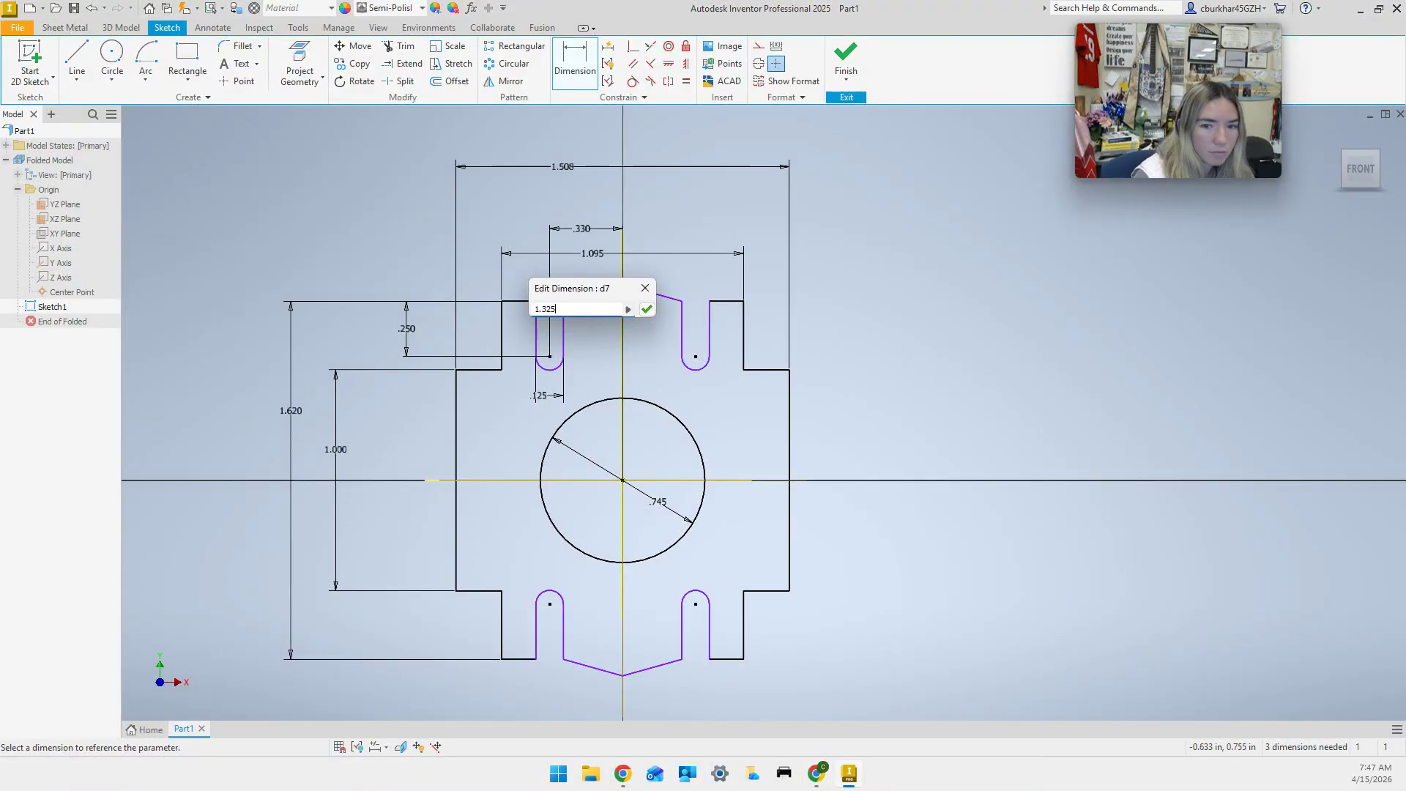
pyautogui.press('Return')
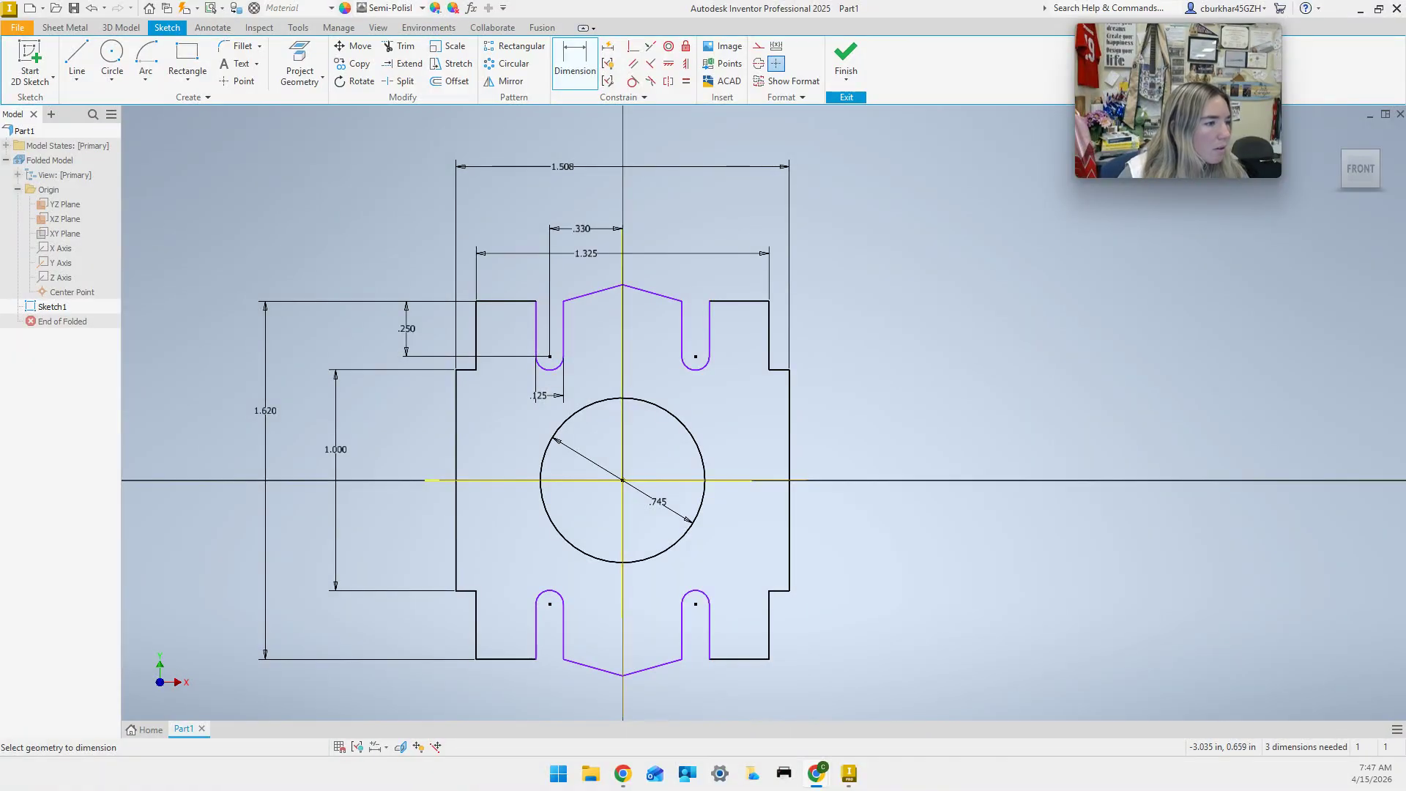
# Dimension the slot's edge-to-arc-centre offset as d6/2 (fx:.063).
pyautogui.click(536, 340)
pyautogui.click(550, 358)
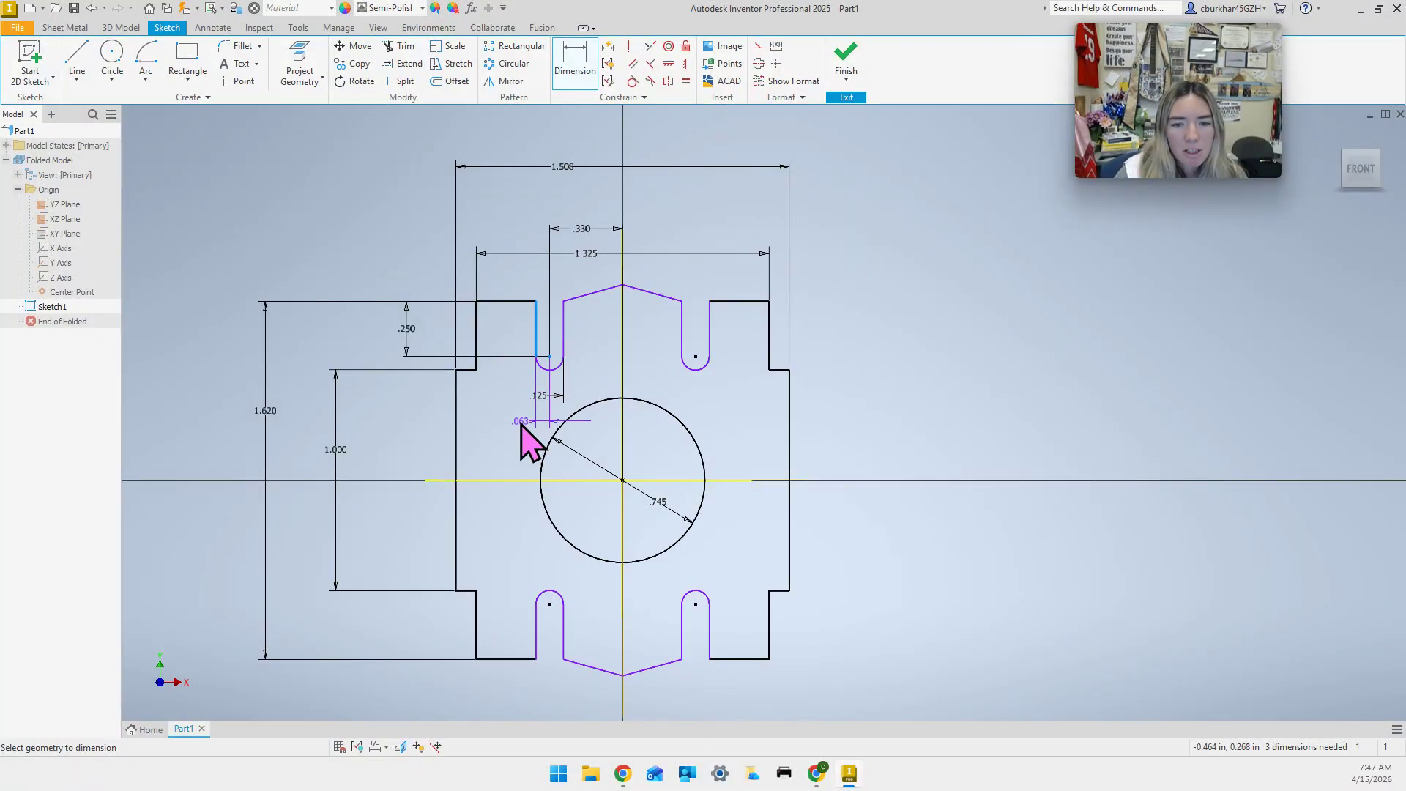
pyautogui.click(521, 472)
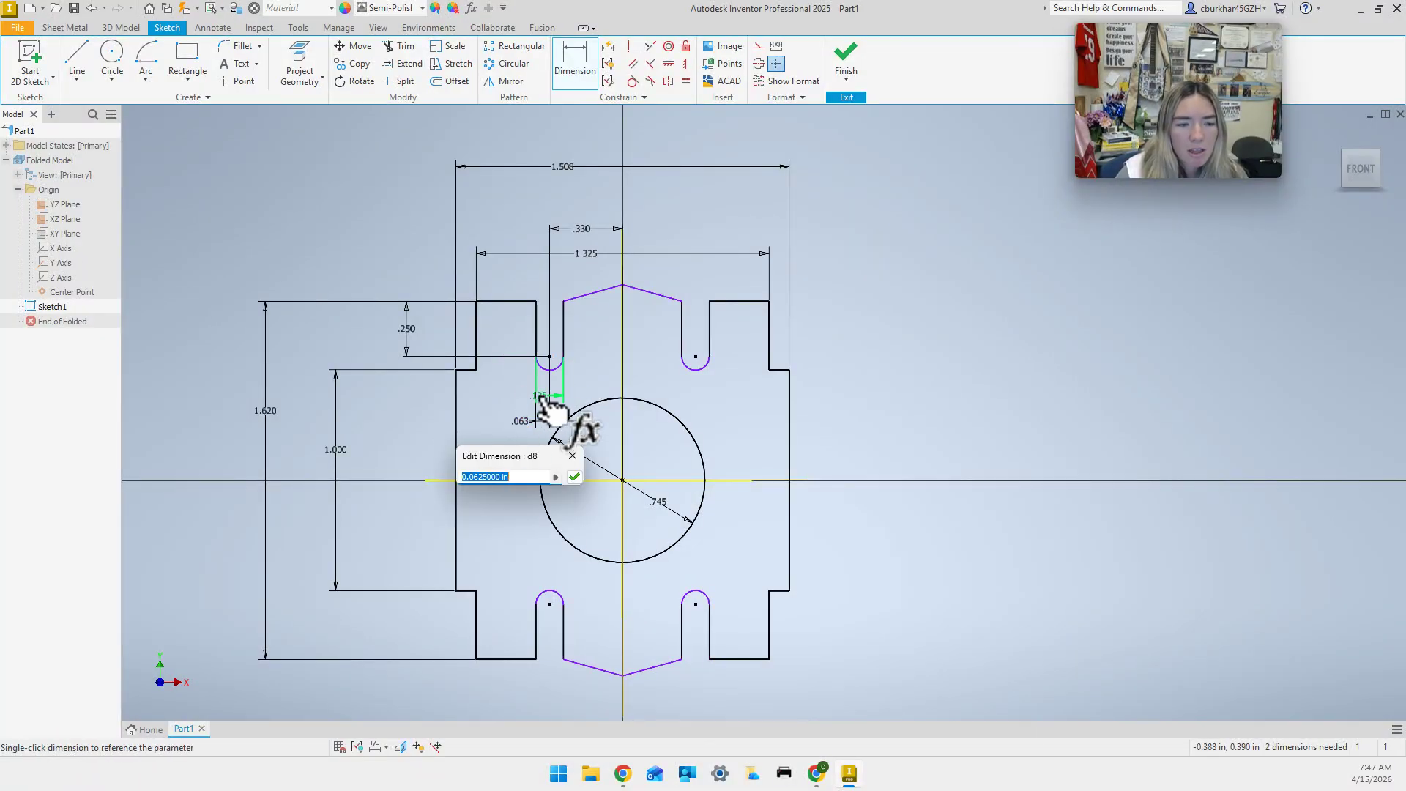
pyautogui.click(540, 402)
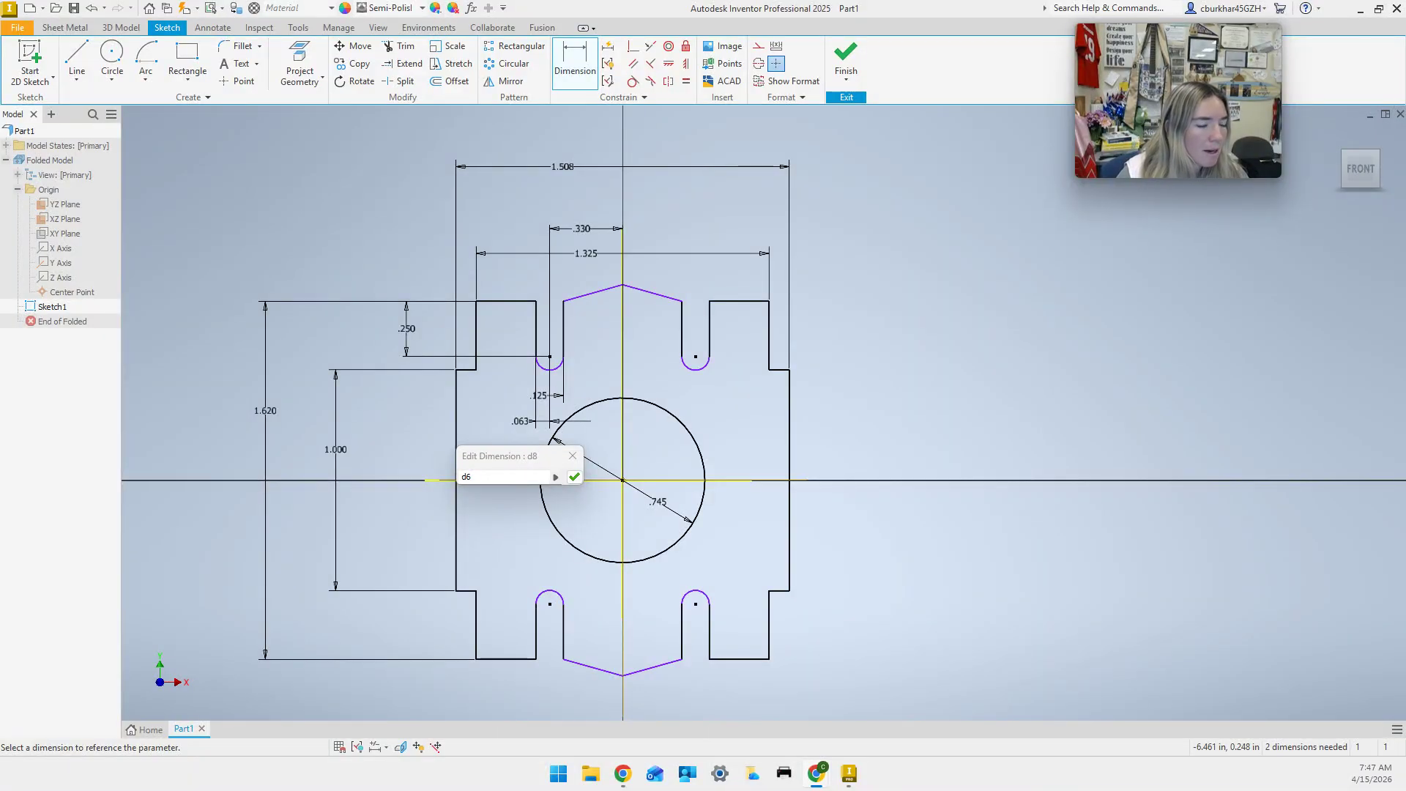
pyautogui.click(485, 478)
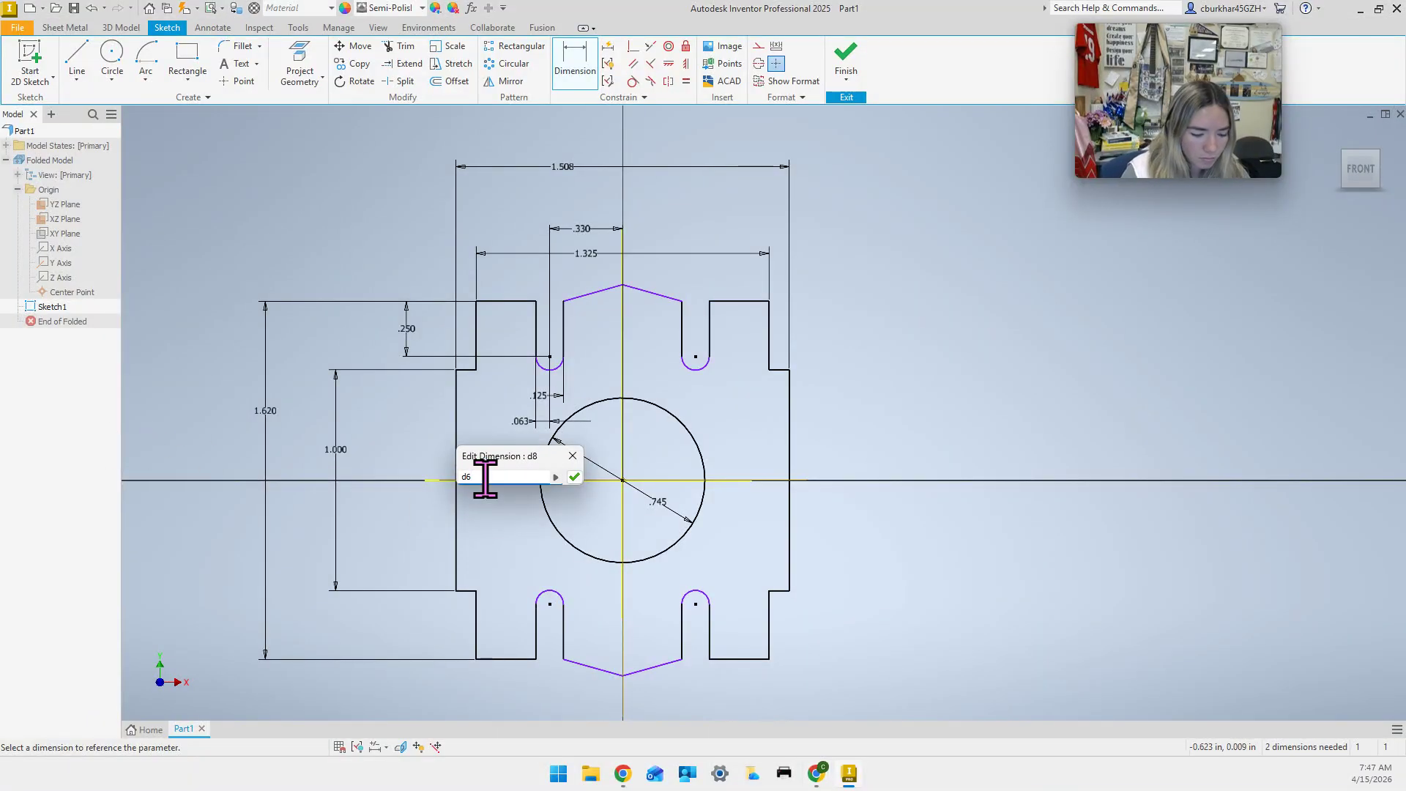
pyautogui.write('/2')
pyautogui.press('Return')
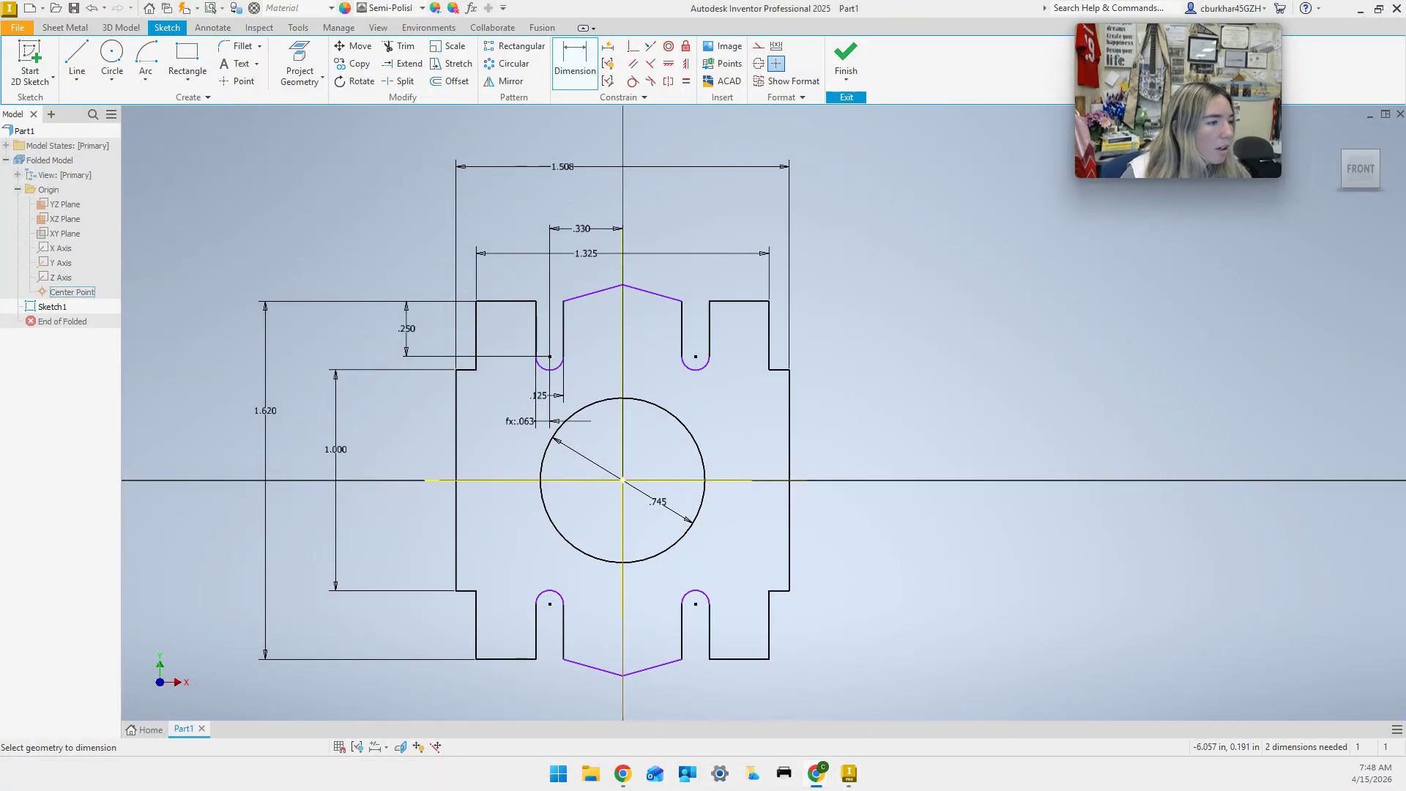
# Dimension the slot's end arc radius as d6/2 (fx:.063).
pyautogui.scroll(-2, 476, 432)
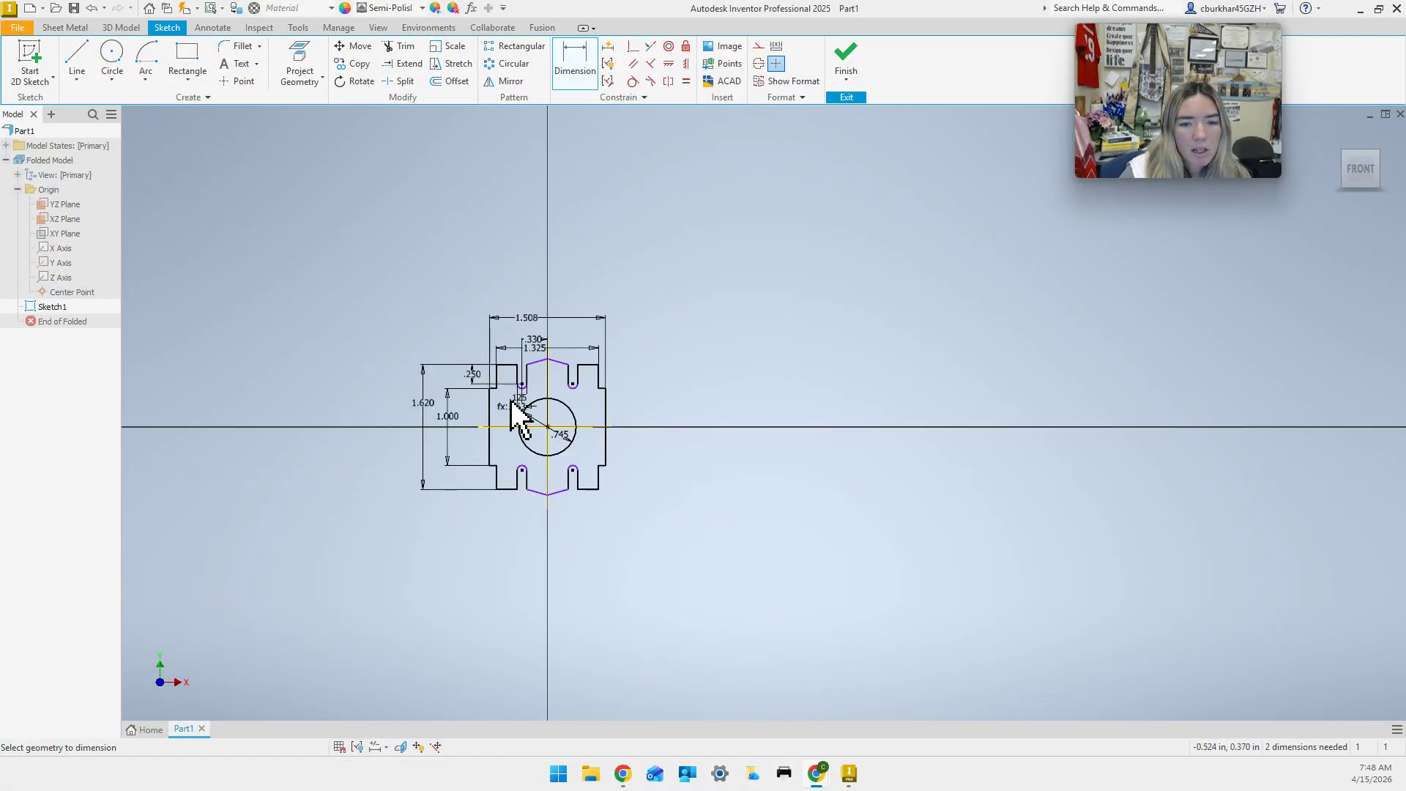
pyautogui.scroll(5, 512, 408)
pyautogui.click(627, 315)
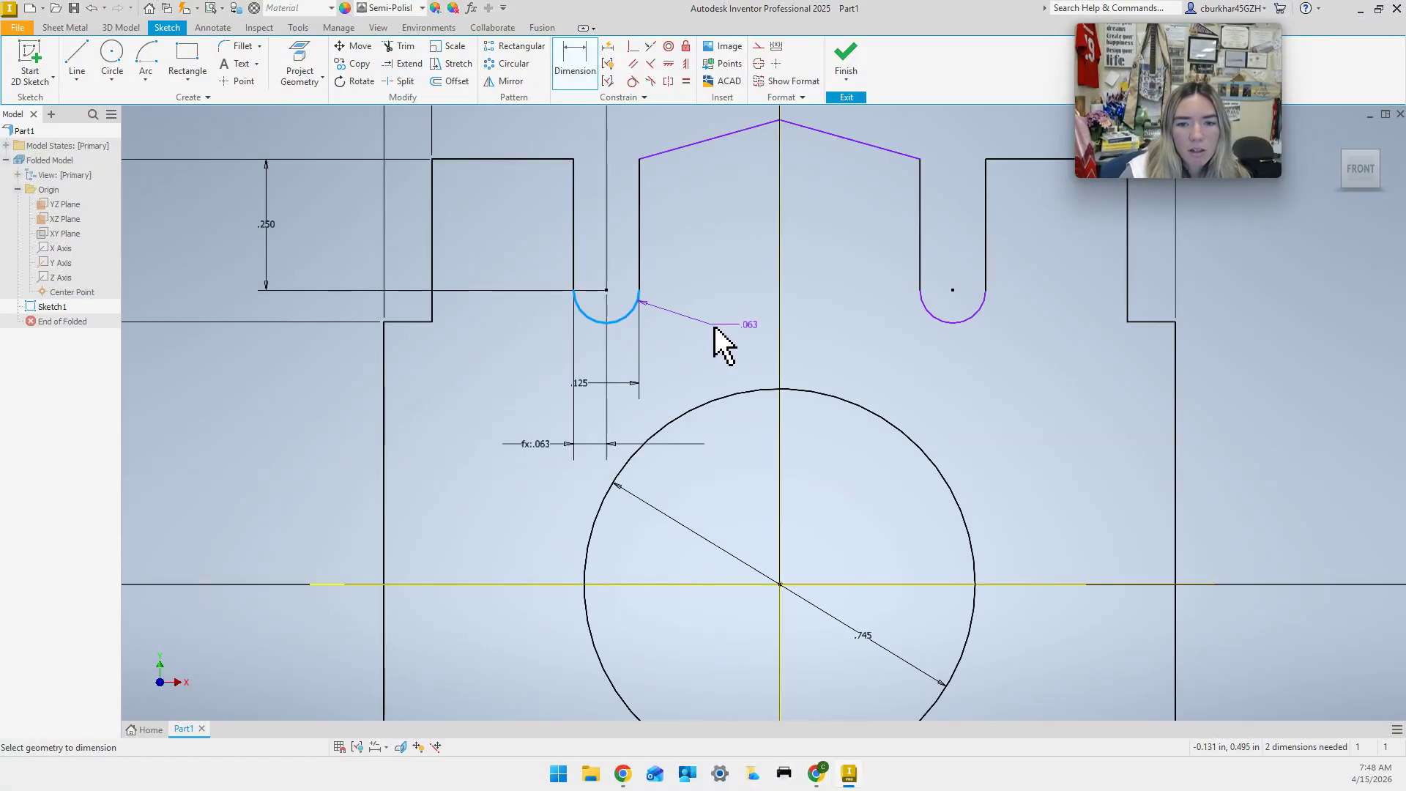
pyautogui.click(703, 358)
pyautogui.click(596, 393)
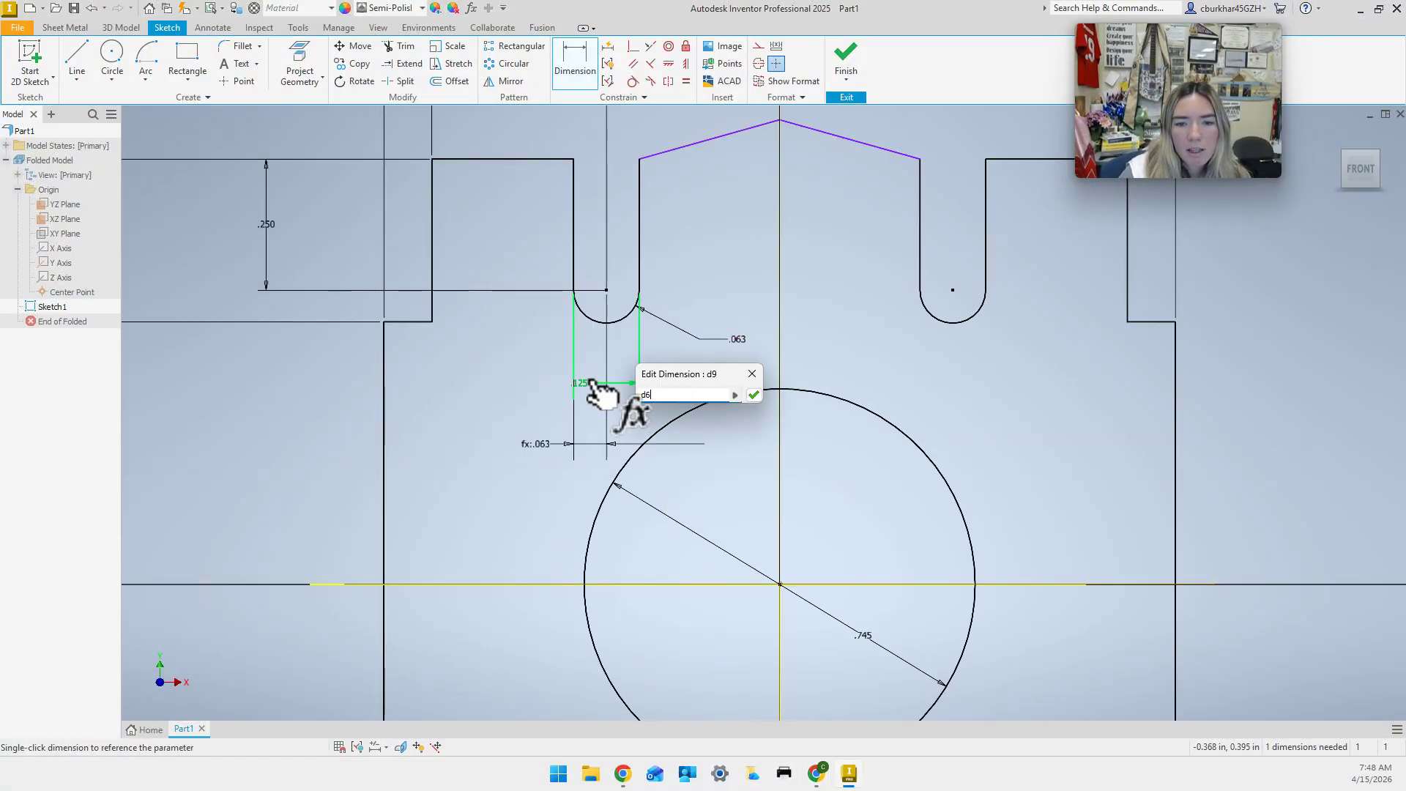
pyautogui.write('/2')
pyautogui.press('Return')
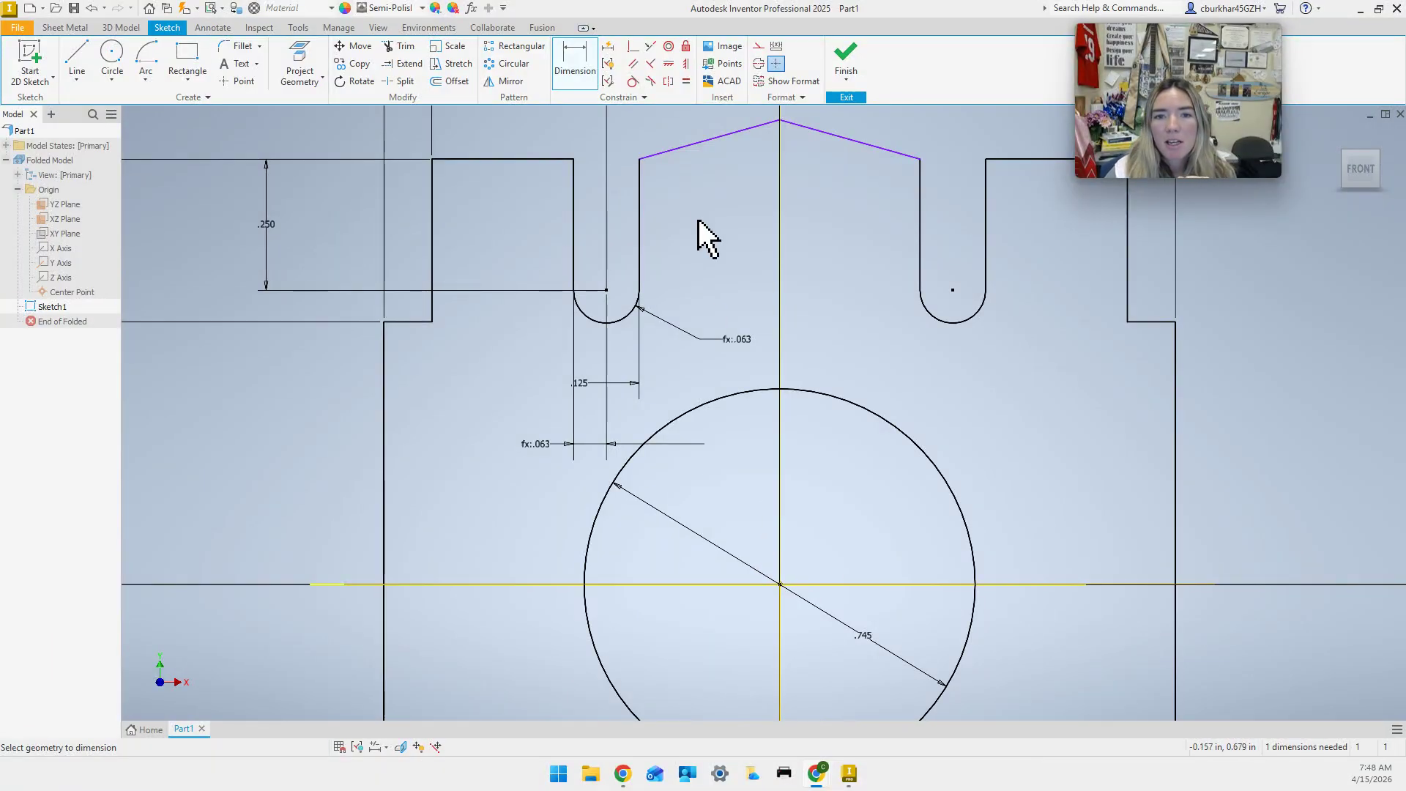
# Make the two slanted top edges collinear so they form one straight line.
pyautogui.click(650, 47)
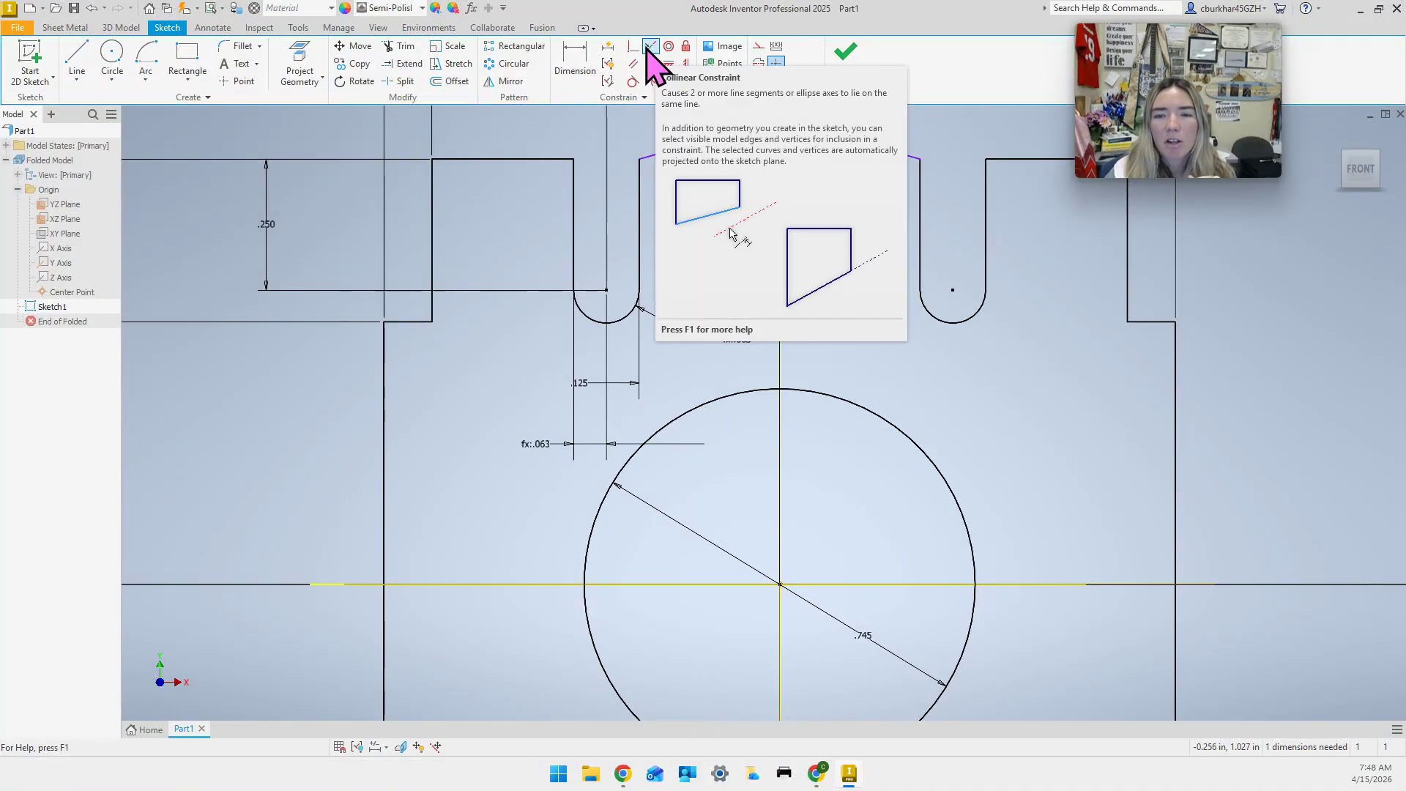
pyautogui.click(697, 150)
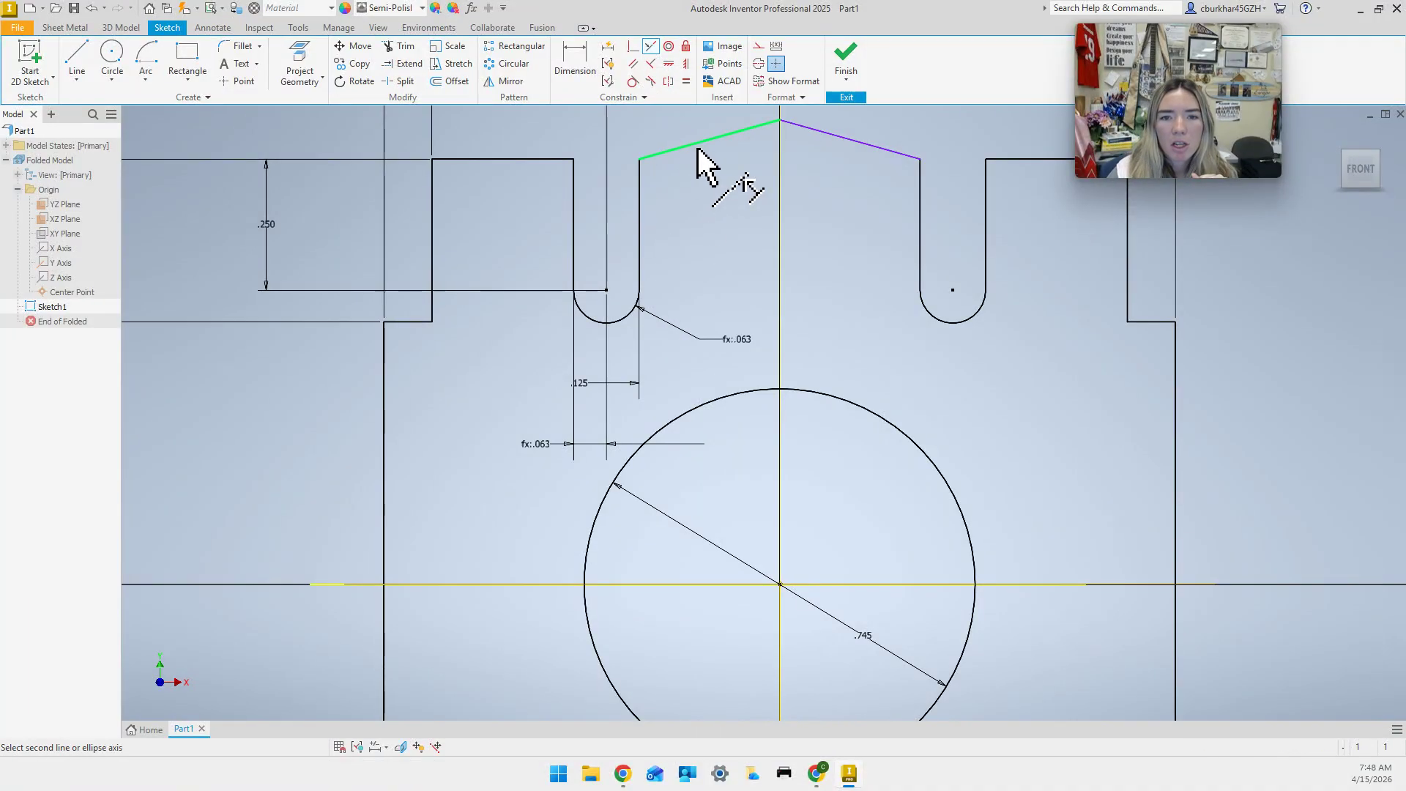
pyautogui.click(529, 160)
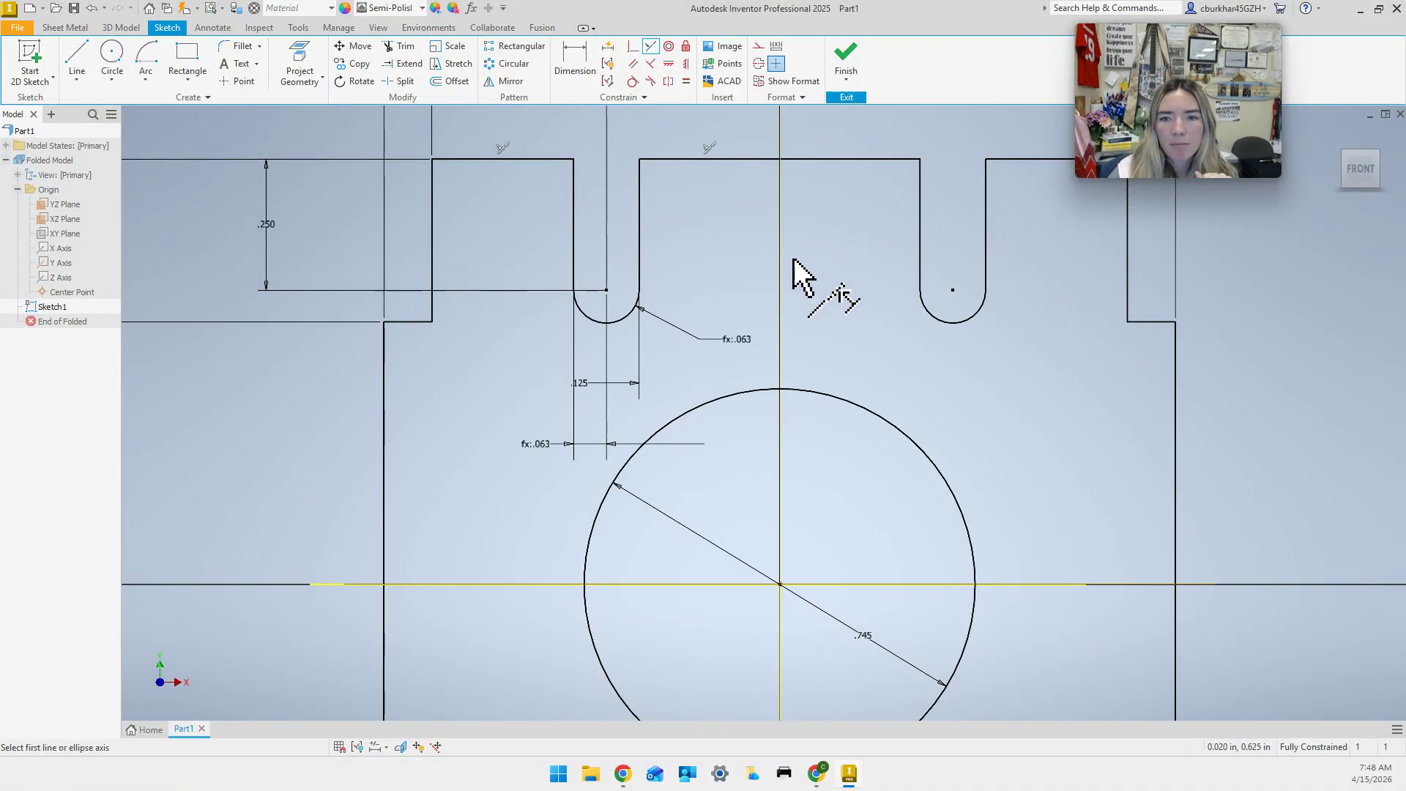
# Review the fully constrained sketch around the upper slots, then finish Sketch1.
pyautogui.scroll(2, 790, 267)
pyautogui.scroll(4, 816, 161)
pyautogui.scroll(-2, 799, 330)
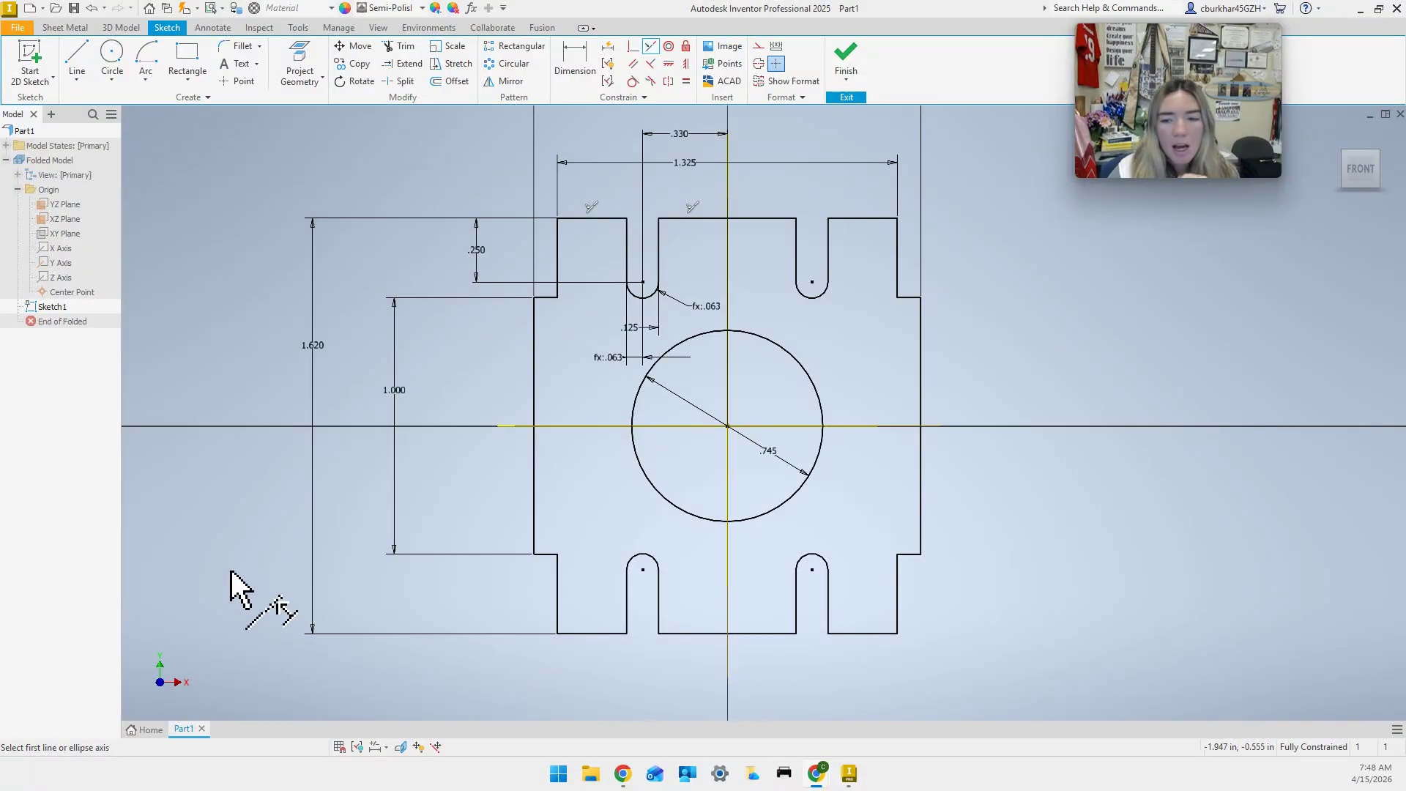
pyautogui.scroll(3, 599, 322)
pyautogui.moveTo(595, 349); pyautogui.dragTo(728, 204, button='middle')
pyautogui.moveTo(673, 387)
pyautogui.mouseDown(button='middle')
pyautogui.moveTo(826, 283)
pyautogui.moveTo(824, 523)
pyautogui.mouseUp(button='middle')
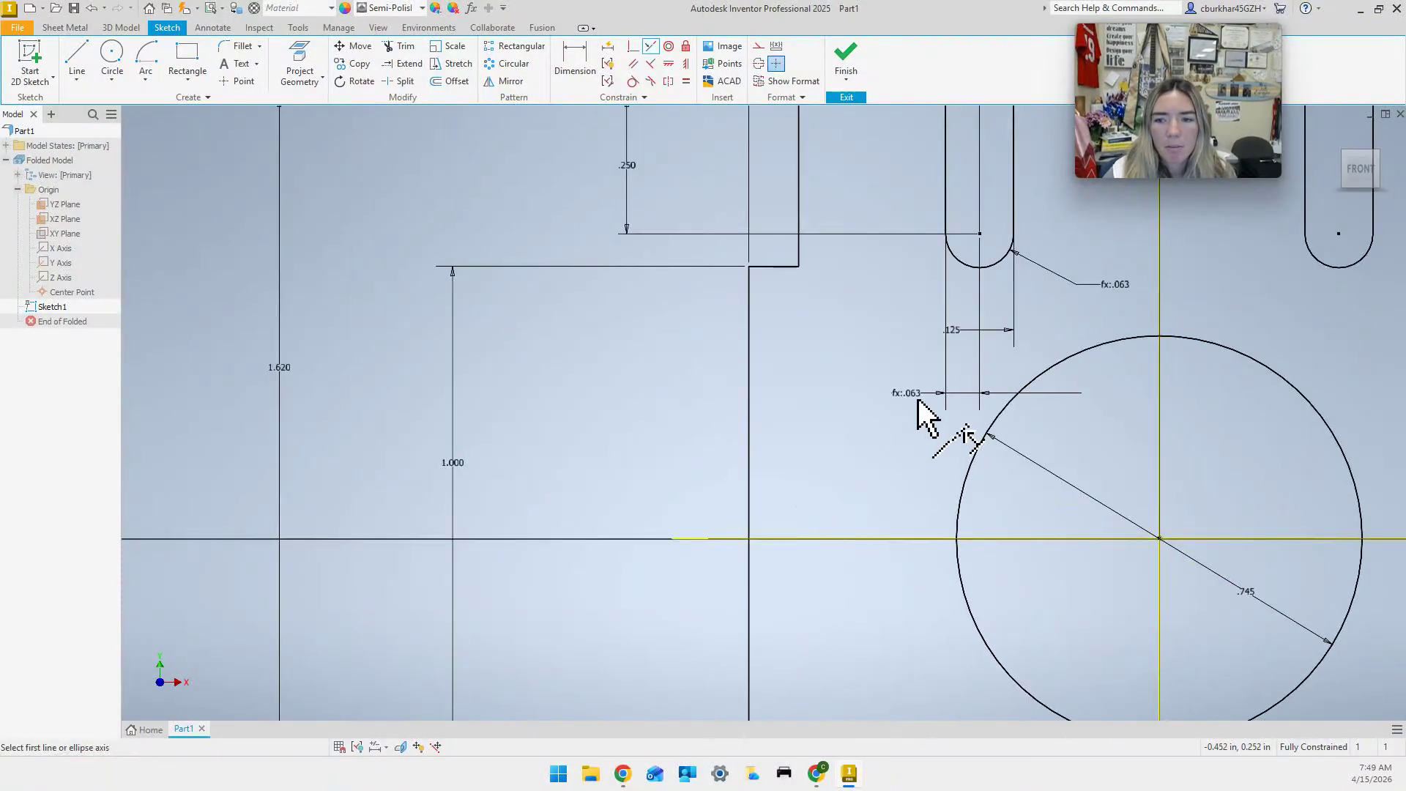
pyautogui.moveTo(919, 440); pyautogui.dragTo(813, 586, button='middle')
pyautogui.moveTo(772, 490)
pyautogui.mouseDown(button='middle')
pyautogui.moveTo(712, 533)
pyautogui.moveTo(539, 552)
pyautogui.moveTo(577, 463)
pyautogui.moveTo(582, 367)
pyautogui.moveTo(575, 476)
pyautogui.mouseUp(button='middle')
pyautogui.scroll(-2, 564, 524)
pyautogui.scroll(-3, 584, 369)
pyautogui.click(851, 52)
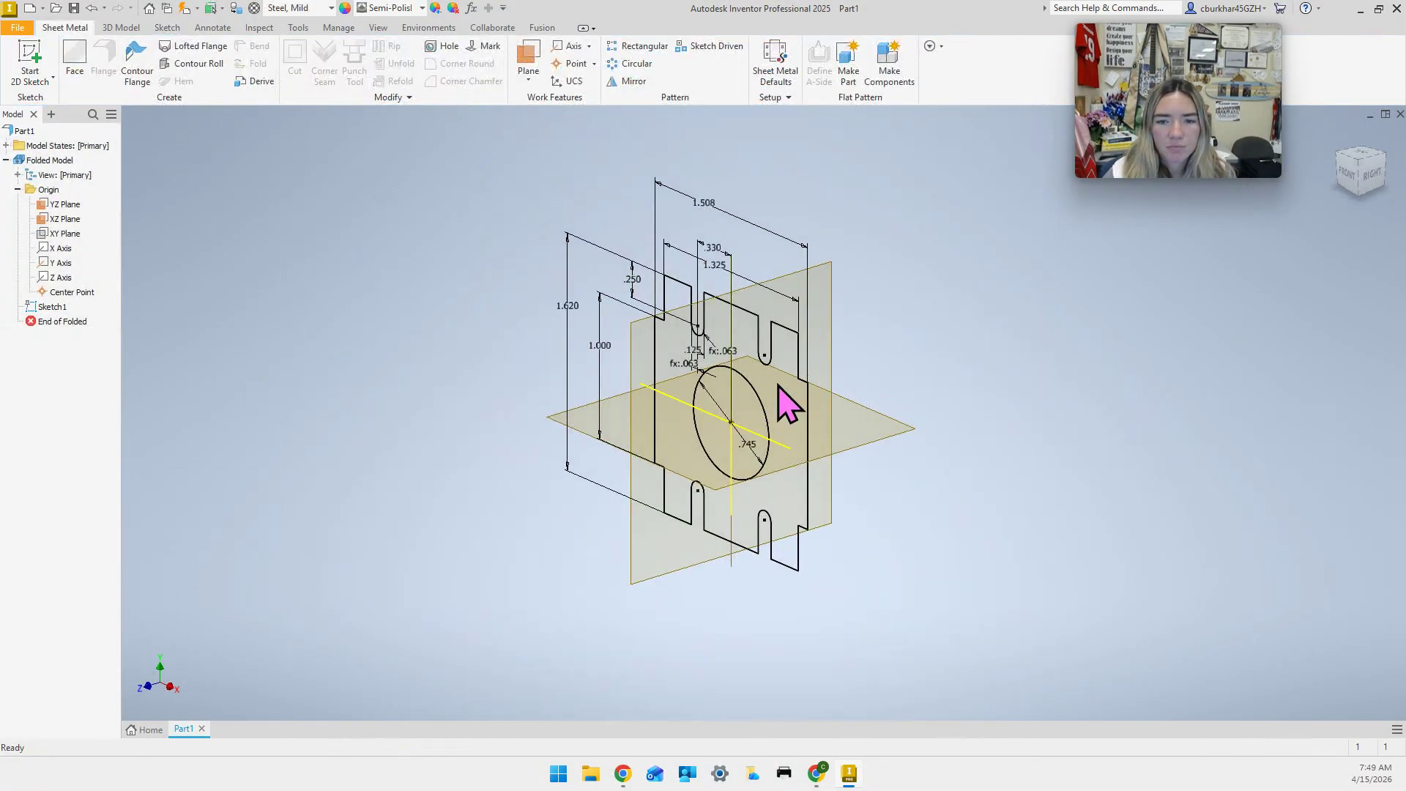
# Create Face1 from the four Sketch1 profiles with the default 16 Gauge Mild Steel rule.
pyautogui.scroll(3, 784, 402)
pyautogui.scroll(-3, 784, 402)
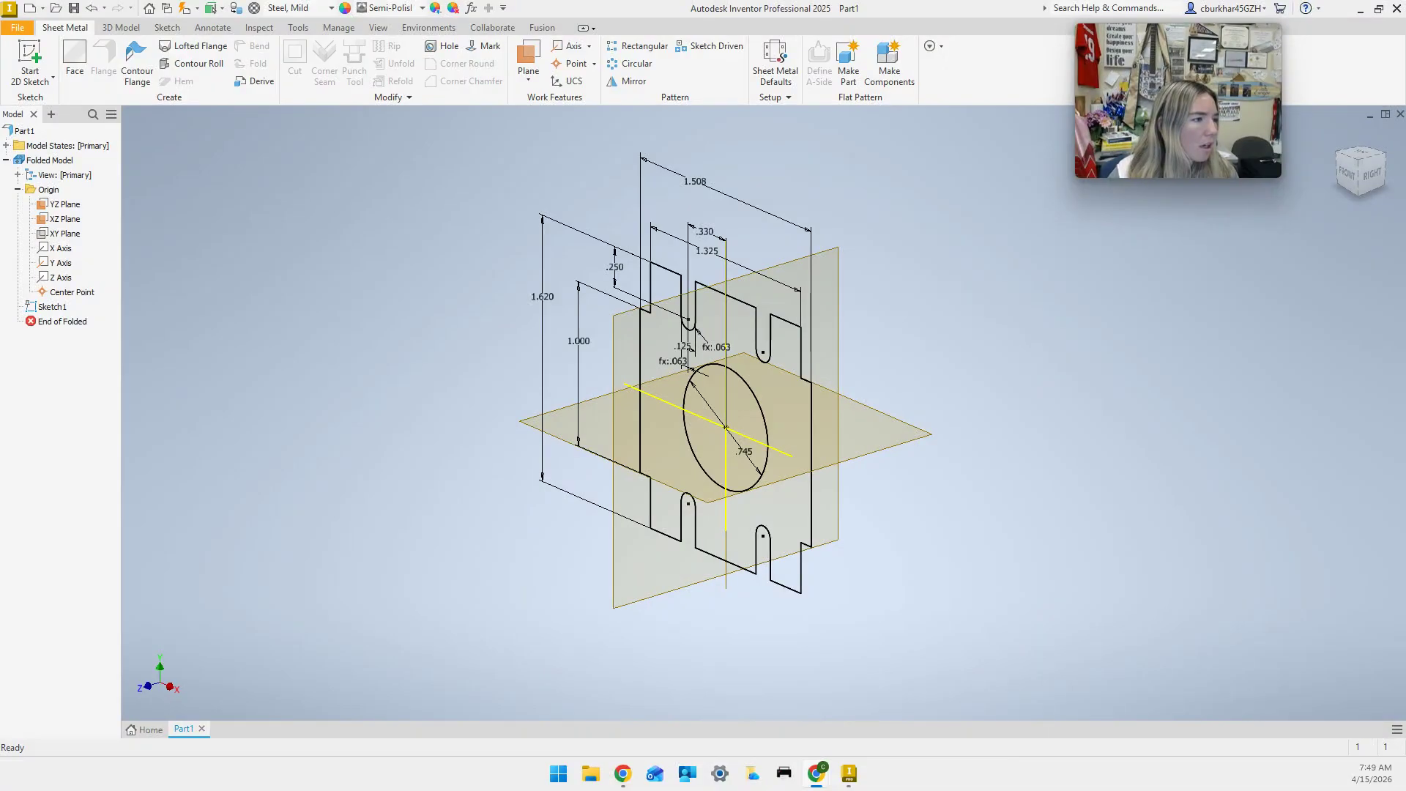
pyautogui.click(76, 64)
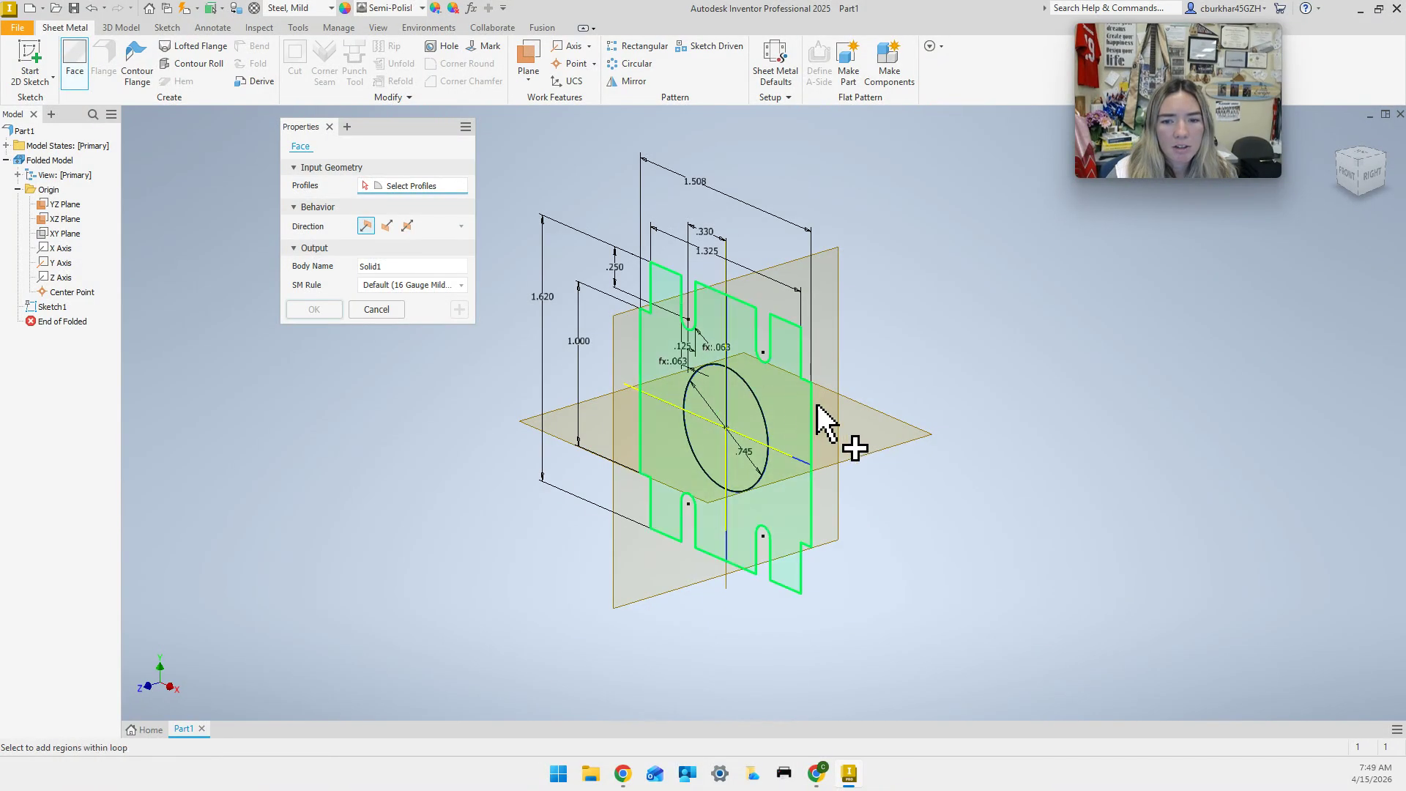
pyautogui.click(791, 437)
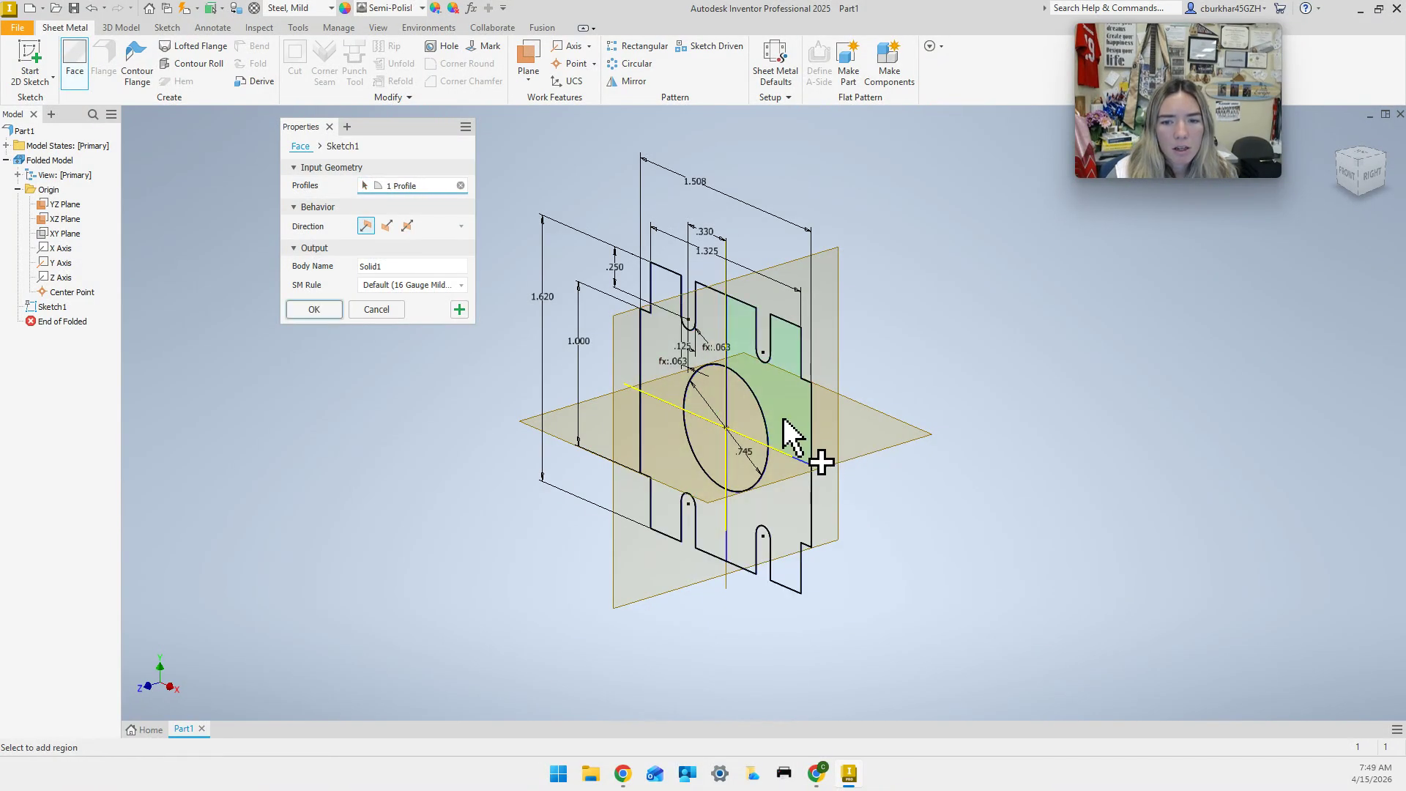
pyautogui.click(665, 383)
pyautogui.click(664, 450)
pyautogui.click(754, 531)
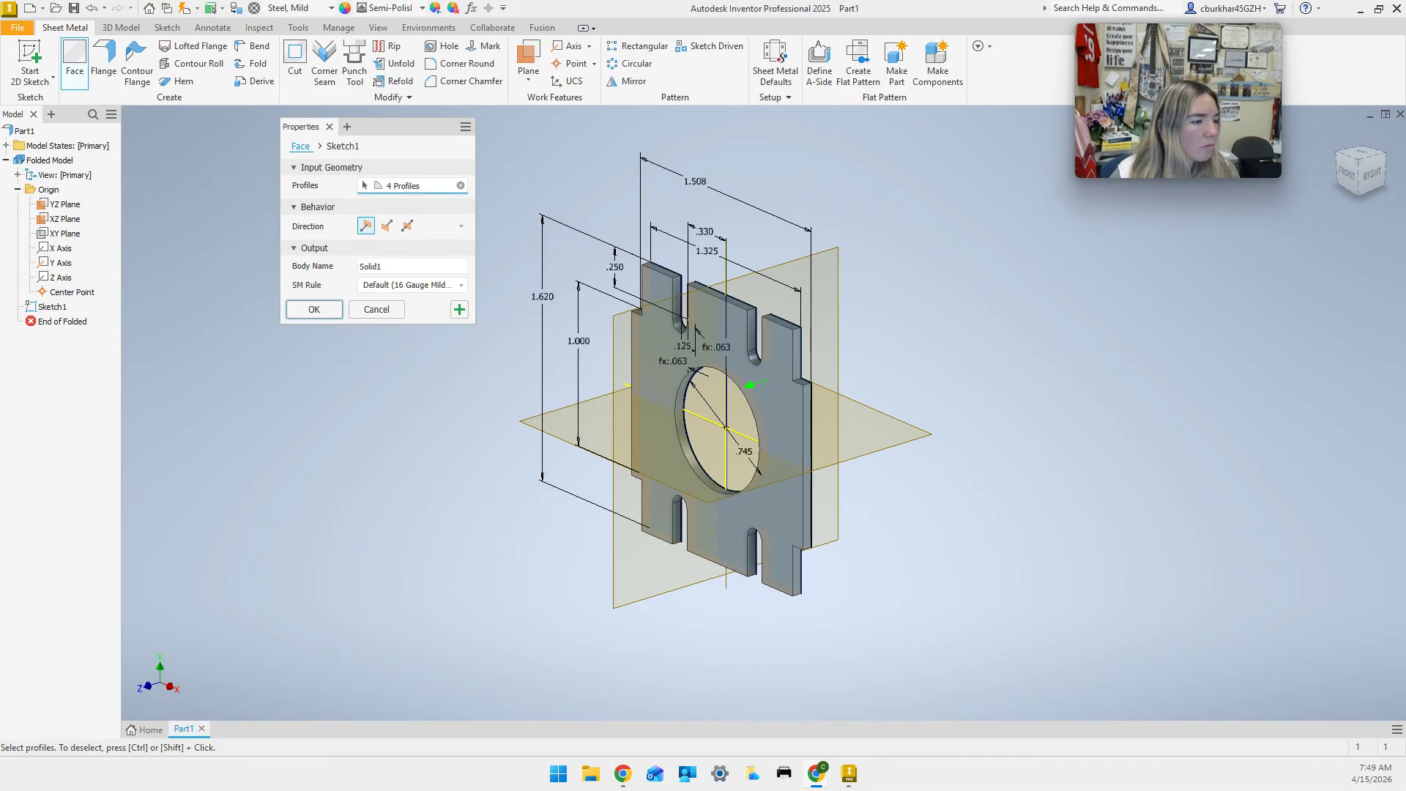
pyautogui.click(448, 284)
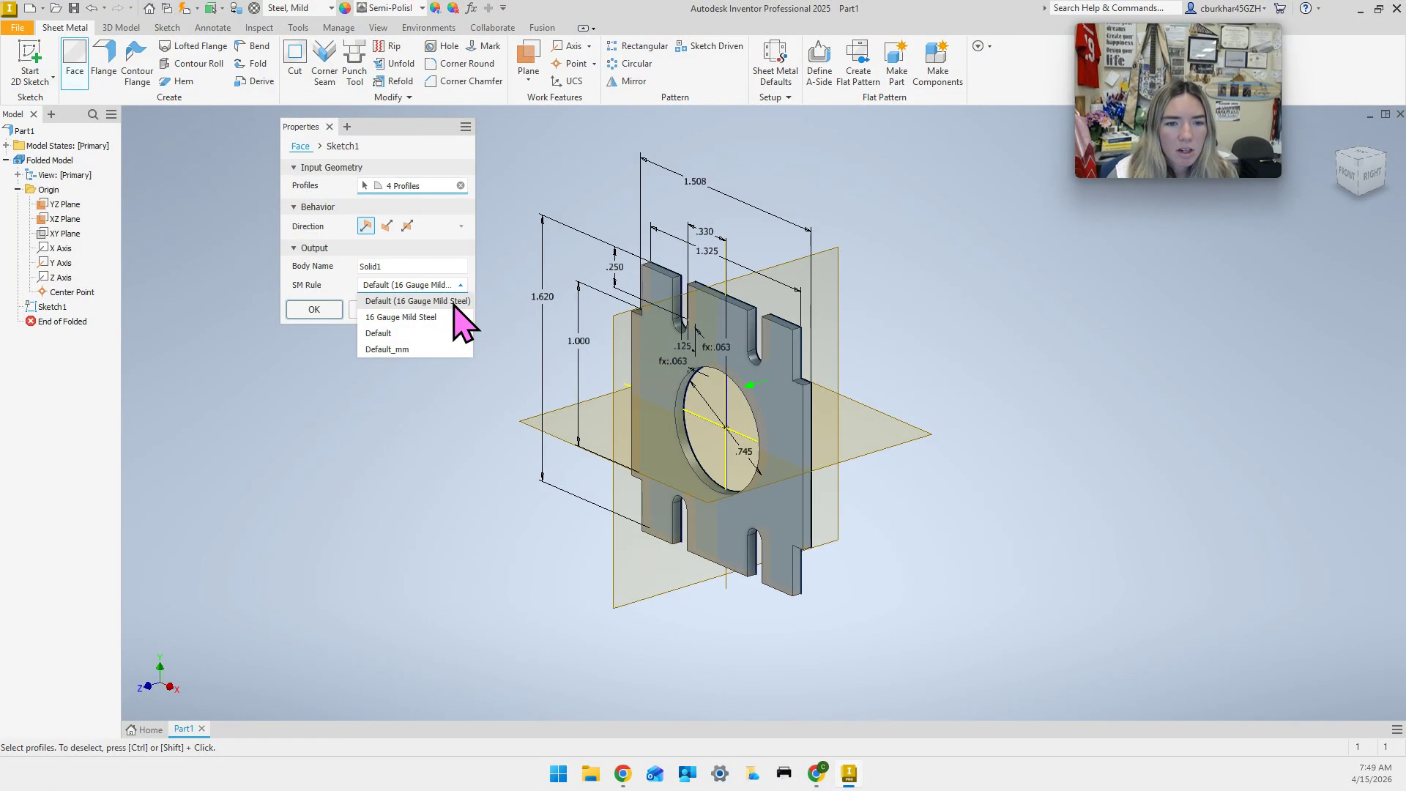
pyautogui.click(453, 302)
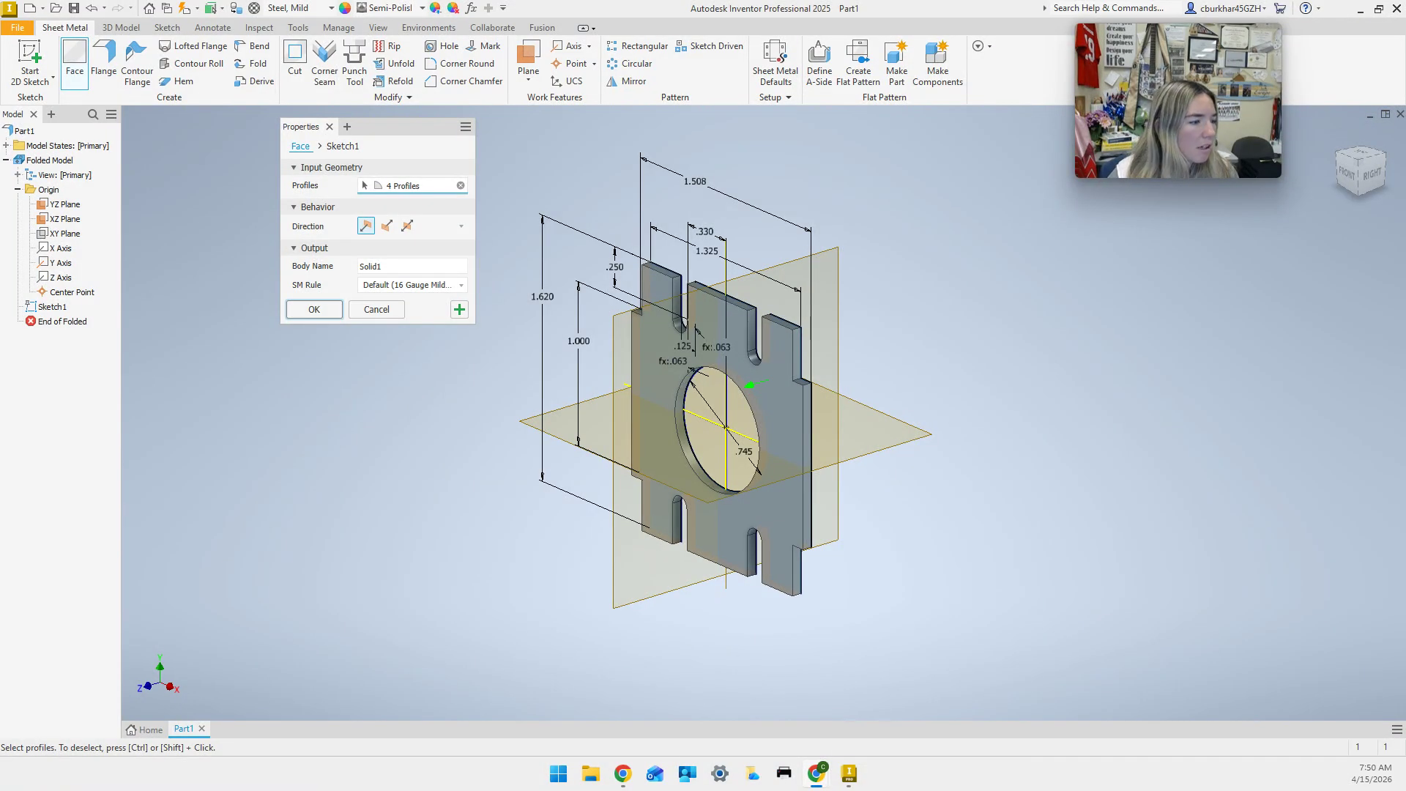
pyautogui.click(312, 309)
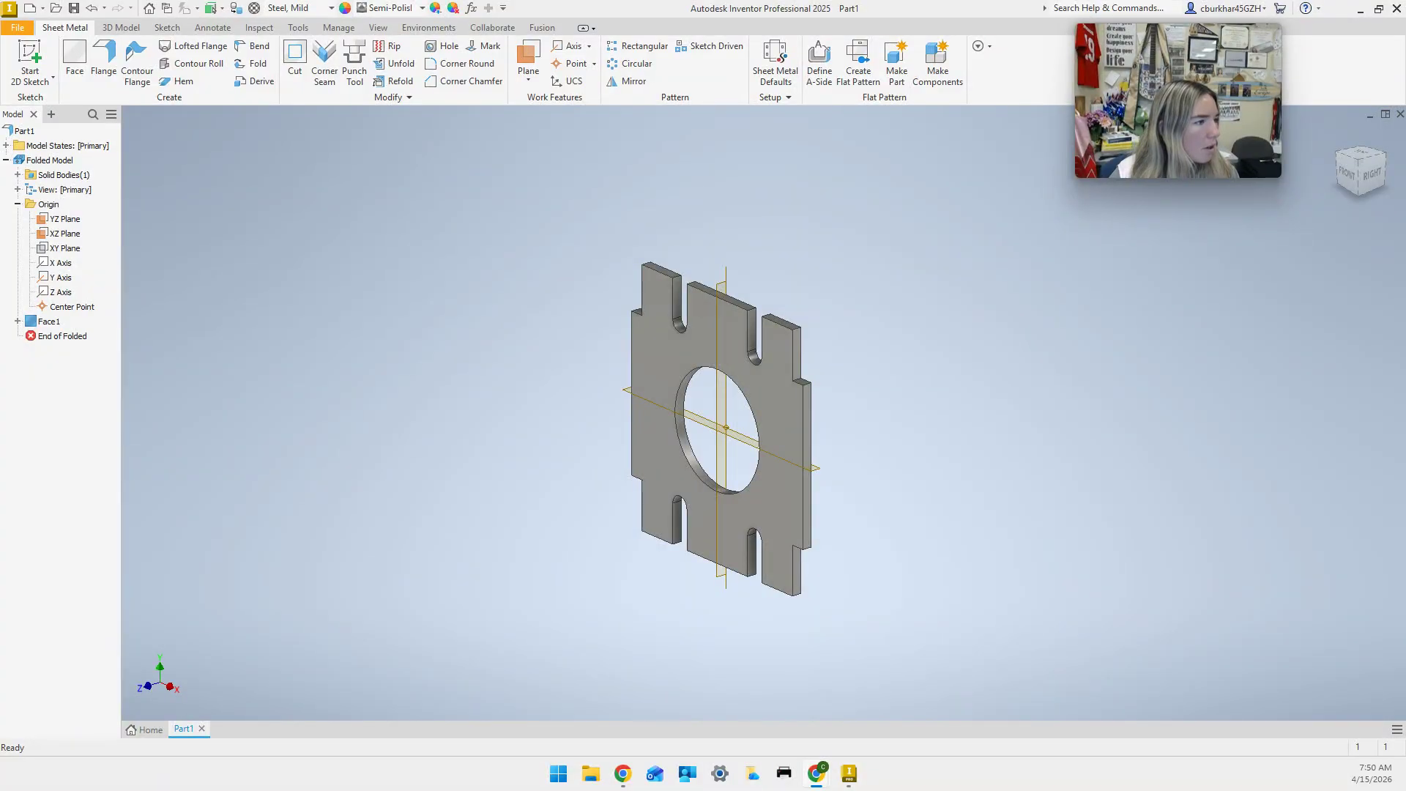
# Start a flange and select both vertical side edges of the plate, previewed at 1 in.
pyautogui.click(101, 77)
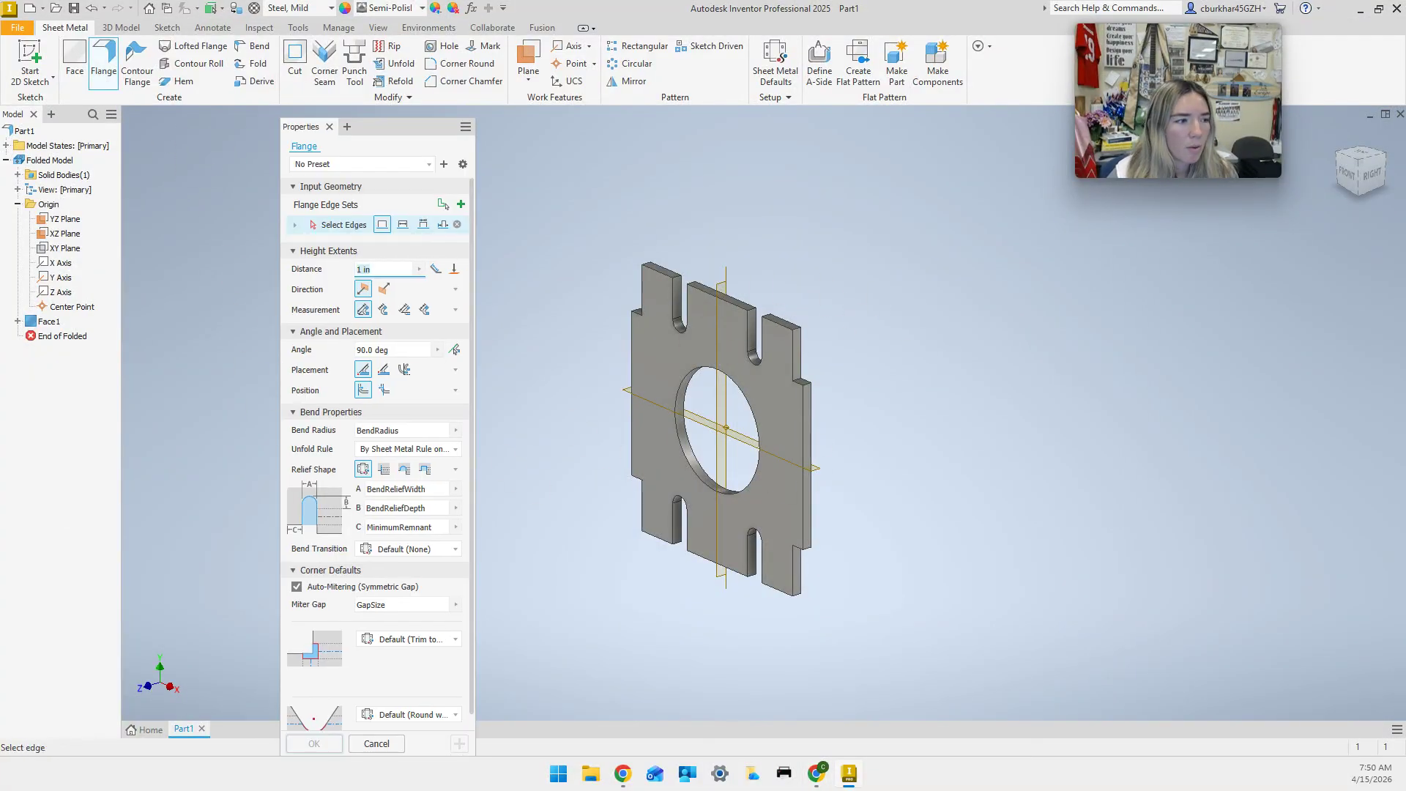
pyautogui.click(812, 435)
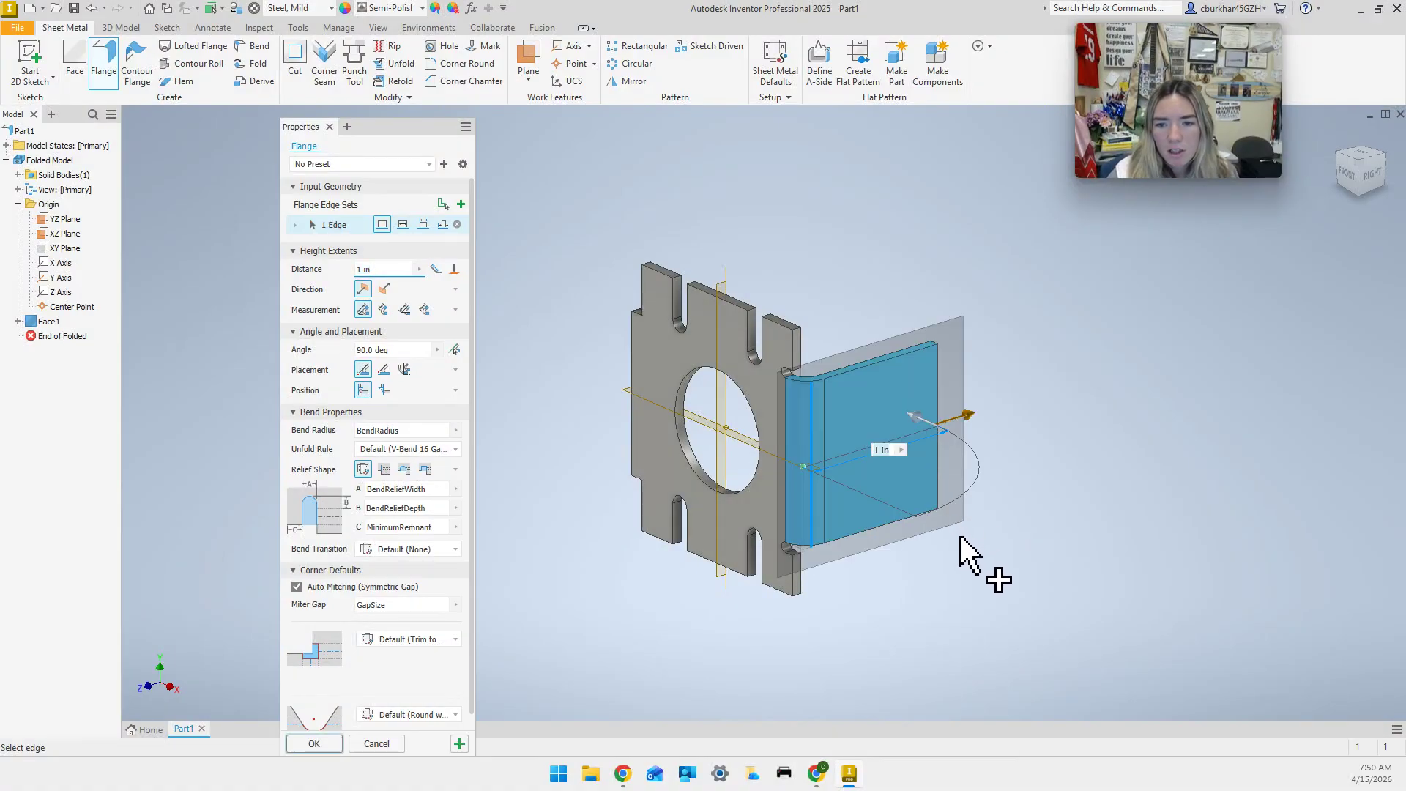
pyautogui.click(1384, 158)
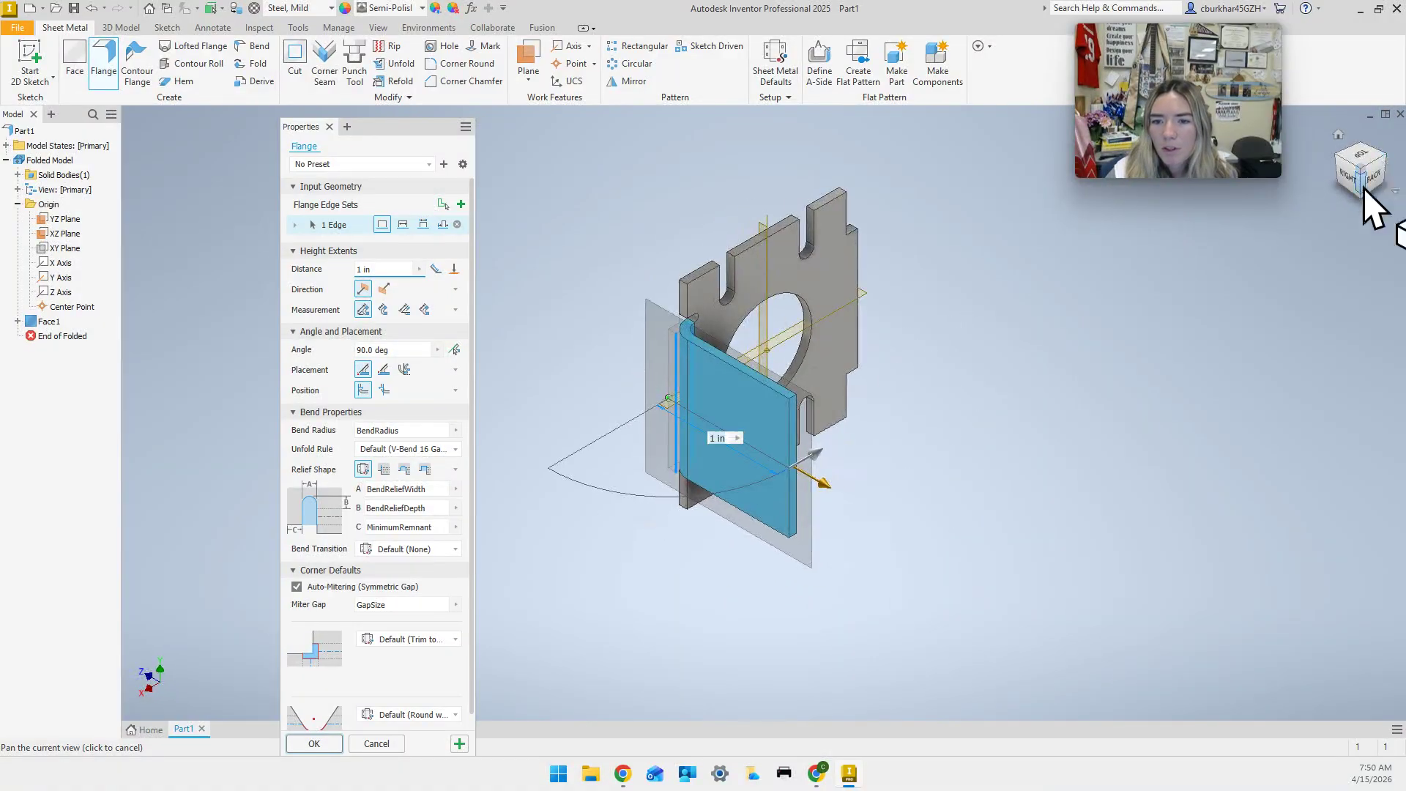
pyautogui.click(864, 275)
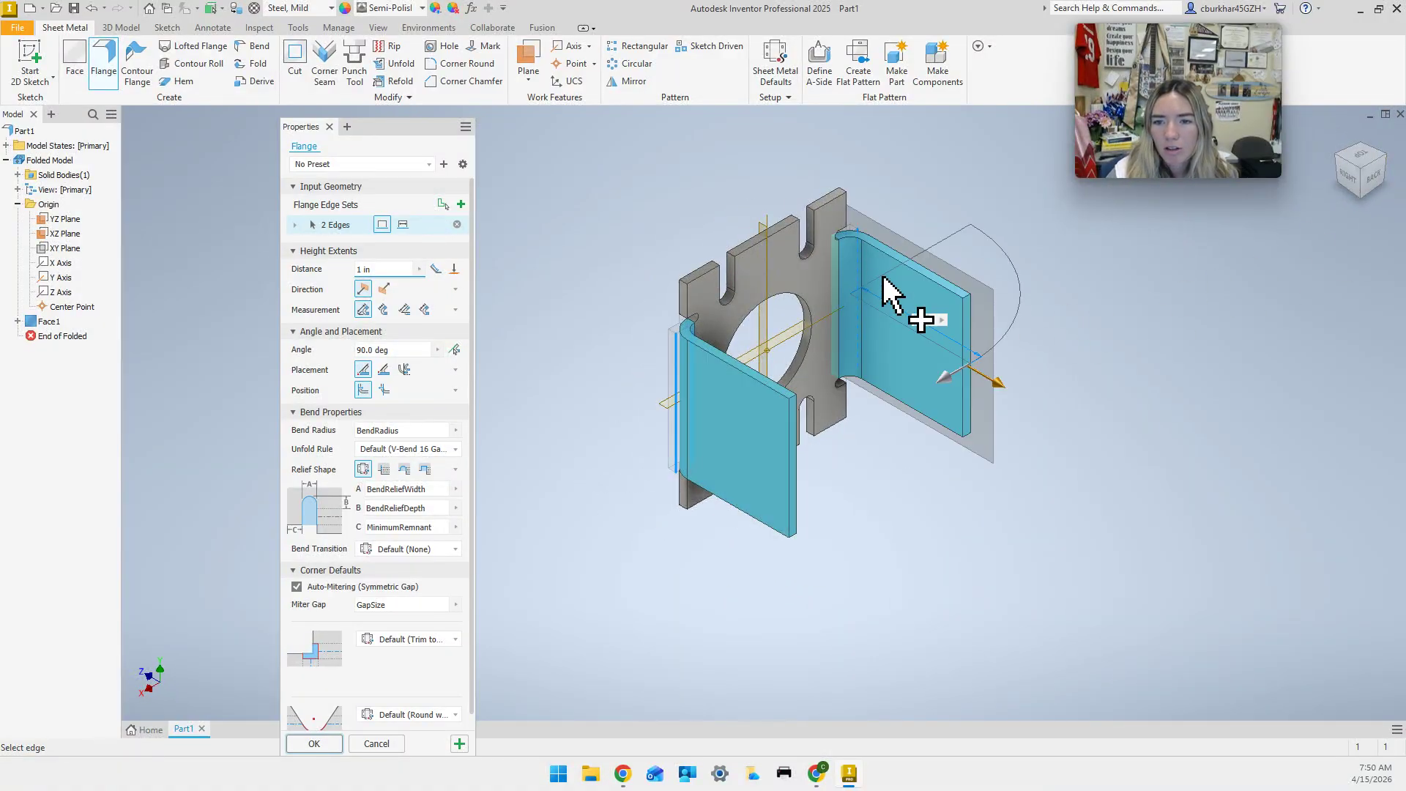
pyautogui.click(1339, 147)
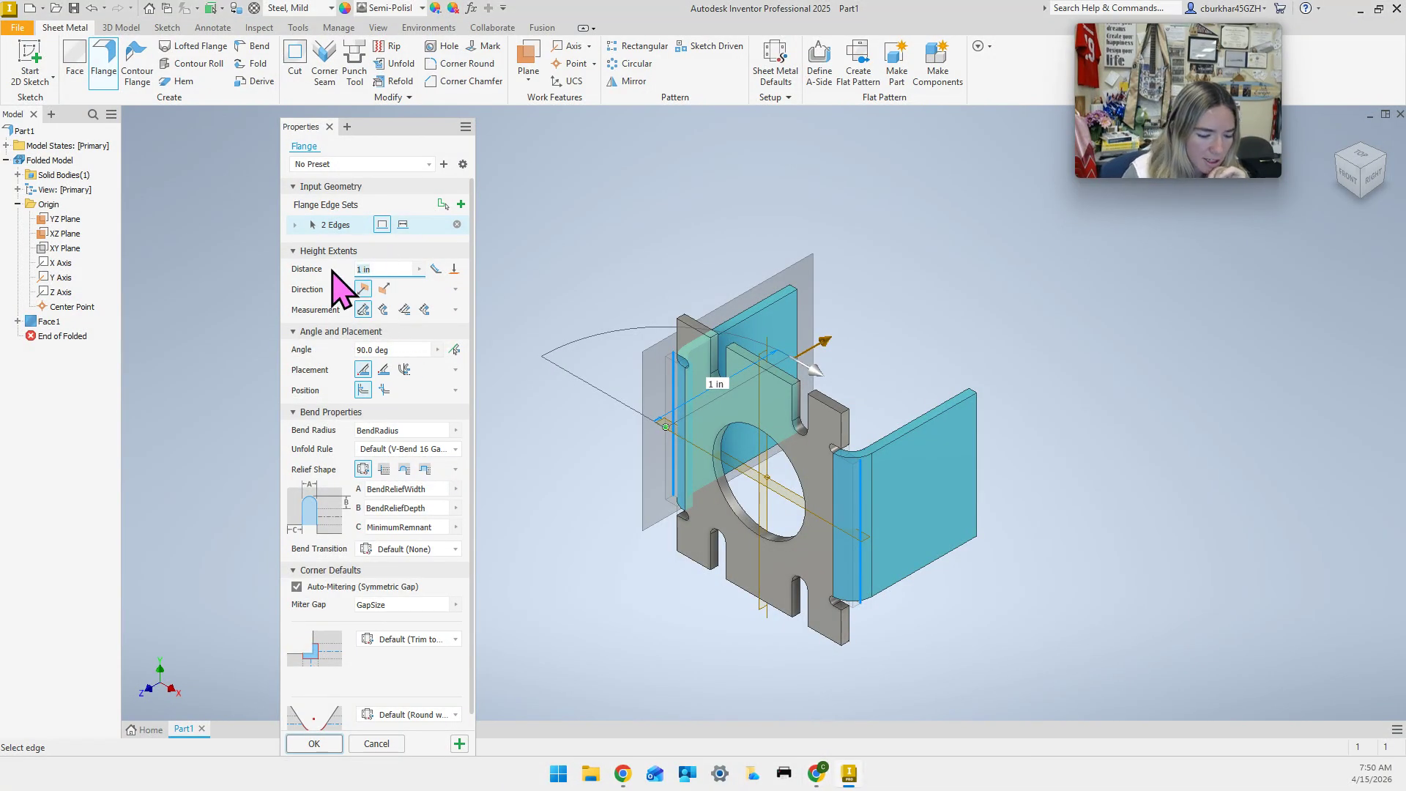
# Set the flange distance to 0.5 in and create Flange1 on both edges.
pyautogui.write('0.5')
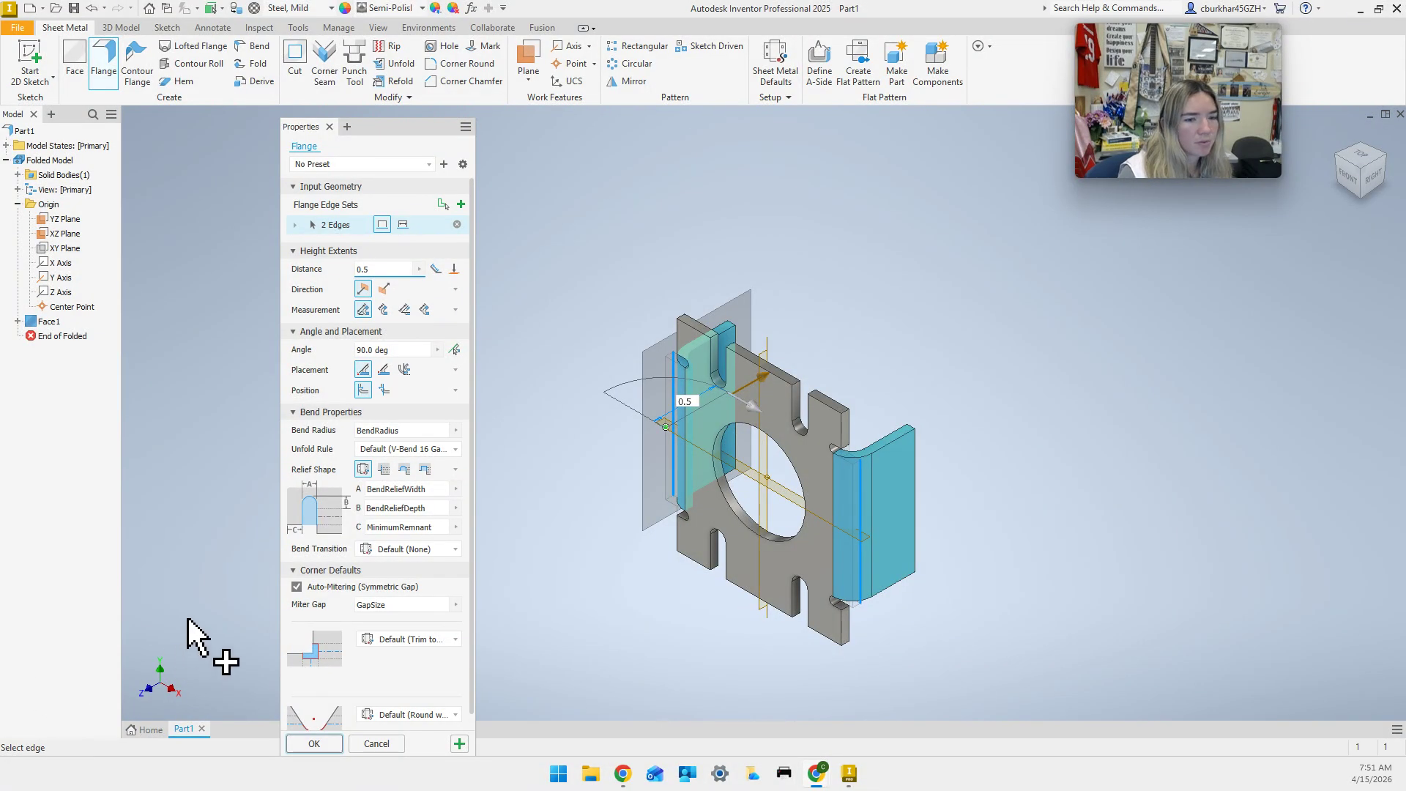
pyautogui.click(313, 743)
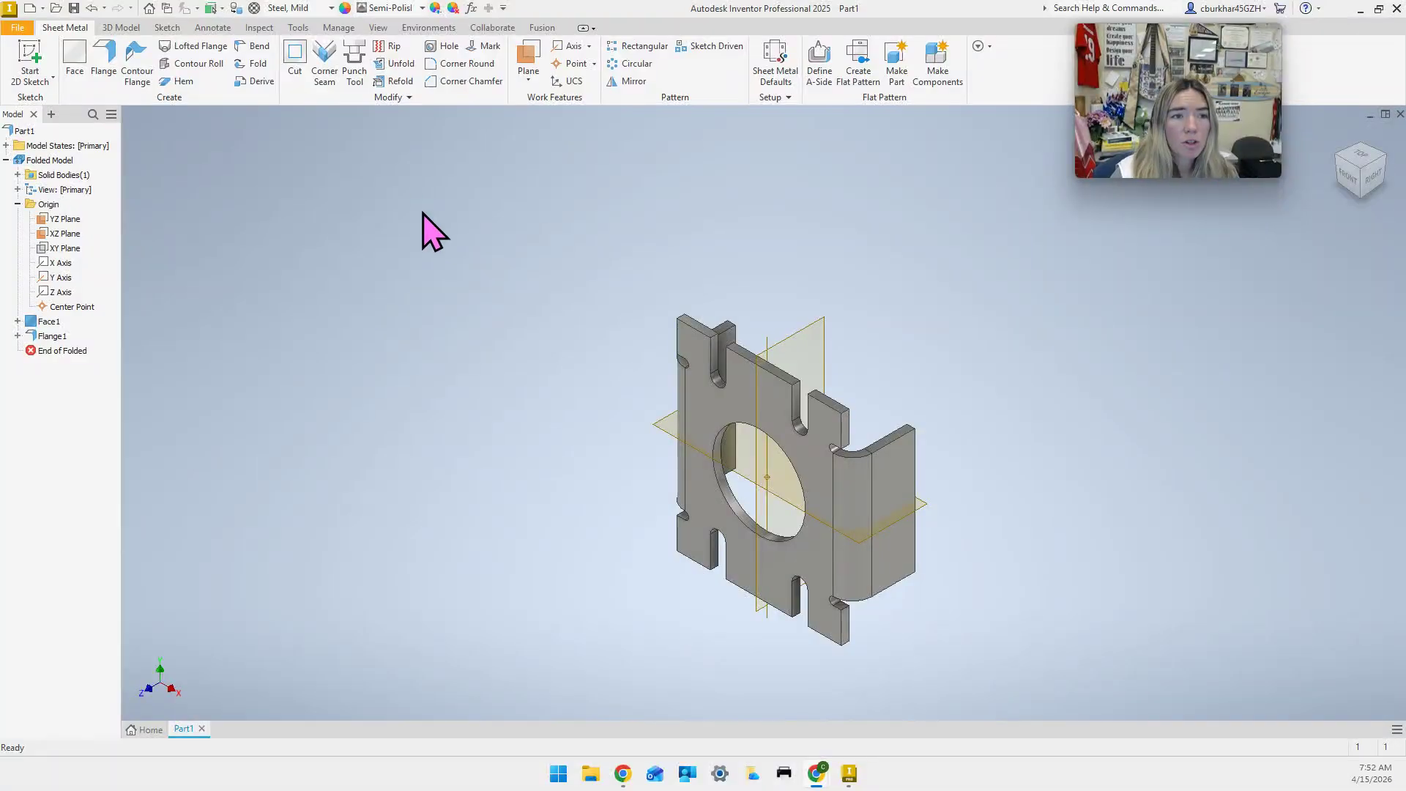
# Start a new 2D sketch (Sketch3) on the right flange's outer face.
pyautogui.click(27, 57)
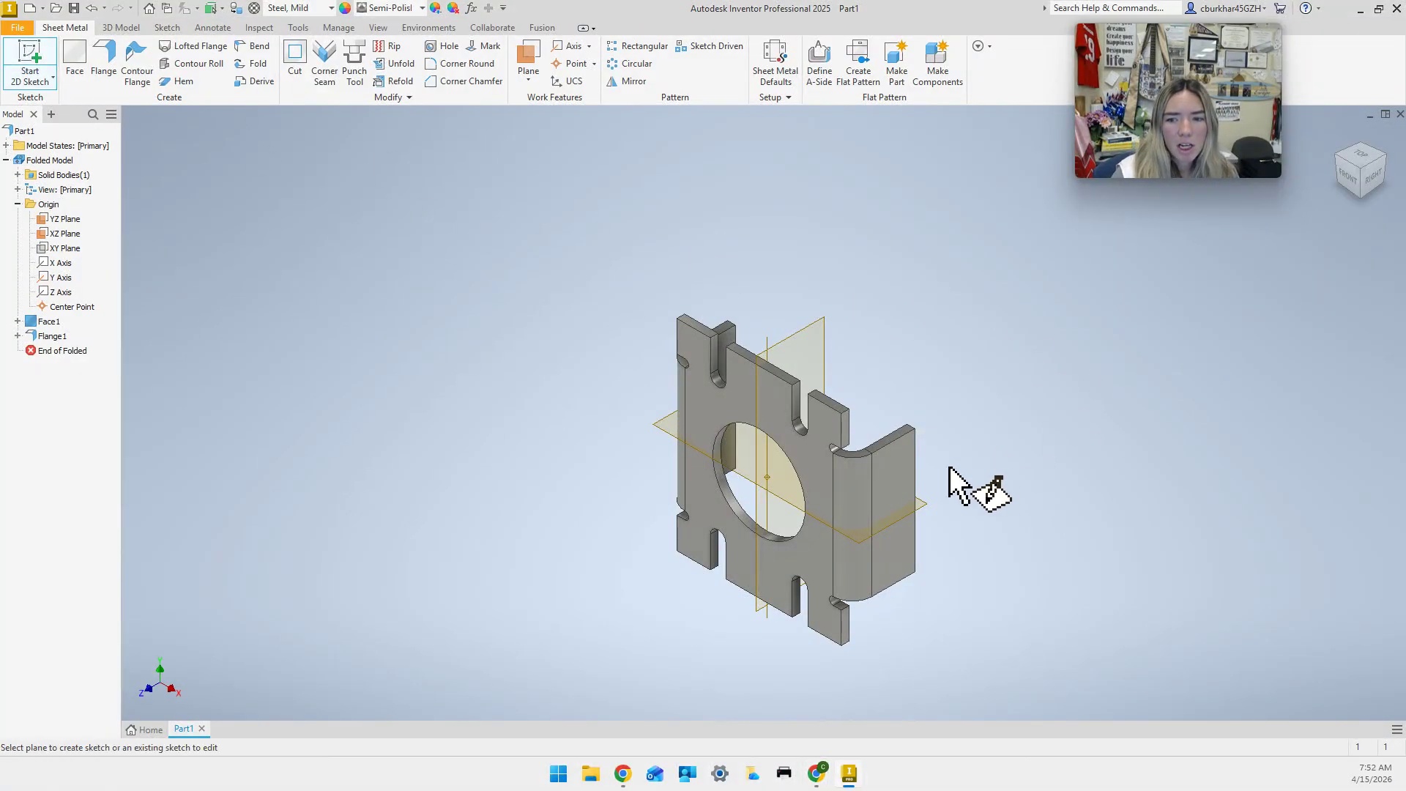
pyautogui.click(909, 479)
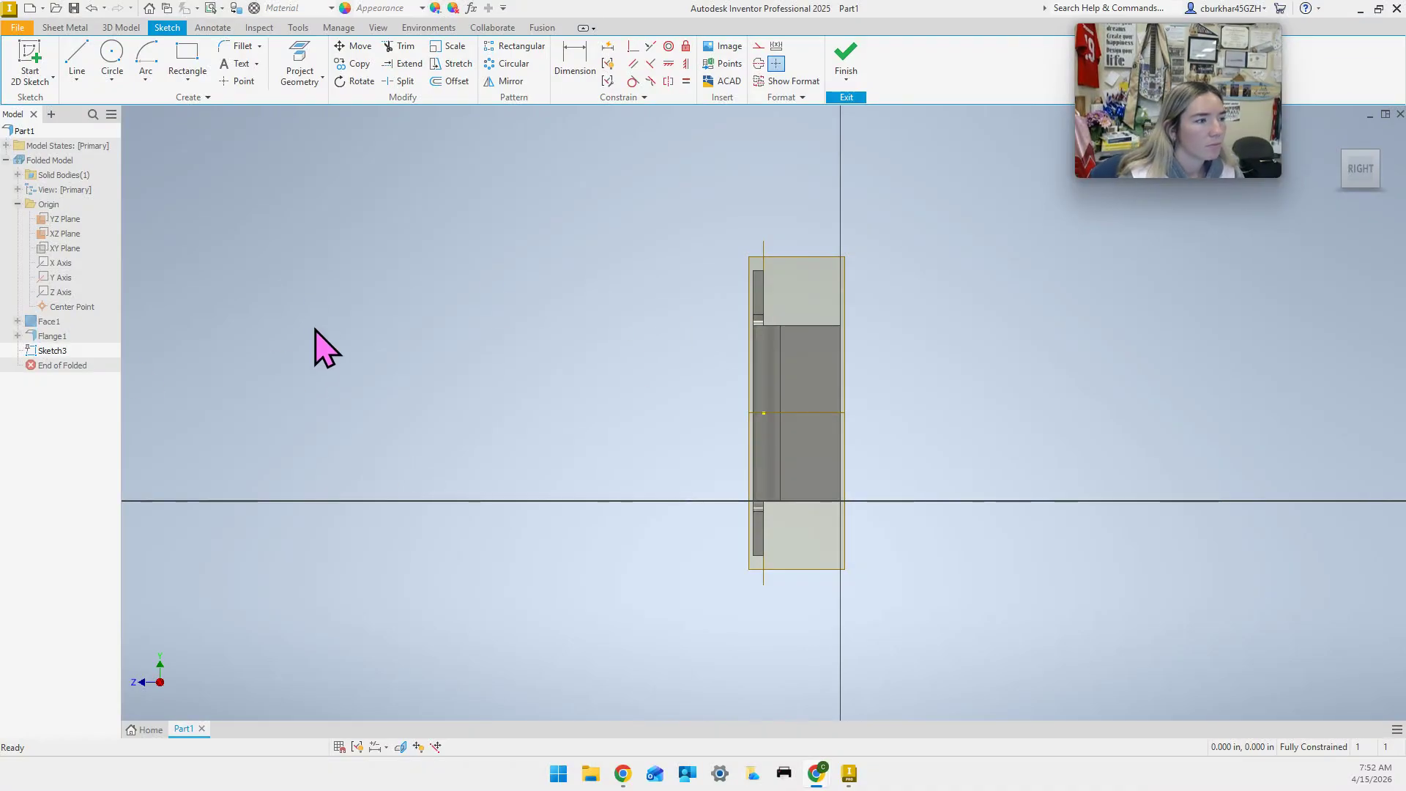
# Draw lines from the flange's top corner: a diagonal jog, a vertical rise, and across the tab top.
pyautogui.click(76, 59)
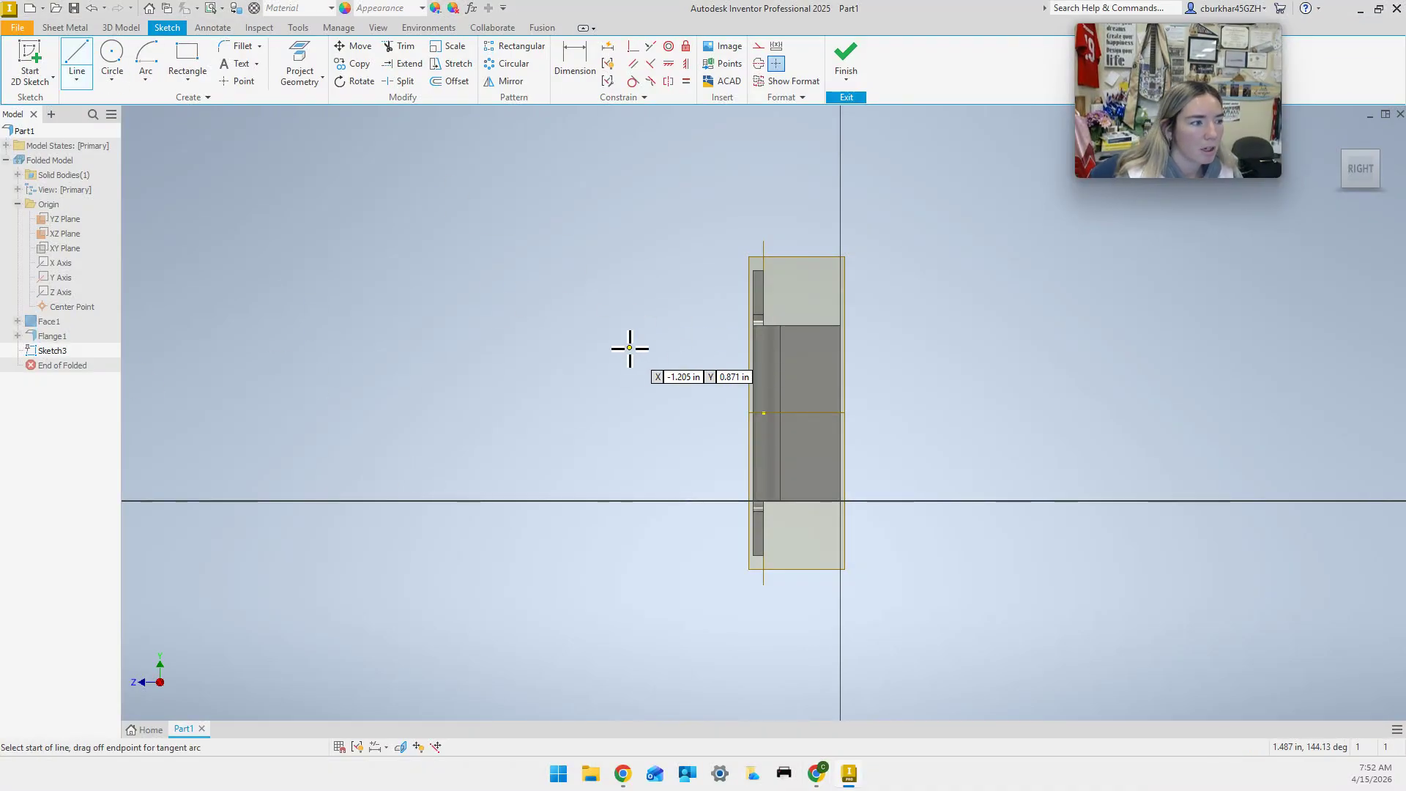
pyautogui.moveTo(997, 398)
pyautogui.mouseDown(button='middle')
pyautogui.moveTo(953, 342)
pyautogui.moveTo(863, 424)
pyautogui.mouseUp(button='middle')
pyautogui.scroll(3, 776, 327)
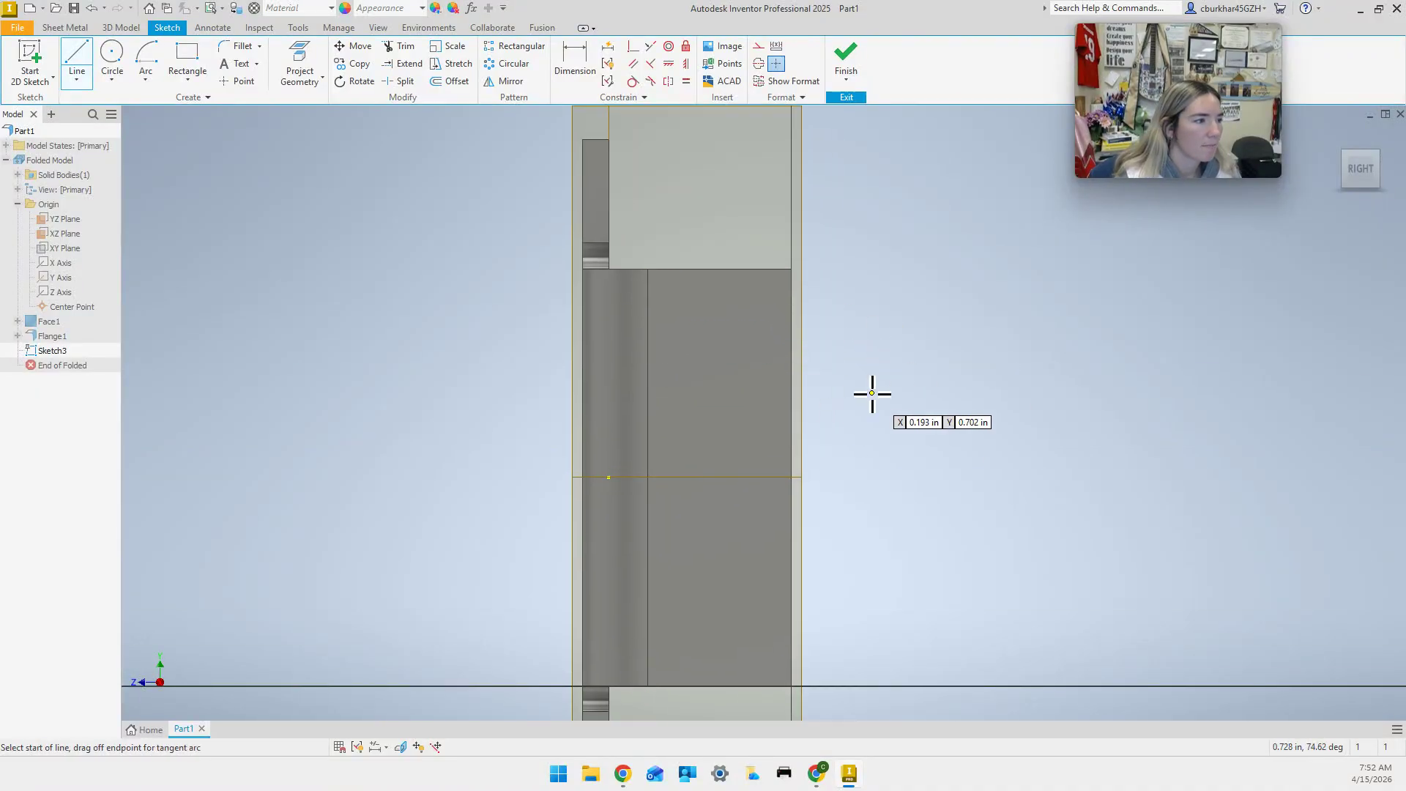
pyautogui.click(790, 270)
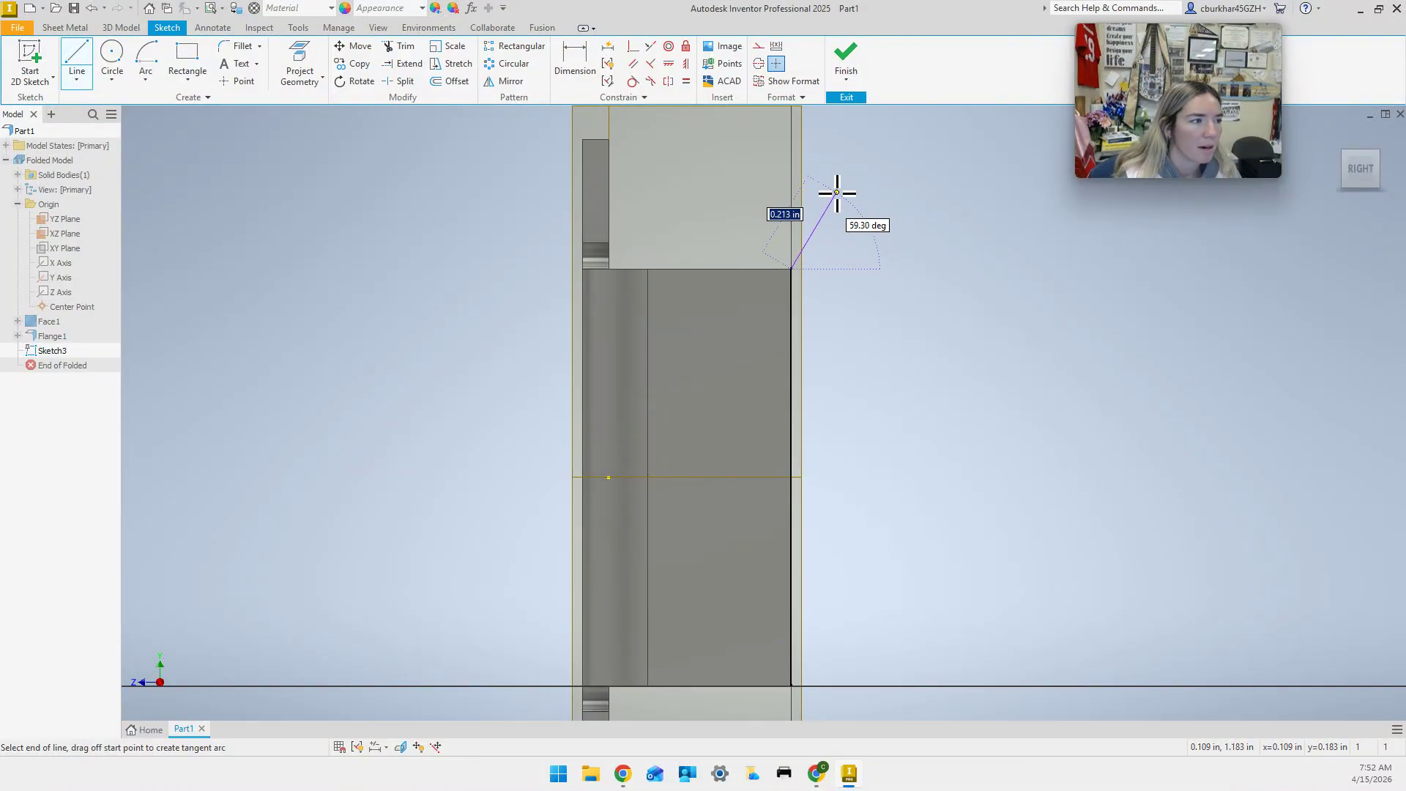
pyautogui.click(827, 211)
pyautogui.moveTo(828, 211)
pyautogui.mouseDown(button='middle')
pyautogui.moveTo(841, 240)
pyautogui.moveTo(794, 336)
pyautogui.mouseUp(button='middle')
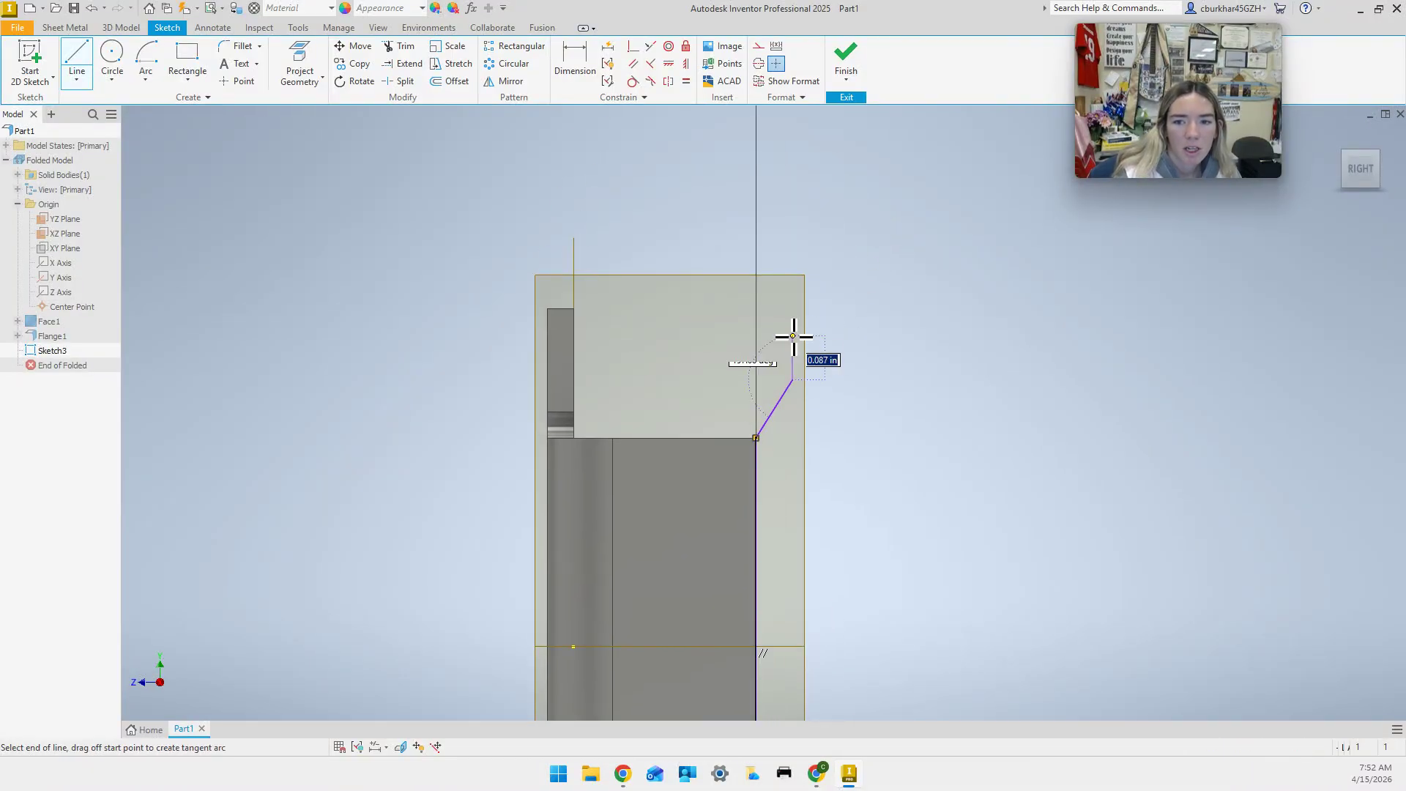
pyautogui.click(792, 288)
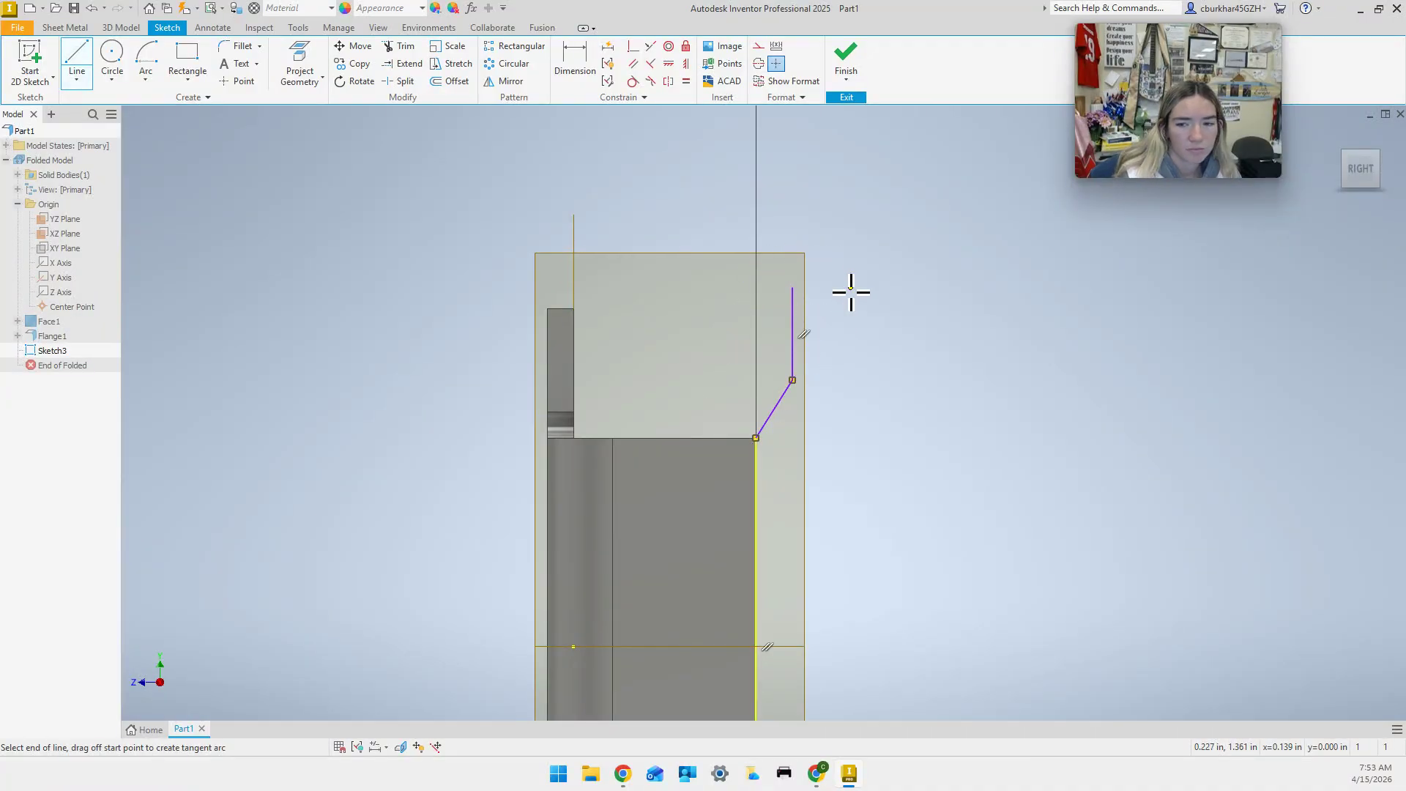
pyautogui.click(850, 289)
# Continue the outline down the tab's right side with an inward jog, ending at the bend line.
pyautogui.moveTo(850, 380); pyautogui.dragTo(852, 307, button='middle')
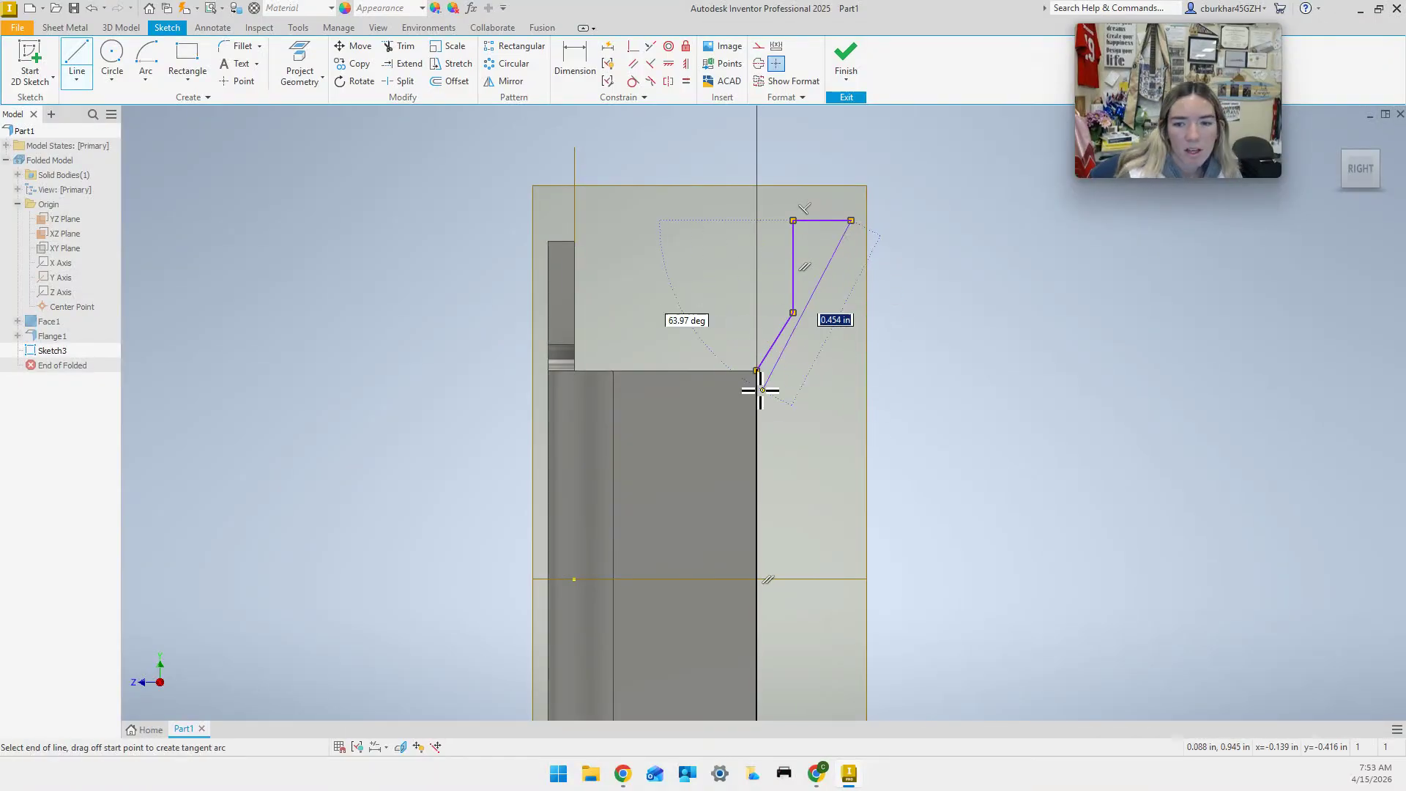
pyautogui.click(853, 370)
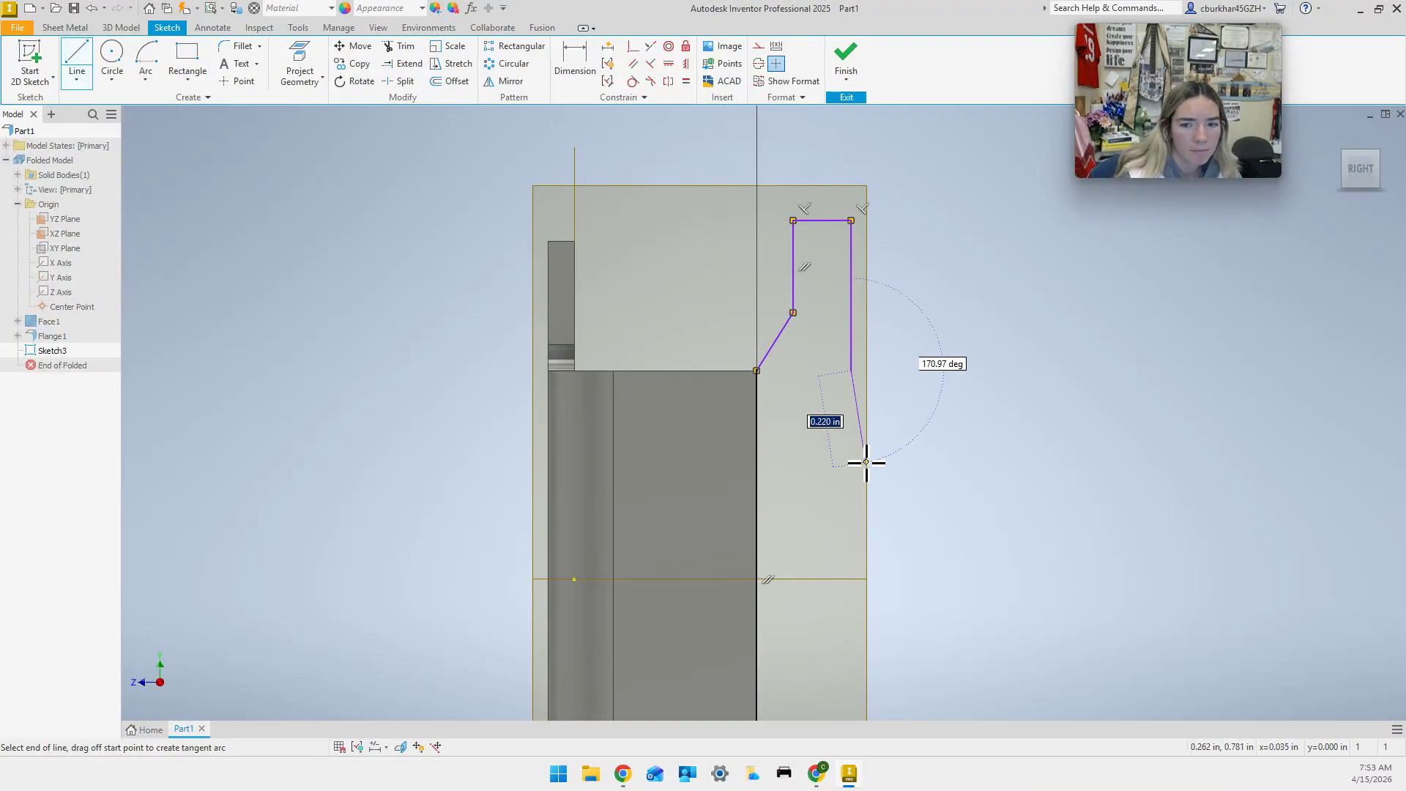
pyautogui.moveTo(860, 476); pyautogui.dragTo(852, 407, button='middle')
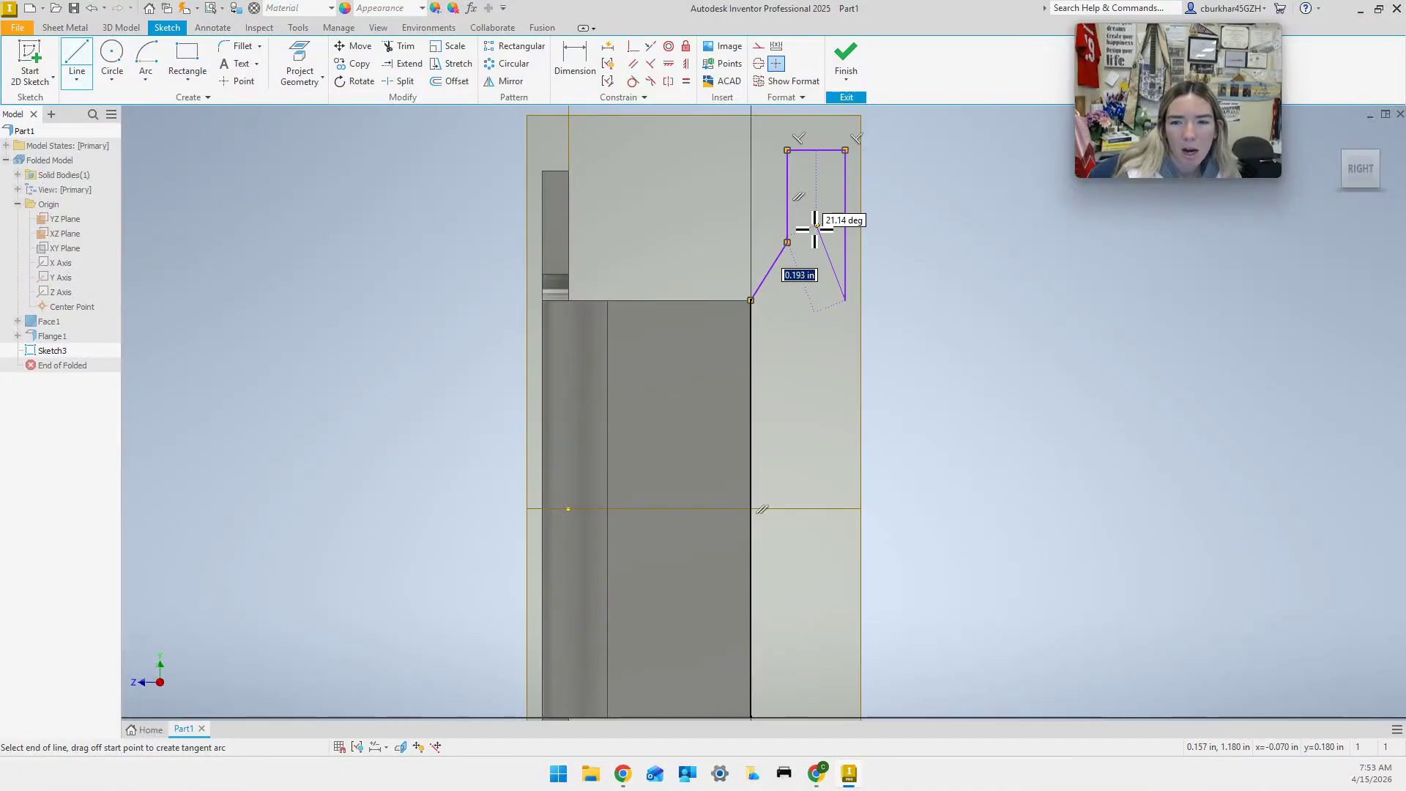
pyautogui.click(817, 345)
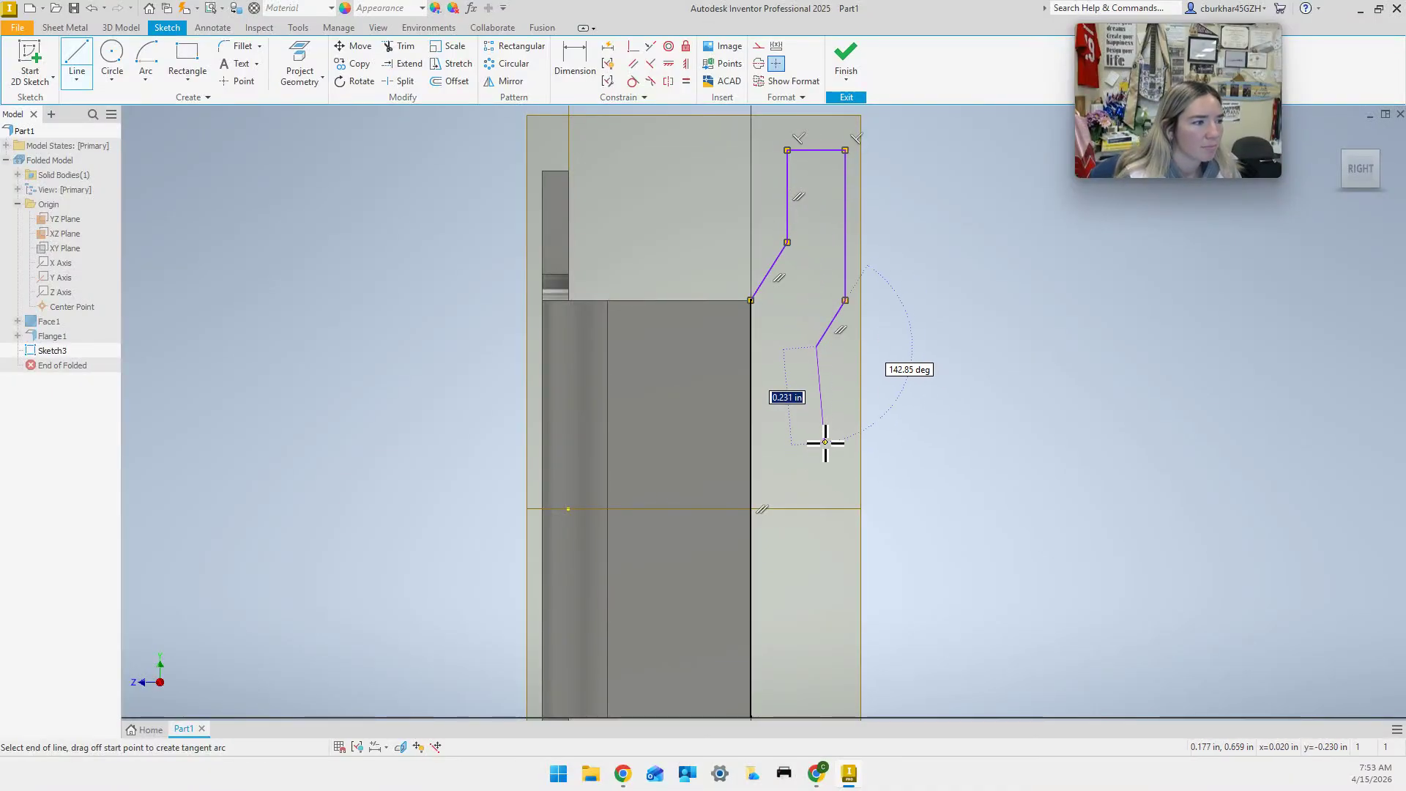
pyautogui.click(818, 509)
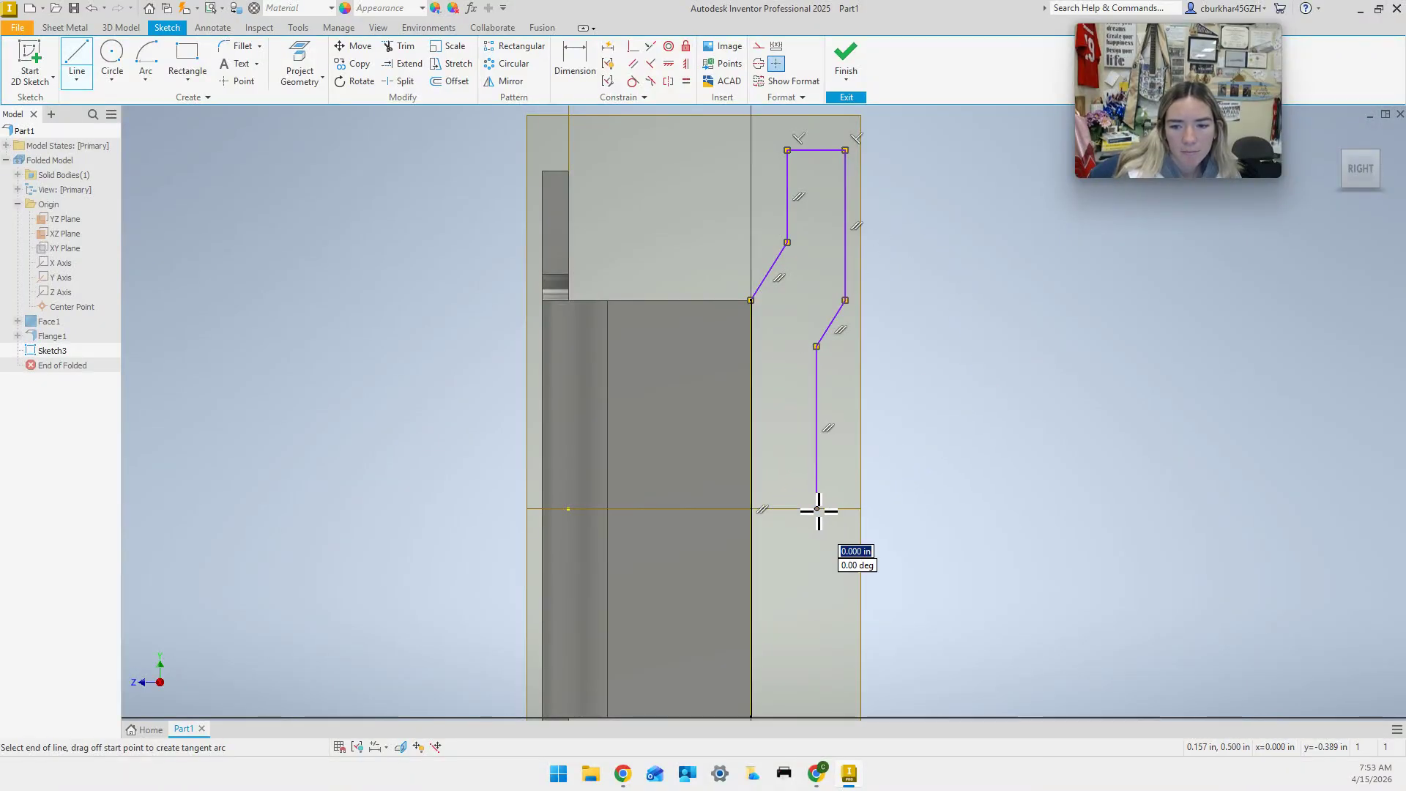
pyautogui.press('Escape')
pyautogui.moveTo(882, 394); pyautogui.dragTo(876, 449, button='middle')
pyautogui.click(146, 78)
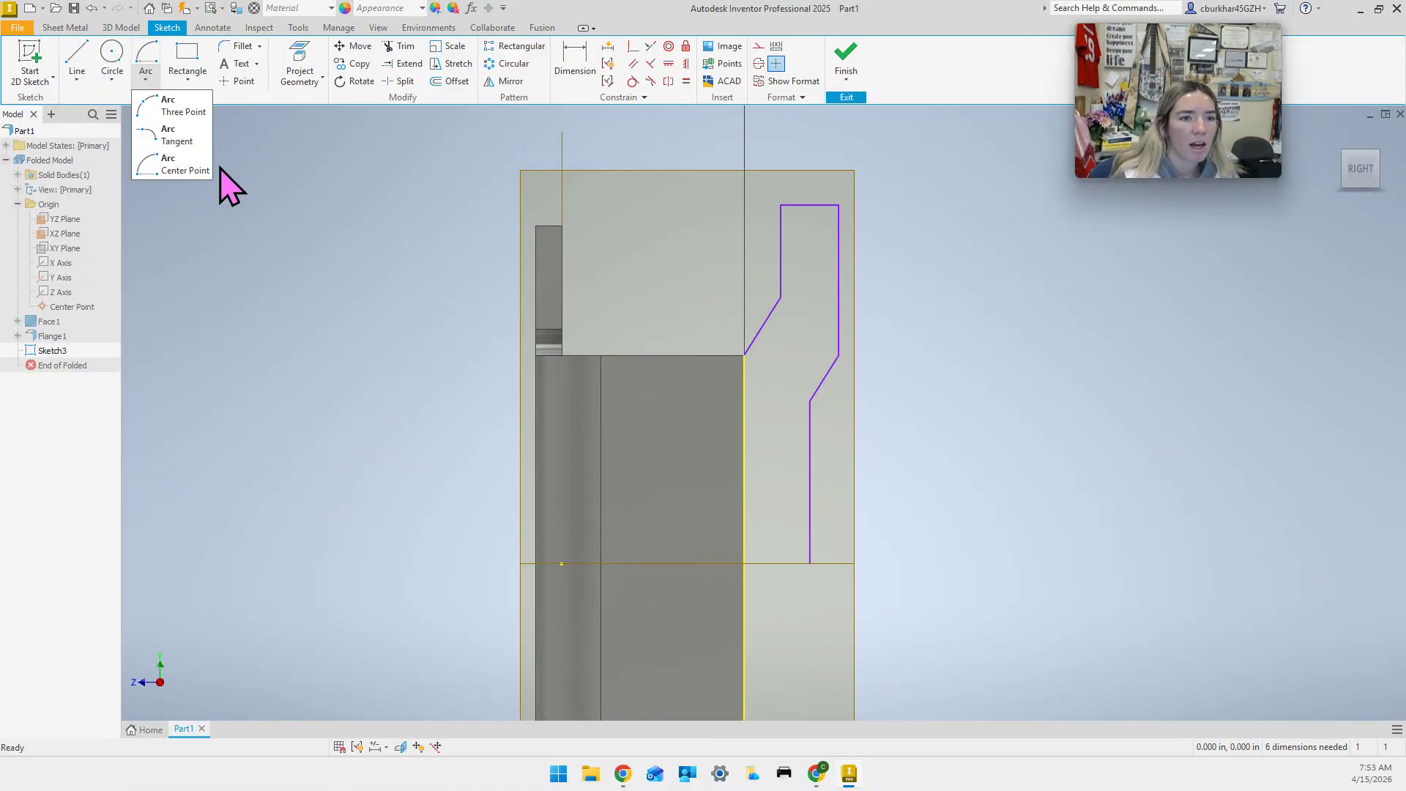
# Replace the tab's straight top line with a semicircular center-point arc.
pyautogui.click(183, 171)
pyautogui.click(809, 205)
pyautogui.click(780, 206)
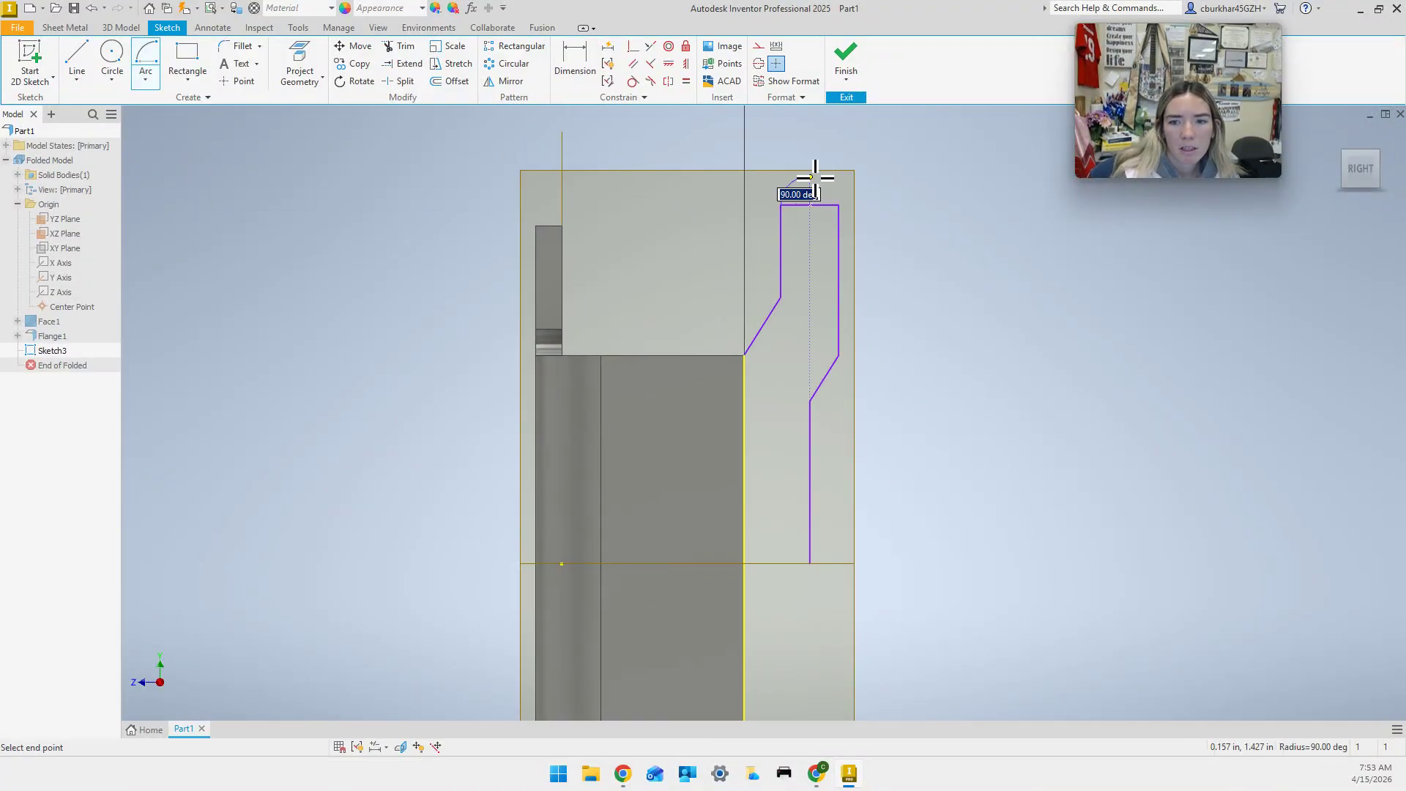
pyautogui.click(838, 205)
pyautogui.press('Escape')
pyautogui.click(821, 206)
pyautogui.press('Delete')
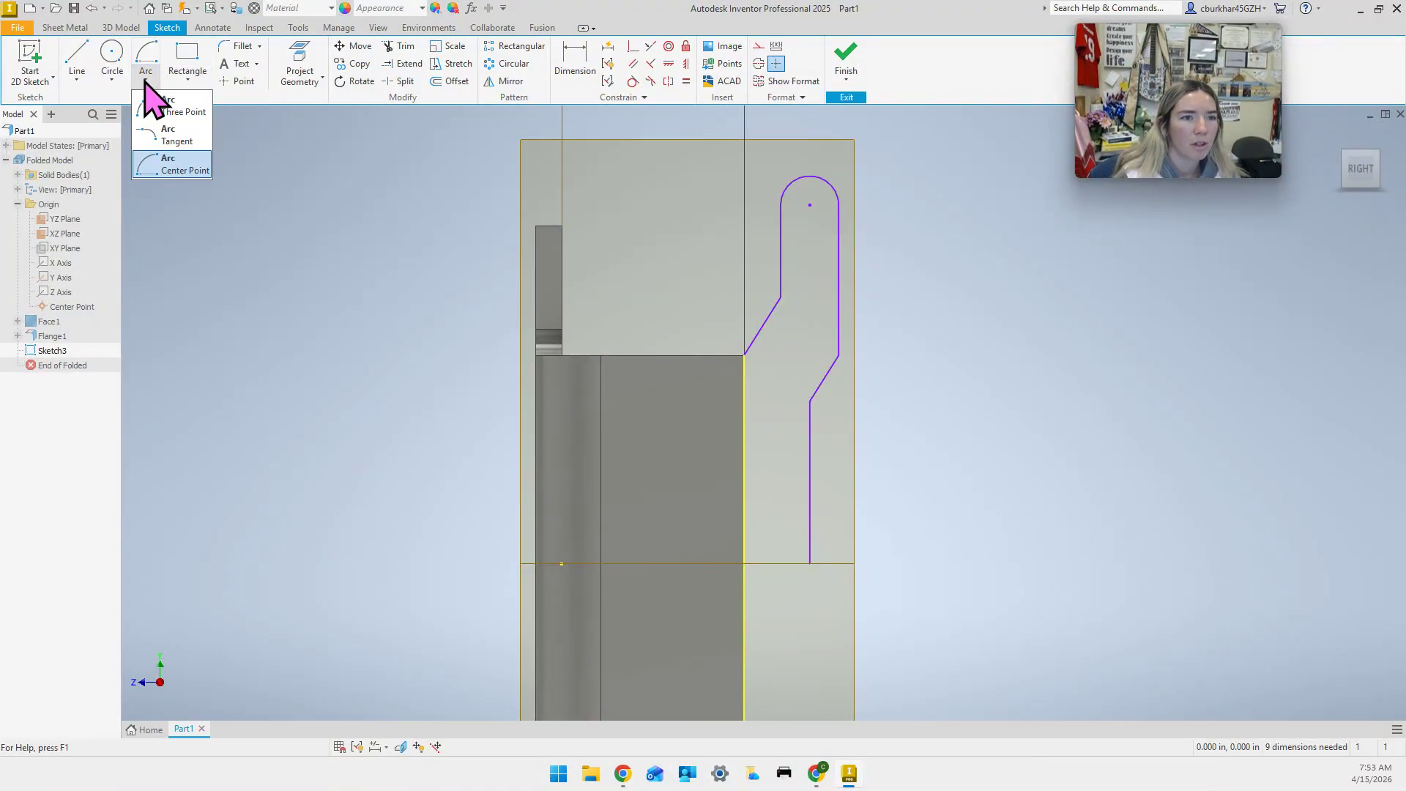
# Add a vertical center-to-center slot starting at the arc's centre inside the tab.
pyautogui.click(187, 78)
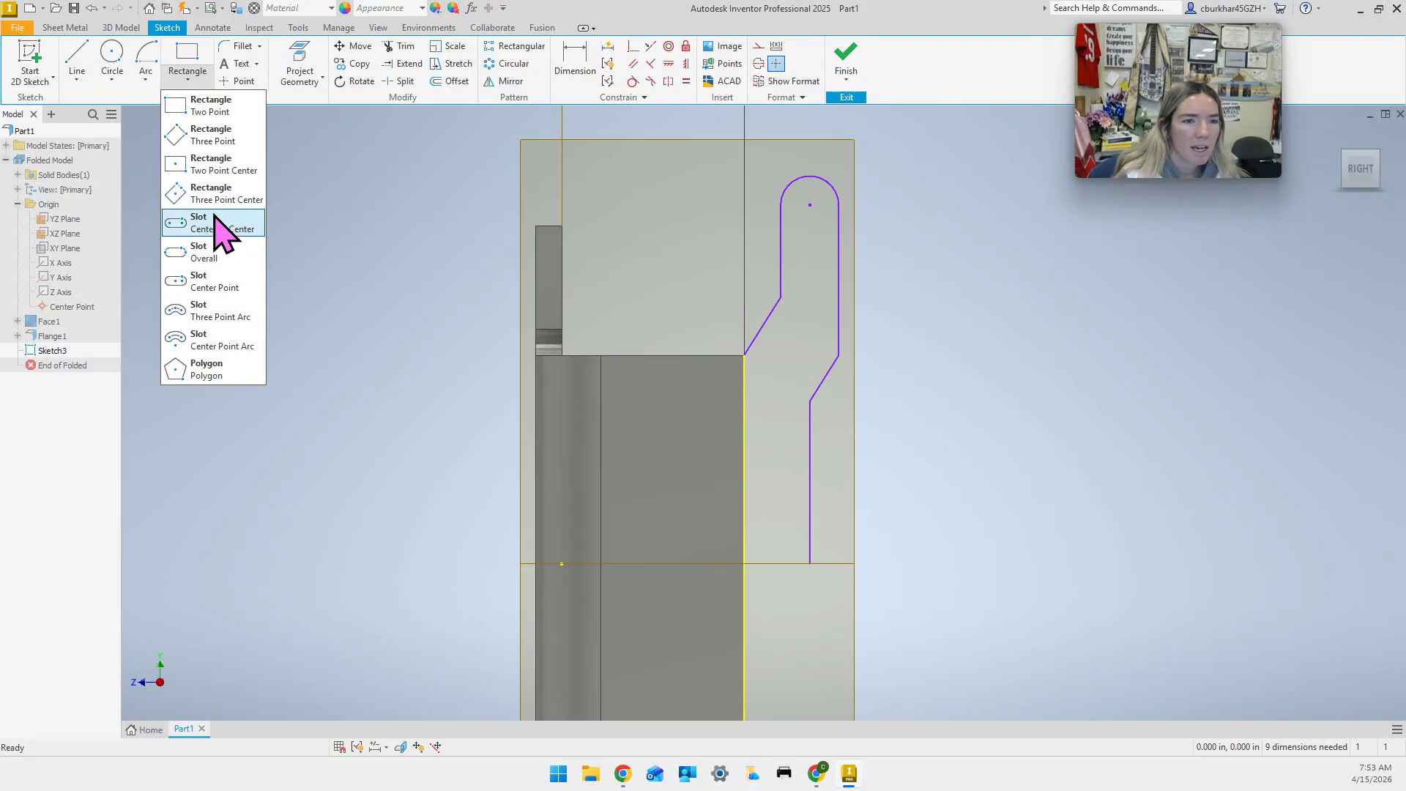
pyautogui.click(228, 223)
pyautogui.click(810, 206)
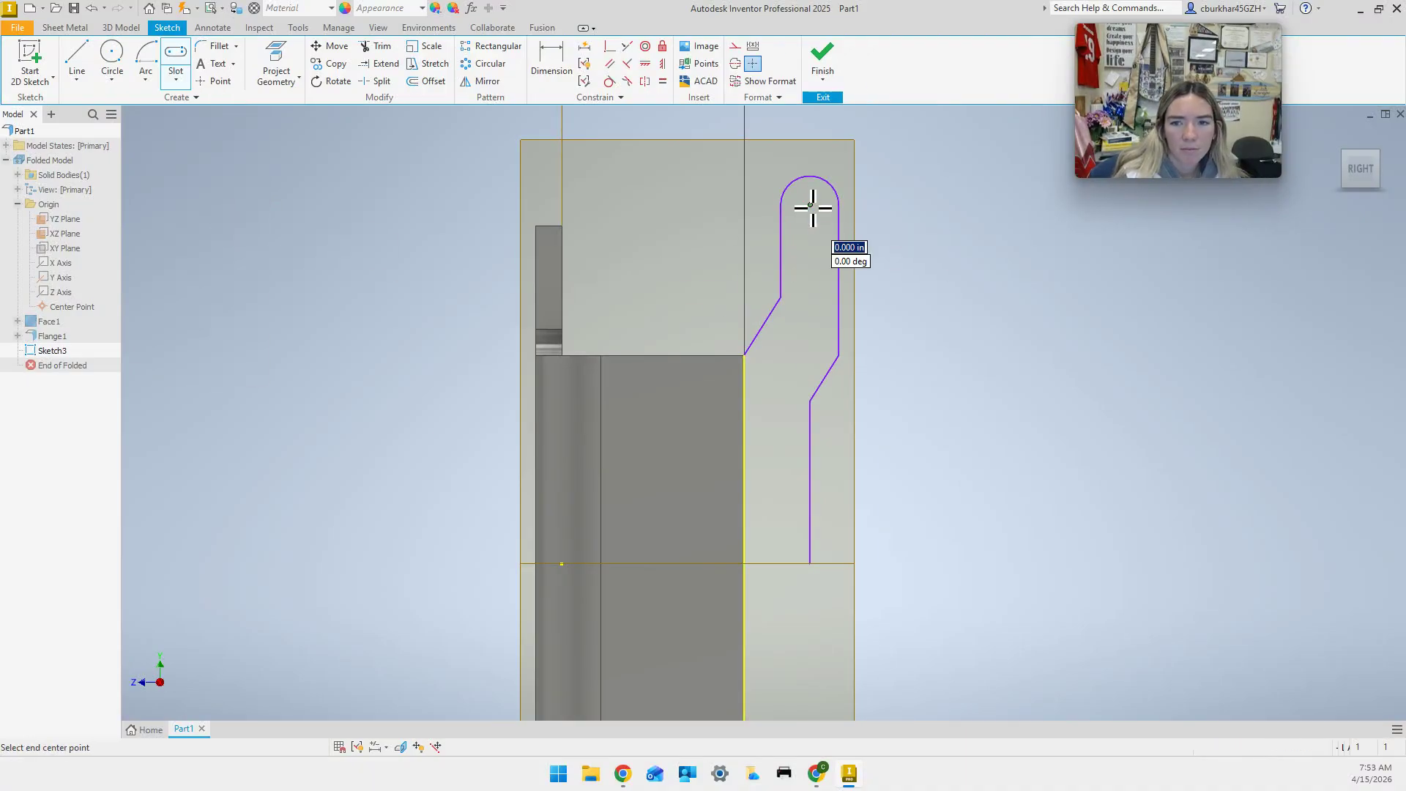
pyautogui.click(810, 263)
pyautogui.click(823, 263)
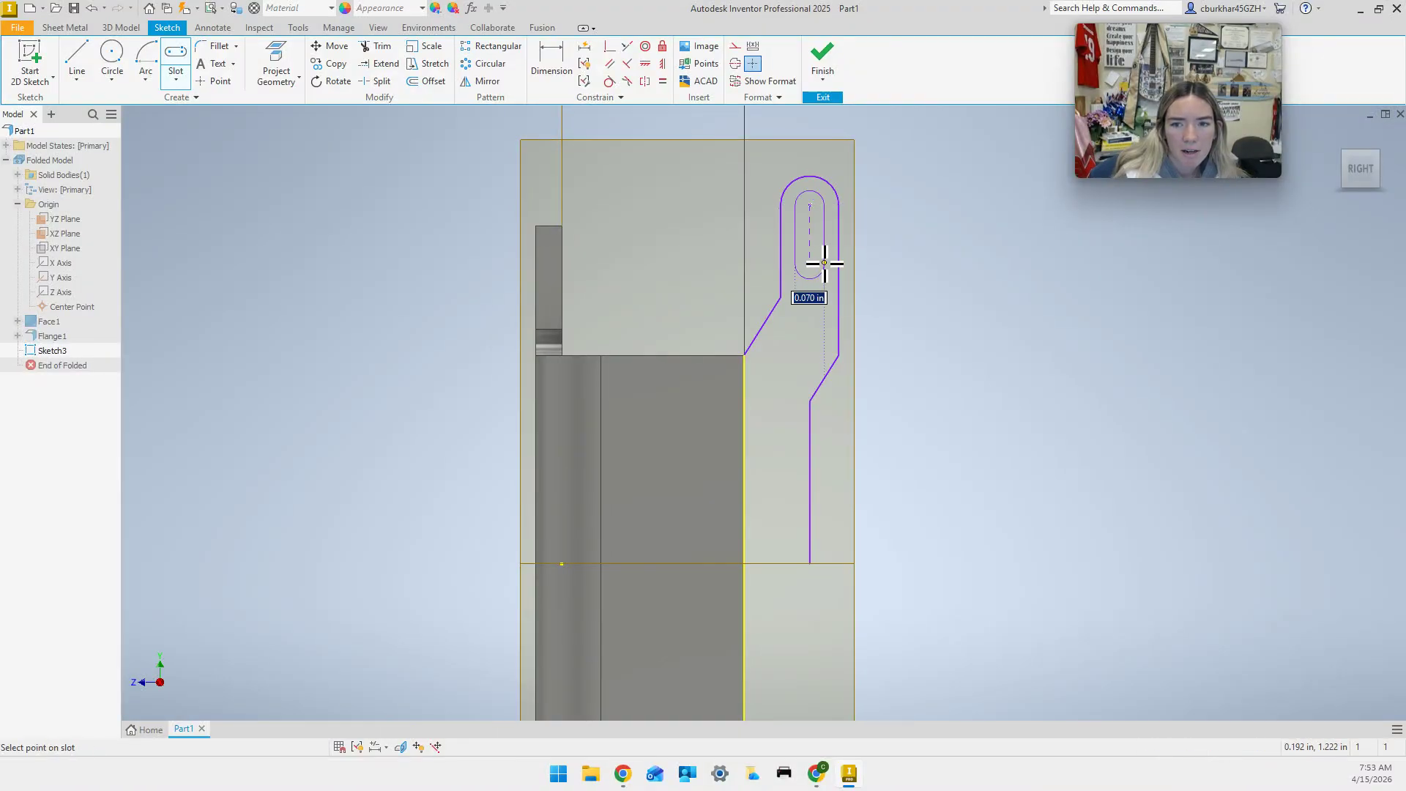
pyautogui.press('Escape')
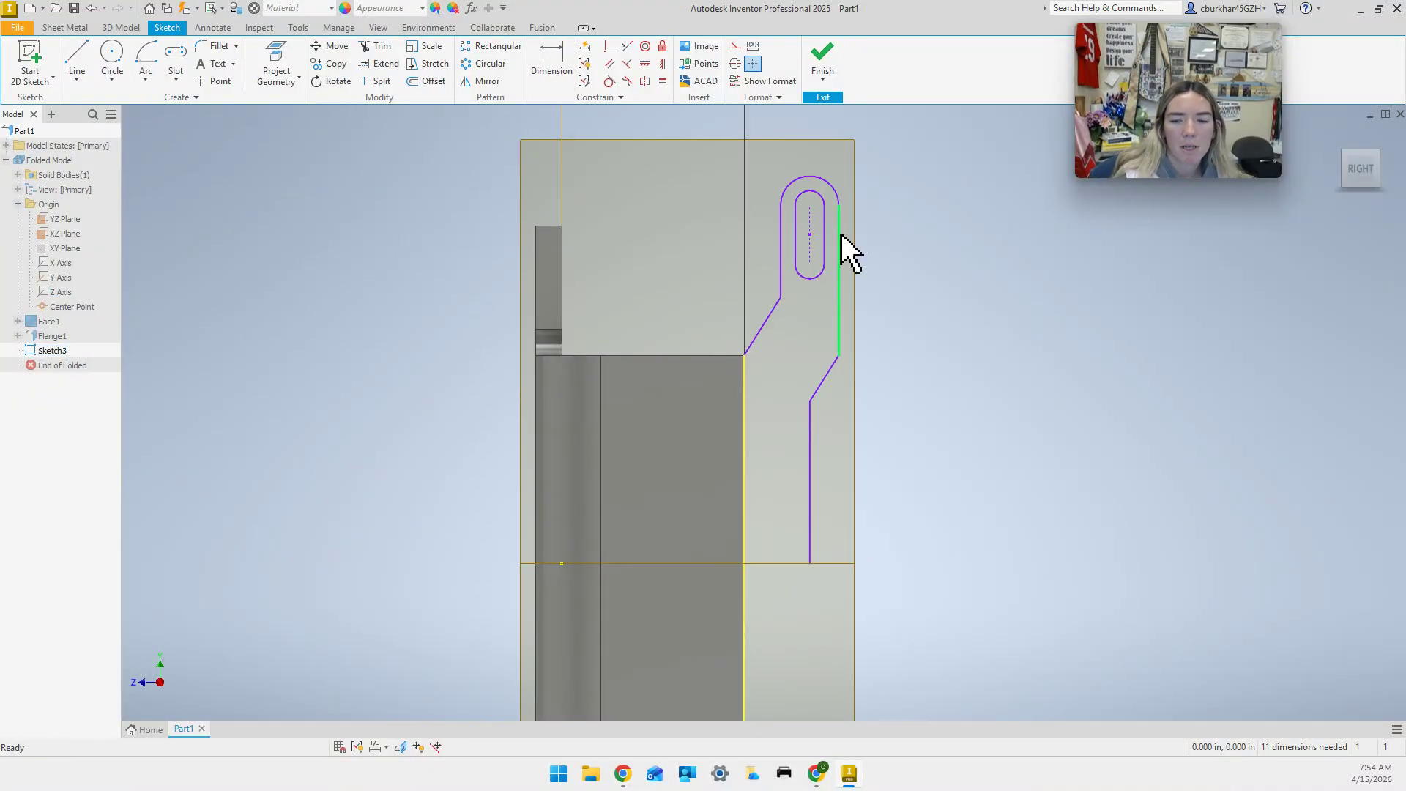
# Pre-select the tab outline and slot lines, then abandon a first mirror attempt.
pyautogui.click(776, 300)
pyautogui.keyDown('ctrl'); pyautogui.click(781, 278); pyautogui.keyUp('ctrl')
pyautogui.keyDown('ctrl'); pyautogui.click(800, 187); pyautogui.keyUp('ctrl')
pyautogui.keyDown('ctrl'); pyautogui.click(807, 197); pyautogui.keyUp('ctrl')
pyautogui.keyDown('ctrl'); pyautogui.click(823, 249); pyautogui.keyUp('ctrl')
pyautogui.keyDown('ctrl'); pyautogui.click(810, 277); pyautogui.keyUp('ctrl')
pyautogui.keyDown('ctrl'); pyautogui.click(839, 304); pyautogui.keyUp('ctrl')
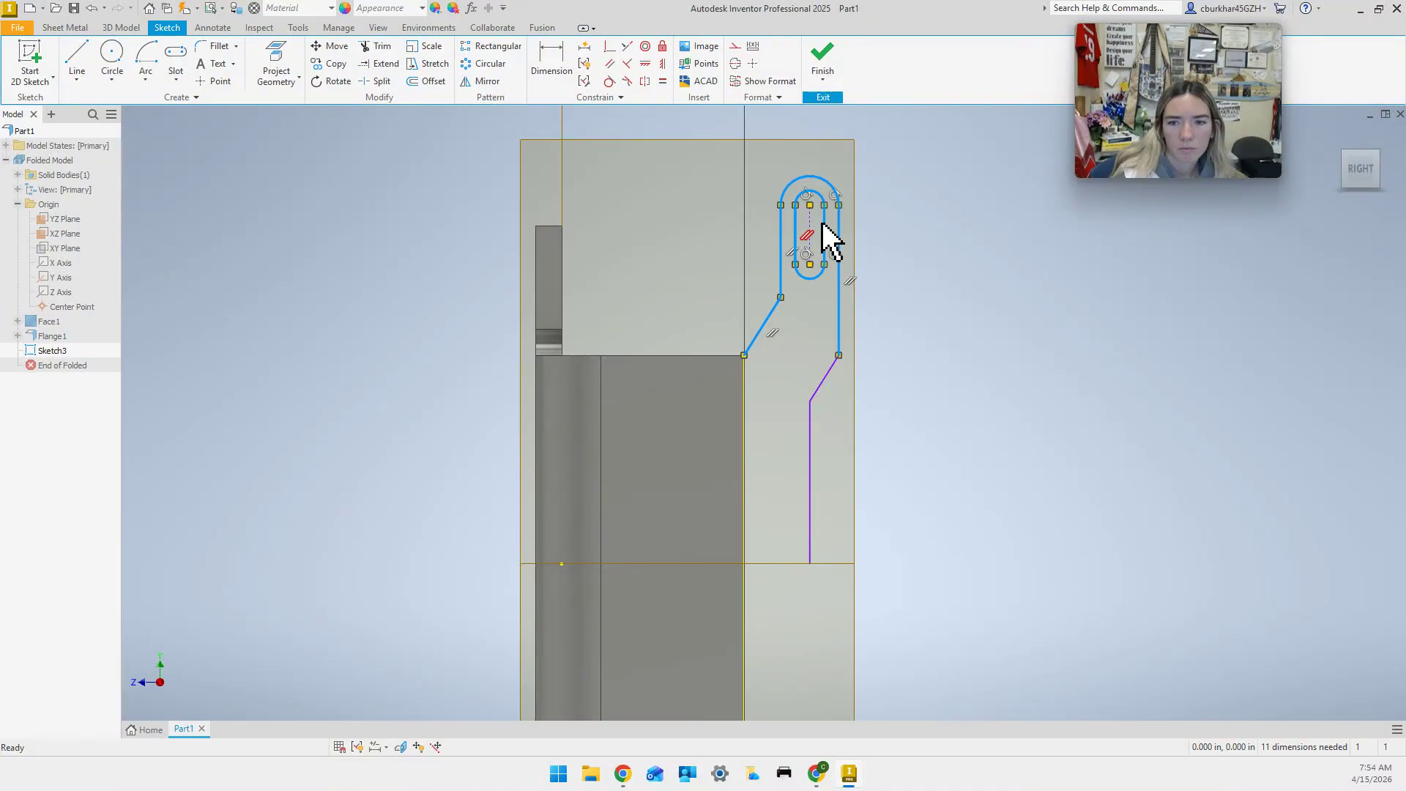
pyautogui.keyDown('ctrl'); pyautogui.click(826, 375); pyautogui.keyUp('ctrl')
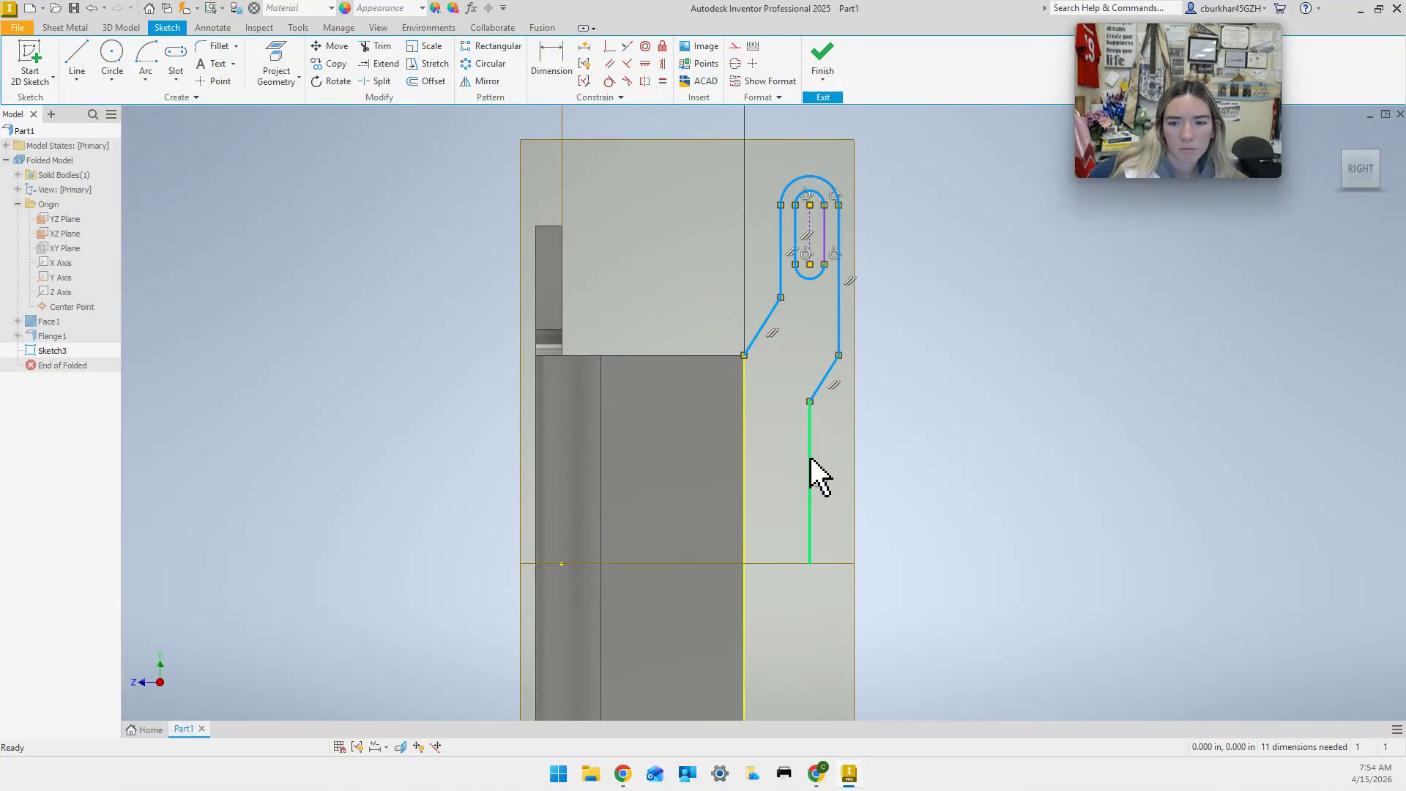
pyautogui.click(482, 80)
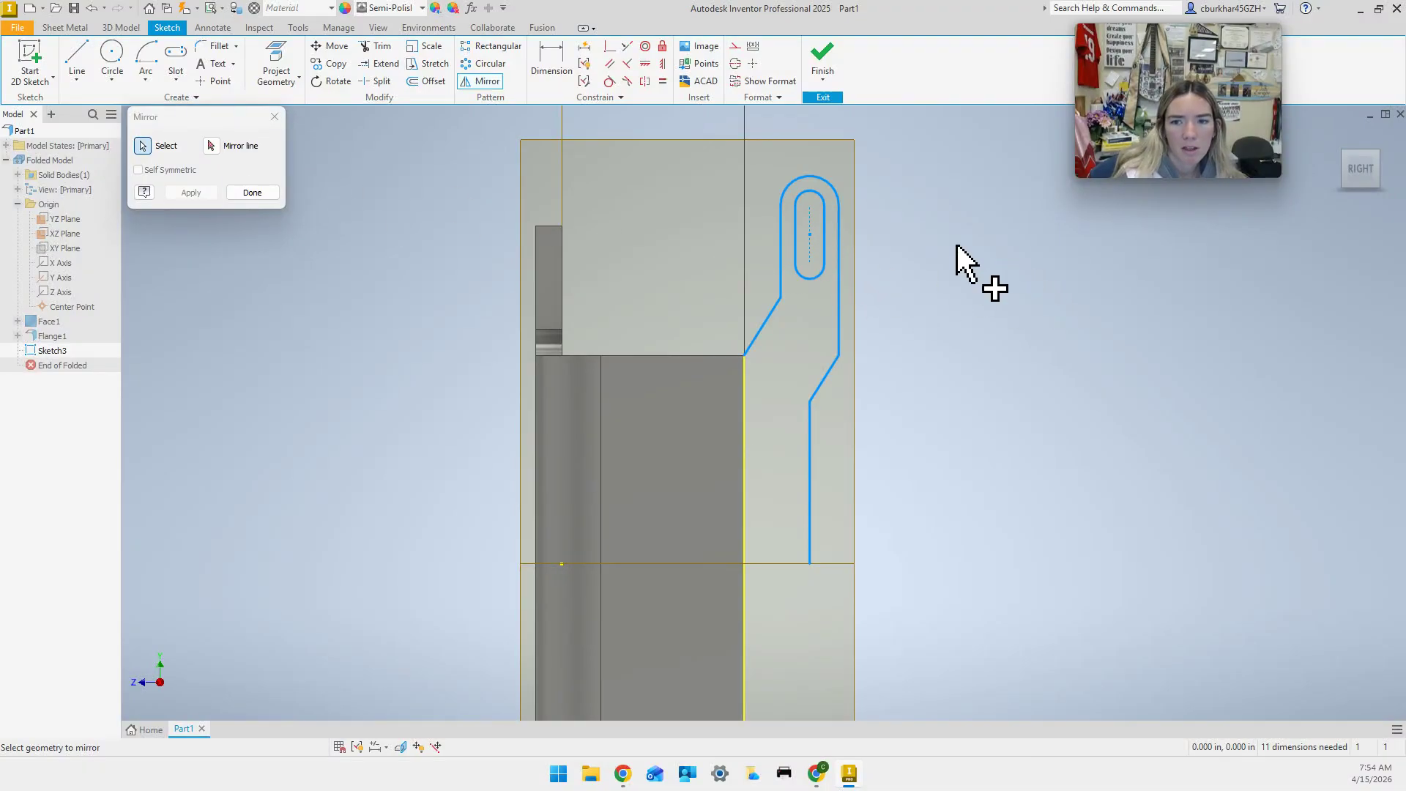
pyautogui.click(211, 145)
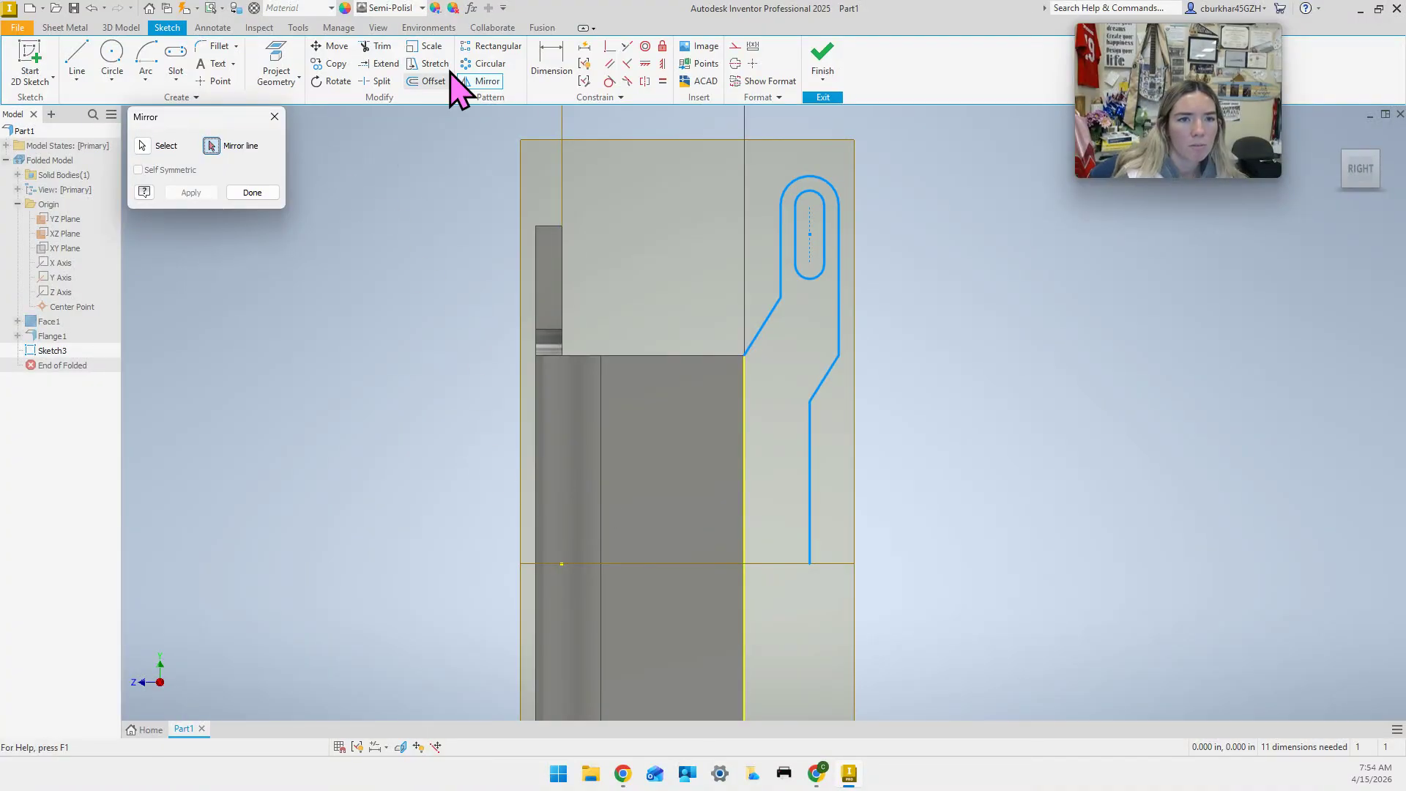
pyautogui.click(276, 74)
pyautogui.click(301, 98)
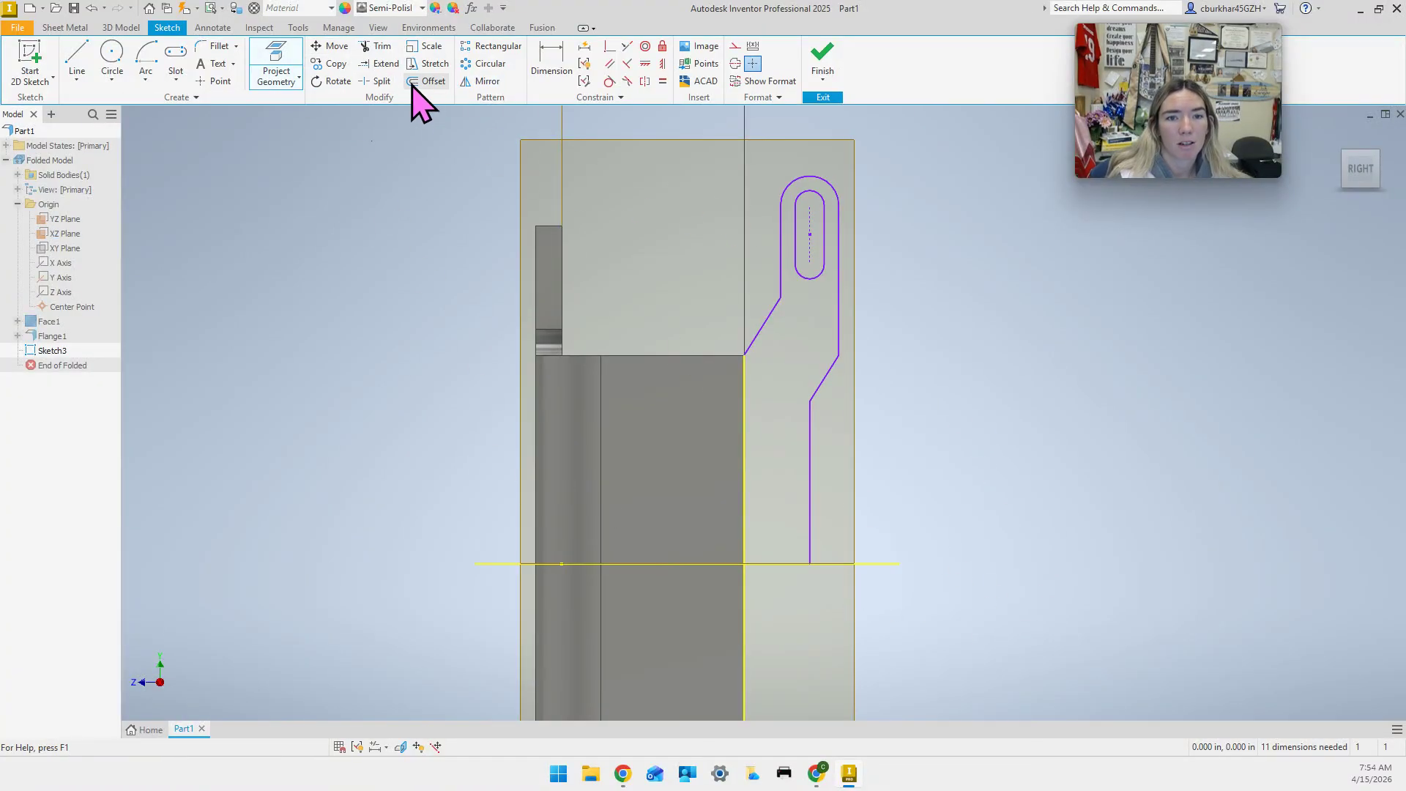
# In Mirror, select the tab's outer lines, top arc, slot edges and long vertical line.
pyautogui.click(484, 80)
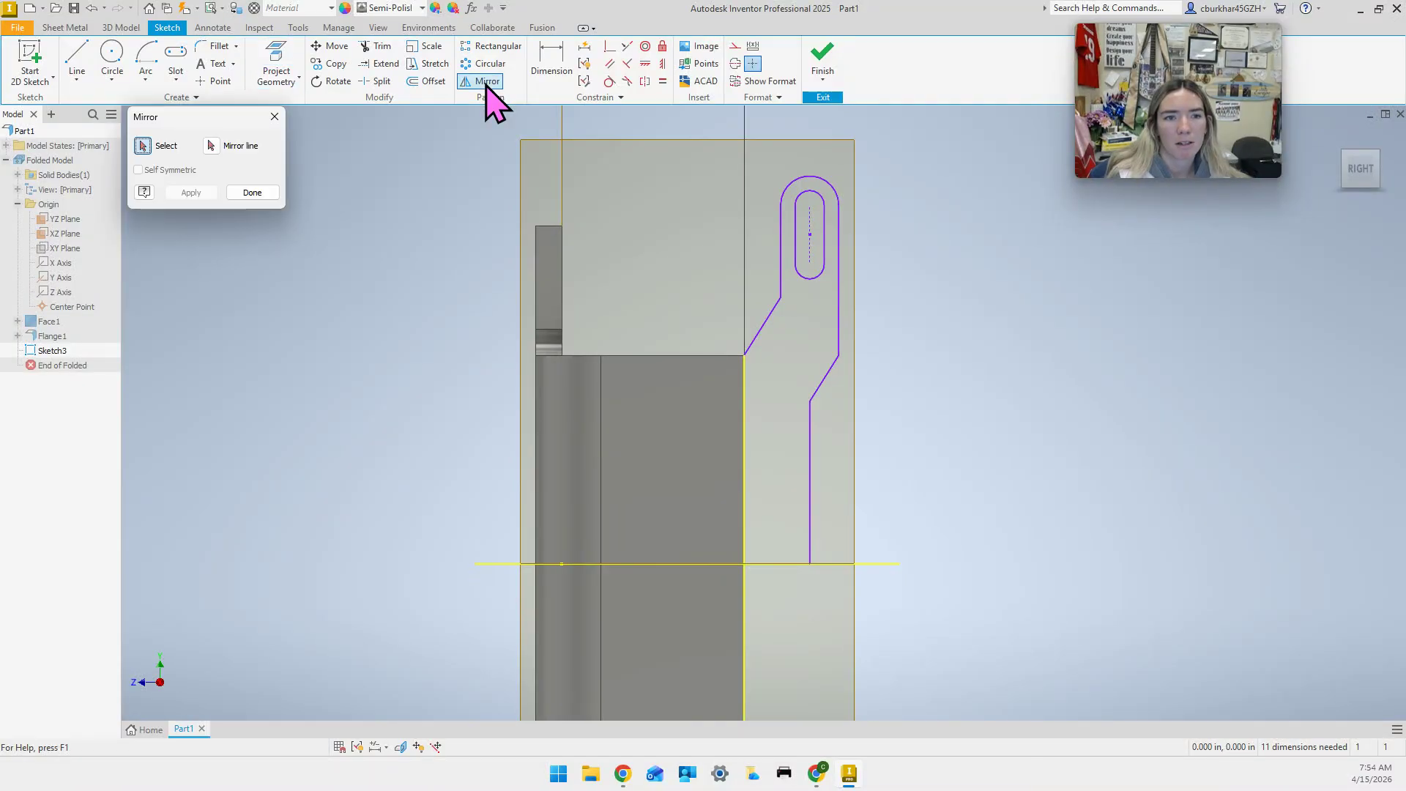
pyautogui.click(770, 315)
pyautogui.click(780, 273)
pyautogui.click(803, 192)
pyautogui.click(818, 200)
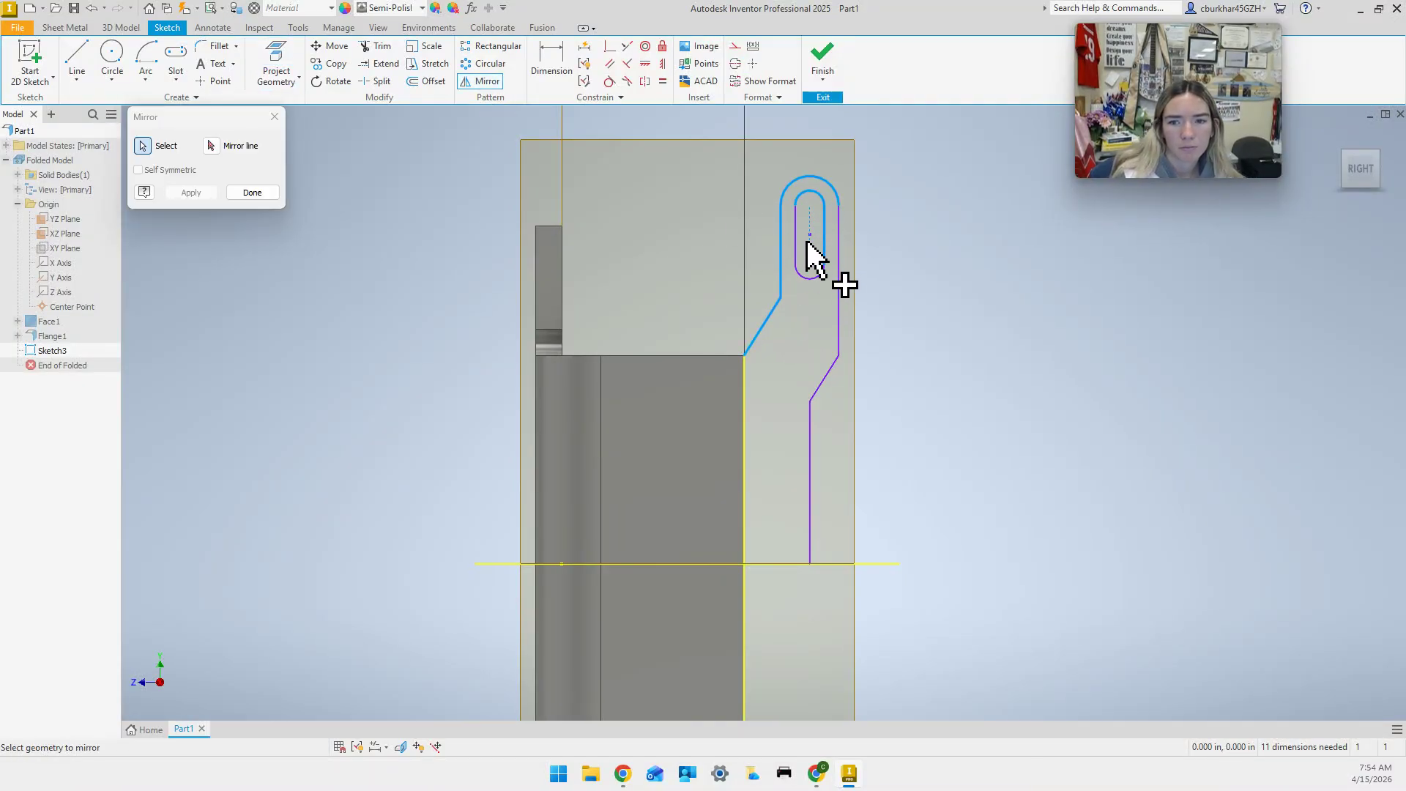
pyautogui.click(797, 251)
pyautogui.click(804, 276)
pyautogui.click(840, 297)
pyautogui.click(826, 379)
pyautogui.click(811, 439)
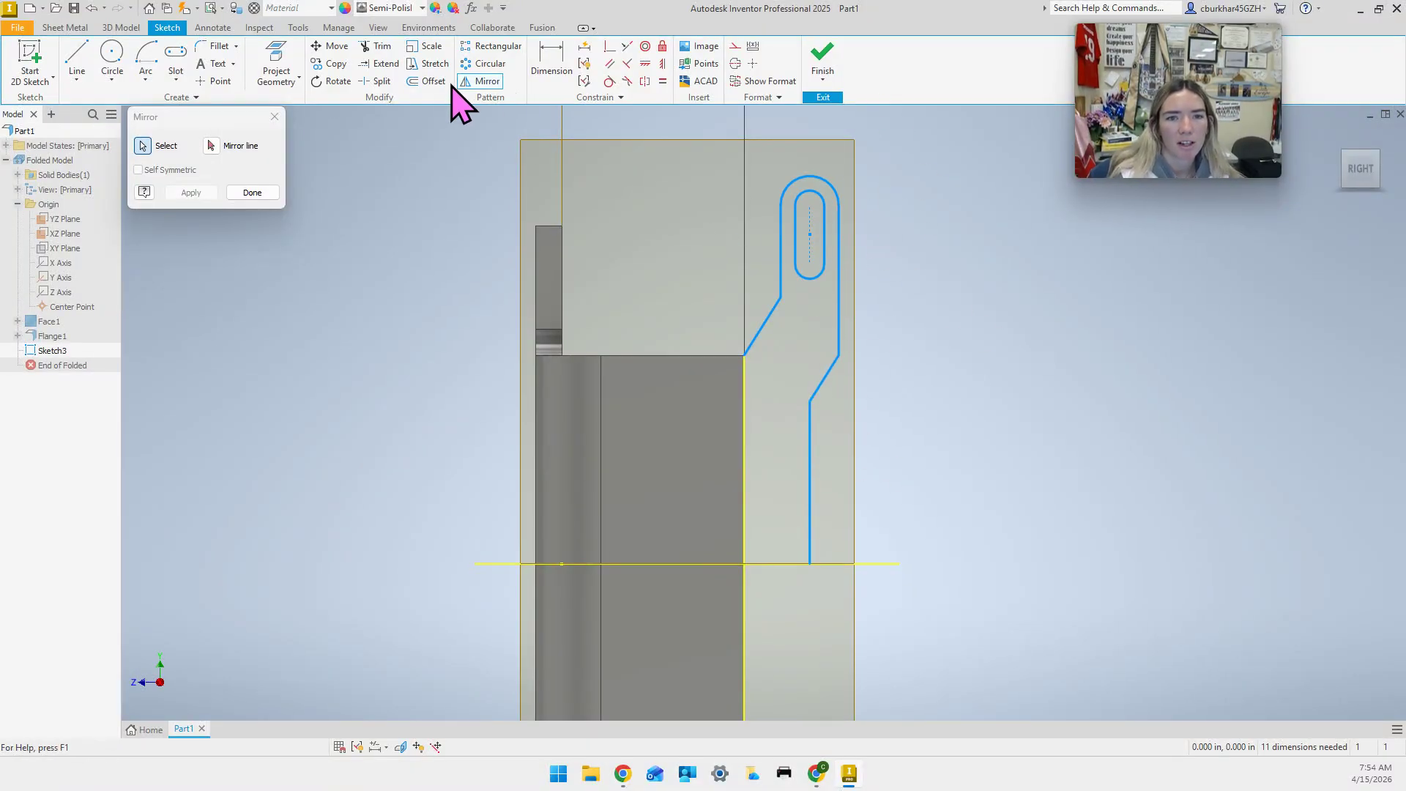
# Mirror the selection across the horizontal line, finish, and pan to view both tabs.
pyautogui.click(210, 146)
pyautogui.click(842, 564)
pyautogui.click(194, 192)
pyautogui.moveTo(447, 416); pyautogui.dragTo(416, 208, button='middle')
pyautogui.scroll(3, 443, 314)
pyautogui.moveTo(436, 319); pyautogui.dragTo(386, 452, button='middle')
pyautogui.press('Escape')
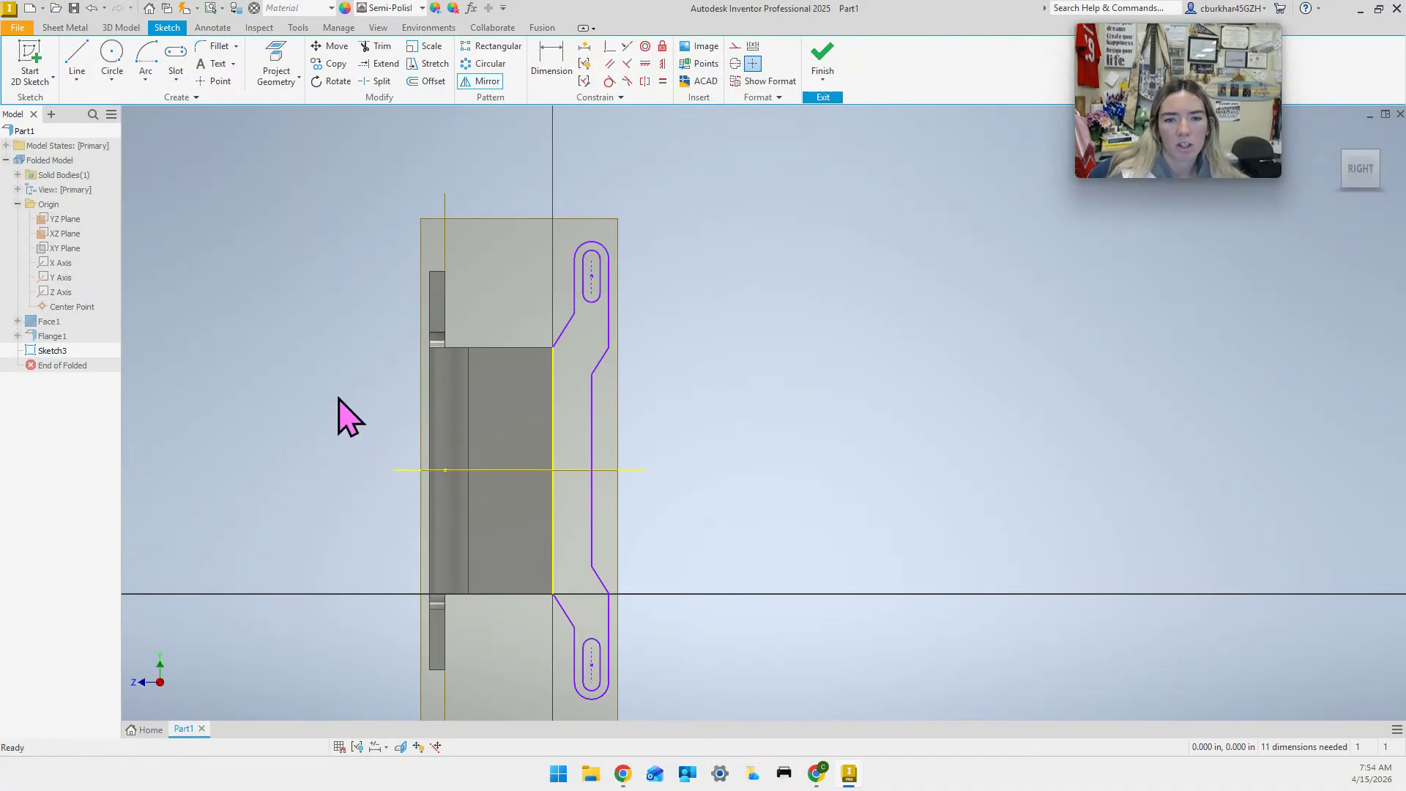
pyautogui.moveTo(750, 518); pyautogui.dragTo(753, 446, button='middle')
pyautogui.scroll(4, 640, 493)
pyautogui.scroll(-4, 642, 495)
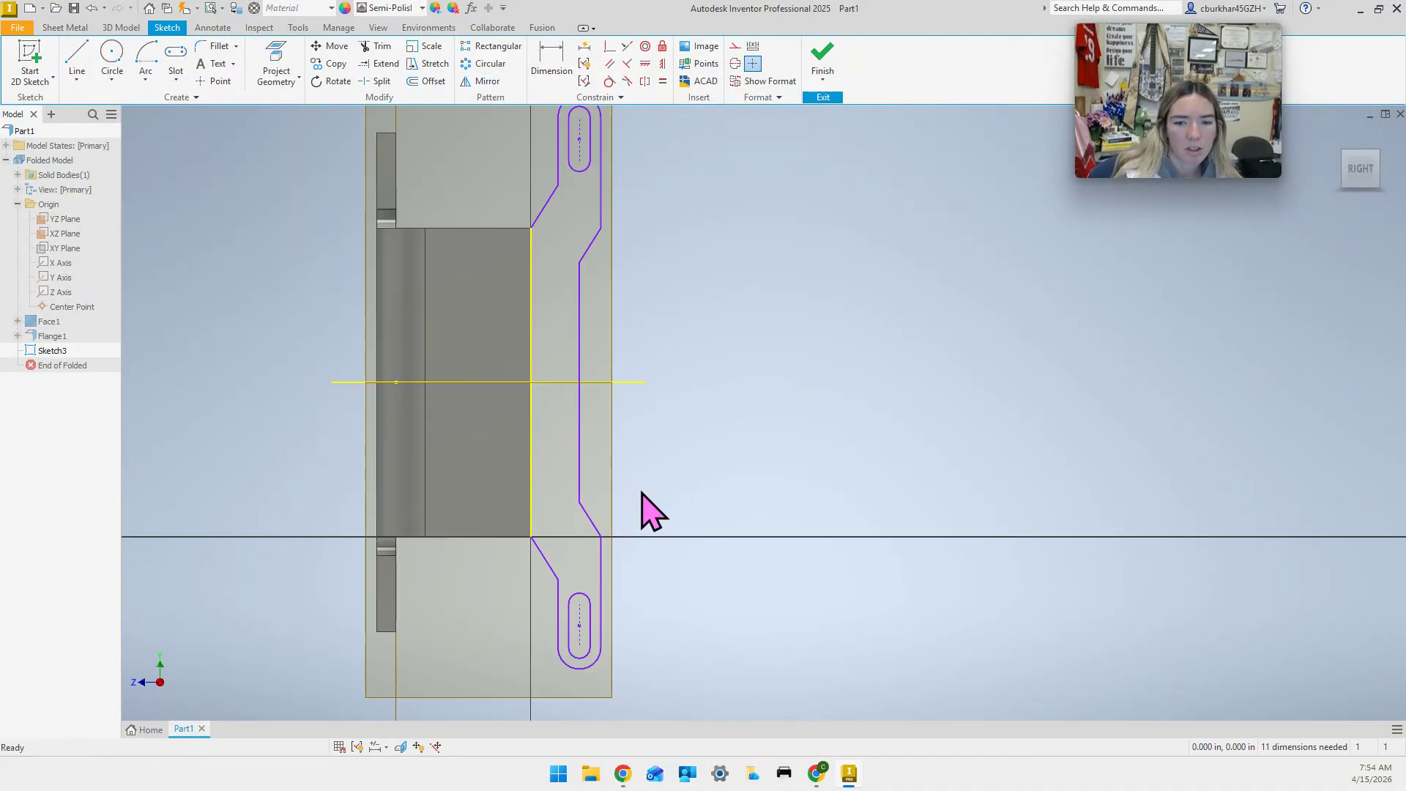
pyautogui.moveTo(640, 495); pyautogui.dragTo(627, 582, button='middle')
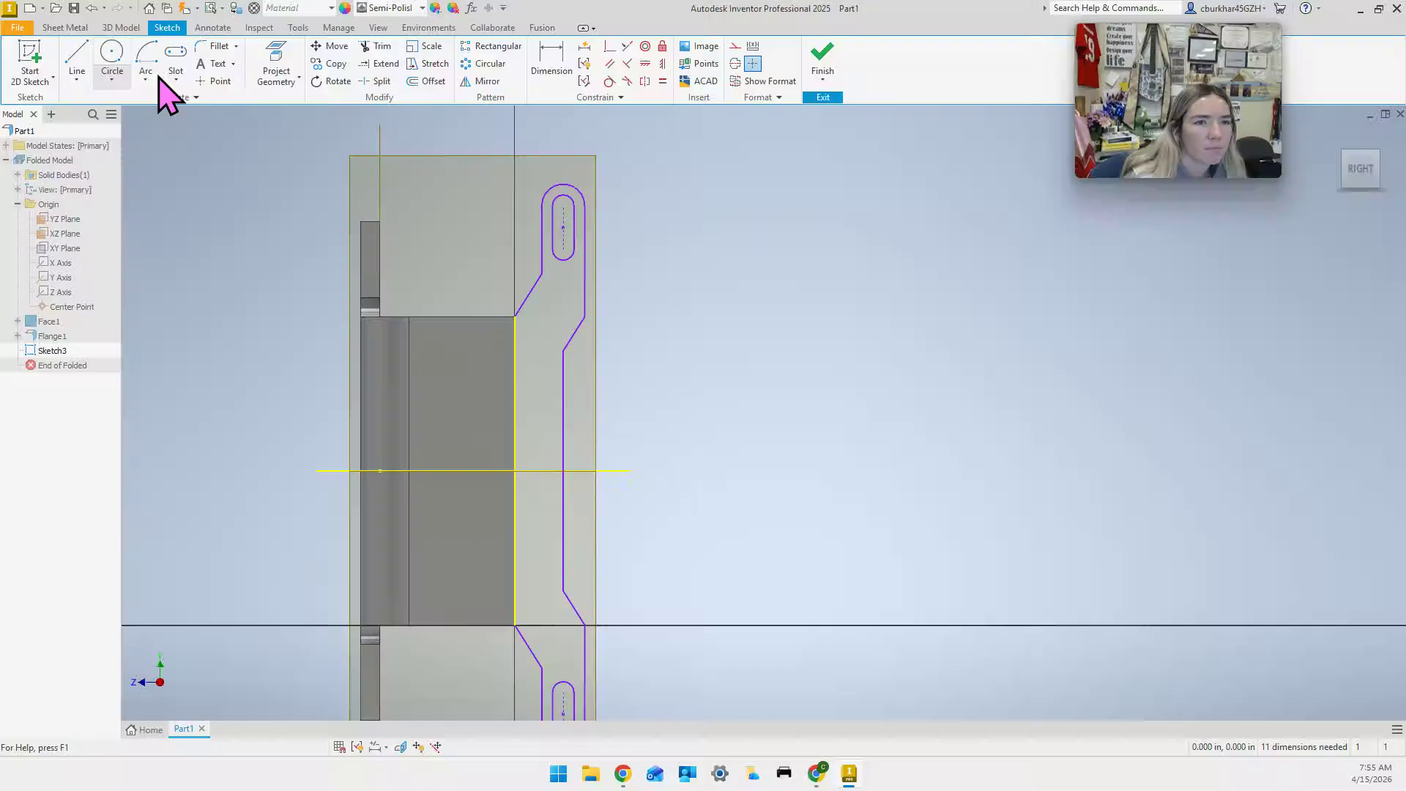
# Try a .727/.820 overall width dimension, then undo and delete it.
pyautogui.click(533, 72)
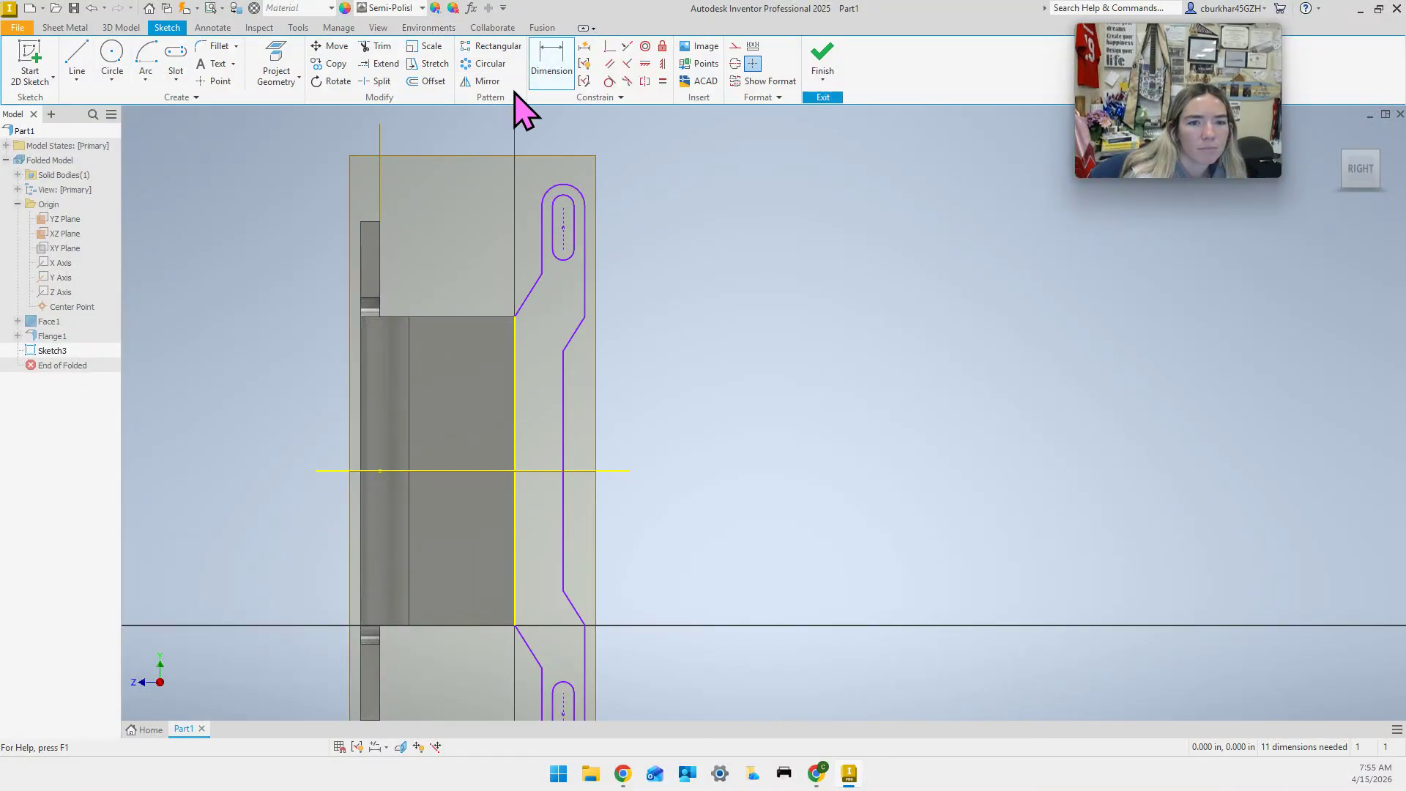
pyautogui.click(360, 245)
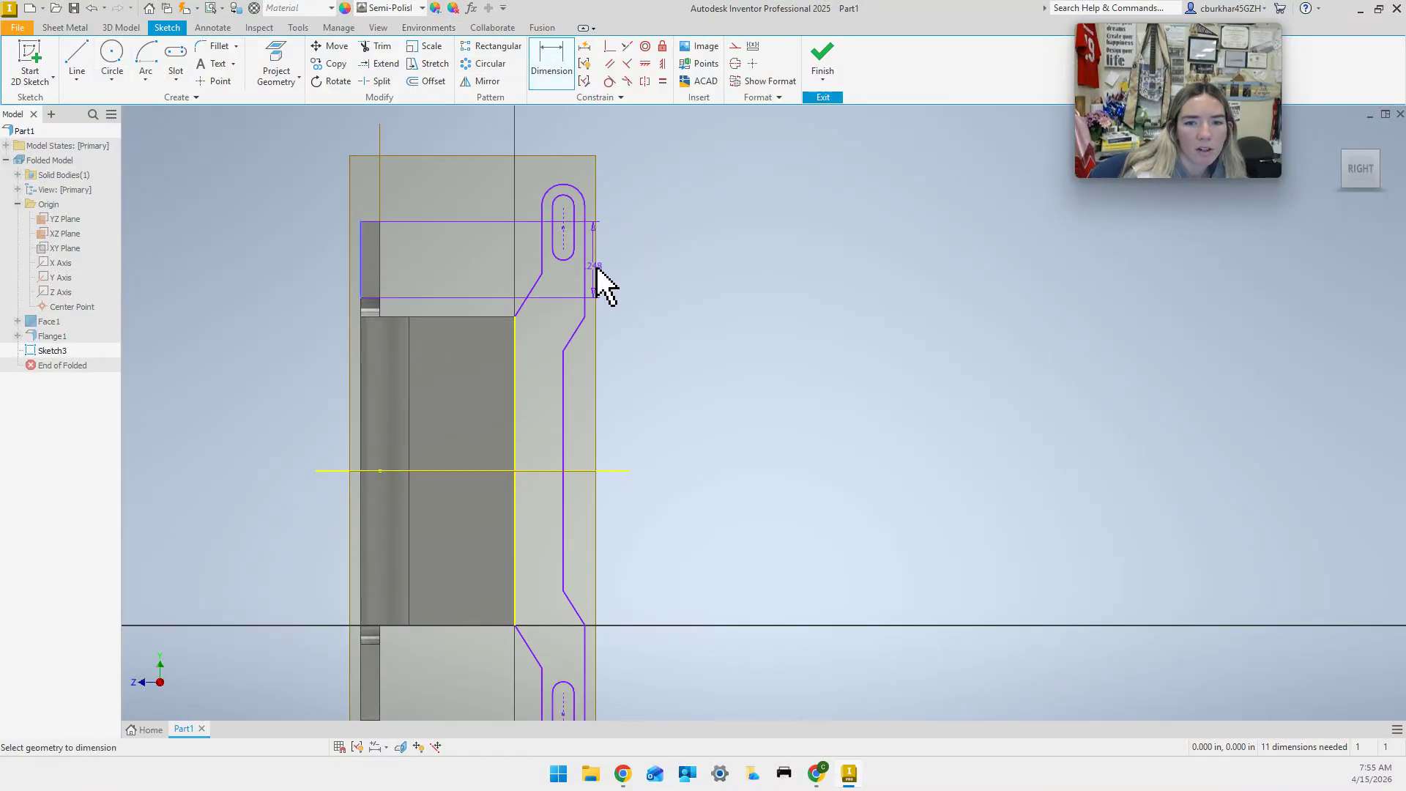
pyautogui.click(585, 269)
pyautogui.click(472, 132)
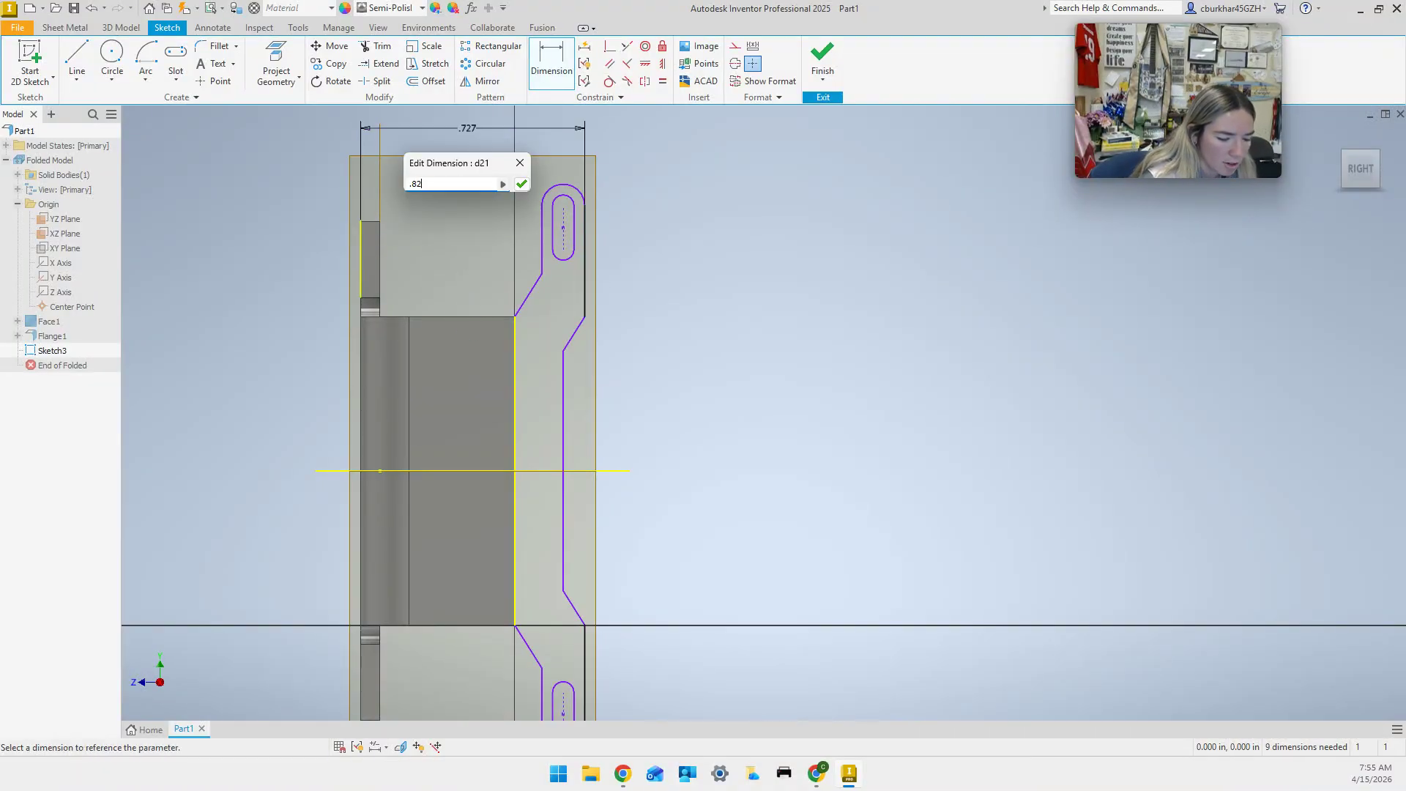
pyautogui.press('Return')
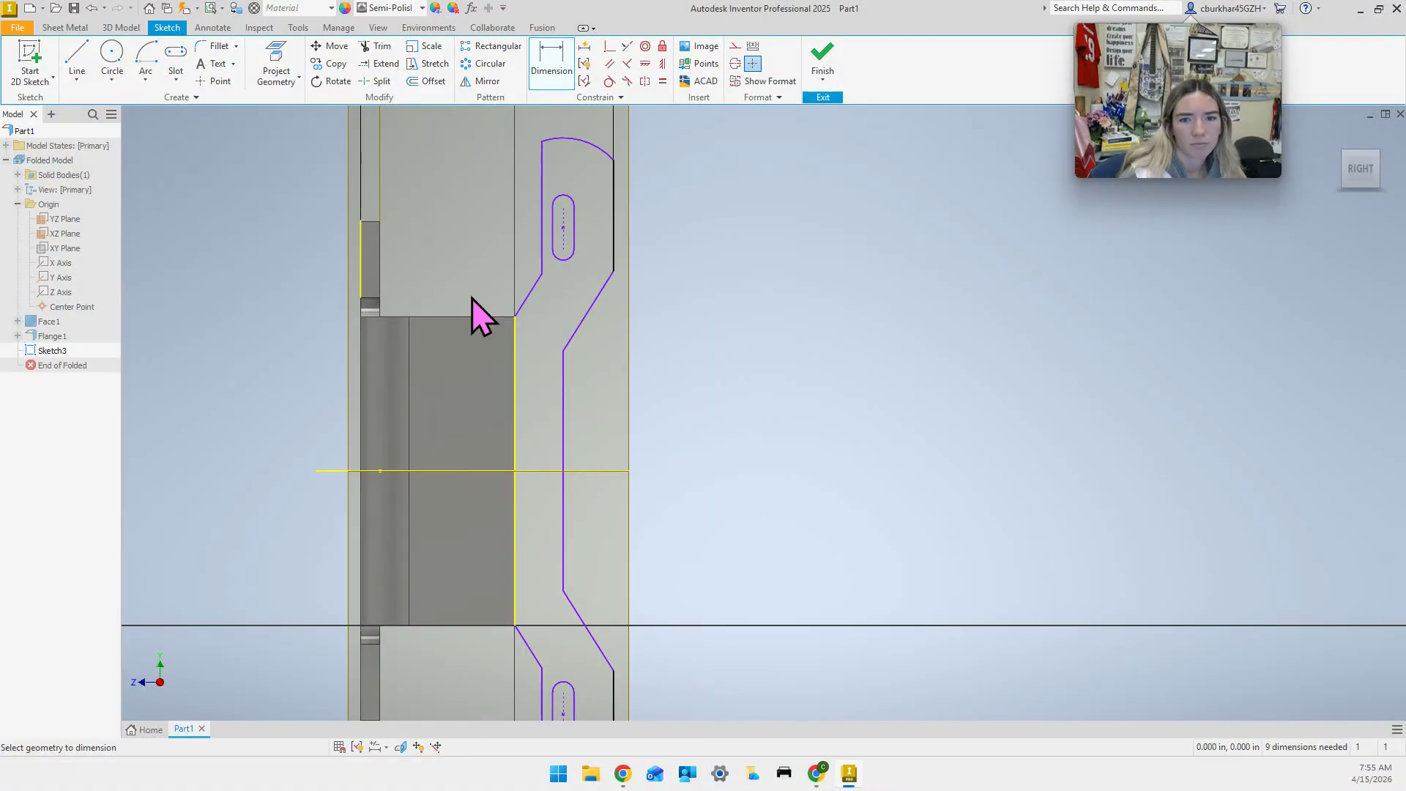
pyautogui.moveTo(471, 301); pyautogui.dragTo(438, 402, button='middle')
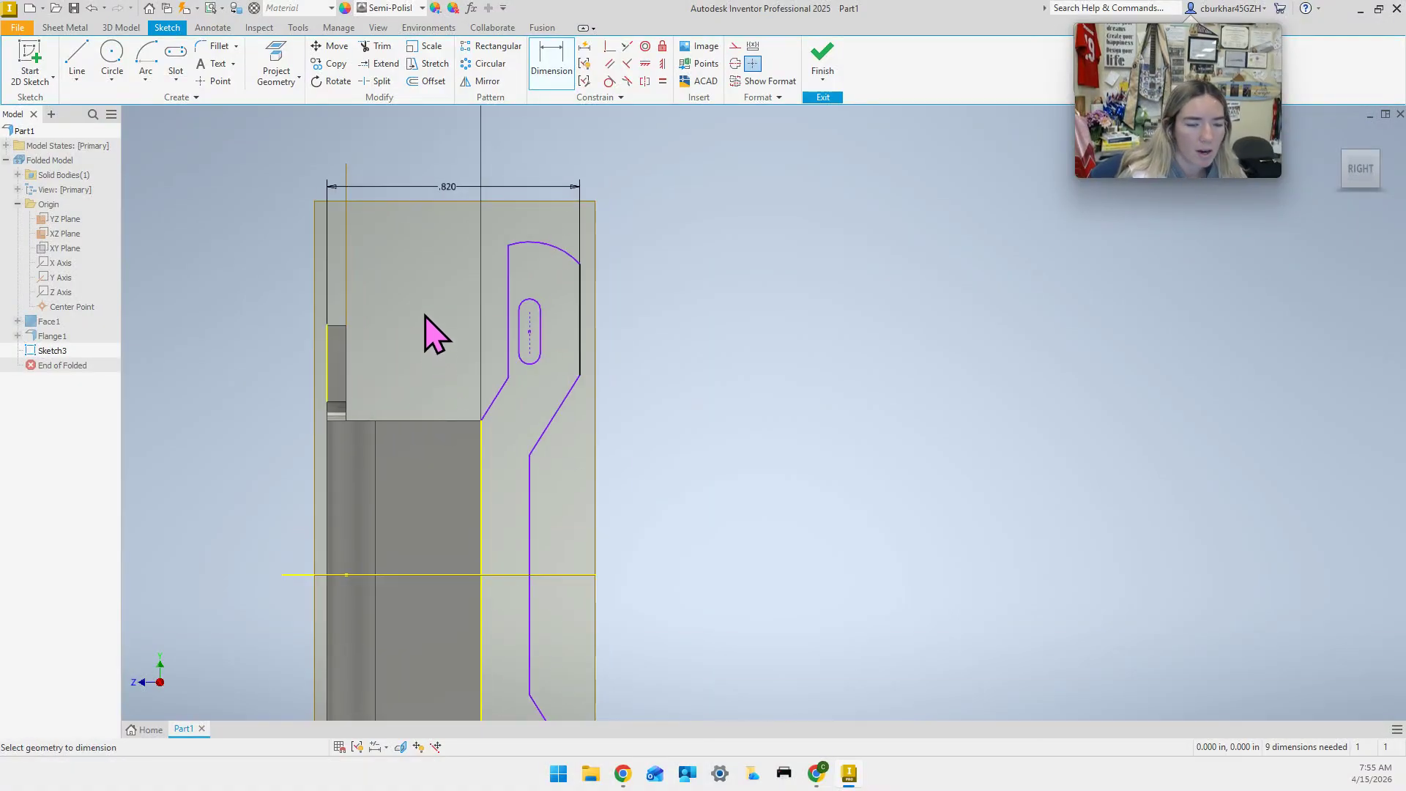
pyautogui.hotkey('ctrl', 'z')
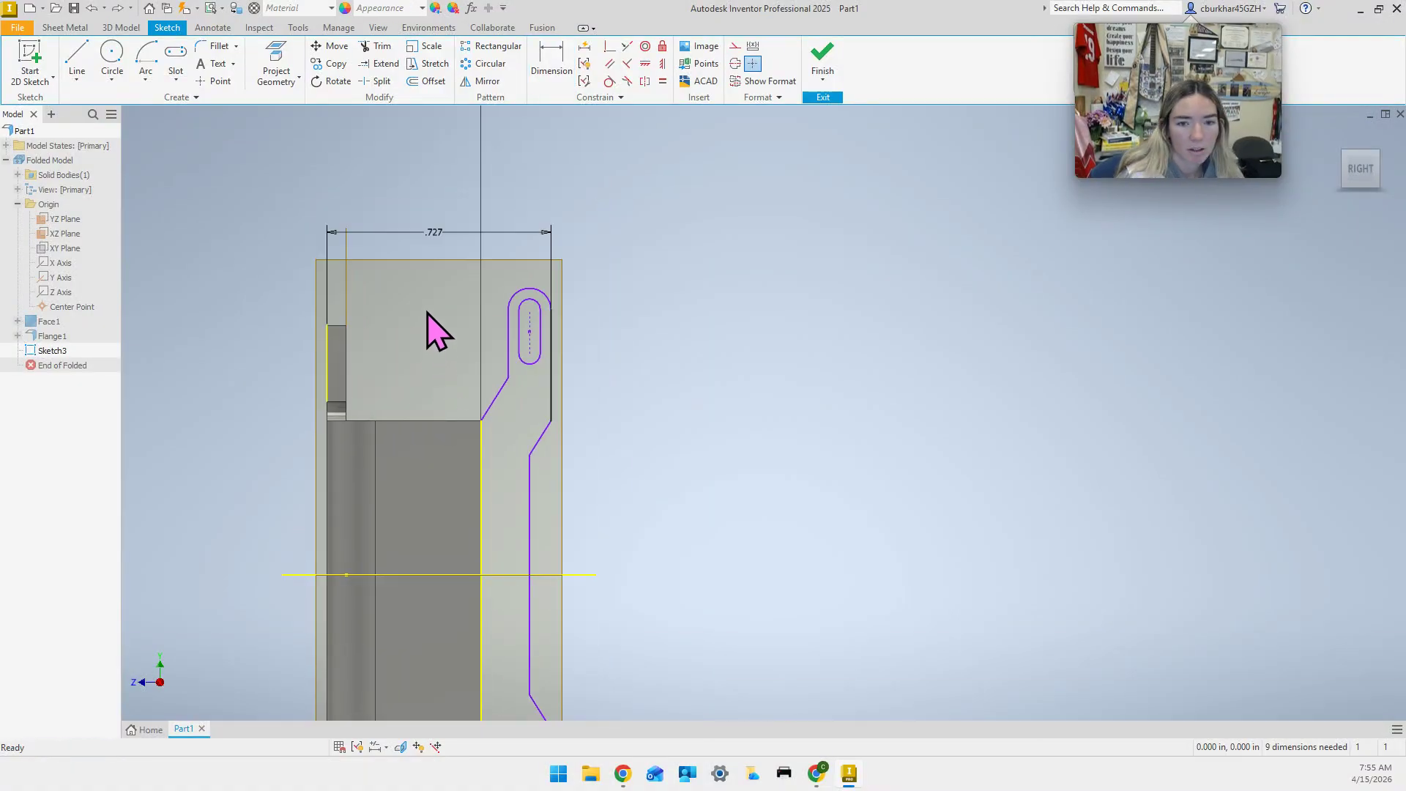
pyautogui.click(457, 232)
pyautogui.press('Delete')
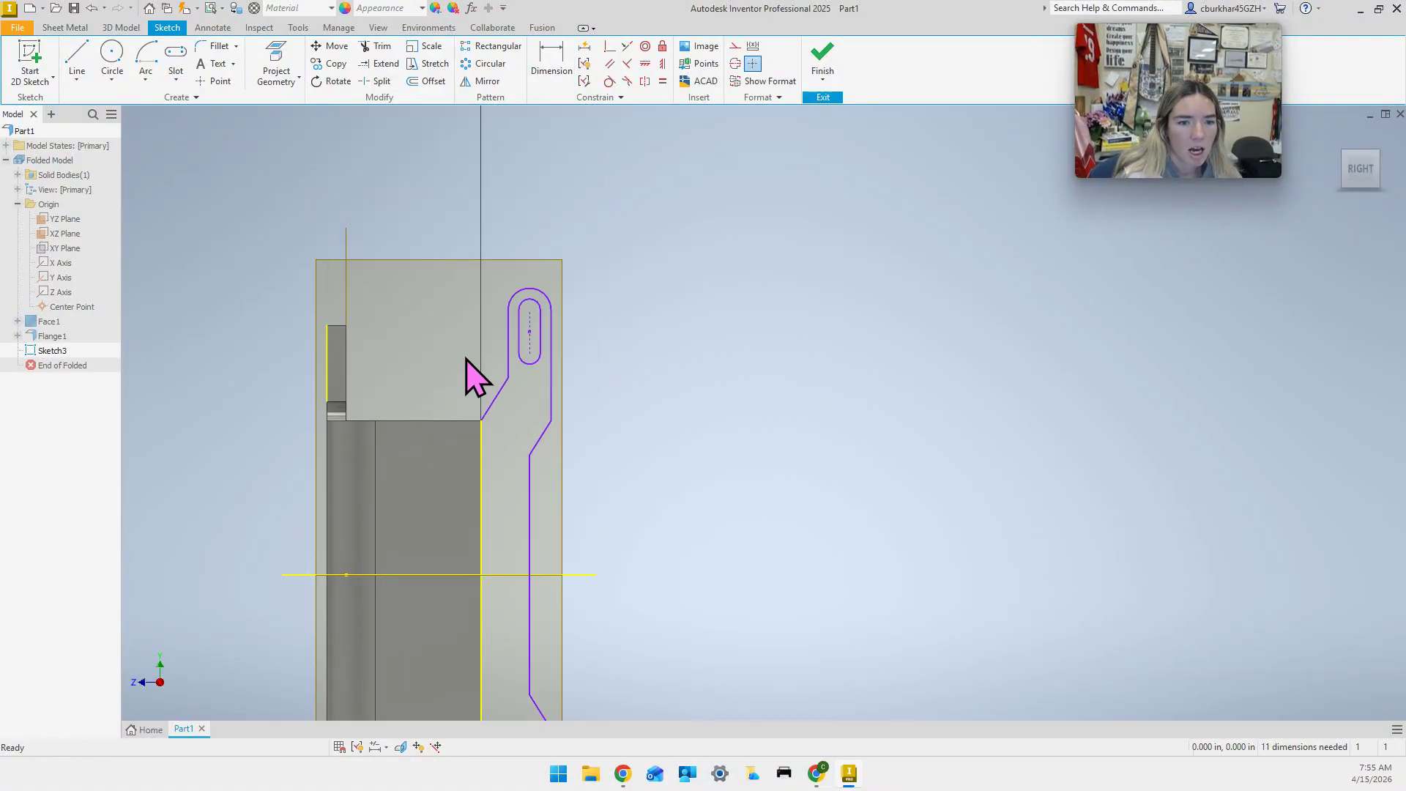
pyautogui.click(509, 361)
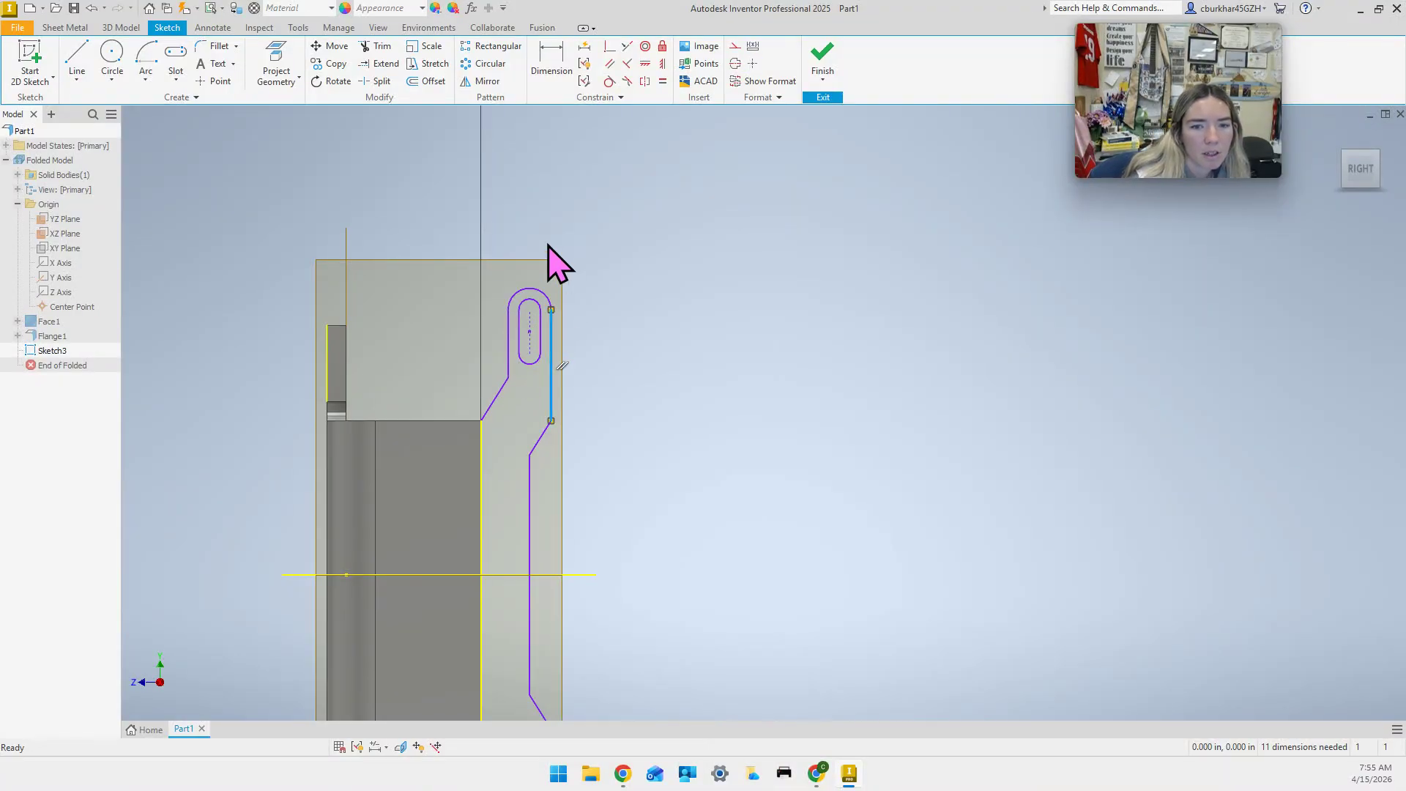
# Dimension the width across the upper tab's top end to .250.
pyautogui.click(545, 61)
pyautogui.click(507, 358)
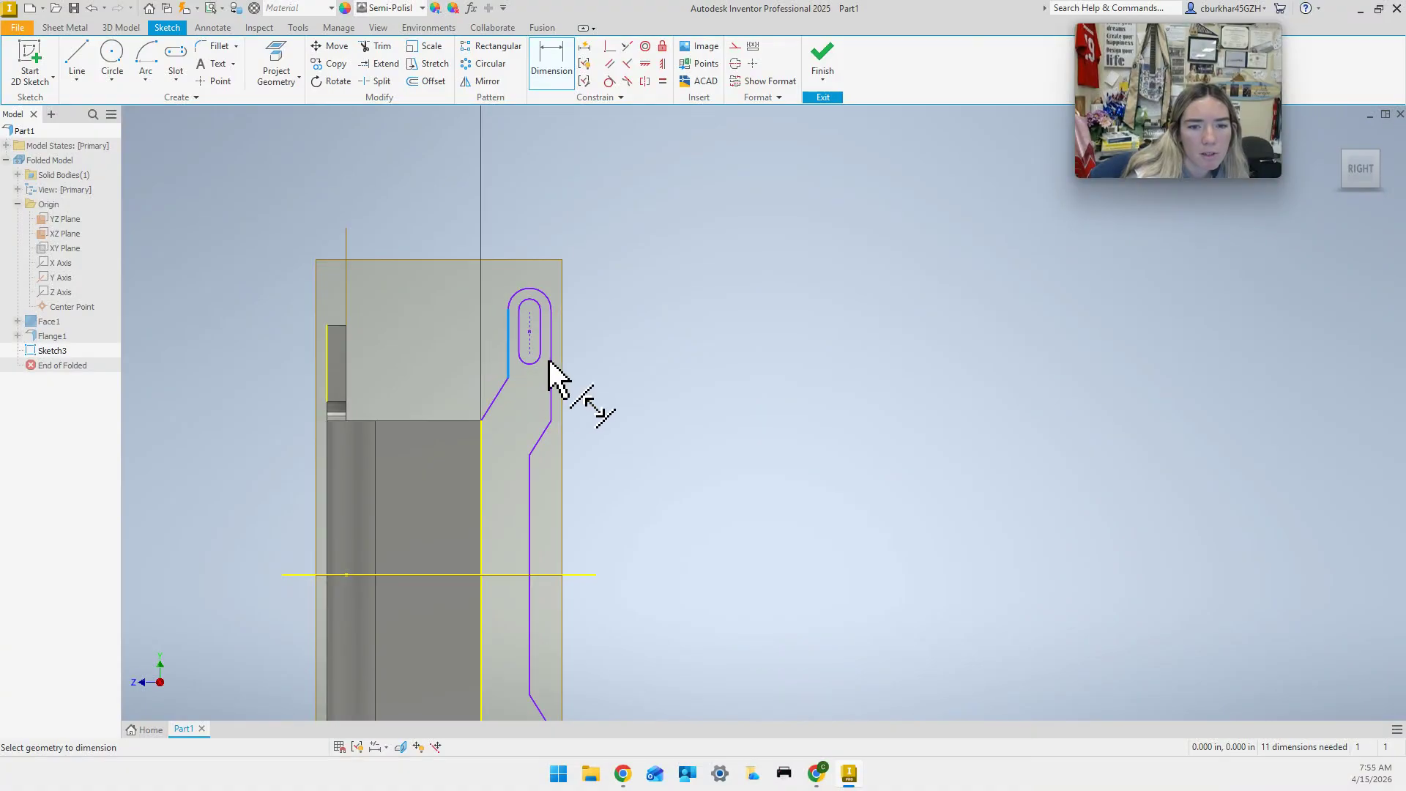
pyautogui.click(550, 364)
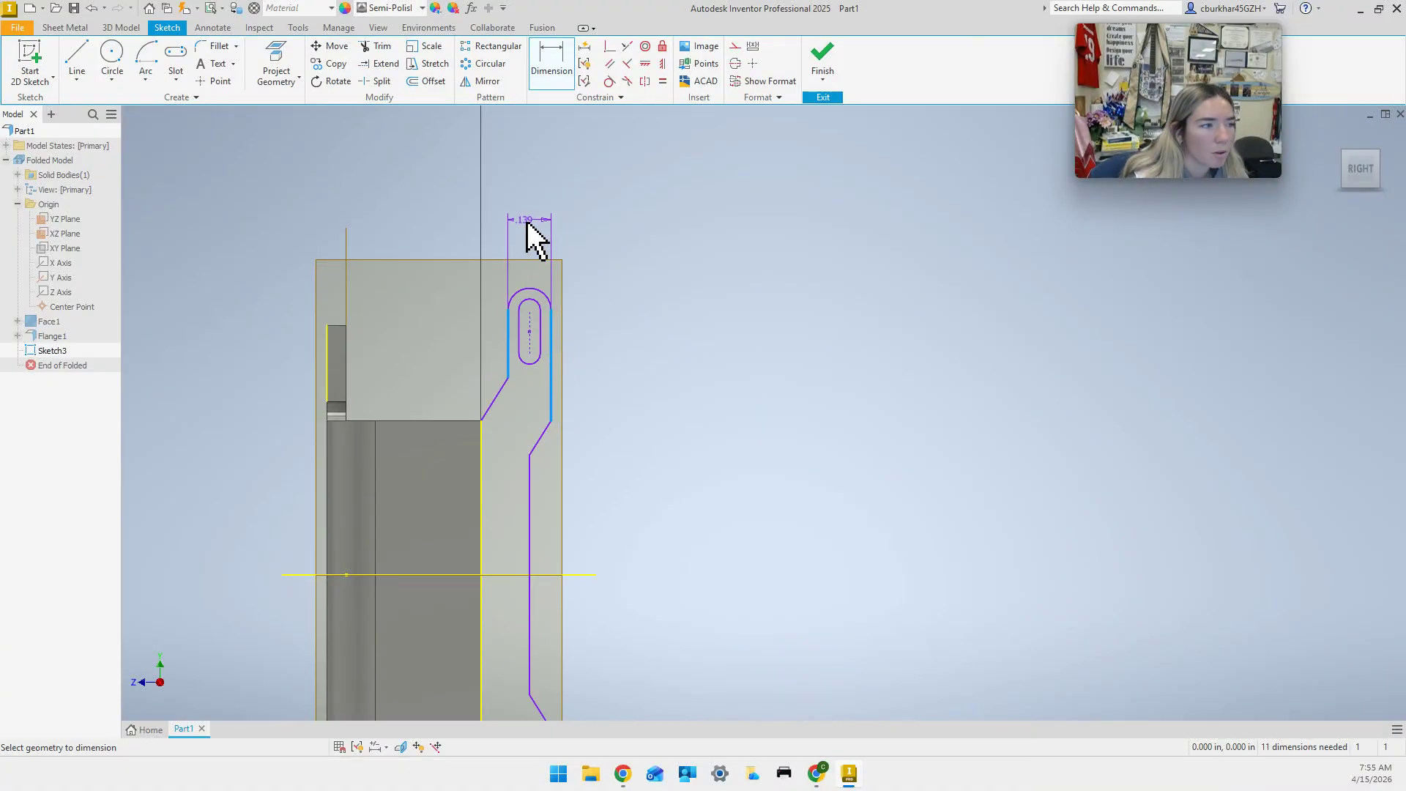
pyautogui.click(527, 226)
pyautogui.write('0.25')
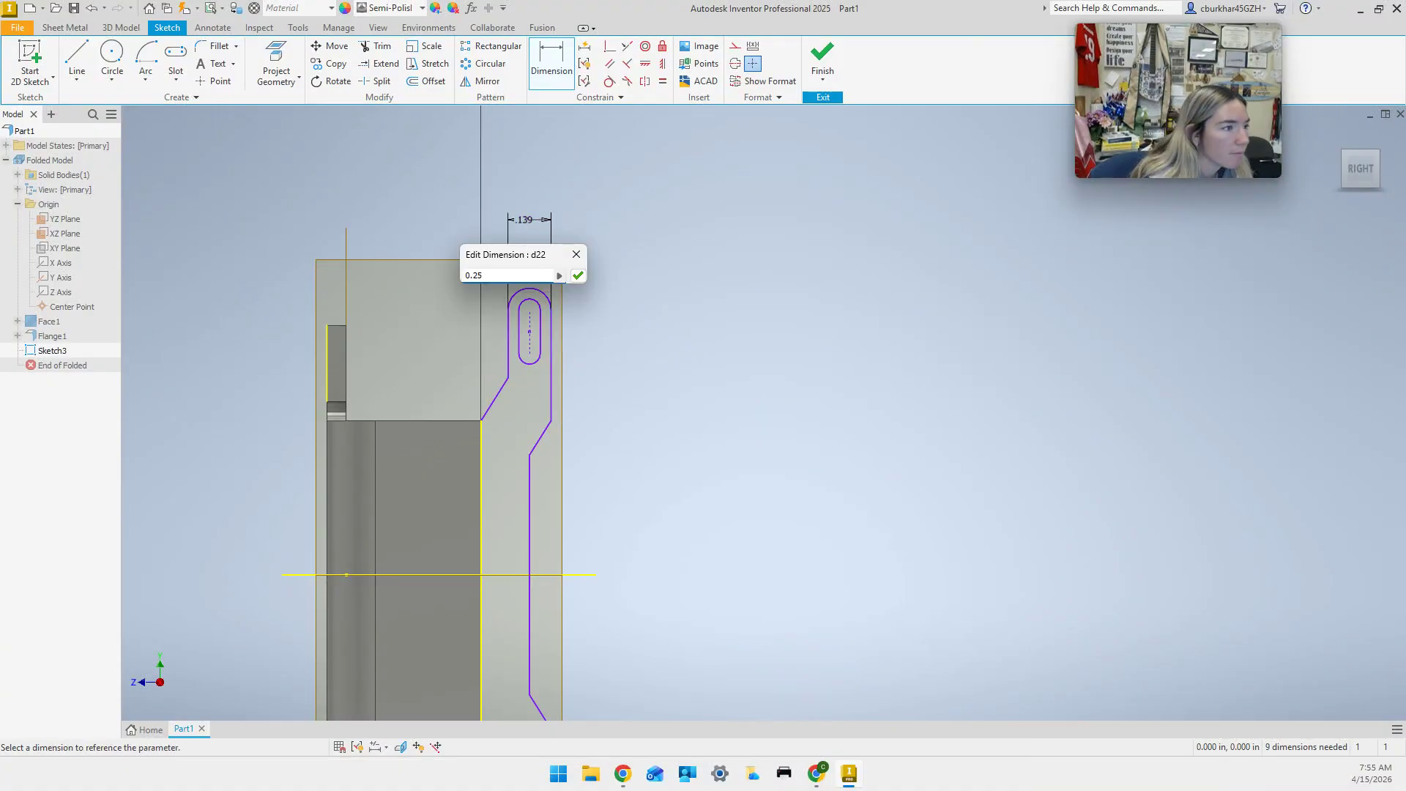
pyautogui.press('Return')
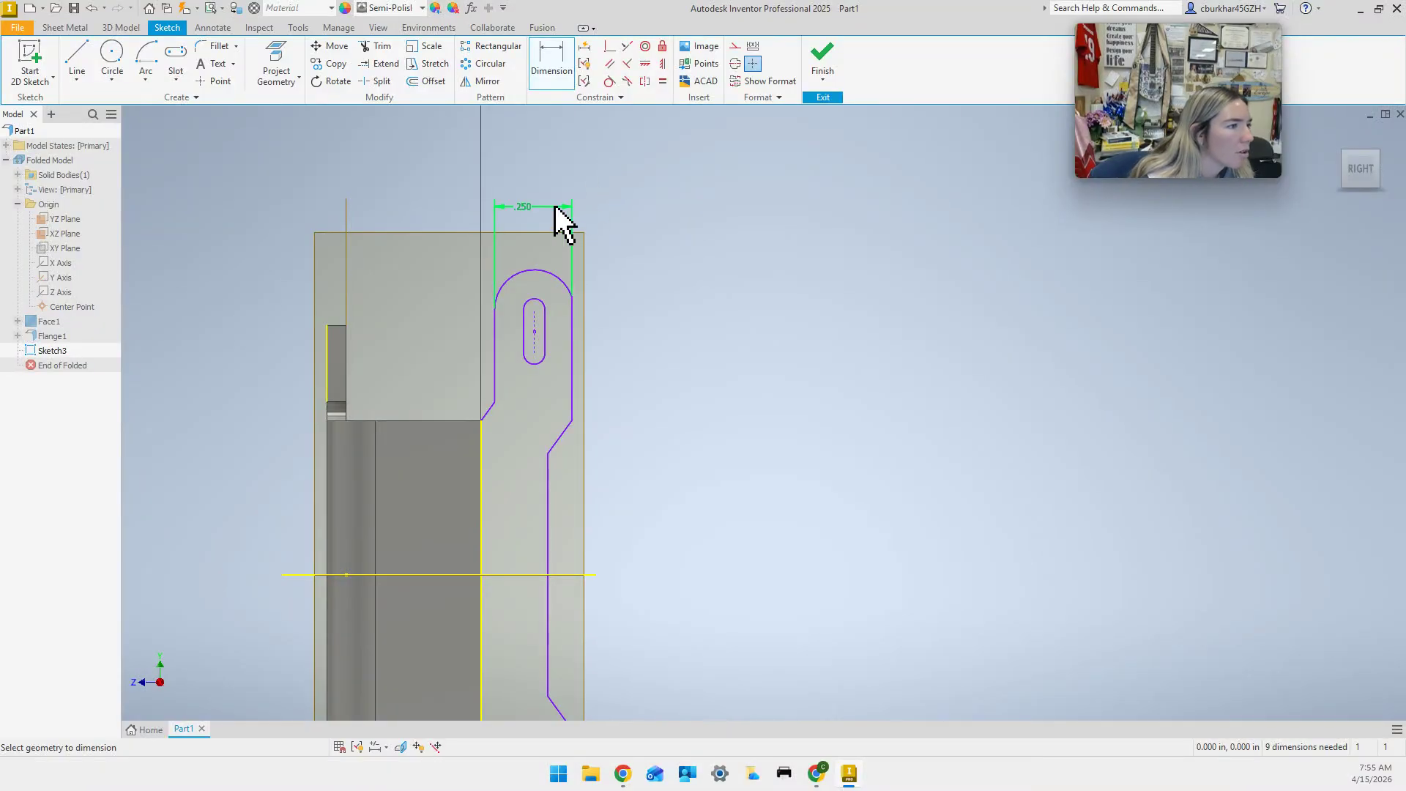
# Give the tab's top arc a .125 radius dimension.
pyautogui.click(551, 273)
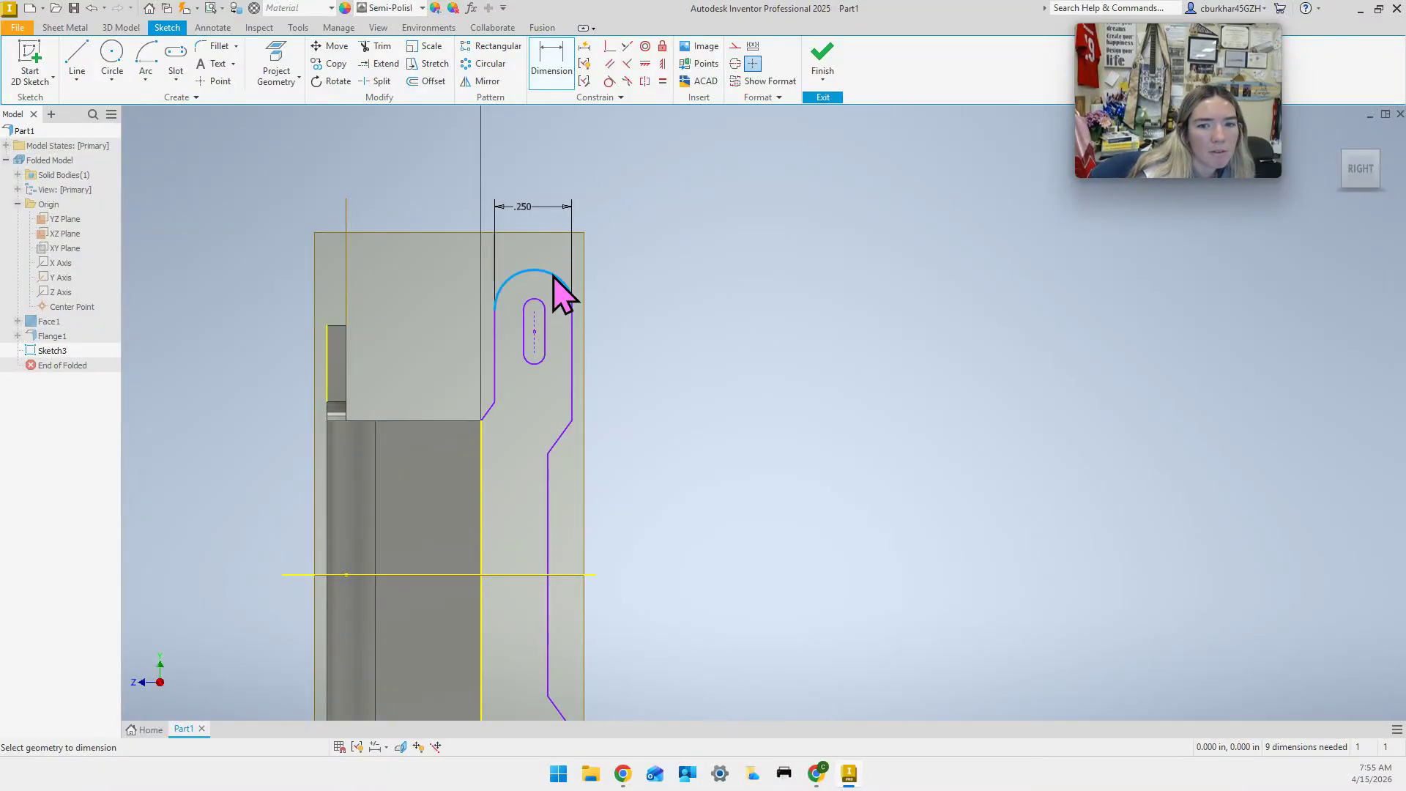
pyautogui.click(650, 232)
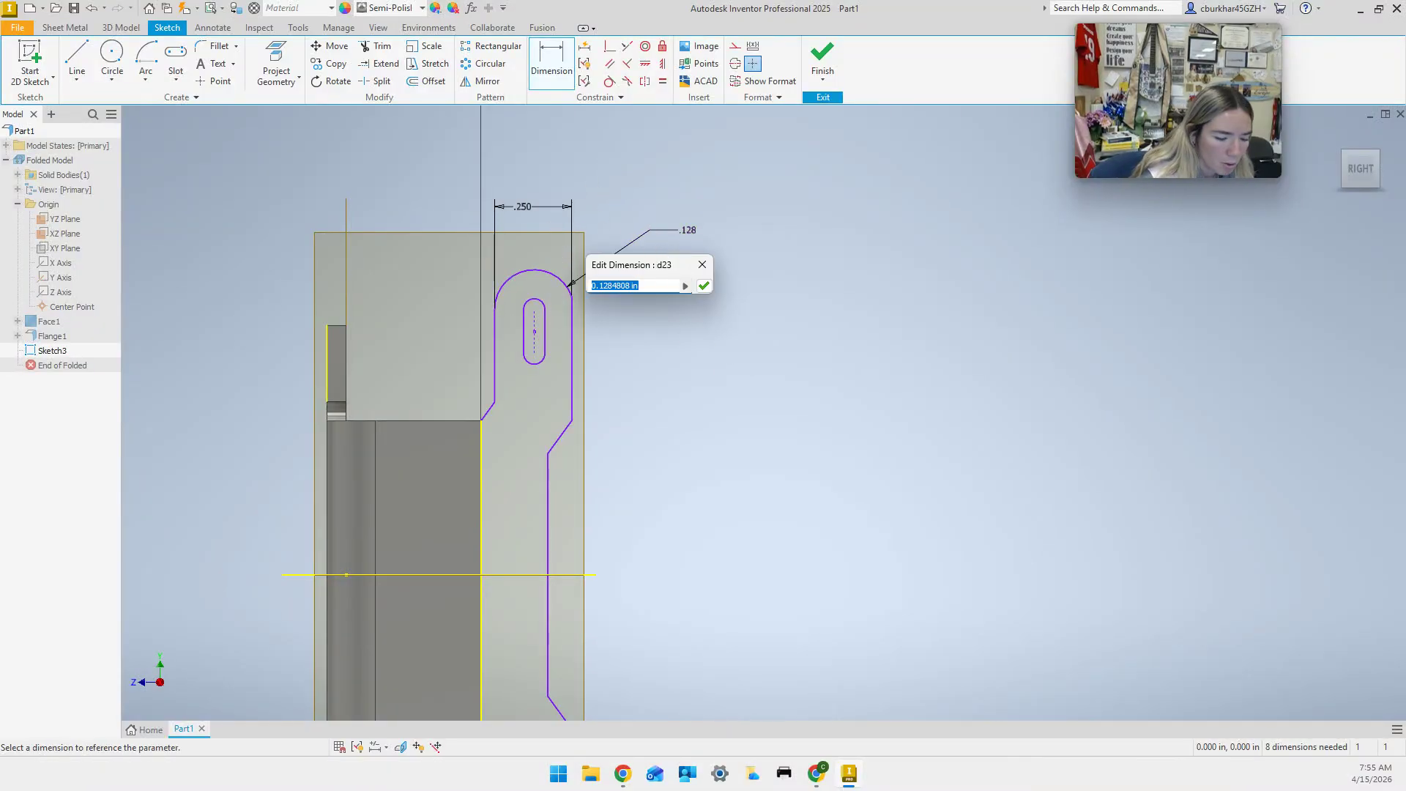
pyautogui.press('Return')
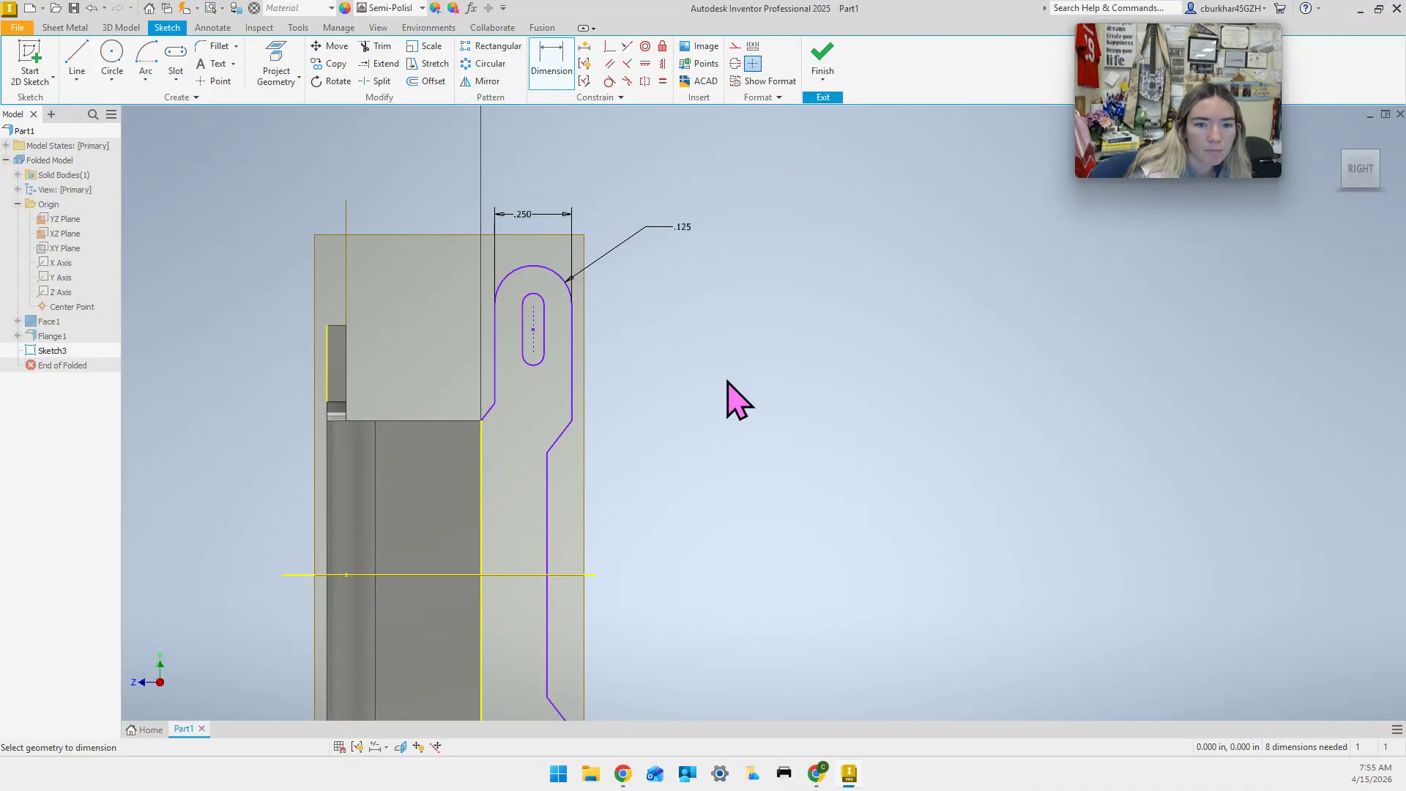
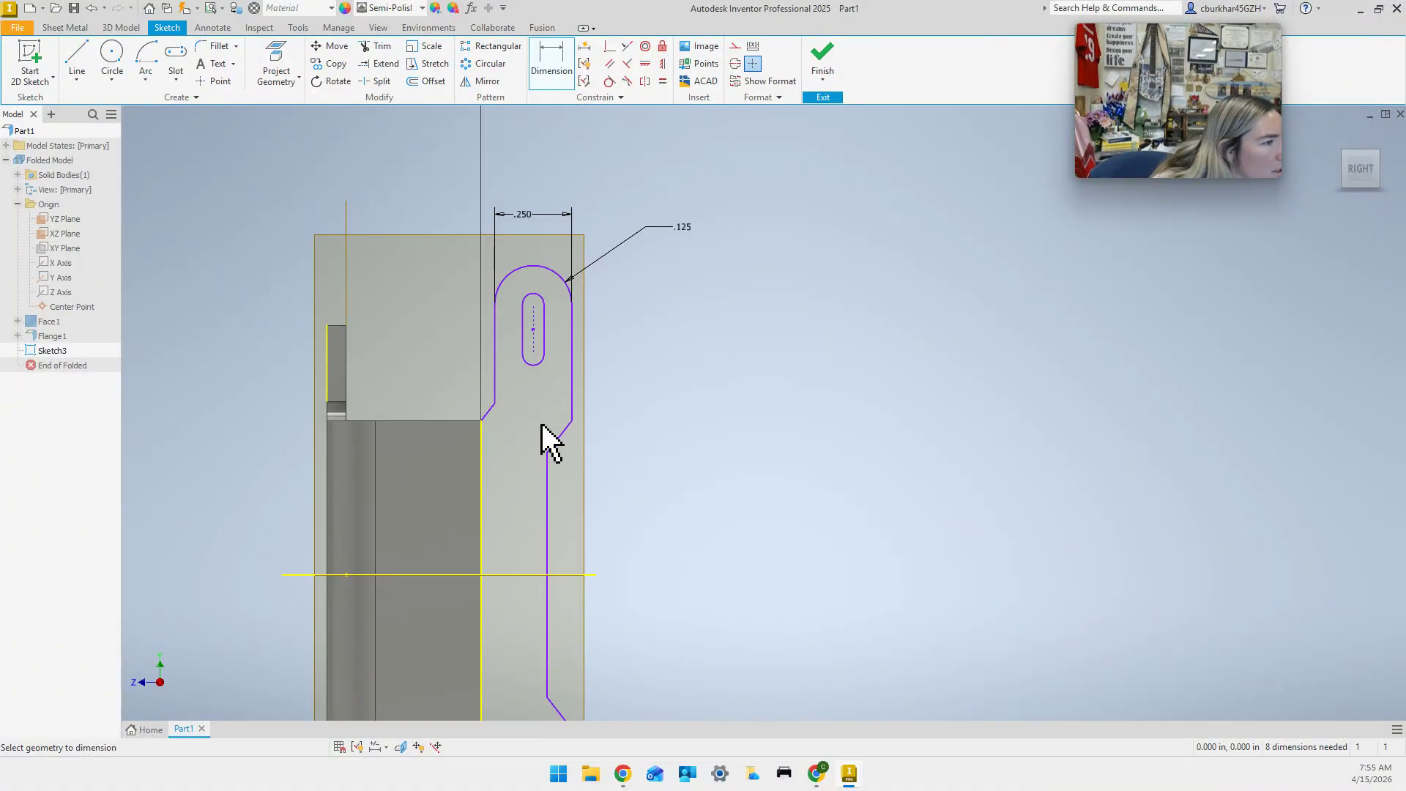
# Add a .125 dimension from the slot arc to the tab edge, keeping it as a driven reference.
pyautogui.click(545, 315)
pyautogui.click(572, 319)
pyautogui.click(569, 296)
pyautogui.click(555, 253)
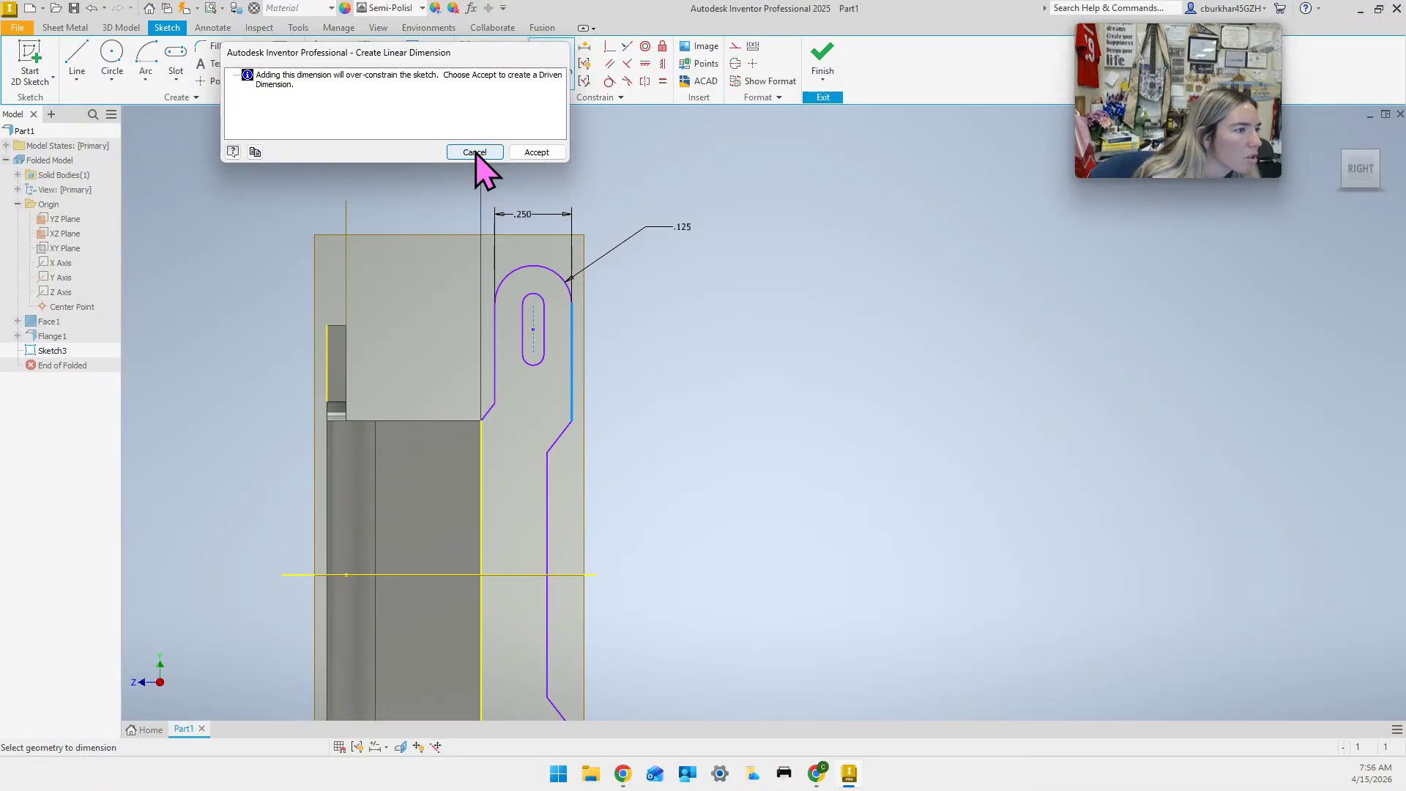
pyautogui.click(524, 152)
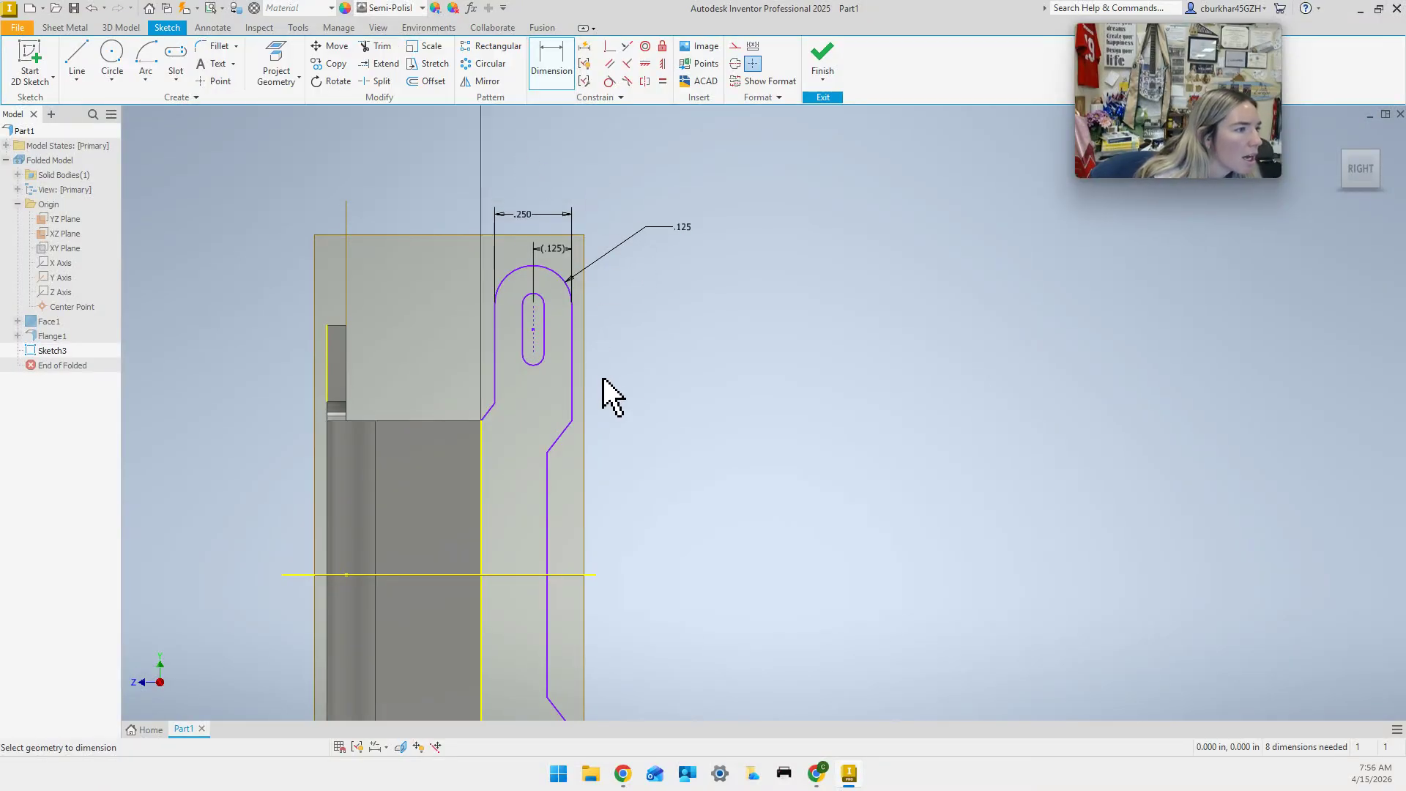
# Dimension the slot's centre line length as .125.
pyautogui.click(533, 308)
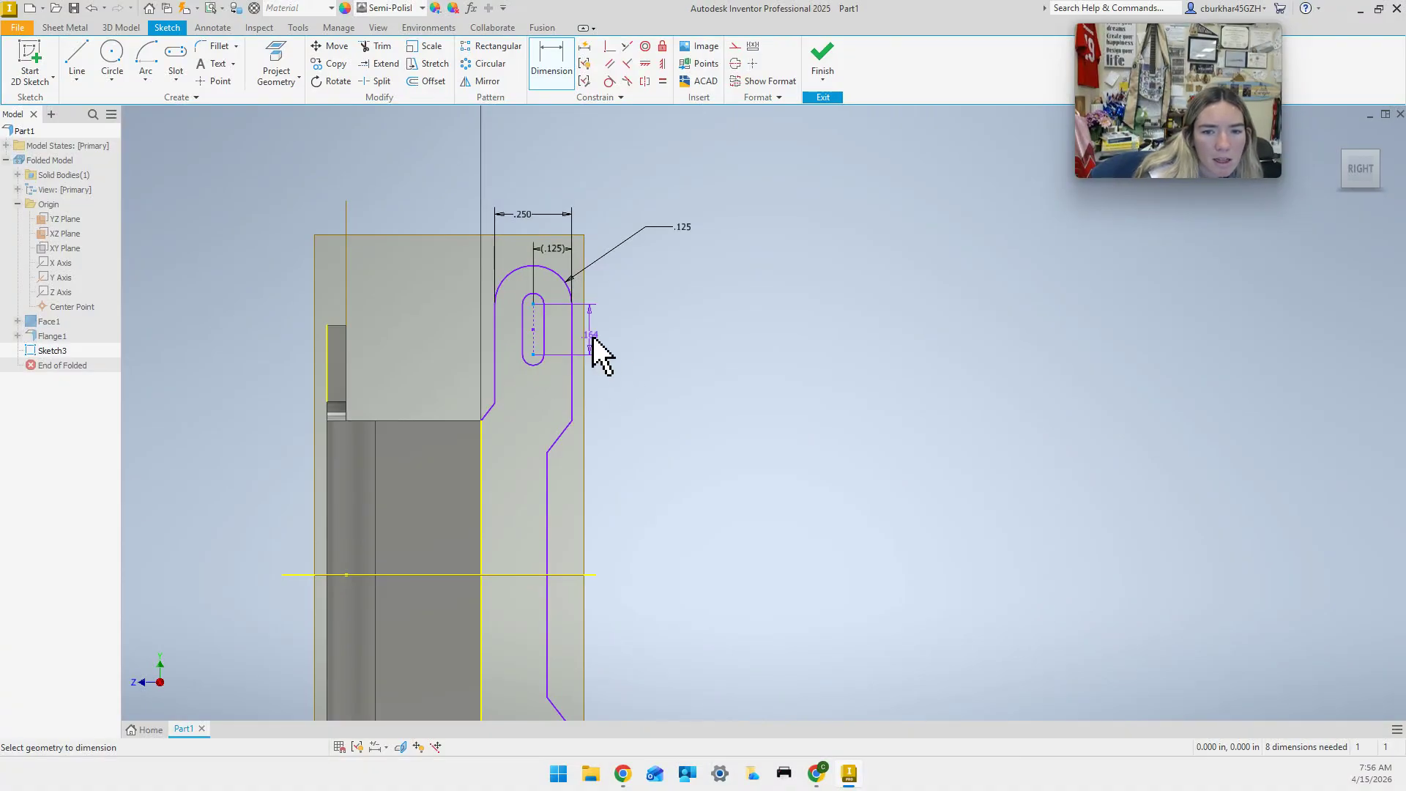
pyautogui.click(591, 336)
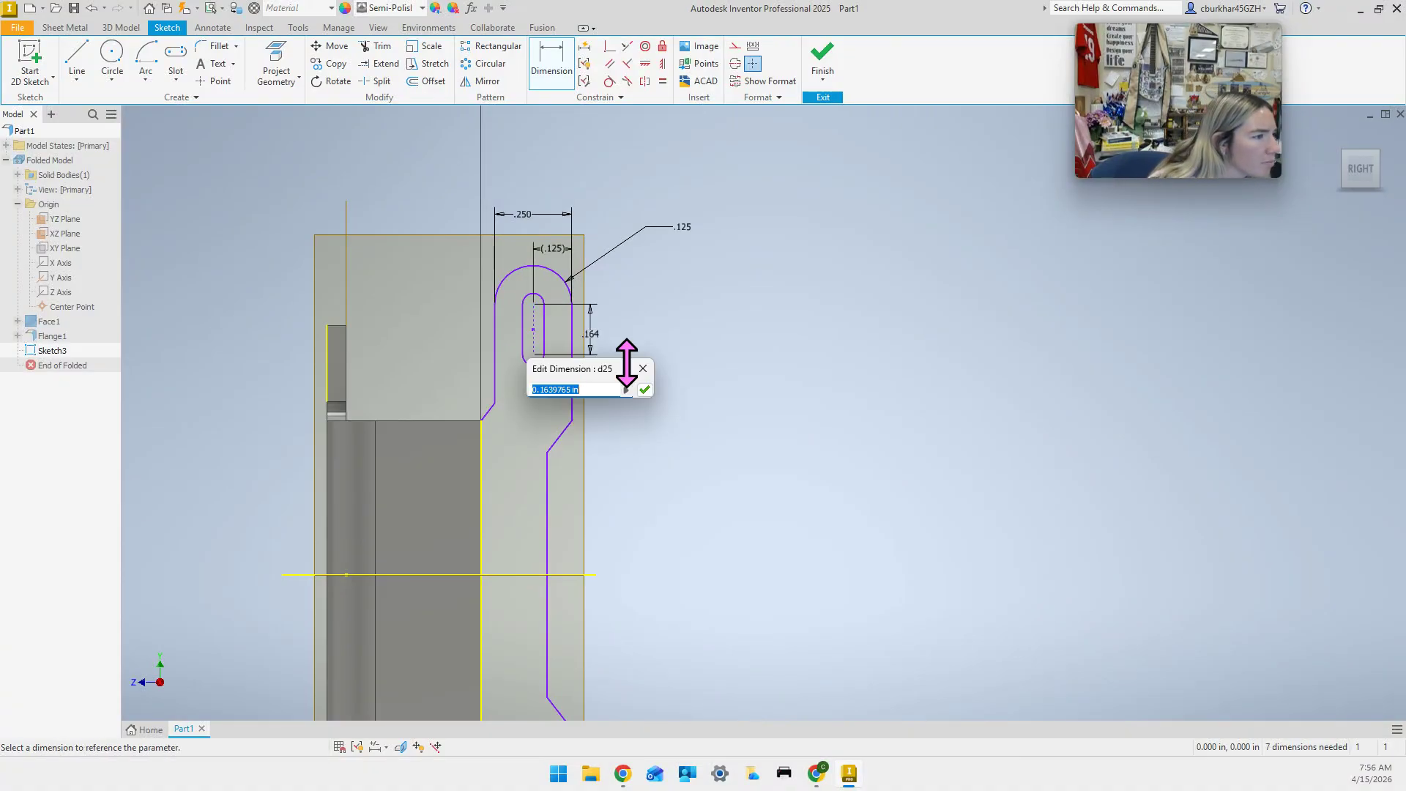
pyautogui.write('.125')
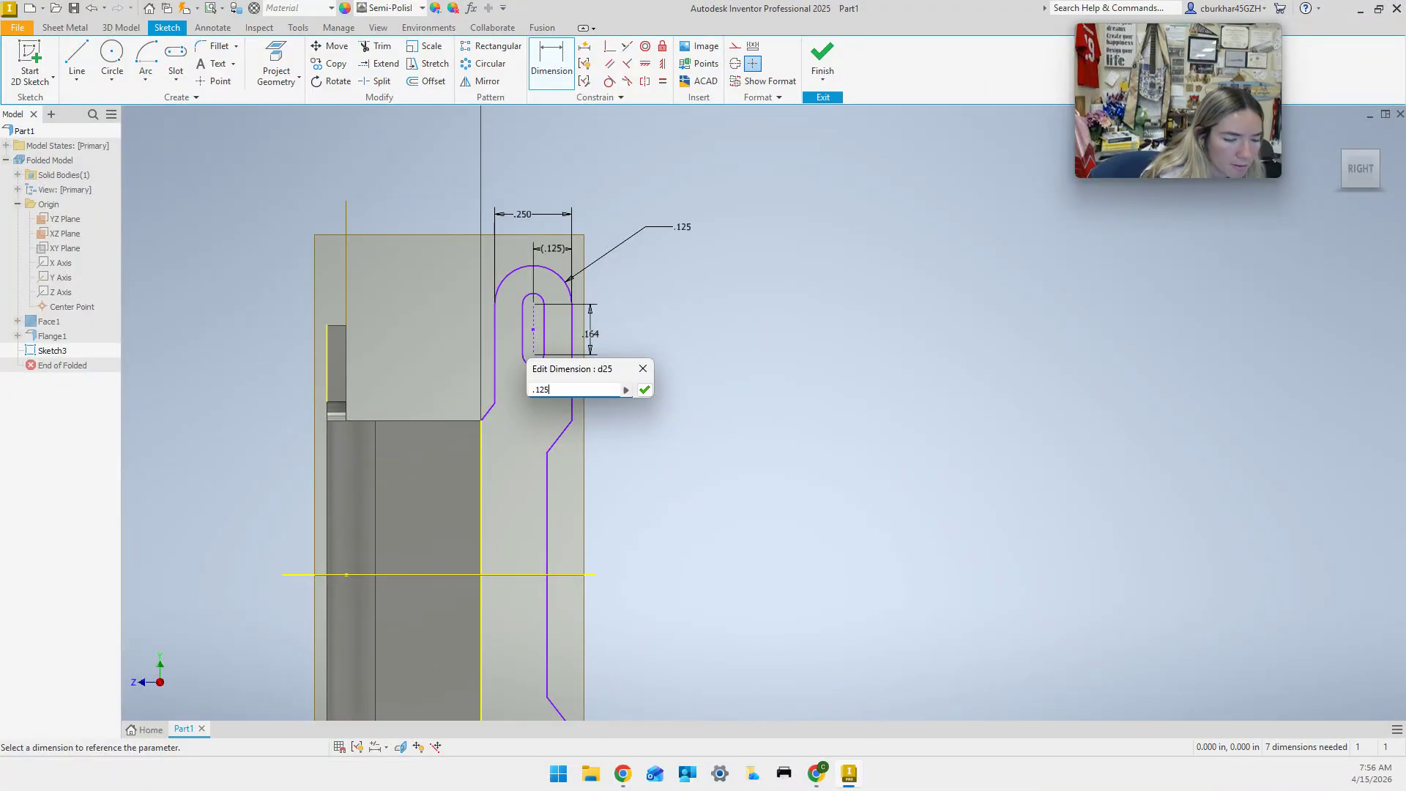
pyautogui.press('Return')
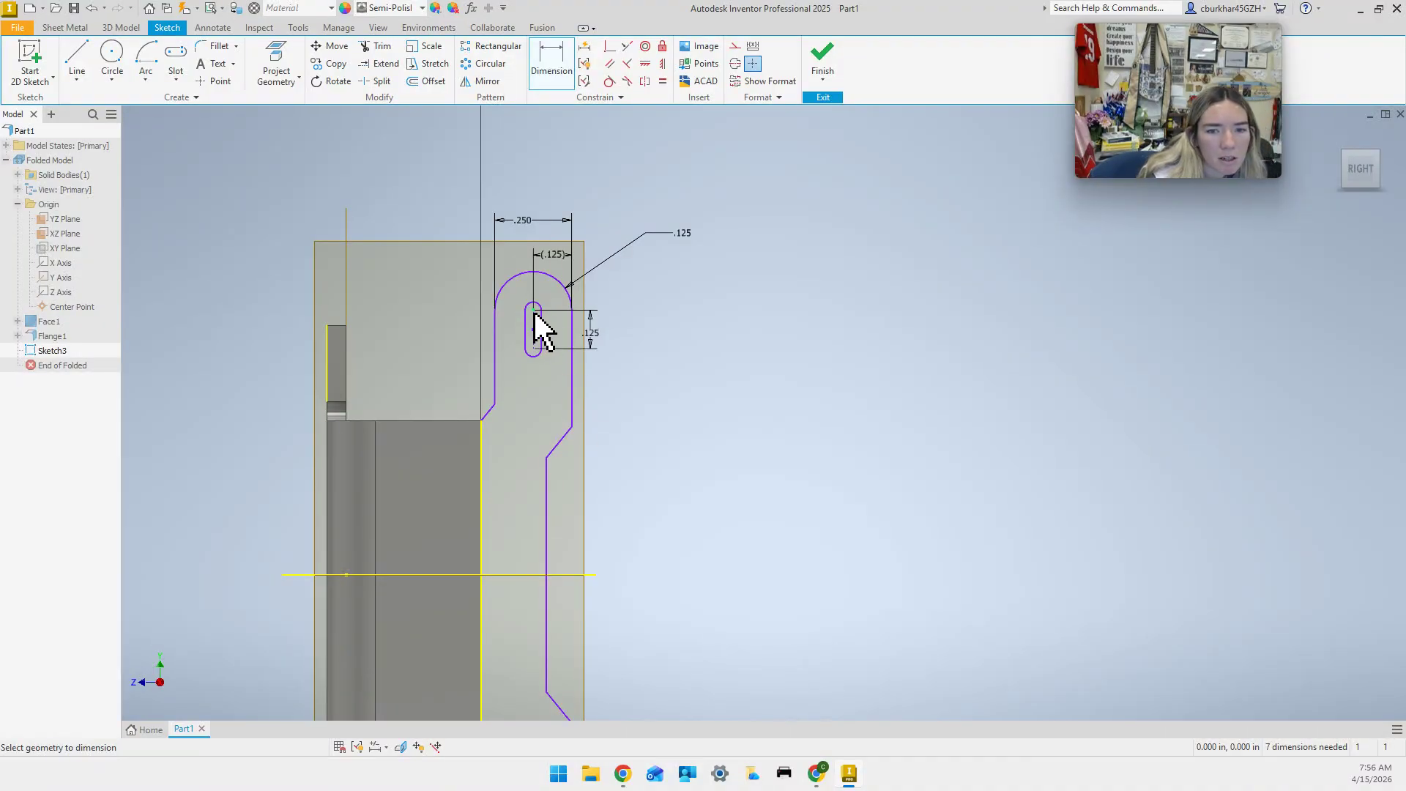
# Set the distance from the slot to the tab's lower corner to .400.
pyautogui.click(483, 421)
pyautogui.click(668, 388)
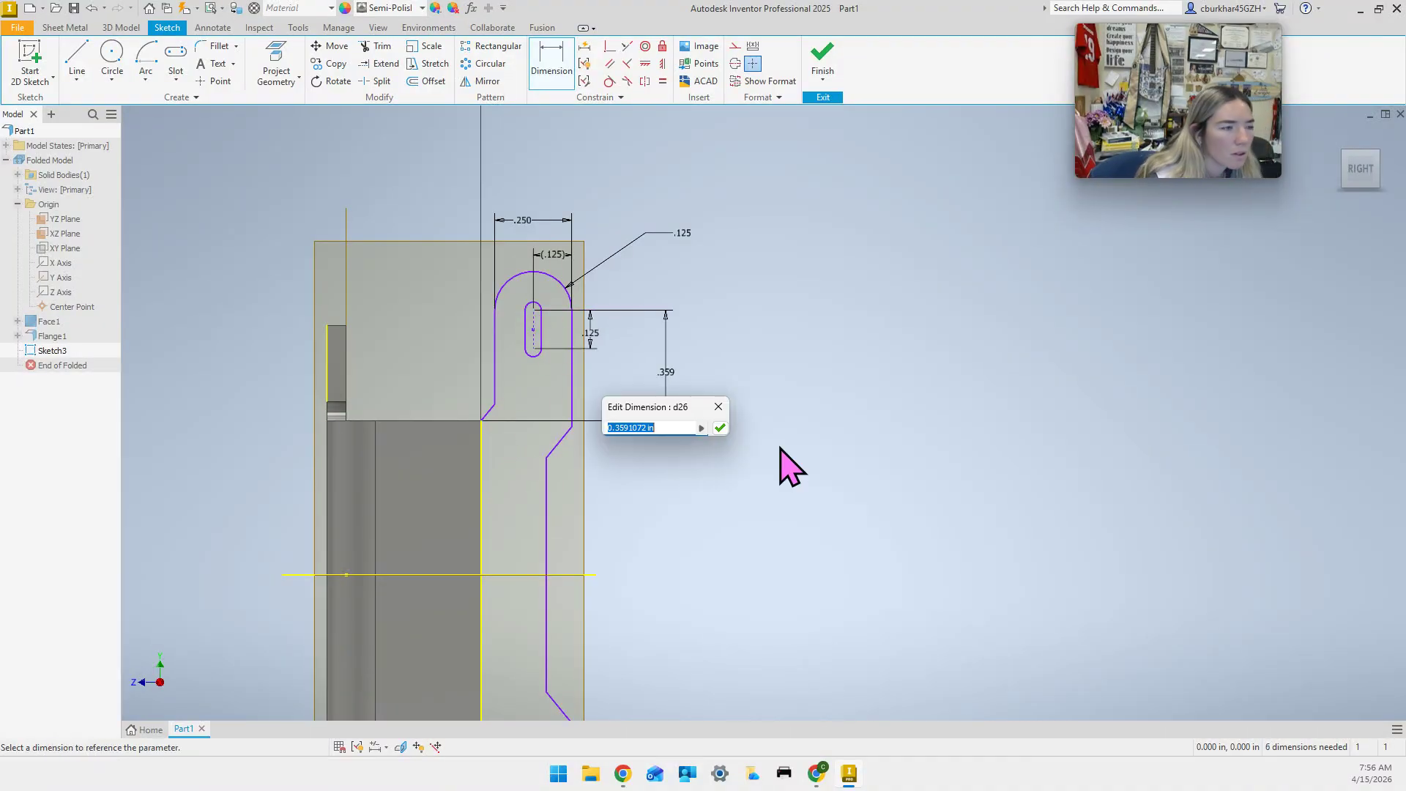
pyautogui.write('.')
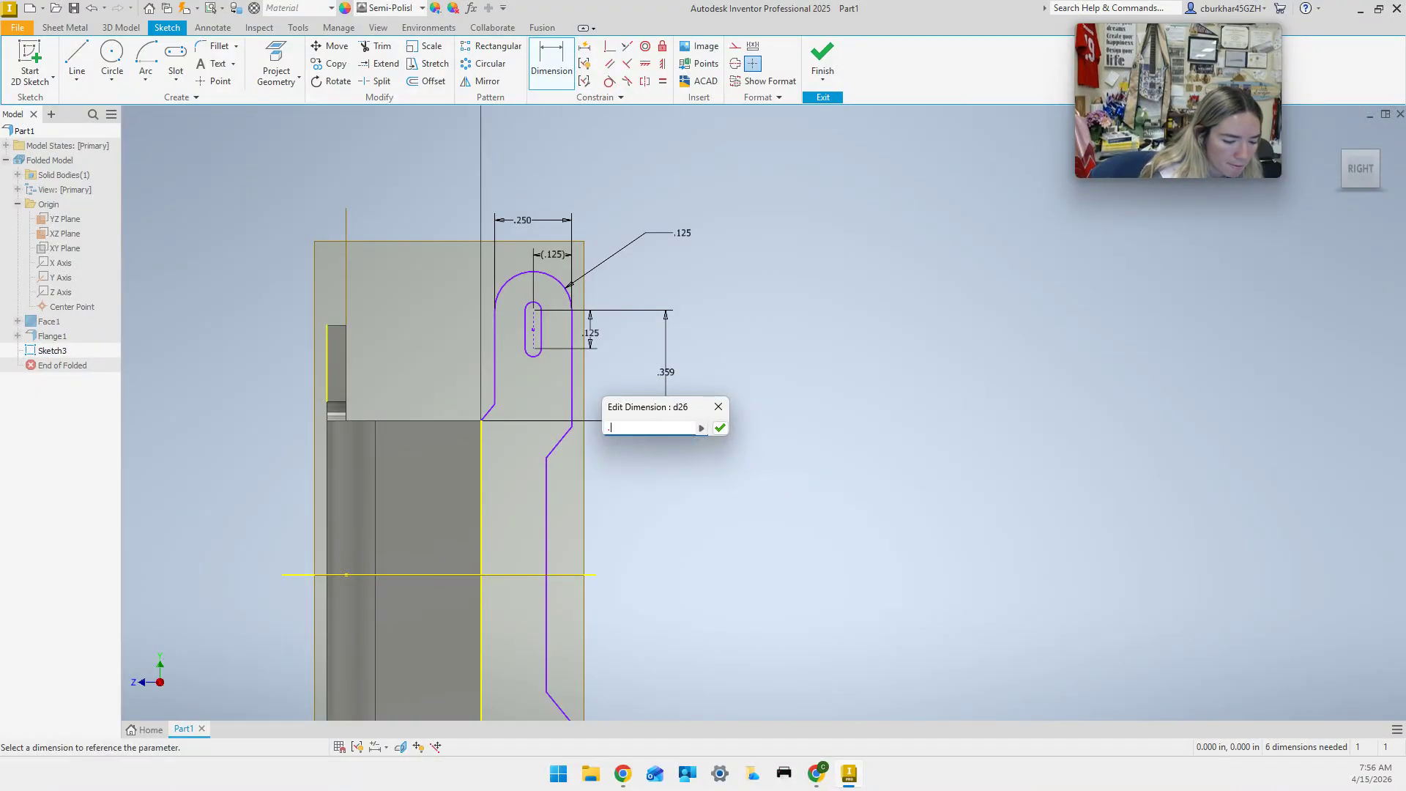
pyautogui.write('4')
pyautogui.press('Return')
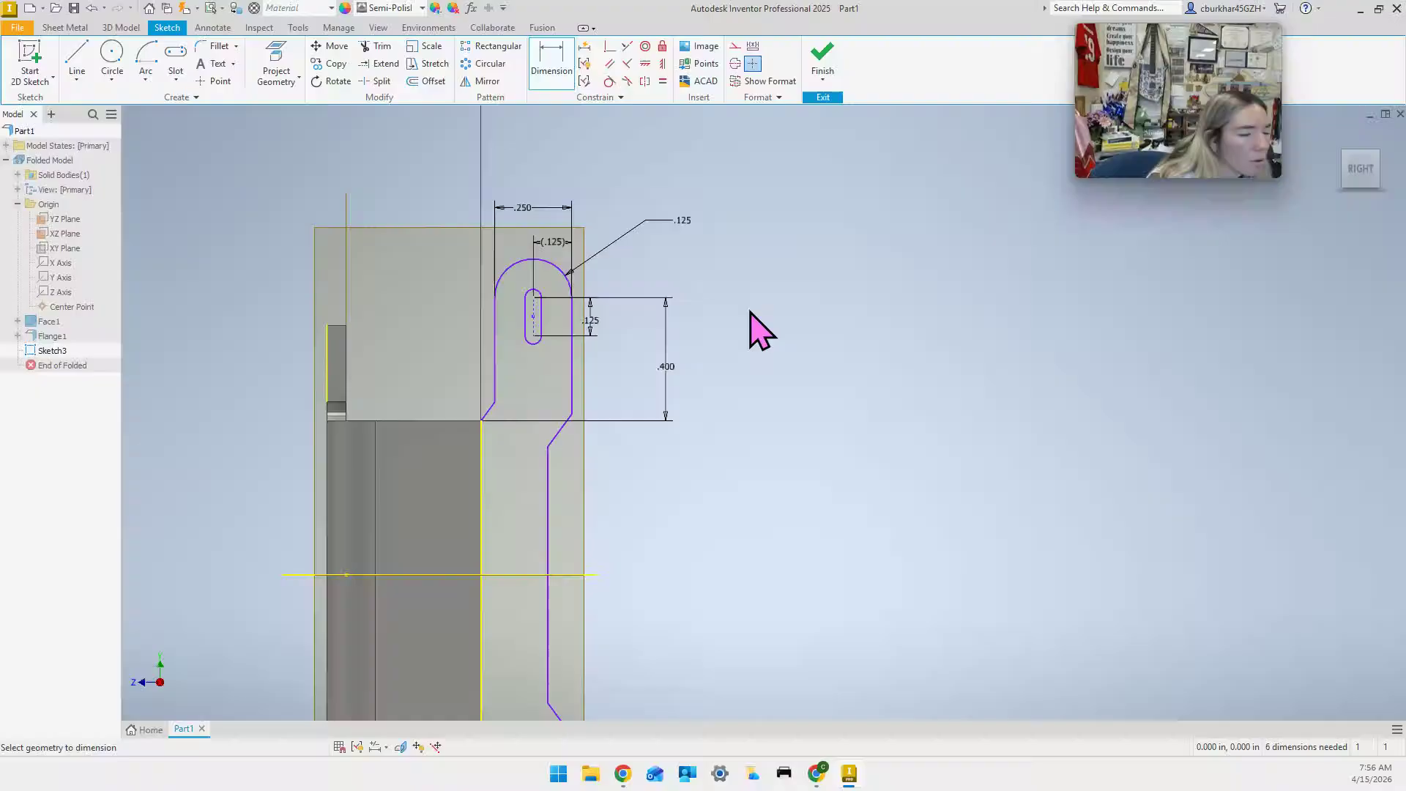
# Give the slot's top arc a .063 radius dimension.
pyautogui.click(536, 292)
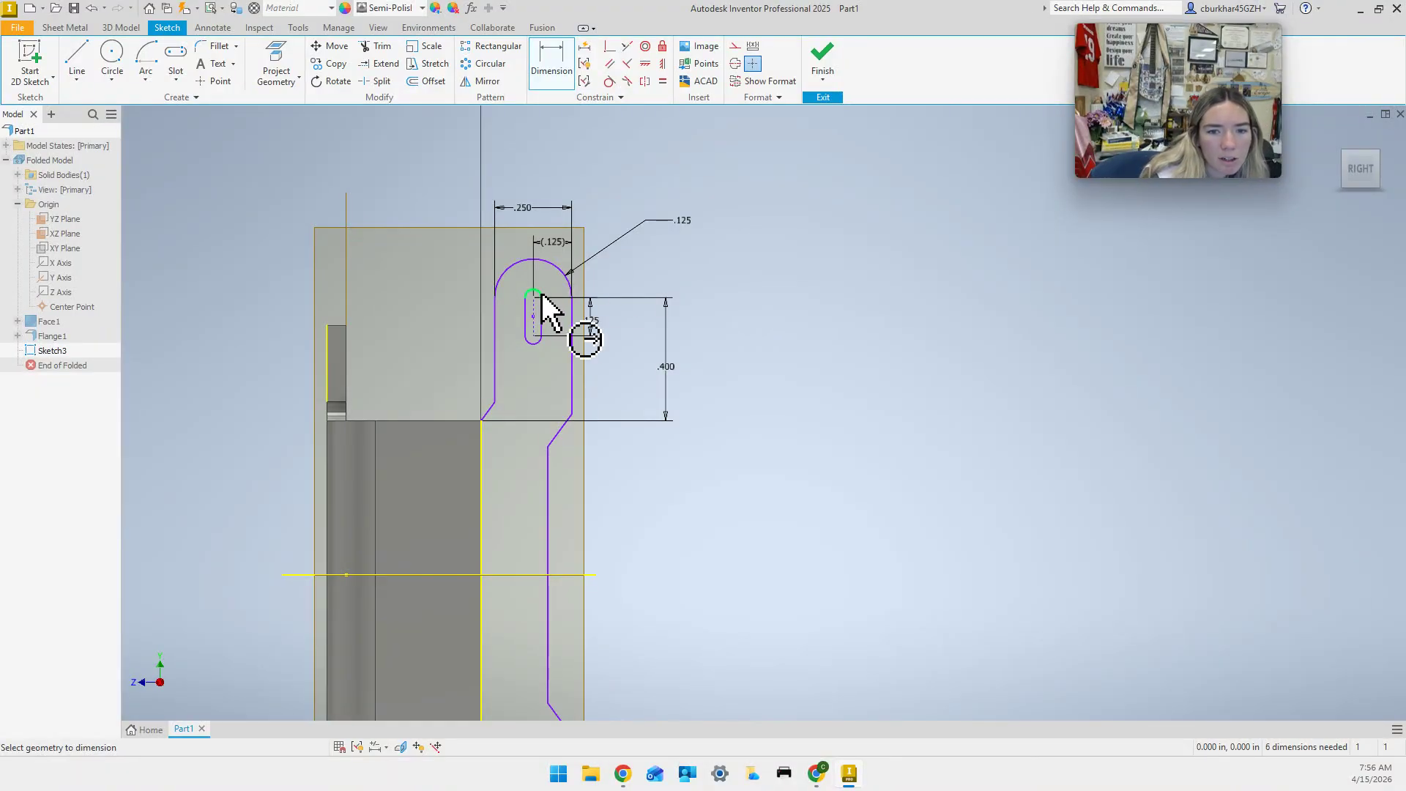
pyautogui.click(632, 268)
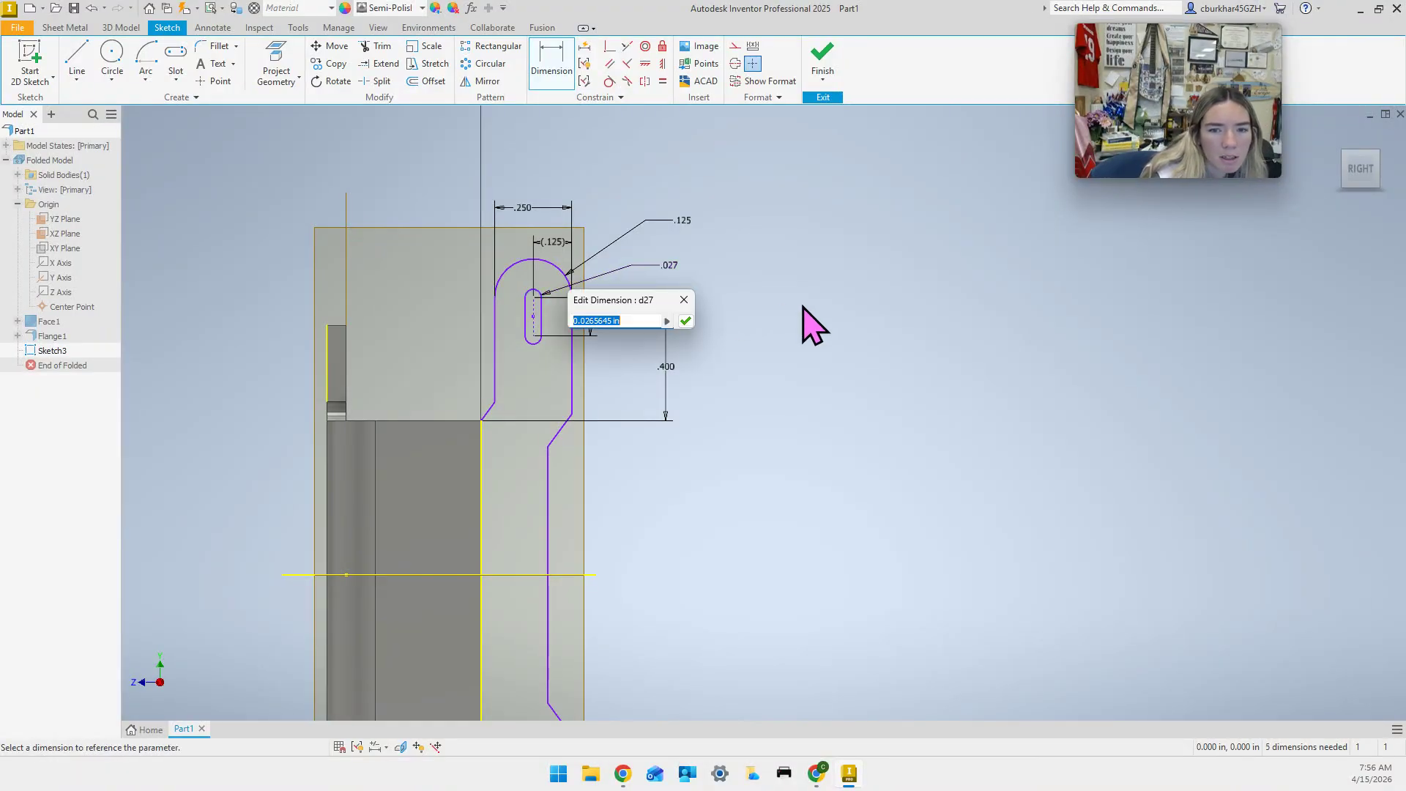
pyautogui.write('.063')
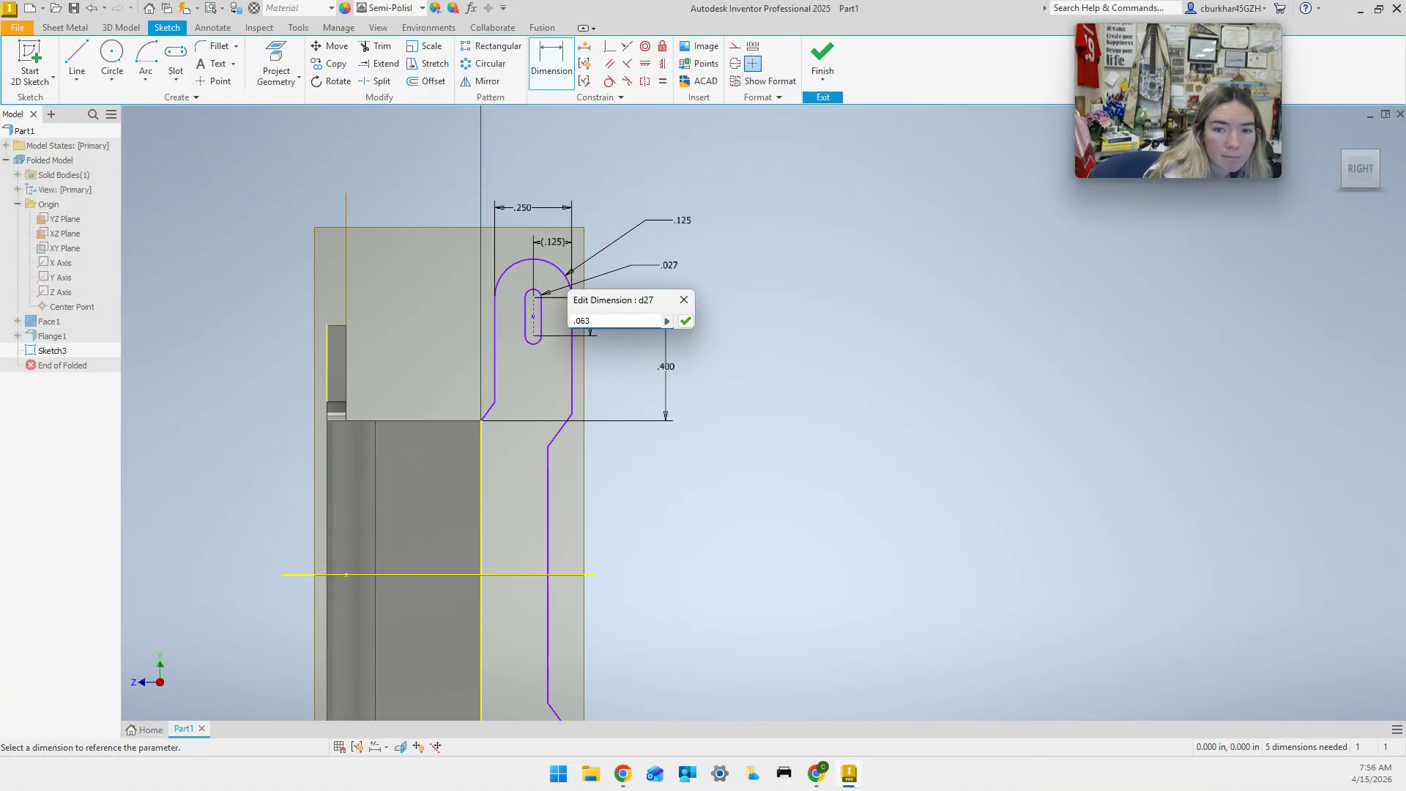
pyautogui.press('Return')
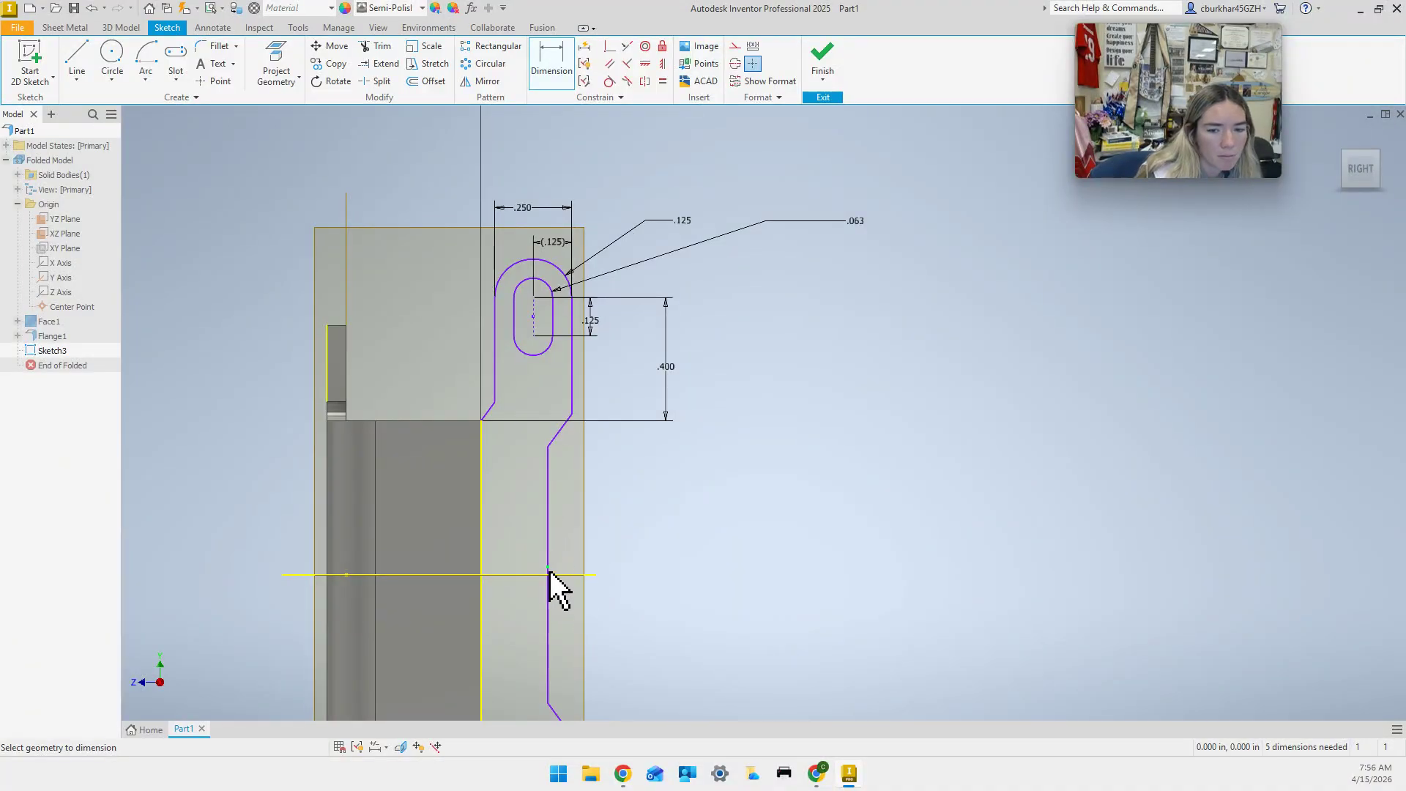
pyautogui.scroll(1, 552, 552)
pyautogui.scroll(-3, 559, 552)
pyautogui.scroll(4, 560, 527)
# Dimension the horizontal spacing between the two vertical lines below the tab as .615.
pyautogui.click(547, 505)
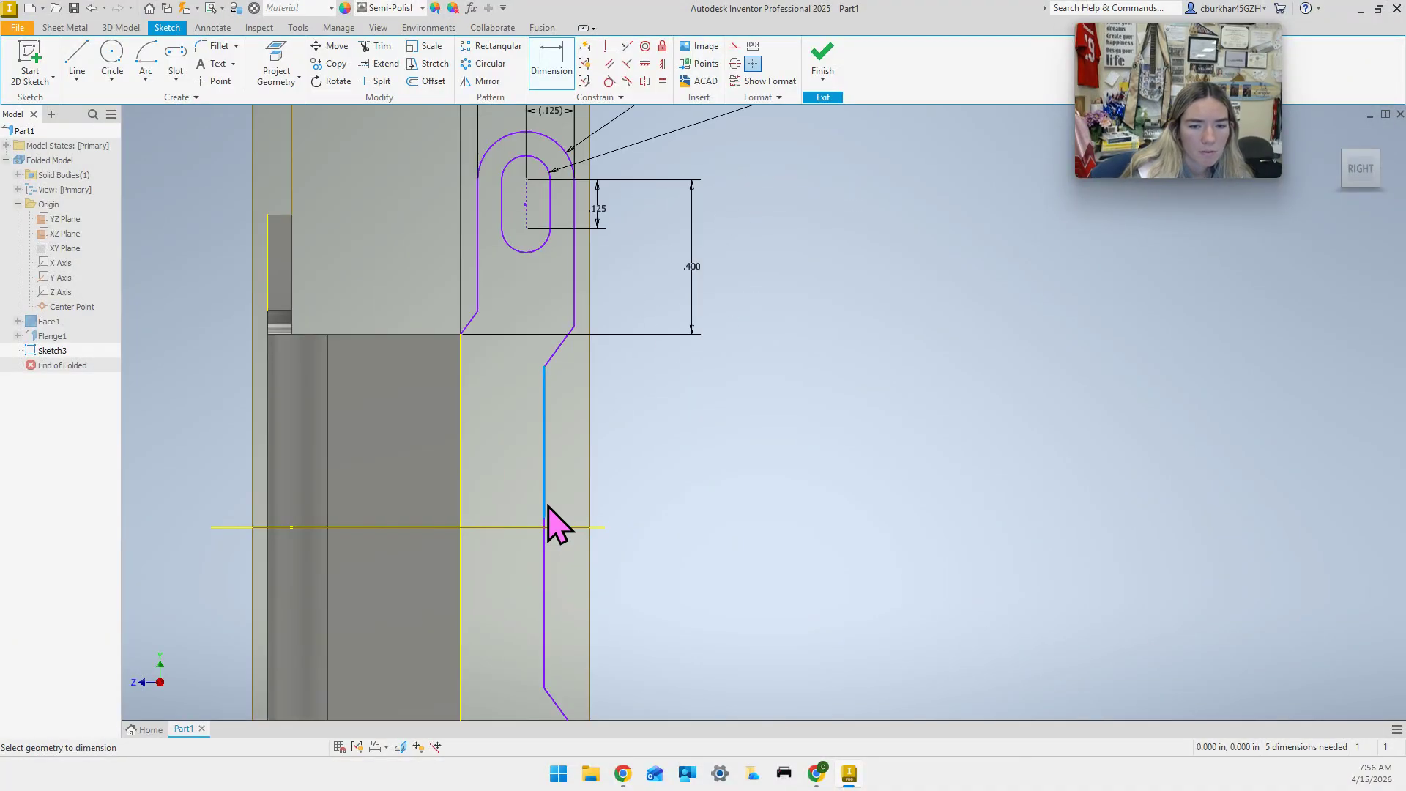
pyautogui.click(328, 448)
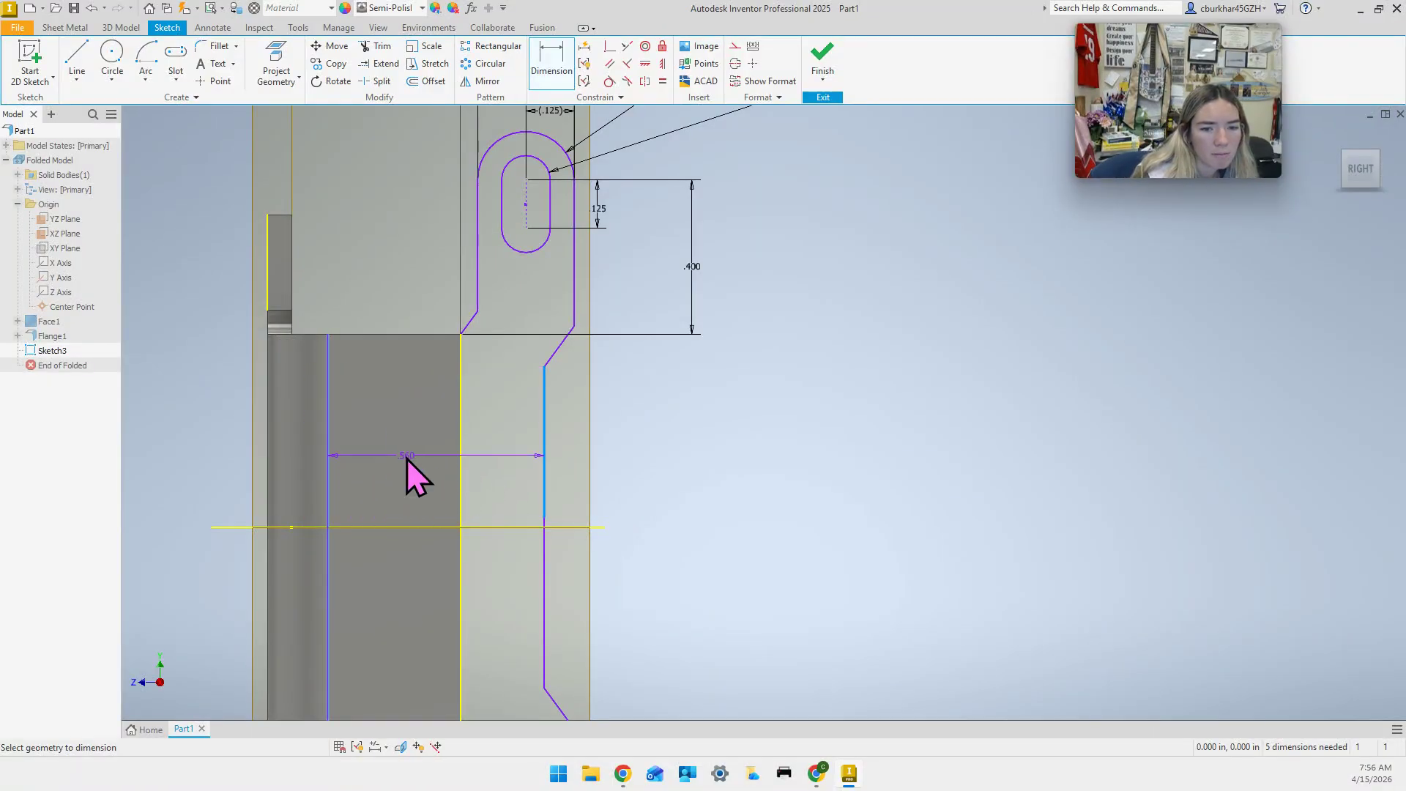
pyautogui.click(407, 458)
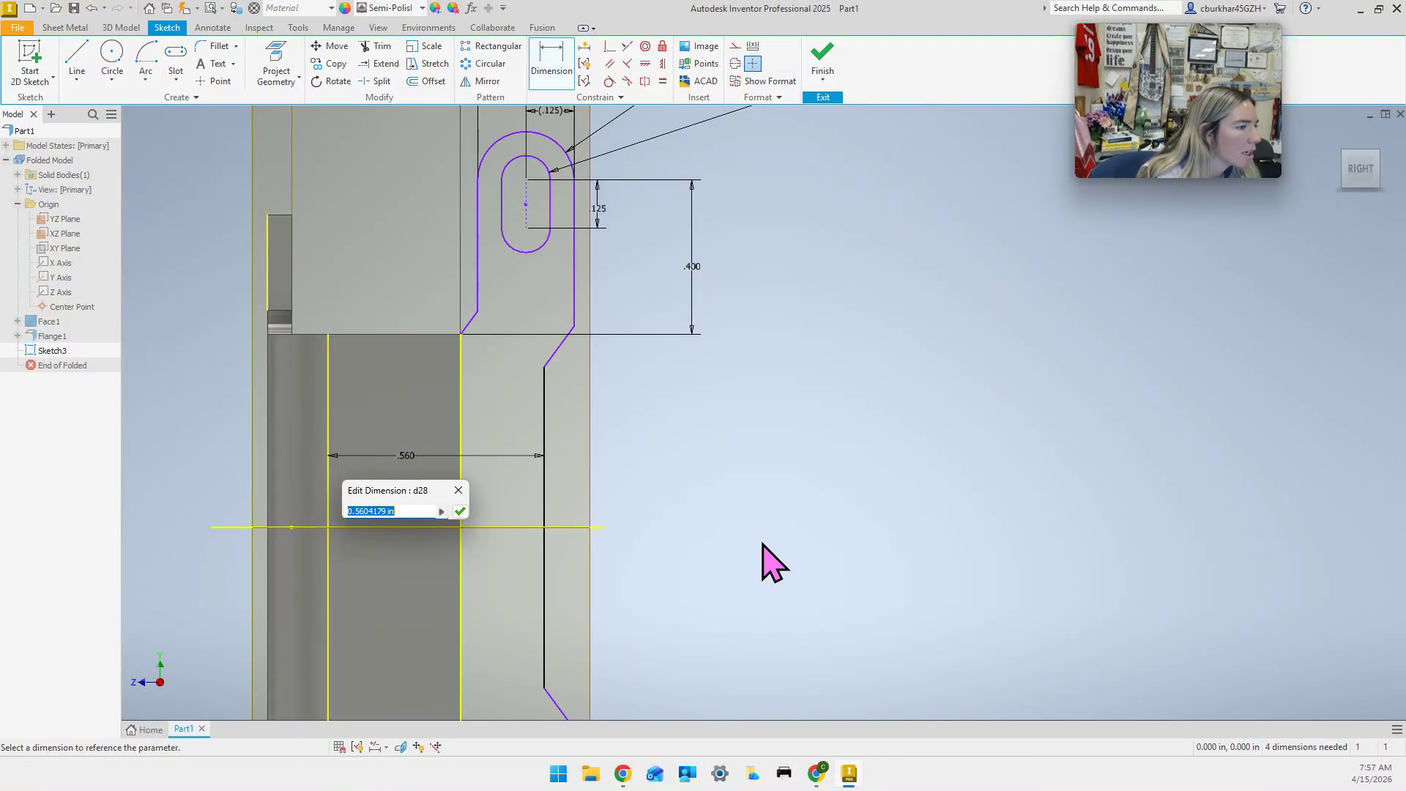
pyautogui.write('.615')
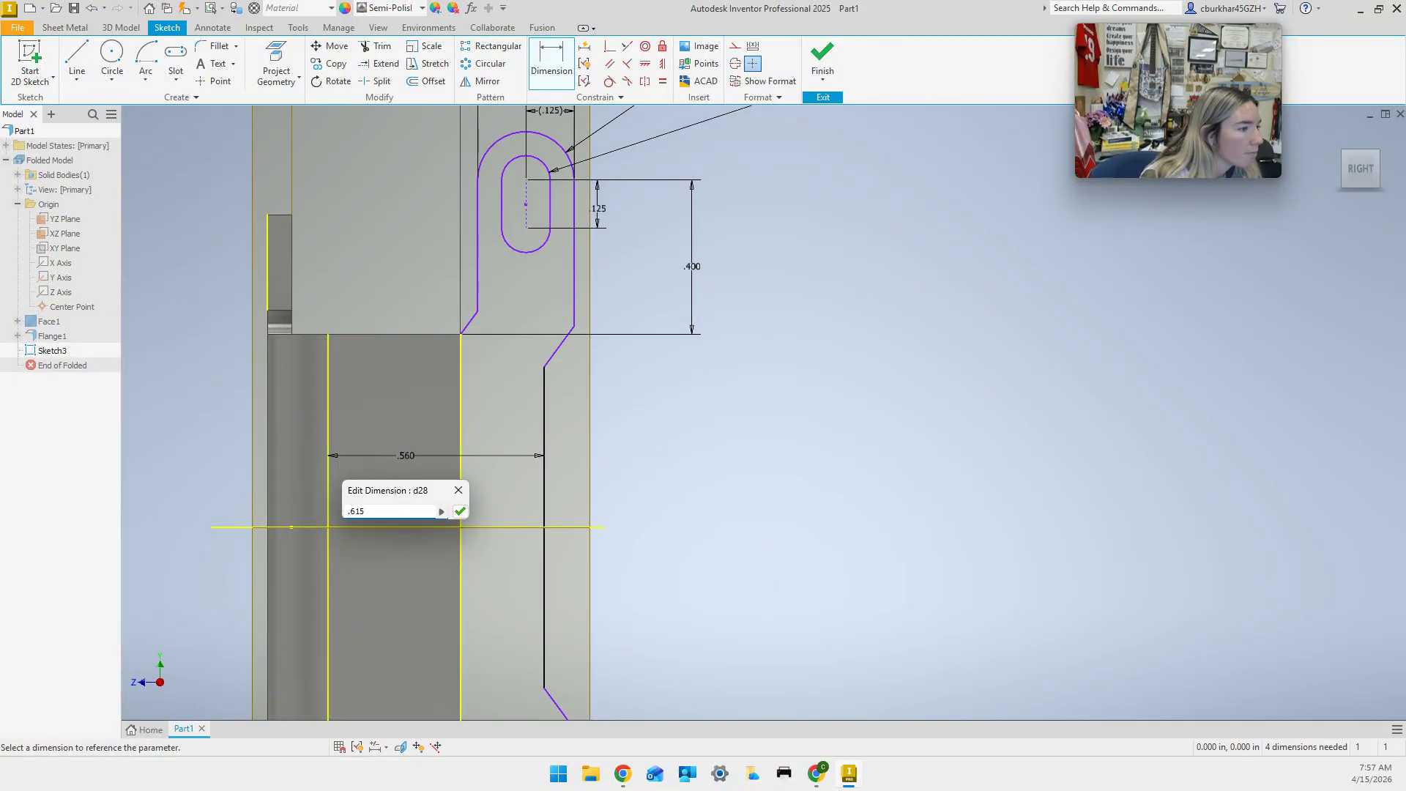
pyautogui.press('Return')
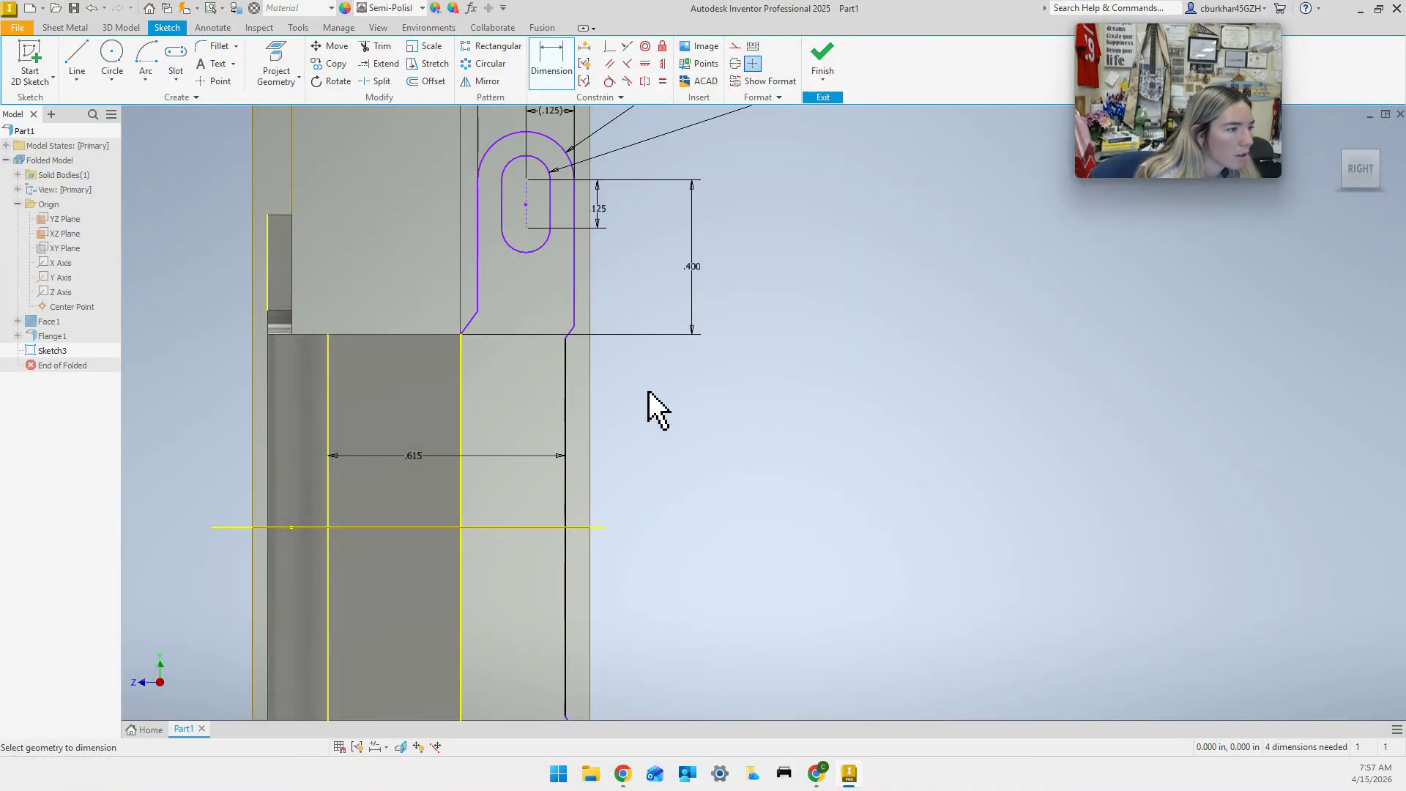
pyautogui.moveTo(642, 429); pyautogui.dragTo(644, 408, button='middle')
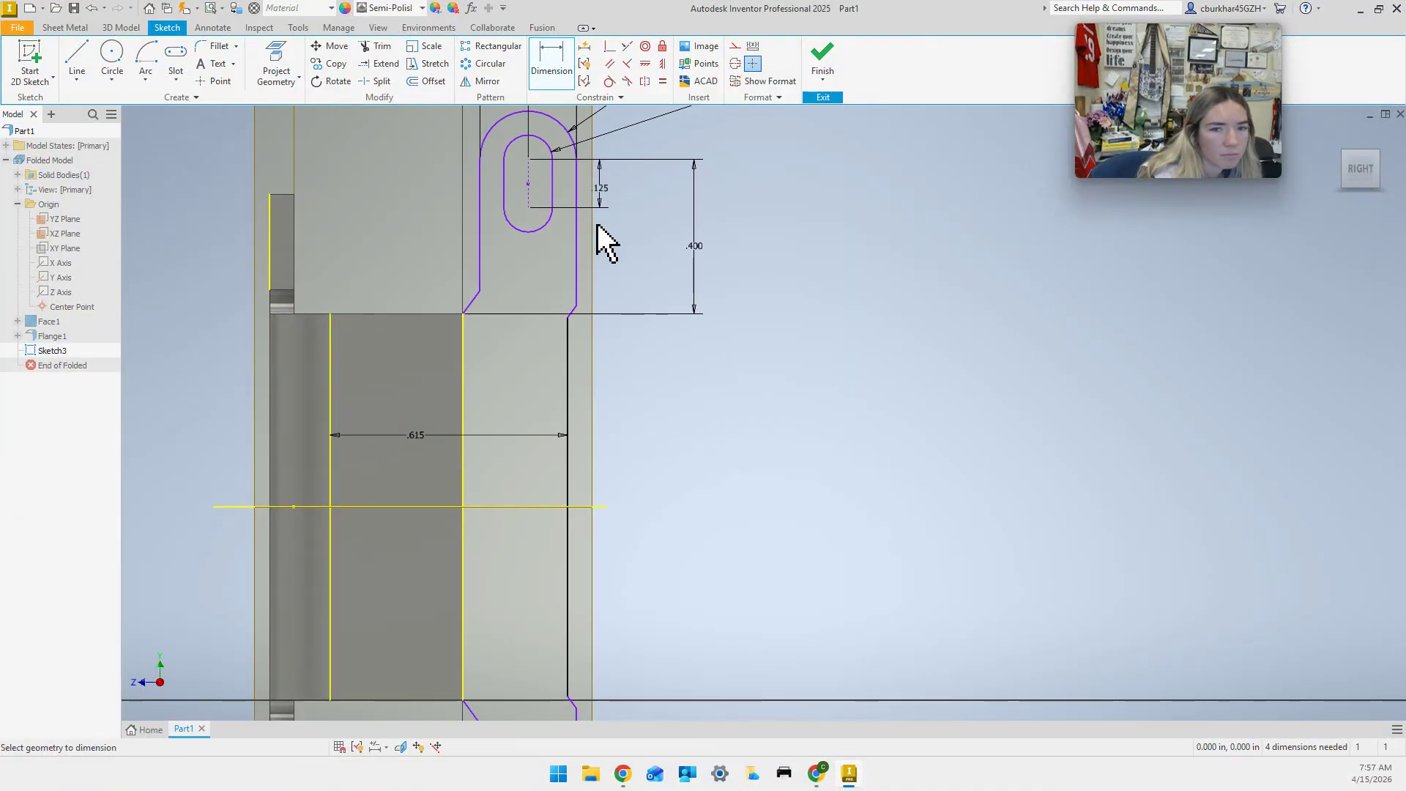
pyautogui.moveTo(596, 189); pyautogui.dragTo(590, 283, button='middle')
# Try a .82 overall width from the tab's right edge to the part's left edge, which fails.
pyautogui.click(562, 340)
pyautogui.click(255, 322)
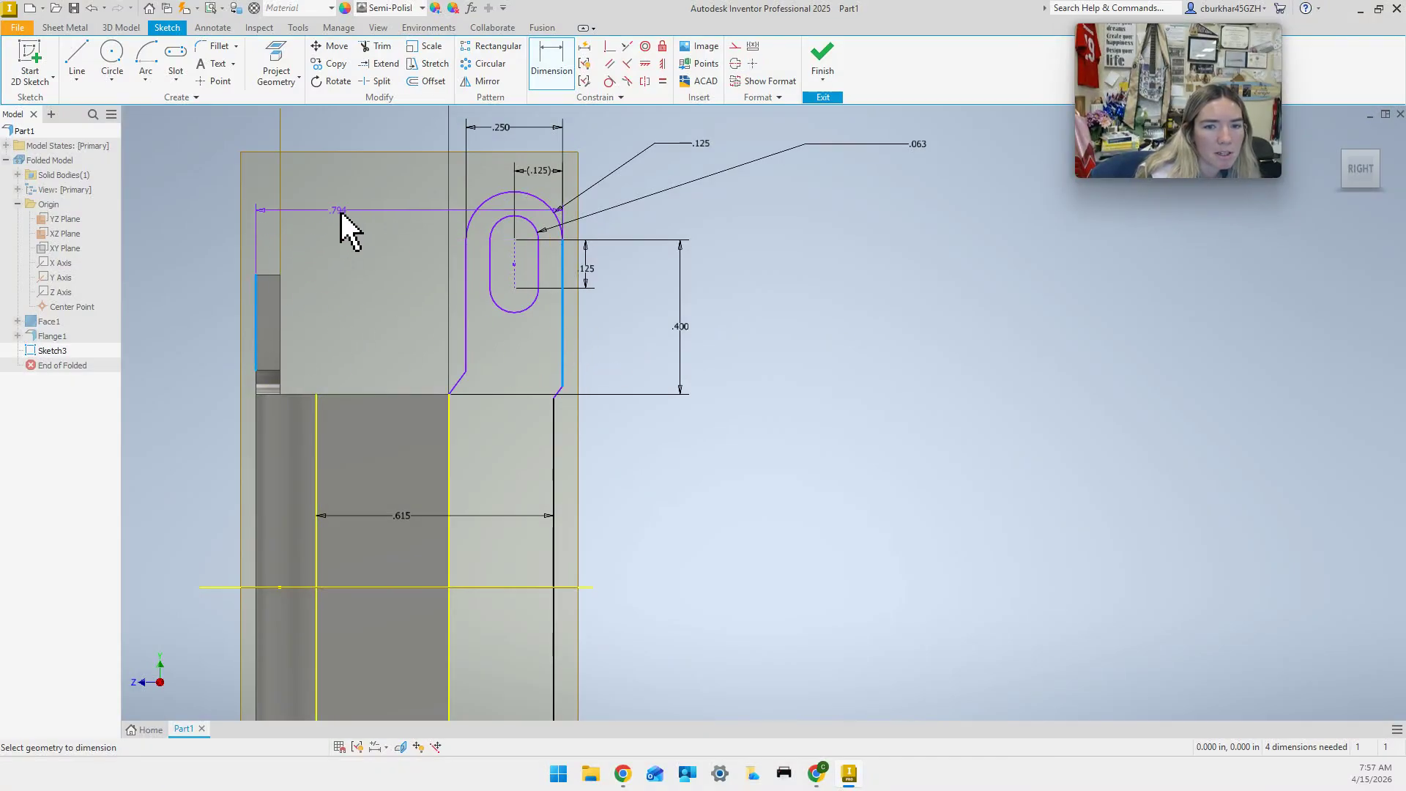
pyautogui.click(361, 140)
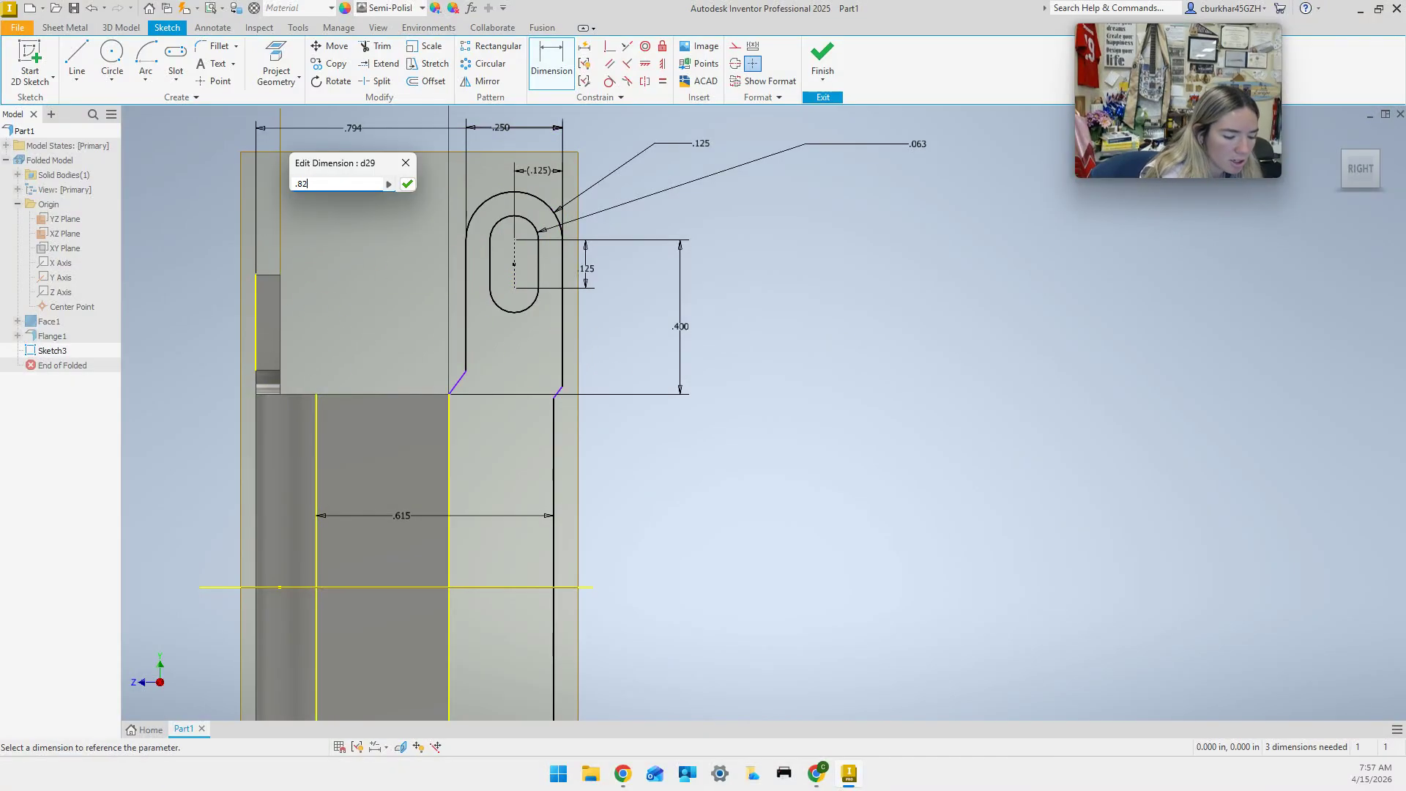
pyautogui.press('Return')
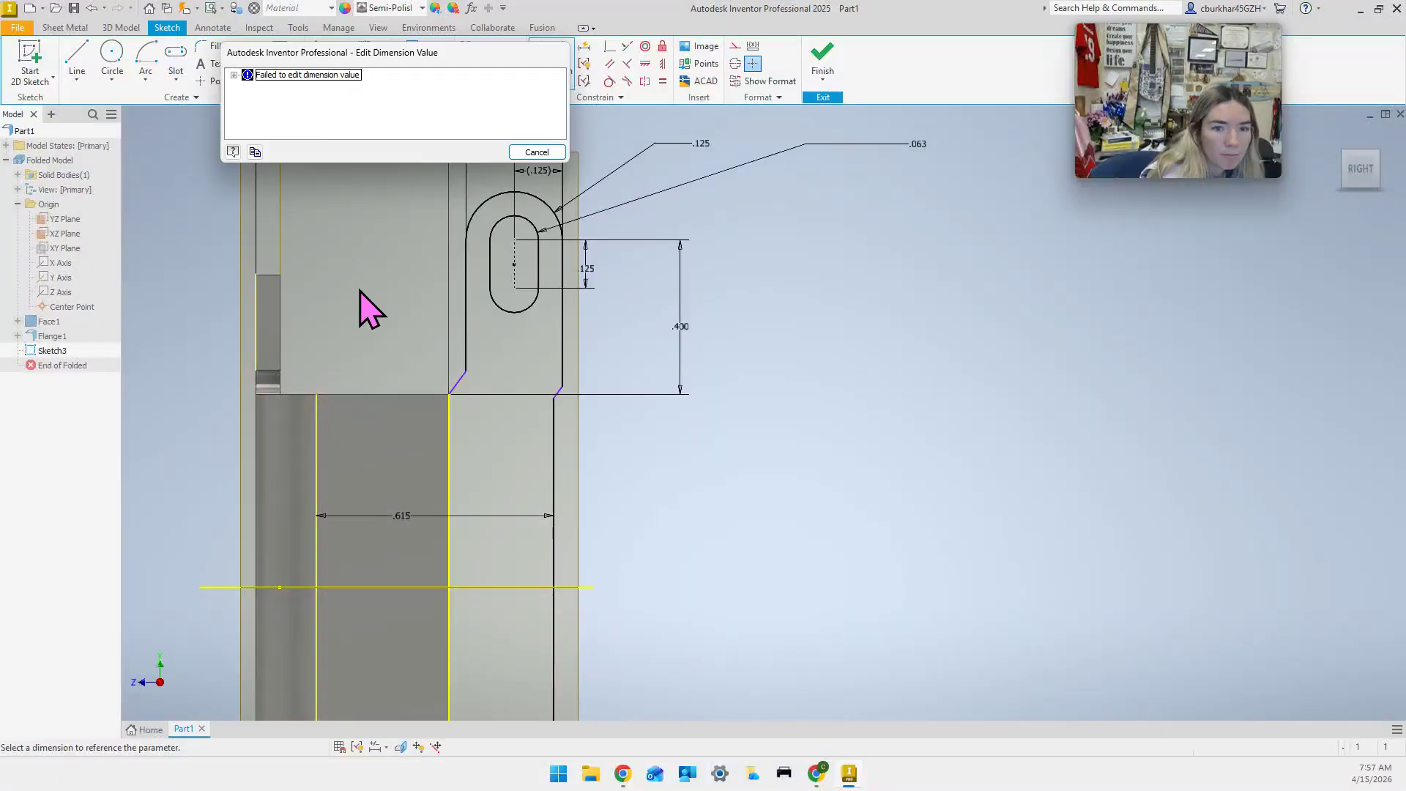
pyautogui.click(540, 152)
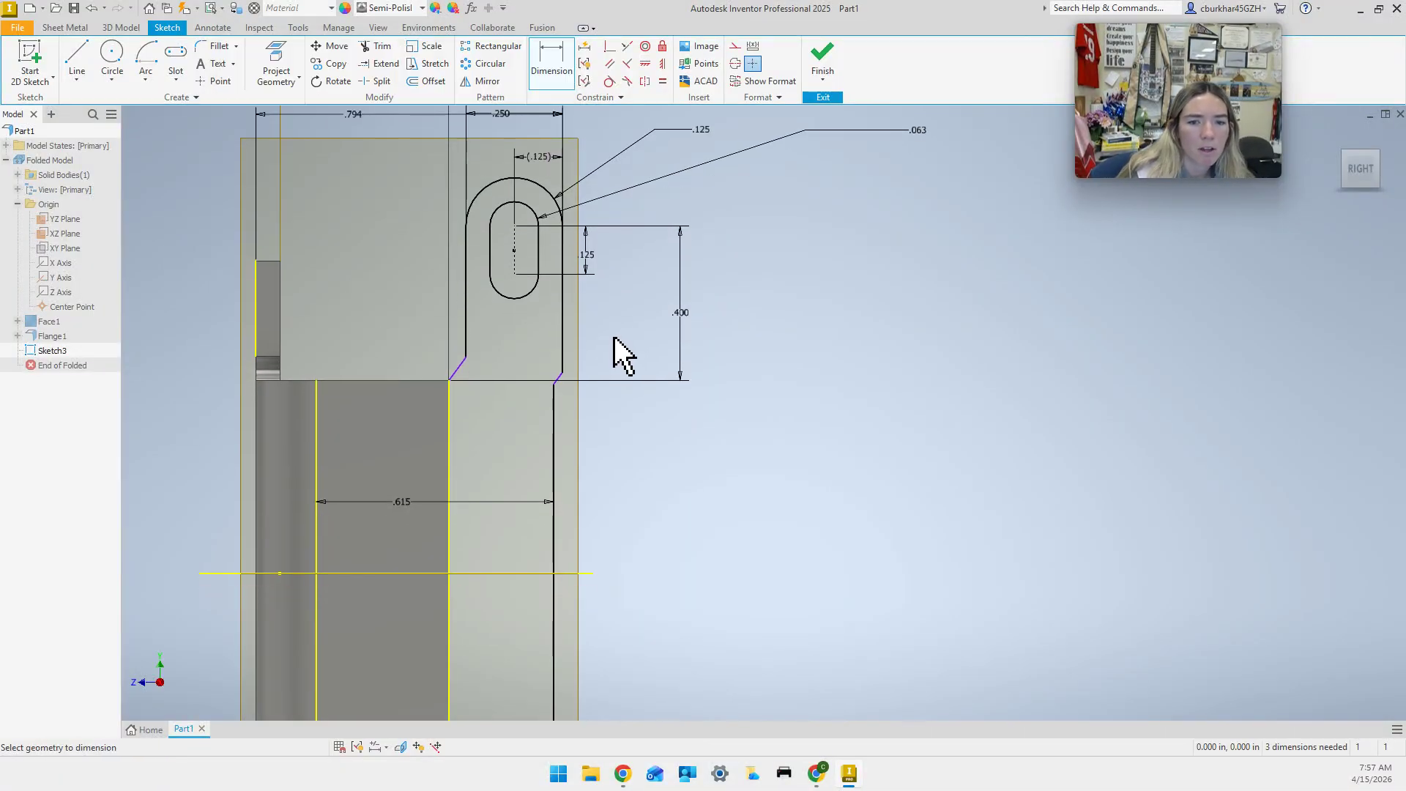
pyautogui.press('Escape')
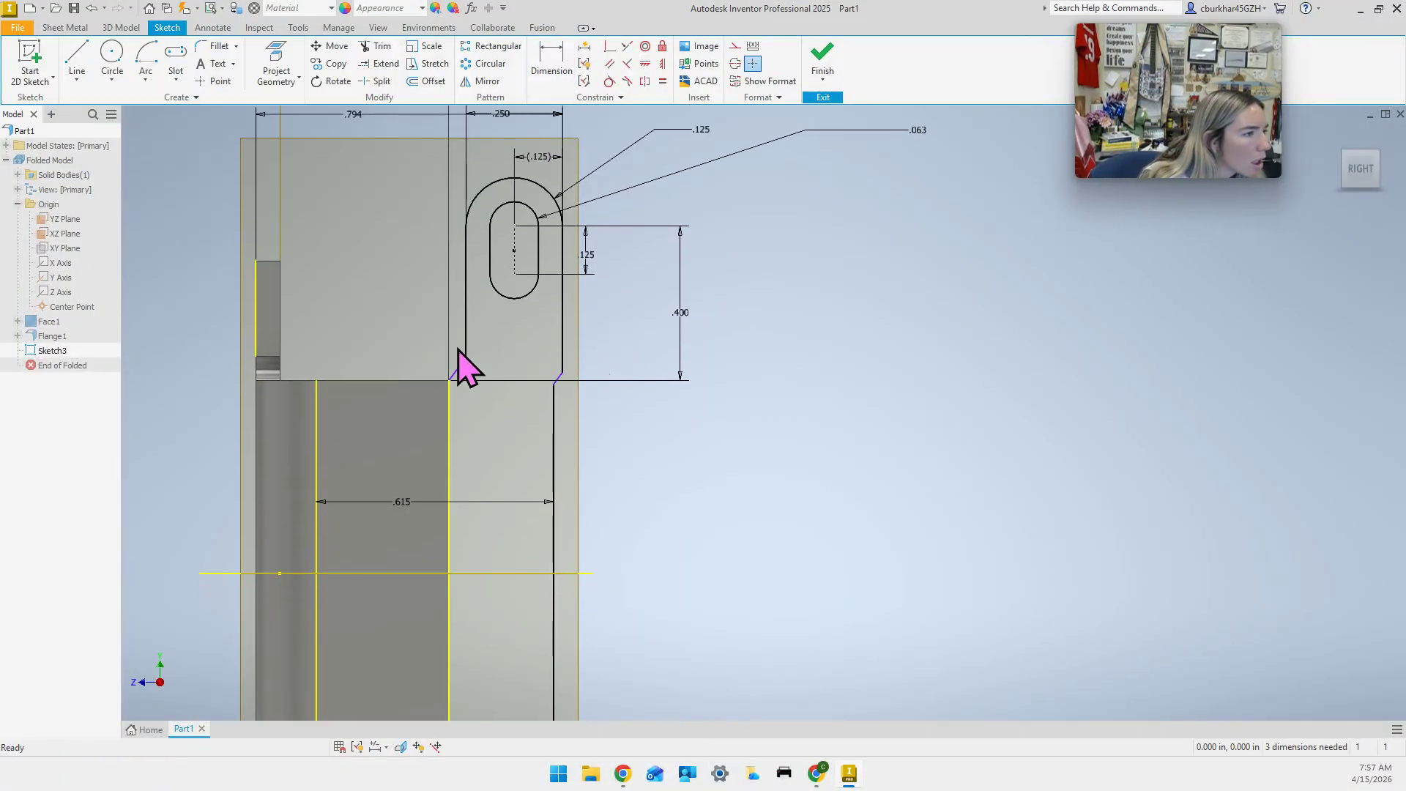
pyautogui.scroll(1, 464, 398)
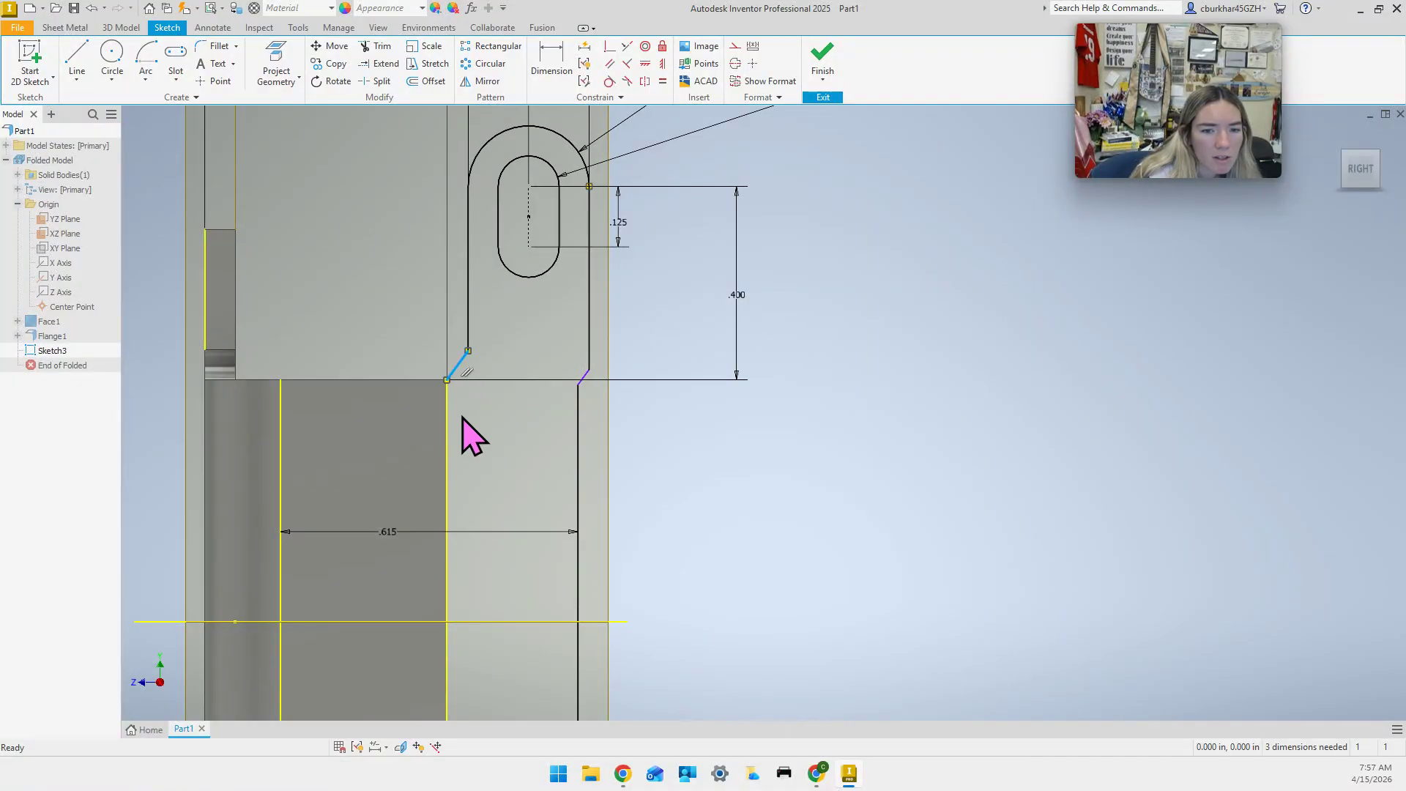
# Add the 143.67° chamfer angle dimension and try changing it to 150°, which fails.
pyautogui.click(447, 436)
pyautogui.press('d')
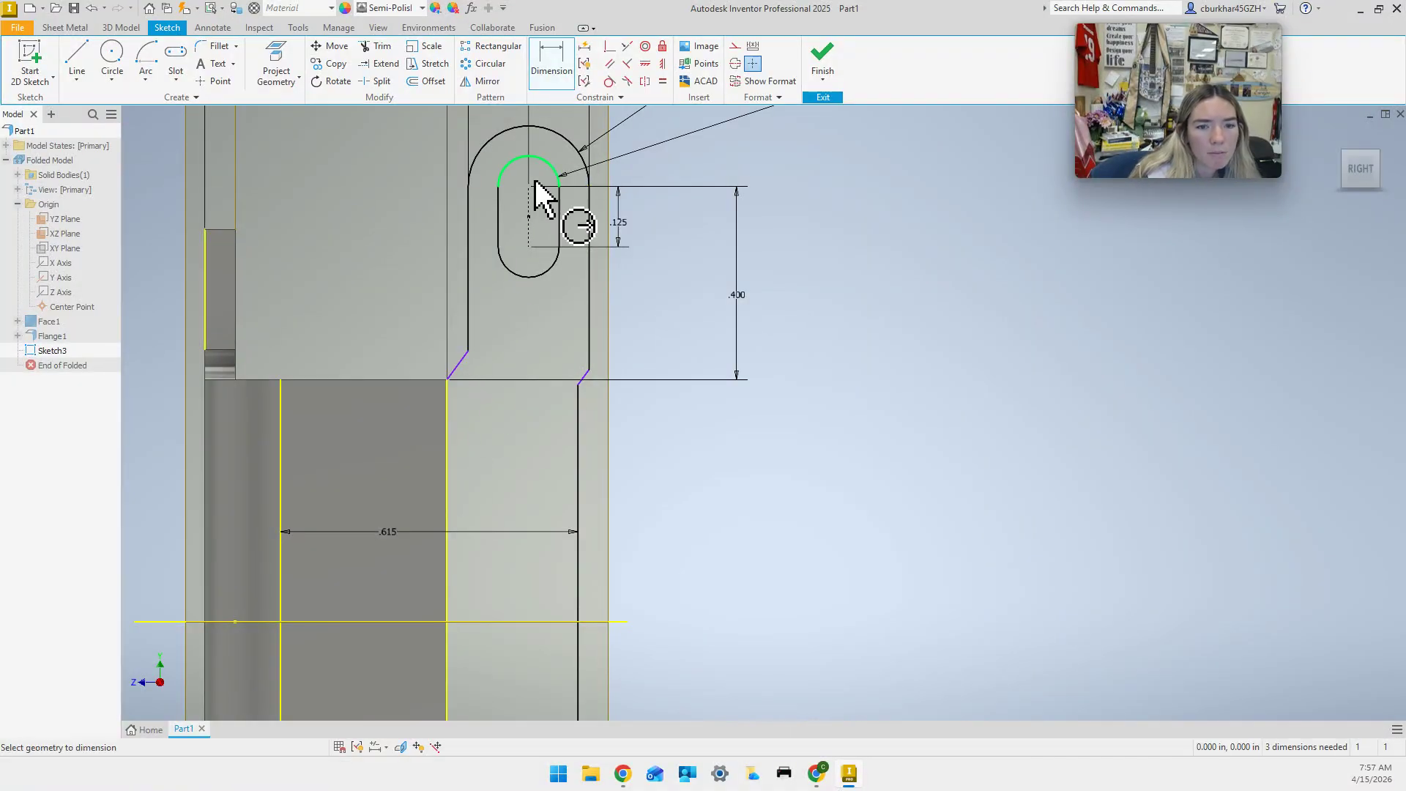
pyautogui.click(463, 358)
pyautogui.click(448, 450)
pyautogui.click(519, 481)
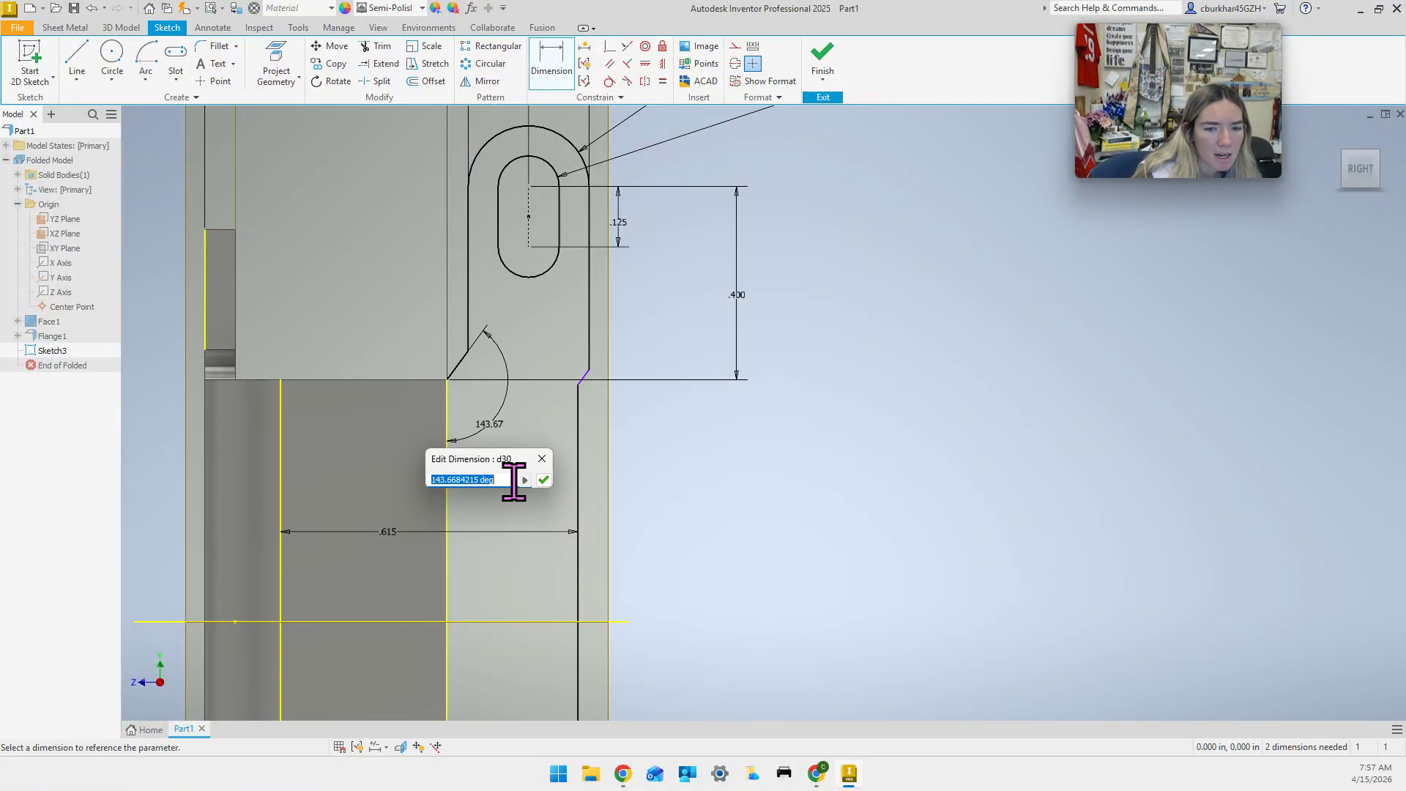
pyautogui.write('150')
pyautogui.press('Return')
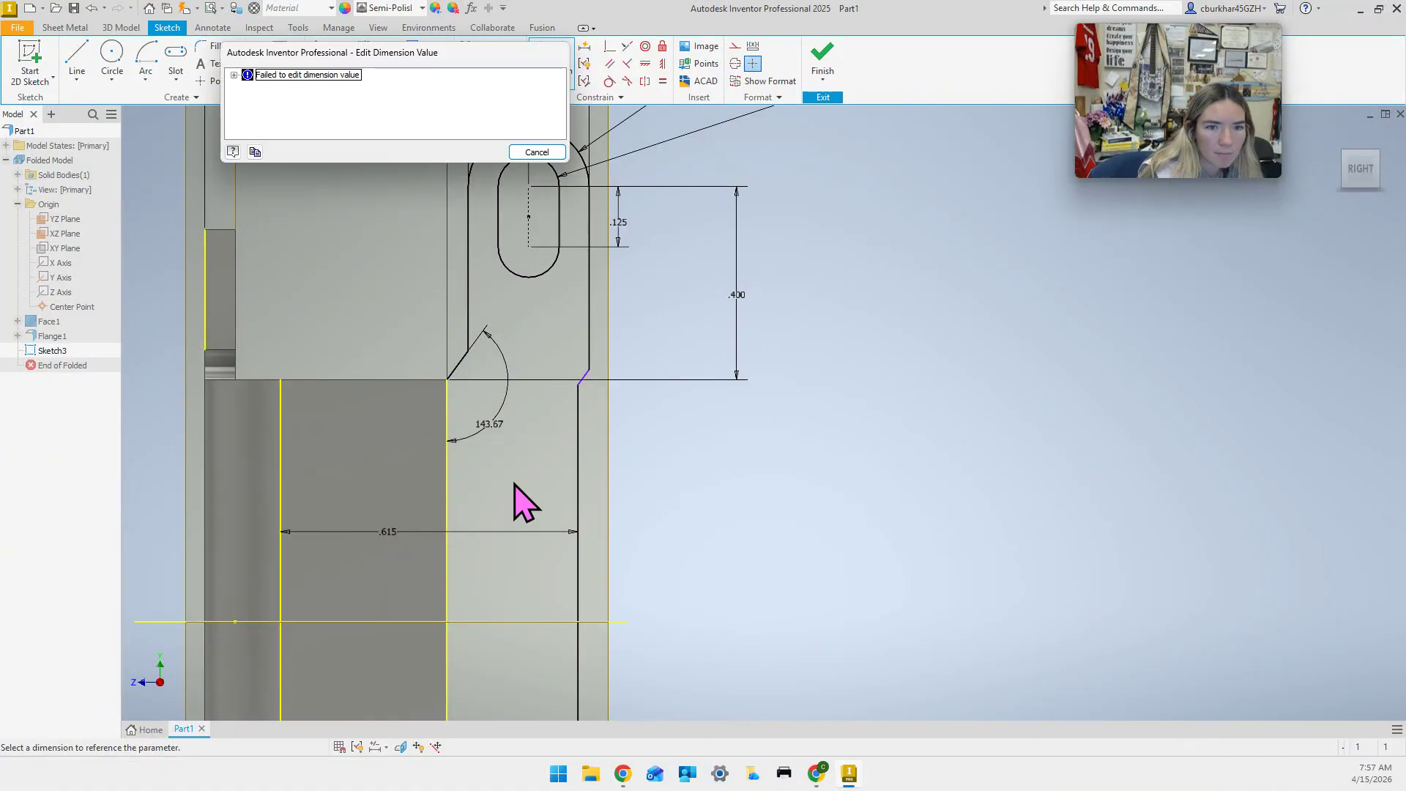
pyautogui.click(551, 155)
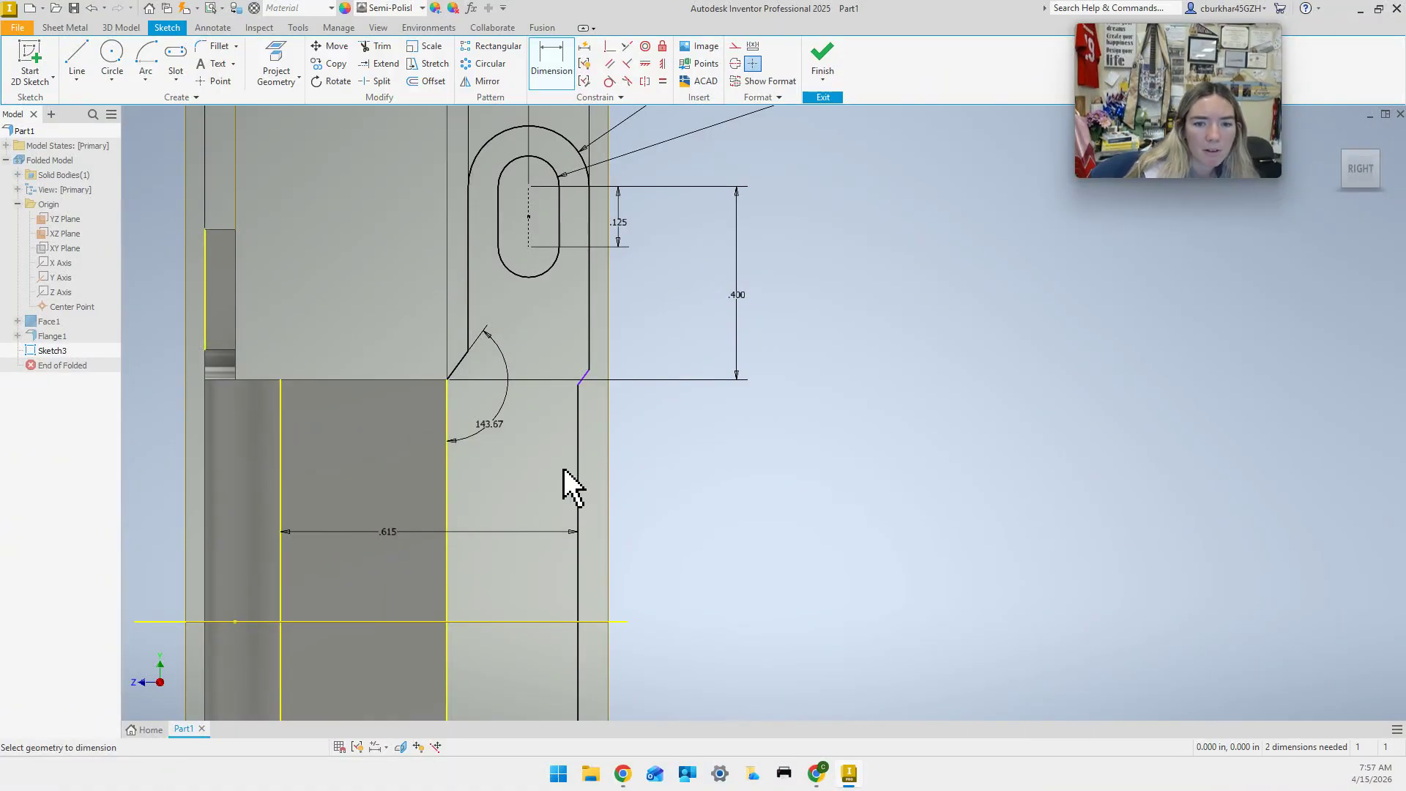
pyautogui.scroll(-3, 549, 485)
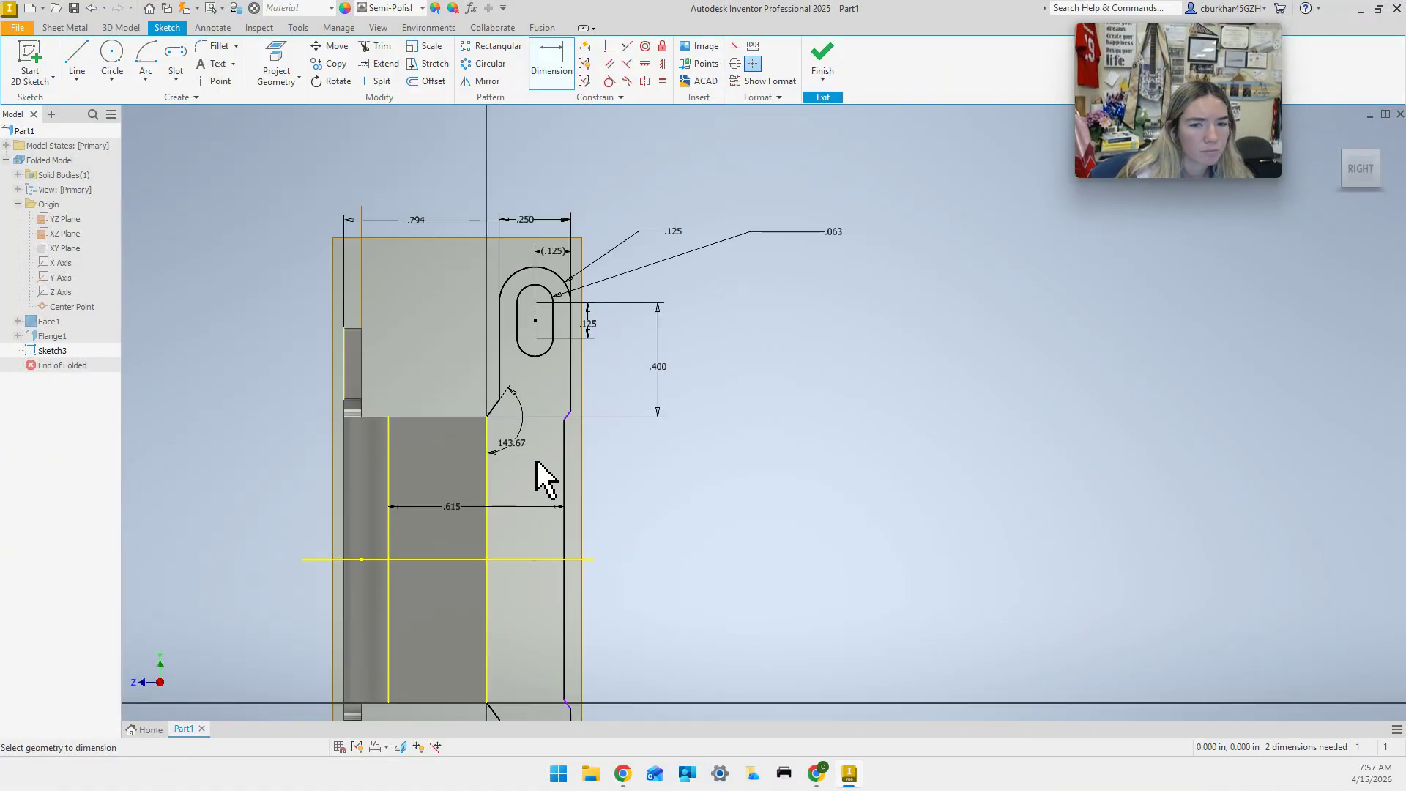
pyautogui.scroll(4, 539, 475)
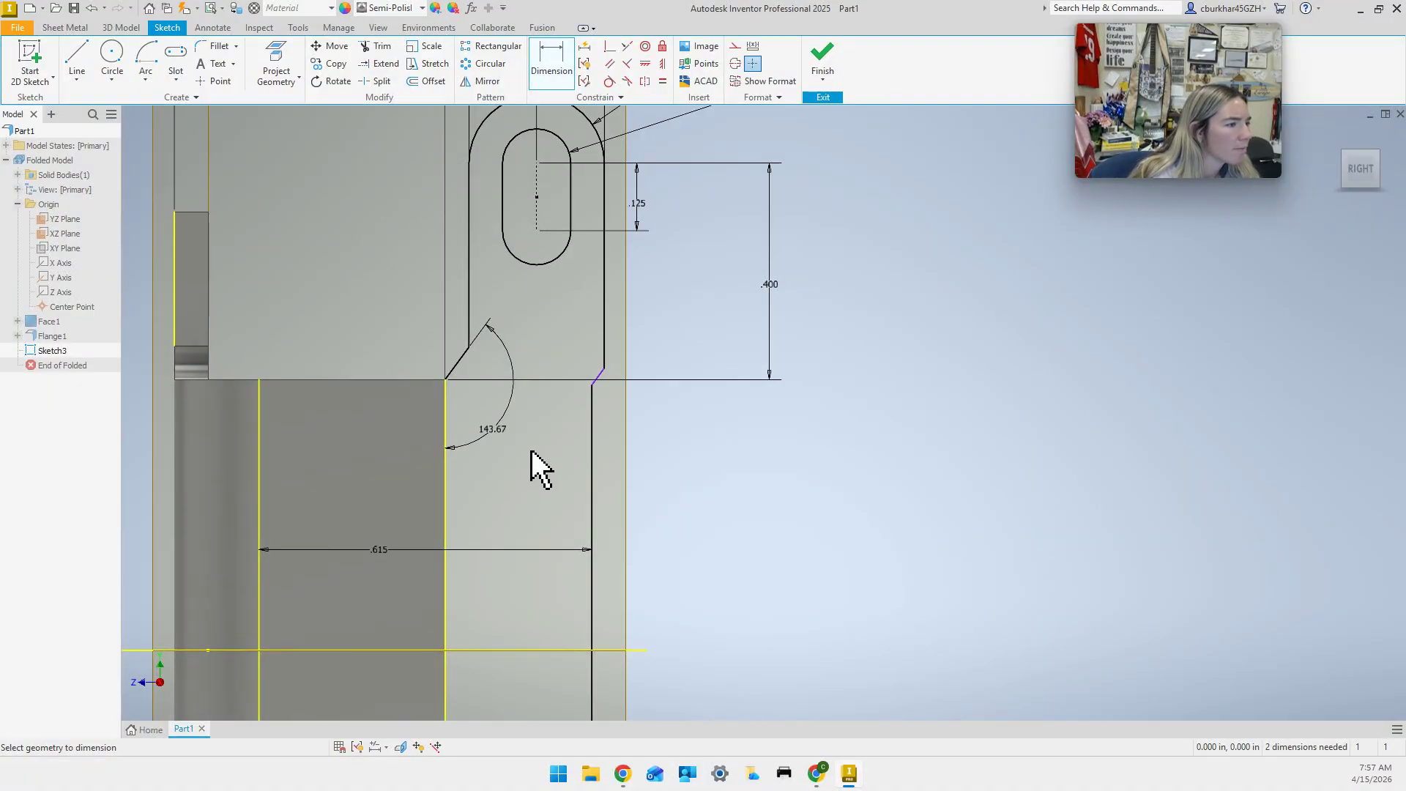
# Delete the .615 and 143.67° angle dimensions from the tab sketch.
pyautogui.press('Escape')
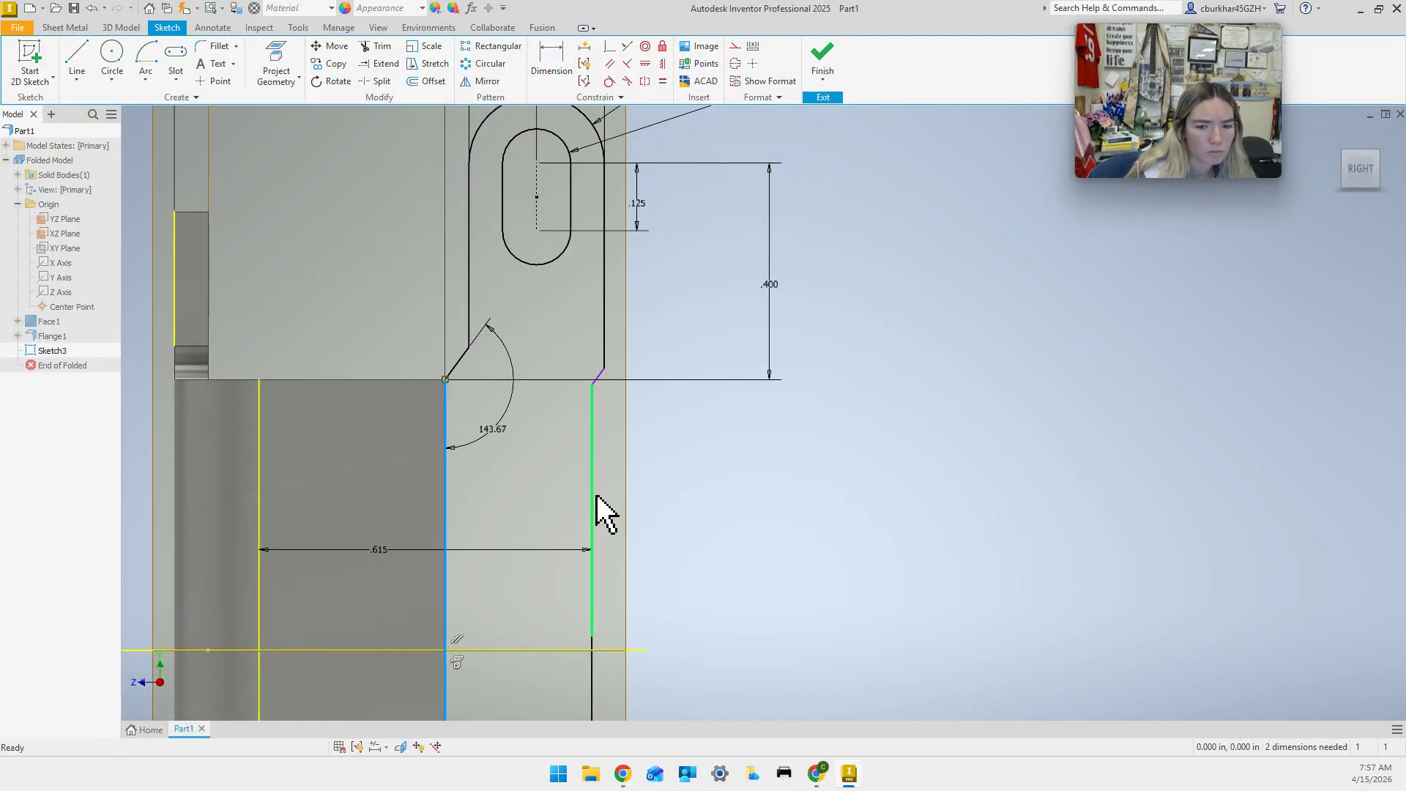
pyautogui.click(561, 550)
pyautogui.press('Delete')
pyautogui.click(496, 434)
pyautogui.press('Delete')
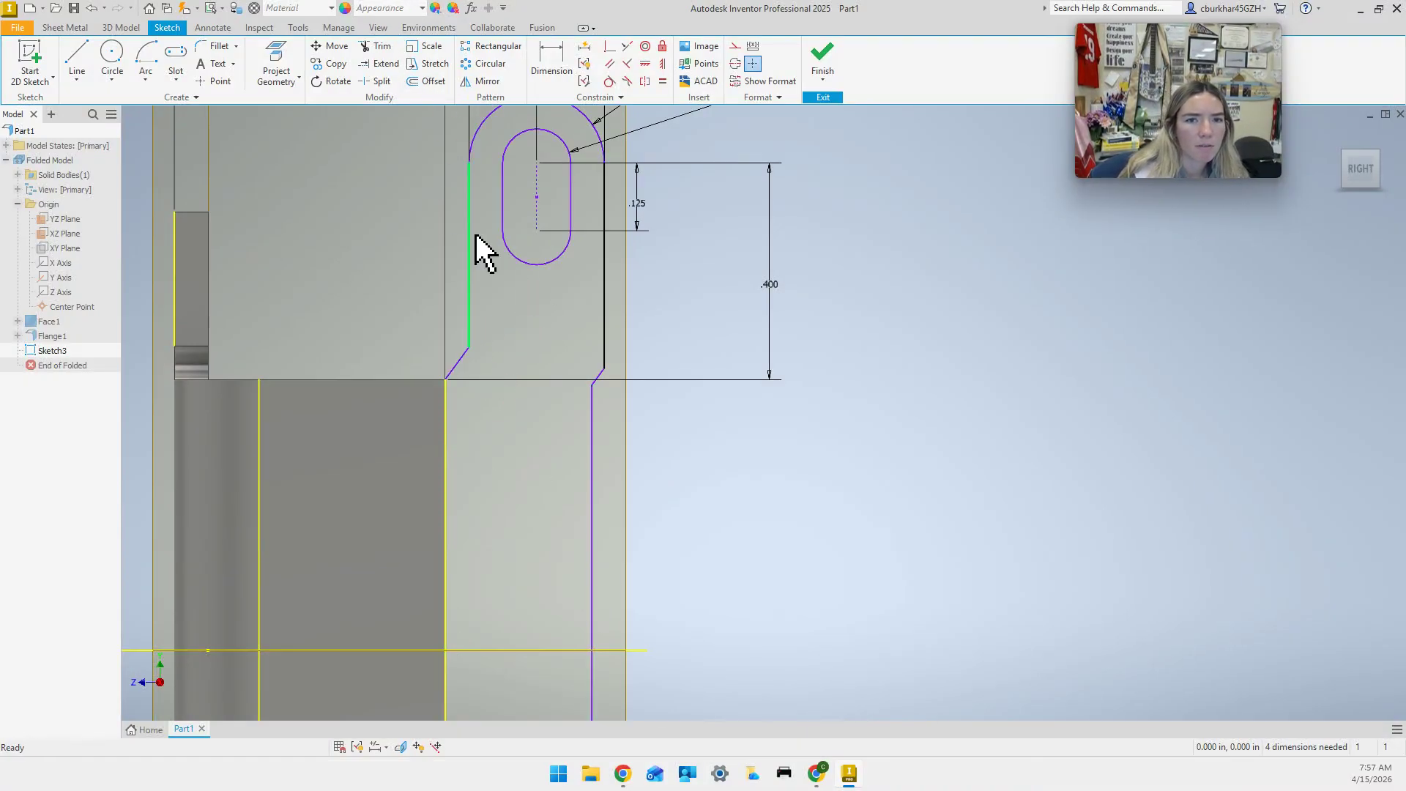
# Re-add the chamfer angle dimension and try 45°, which is rejected.
pyautogui.click(551, 73)
pyautogui.click(455, 373)
pyautogui.click(445, 449)
pyautogui.click(542, 472)
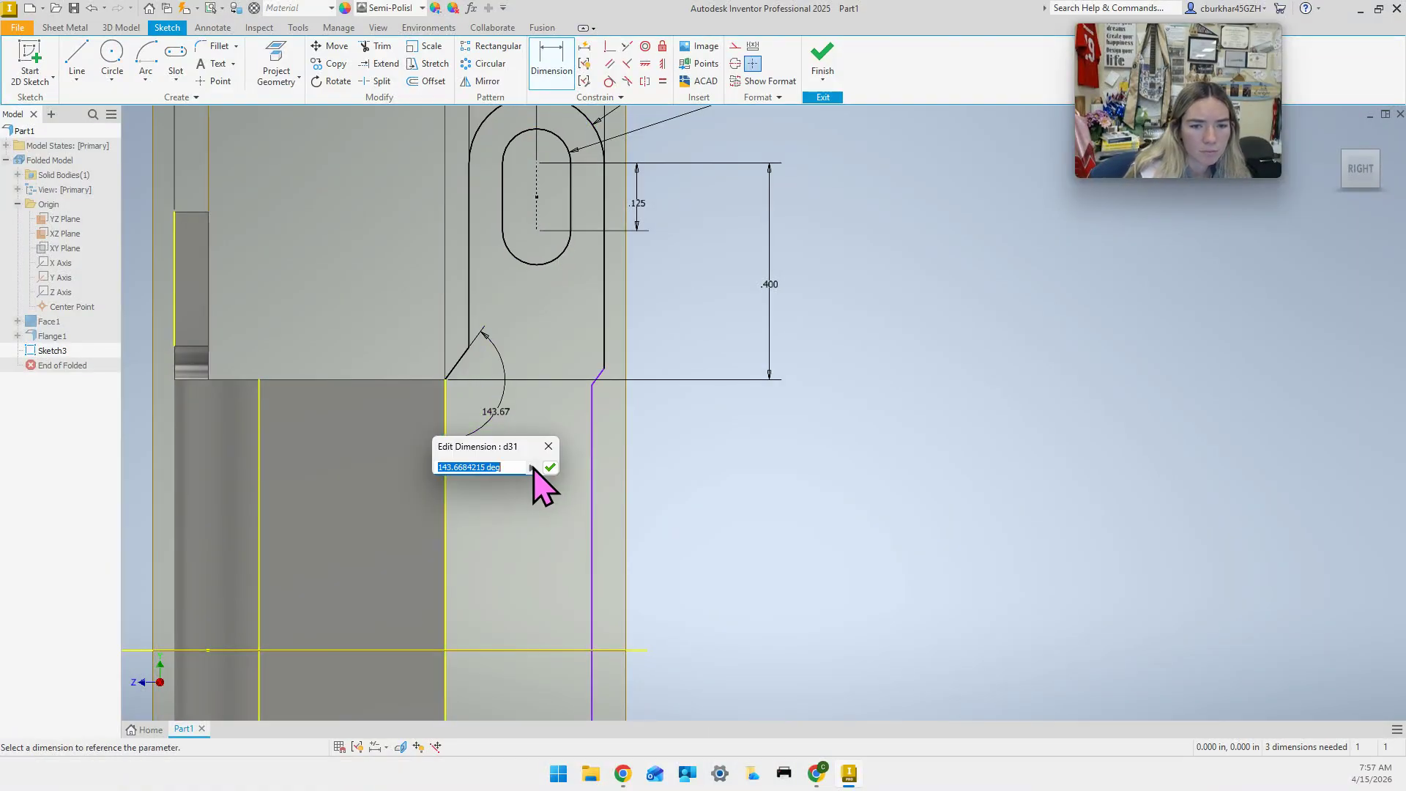
pyautogui.write('45')
pyautogui.press('Return')
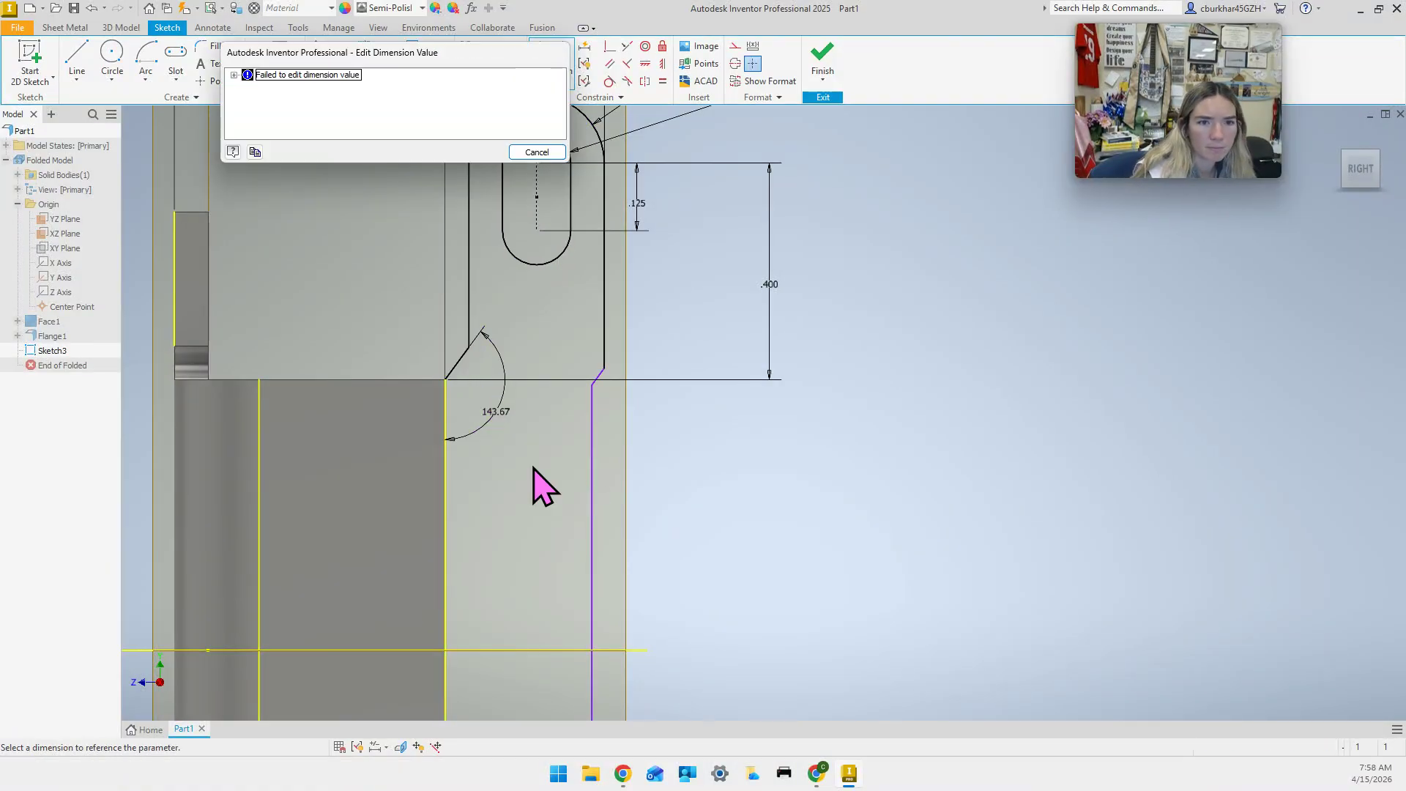
pyautogui.click(538, 152)
pyautogui.press('Escape')
pyautogui.scroll(-3, 557, 359)
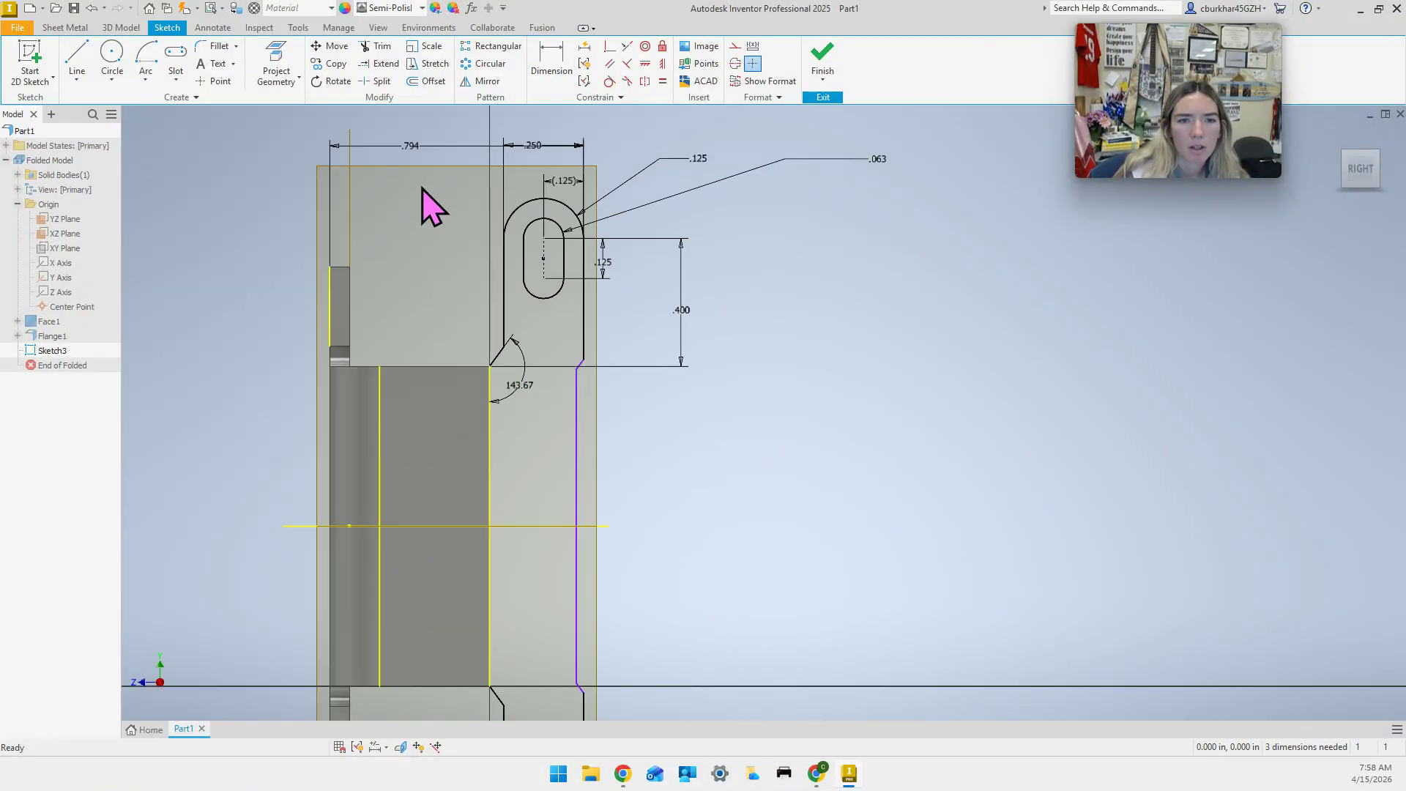
# Delete the .794 dimension and the 143.67° angle dimension.
pyautogui.click(416, 146)
pyautogui.press('Delete')
pyautogui.click(519, 391)
pyautogui.press('Delete')
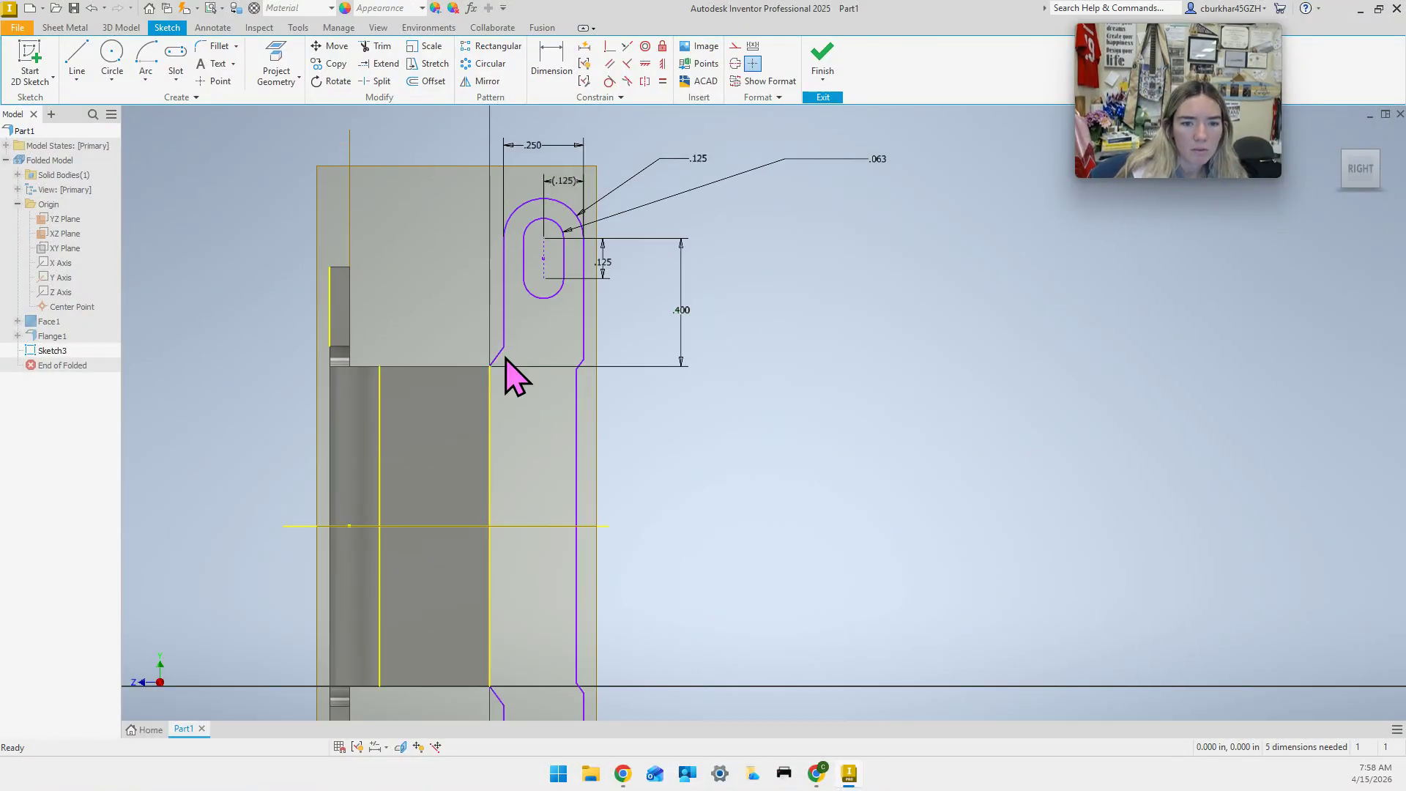
# Re-add the chamfer angle dimension, try a new value that fails, and delete it.
pyautogui.click(492, 418)
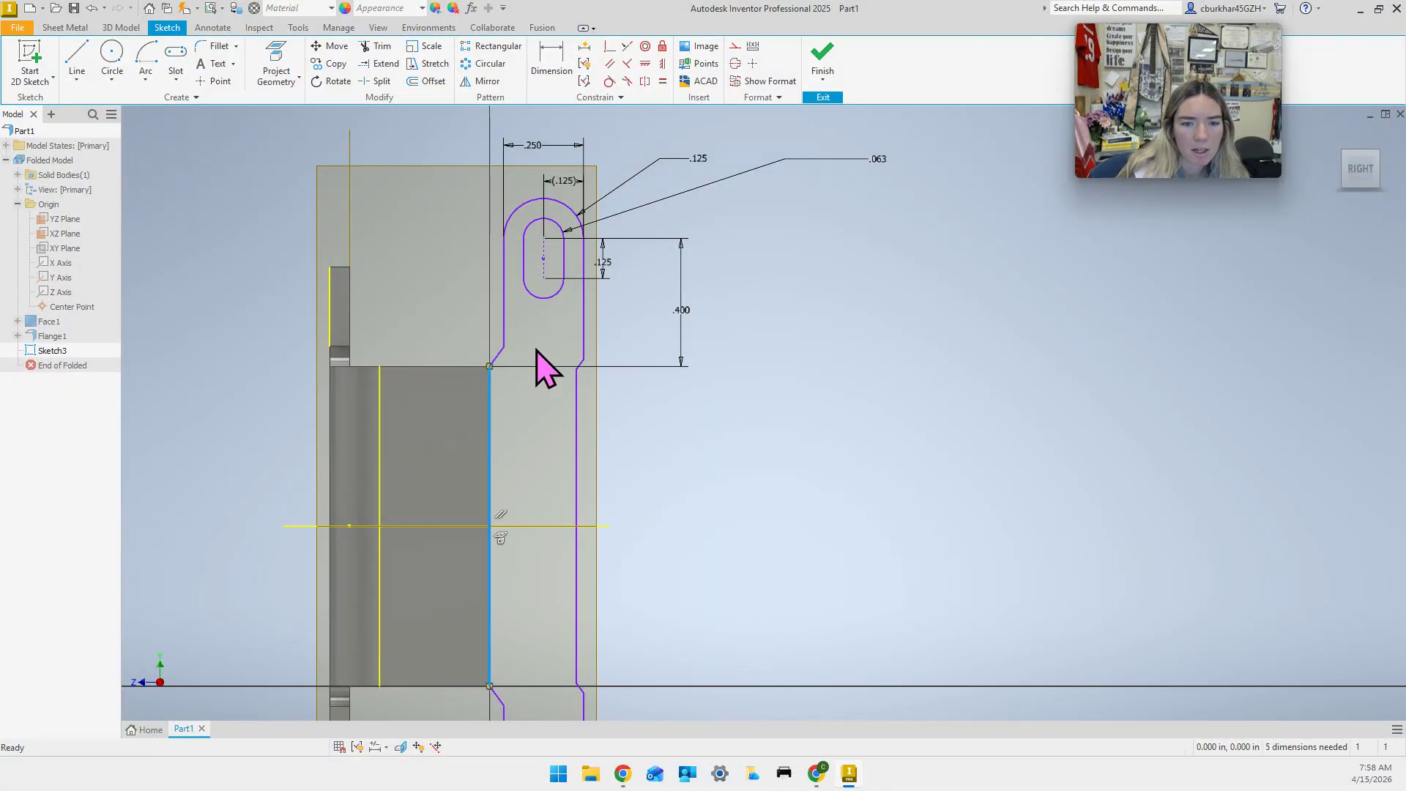
pyautogui.click(548, 66)
pyautogui.click(501, 359)
pyautogui.click(489, 429)
pyautogui.click(541, 448)
pyautogui.write('150')
pyautogui.press('Return')
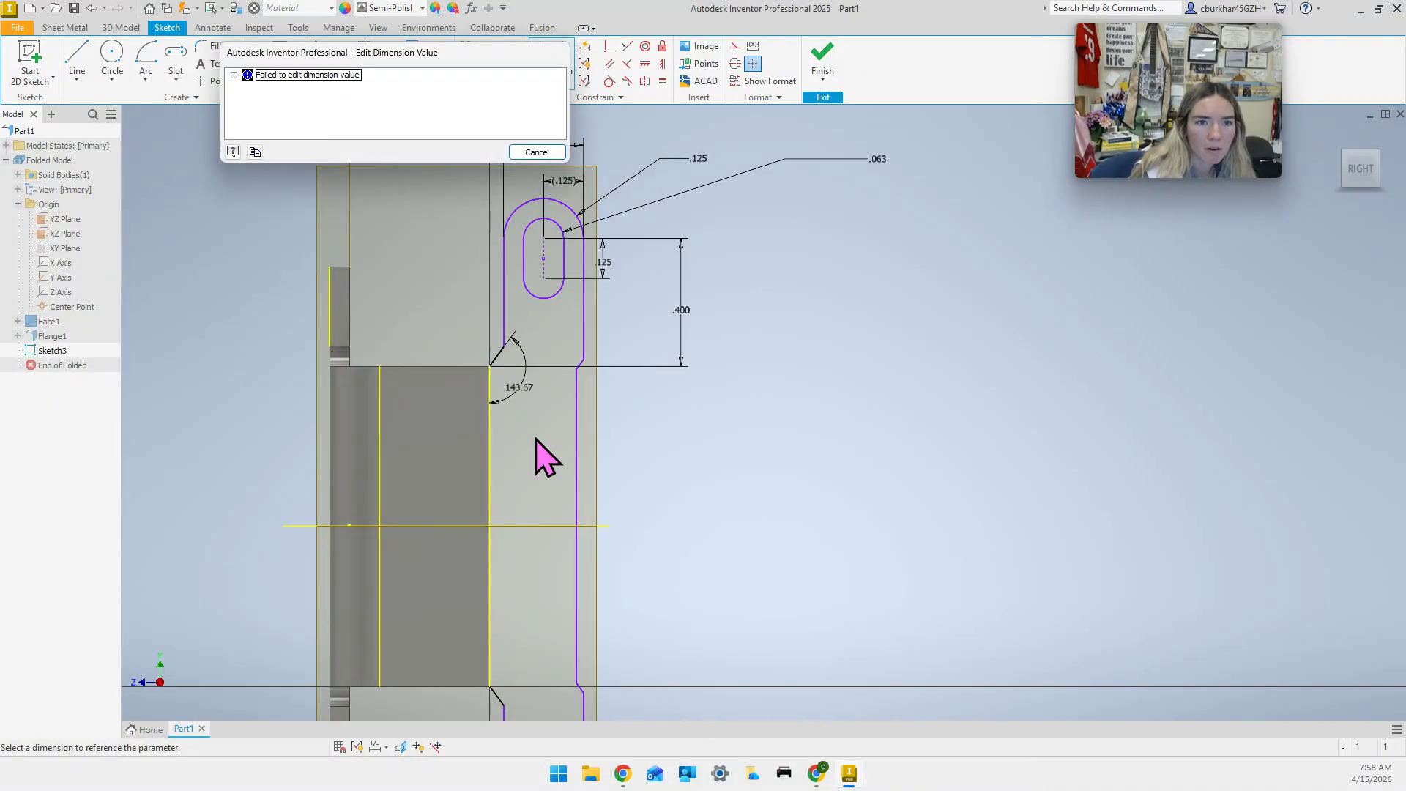
pyautogui.click(536, 153)
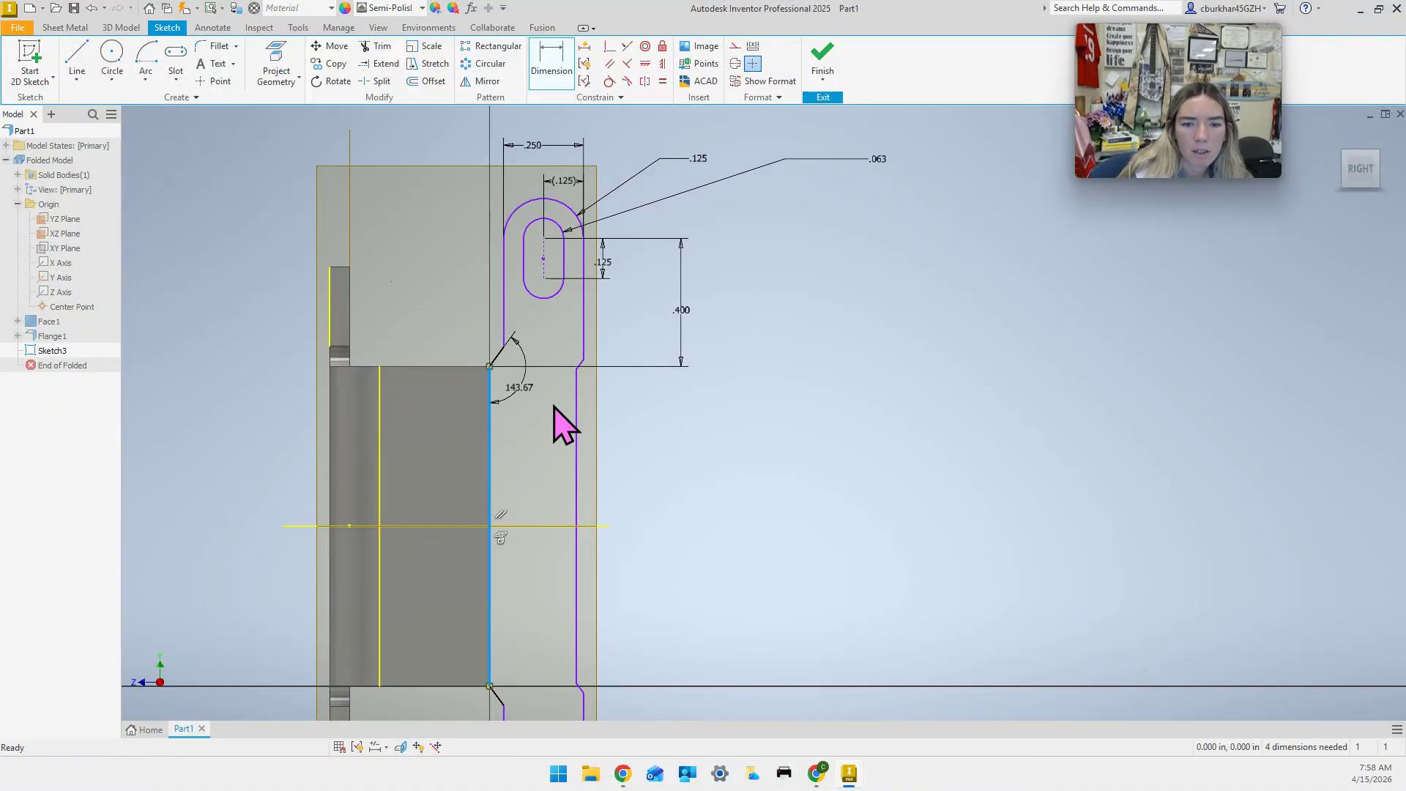
pyautogui.press('Delete')
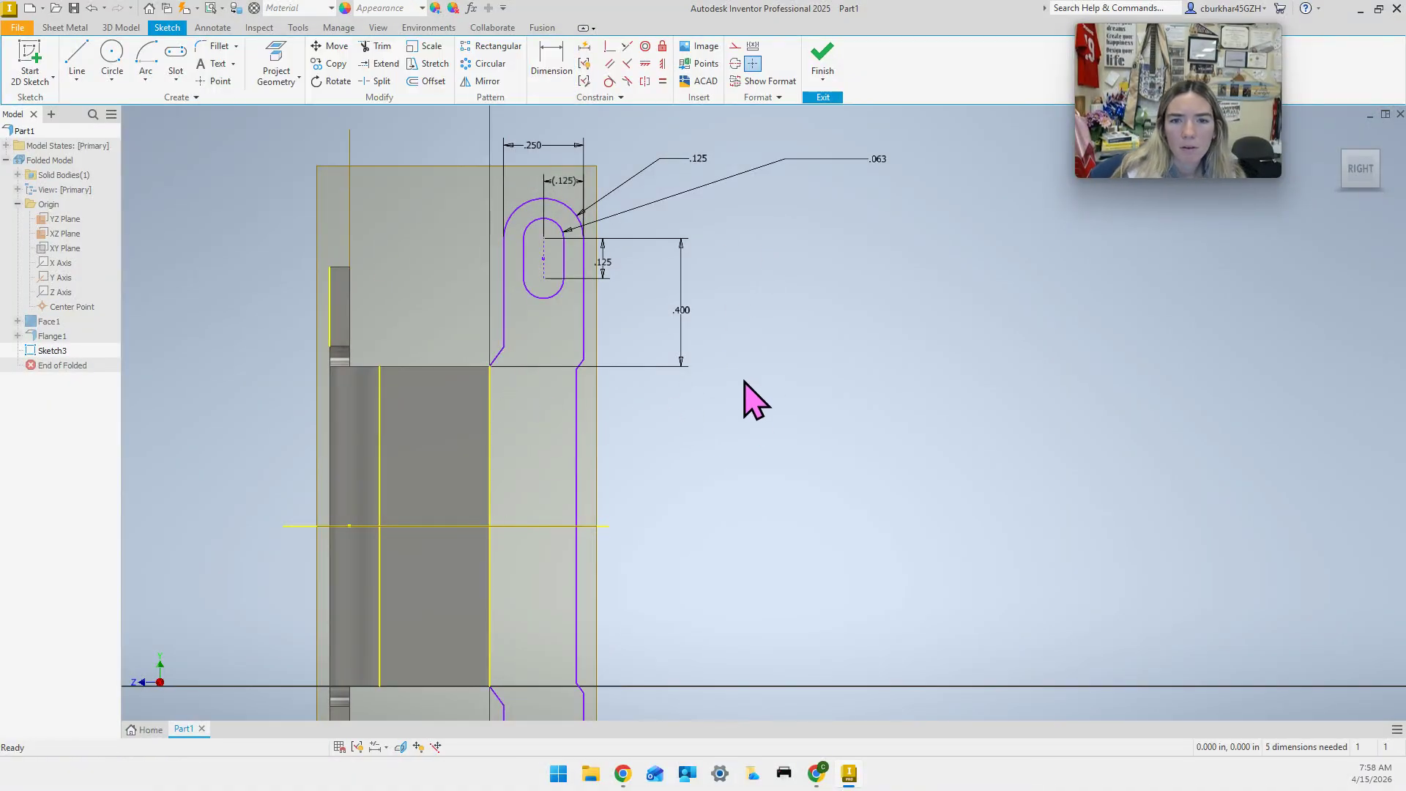
# Delete the .400 dimension, then re-add the chamfer angle and try 15°, which fails.
pyautogui.click(688, 315)
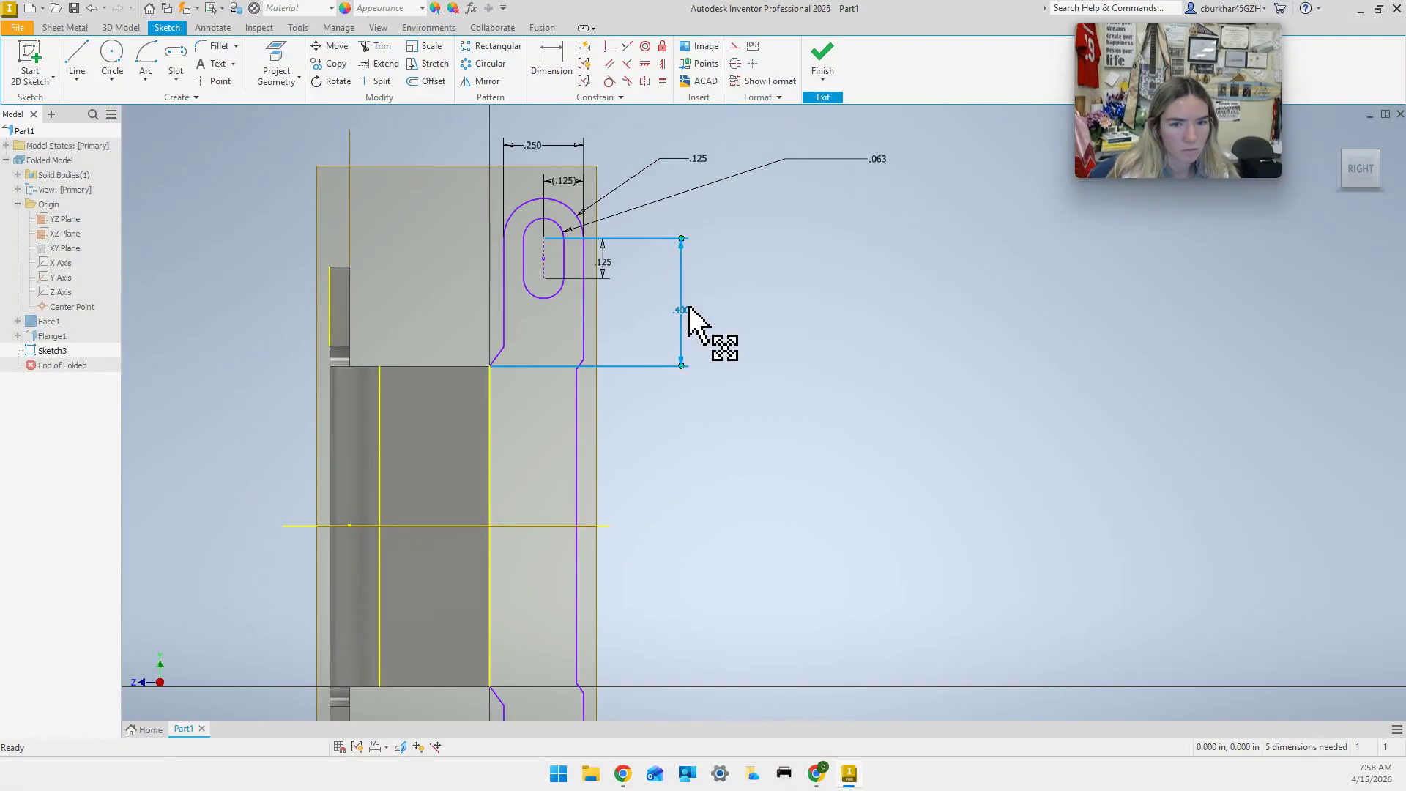
pyautogui.press('Delete')
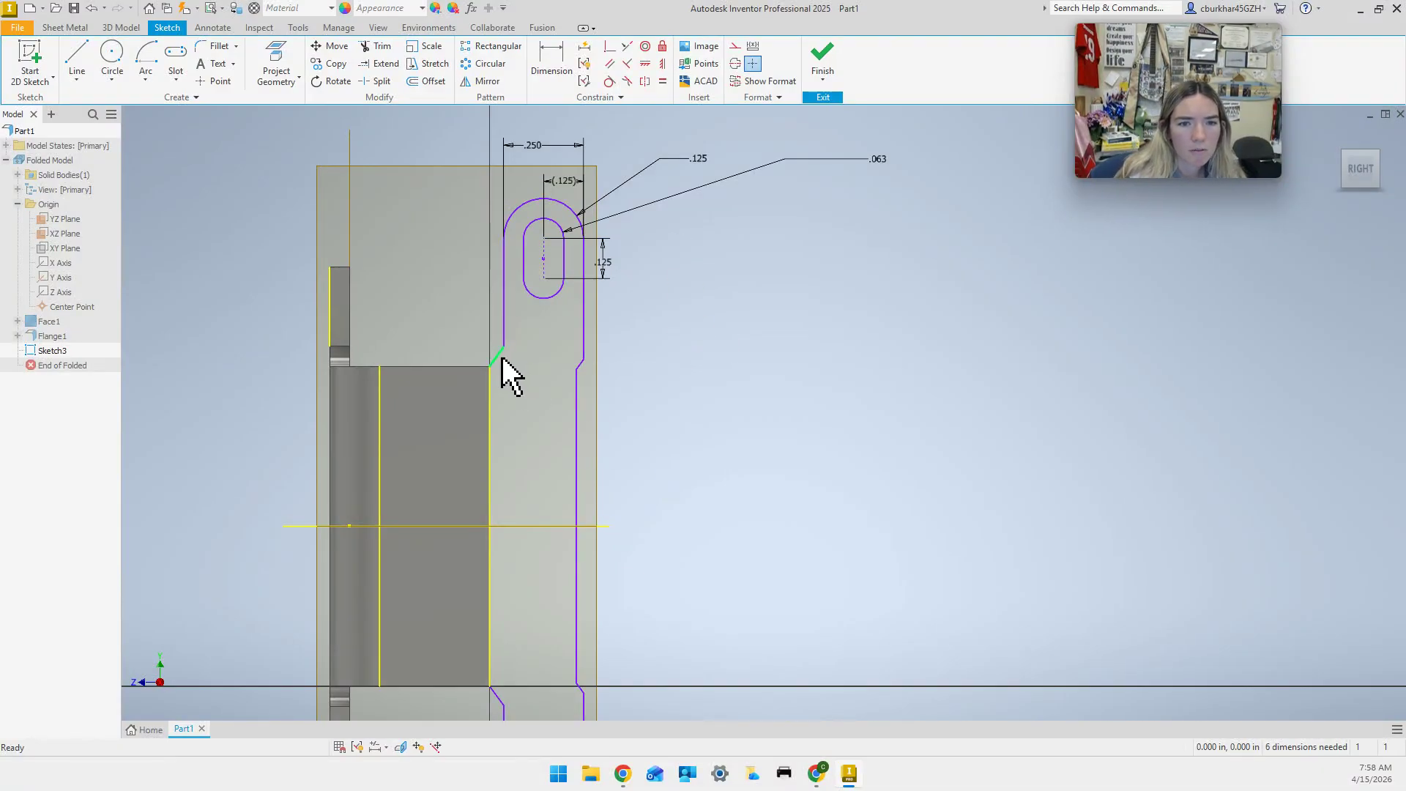
pyautogui.click(552, 68)
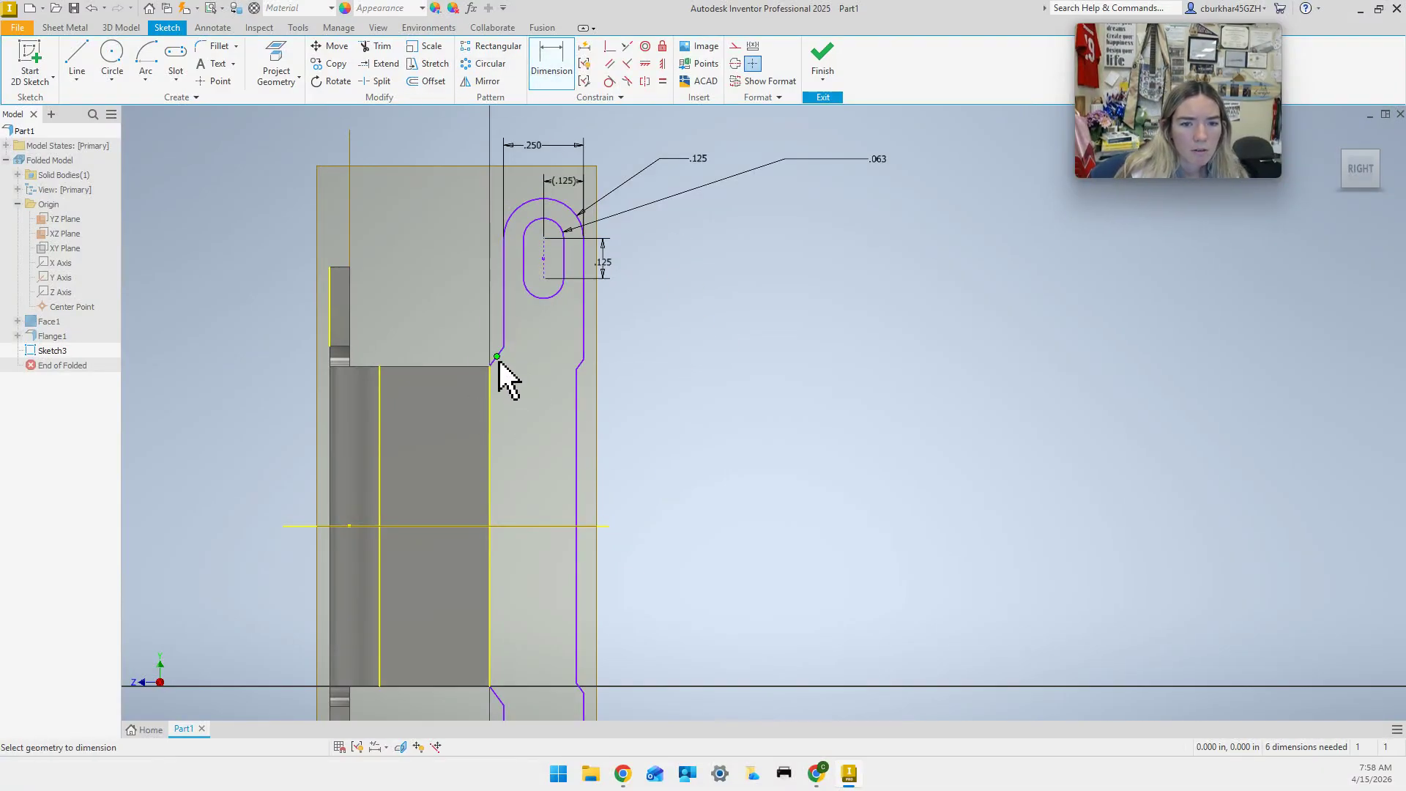
pyautogui.click(504, 350)
pyautogui.click(490, 429)
pyautogui.click(554, 459)
pyautogui.write('150')
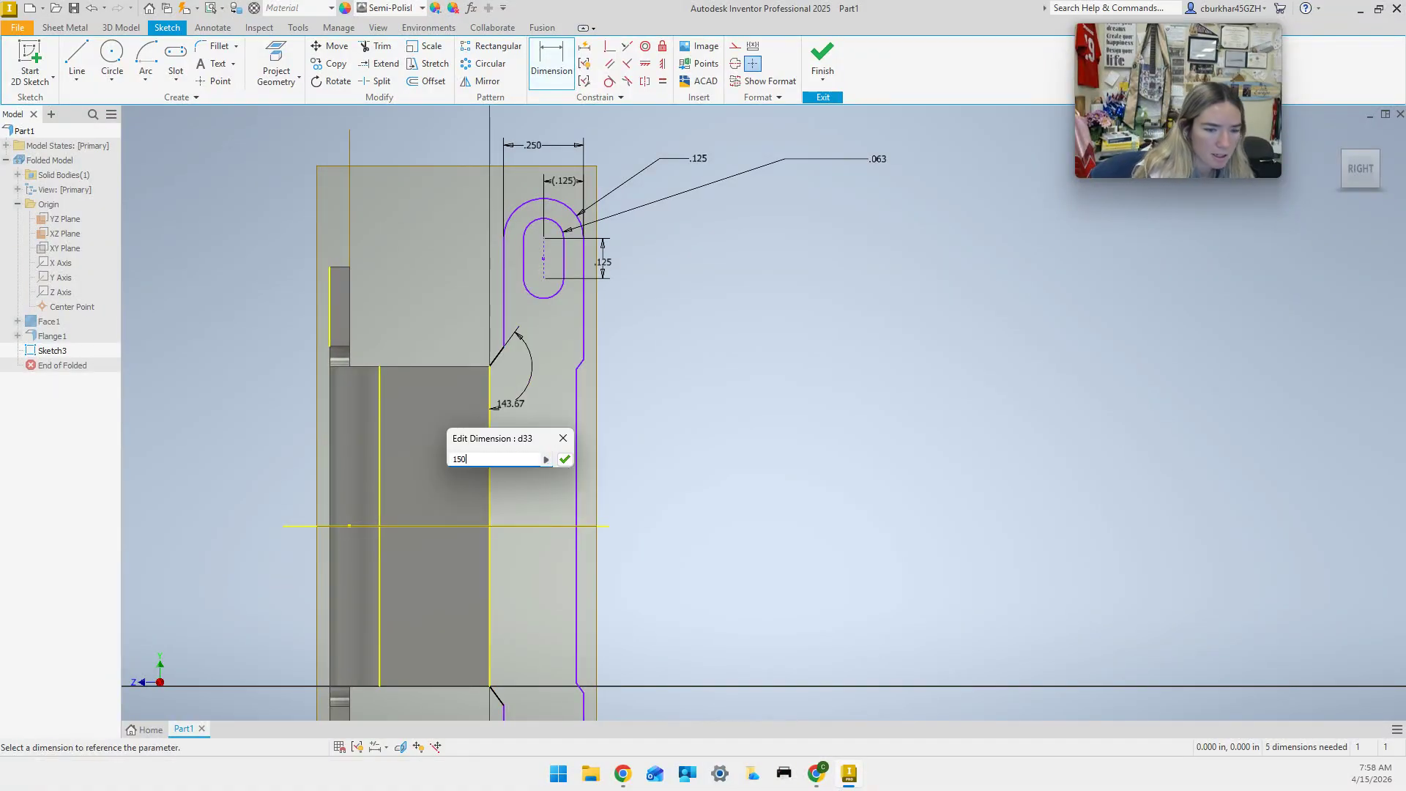
pyautogui.press('Return')
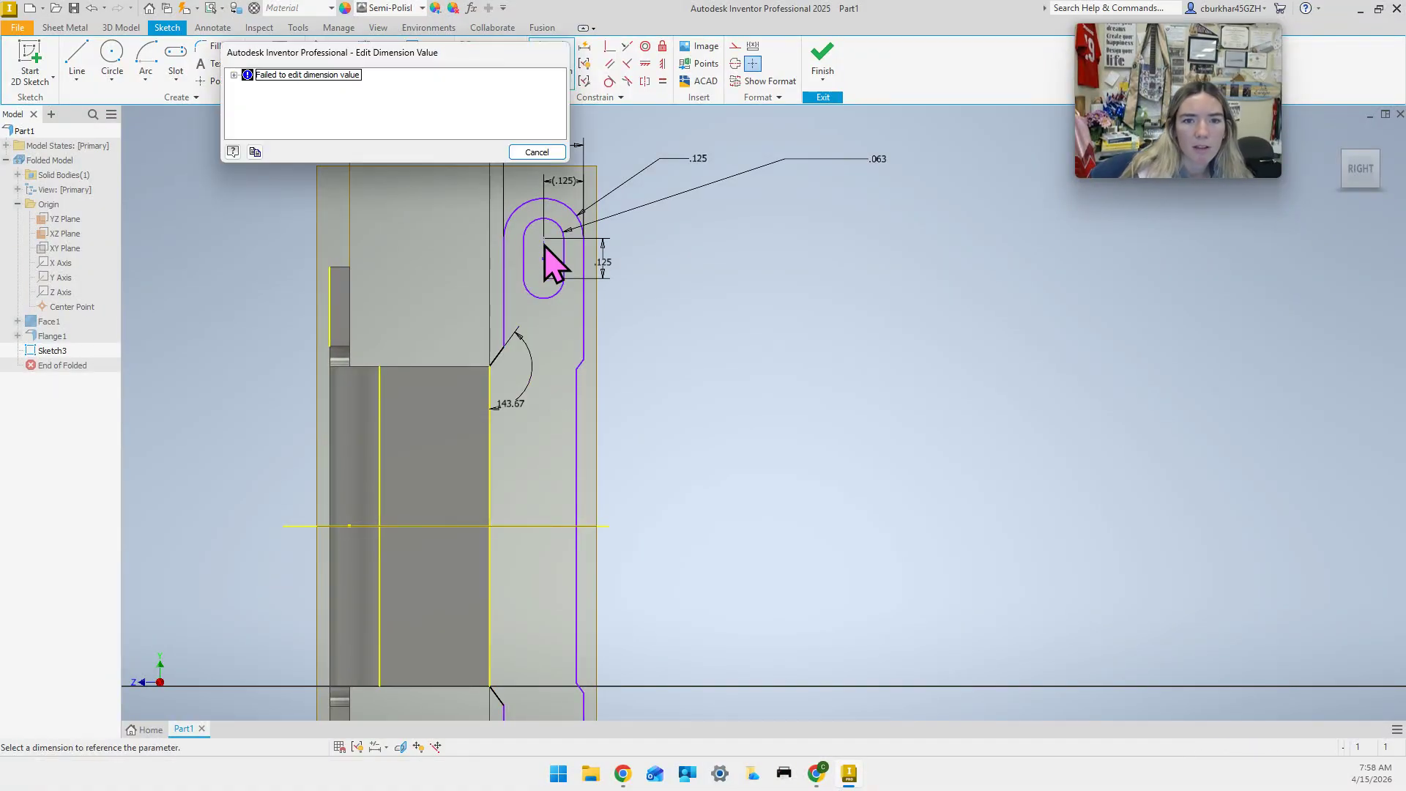
pyautogui.click(538, 152)
pyautogui.press('Escape')
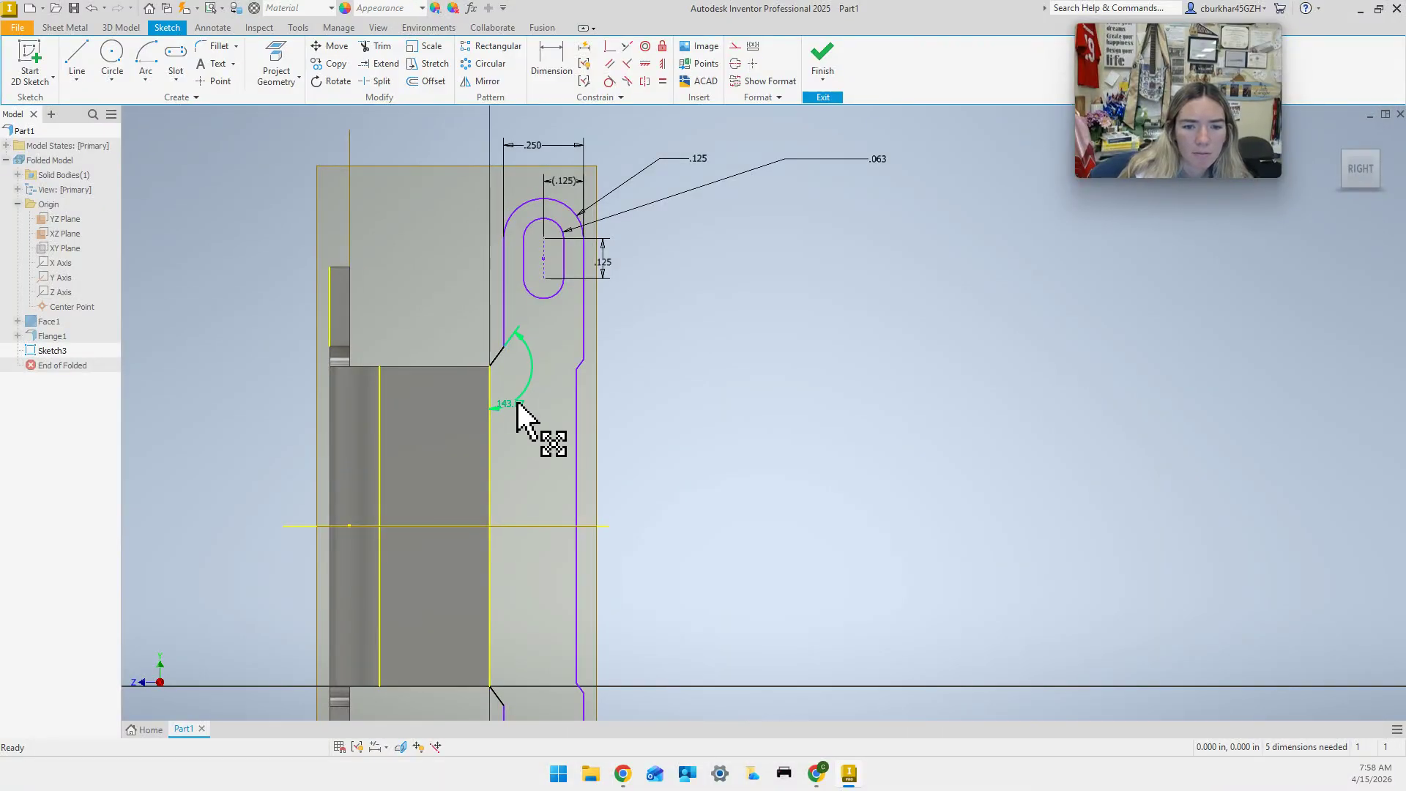
# Edit the 143.67° angle to 15°, review the error, then delete the angle dimension.
pyautogui.doubleClick(519, 405)
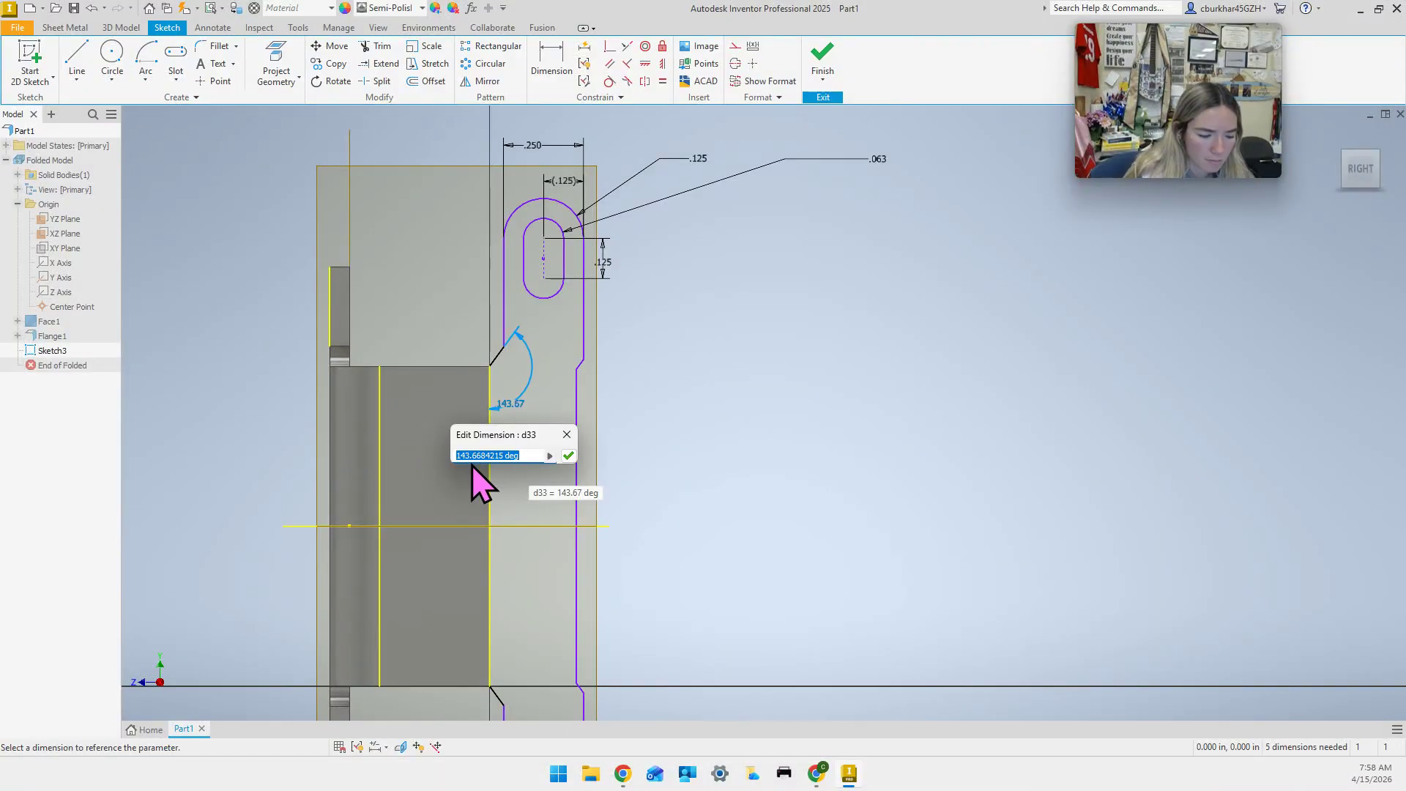
pyautogui.write('15')
pyautogui.press('Return')
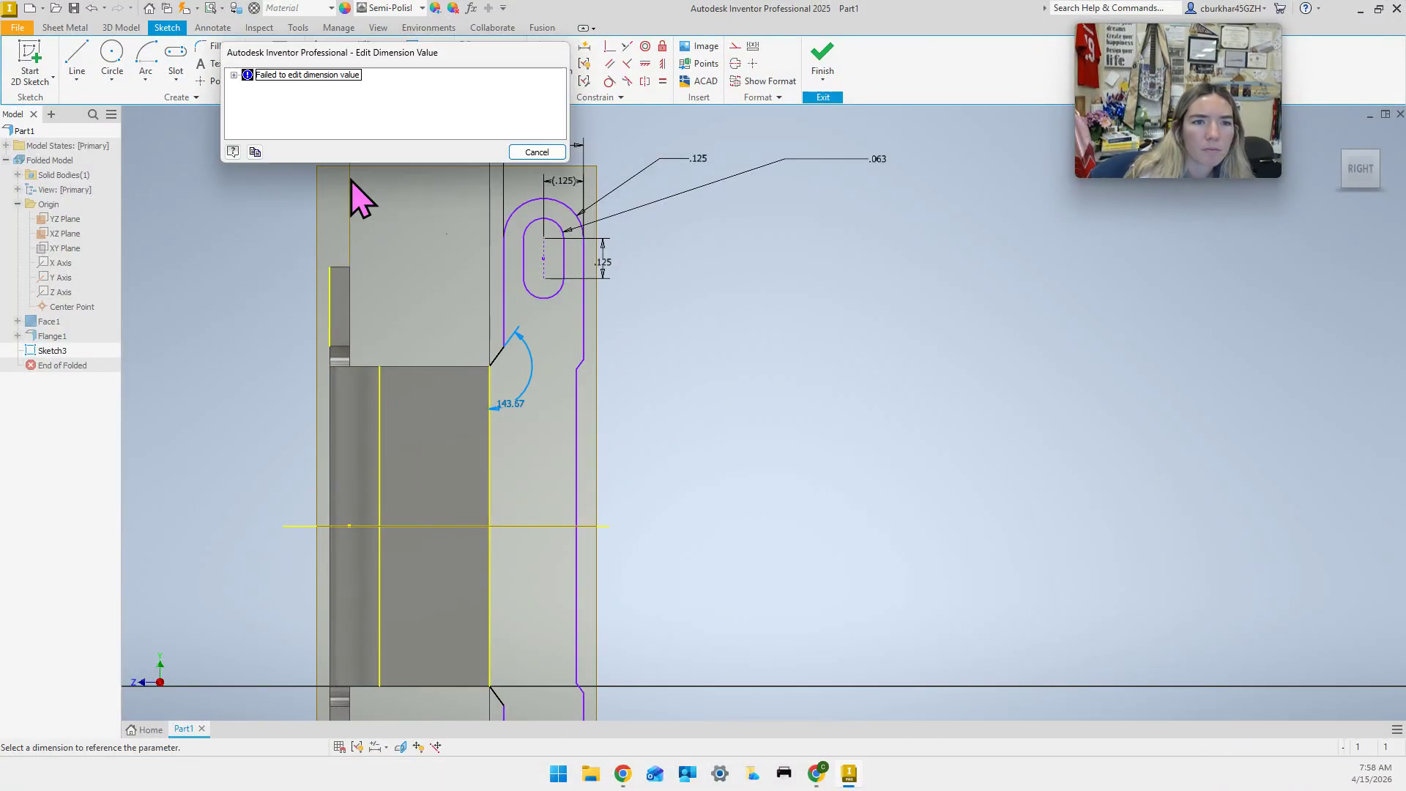
pyautogui.click(234, 75)
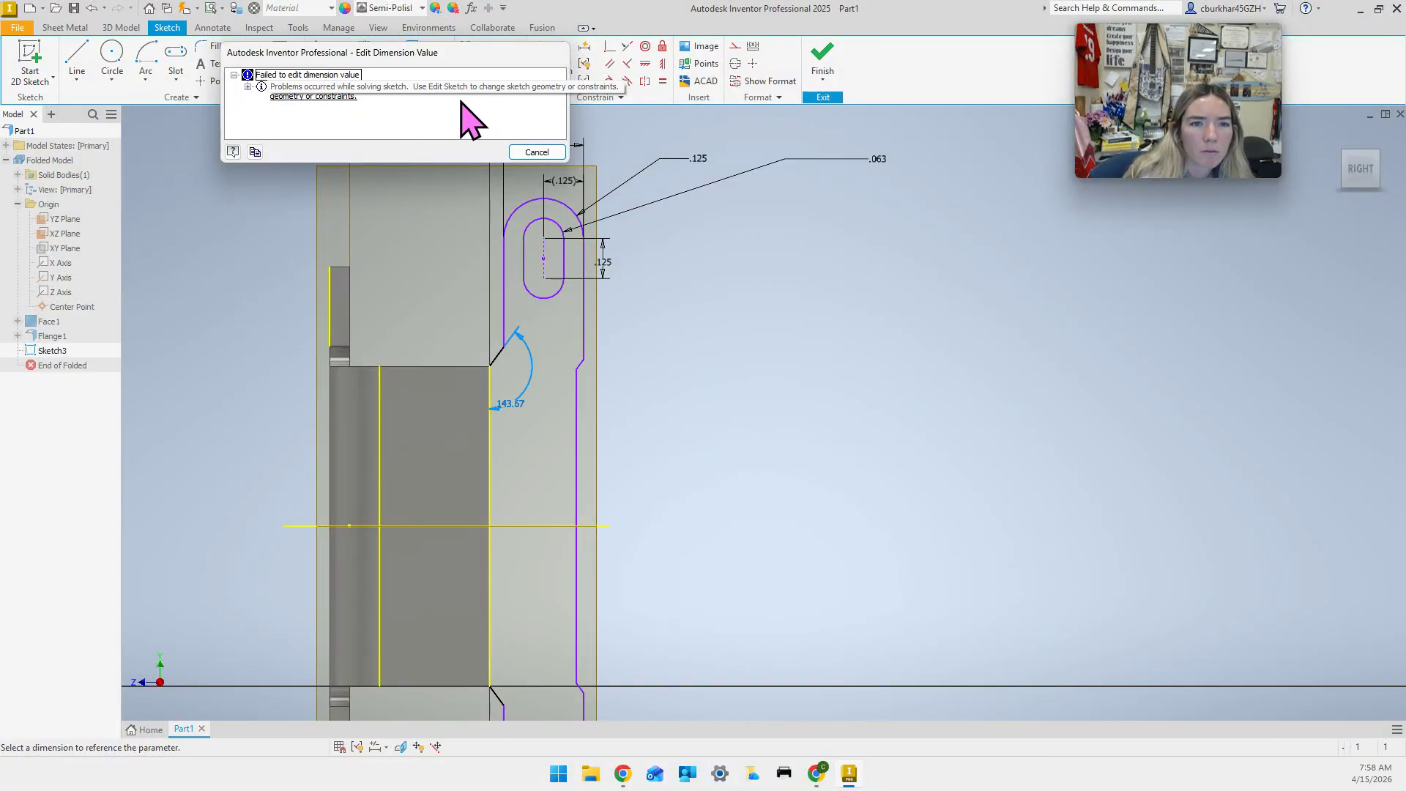
pyautogui.click(533, 153)
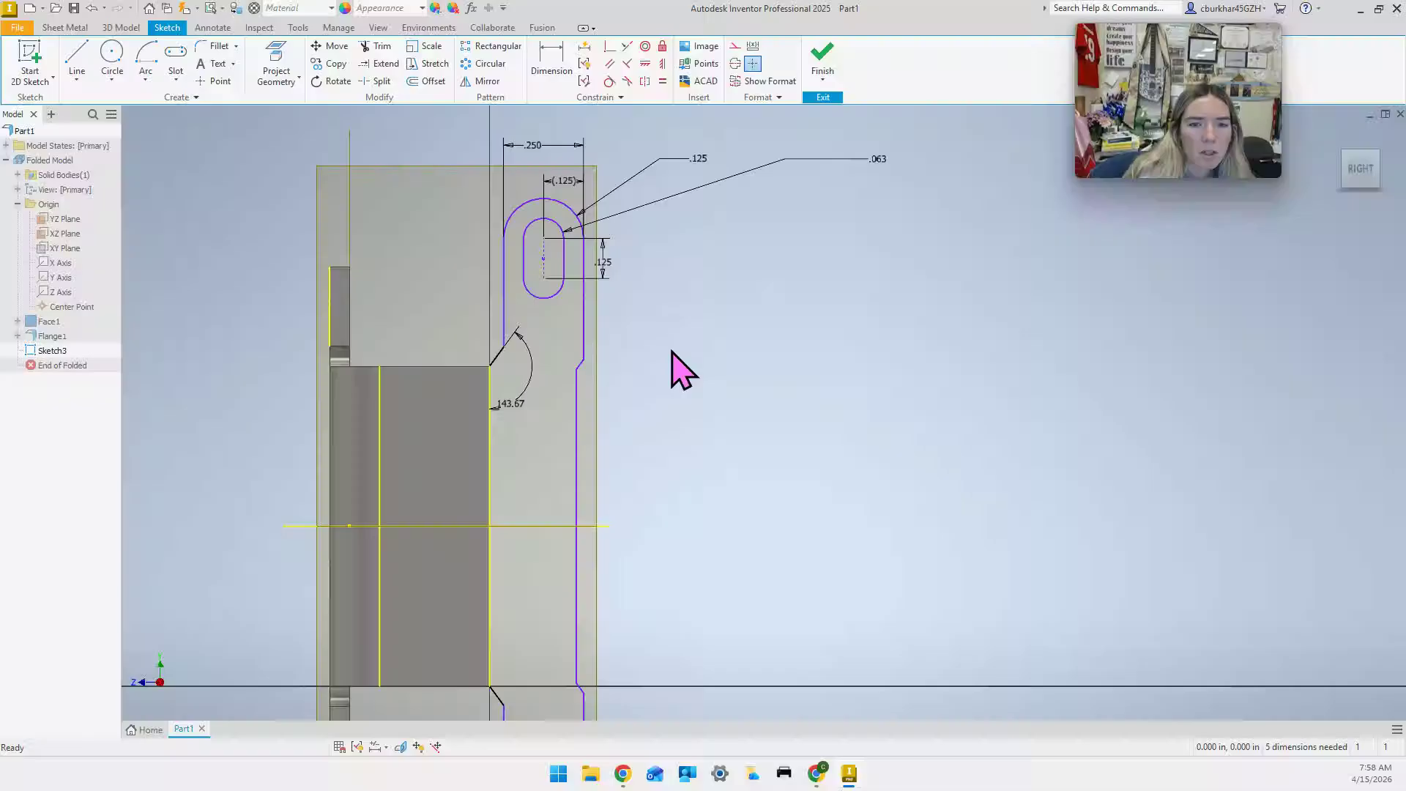
pyautogui.click(519, 392)
pyautogui.press('Delete')
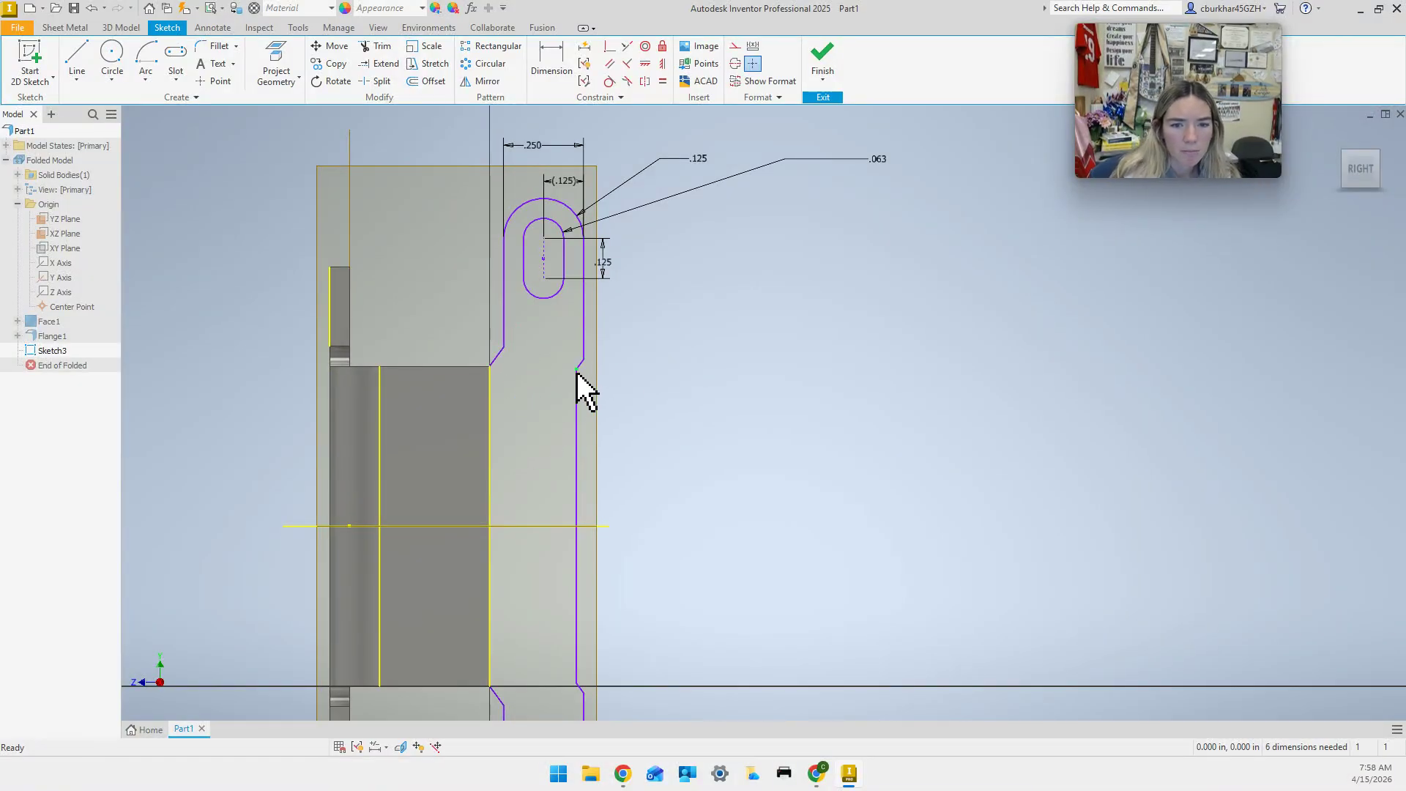
# Show all constraints and make the tab's vertical edge perpendicular to the horizontal line.
pyautogui.click(356, 747)
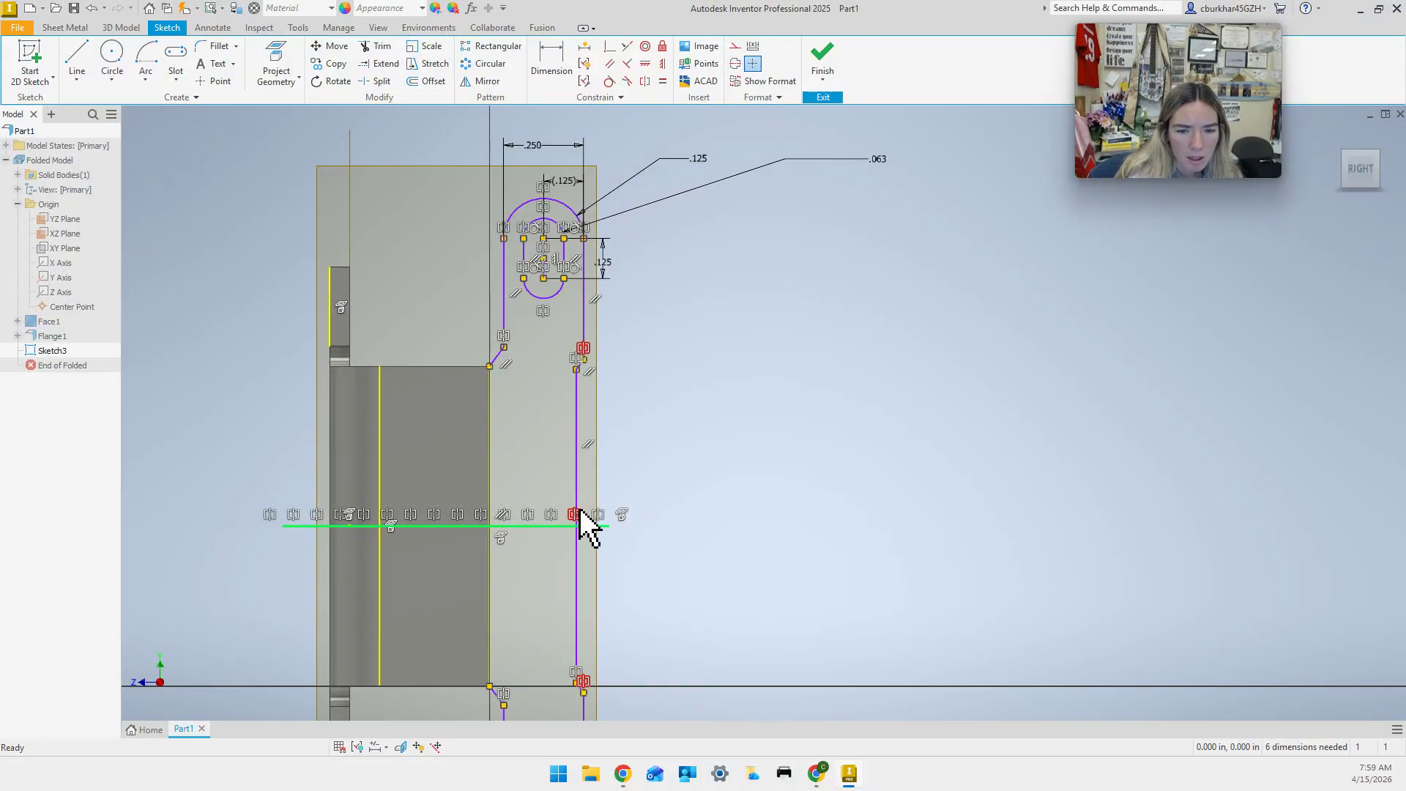
pyautogui.click(610, 49)
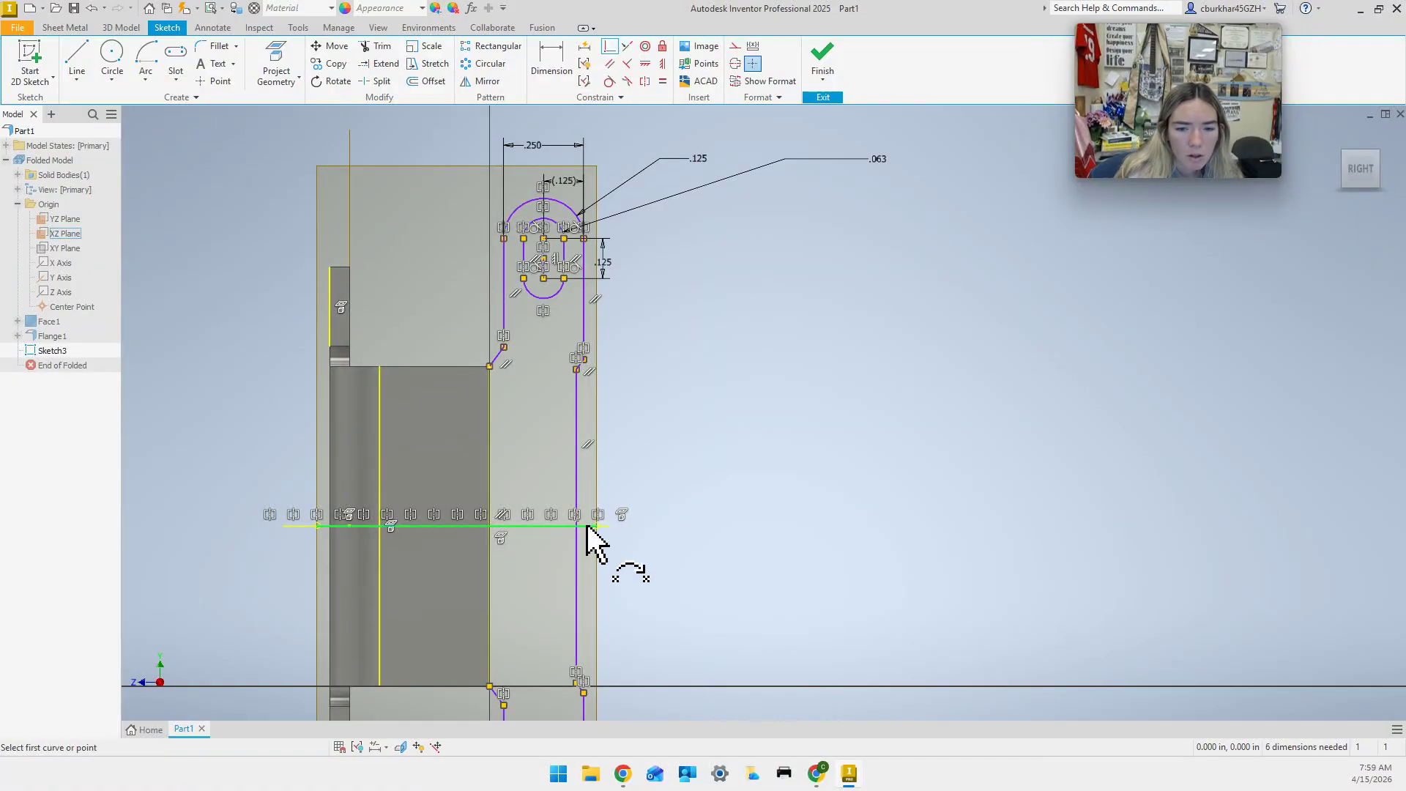
pyautogui.scroll(-1, 590, 534)
pyautogui.scroll(-2, 584, 530)
pyautogui.click(580, 525)
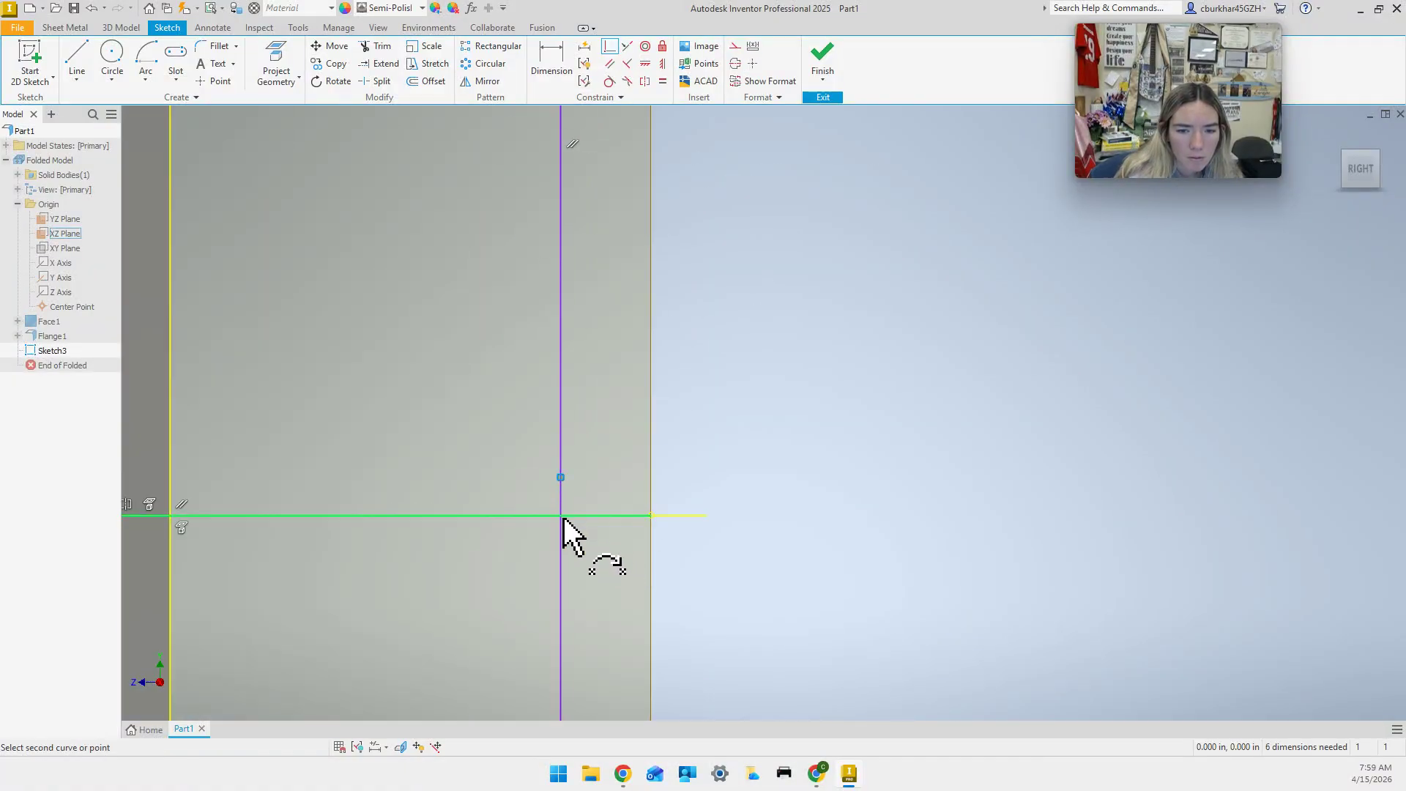
pyautogui.scroll(3, 581, 559)
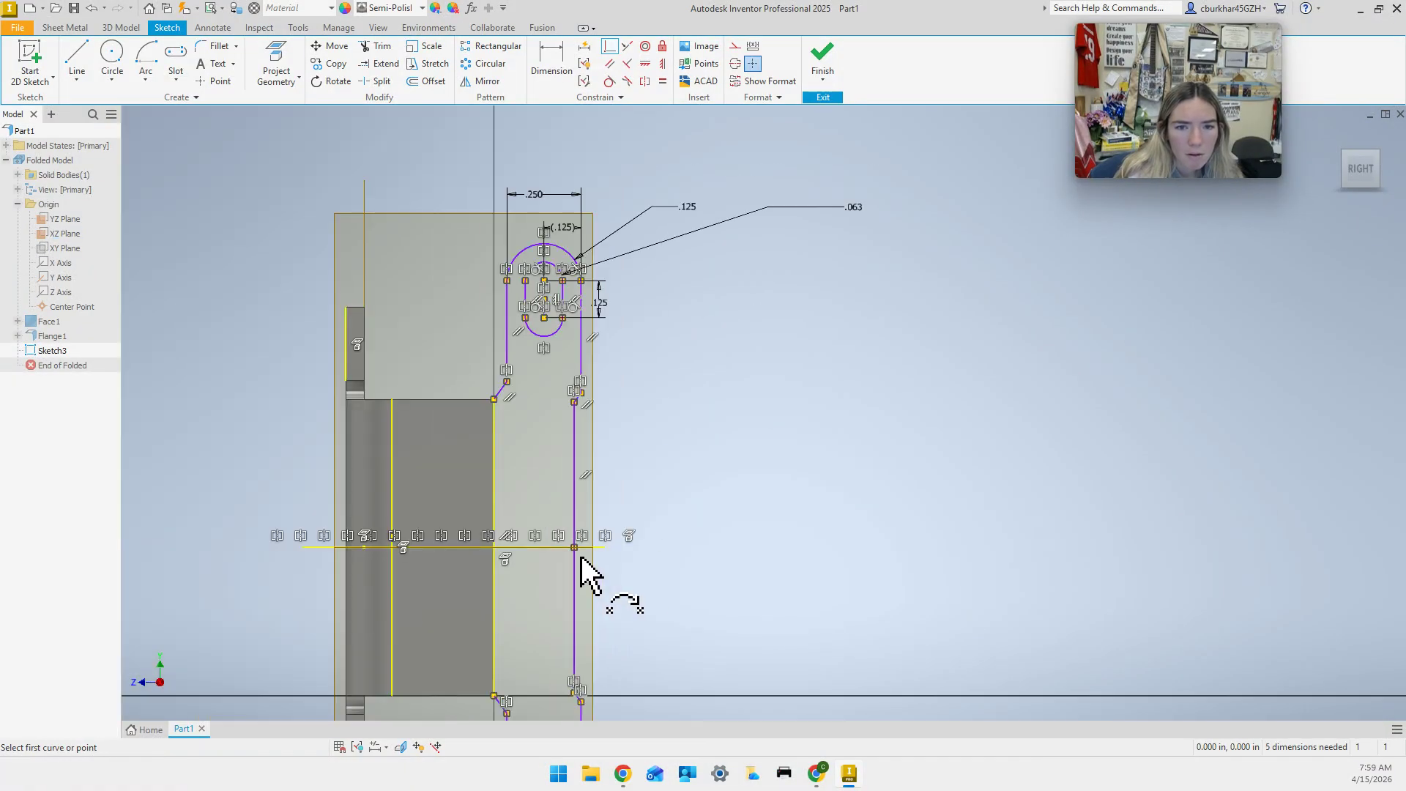
pyautogui.press('Escape')
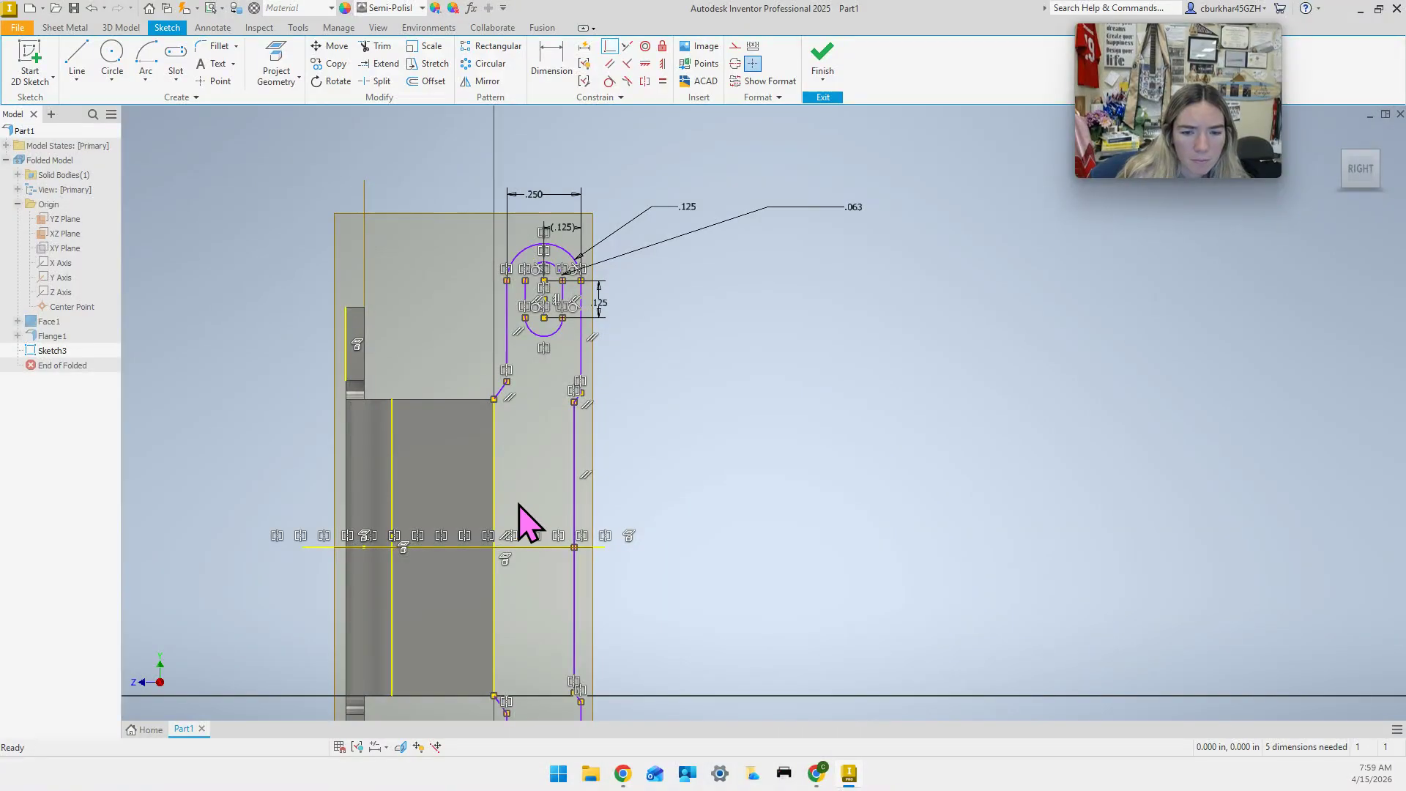
pyautogui.moveTo(528, 449); pyautogui.dragTo(529, 439, button='middle')
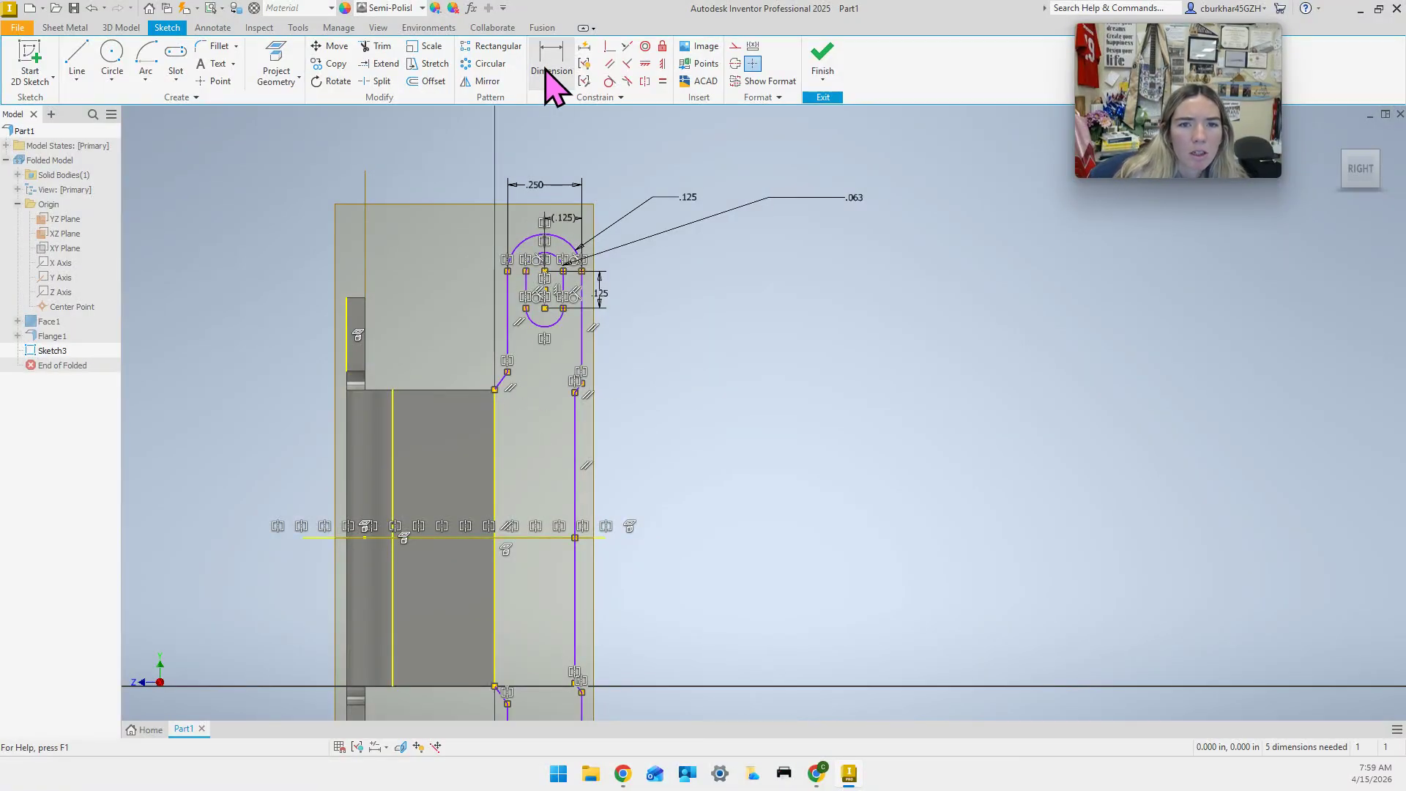
# Hide constraints, re-add the 143.67° angle dimension, and delete it after 150° is rejected.
pyautogui.click(358, 746)
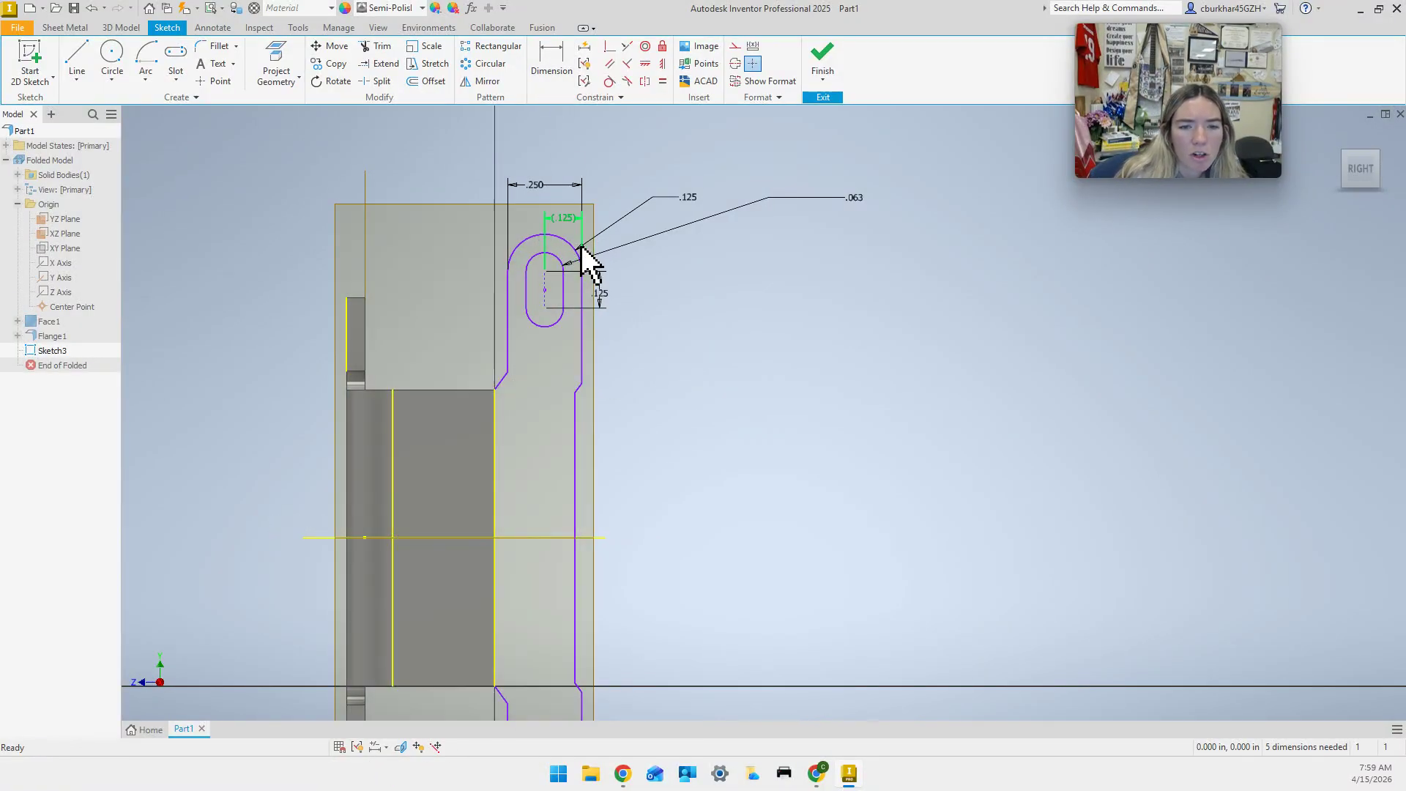
pyautogui.click(549, 62)
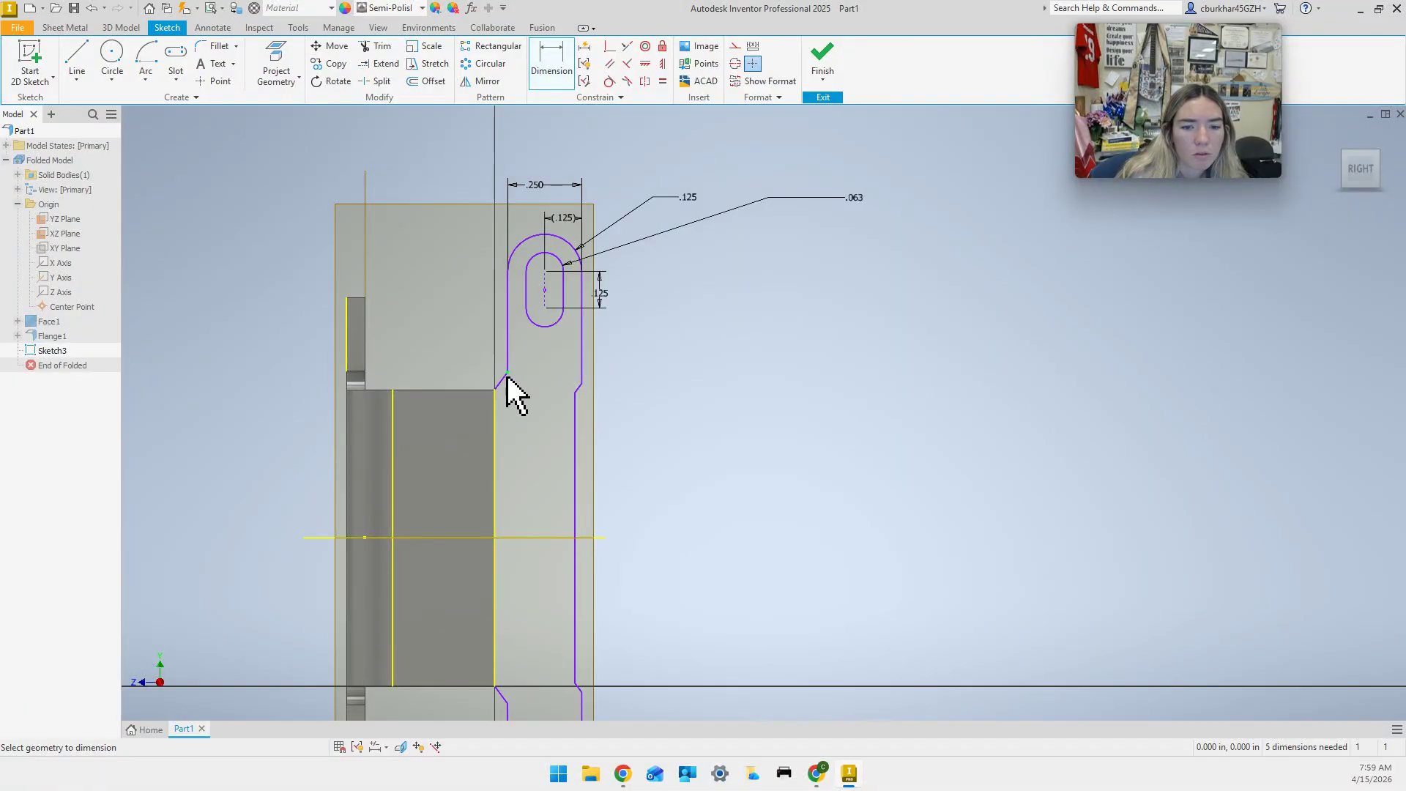
pyautogui.click(502, 379)
pyautogui.click(495, 432)
pyautogui.click(545, 447)
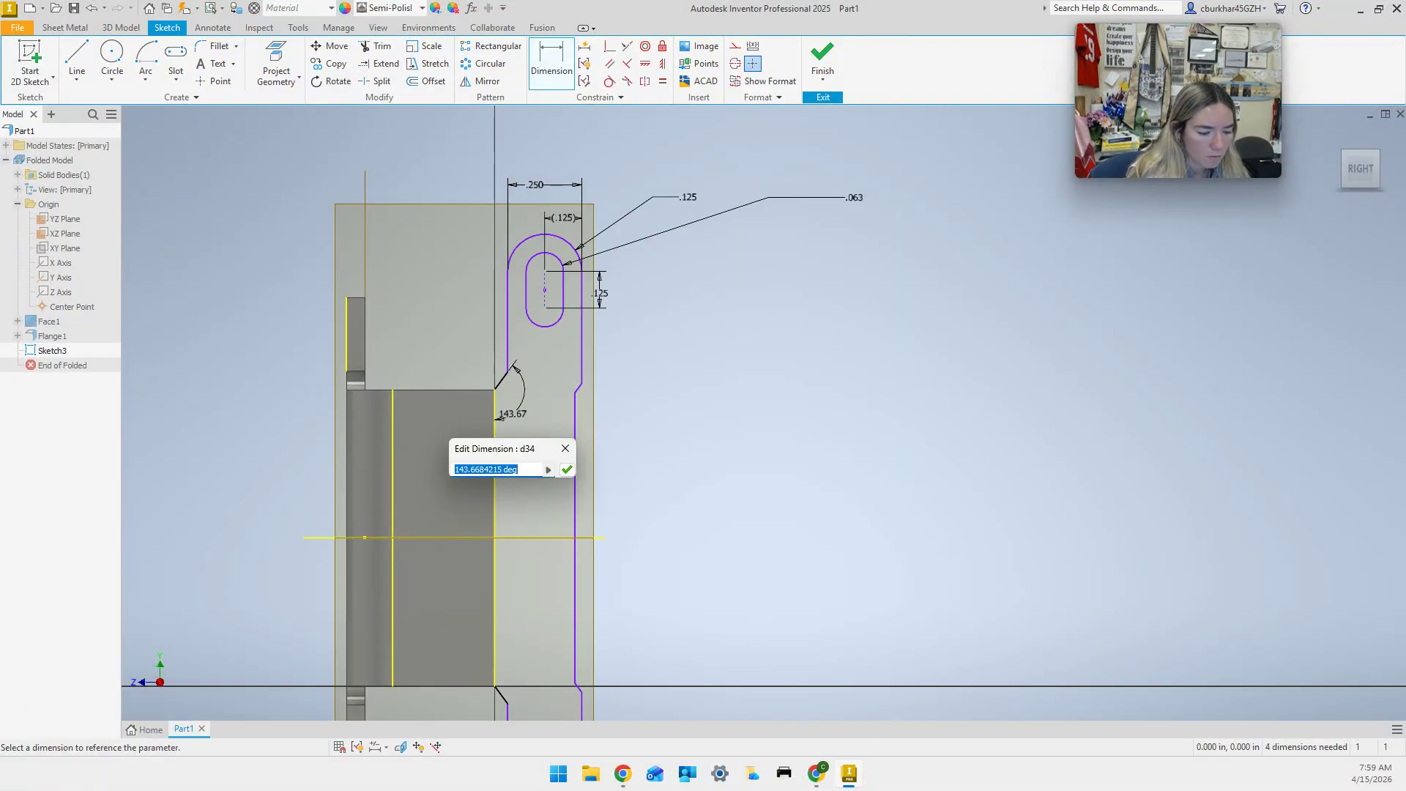
pyautogui.press('Return')
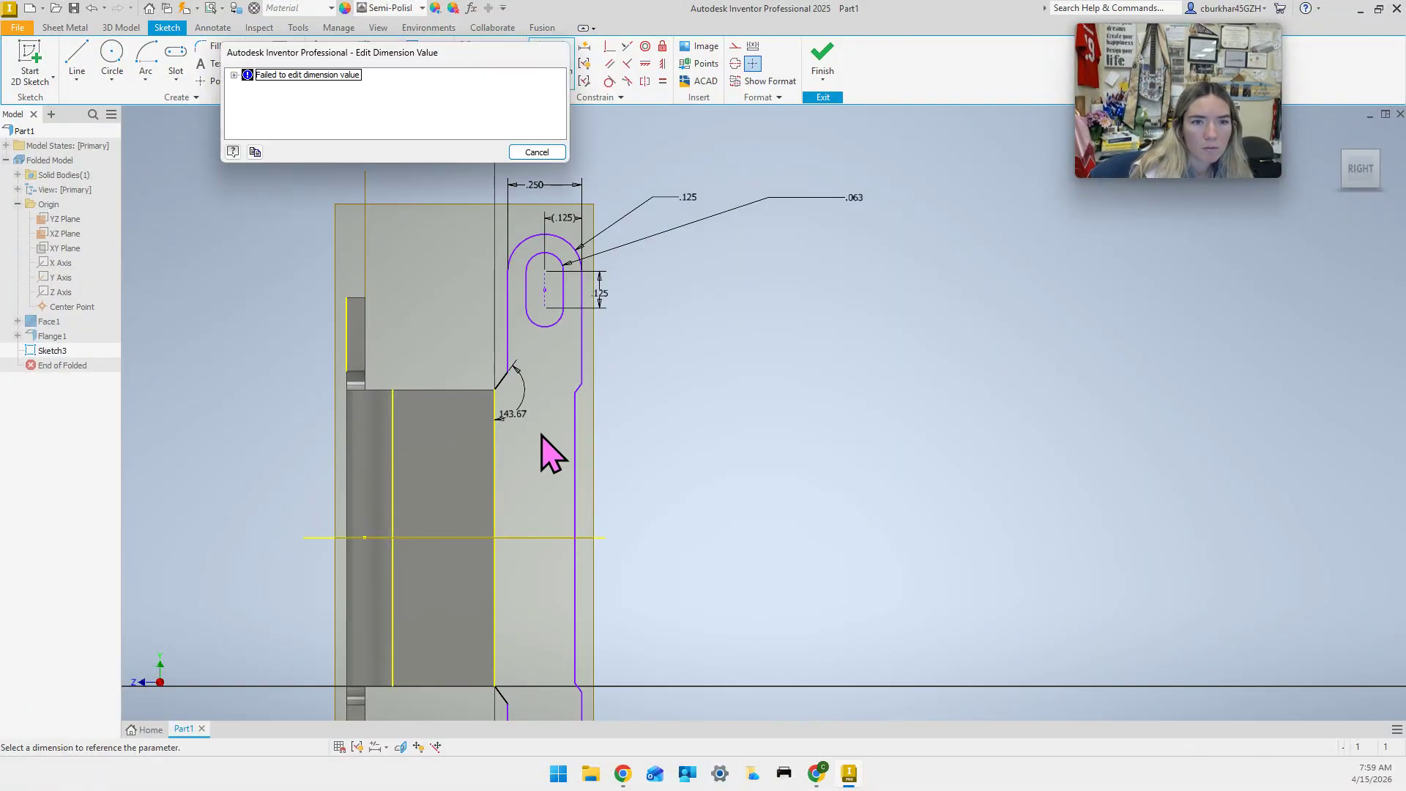
pyautogui.click(545, 151)
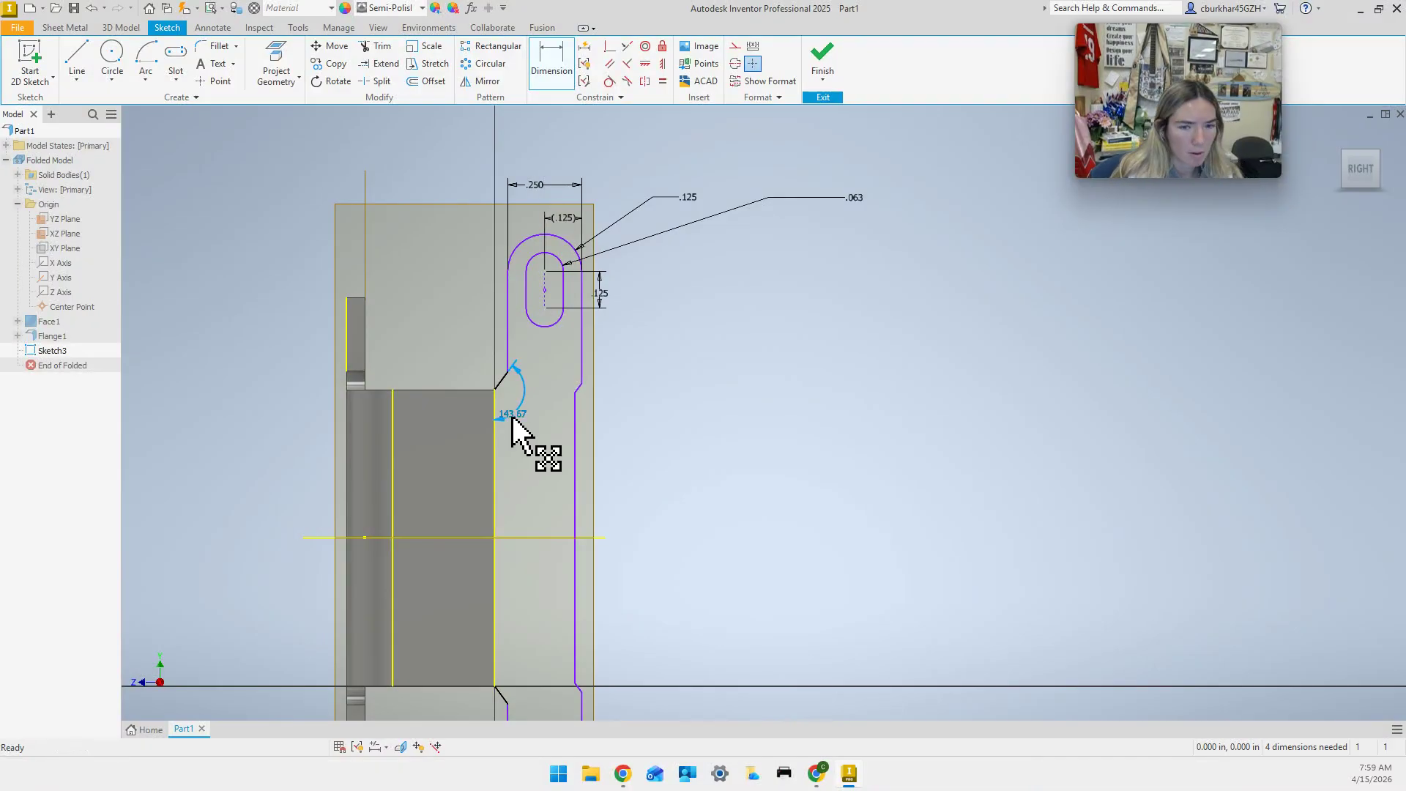
pyautogui.press('Delete')
# Delete the Symmetric constraint from the slanted edge's endpoint.
pyautogui.click(510, 375)
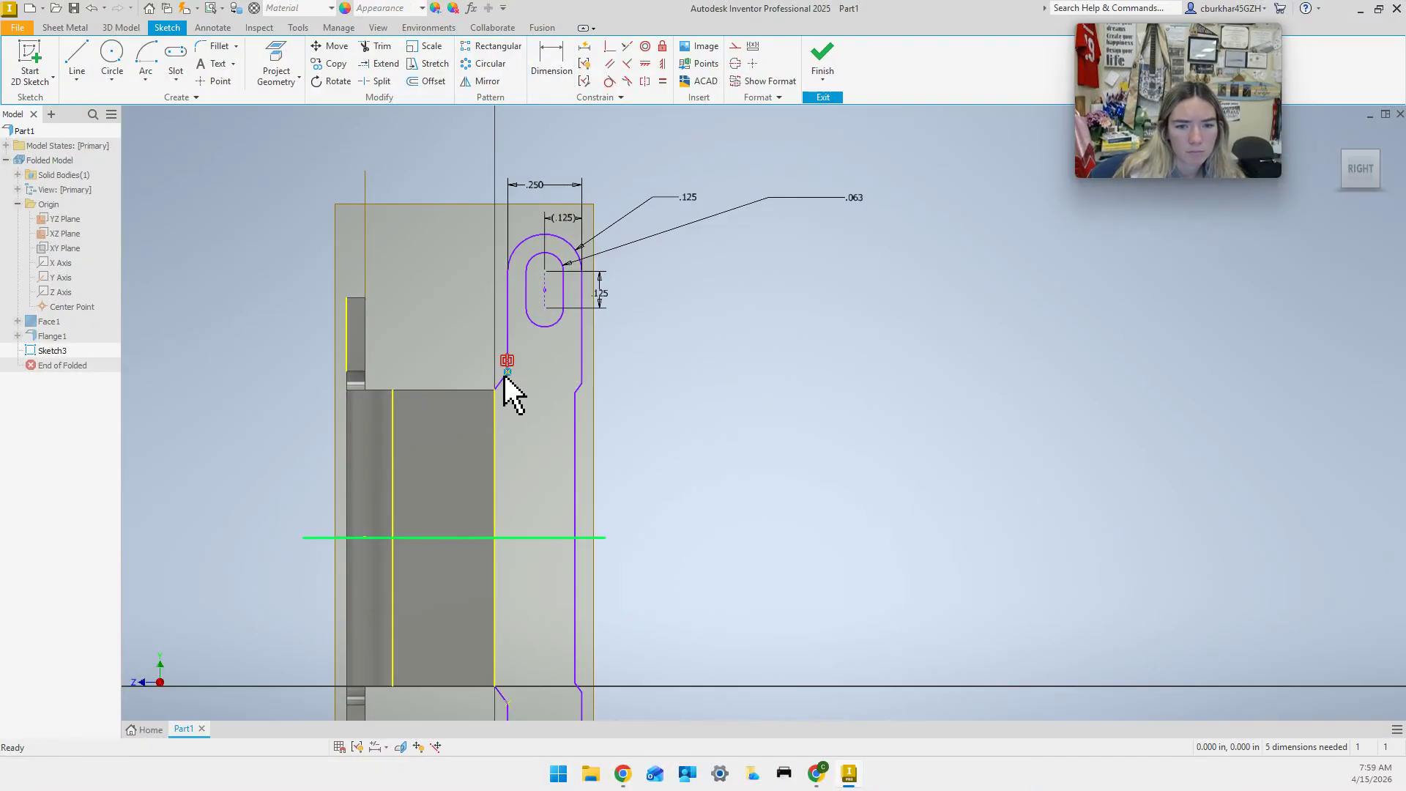
pyautogui.click(509, 361)
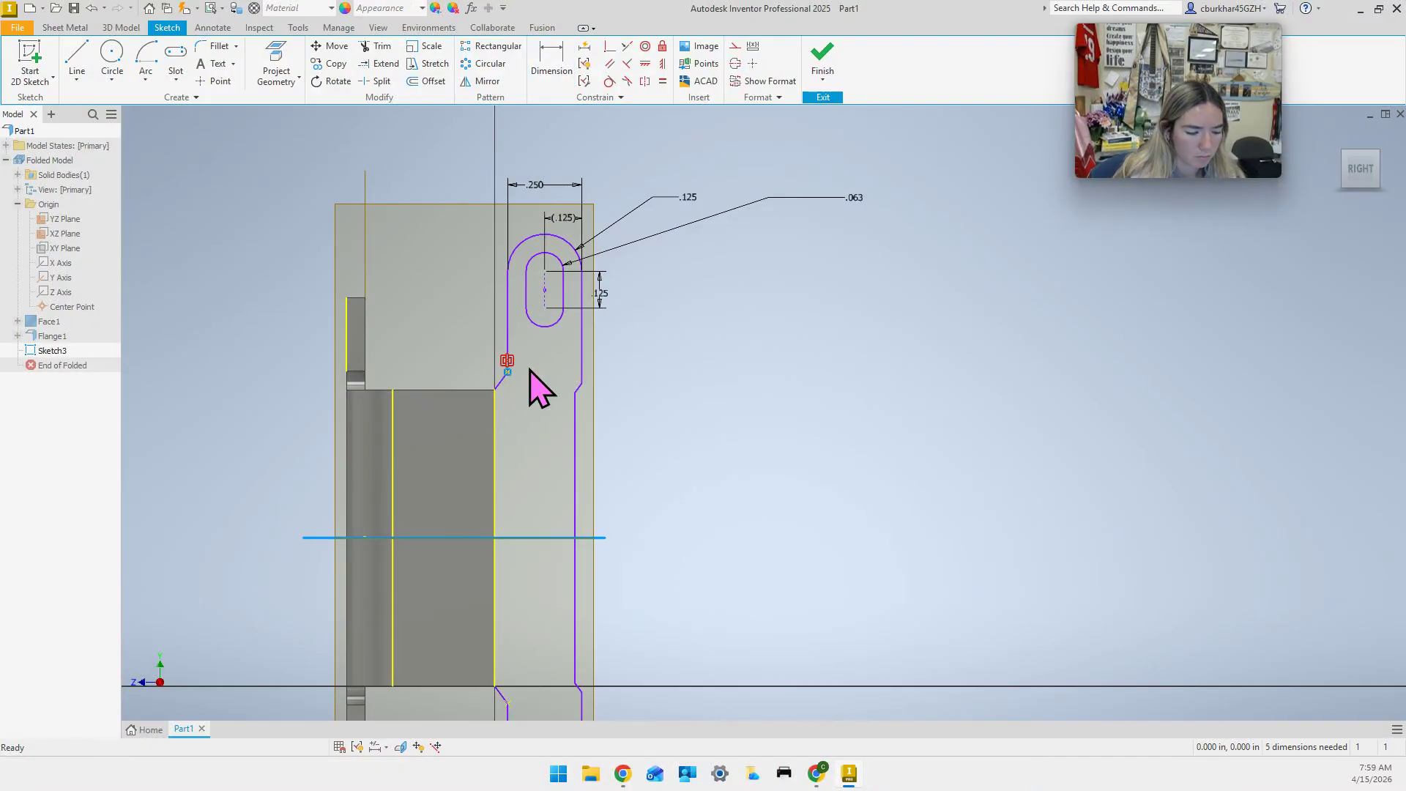
pyautogui.press('Delete')
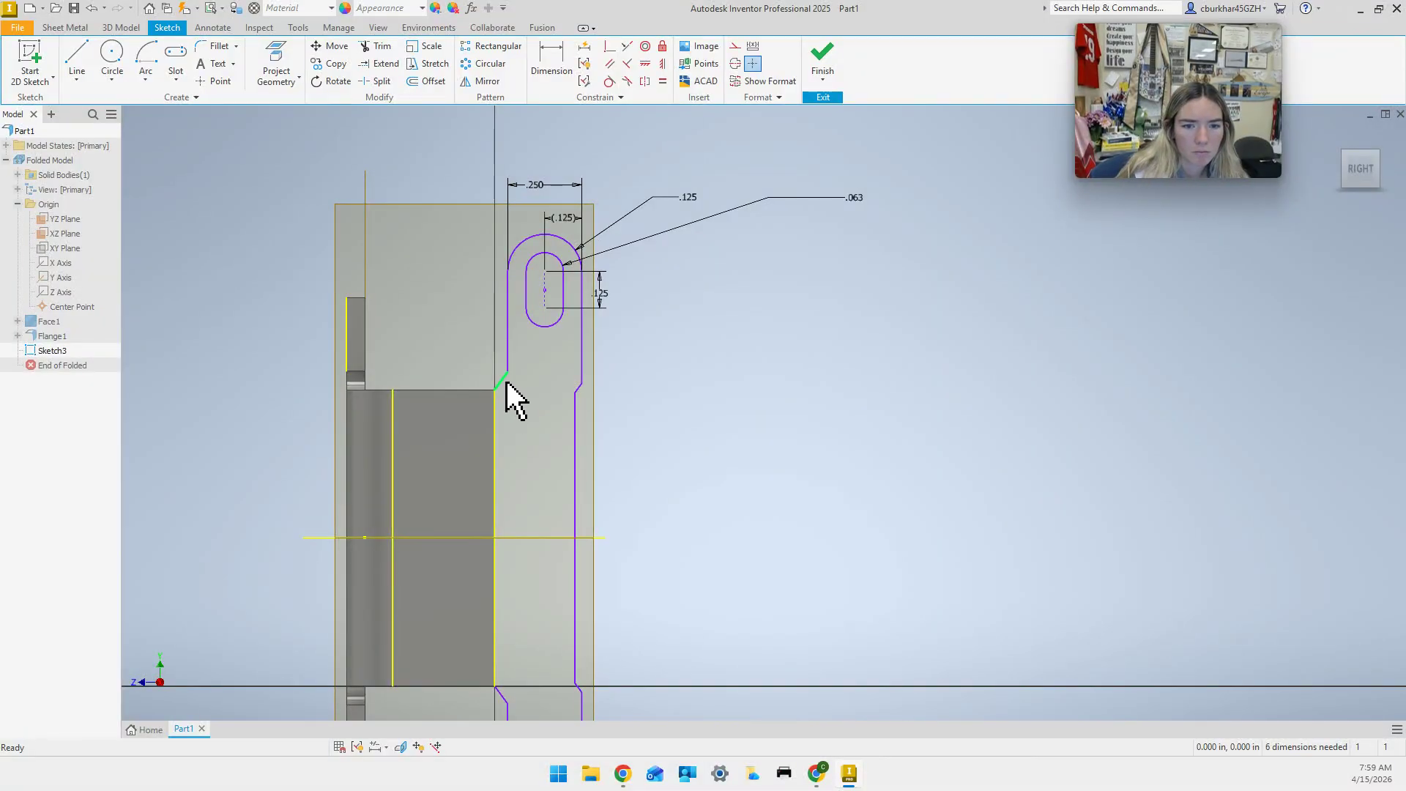
pyautogui.click(549, 59)
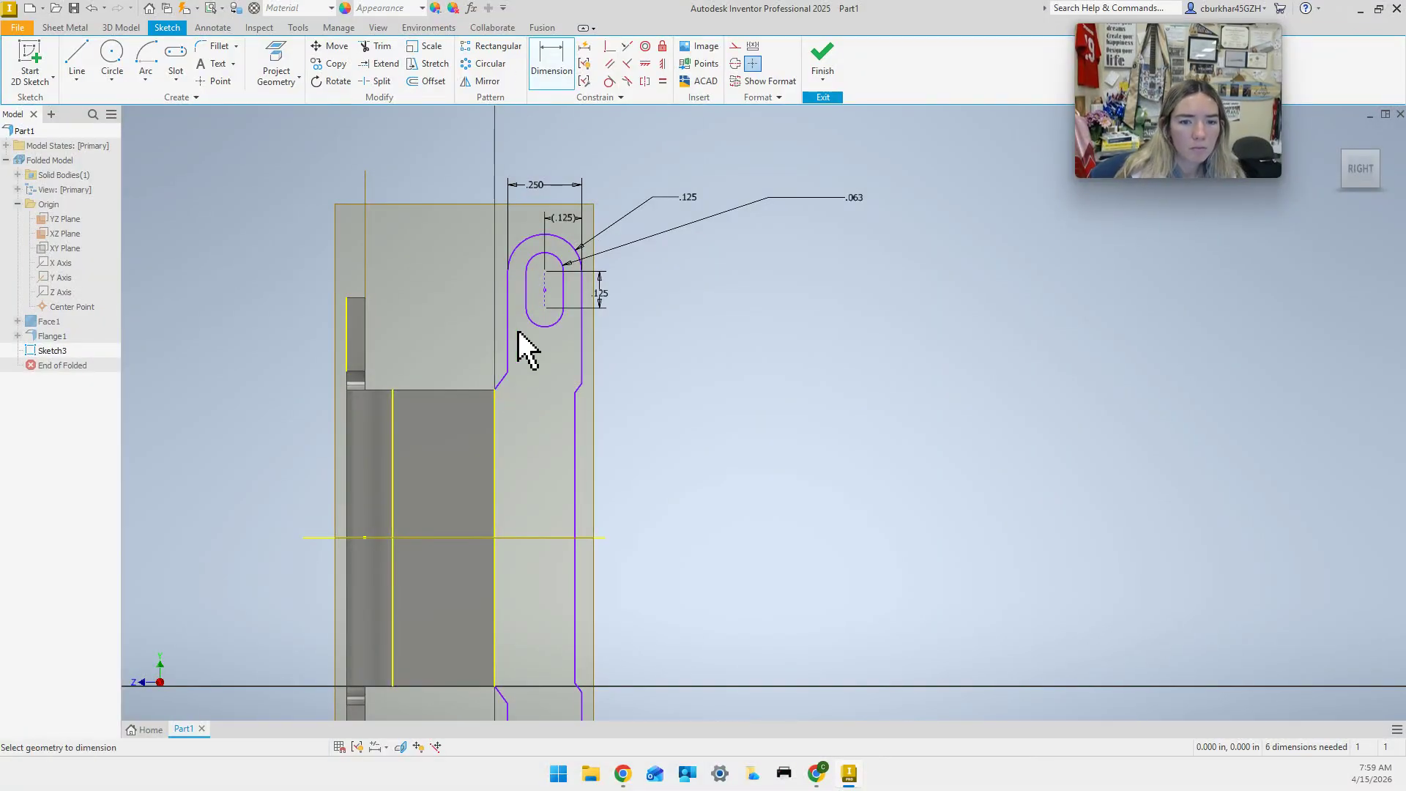
pyautogui.press('Escape')
pyautogui.click(502, 380)
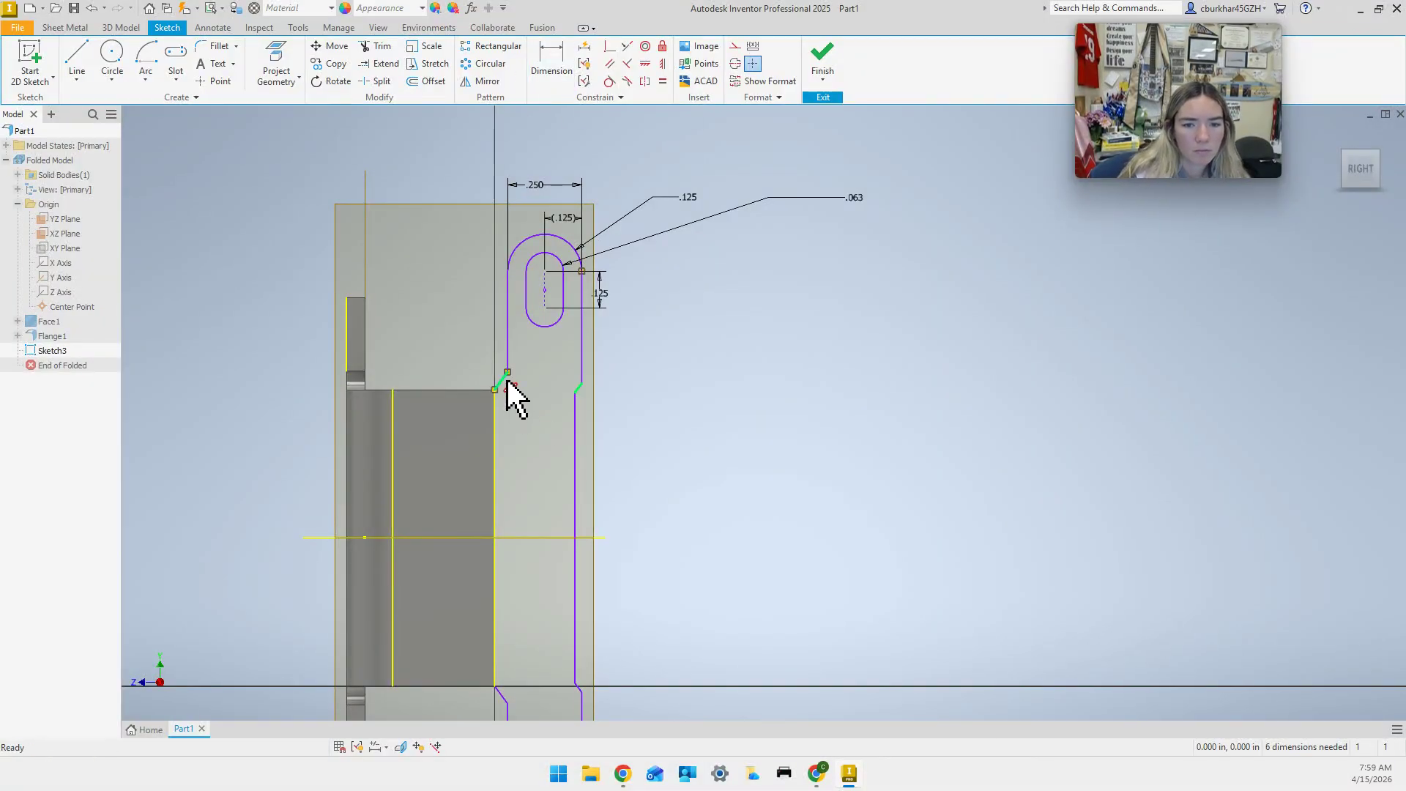
pyautogui.click(553, 65)
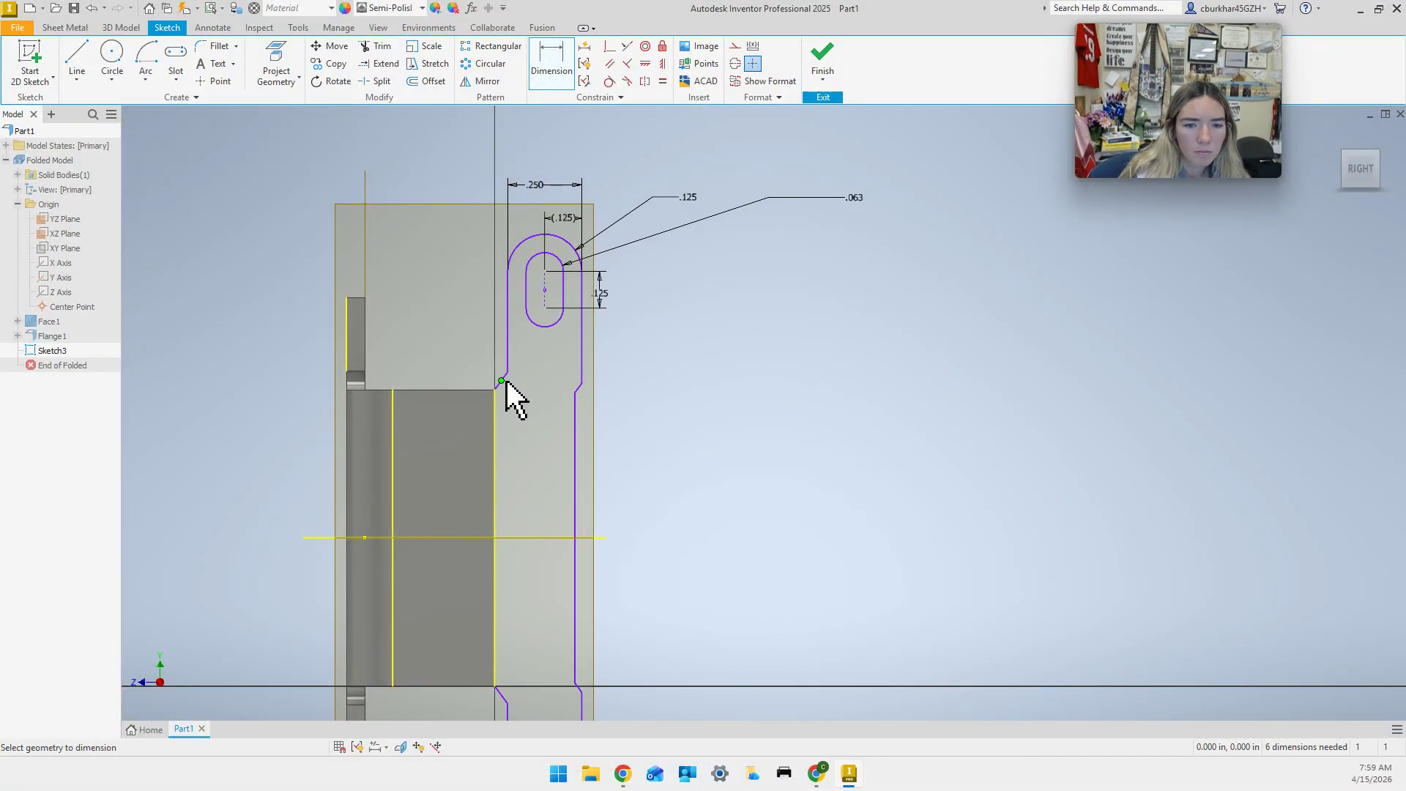
pyautogui.click(507, 376)
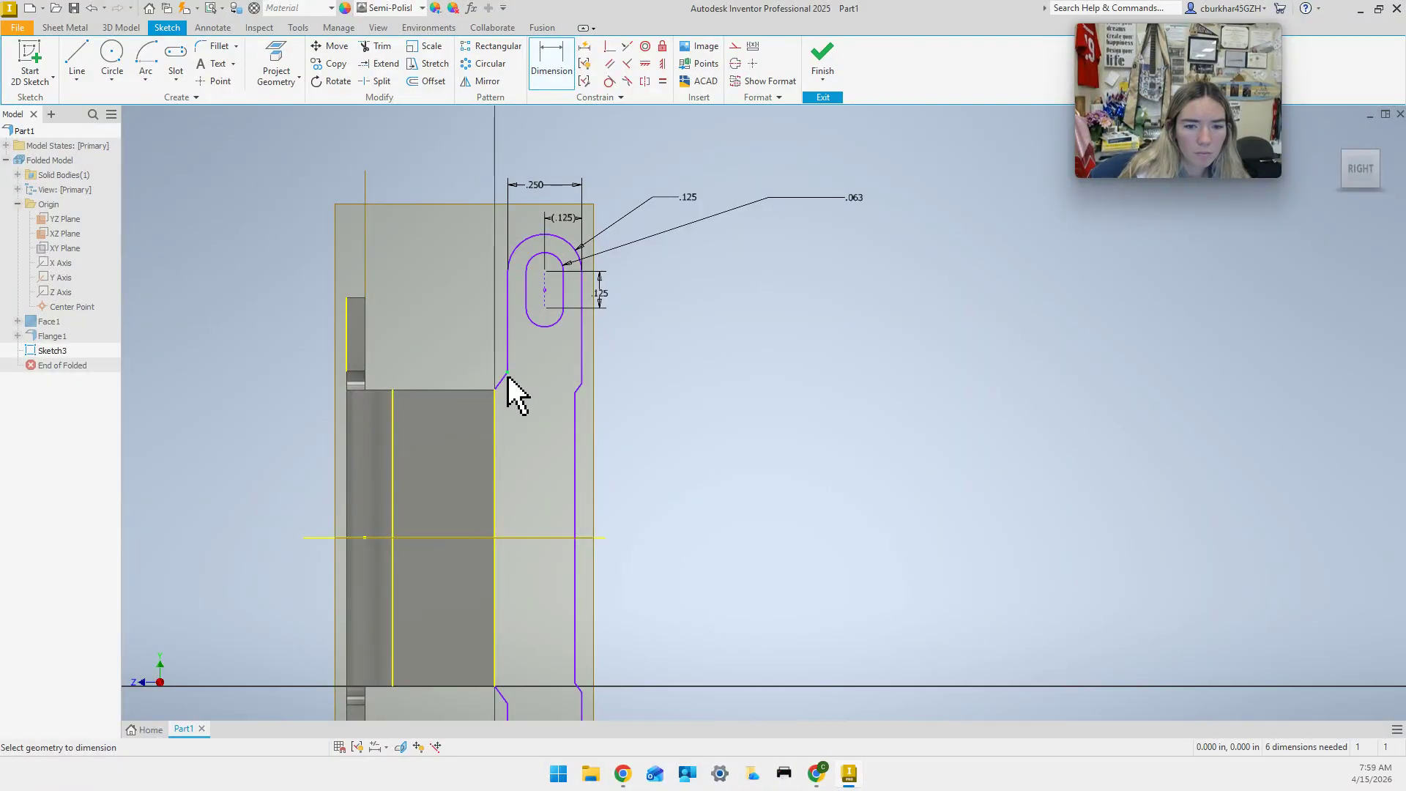
pyautogui.click(542, 65)
pyautogui.click(66, 28)
pyautogui.click(121, 28)
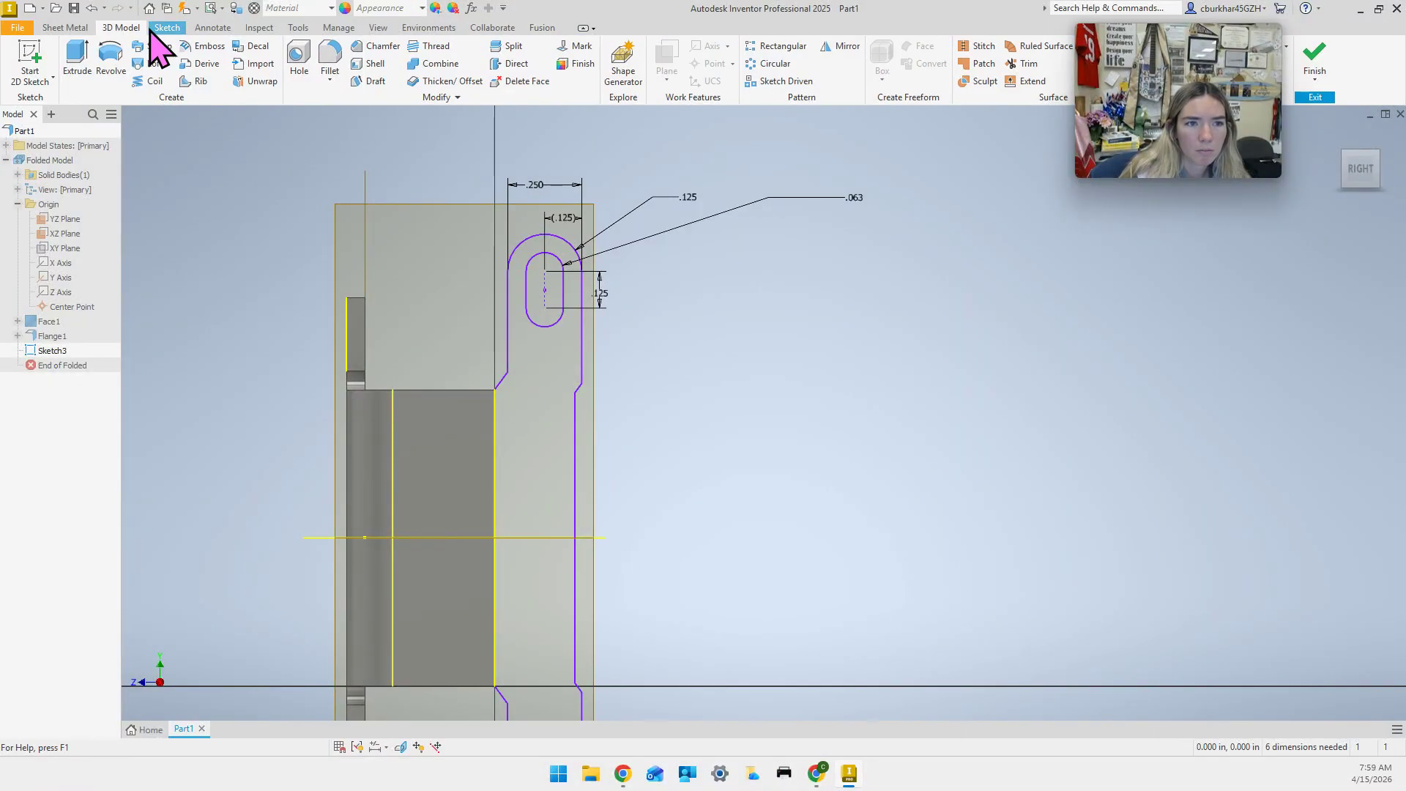
# Dimension the angle between the slanted edge and the vertical edge as 150°.
pyautogui.click(162, 29)
pyautogui.click(552, 63)
pyautogui.scroll(5, 495, 454)
pyautogui.click(517, 403)
pyautogui.click(484, 505)
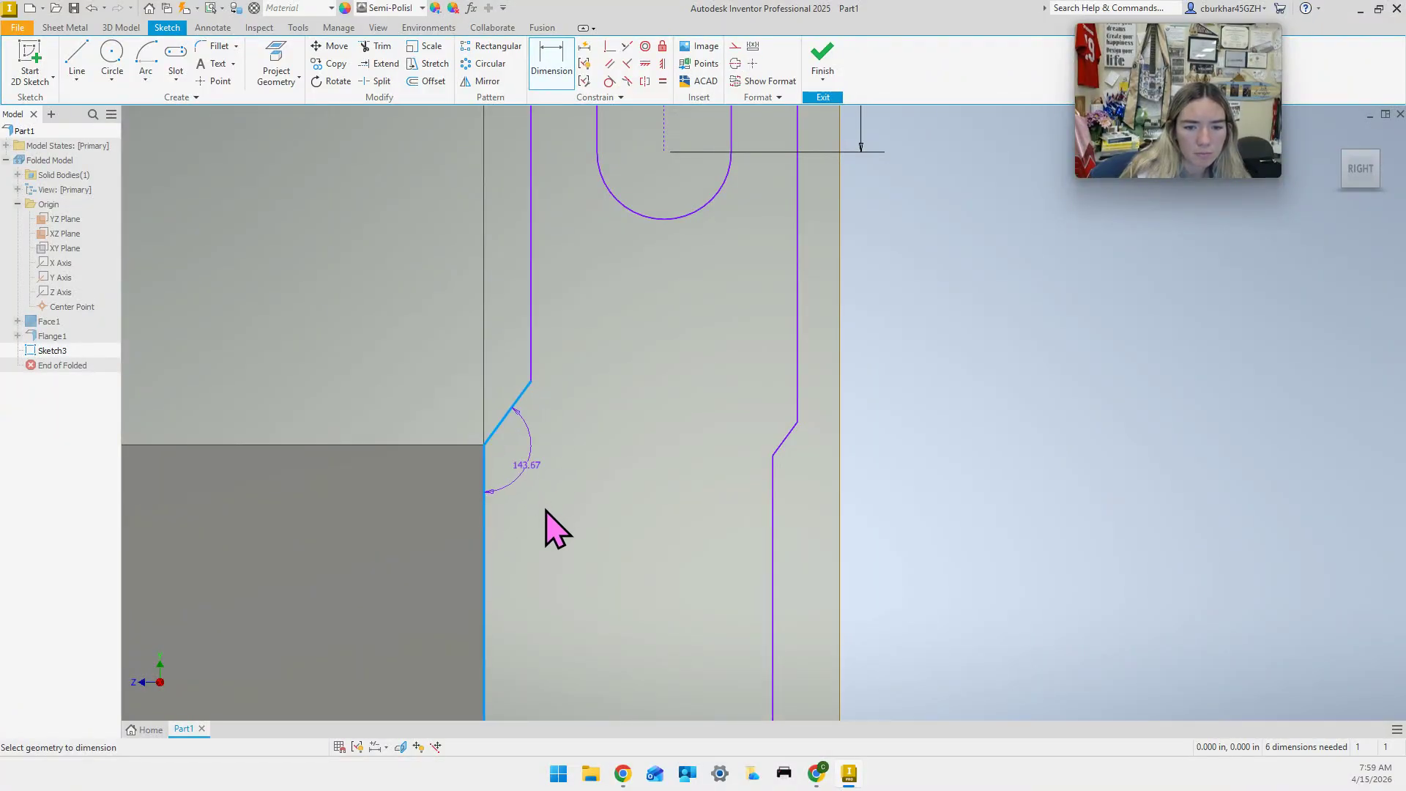
pyautogui.click(546, 510)
pyautogui.write('150')
pyautogui.press('Return')
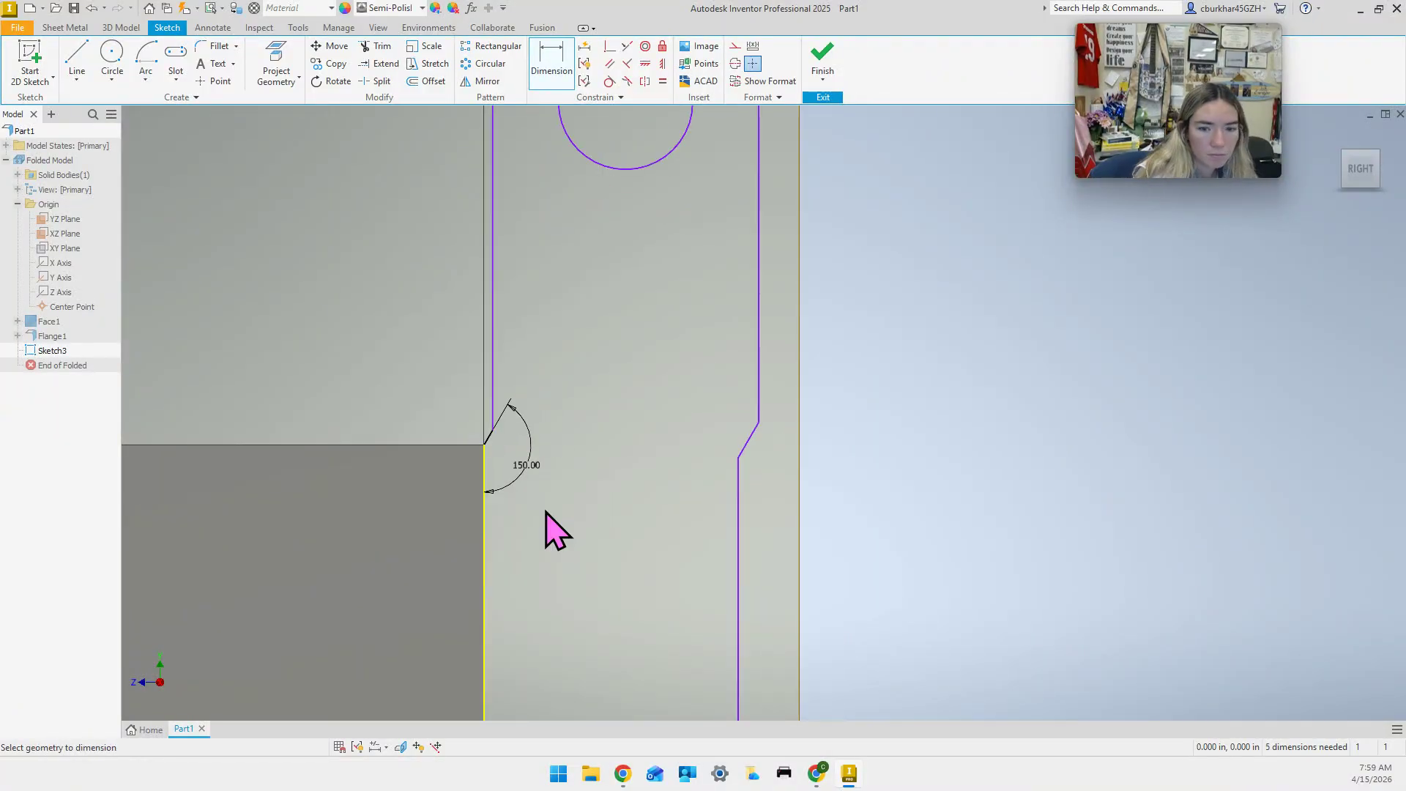
pyautogui.scroll(-4, 621, 545)
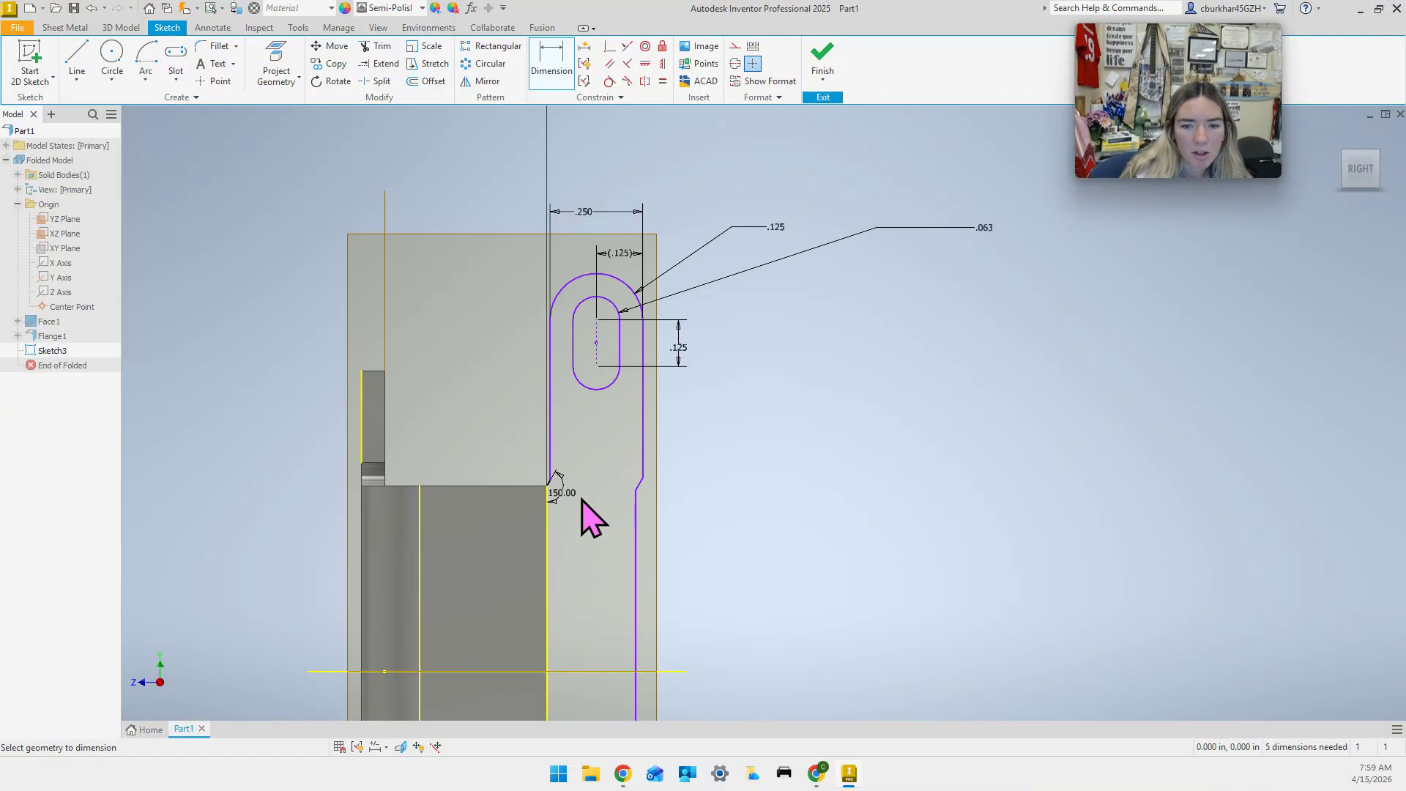
pyautogui.moveTo(580, 508)
pyautogui.mouseDown(button='middle')
pyautogui.moveTo(596, 480)
pyautogui.moveTo(596, 383)
pyautogui.moveTo(614, 415)
pyautogui.moveTo(591, 328)
pyautogui.moveTo(592, 363)
pyautogui.mouseUp(button='middle')
pyautogui.scroll(-3, 588, 391)
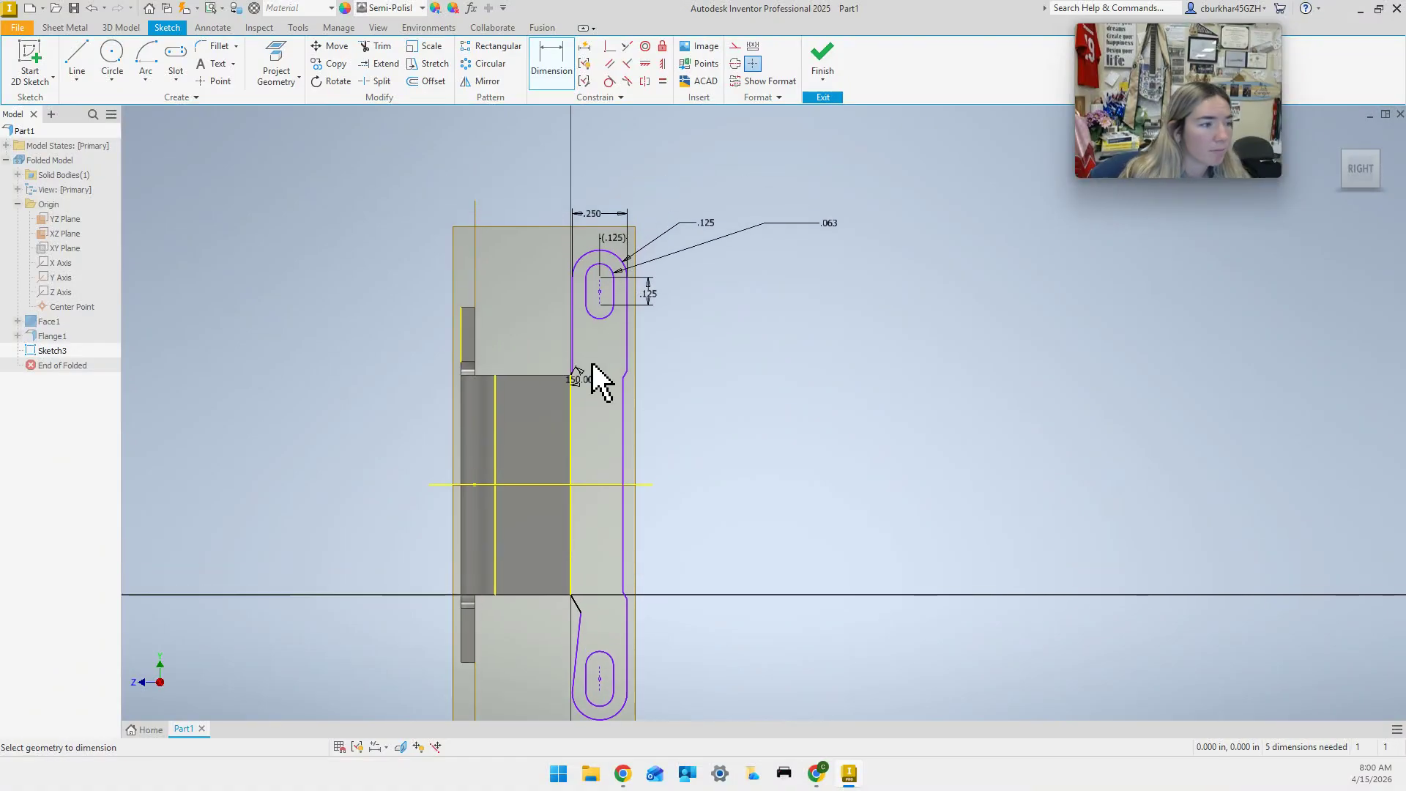
pyautogui.click(627, 350)
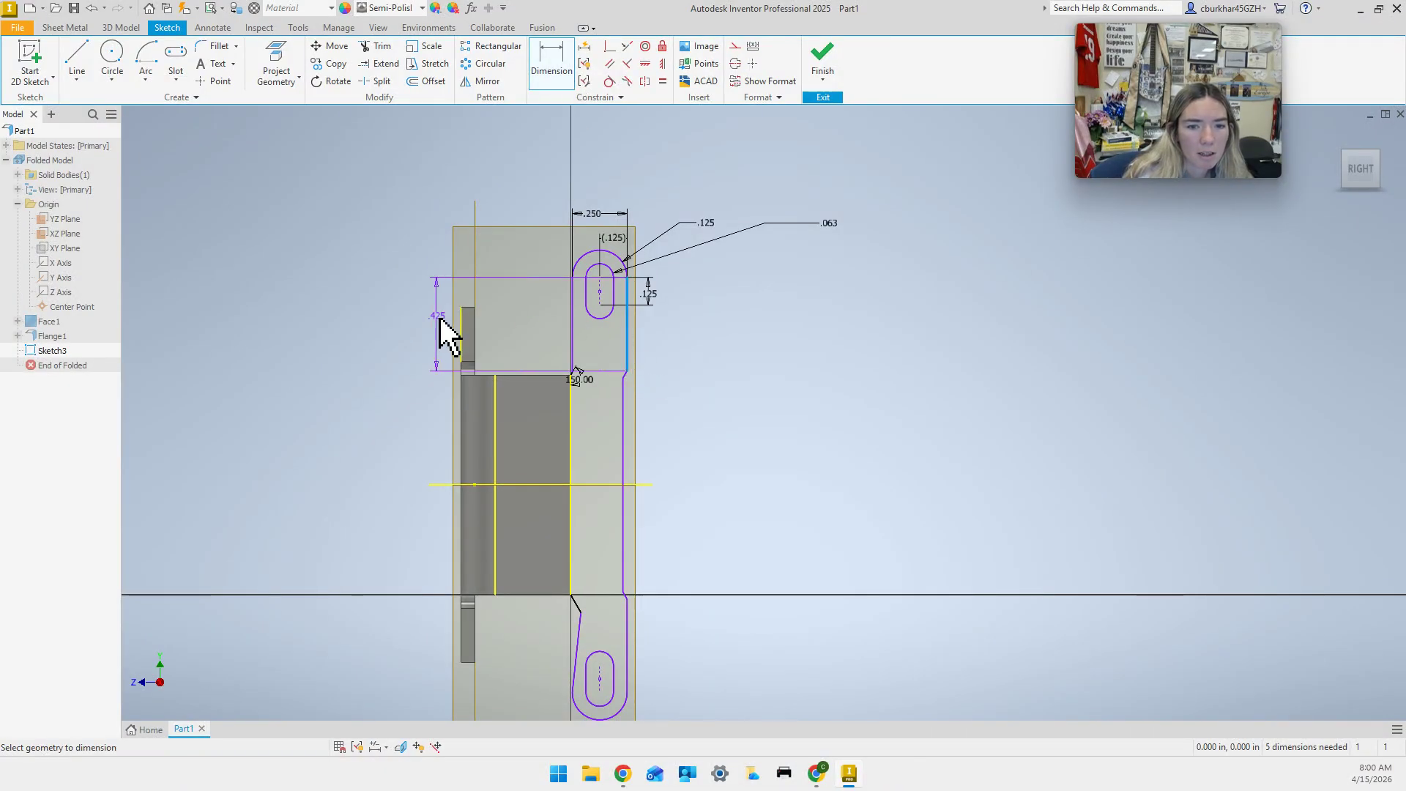
# Set the upper horizontal width from the part's left edge to .820.
pyautogui.click(460, 341)
pyautogui.click(520, 333)
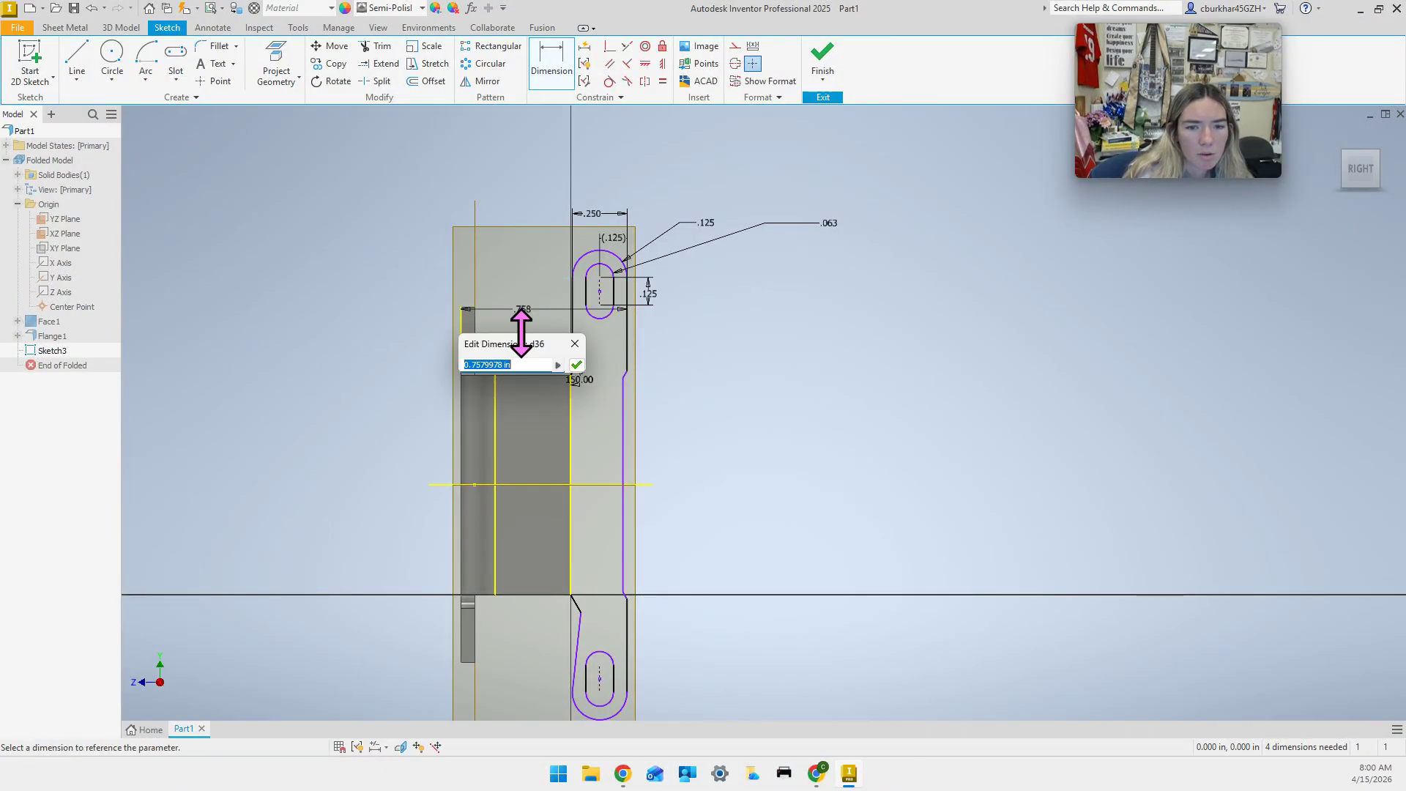
pyautogui.write('.82')
pyautogui.press('Return')
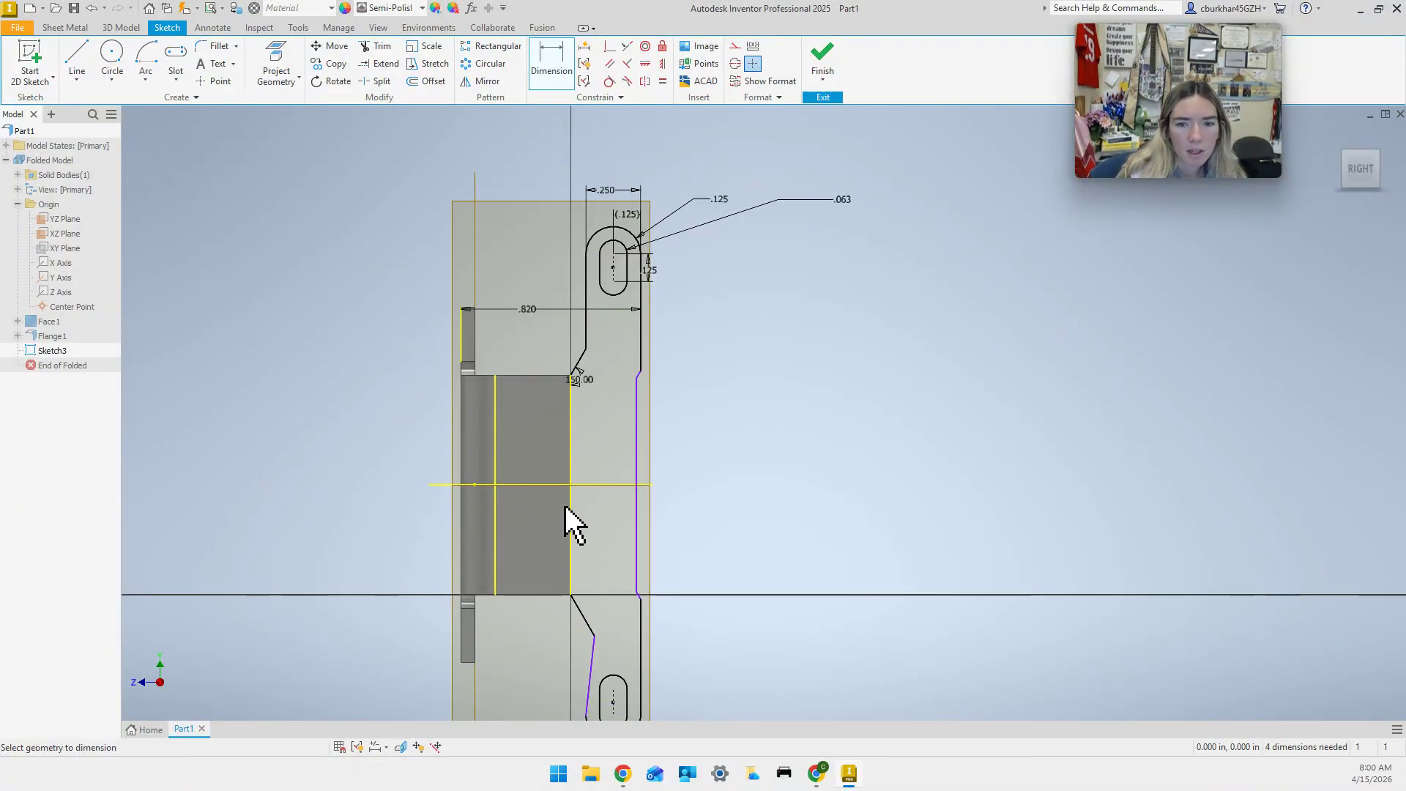
# Dimension the lower width from the flange's left edge to the tab's right edge as .615.
pyautogui.click(636, 454)
pyautogui.click(495, 450)
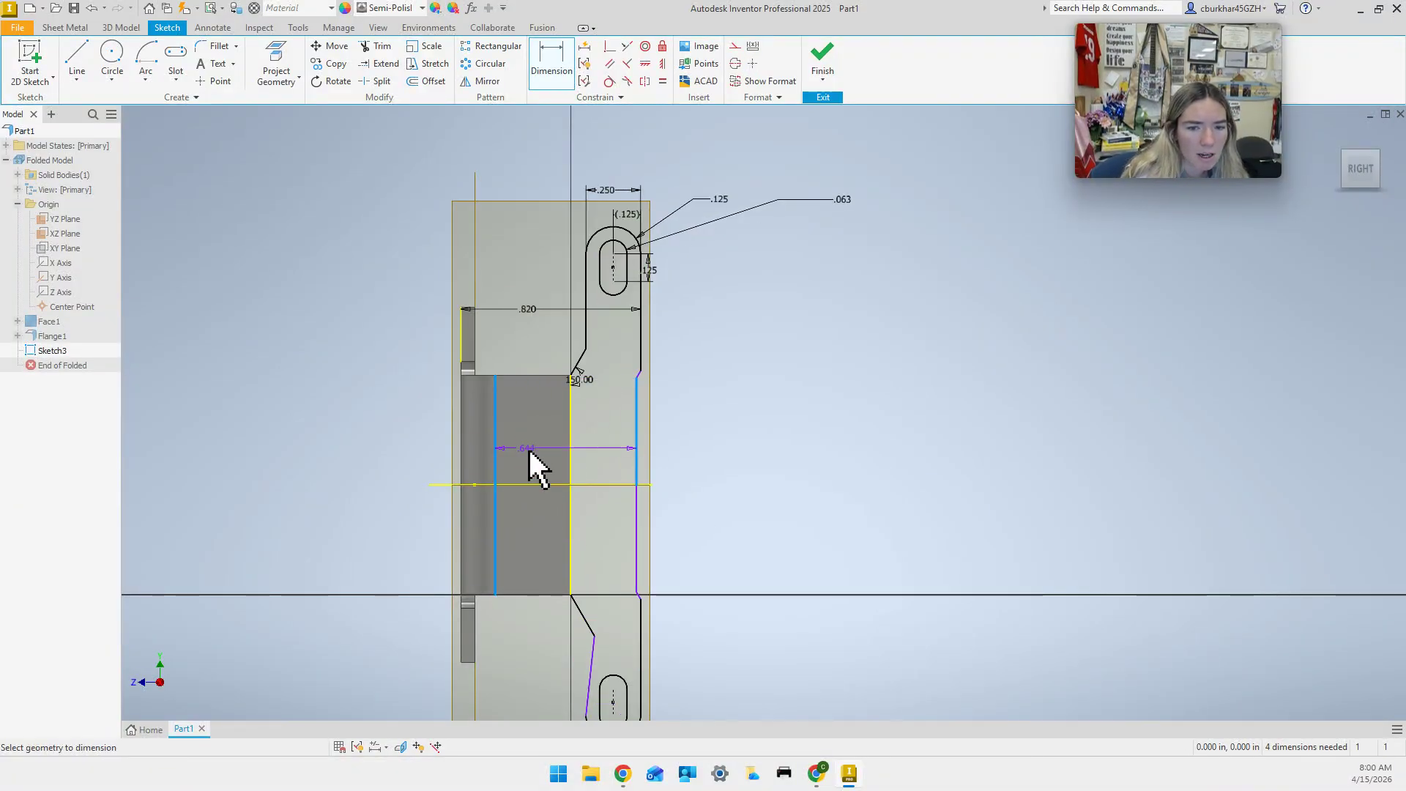
pyautogui.click(533, 451)
pyautogui.write('.')
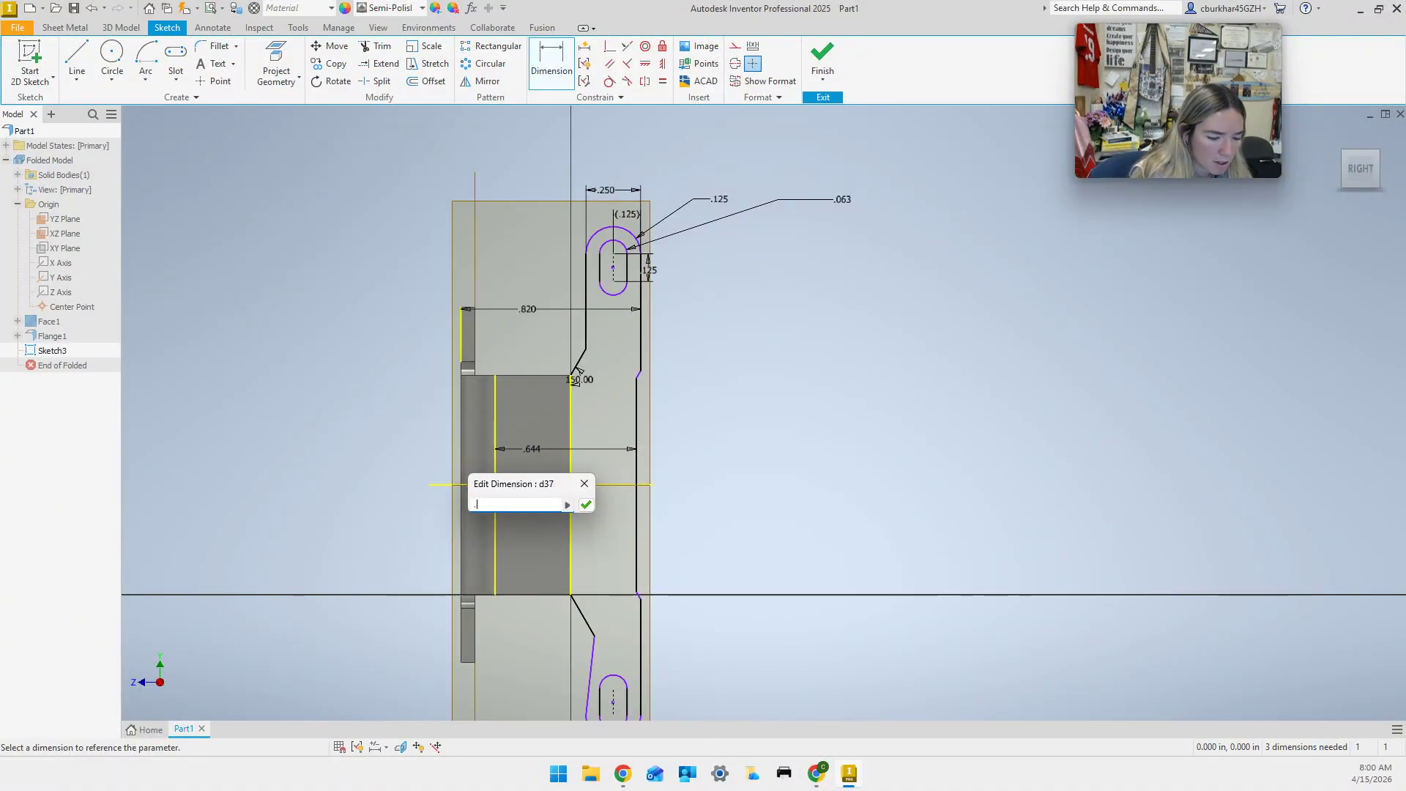
pyautogui.write('615')
pyautogui.press('Return')
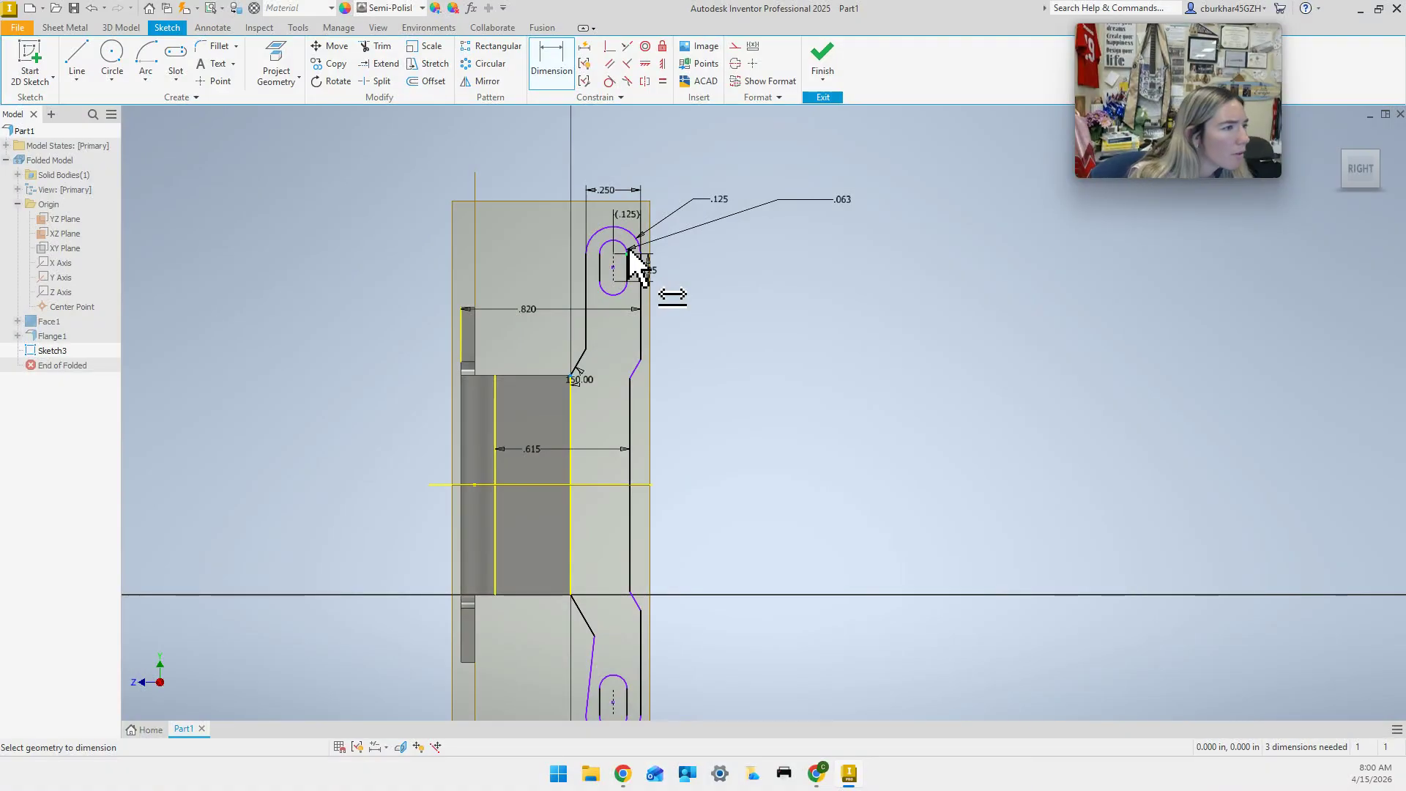
# Add a .554 vertical dimension from the slot centre and try changing it to .5; the edits fail.
pyautogui.moveTo(630, 254)
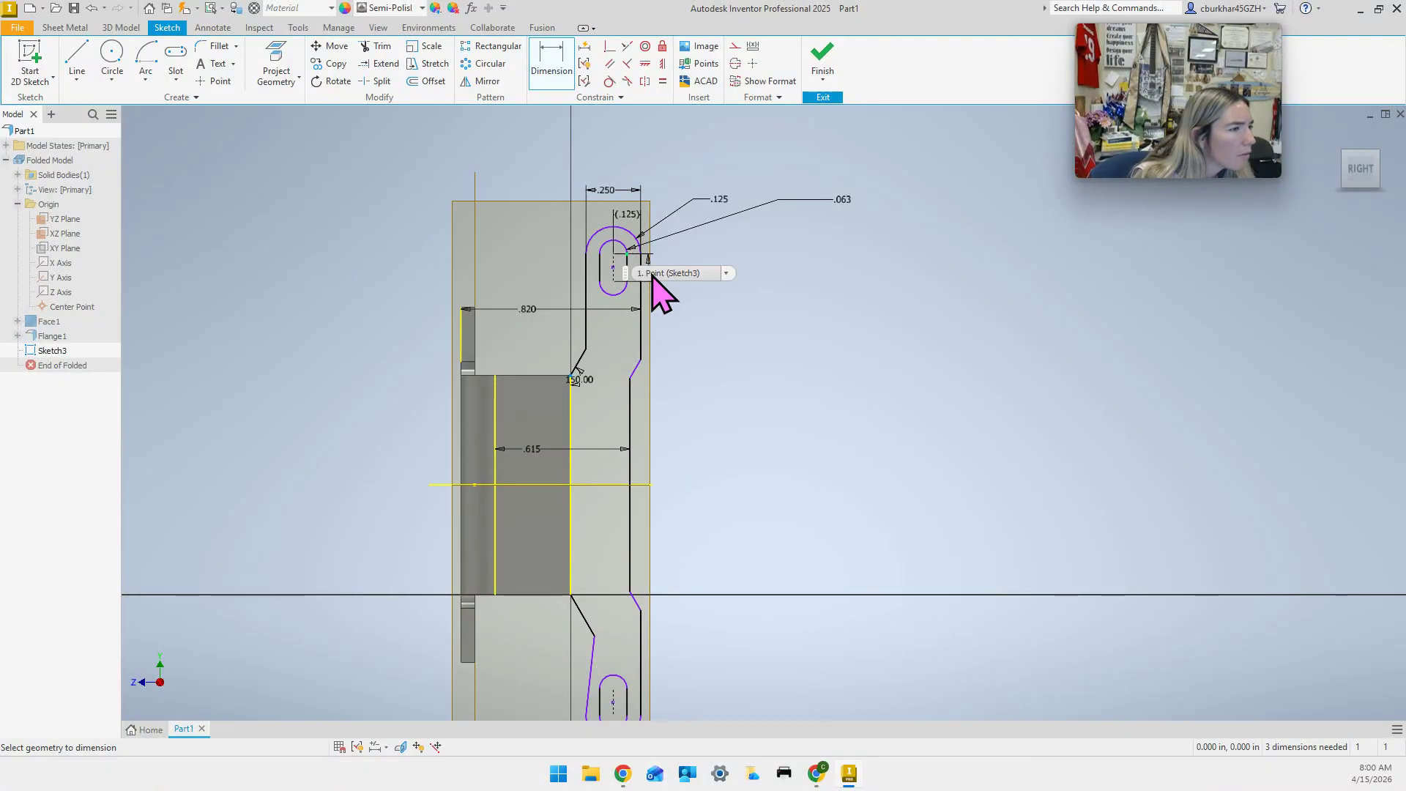
pyautogui.click(614, 255)
pyautogui.click(738, 326)
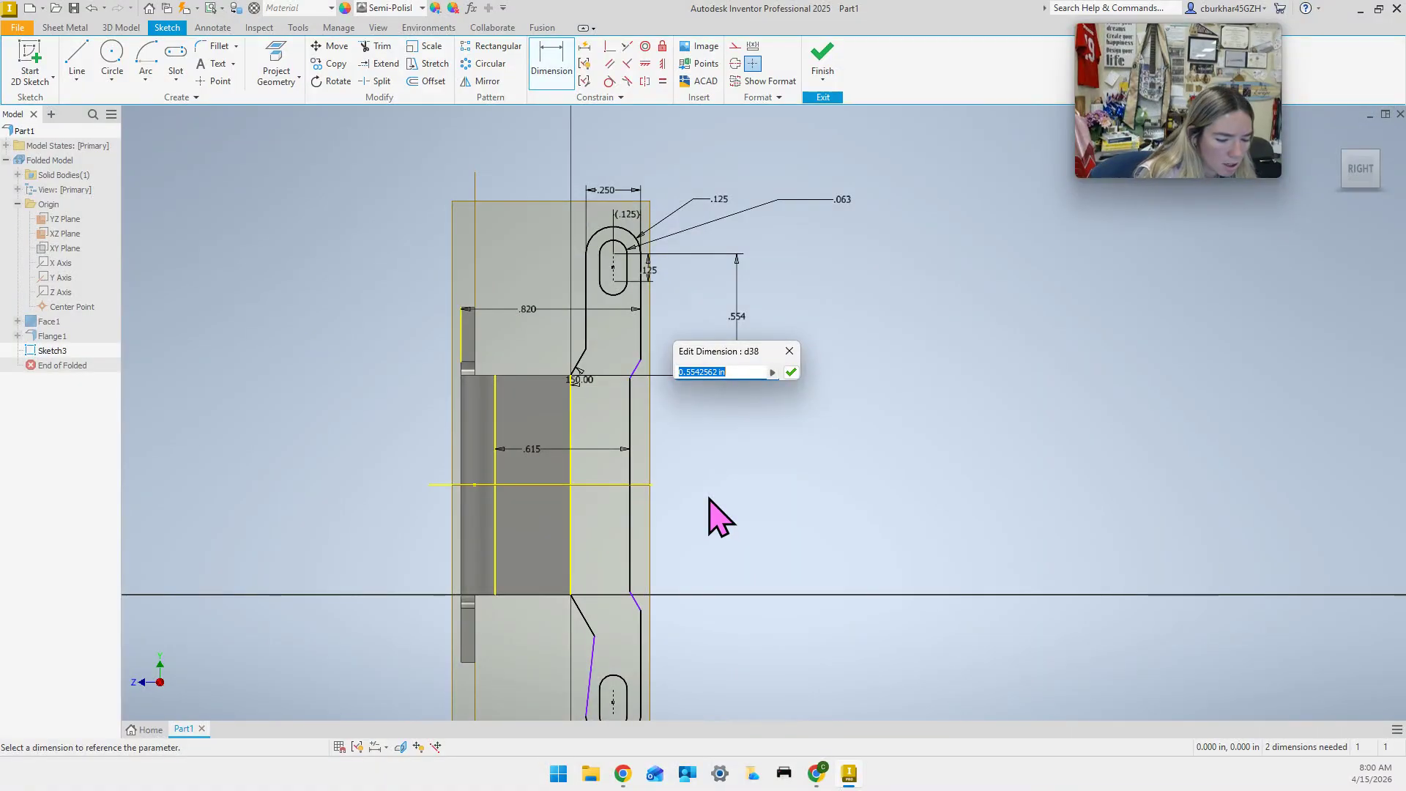
pyautogui.press('Return')
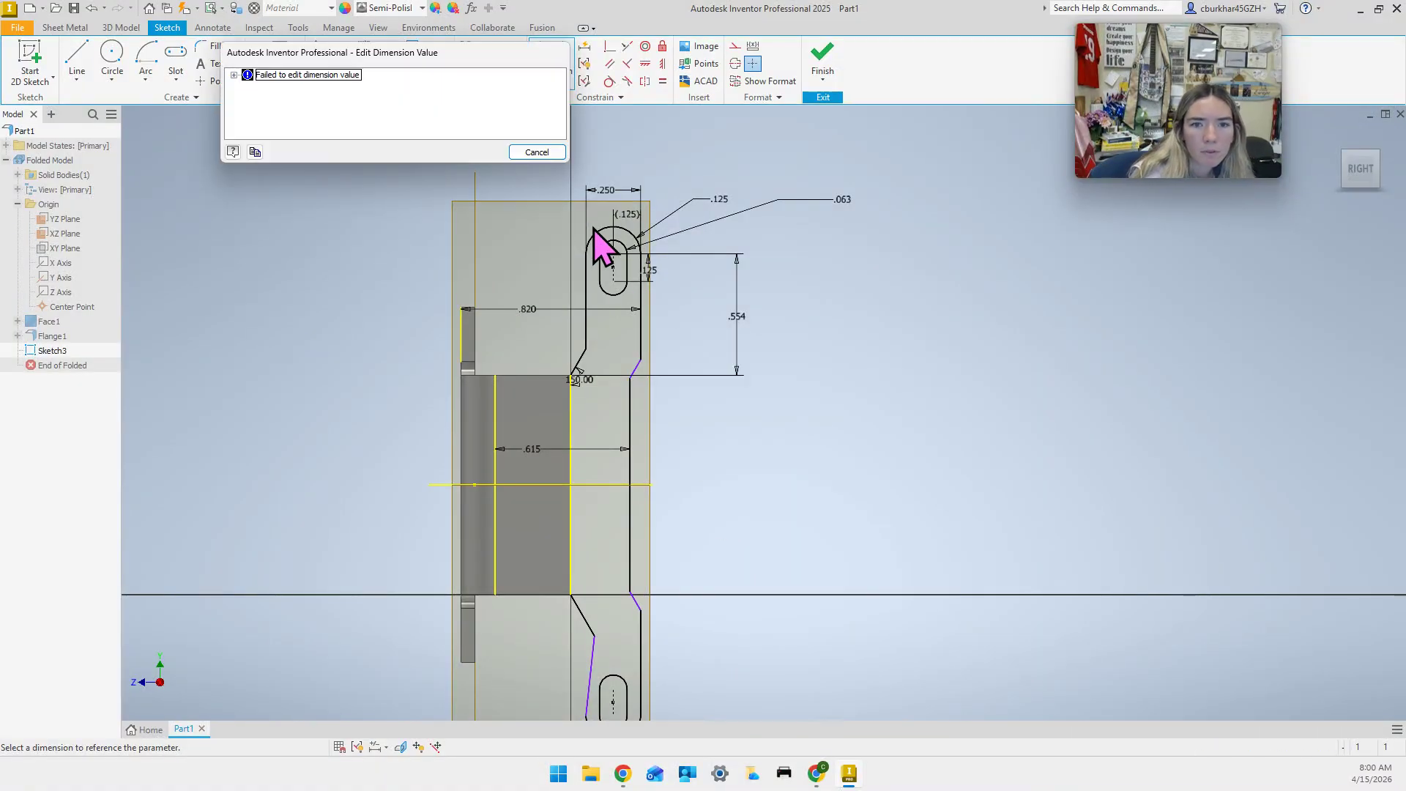
pyautogui.click(542, 154)
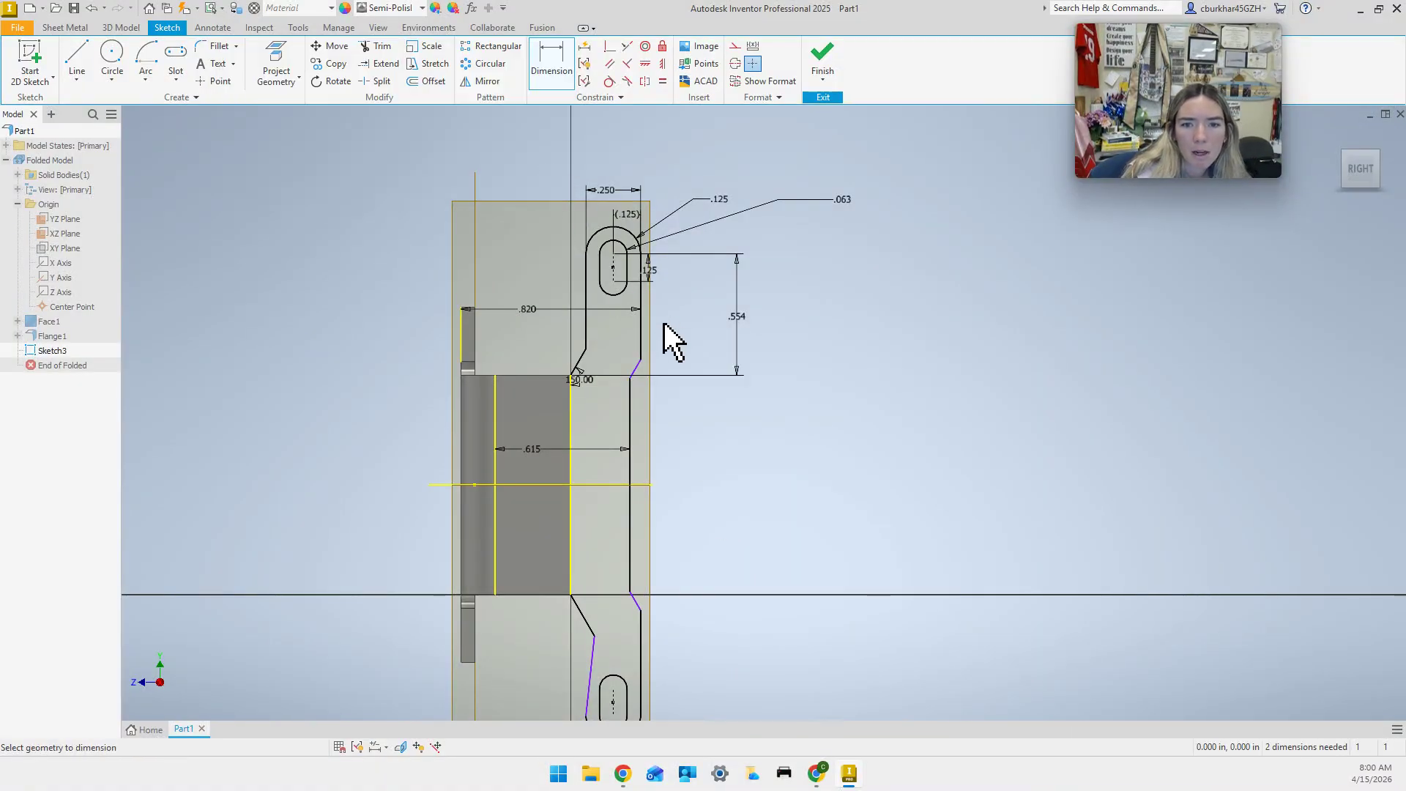
pyautogui.doubleClick(739, 324)
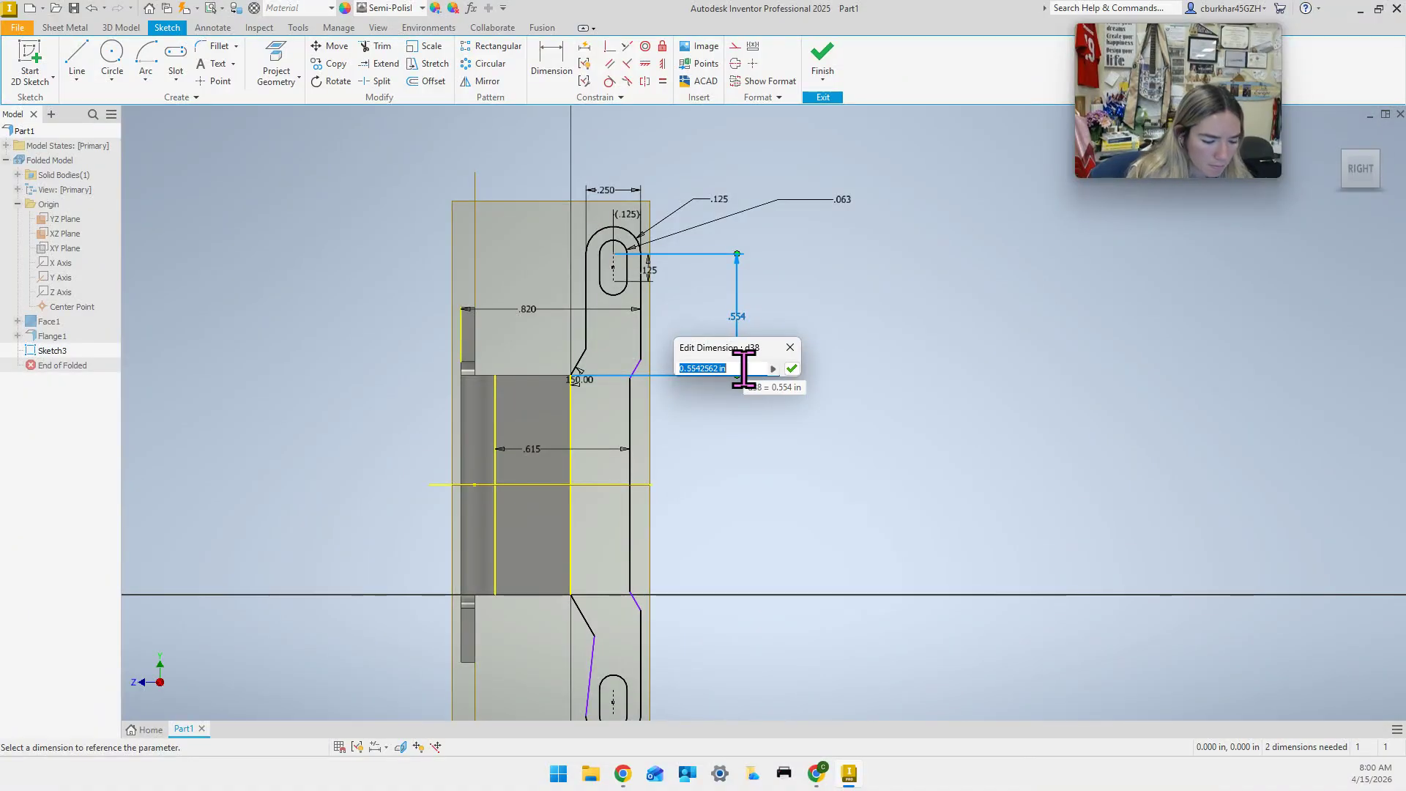
pyautogui.press('Return')
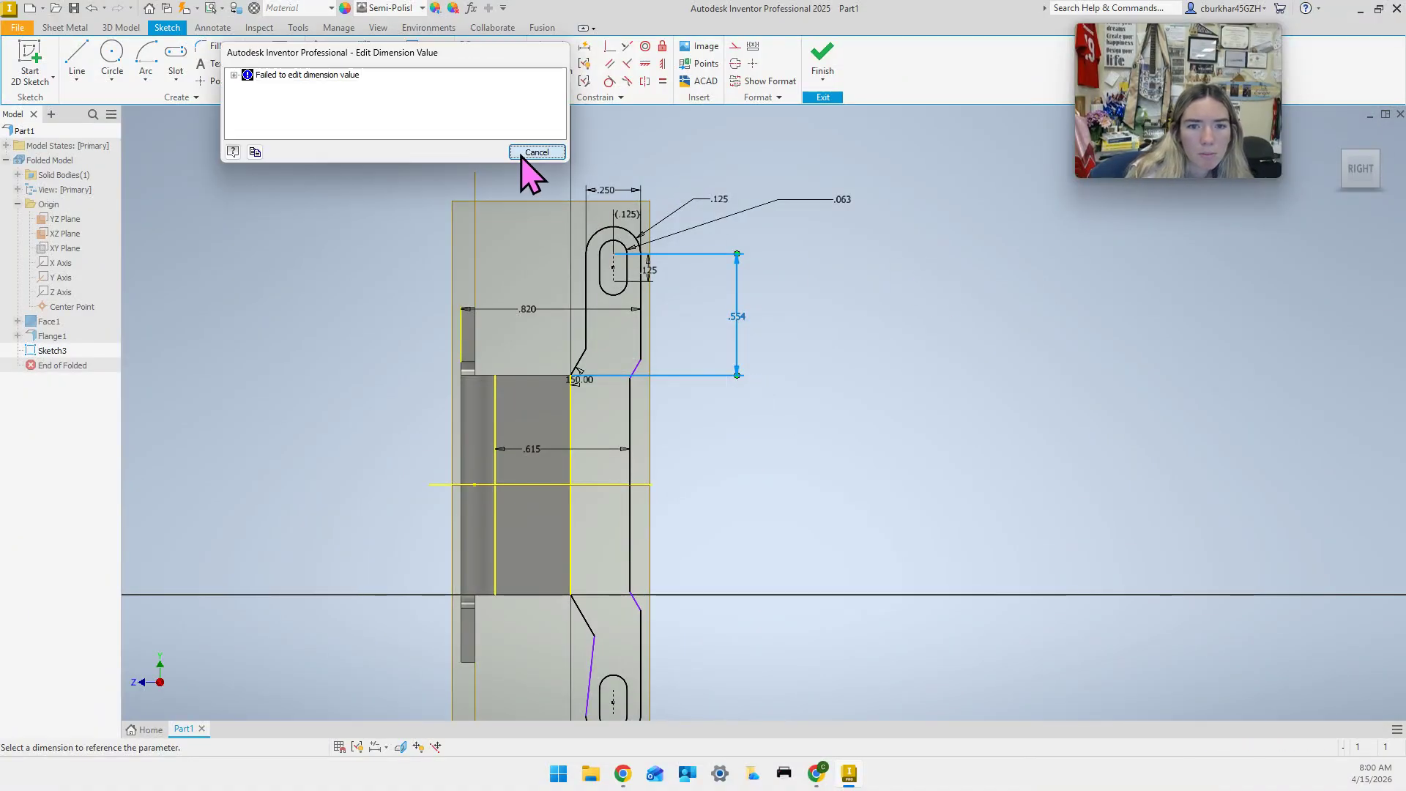
pyautogui.click(536, 152)
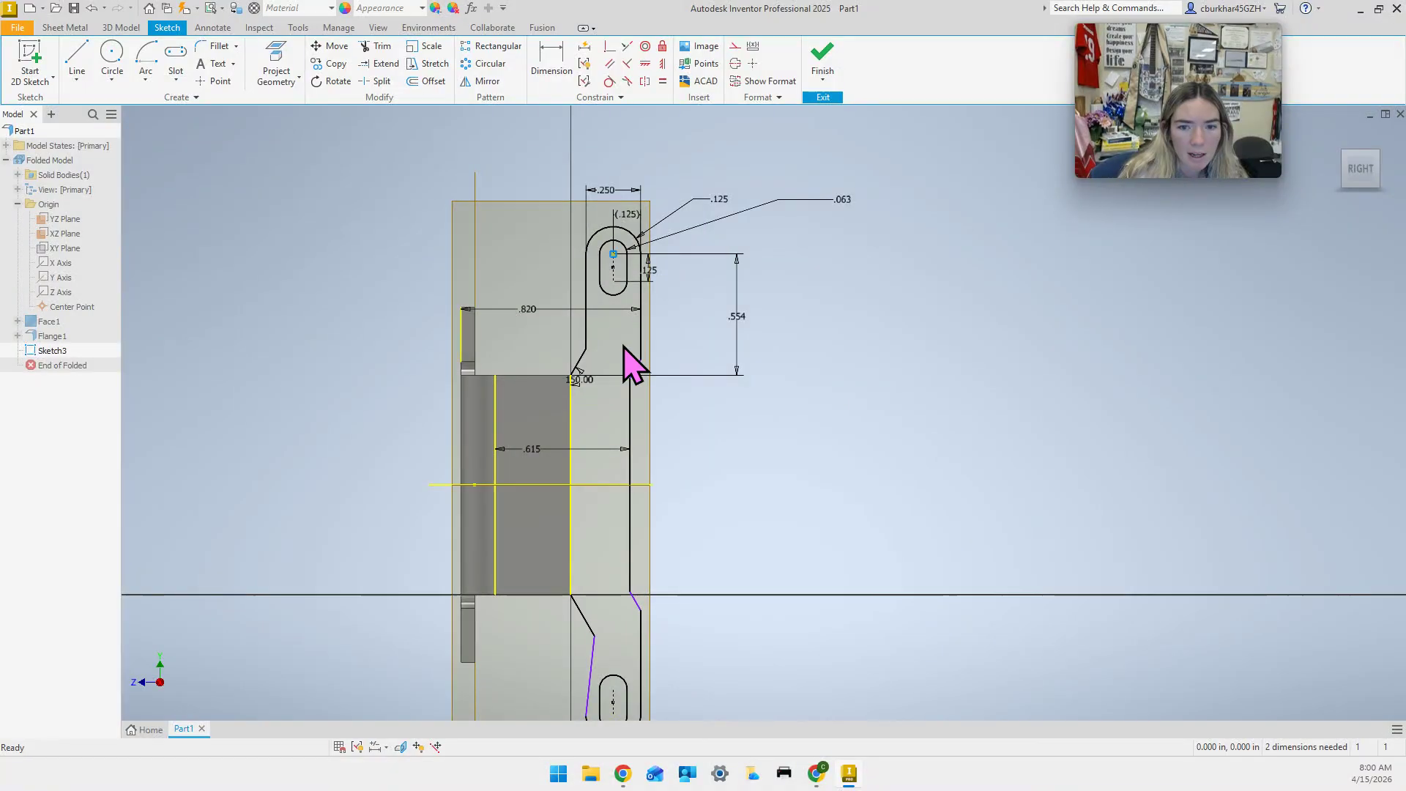
pyautogui.doubleClick(741, 319)
pyautogui.write('.5')
pyautogui.press('Return')
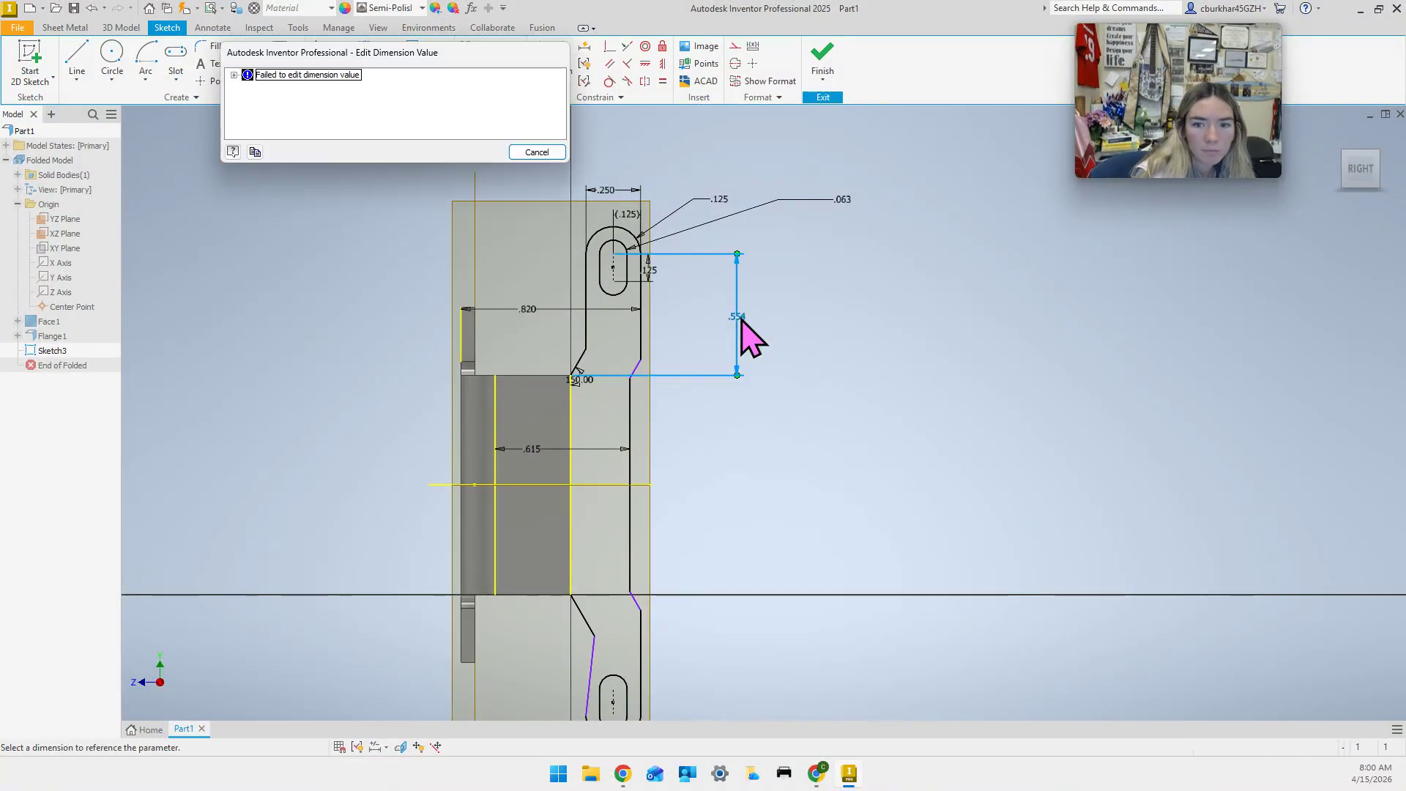
pyautogui.click(536, 153)
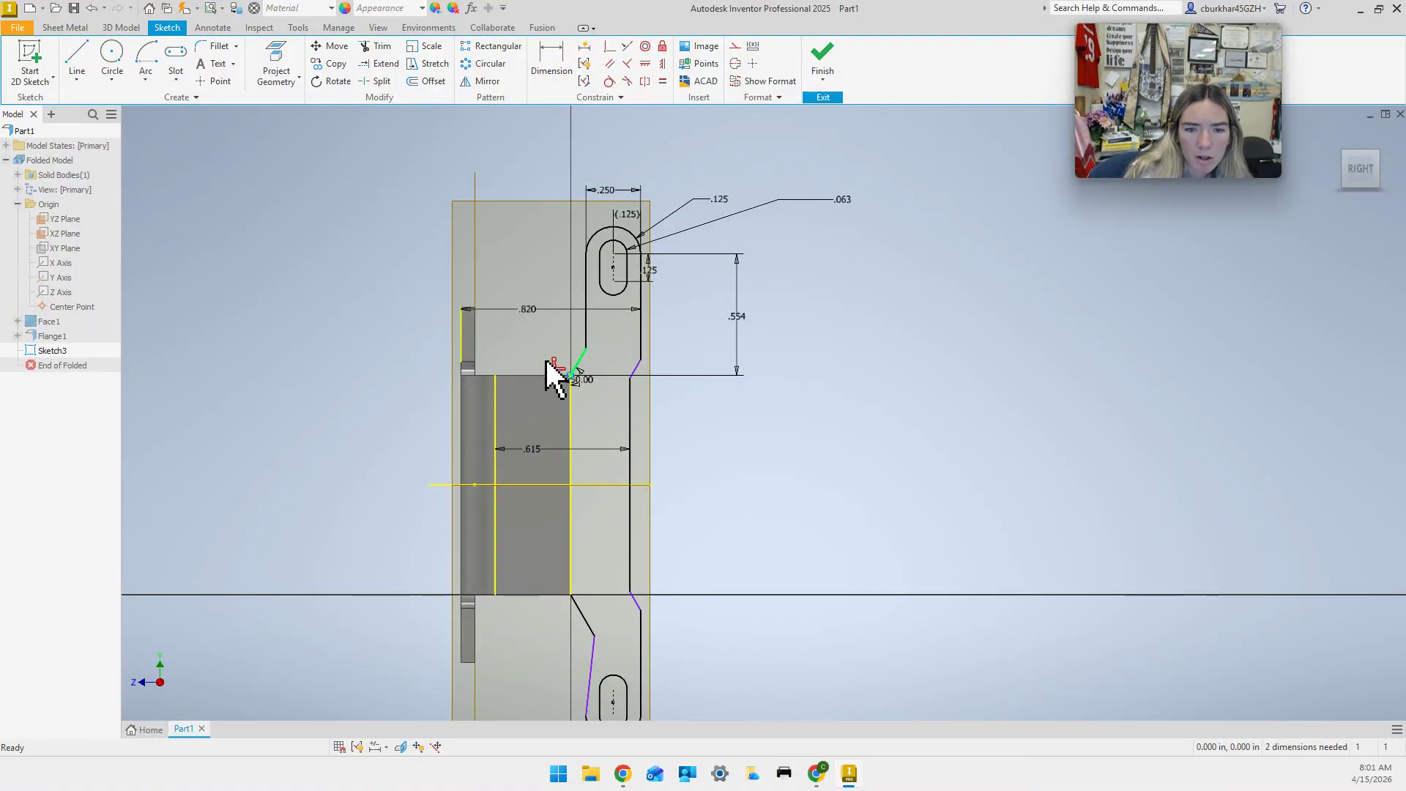
# Undo a sketch change, try setting the .554 dimension to .4, then revert it.
pyautogui.press('Delete')
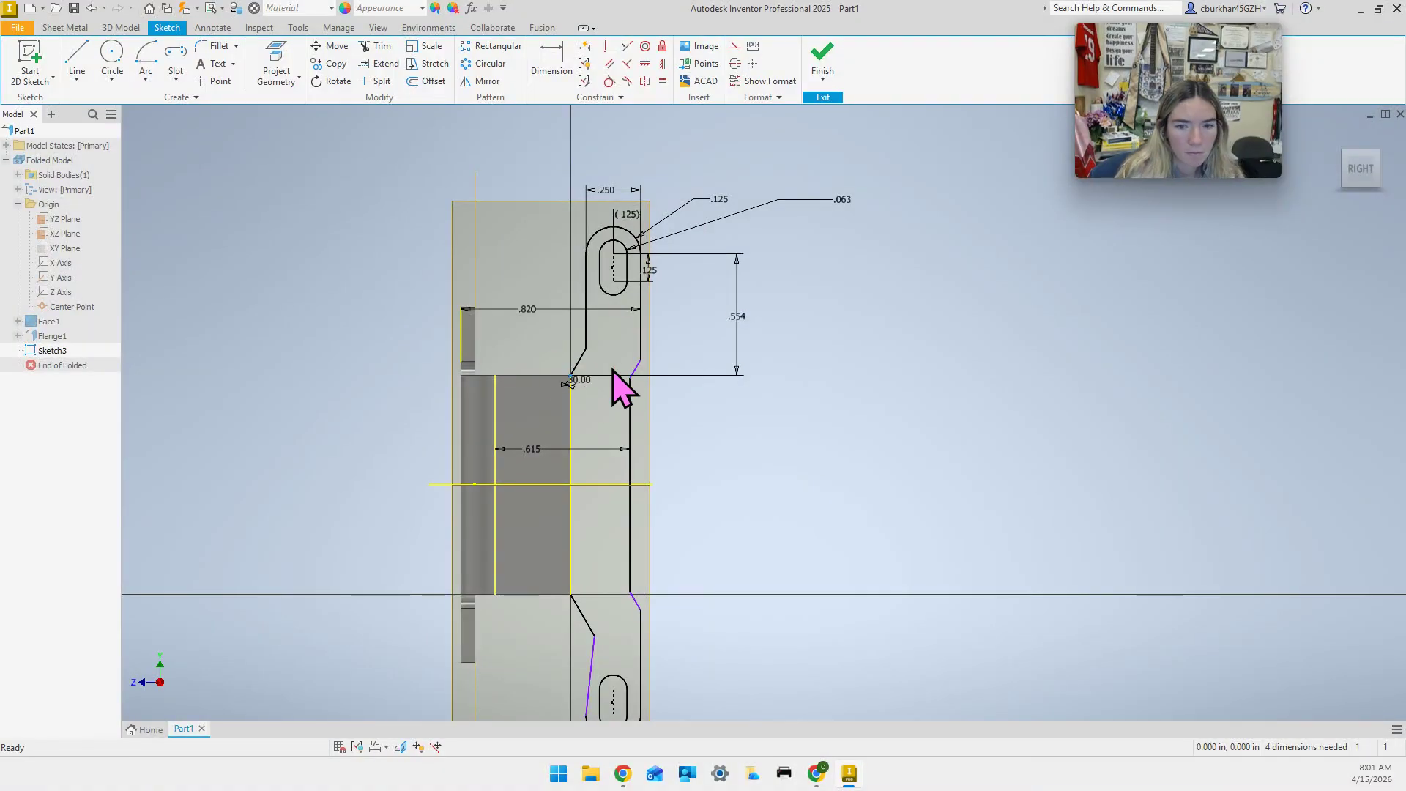
pyautogui.doubleClick(747, 320)
pyautogui.write('.4')
pyautogui.press('Return')
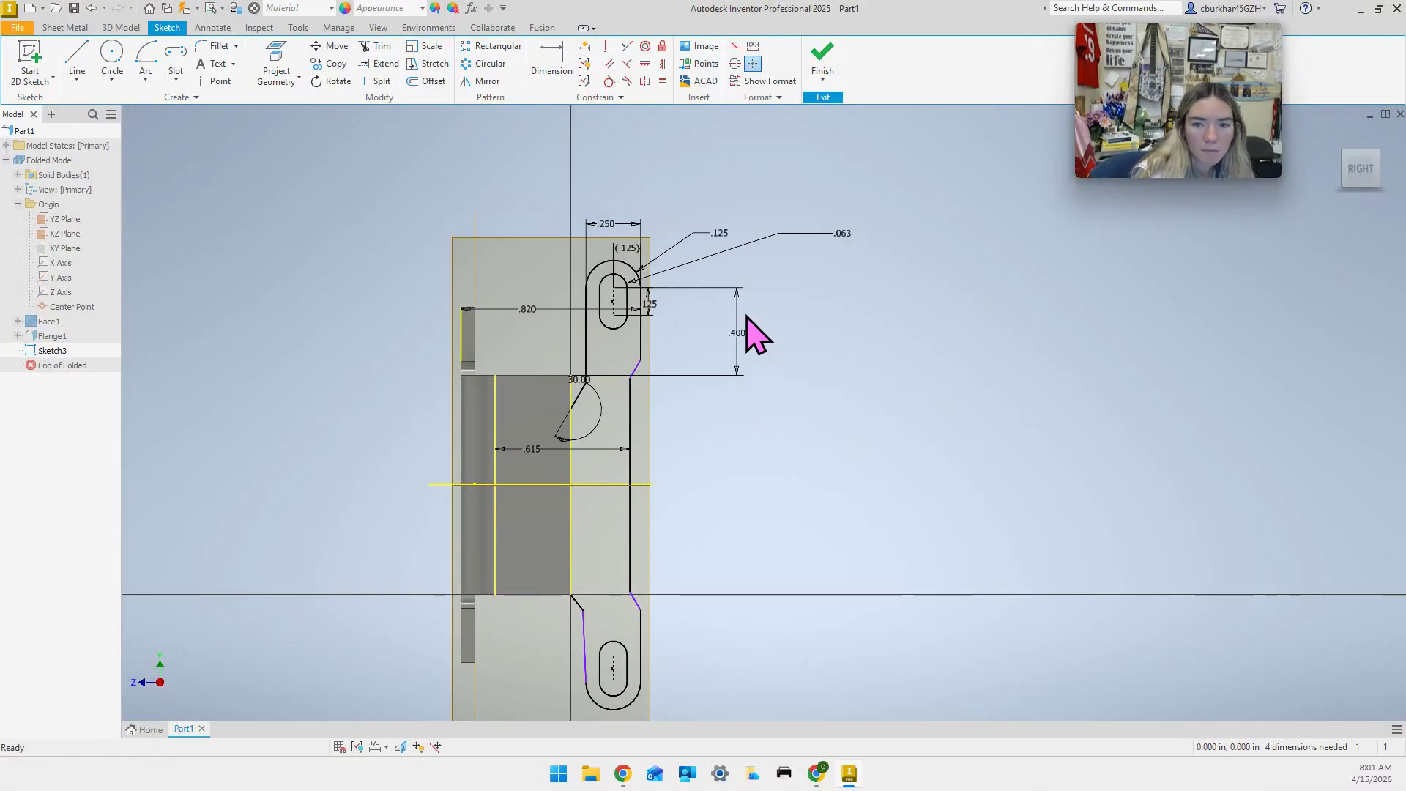
pyautogui.scroll(3, 577, 418)
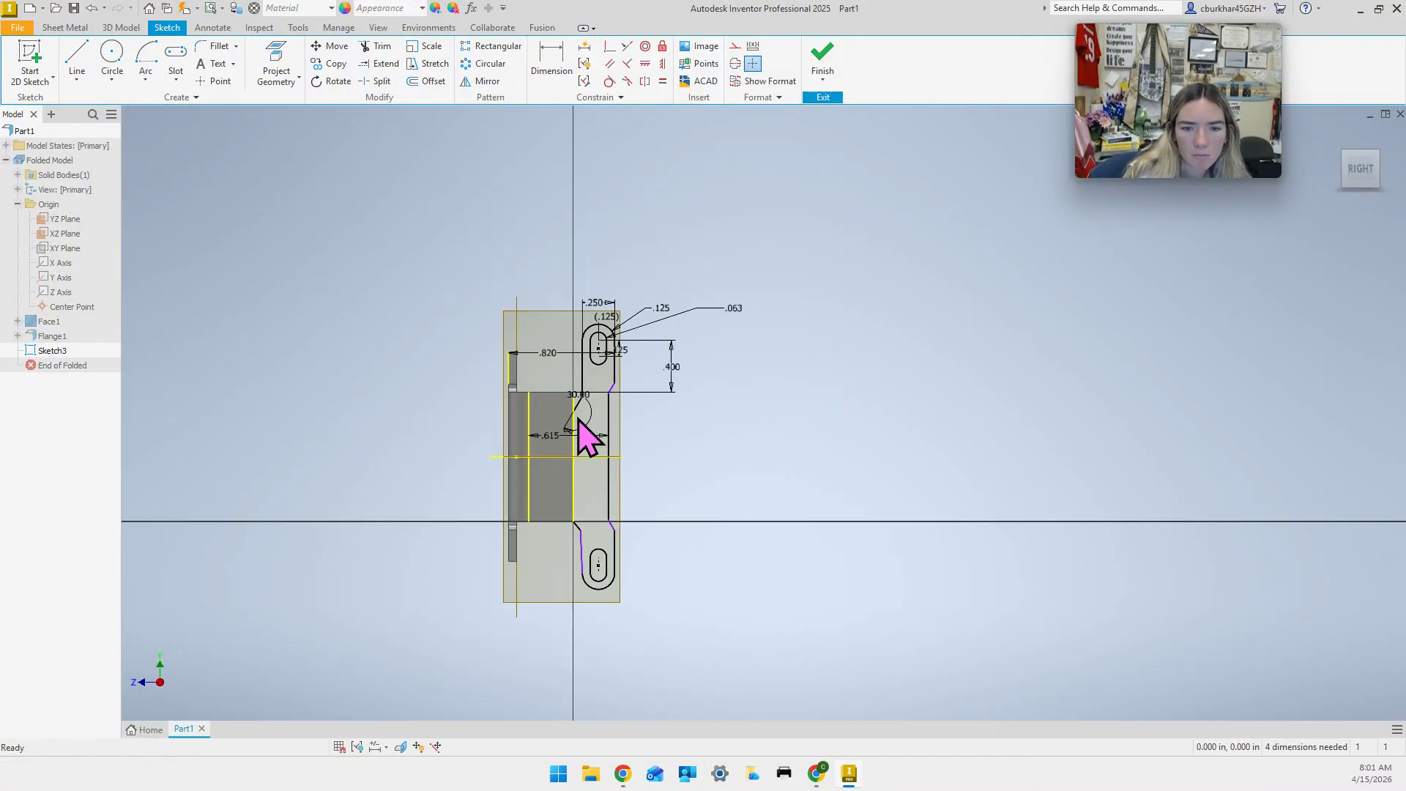
pyautogui.scroll(-7, 577, 418)
pyautogui.scroll(6, 579, 418)
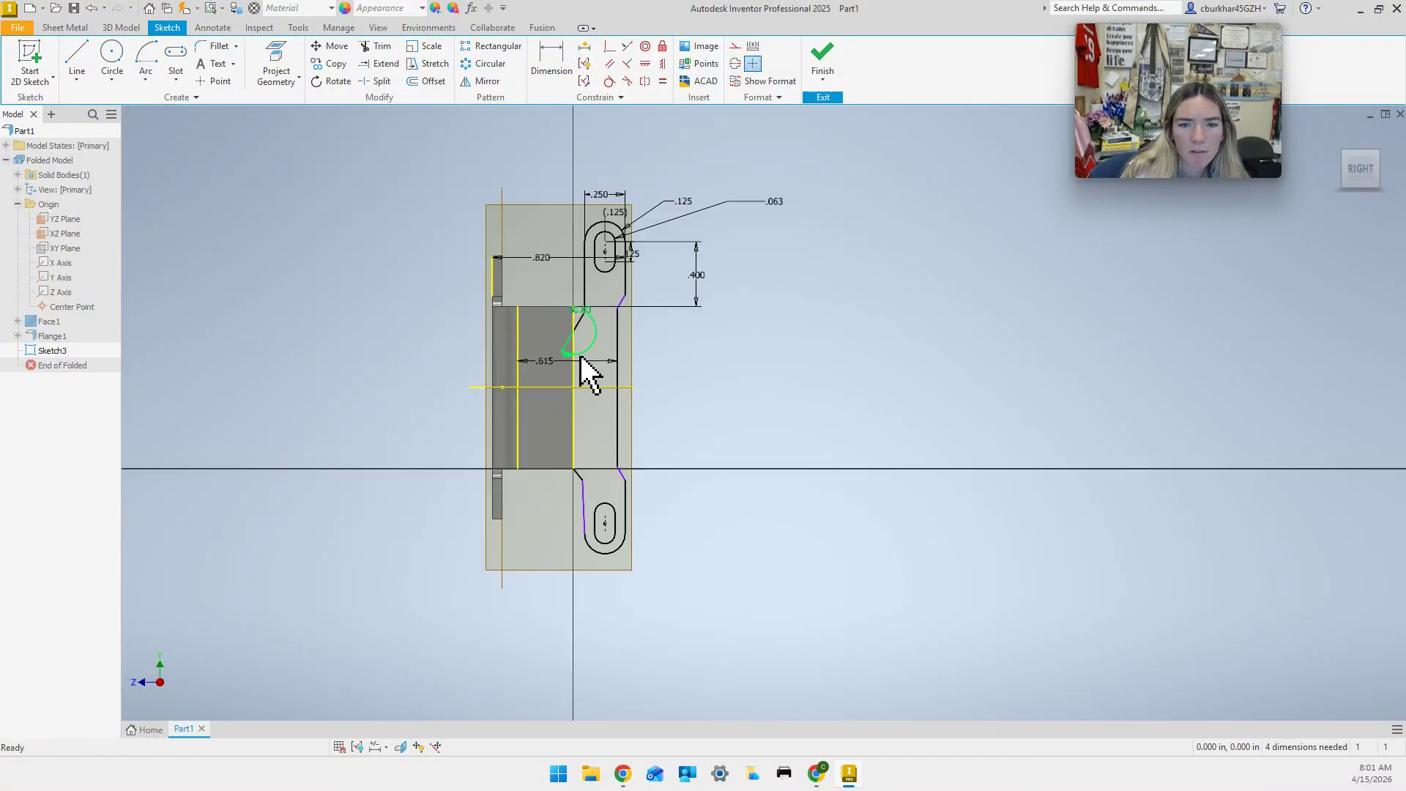
pyautogui.click(591, 403)
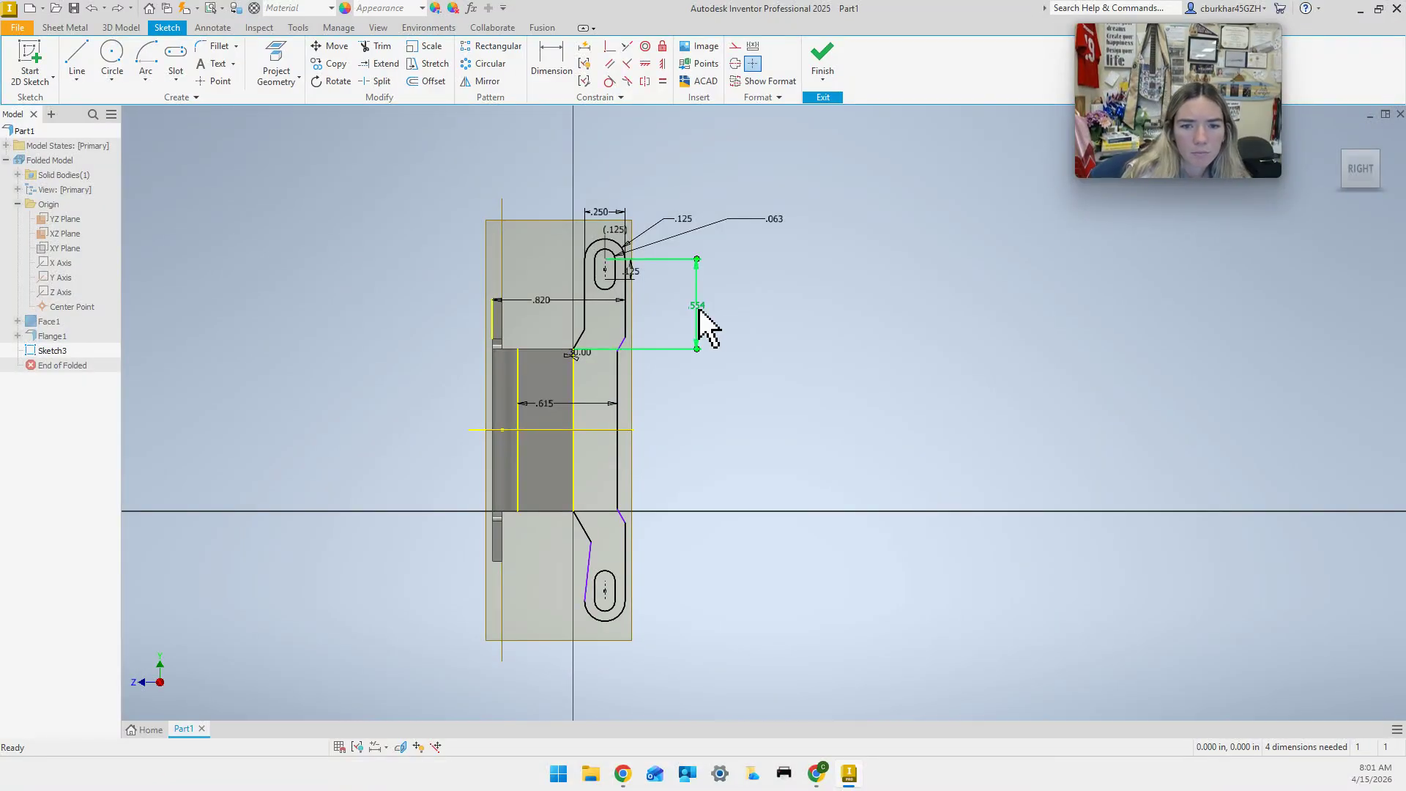
# Restore the 150° edge angle and delete the .554 vertical dimension.
pyautogui.hotkey('ctrl', 'z')
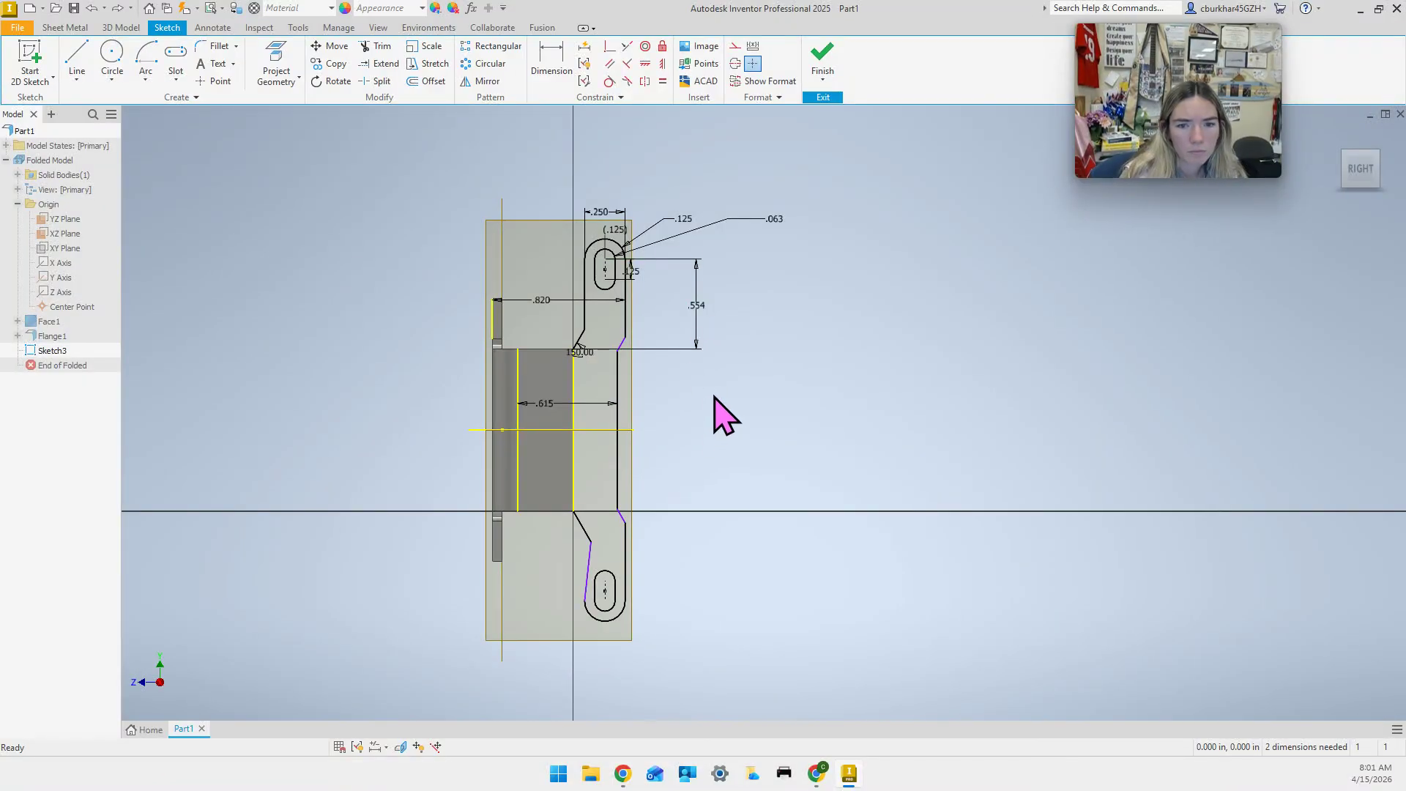
pyautogui.click(702, 314)
pyautogui.press('Delete')
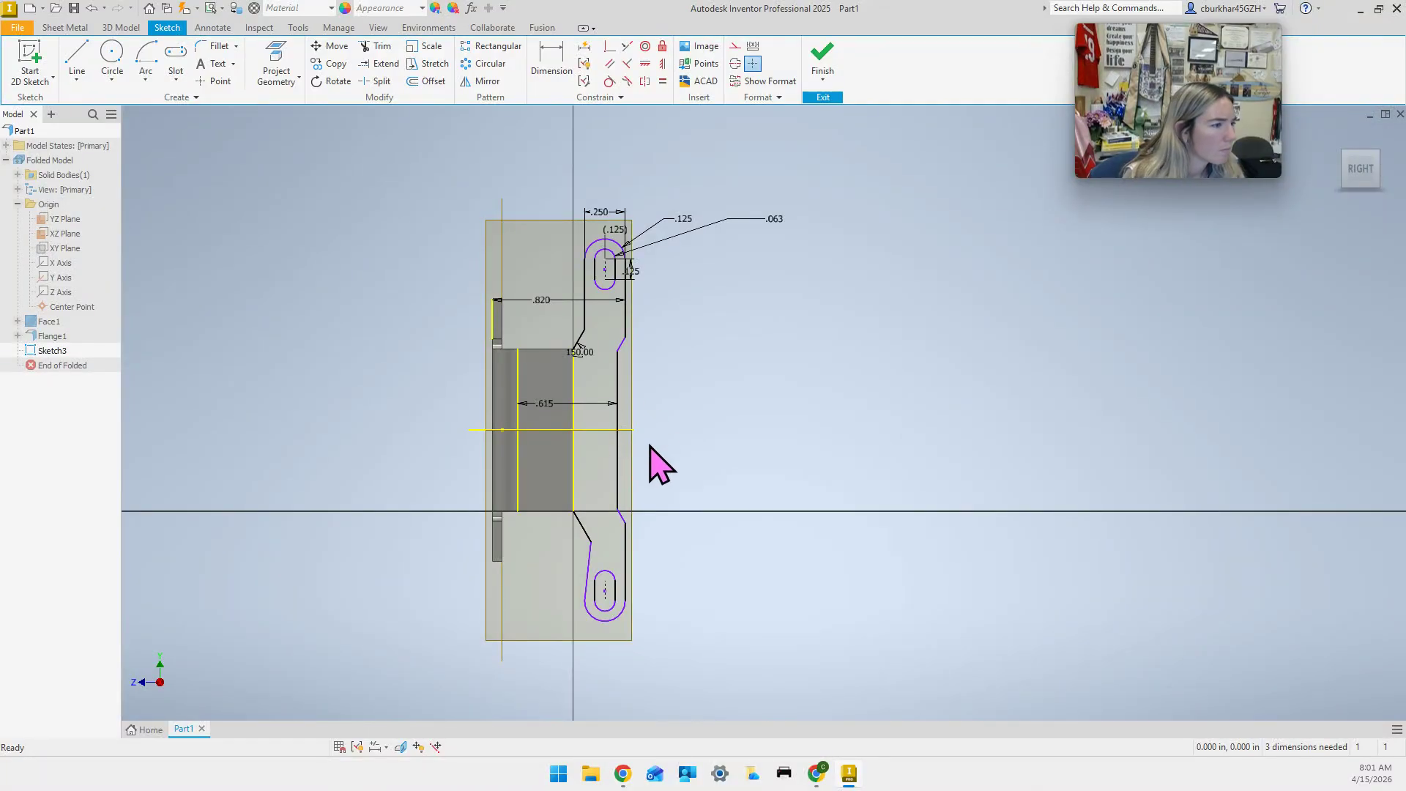
pyautogui.moveTo(731, 430); pyautogui.dragTo(729, 400, button='middle')
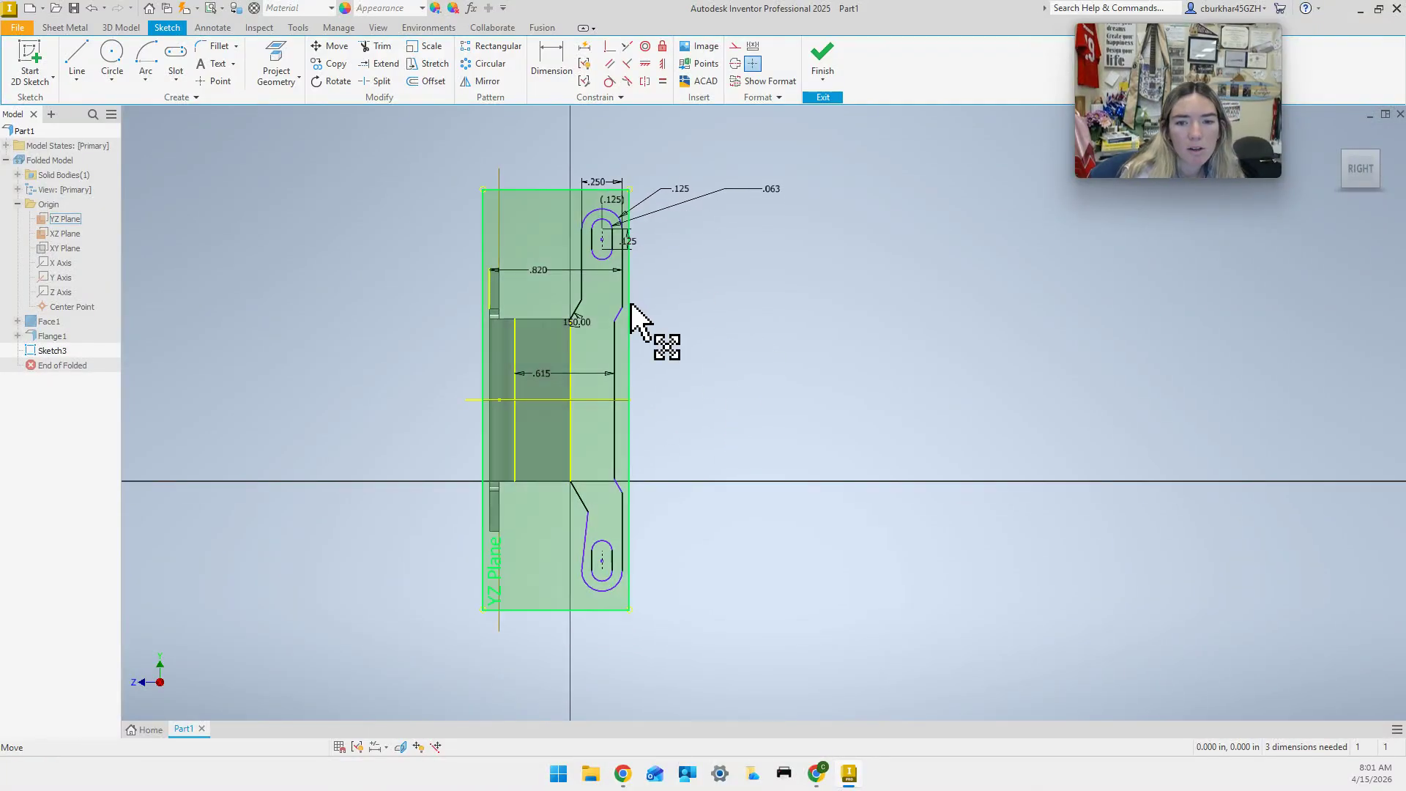
# Add a driven 150° reference angle between the right notch's angled and vertical lines.
pyautogui.click(555, 69)
pyautogui.scroll(4, 597, 333)
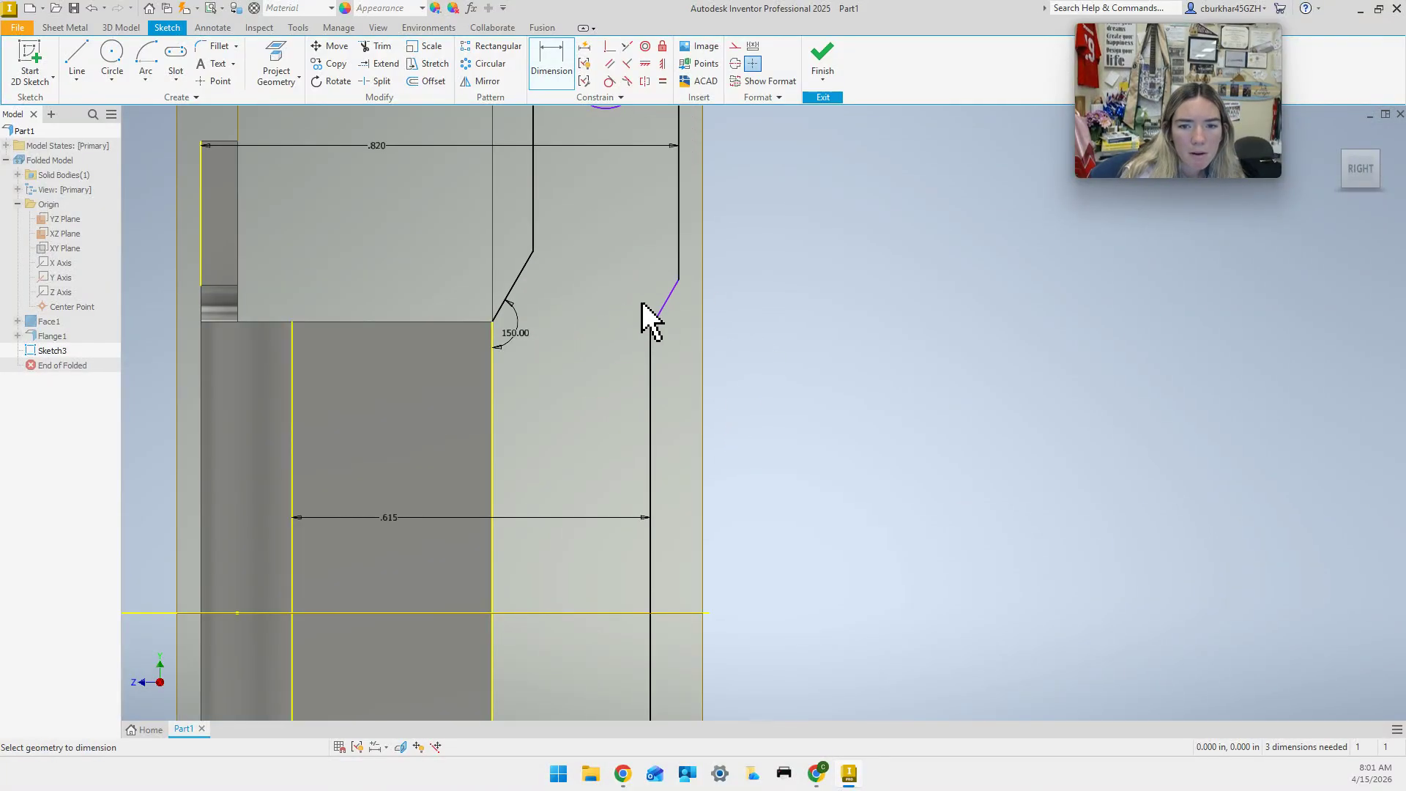
pyautogui.click(660, 327)
pyautogui.click(650, 370)
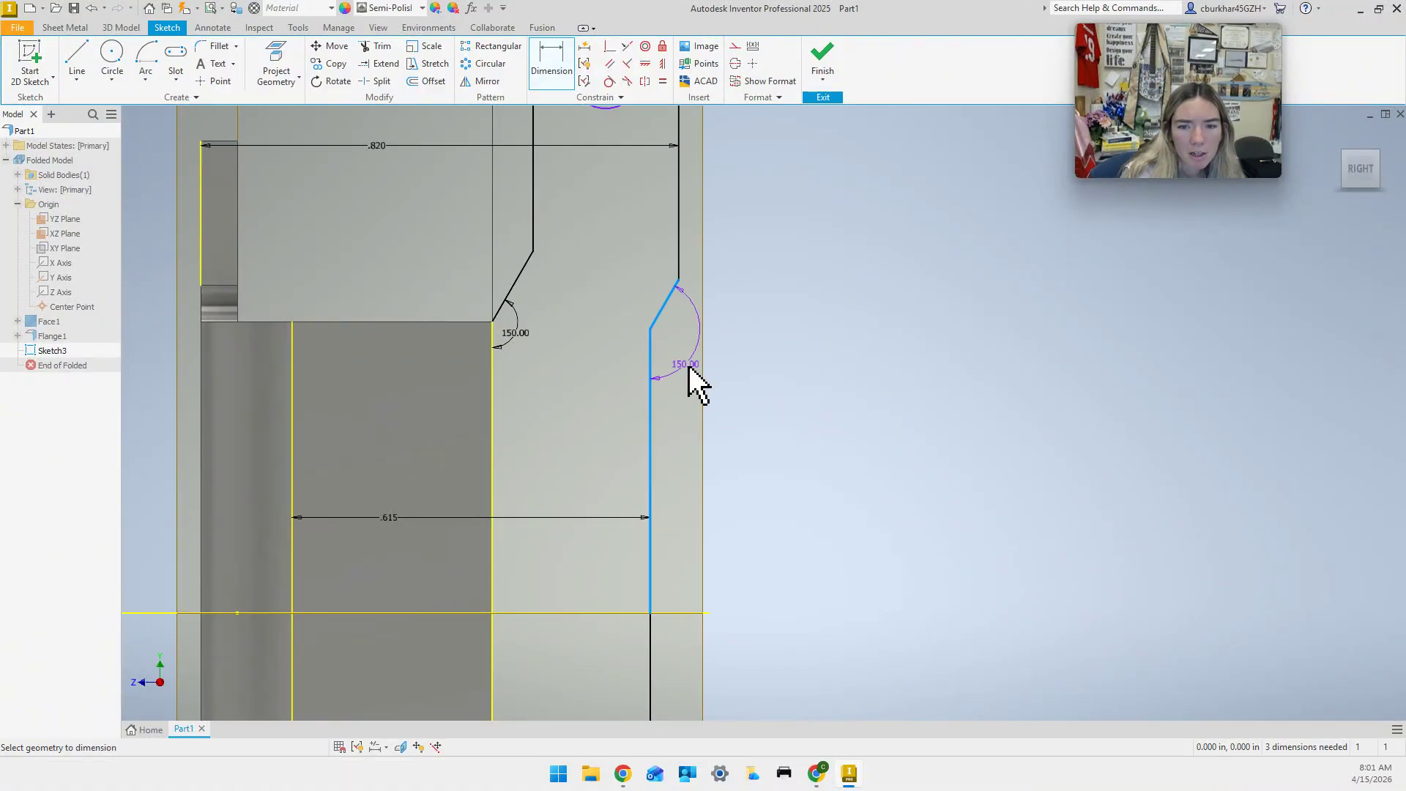
pyautogui.click(701, 399)
pyautogui.click(530, 153)
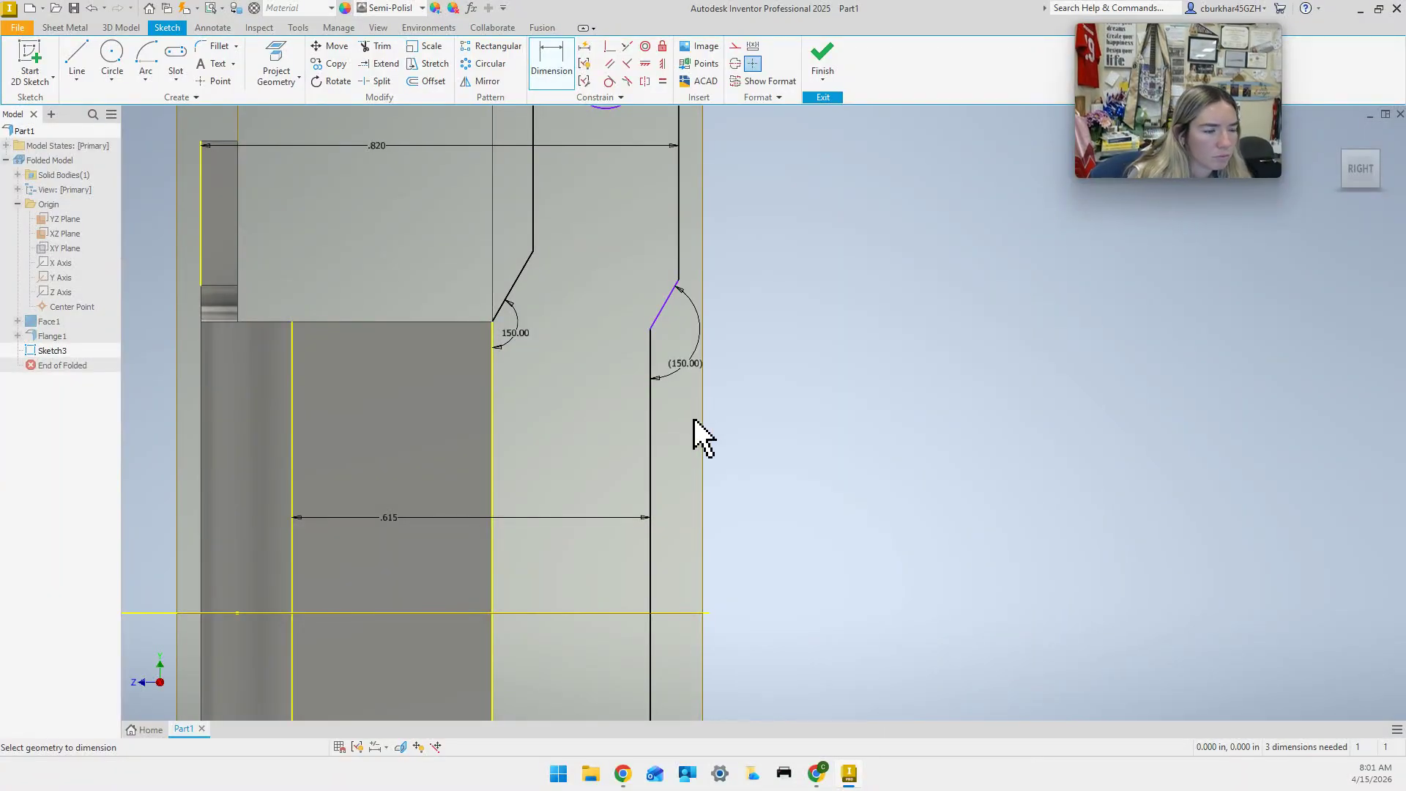
# Dimension the notch .250 vertically from the horizontal centreline.
pyautogui.scroll(3, 681, 478)
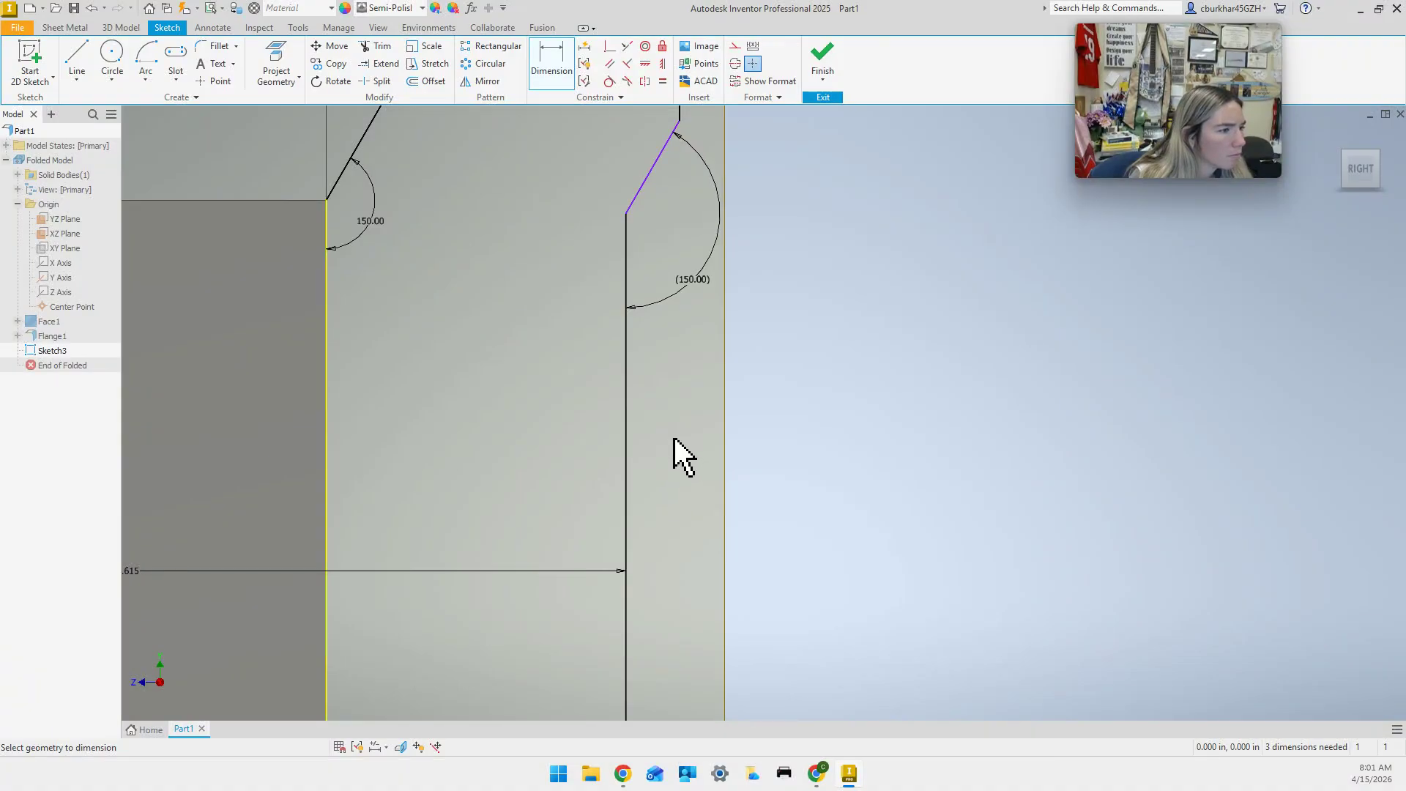
pyautogui.scroll(3, 670, 440)
pyautogui.scroll(-3, 665, 445)
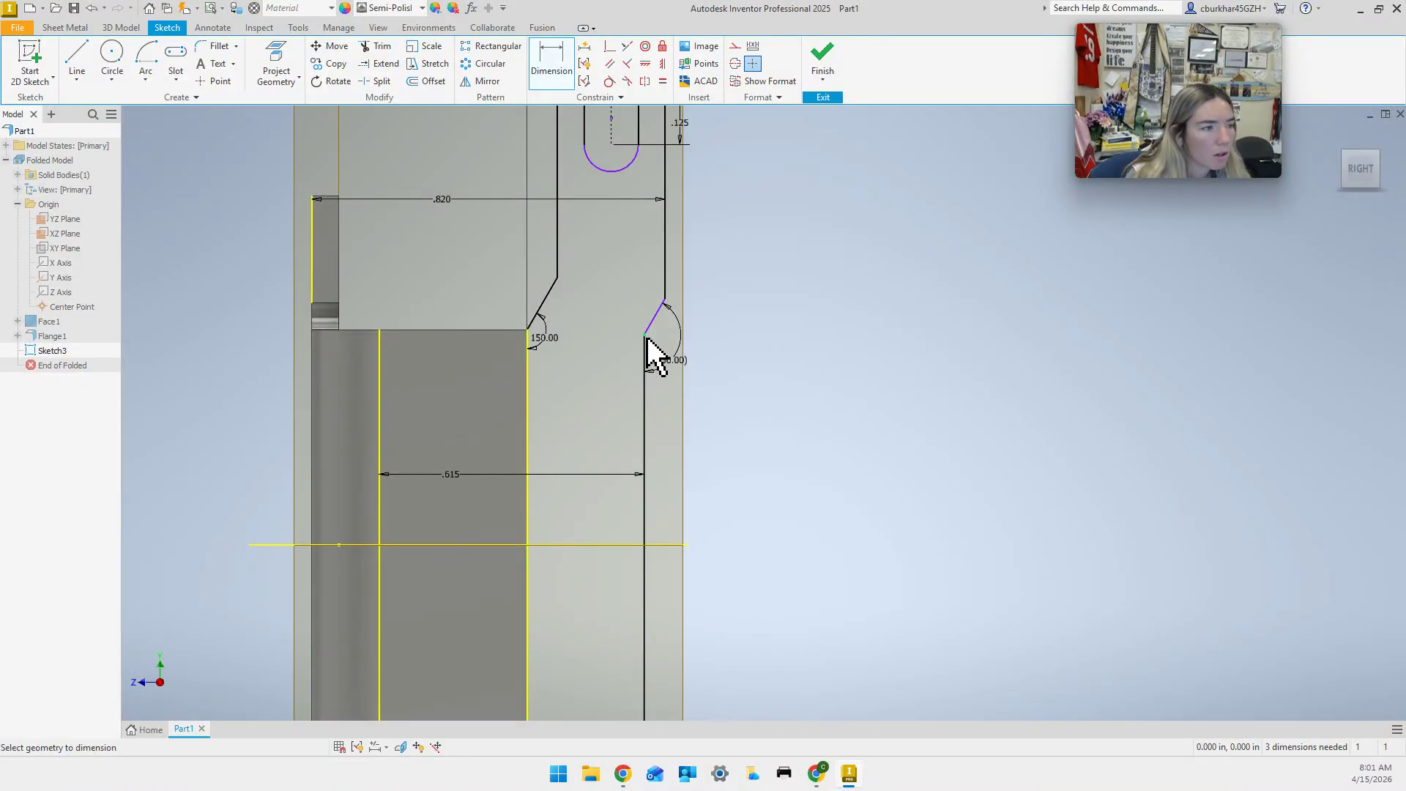
pyautogui.moveTo(645, 337)
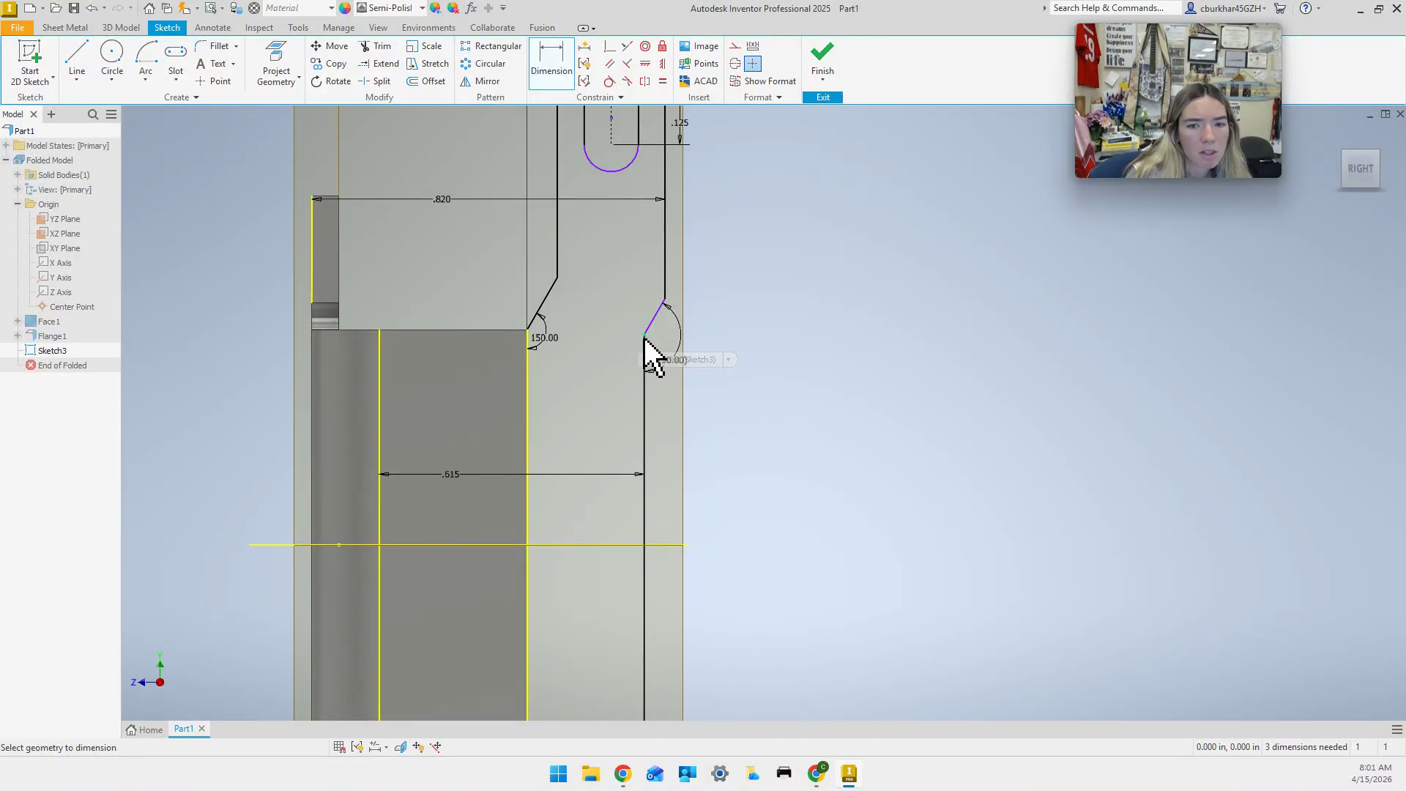
pyautogui.click(612, 545)
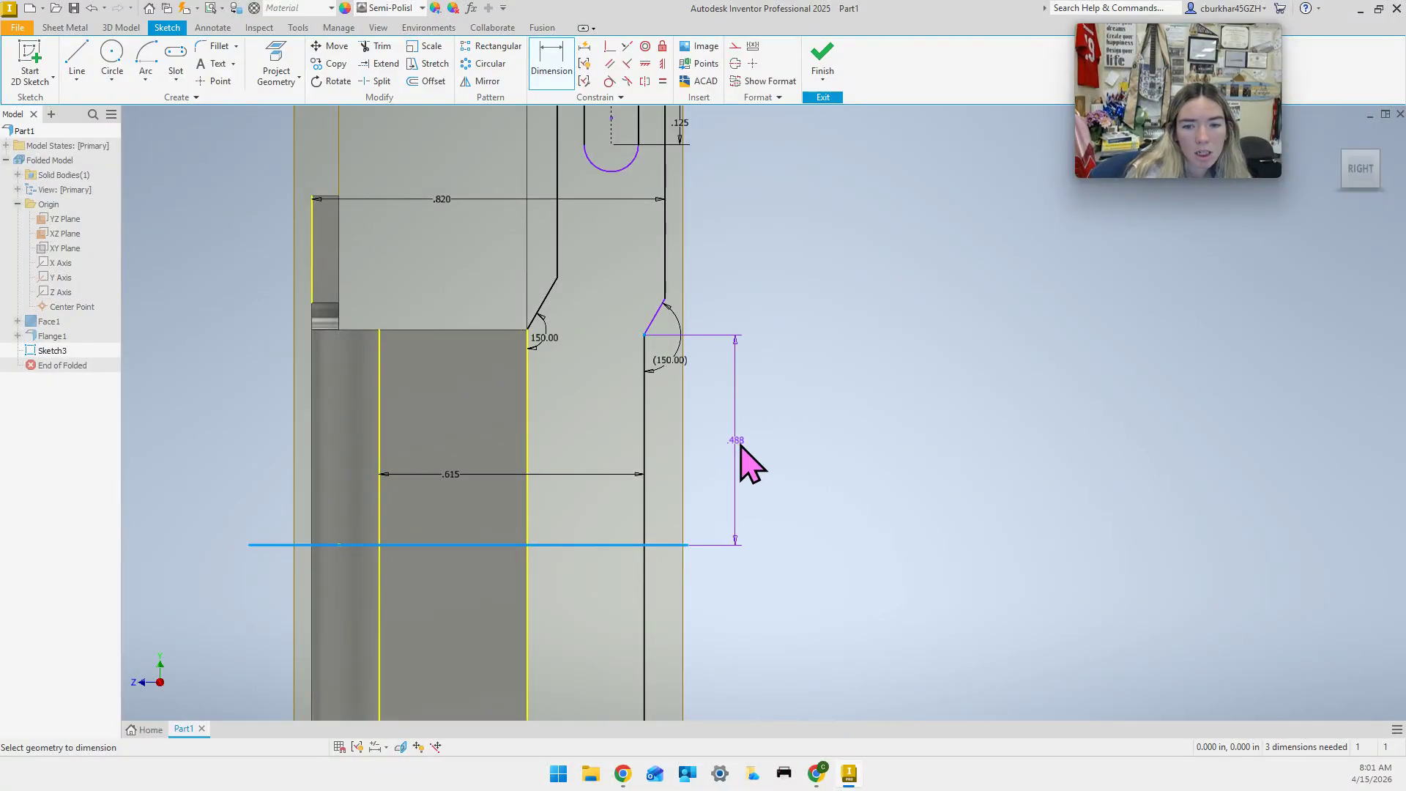
pyautogui.click(740, 443)
pyautogui.write('.25')
pyautogui.click(791, 496)
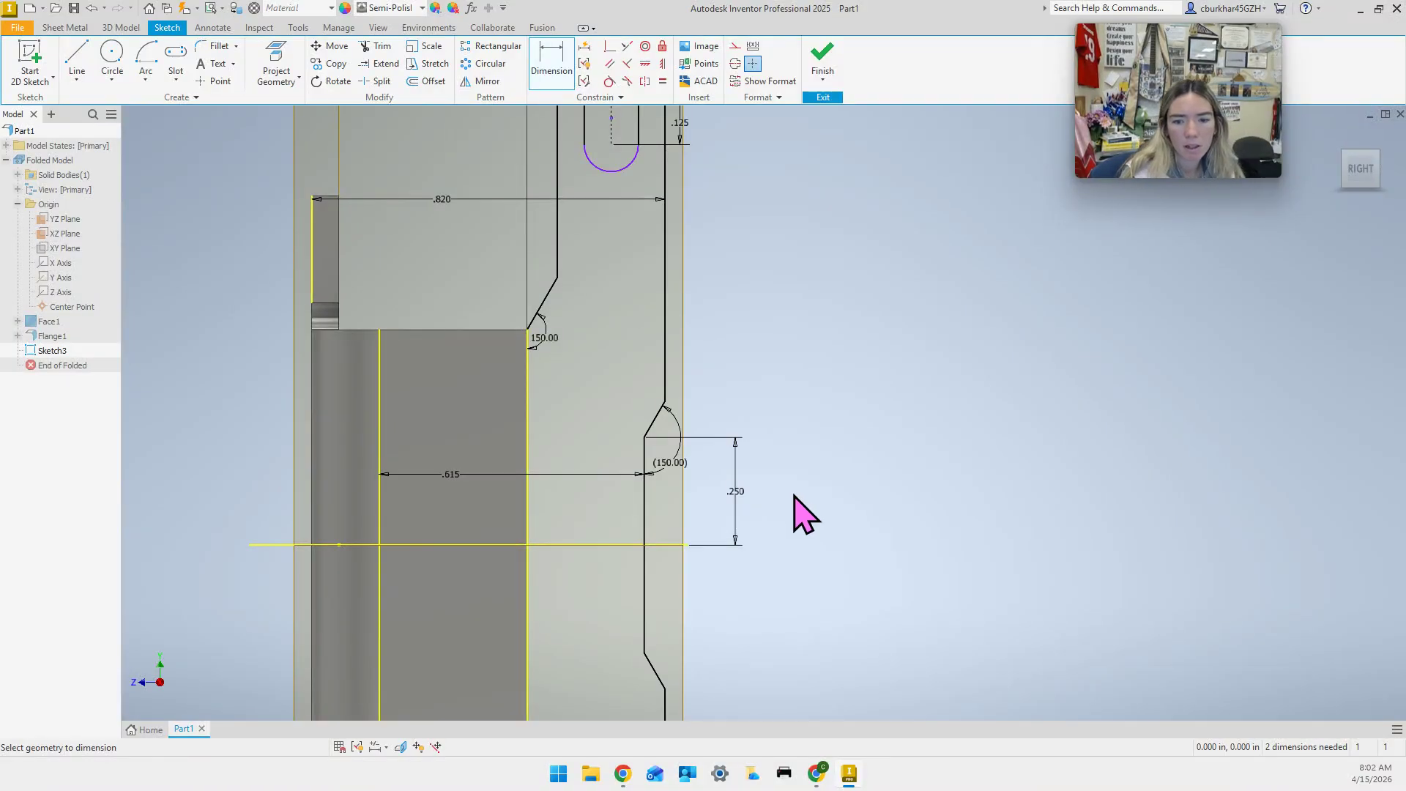
pyautogui.scroll(-3, 779, 516)
pyautogui.moveTo(759, 609)
pyautogui.mouseDown(button='middle')
pyautogui.moveTo(756, 462)
pyautogui.moveTo(753, 540)
pyautogui.moveTo(741, 503)
pyautogui.mouseUp(button='middle')
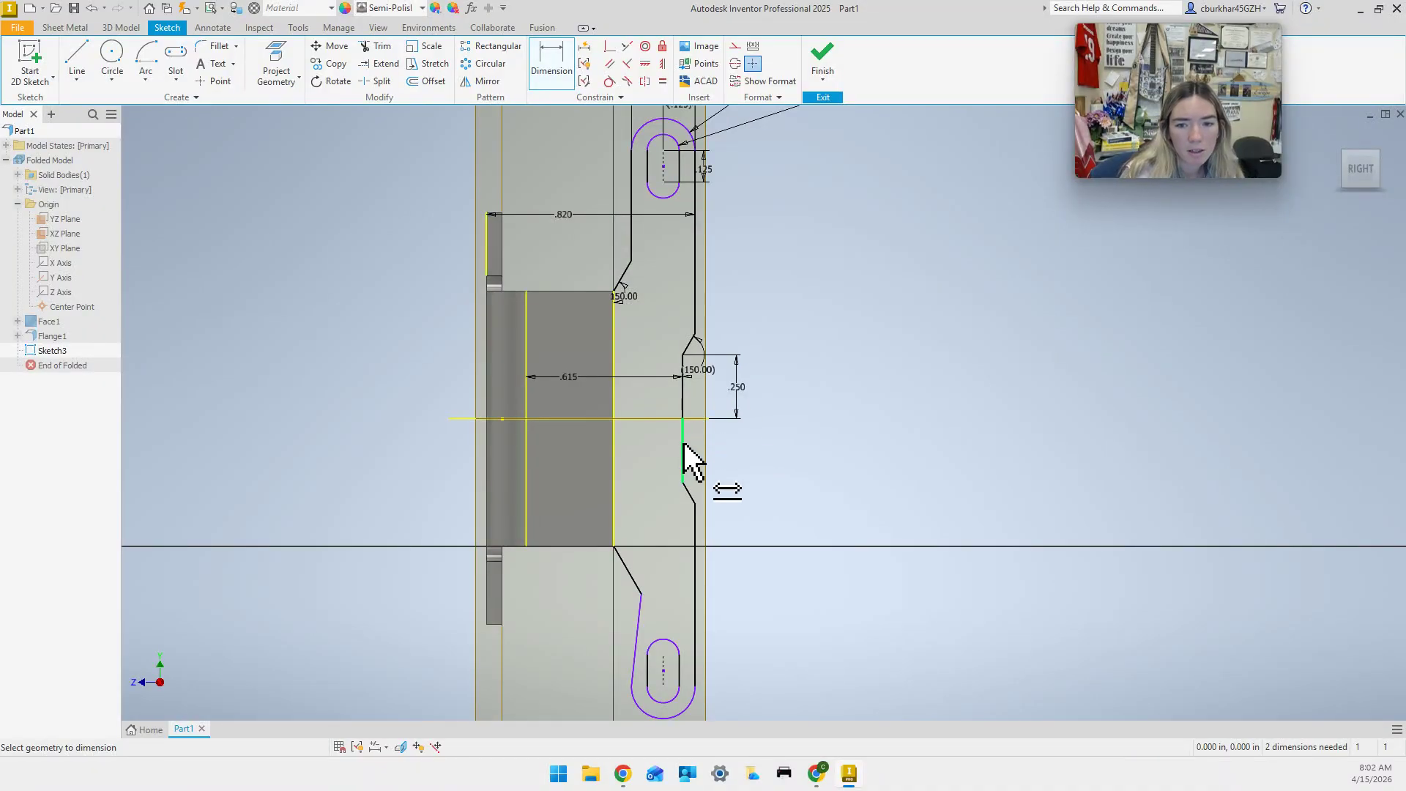
# Select the notch's two vertical edges, then start and cancel another edge dimension.
pyautogui.click(680, 406)
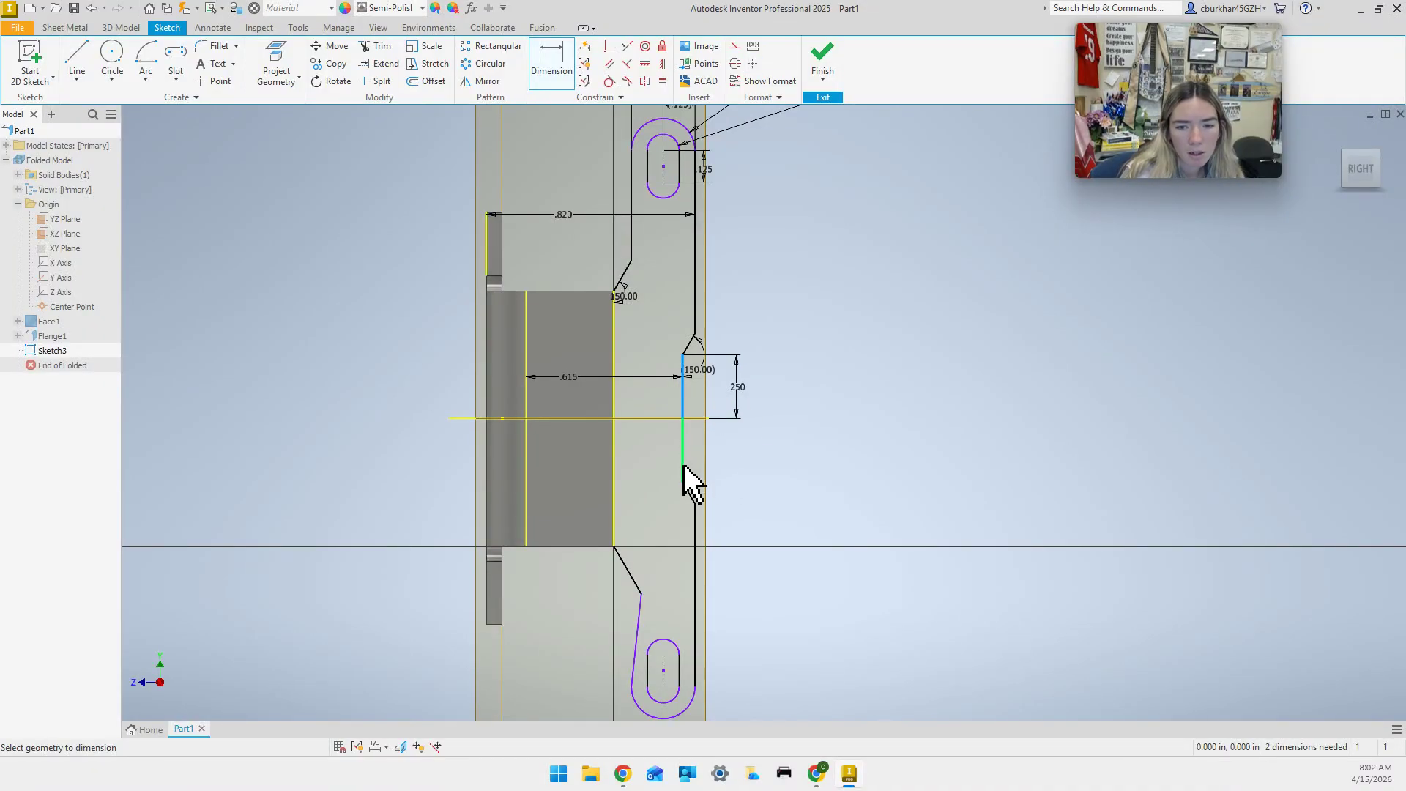
pyautogui.click(683, 466)
pyautogui.click(567, 66)
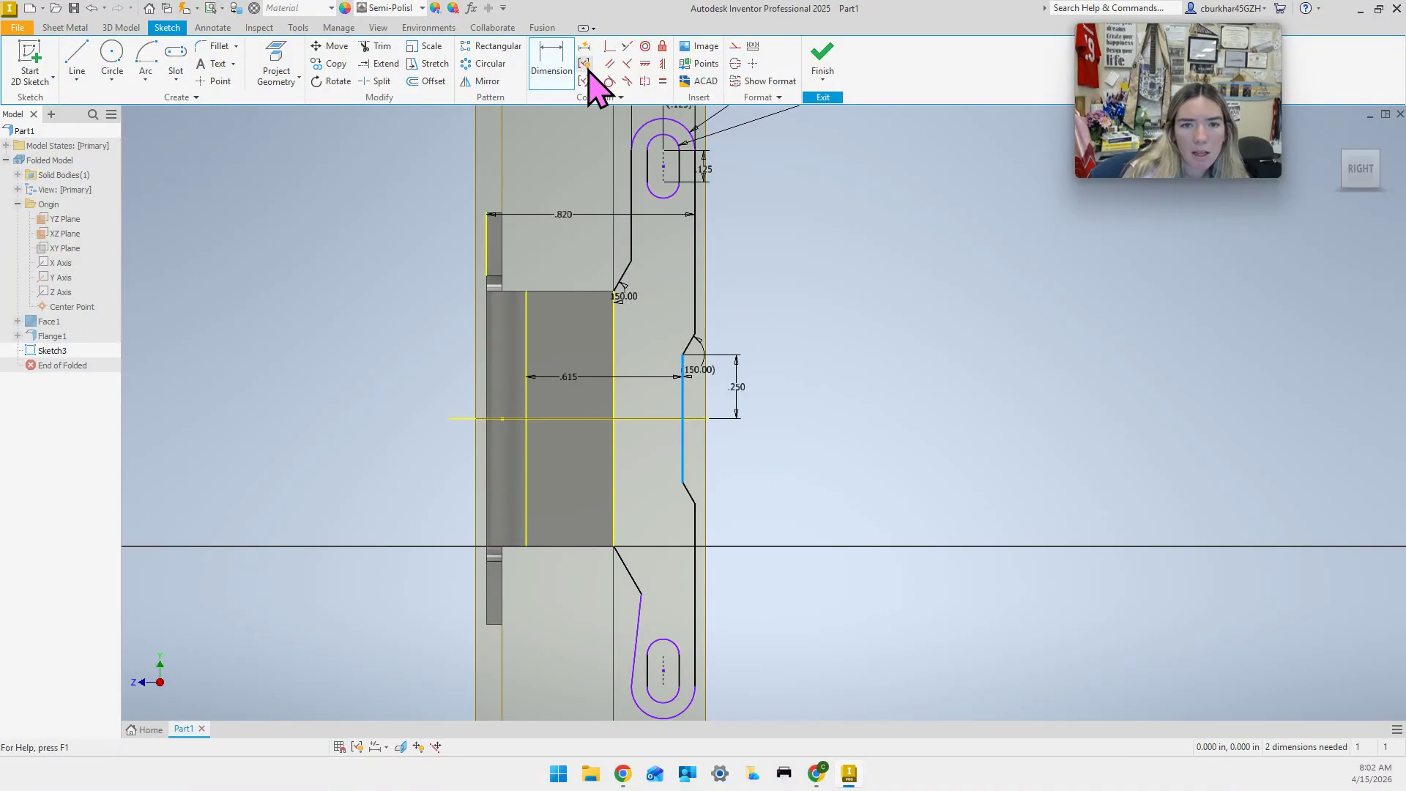
pyautogui.click(550, 68)
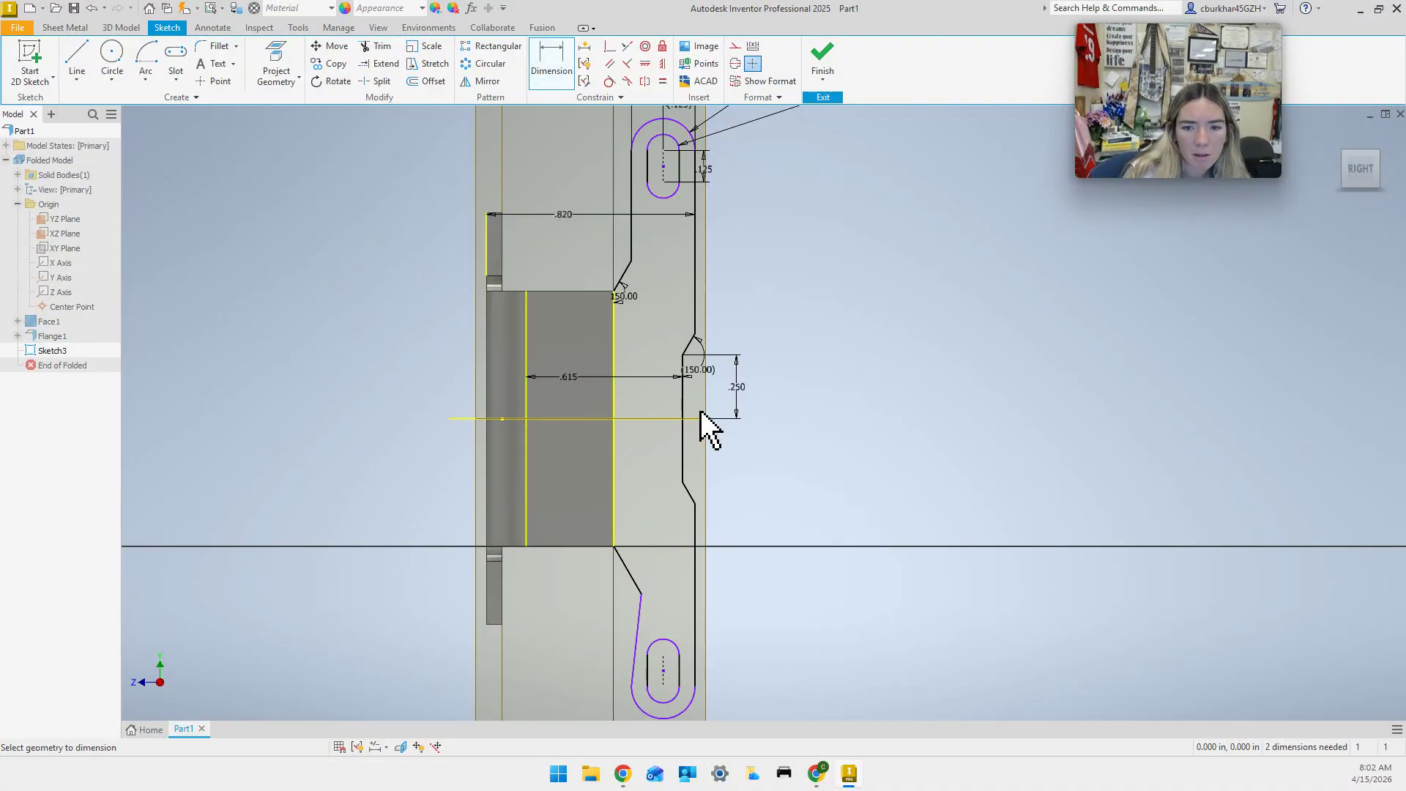
pyautogui.click(684, 401)
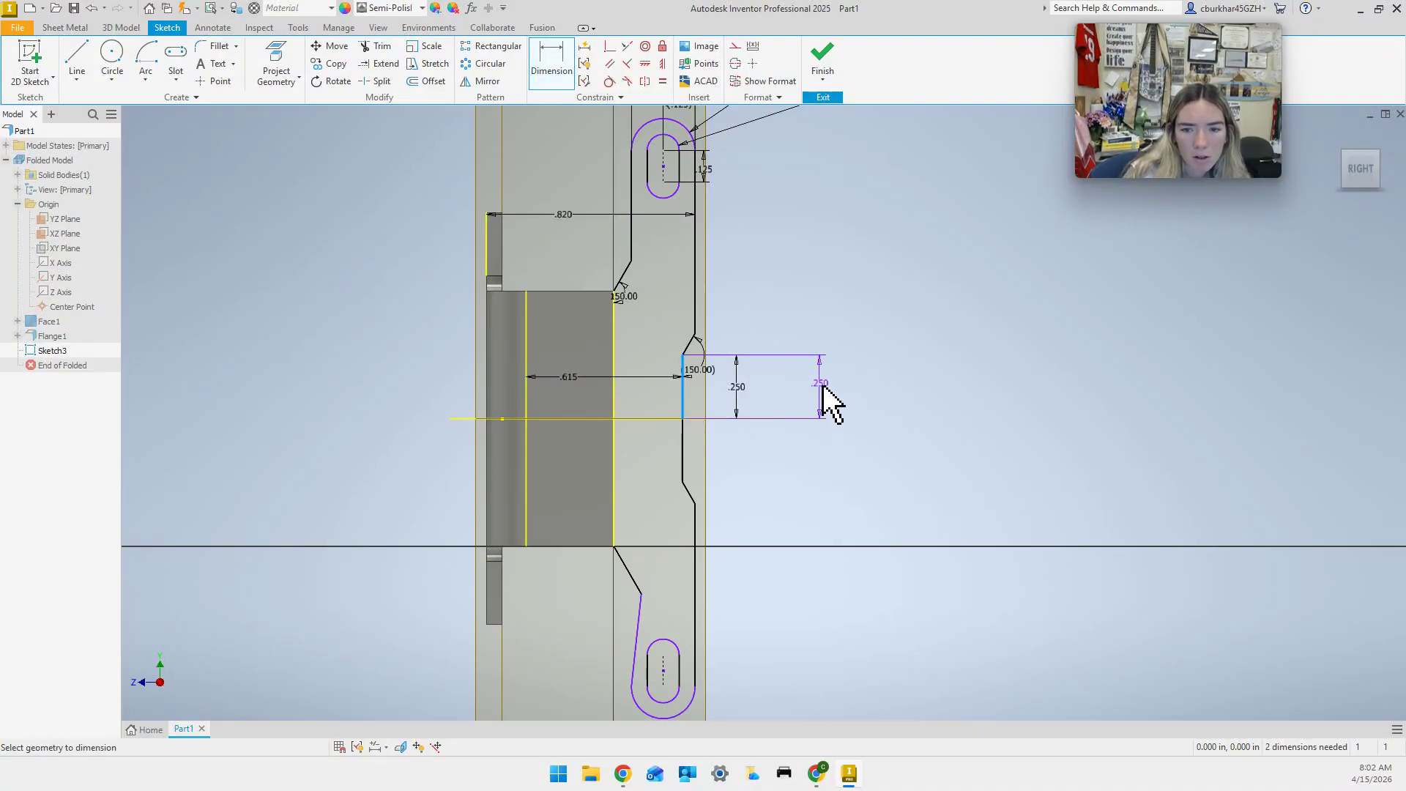
pyautogui.press('Escape')
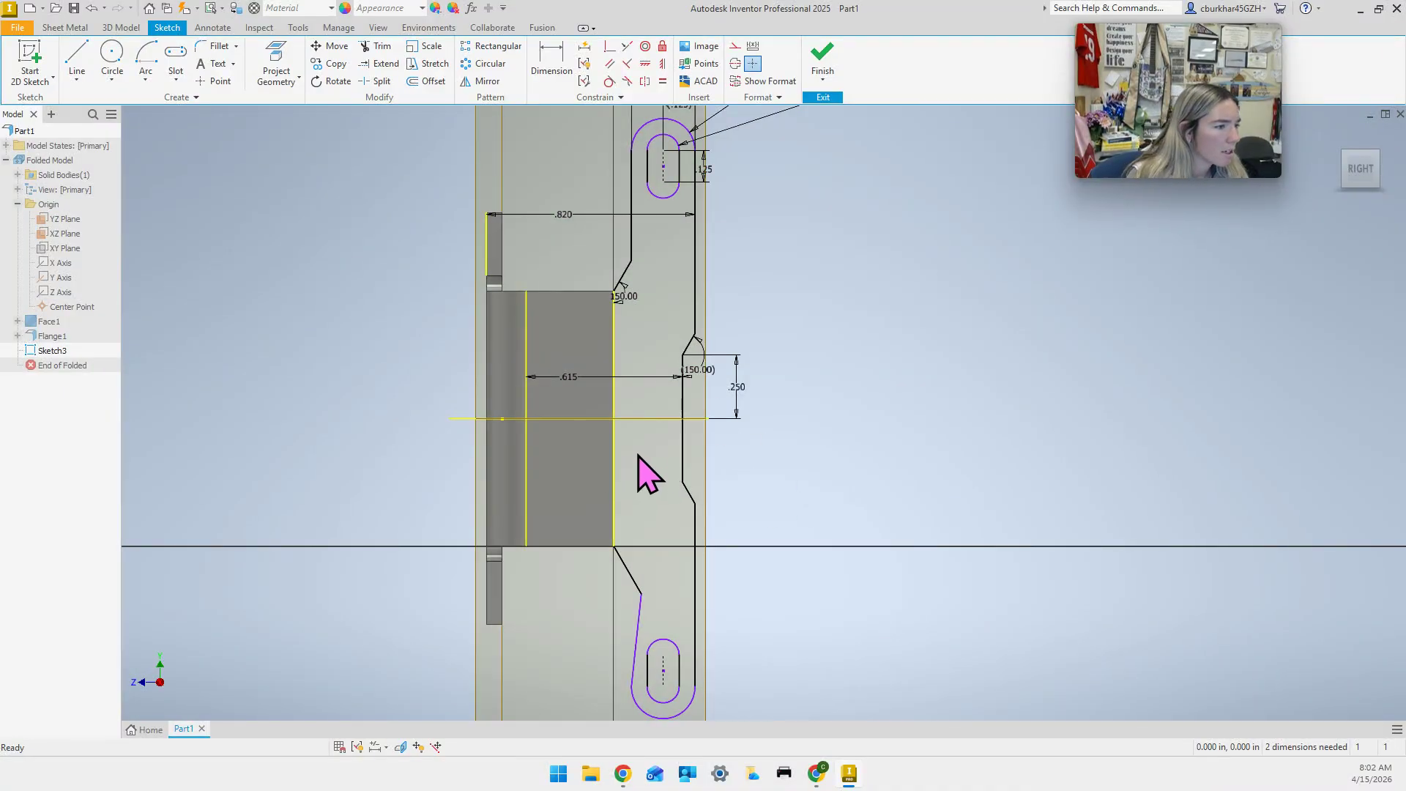
pyautogui.moveTo(773, 462); pyautogui.dragTo(764, 532, button='middle')
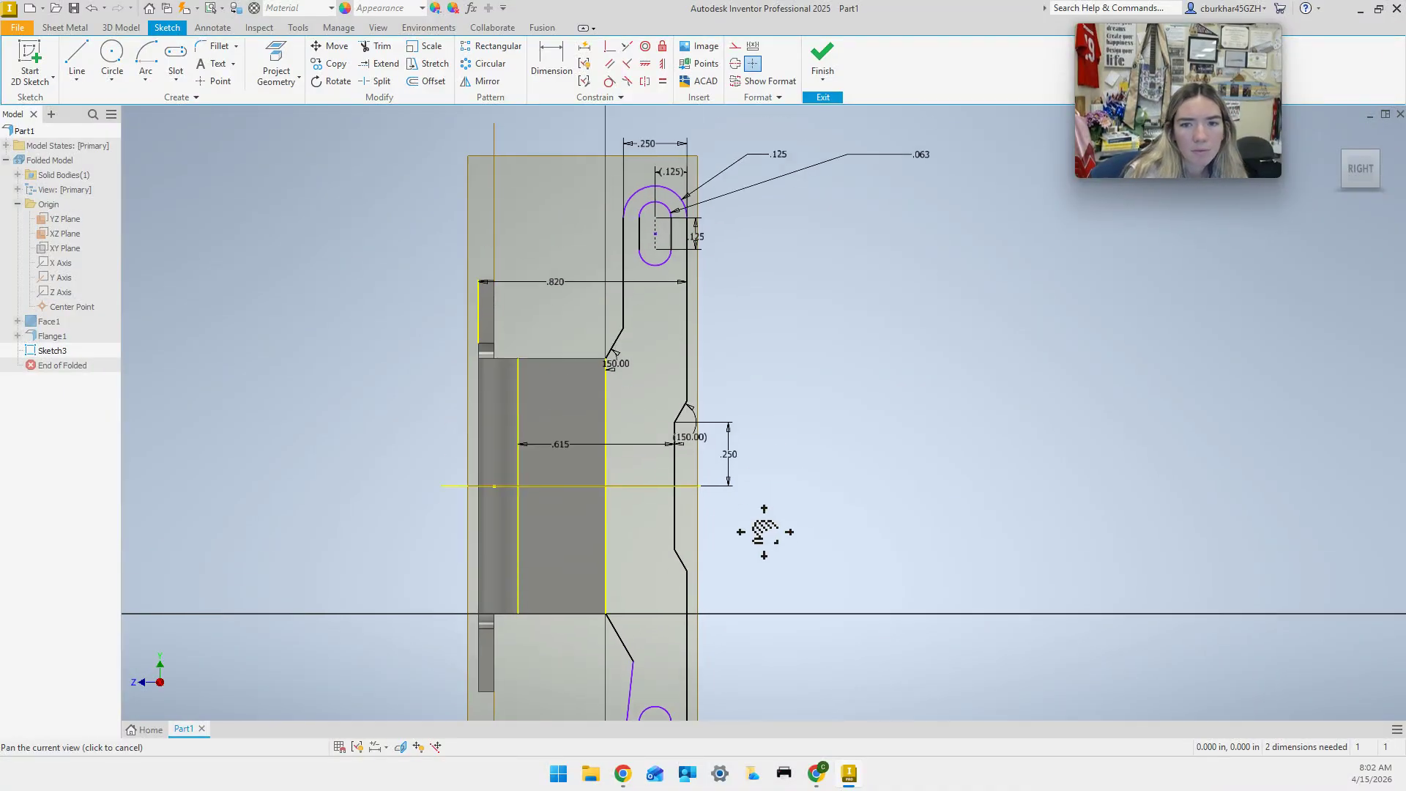
pyautogui.scroll(-2, 649, 229)
pyautogui.scroll(4, 665, 235)
pyautogui.moveTo(756, 270); pyautogui.dragTo(754, 340, button='middle')
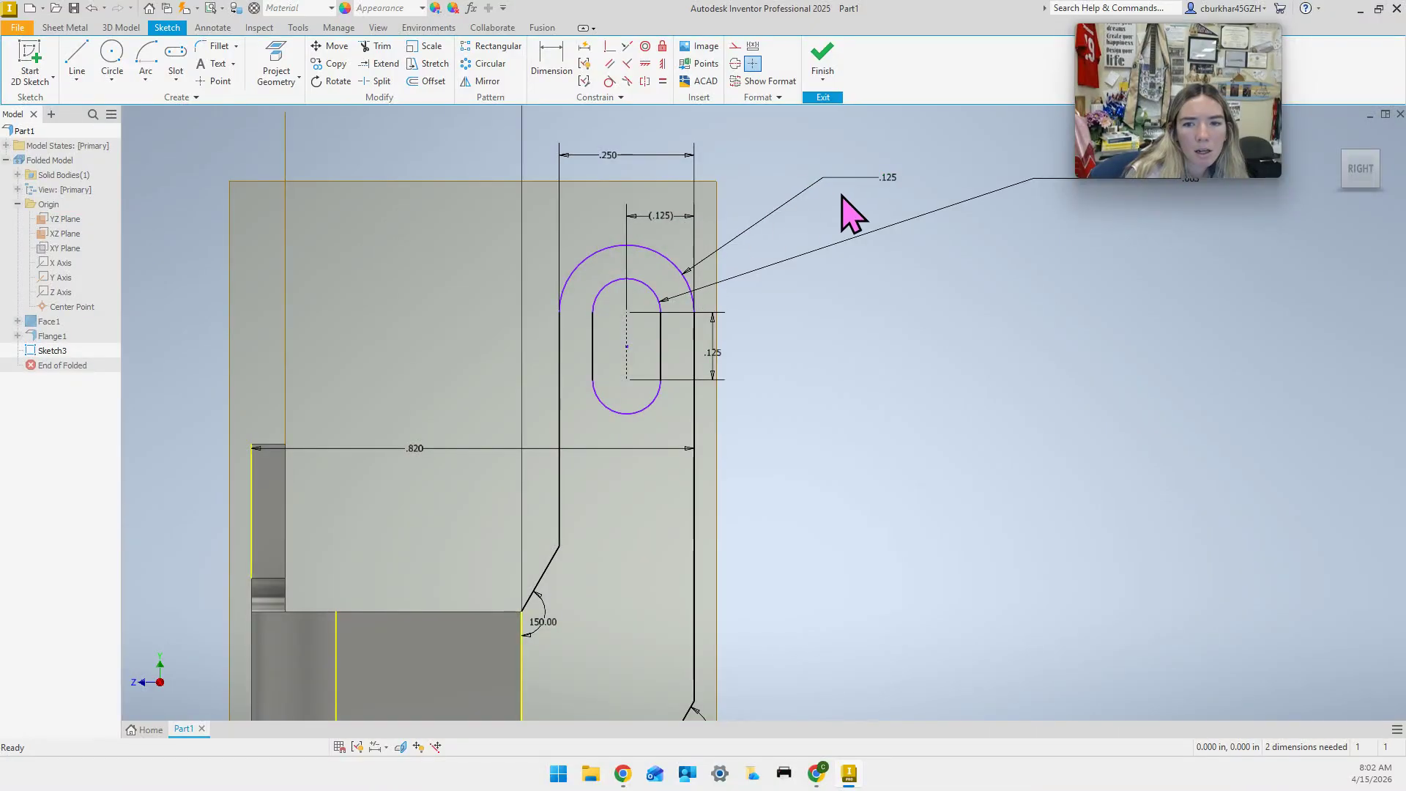
pyautogui.doubleClick(857, 178)
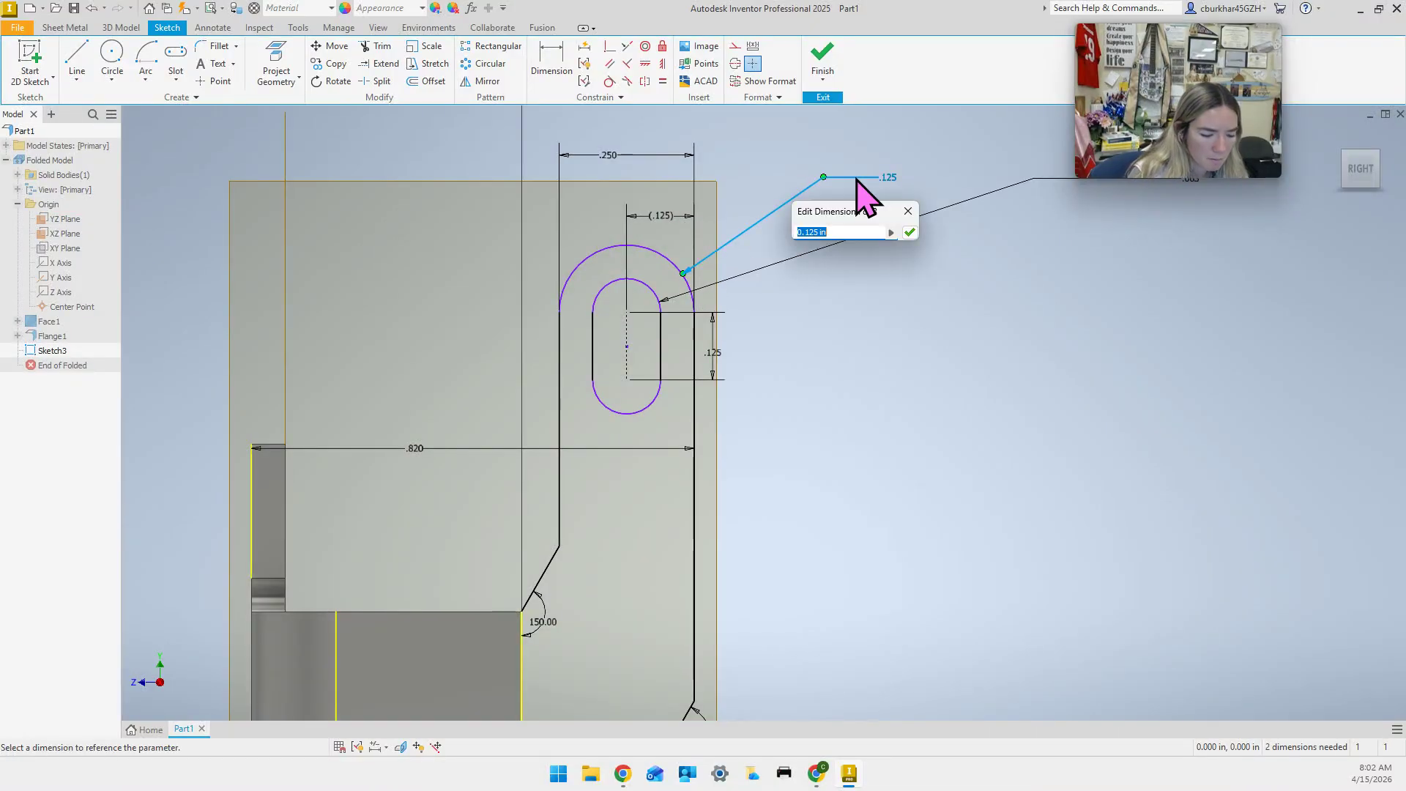
pyautogui.write('.125')
pyautogui.press('Return')
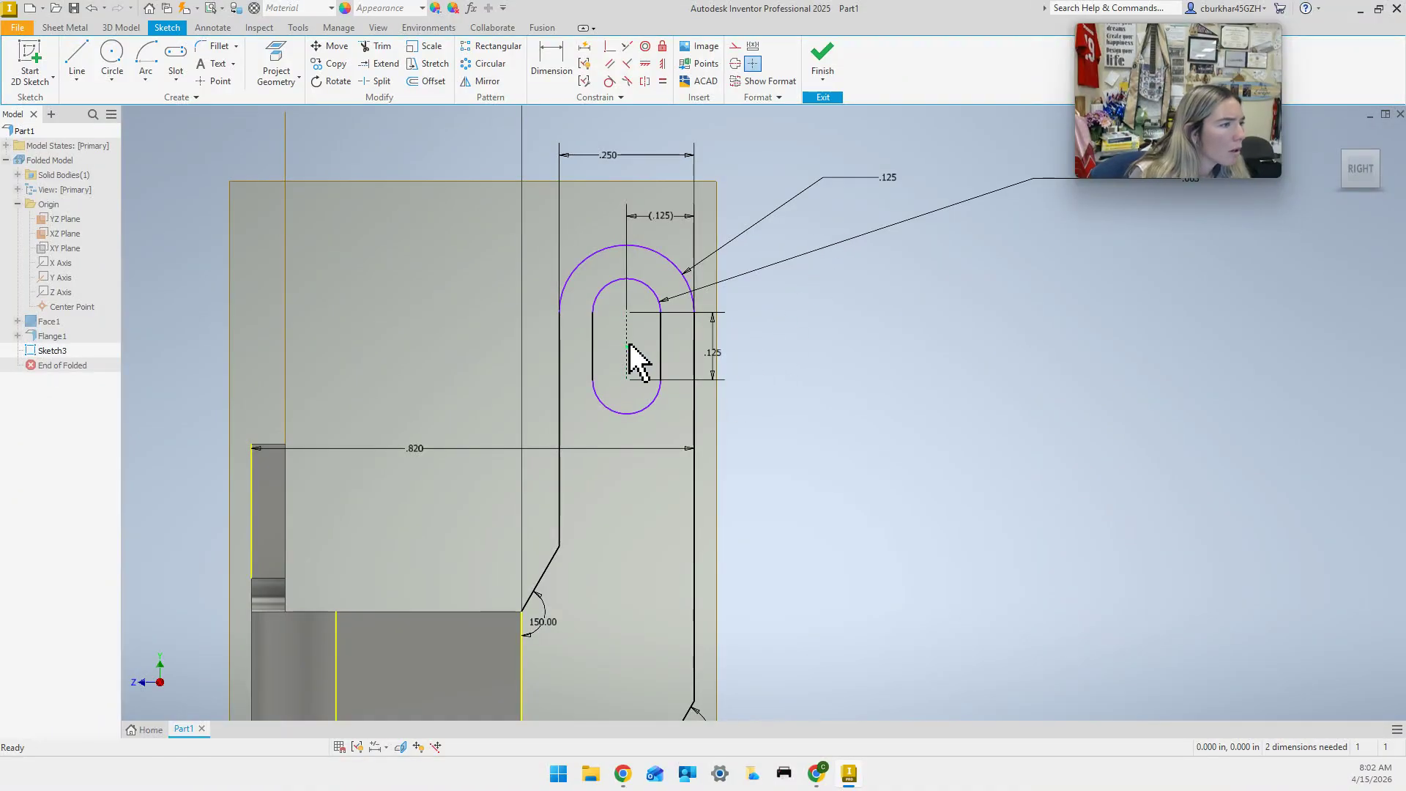
pyautogui.moveTo(630, 343)
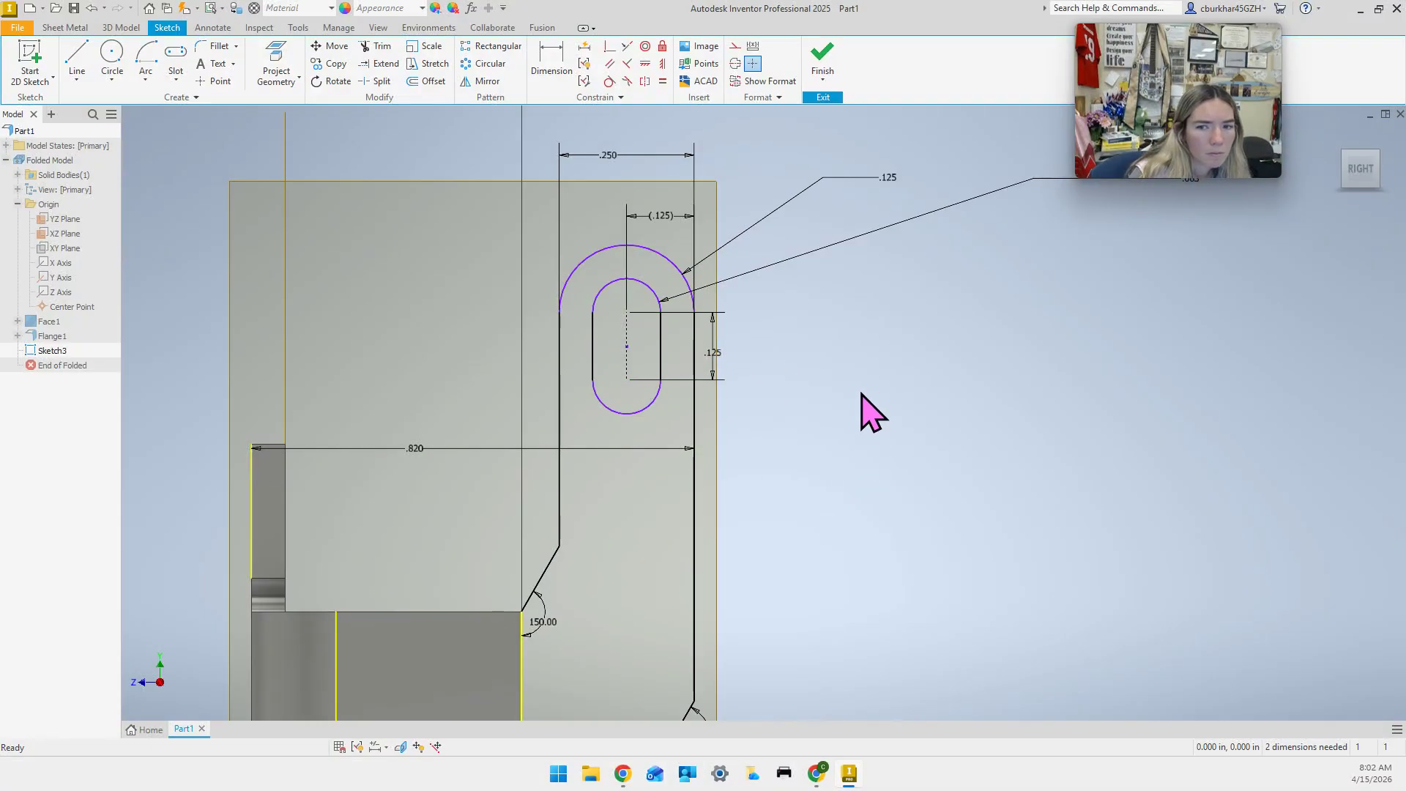
pyautogui.moveTo(1025, 350); pyautogui.dragTo(838, 374, button='middle')
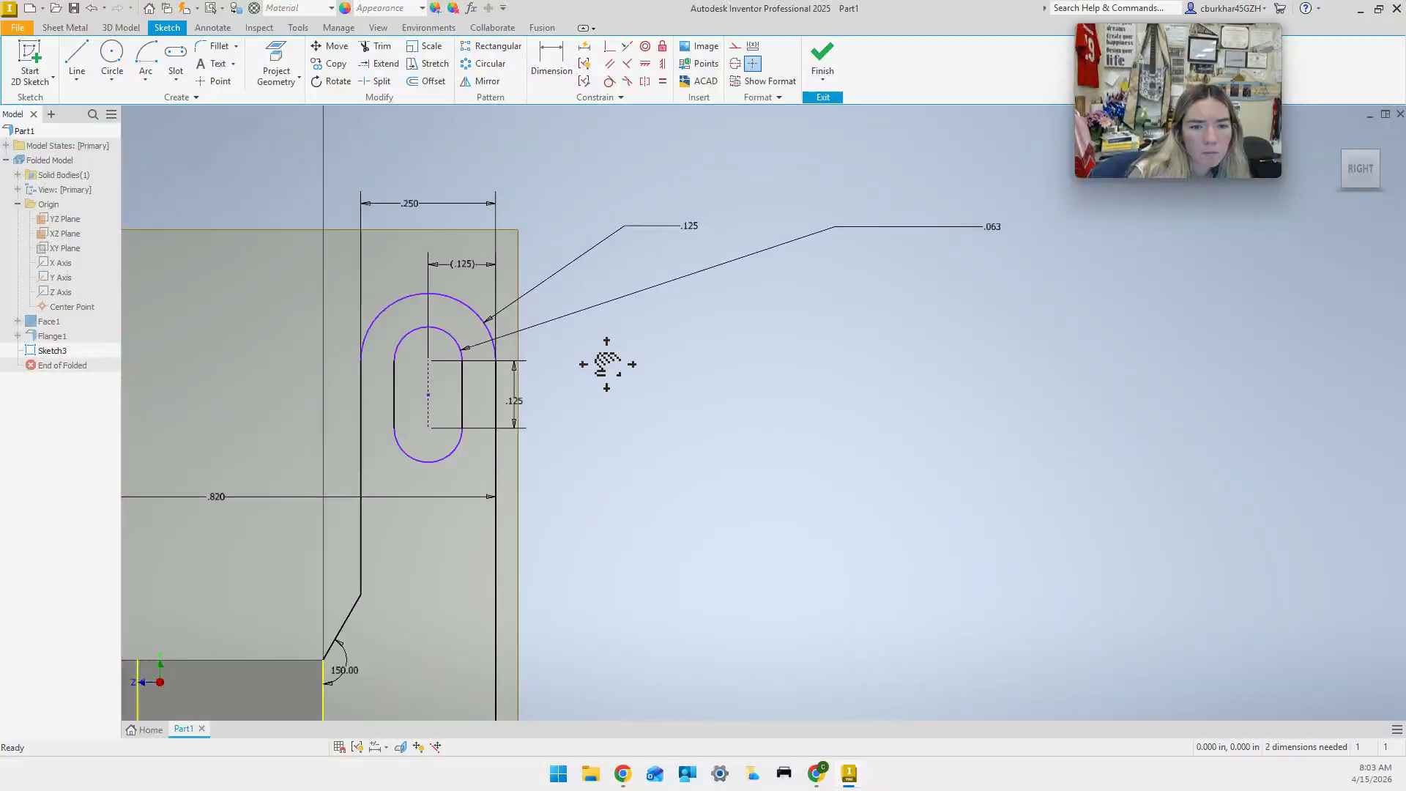
# Try a radius dimension on the slot's lower arc and cancel it as over-constraining.
pyautogui.moveTo(608, 363); pyautogui.dragTo(638, 341, button='middle')
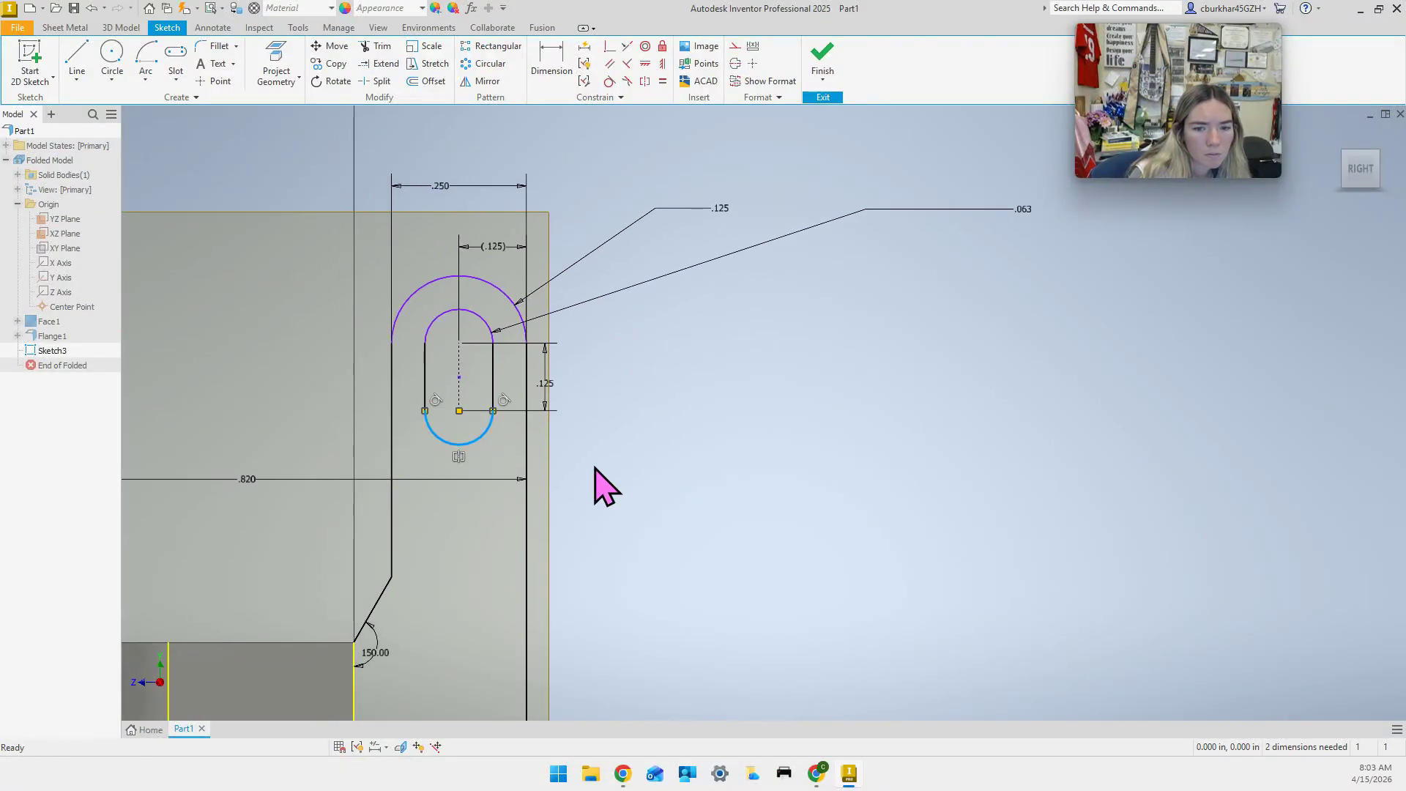
pyautogui.click(560, 62)
pyautogui.click(485, 435)
pyautogui.click(614, 475)
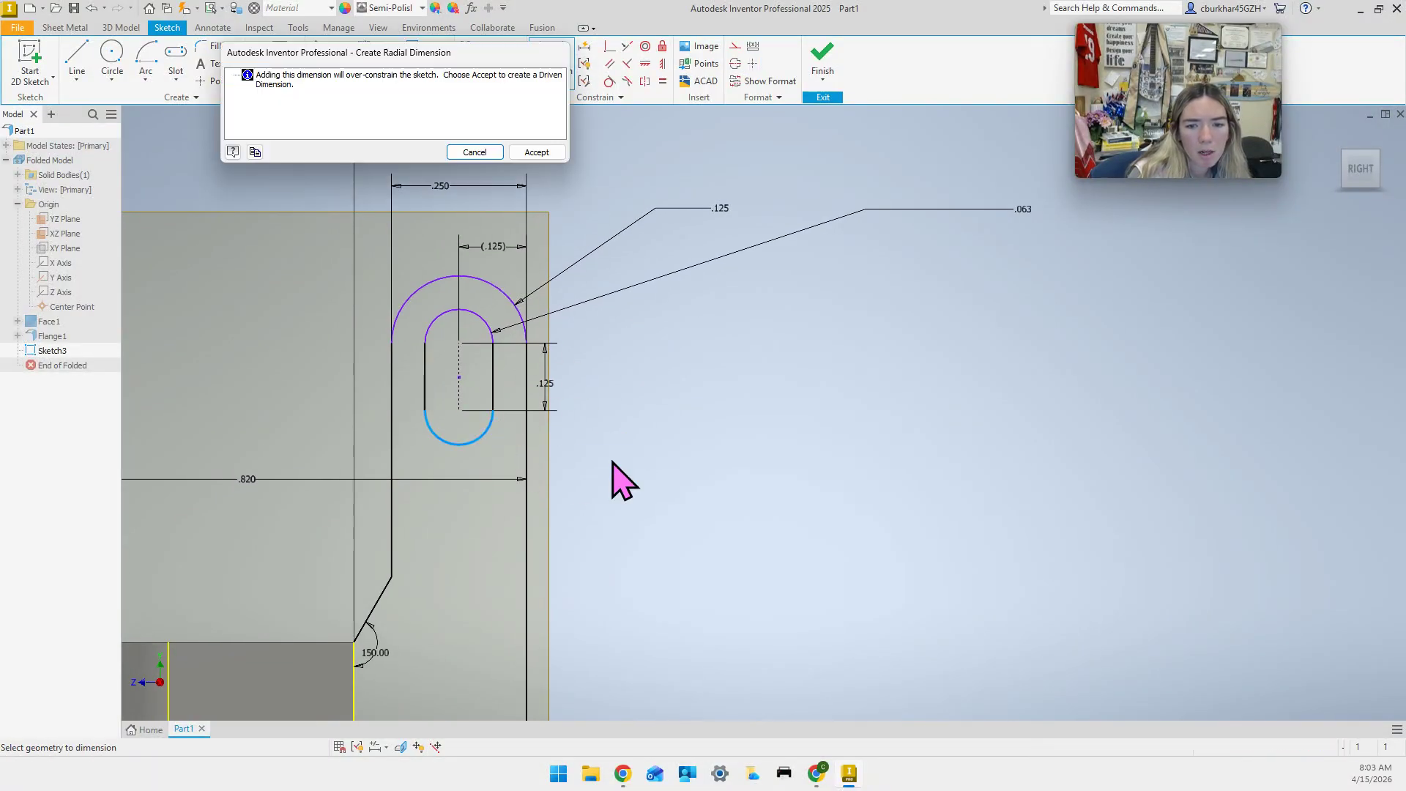
pyautogui.click(489, 152)
pyautogui.press('Escape')
pyautogui.scroll(3, 577, 464)
pyautogui.moveTo(577, 464); pyautogui.dragTo(600, 337, button='middle')
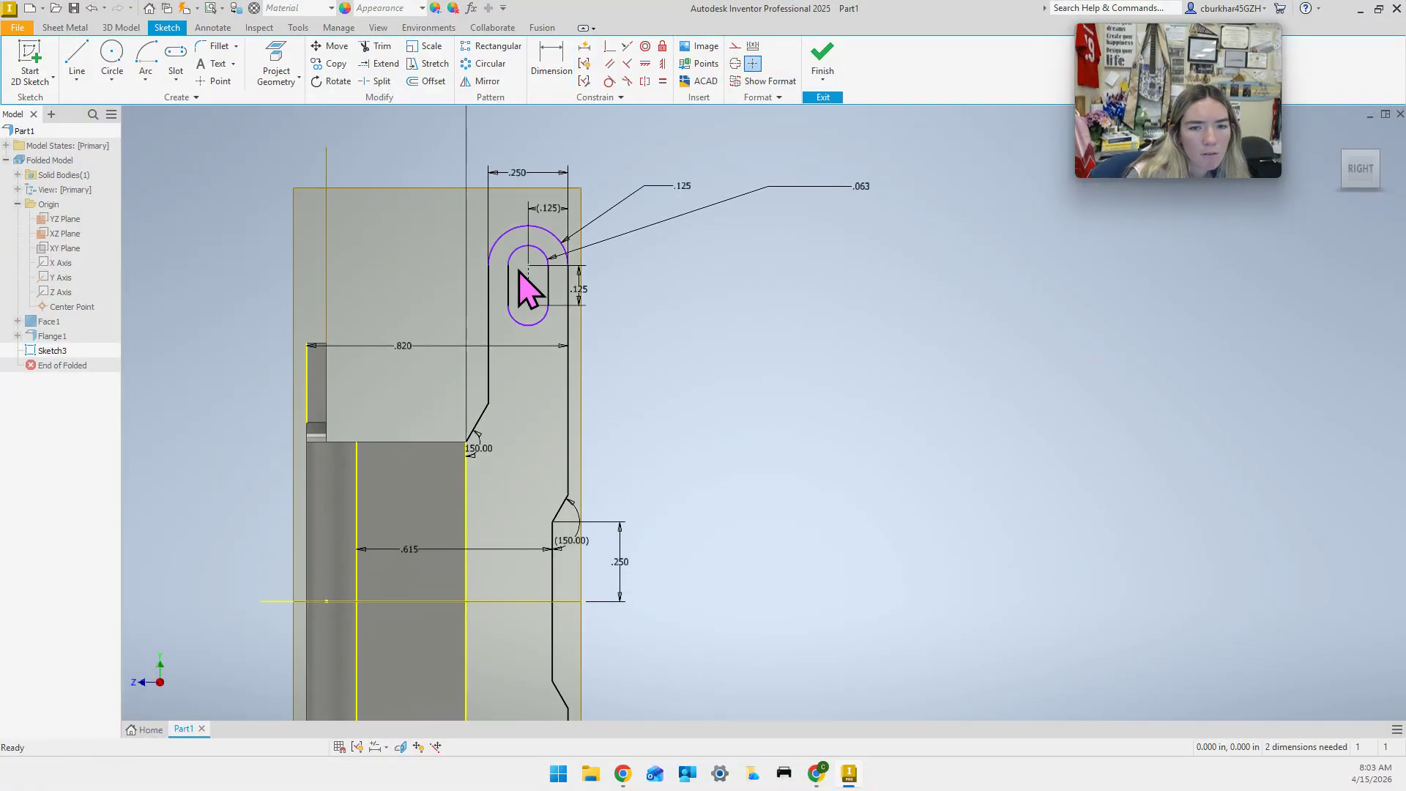
# Dimension the slot centre .554 above the horizontal edge, dismissing the failed value edit.
pyautogui.click(547, 68)
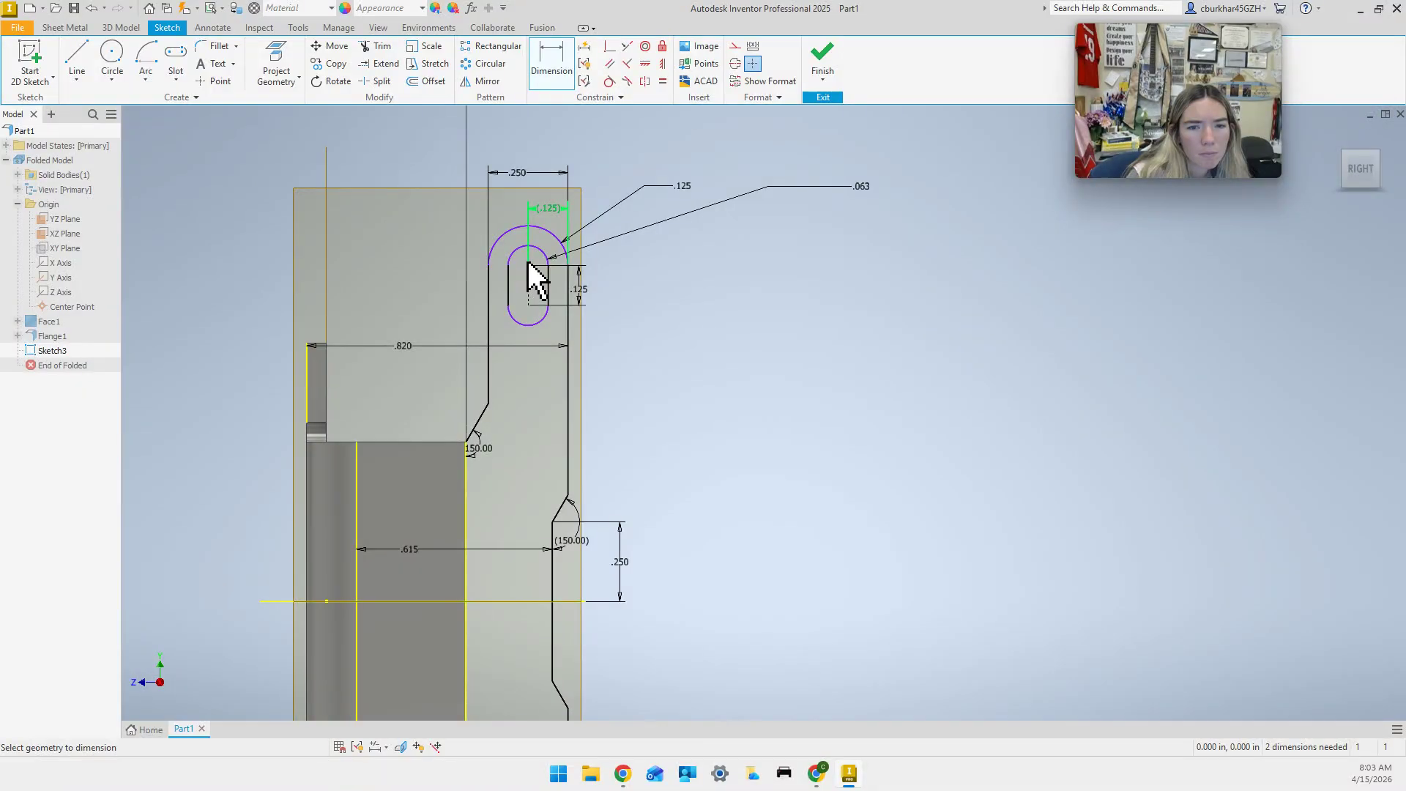
pyautogui.click(462, 443)
pyautogui.click(681, 380)
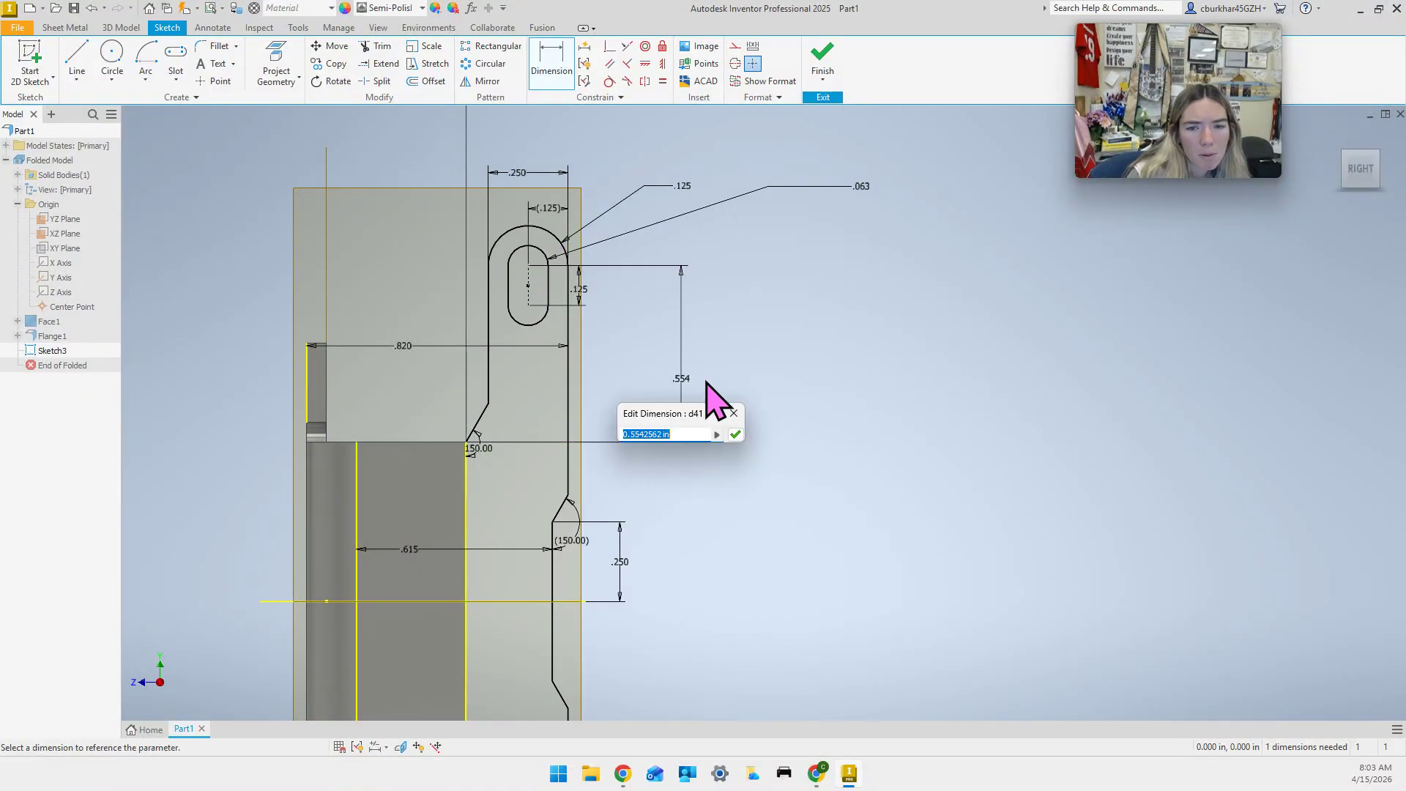
pyautogui.write('.4')
pyautogui.press('Return')
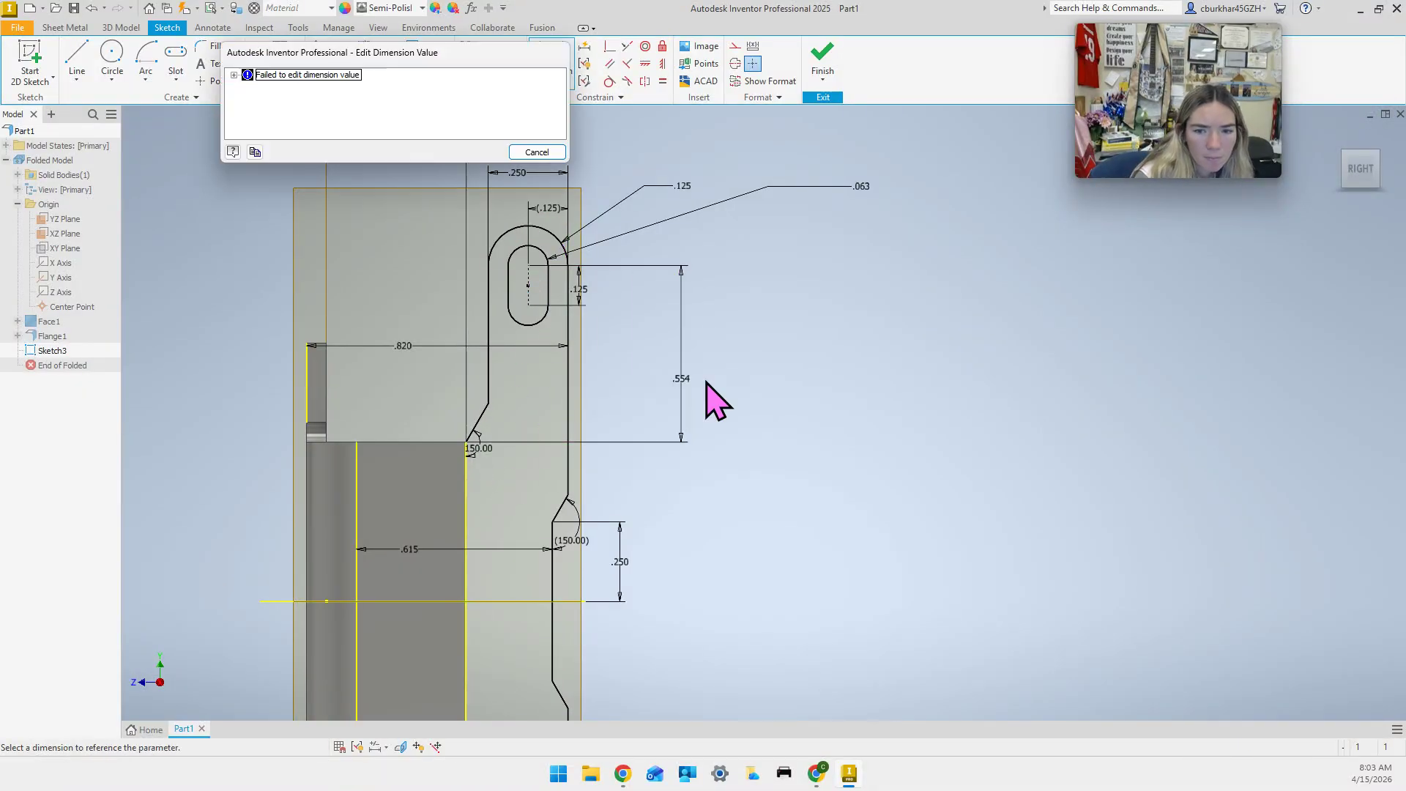
pyautogui.click(537, 153)
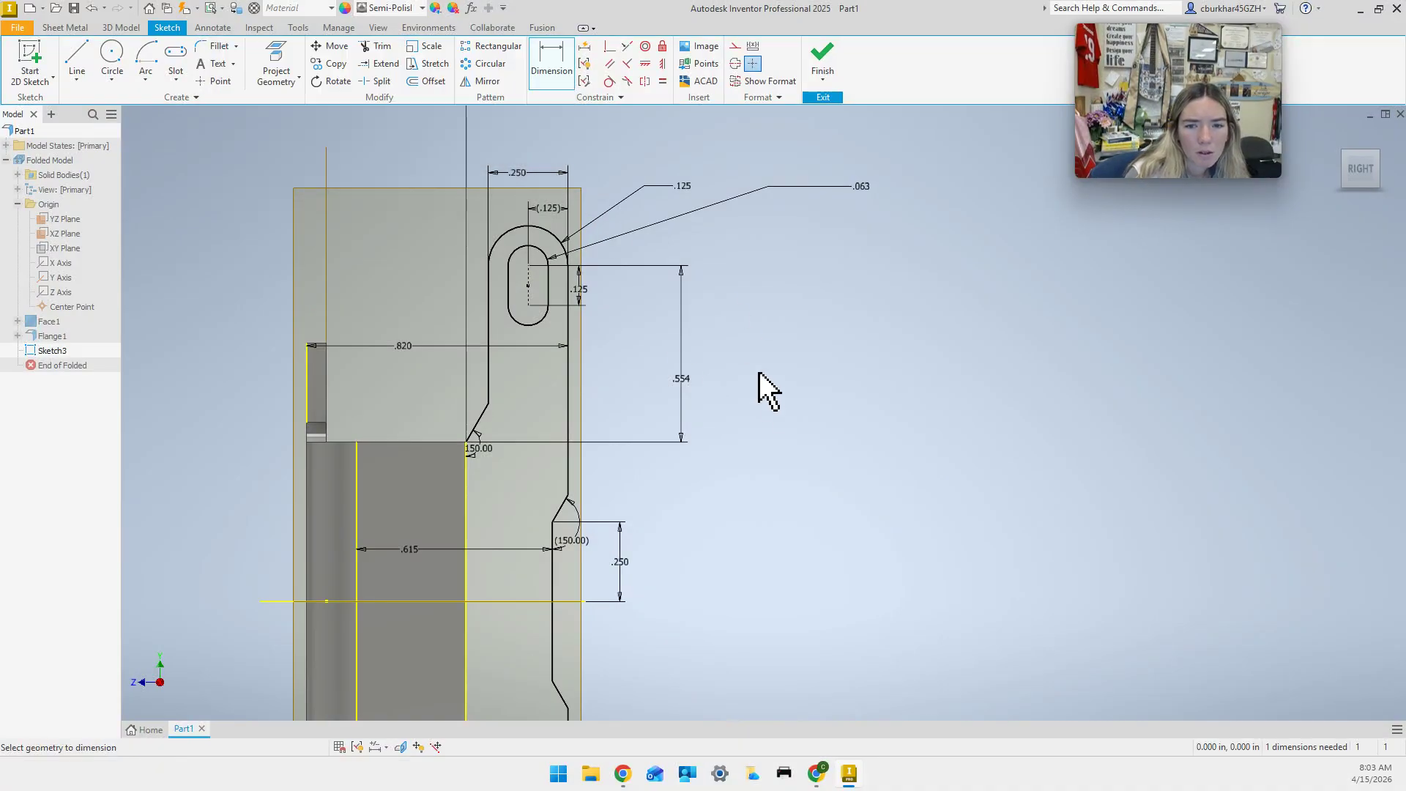
pyautogui.scroll(-5, 733, 419)
pyautogui.scroll(3, 732, 419)
pyautogui.moveTo(715, 511); pyautogui.dragTo(738, 275, button='middle')
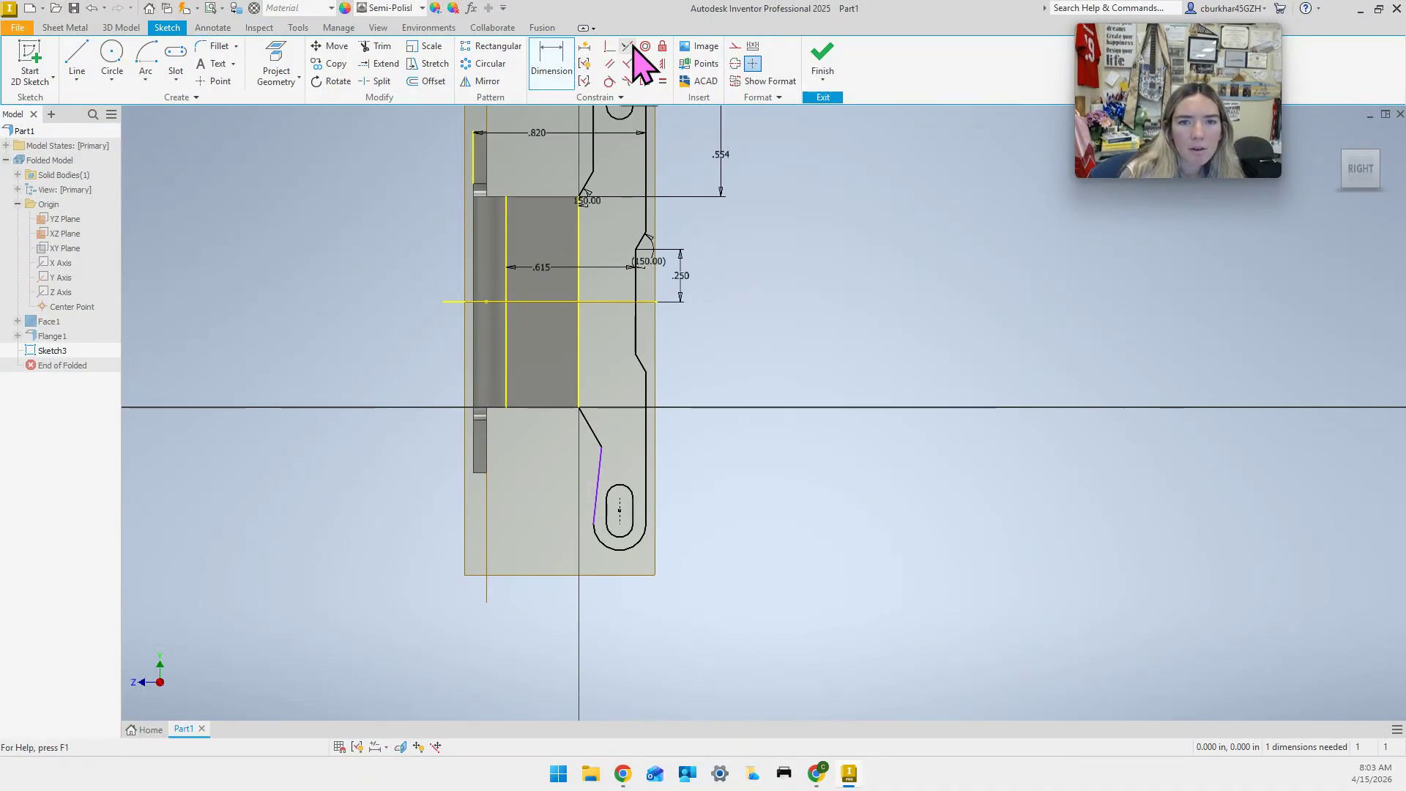
# Make the slanted line beside the lower slot vertical, cancelling the over-constraining second vertical.
pyautogui.click(662, 63)
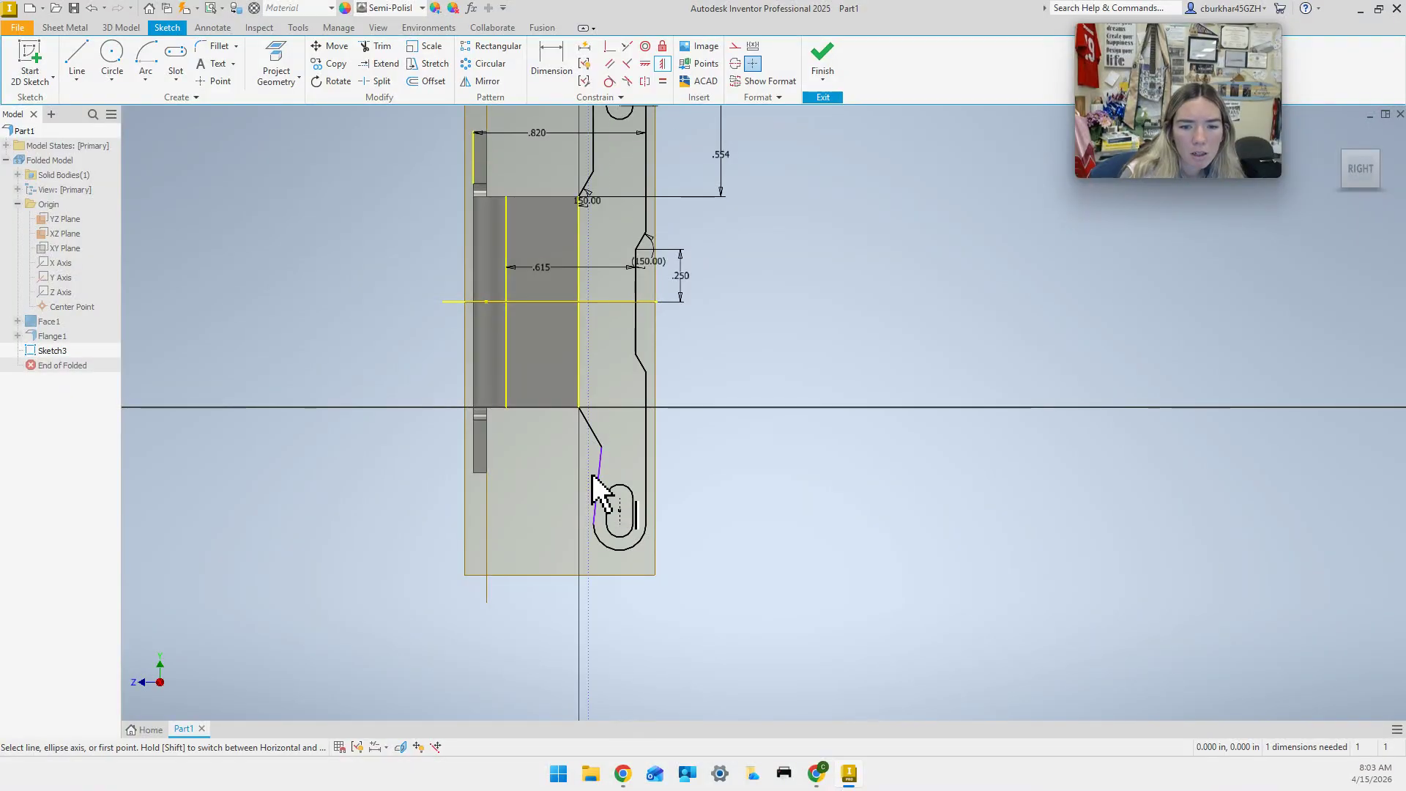
pyautogui.click(601, 505)
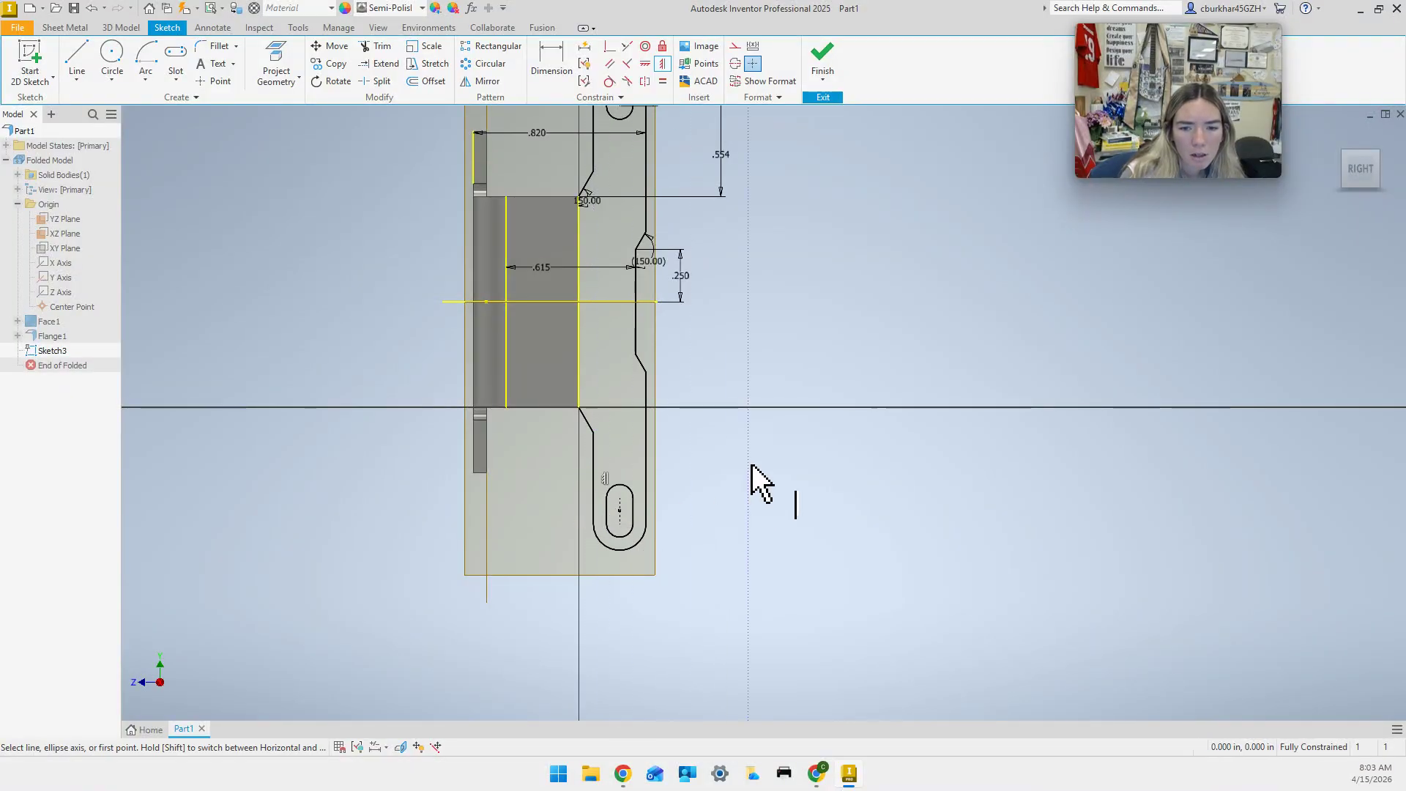
pyautogui.click(645, 487)
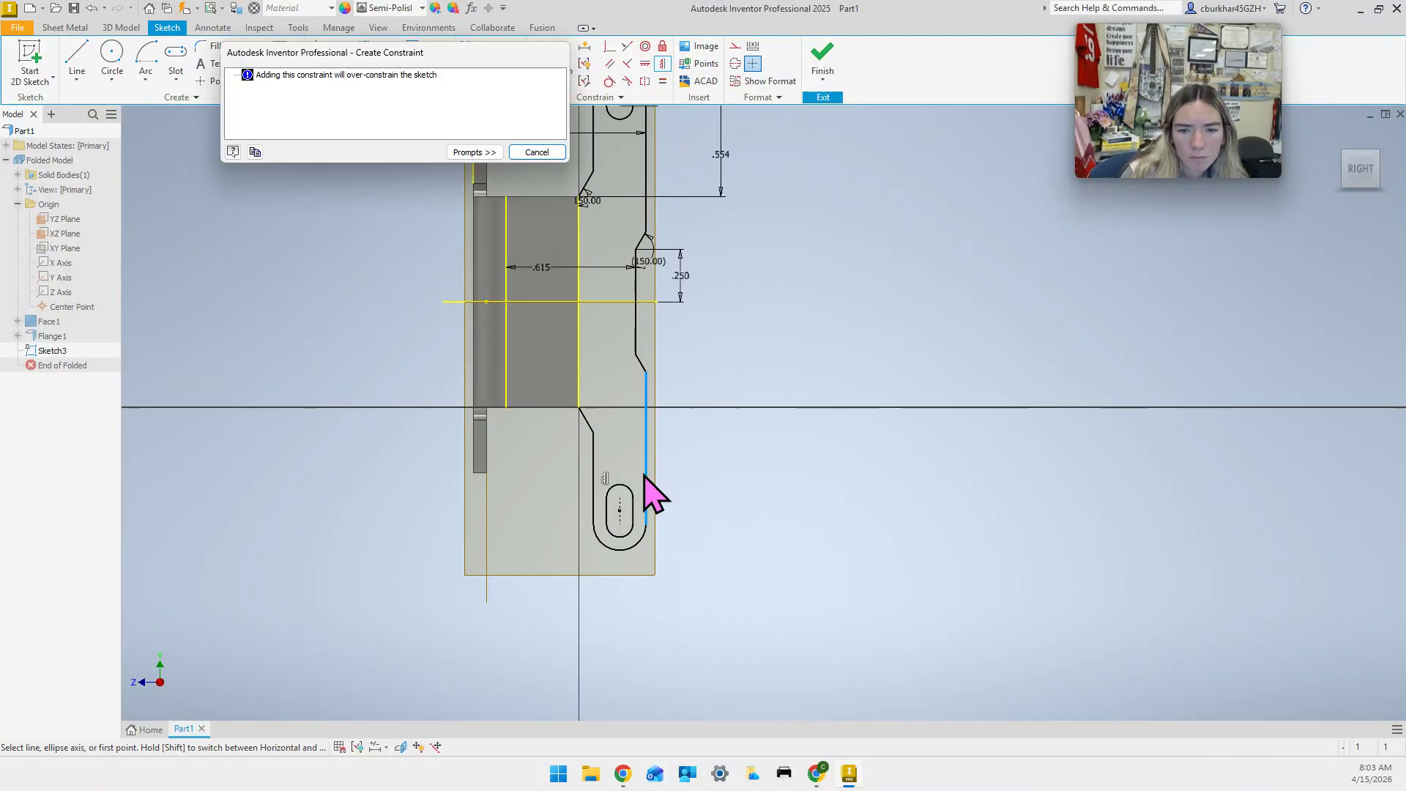
pyautogui.click(537, 152)
pyautogui.press('Escape')
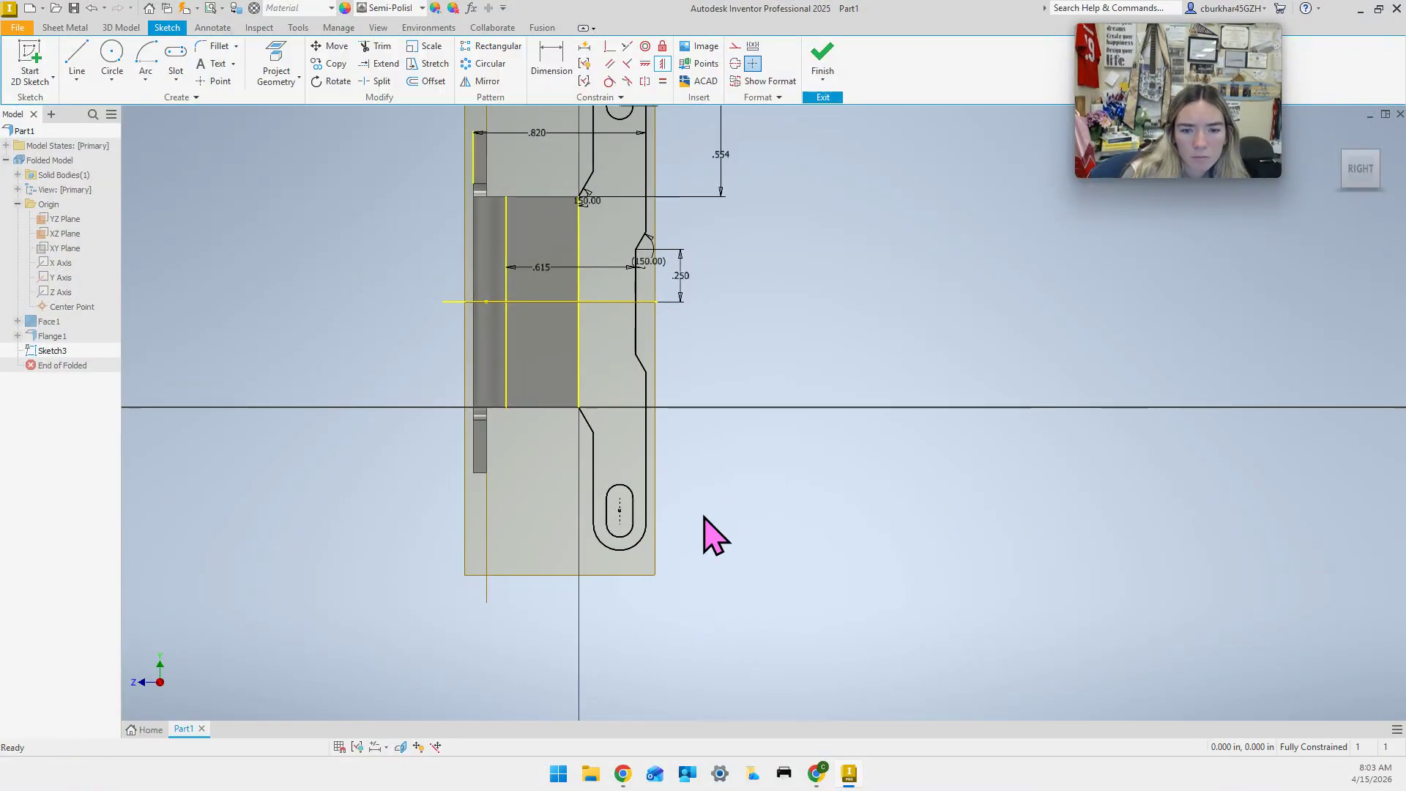
pyautogui.scroll(-3, 714, 530)
pyautogui.scroll(5, 692, 504)
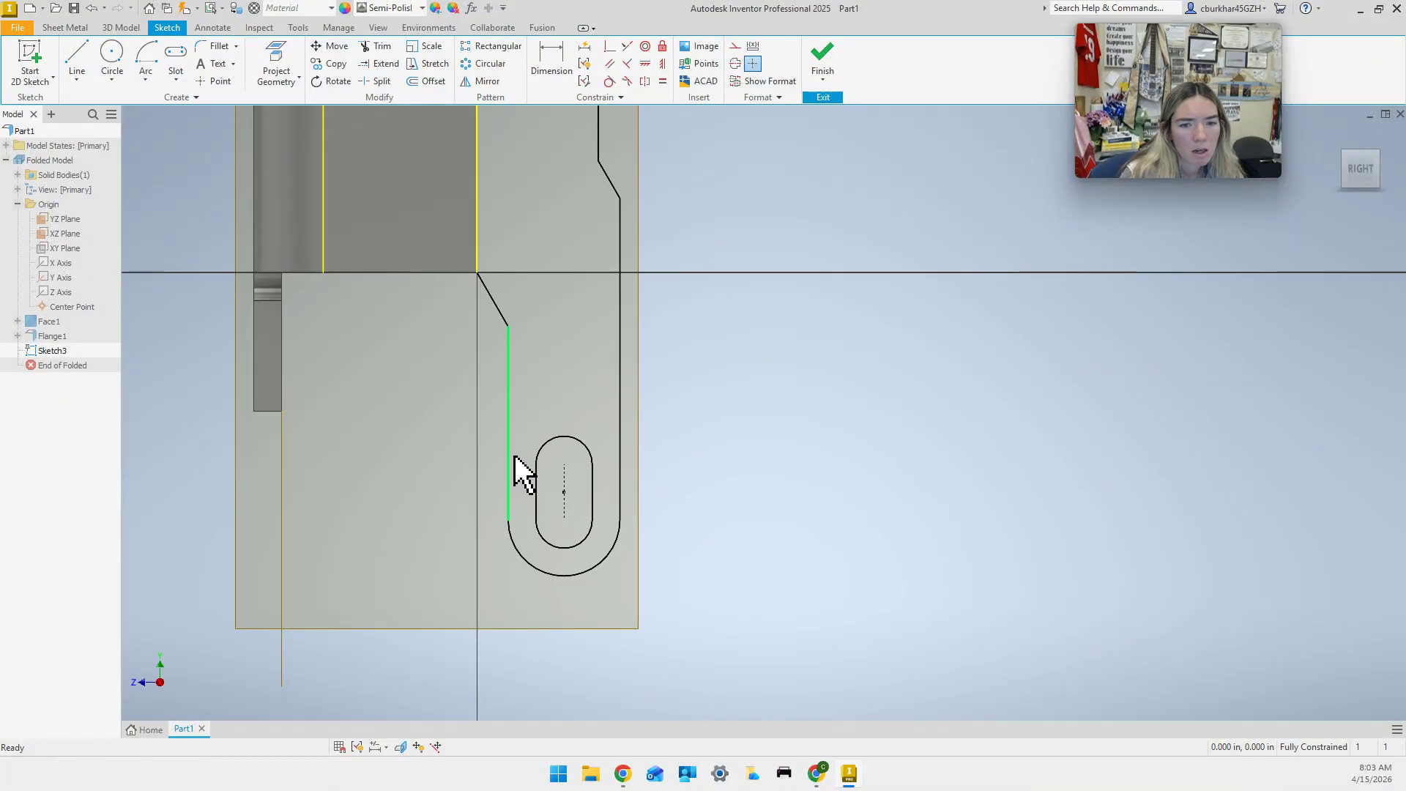
pyautogui.scroll(-5, 528, 439)
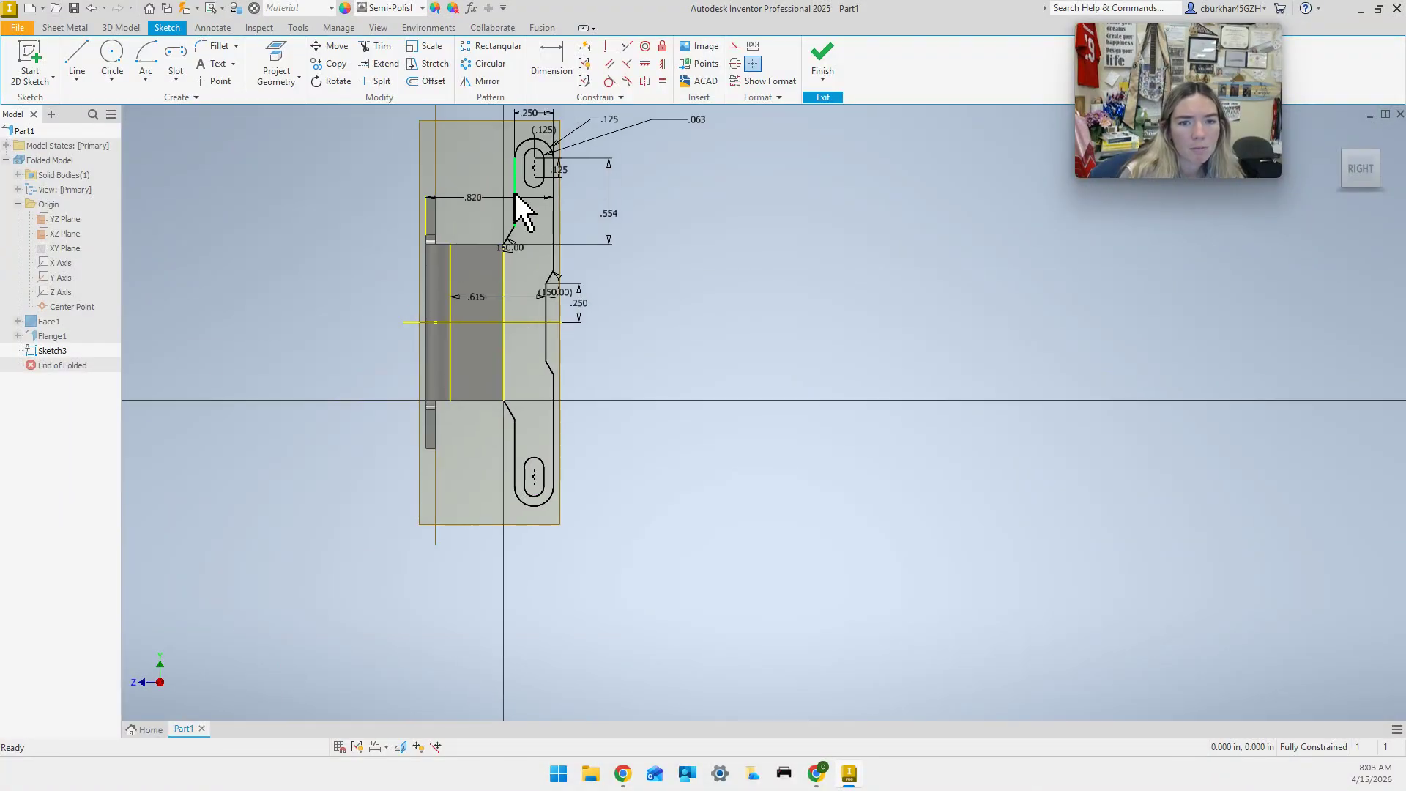
pyautogui.moveTo(674, 465); pyautogui.dragTo(669, 483, button='middle')
# Add two driven 150.00° angle dimensions at the lower tab's bends.
pyautogui.click(551, 59)
pyautogui.click(498, 409)
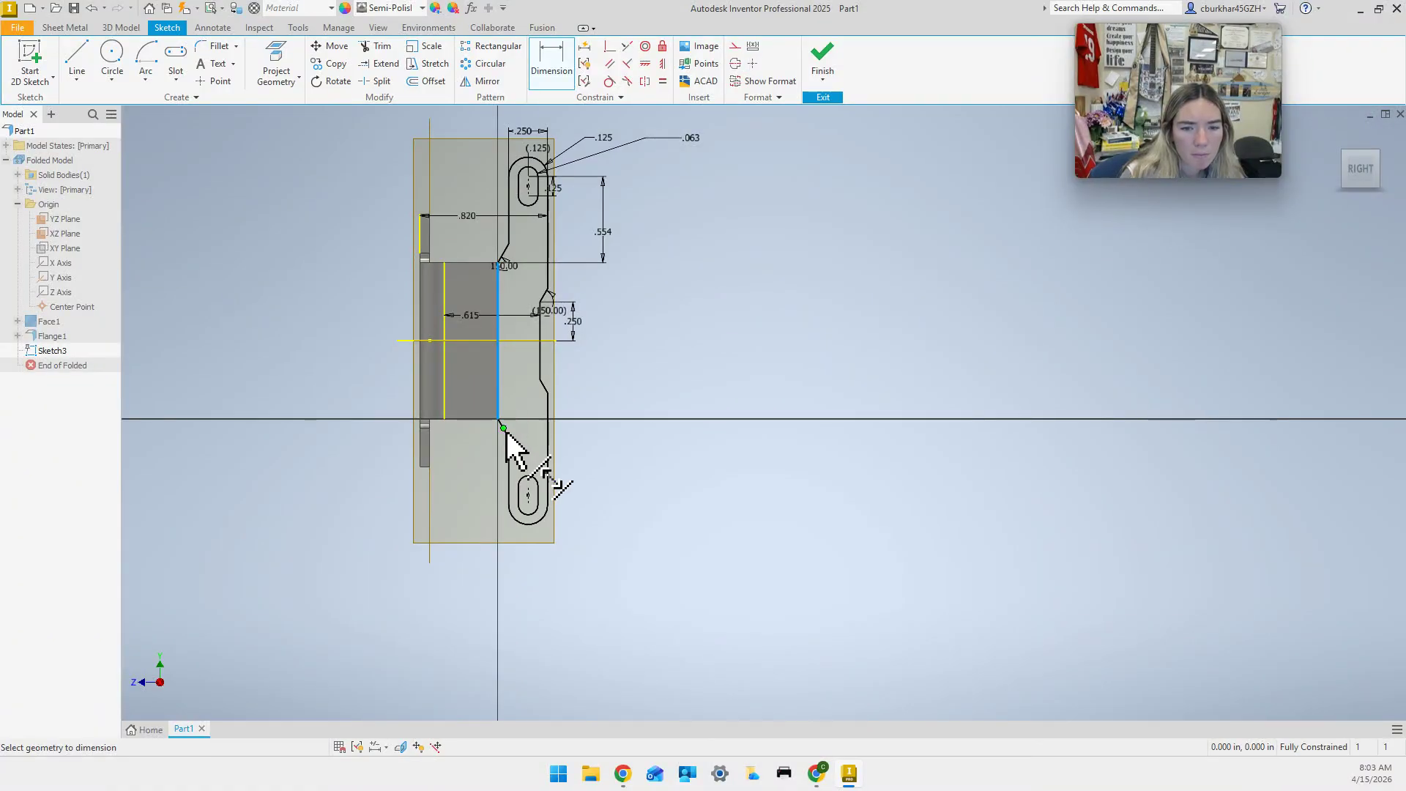
pyautogui.click(508, 439)
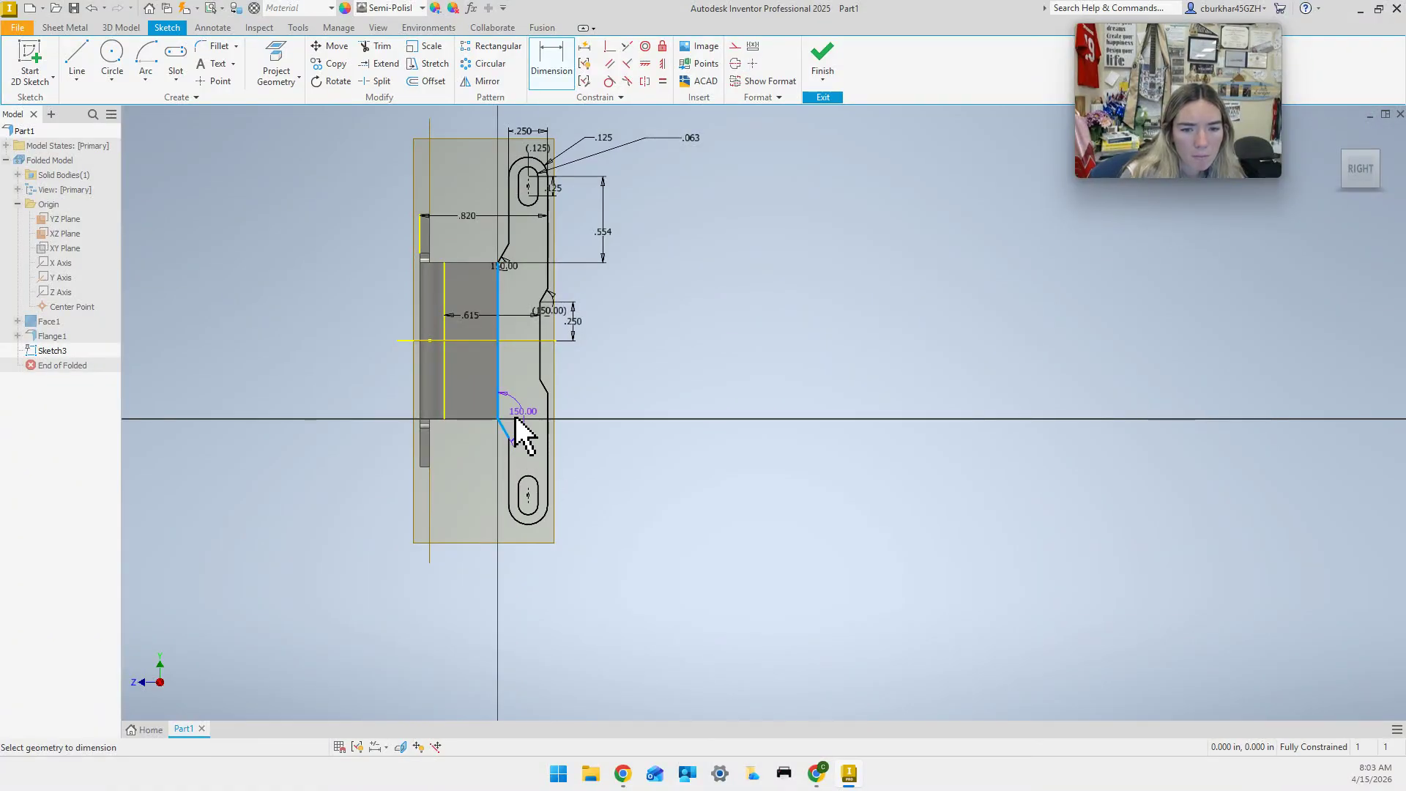
pyautogui.click(577, 426)
pyautogui.click(537, 151)
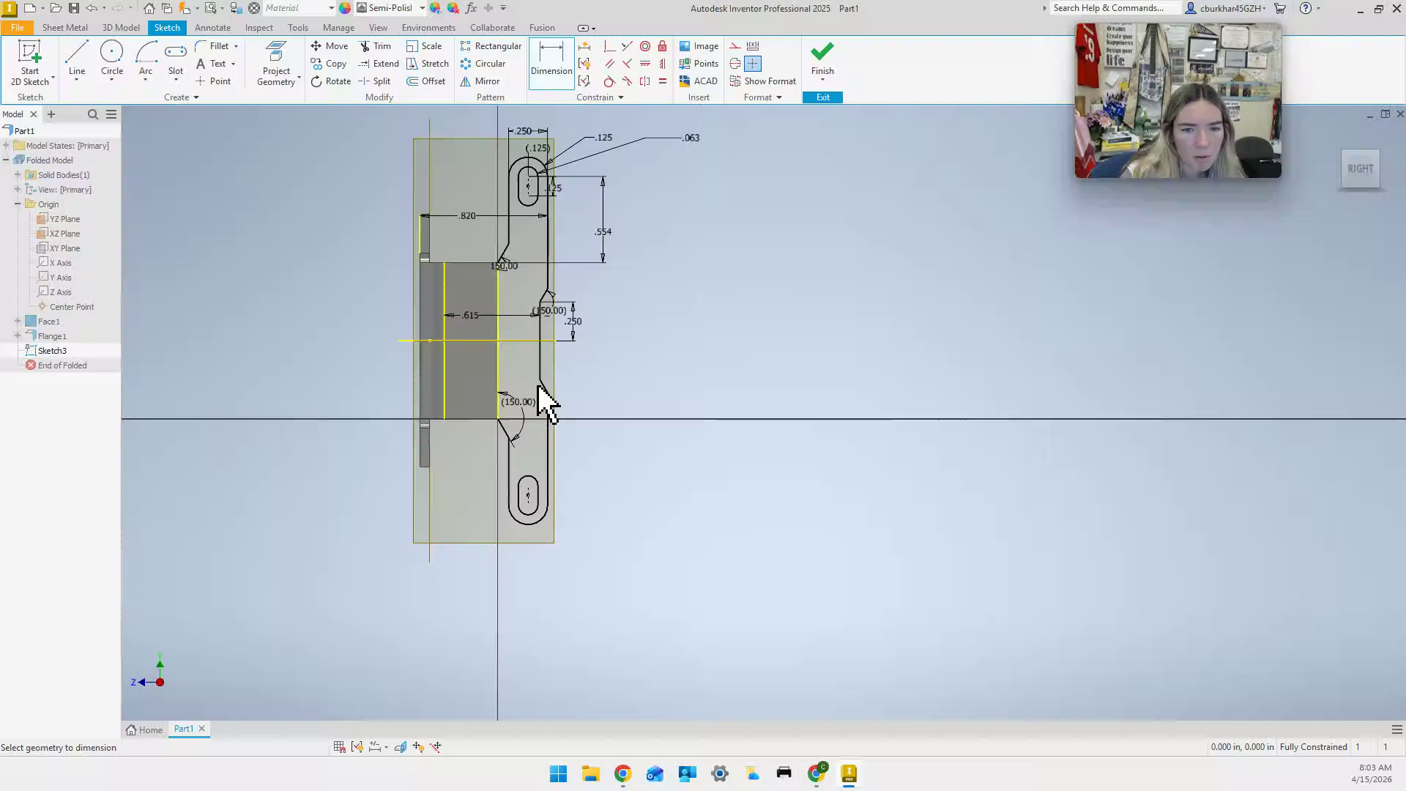
pyautogui.scroll(3, 546, 391)
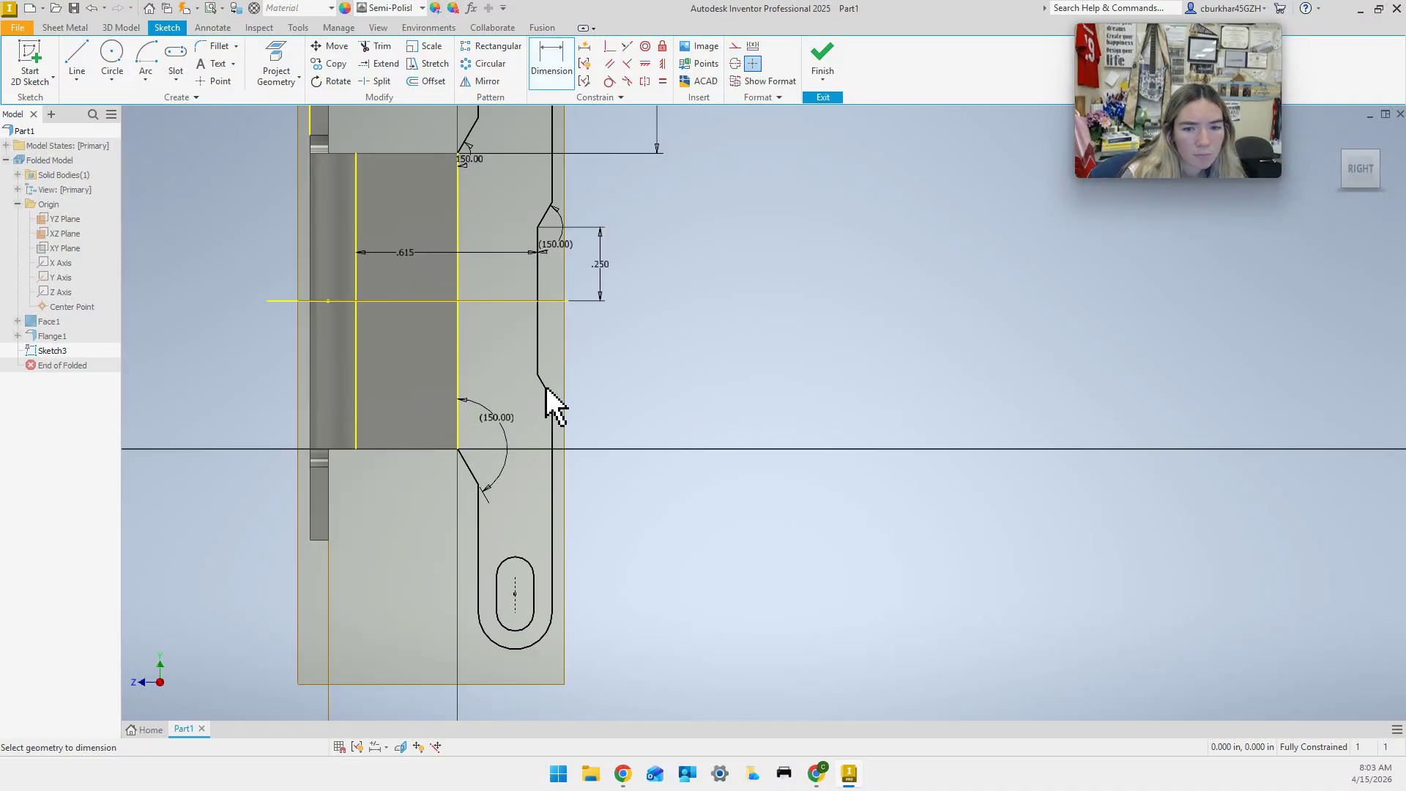
pyautogui.click(548, 391)
pyautogui.click(540, 361)
pyautogui.click(578, 374)
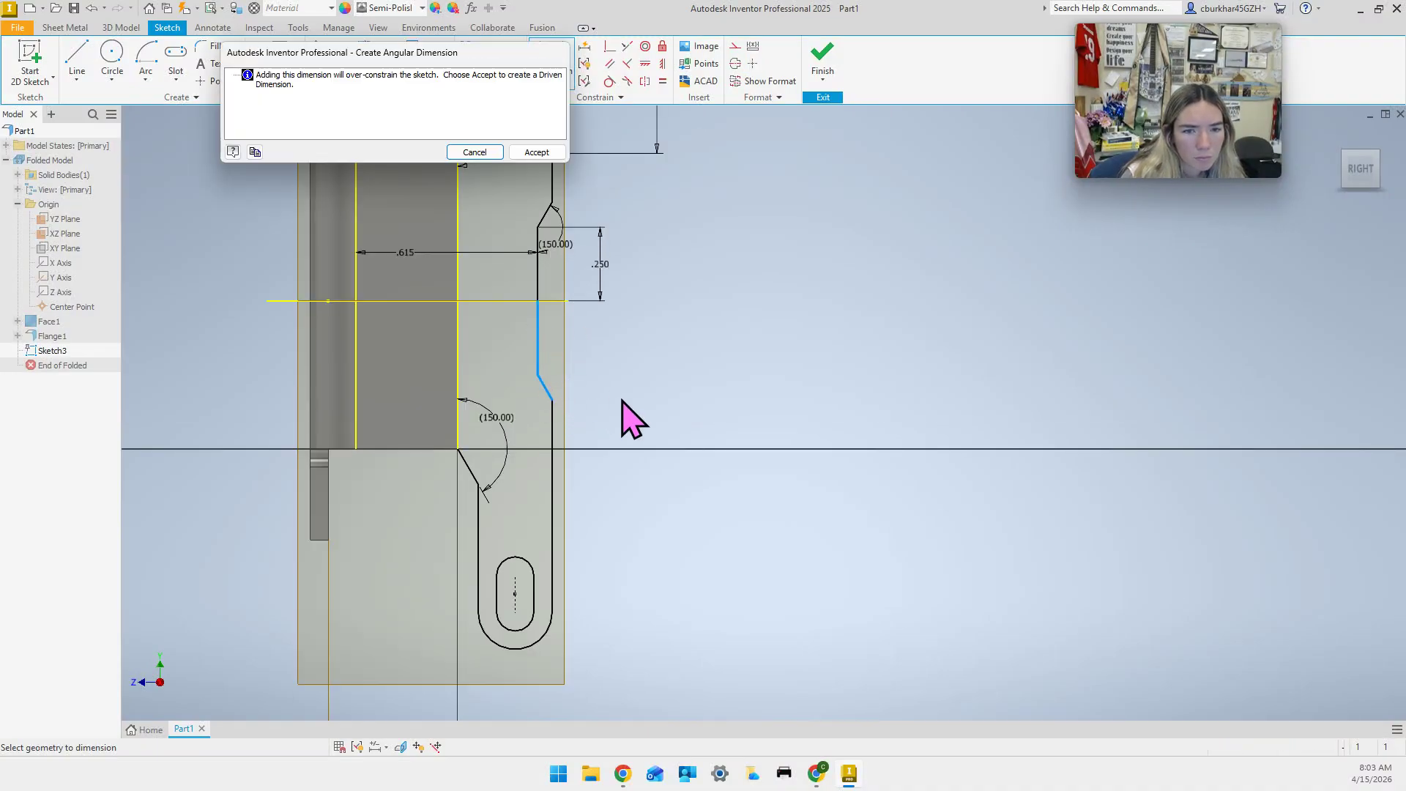
pyautogui.click(521, 151)
# Add a driven .063 radius to the lower slot's end arc, then delete it.
pyautogui.moveTo(618, 539); pyautogui.dragTo(624, 458, button='middle')
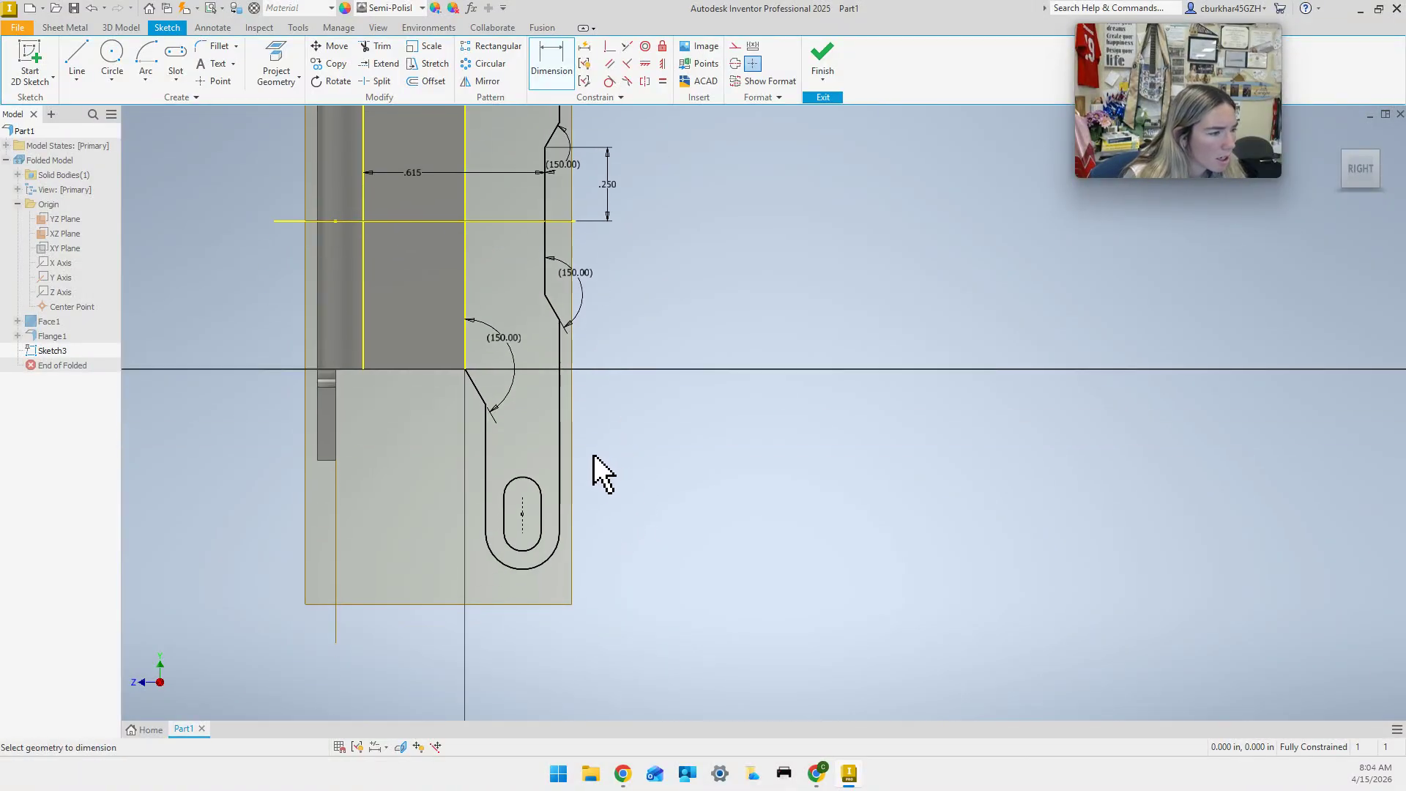
pyautogui.click(512, 555)
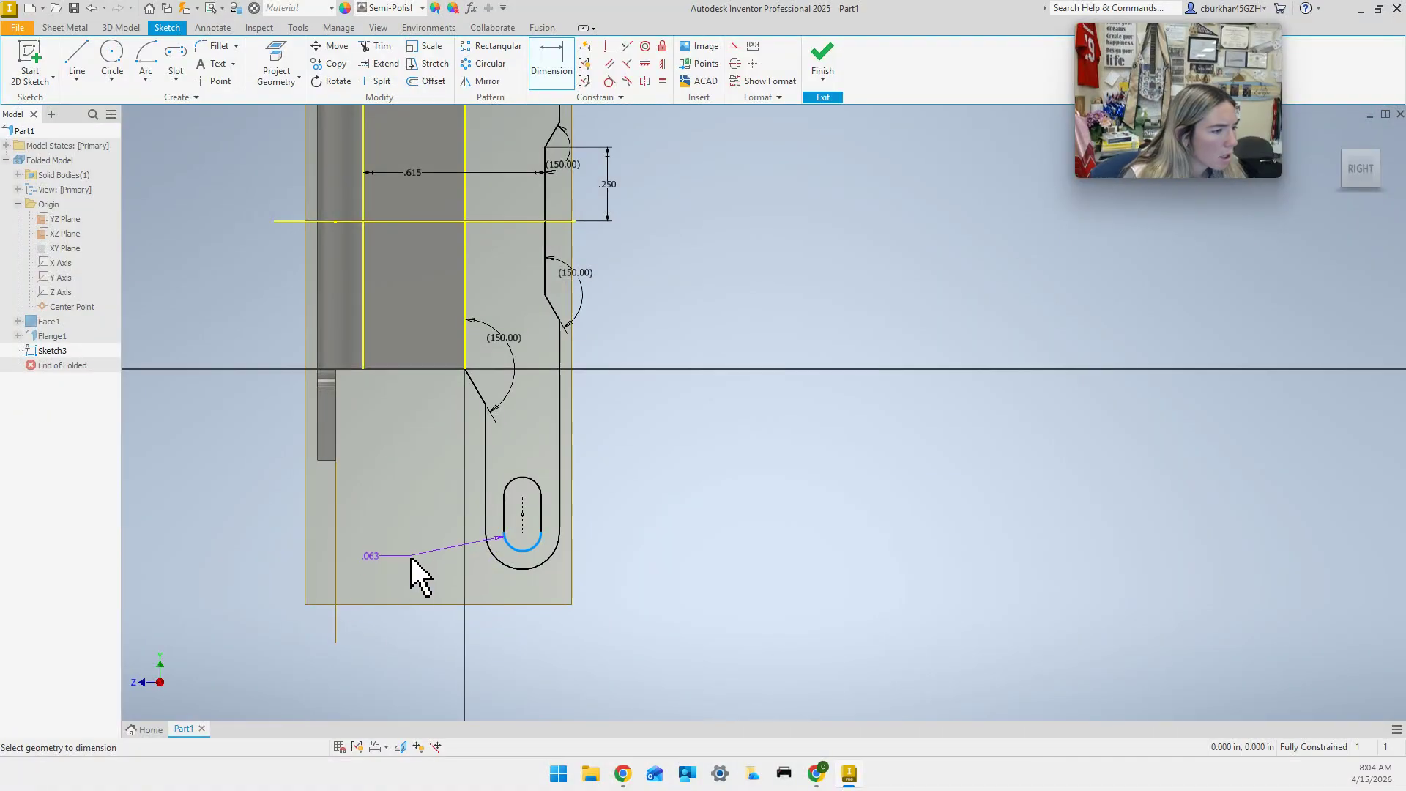
pyautogui.click(409, 565)
pyautogui.click(537, 153)
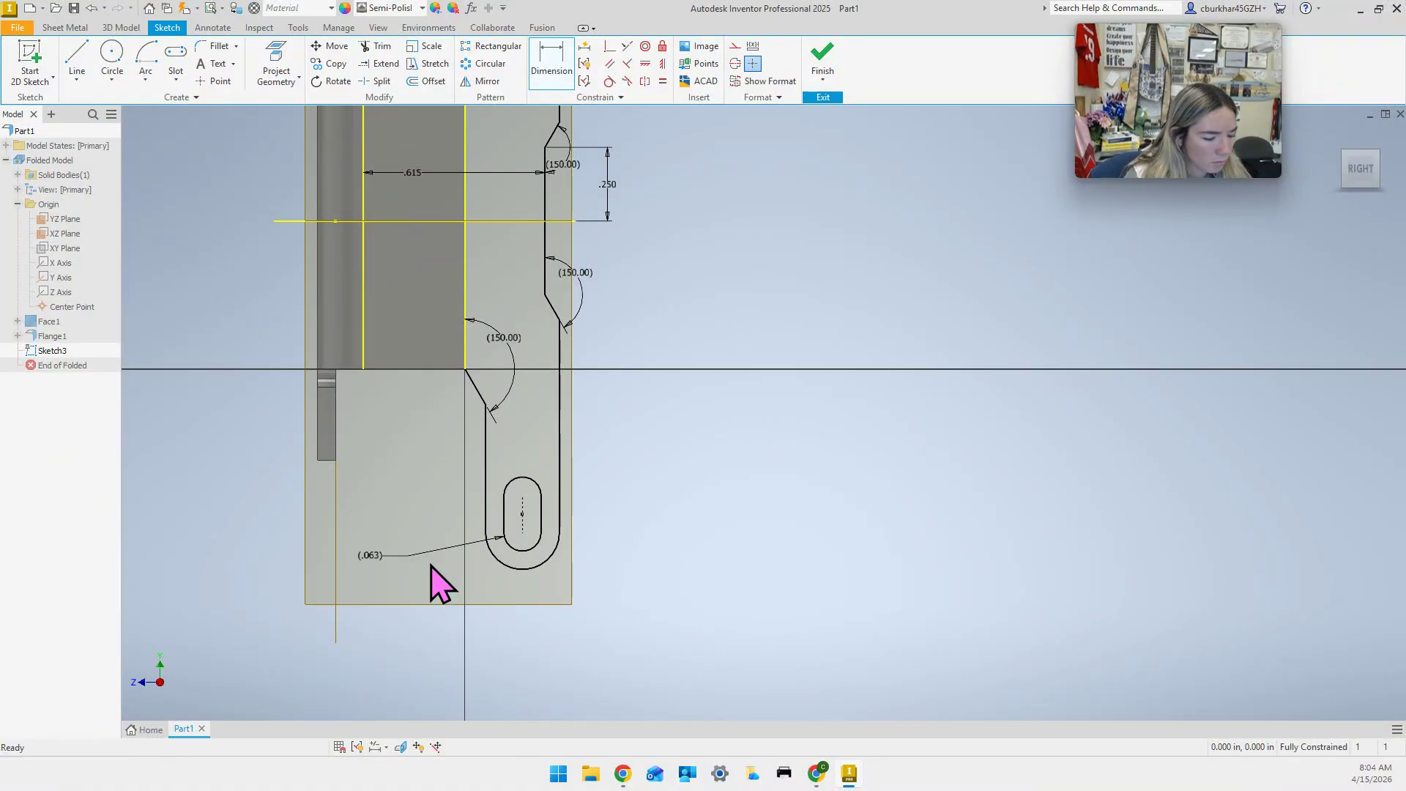
pyautogui.click(410, 558)
pyautogui.press('Delete')
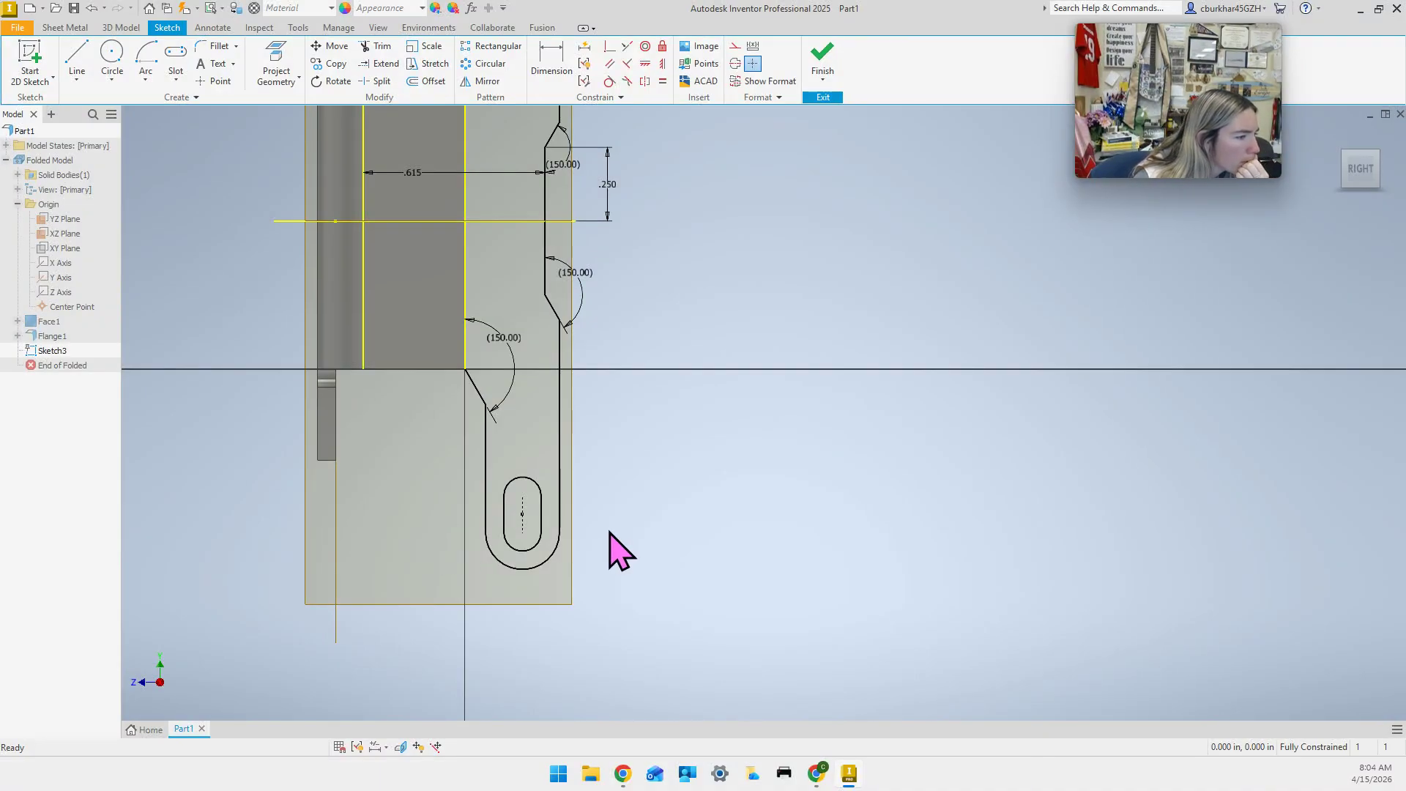
pyautogui.click(551, 57)
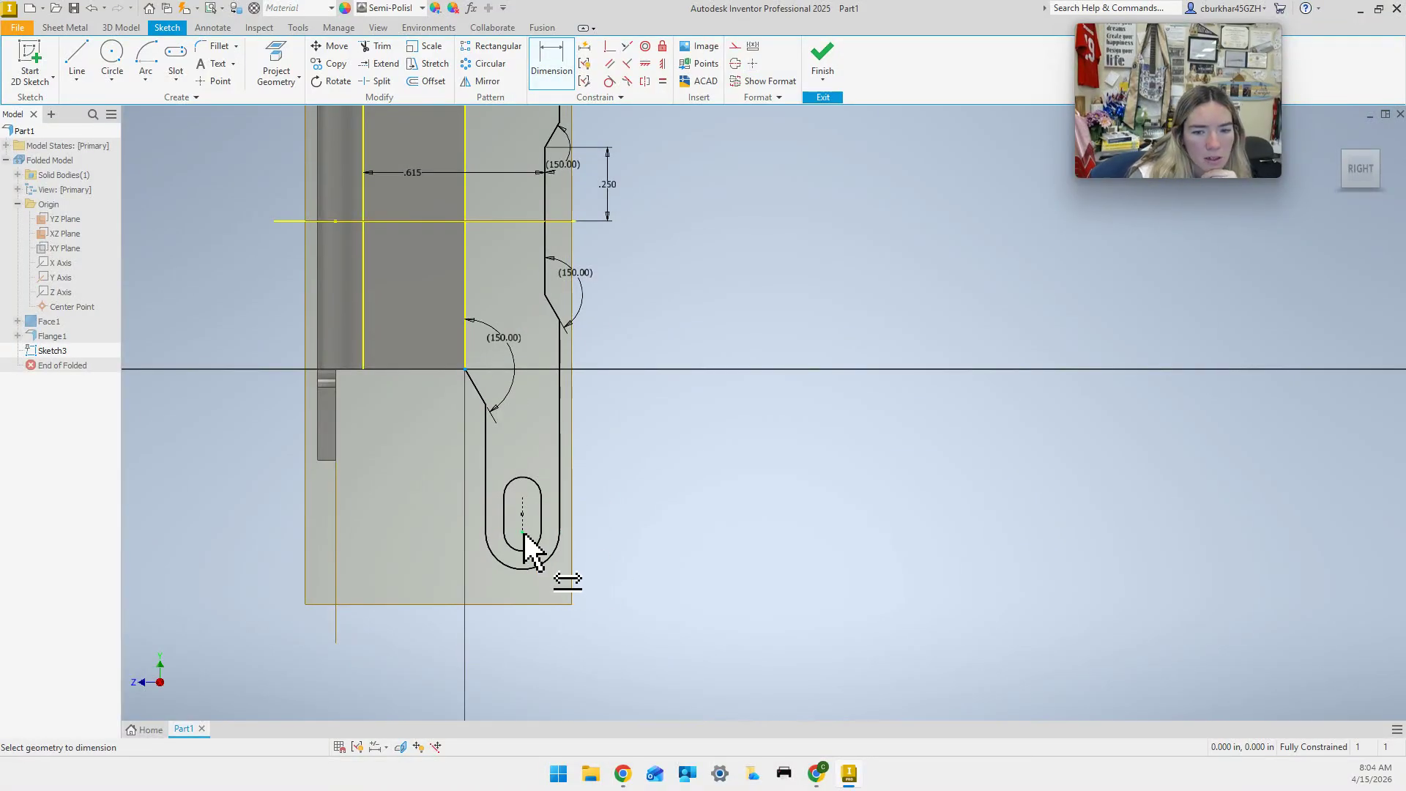
# Add a driven .554 locating dimension and a driven .126 diameter to the lower slot.
pyautogui.click(571, 520)
pyautogui.click(612, 486)
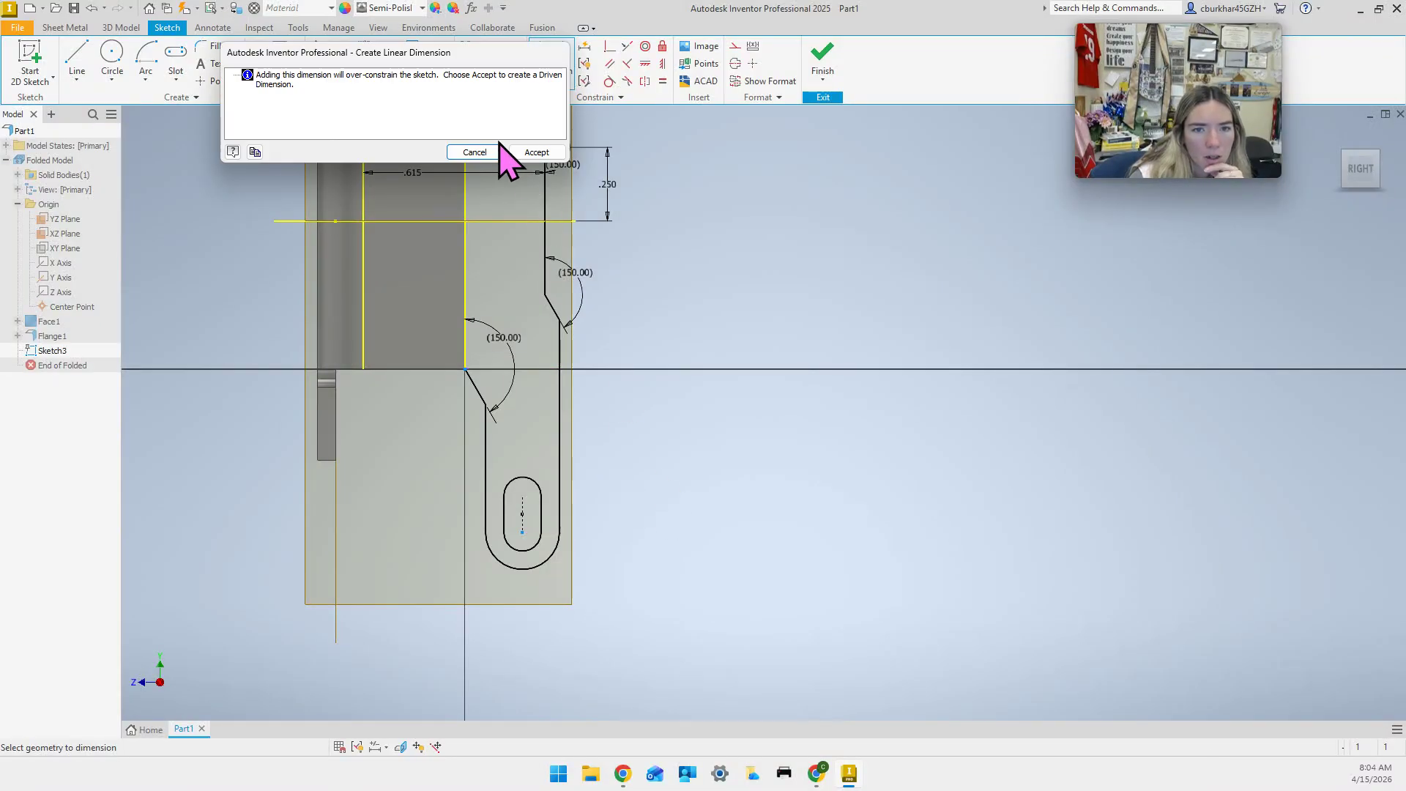
pyautogui.click(534, 152)
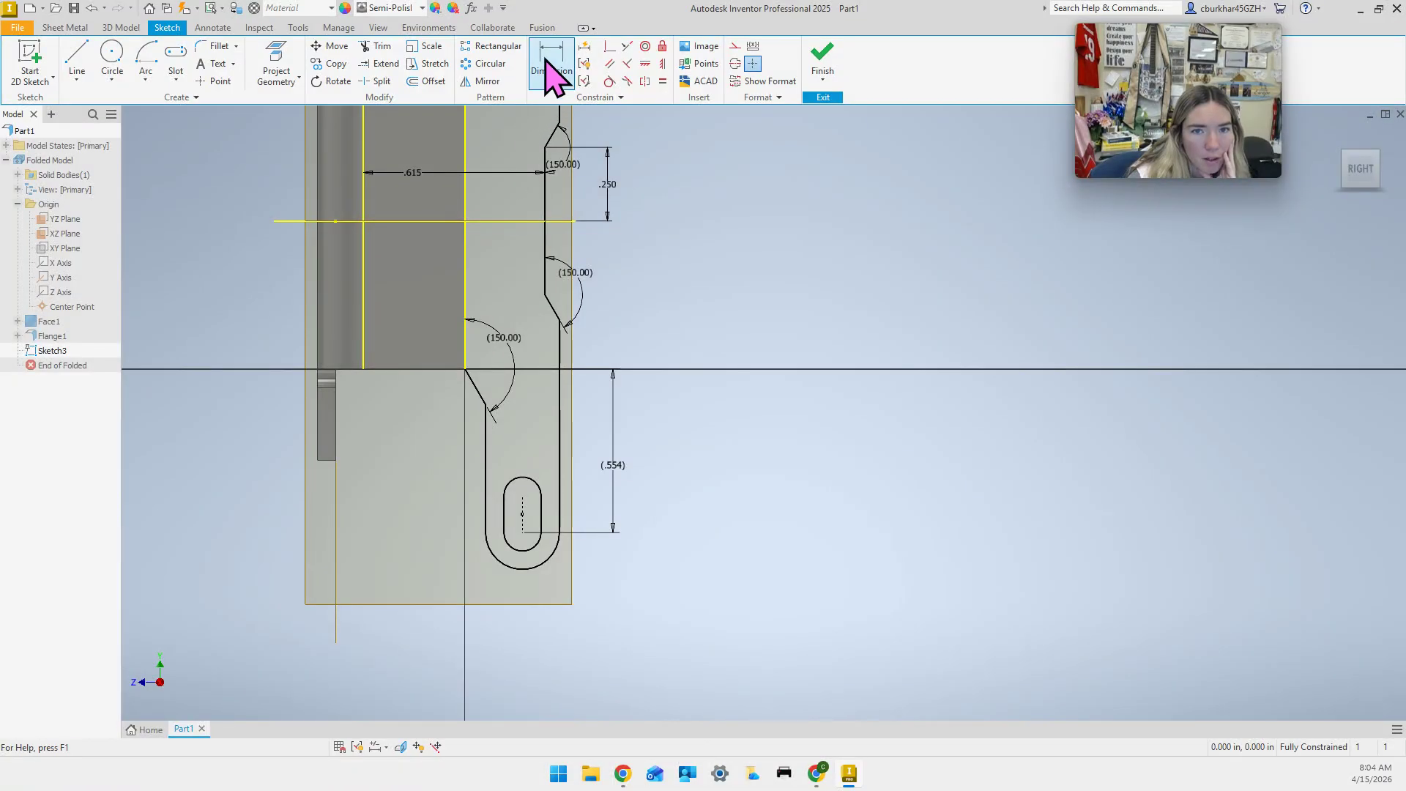
pyautogui.click(537, 546)
pyautogui.rightClick(538, 551)
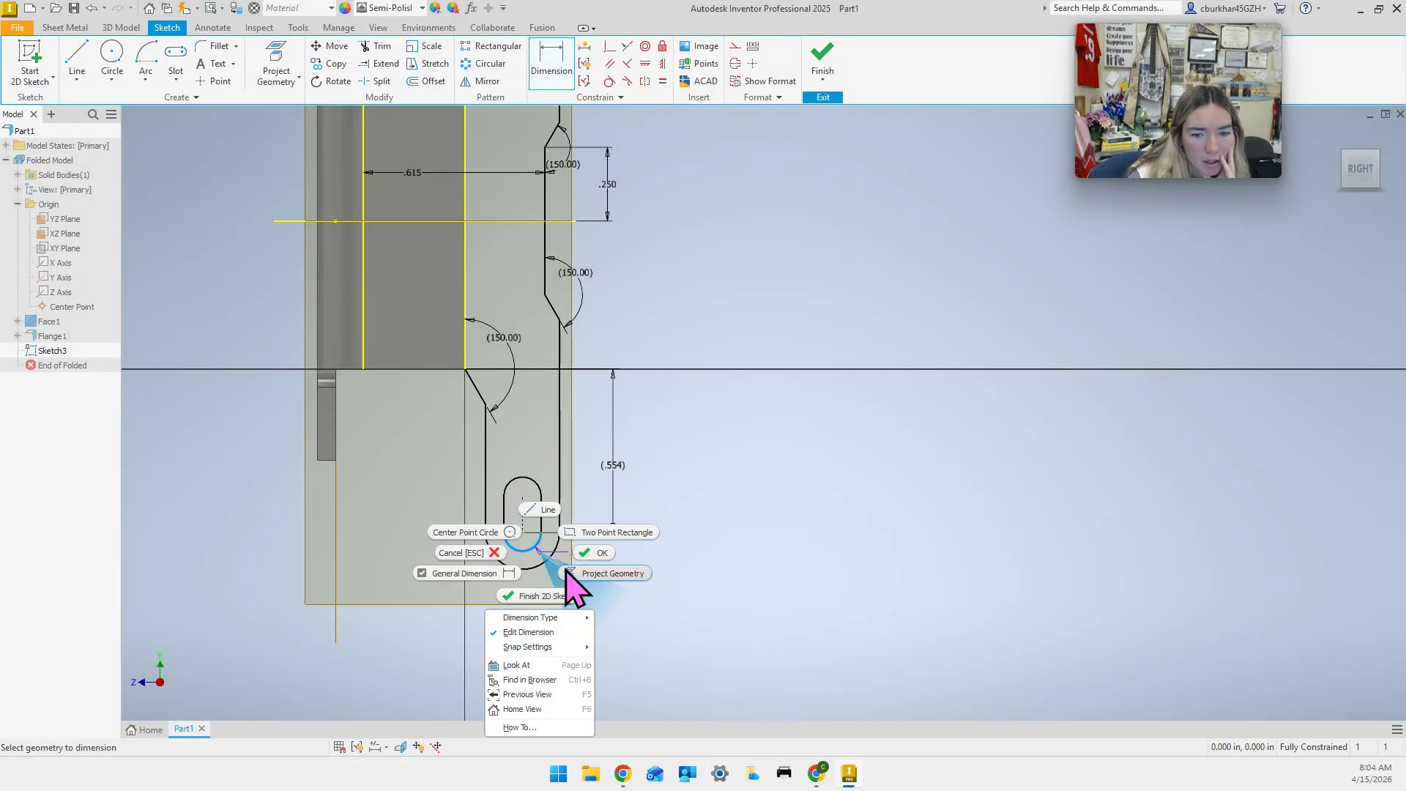
pyautogui.moveTo(571, 620)
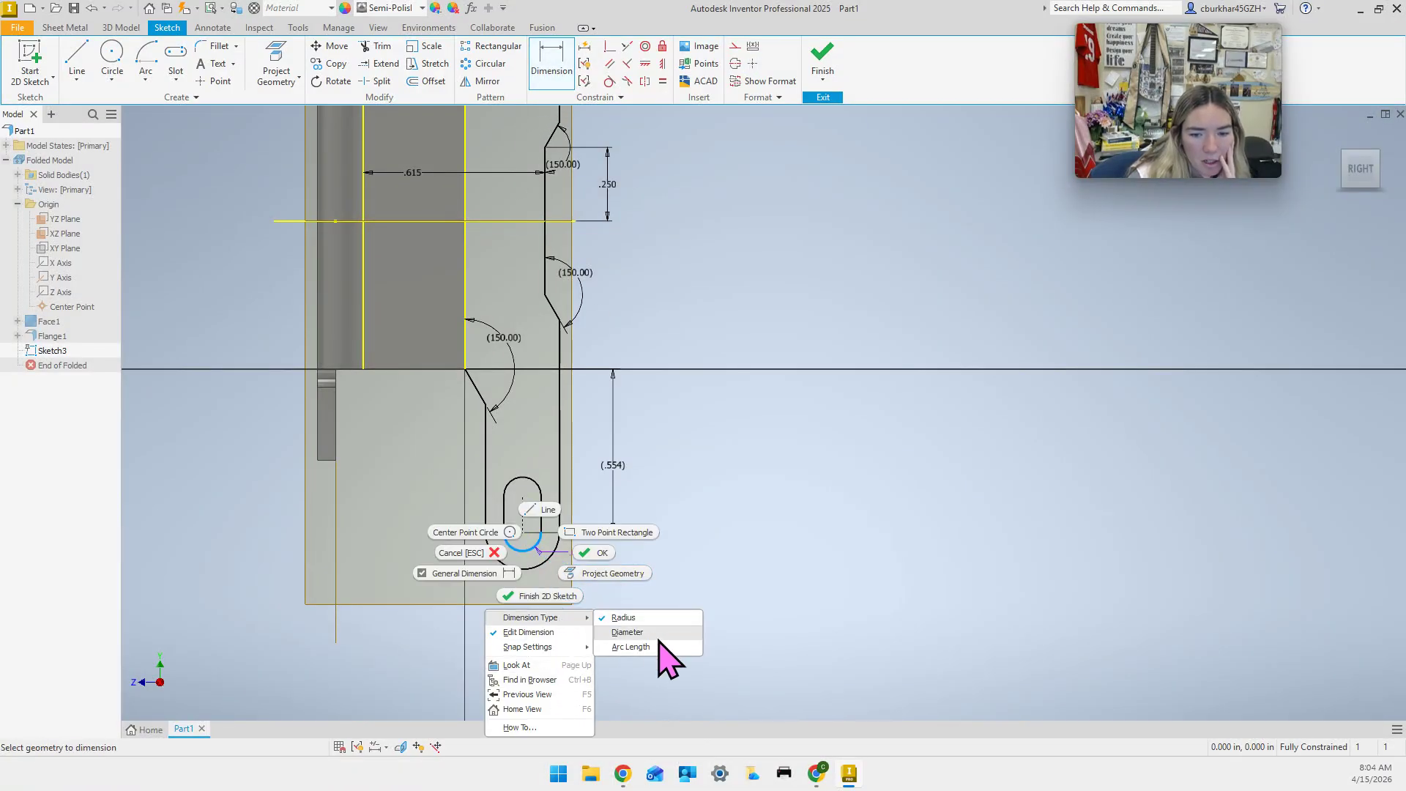
pyautogui.click(657, 634)
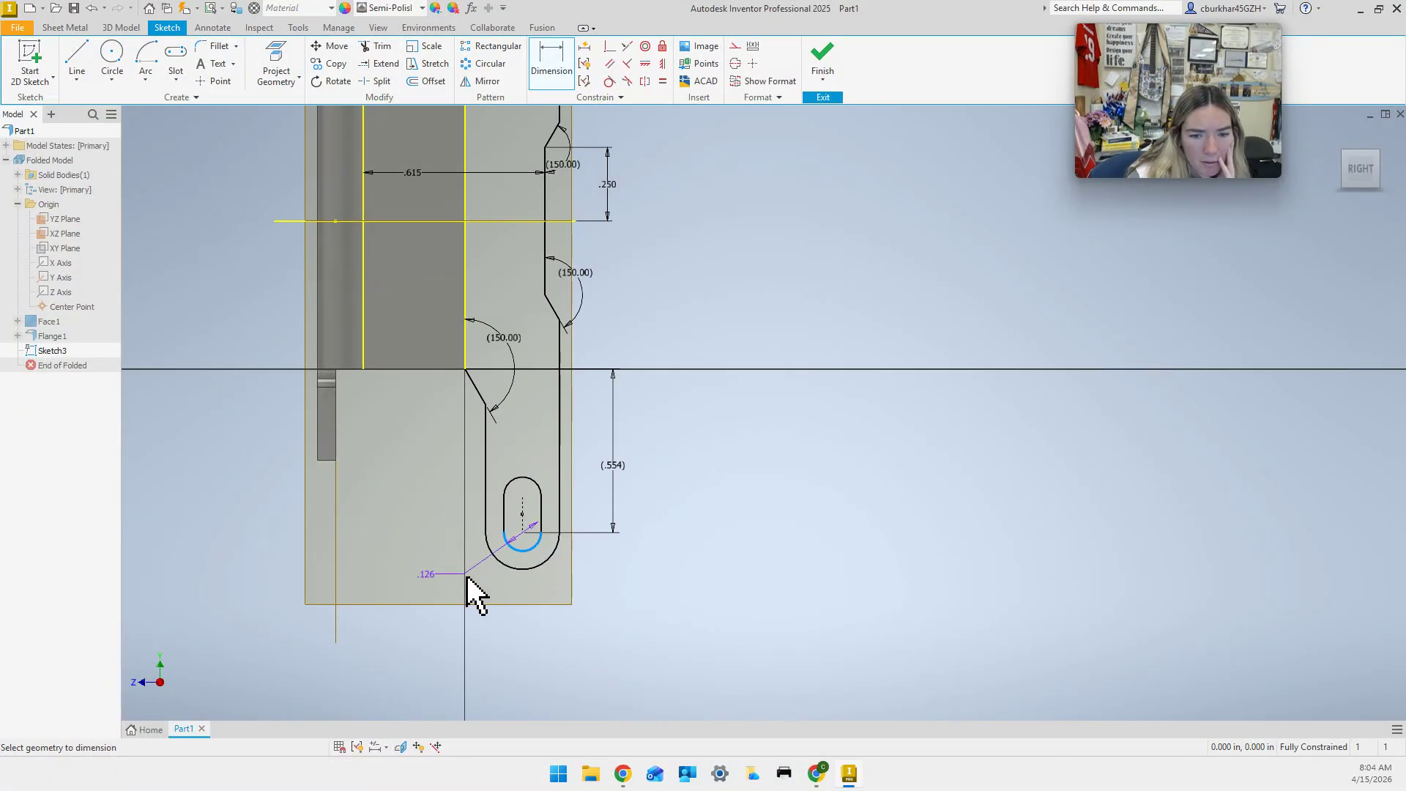
pyautogui.click(529, 599)
pyautogui.click(535, 151)
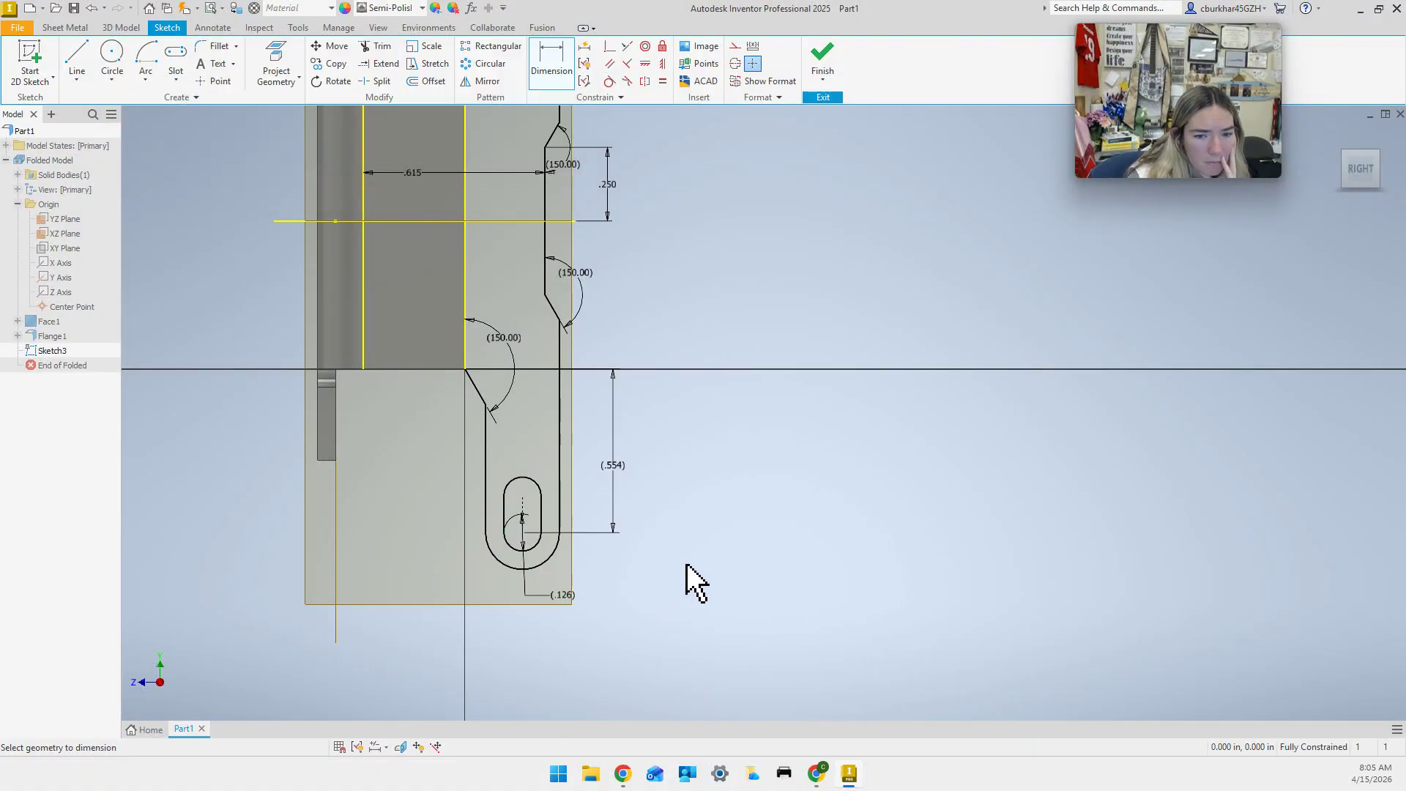
# Add a driven .125 dimension between the slot centres.
pyautogui.scroll(3, 675, 561)
pyautogui.moveTo(674, 568); pyautogui.dragTo(665, 607, button='middle')
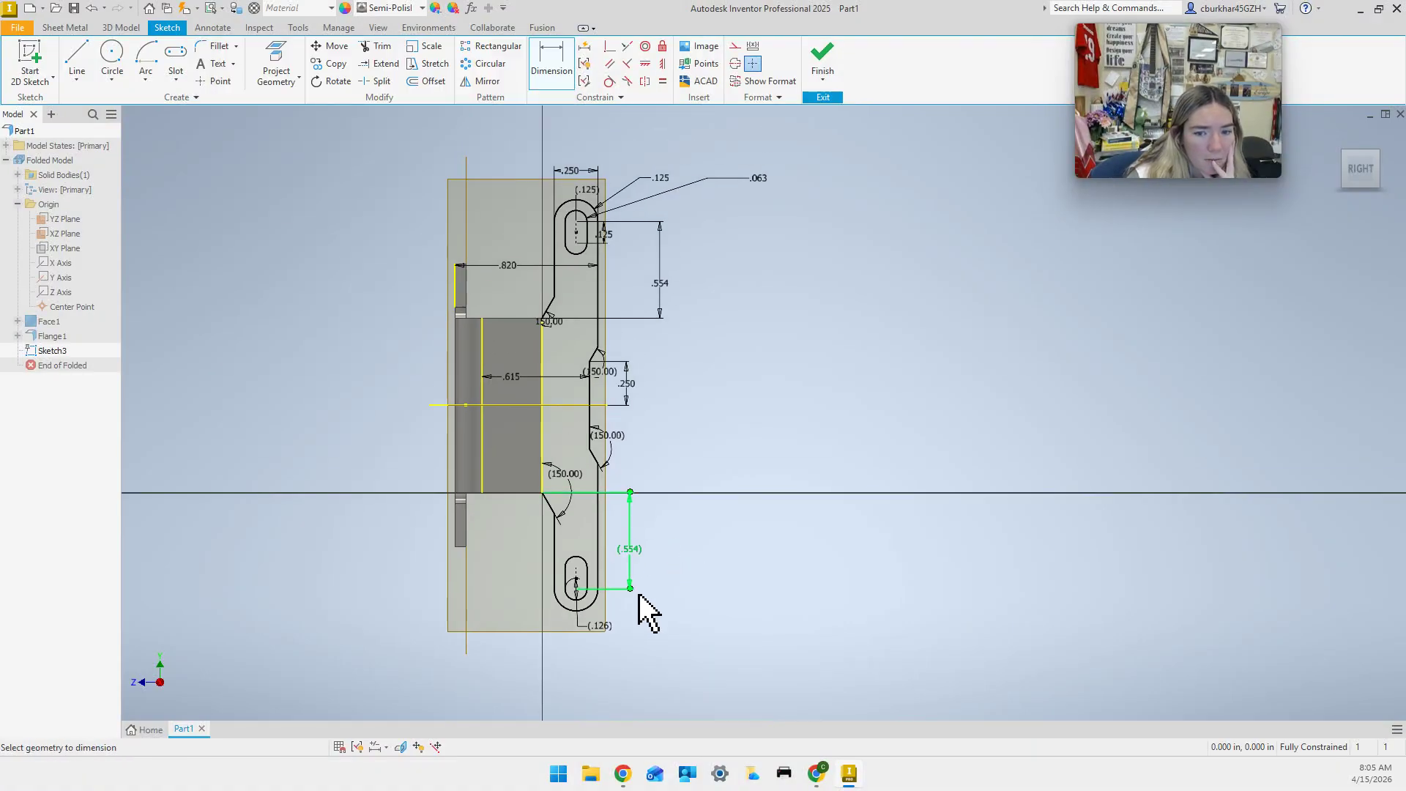
pyautogui.scroll(-5, 639, 597)
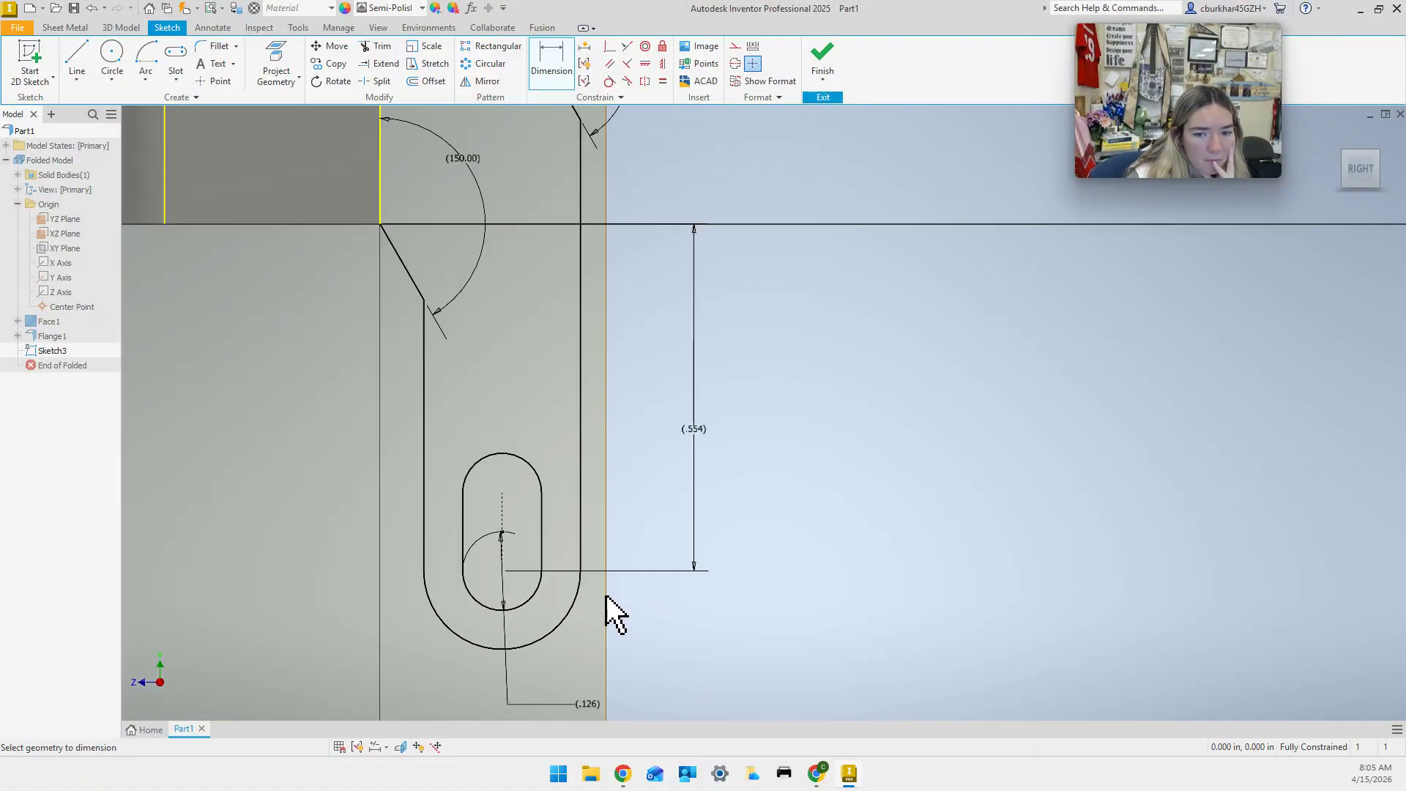
pyautogui.click(503, 572)
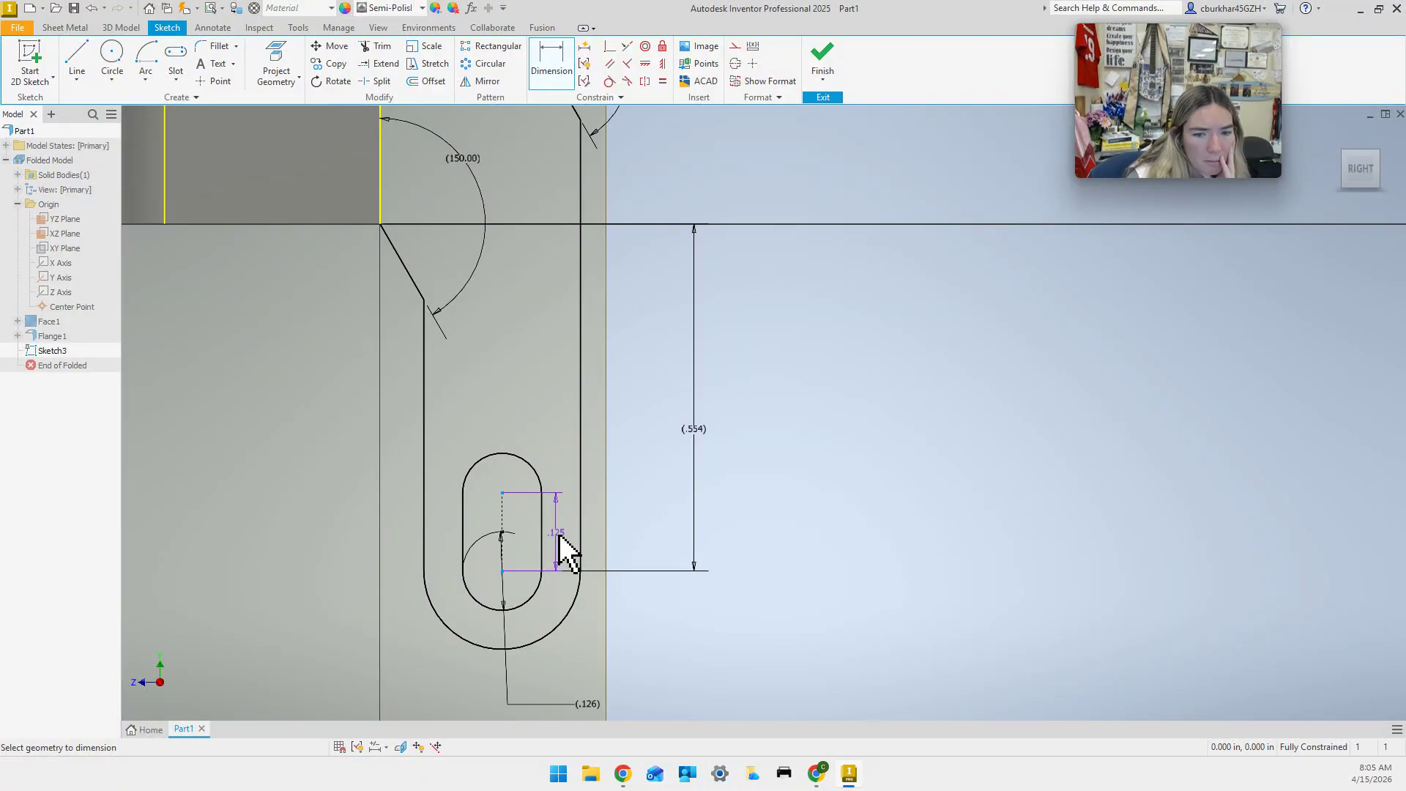
pyautogui.click(570, 552)
pyautogui.press('Return')
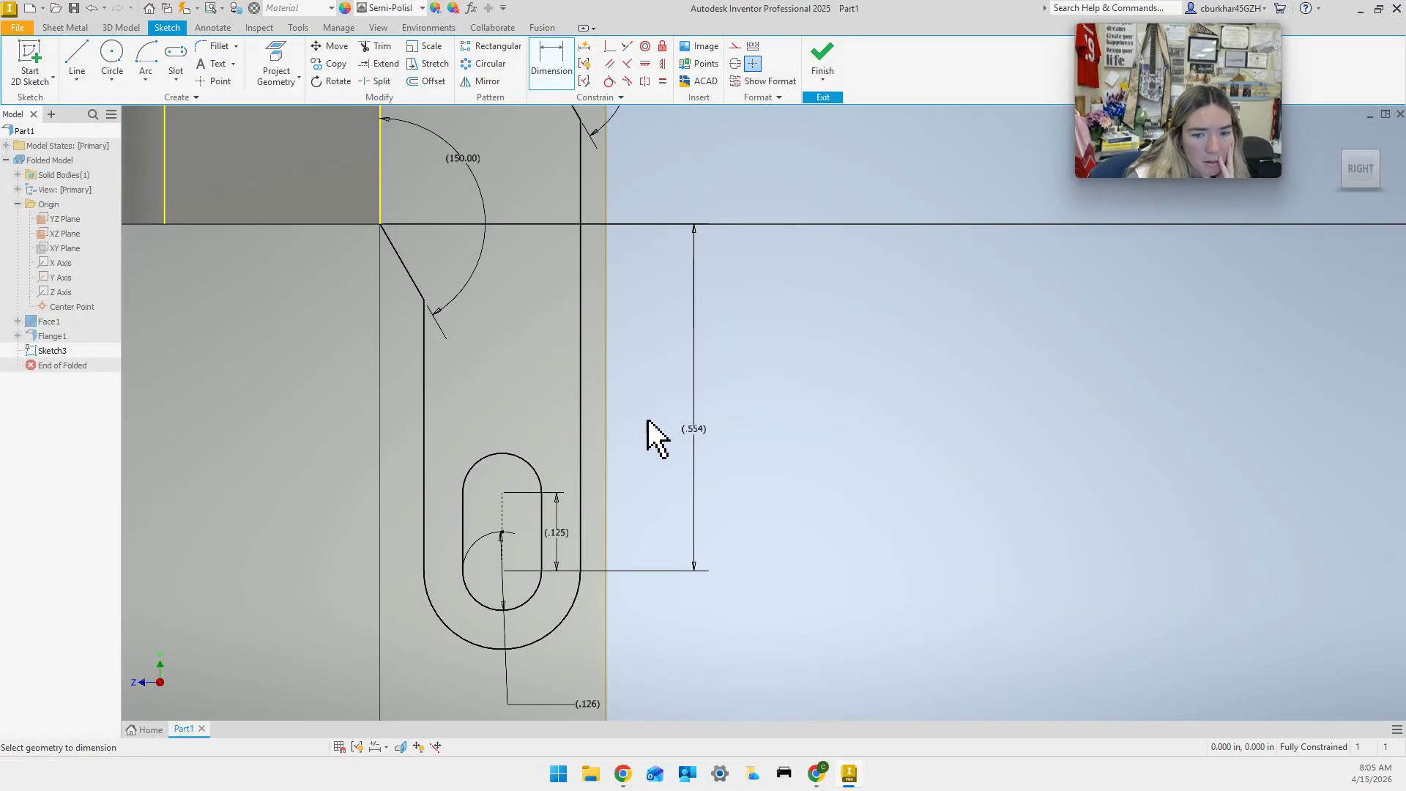
# Add a driven .250 slot width dimension across the two slot sides.
pyautogui.scroll(4, 664, 516)
pyautogui.moveTo(673, 559); pyautogui.dragTo(674, 535, button='middle')
pyautogui.click(582, 483)
pyautogui.click(637, 483)
pyautogui.click(609, 635)
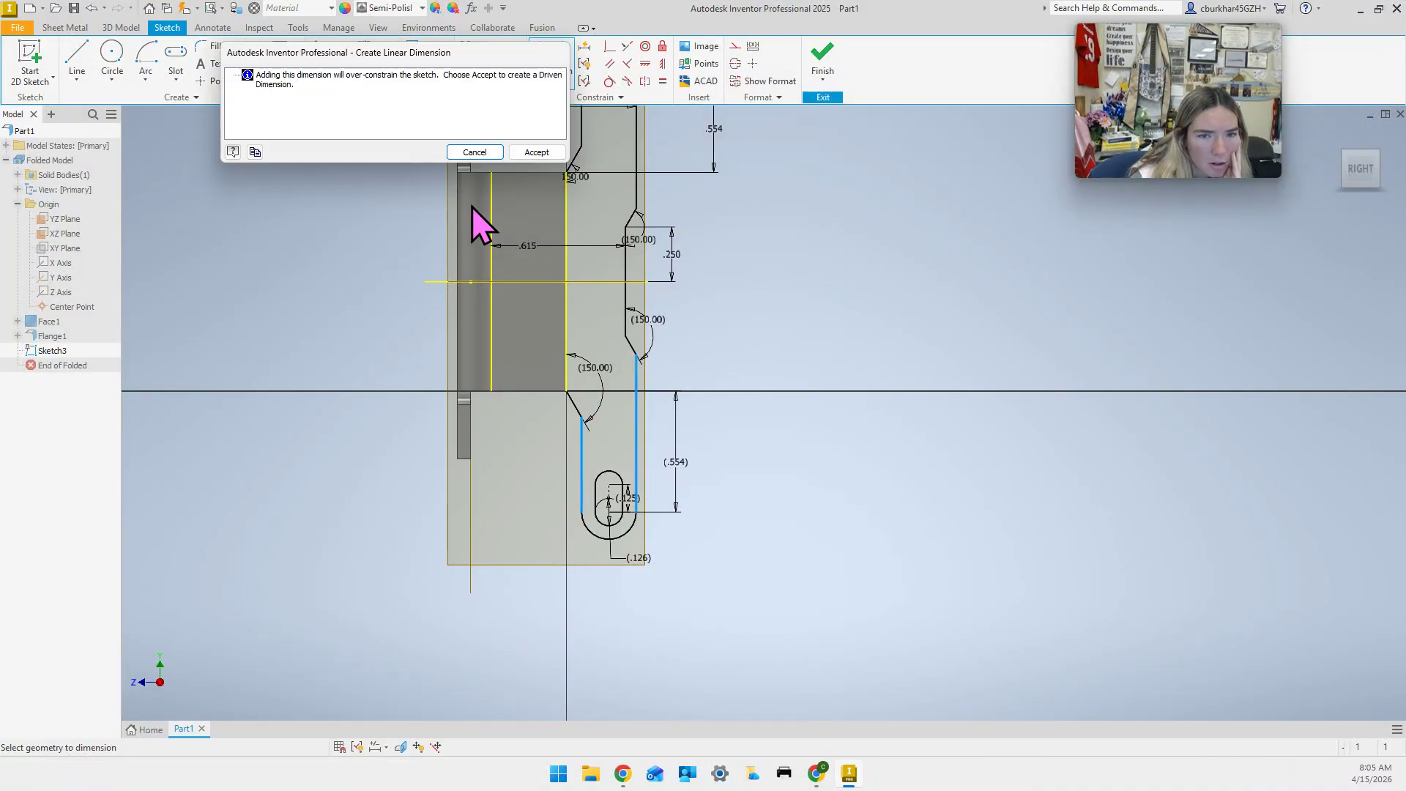
pyautogui.click(536, 152)
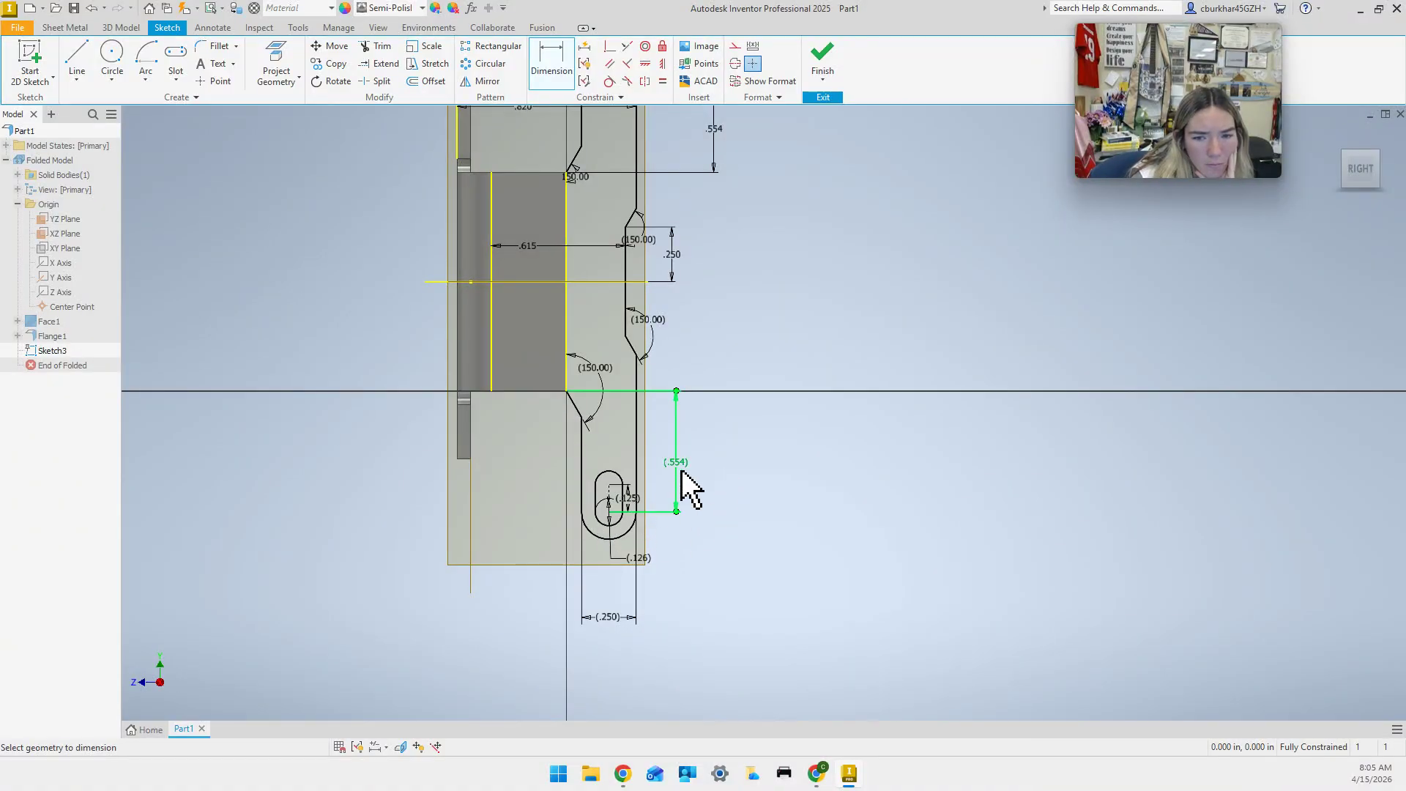
# Add a driven .250 length dimension to the notch's vertical edge.
pyautogui.moveTo(703, 423); pyautogui.dragTo(699, 514, button='middle')
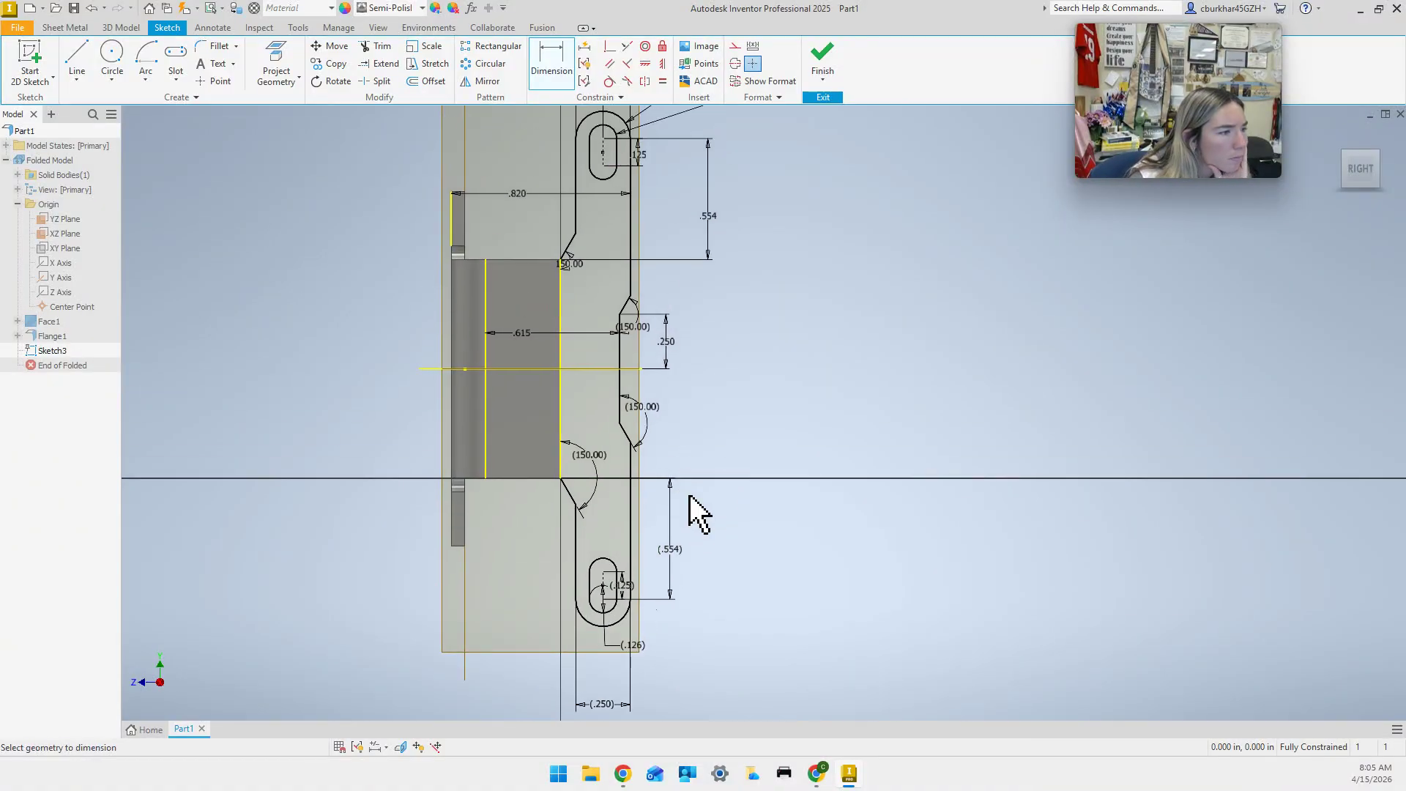
pyautogui.click(619, 385)
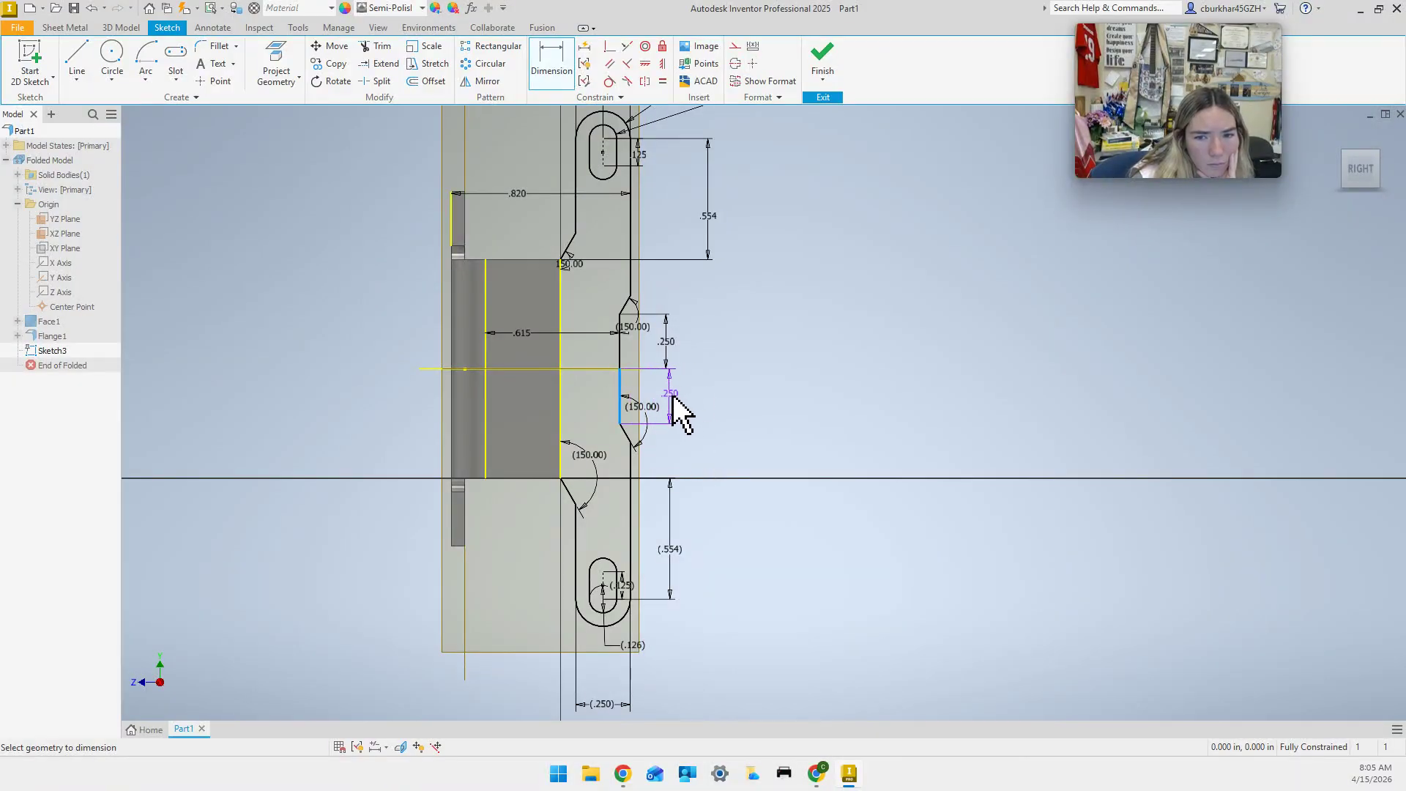
pyautogui.click(674, 399)
pyautogui.click(535, 151)
pyautogui.moveTo(719, 389)
pyautogui.mouseDown(button='middle')
pyautogui.moveTo(723, 420)
pyautogui.moveTo(732, 411)
pyautogui.mouseUp(button='middle')
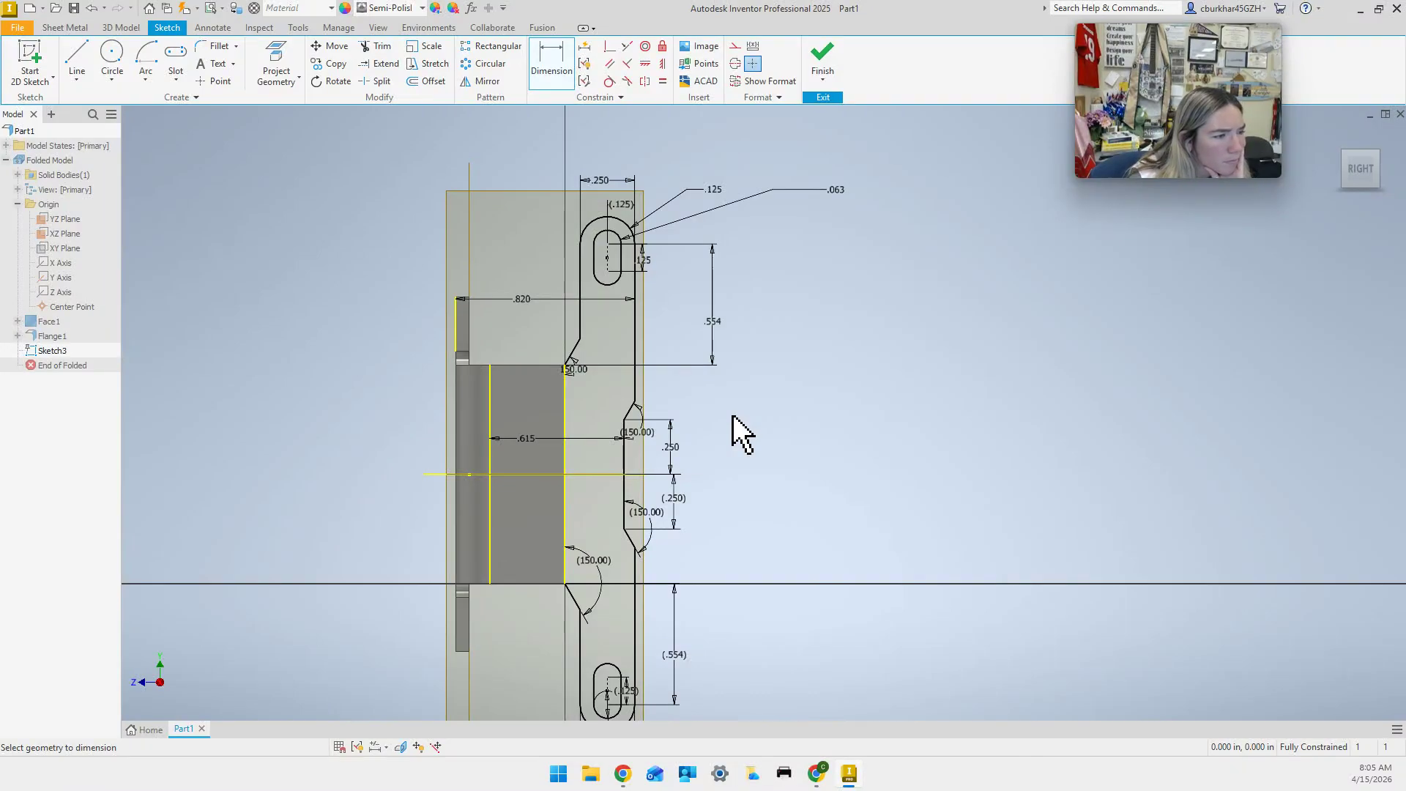
pyautogui.moveTo(732, 410)
pyautogui.mouseDown(button='middle')
pyautogui.moveTo(727, 379)
pyautogui.moveTo(724, 438)
pyautogui.moveTo(723, 416)
pyautogui.mouseUp(button='middle')
# Try re-entering .554 for d41, dismiss the 'Failed to edit' error, and leave it unchanged.
pyautogui.click(707, 338)
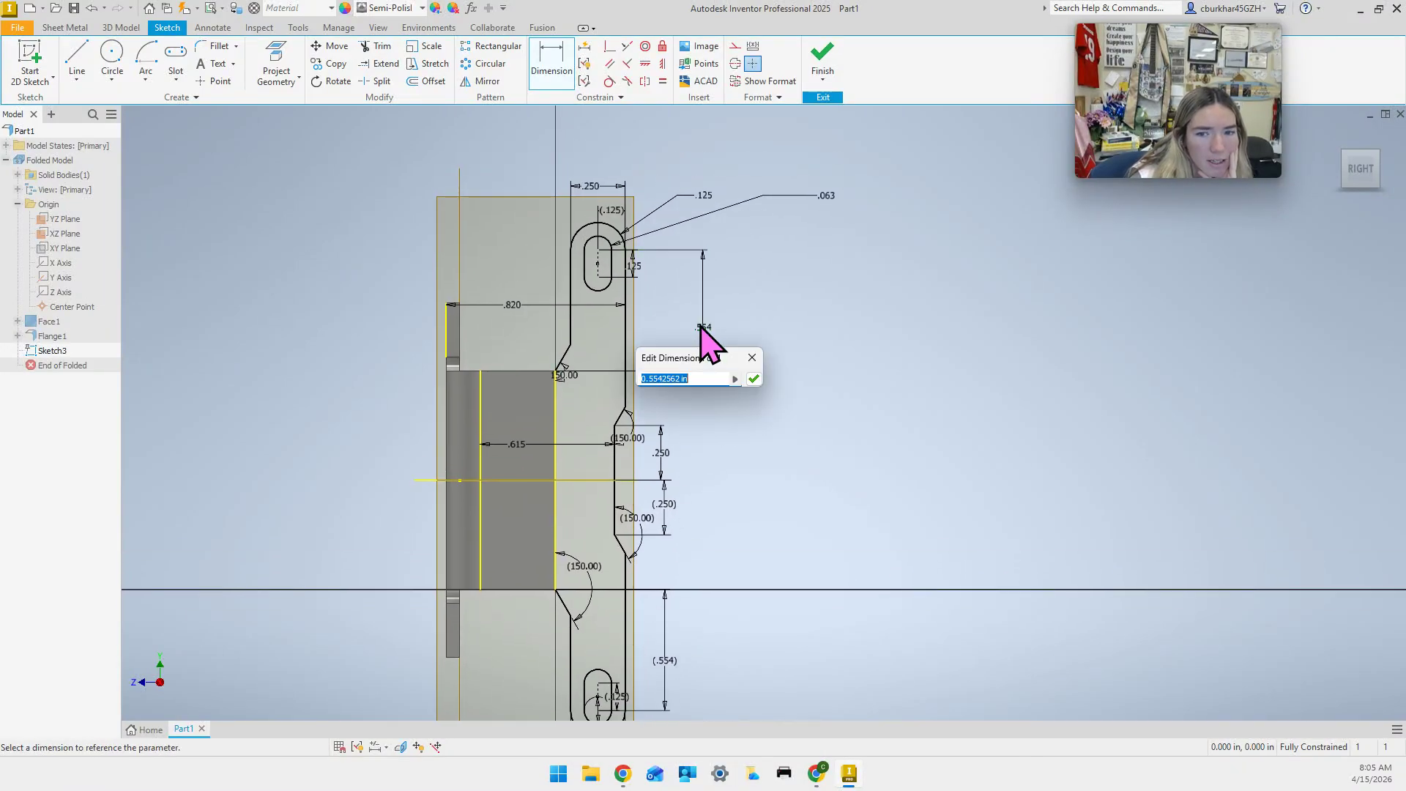
pyautogui.write('.')
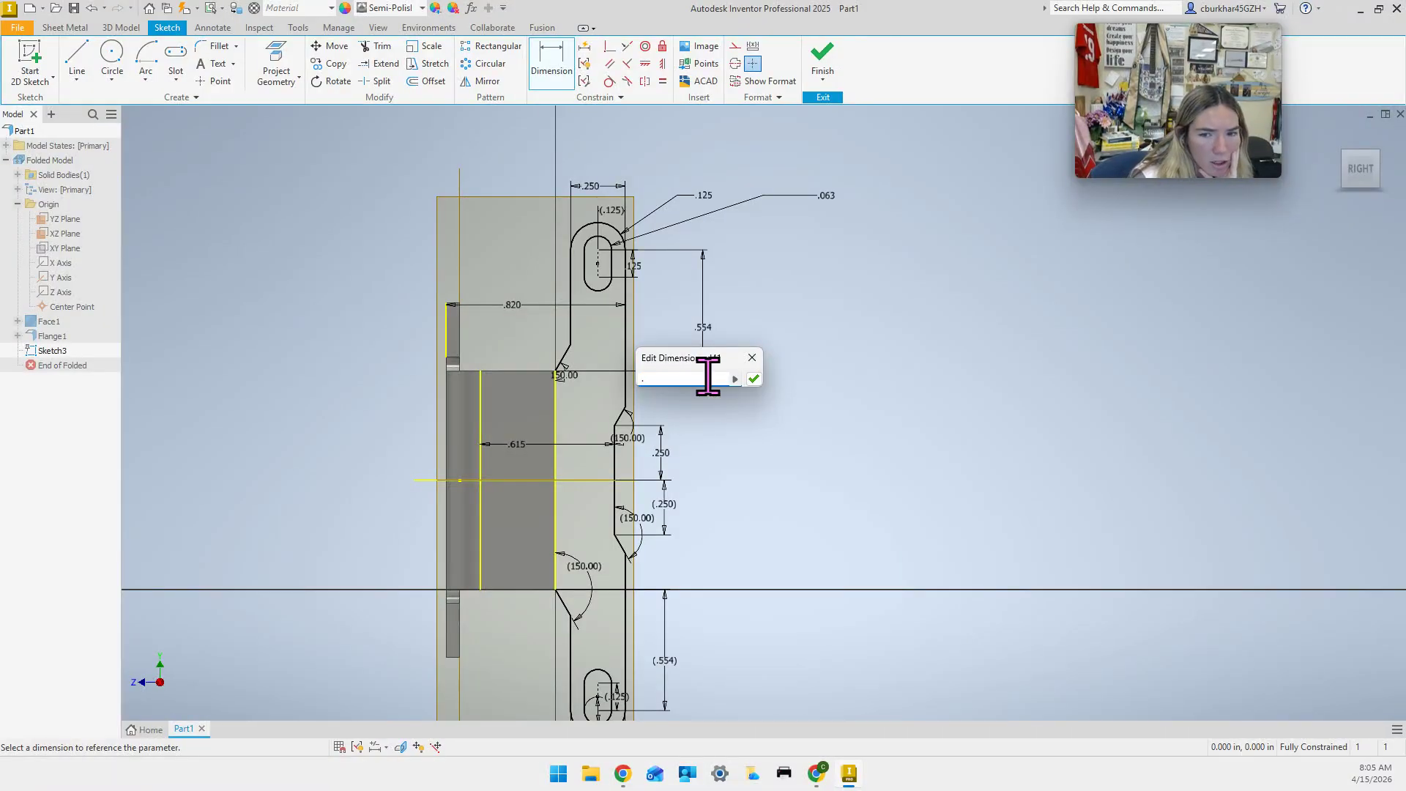
pyautogui.write('554')
pyautogui.press('Return')
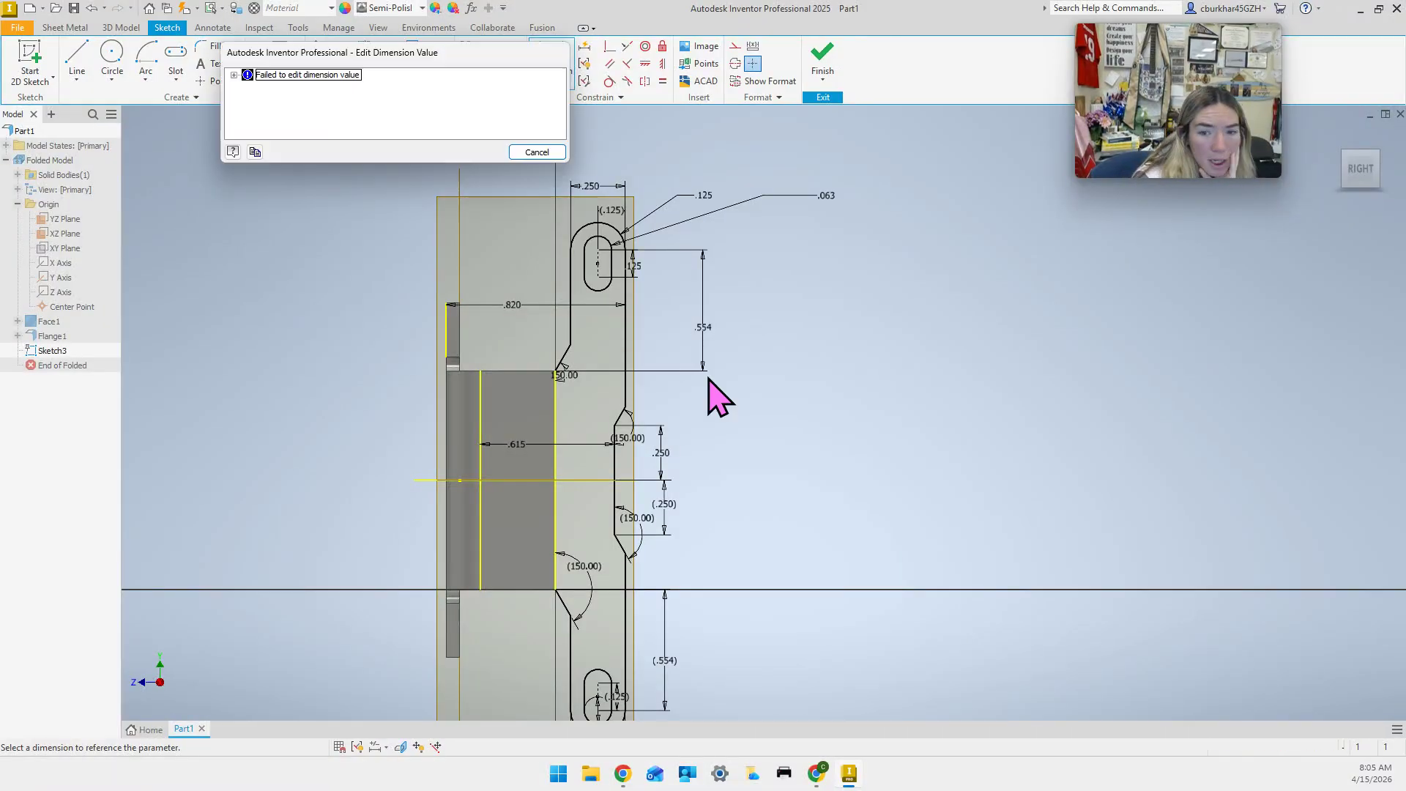
pyautogui.click(234, 75)
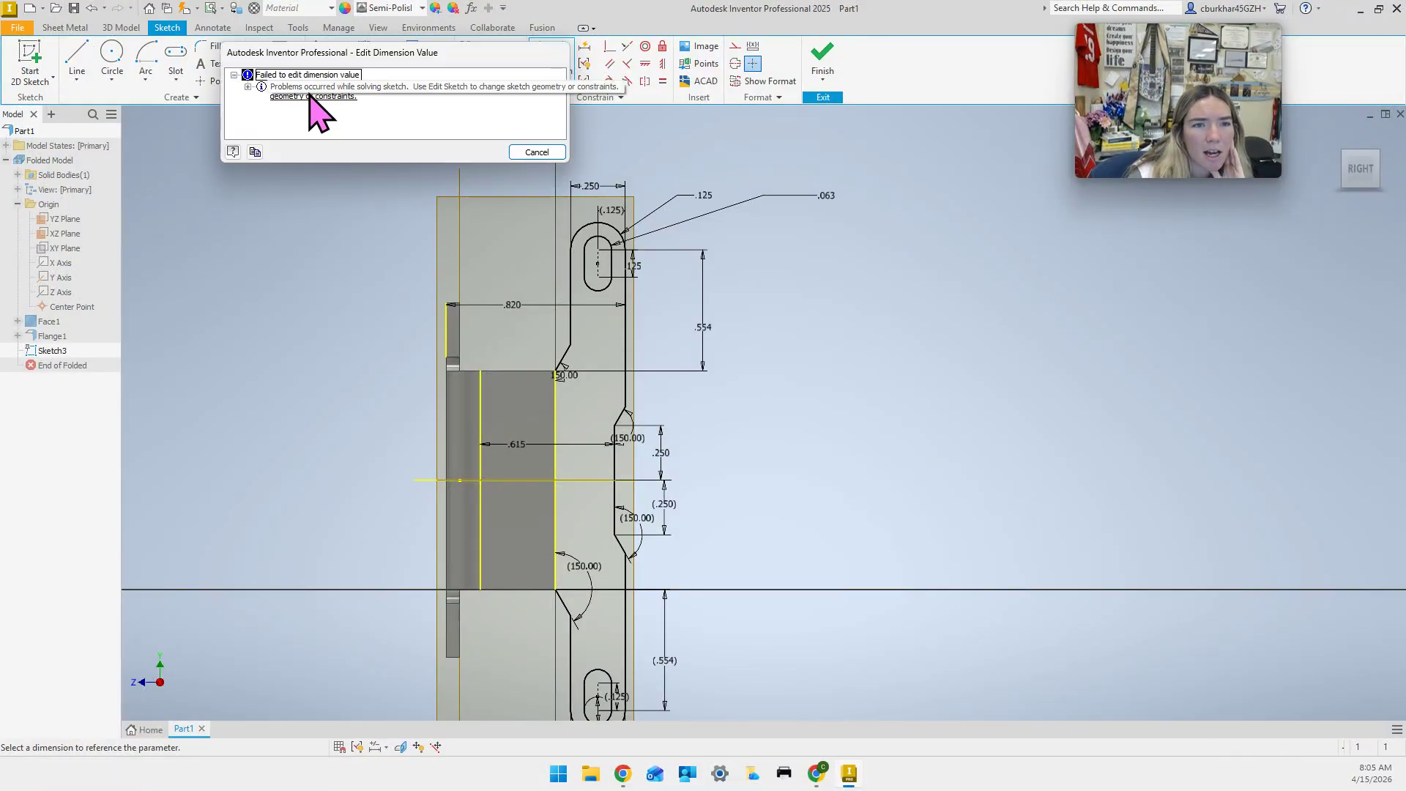
pyautogui.click(536, 152)
pyautogui.click(697, 337)
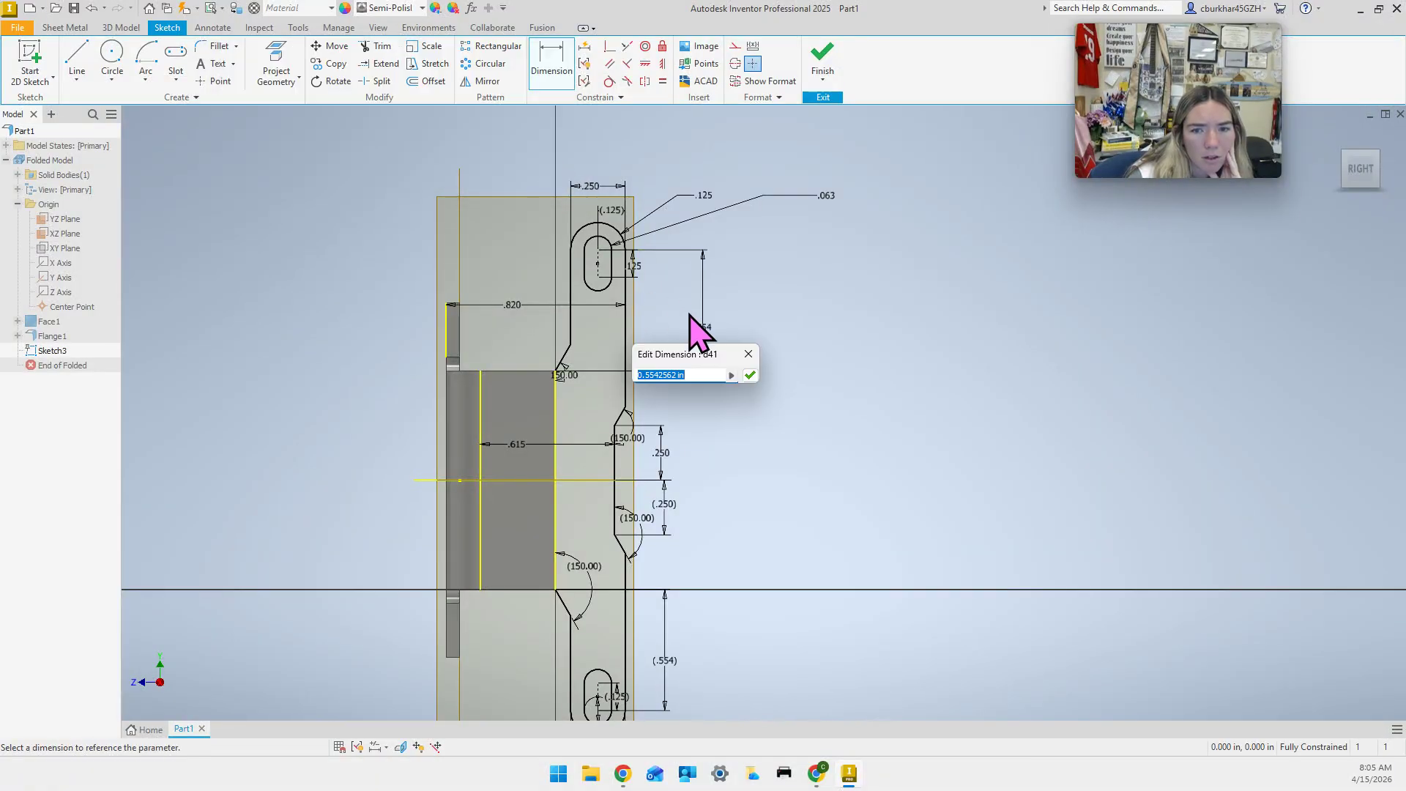
pyautogui.click(750, 374)
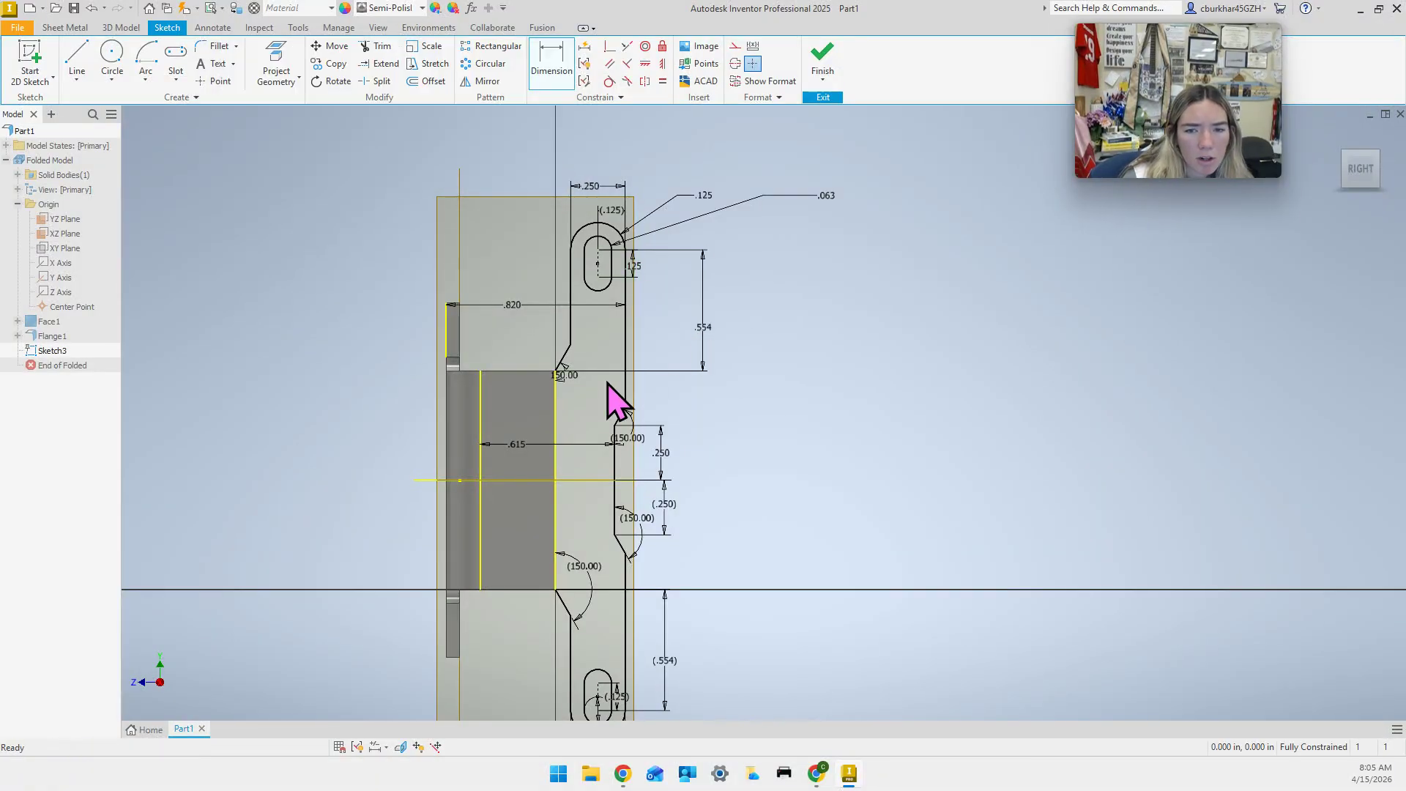
pyautogui.press('Escape')
# Delete the coincident constraint at the tab edge's top end, then try d41 at .5.
pyautogui.click(624, 278)
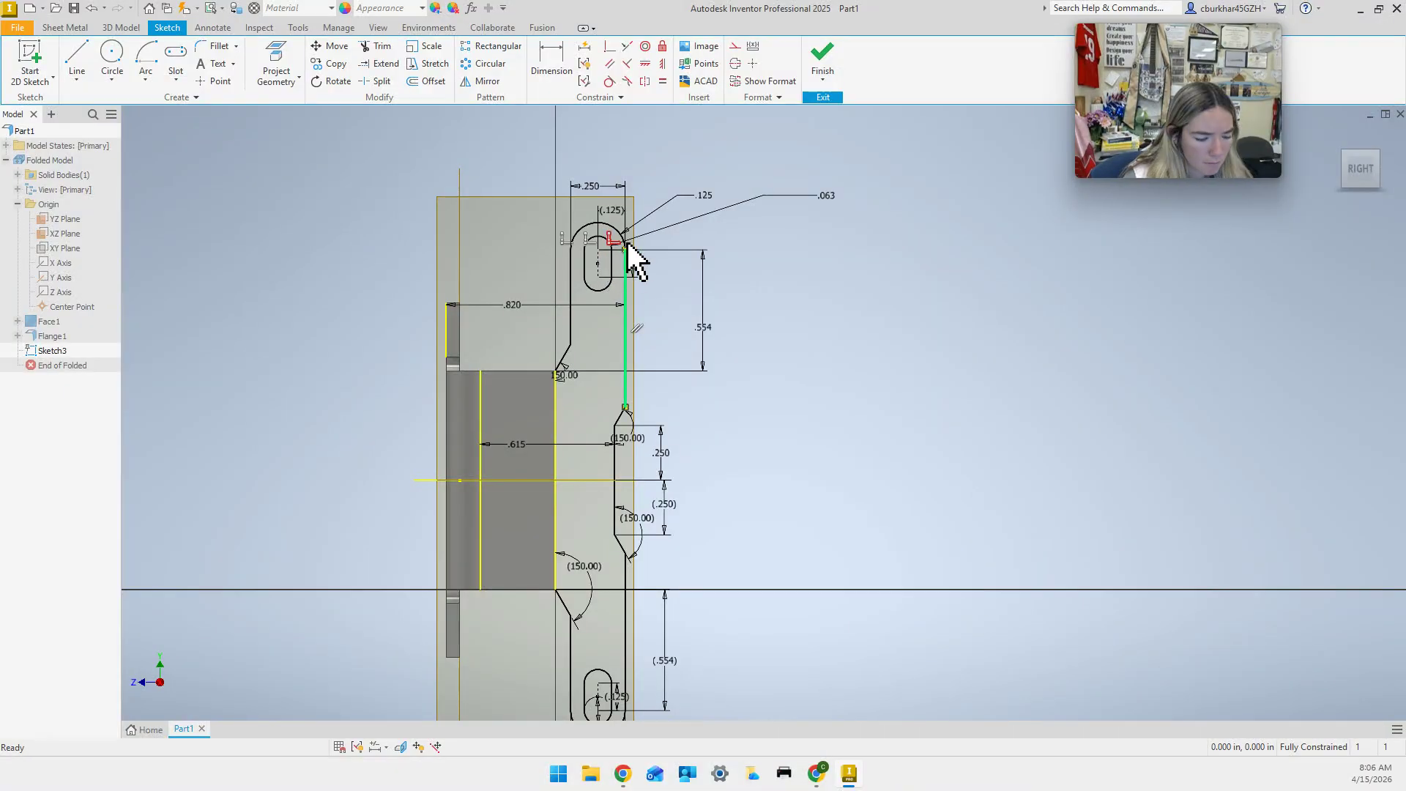
pyautogui.press('Delete')
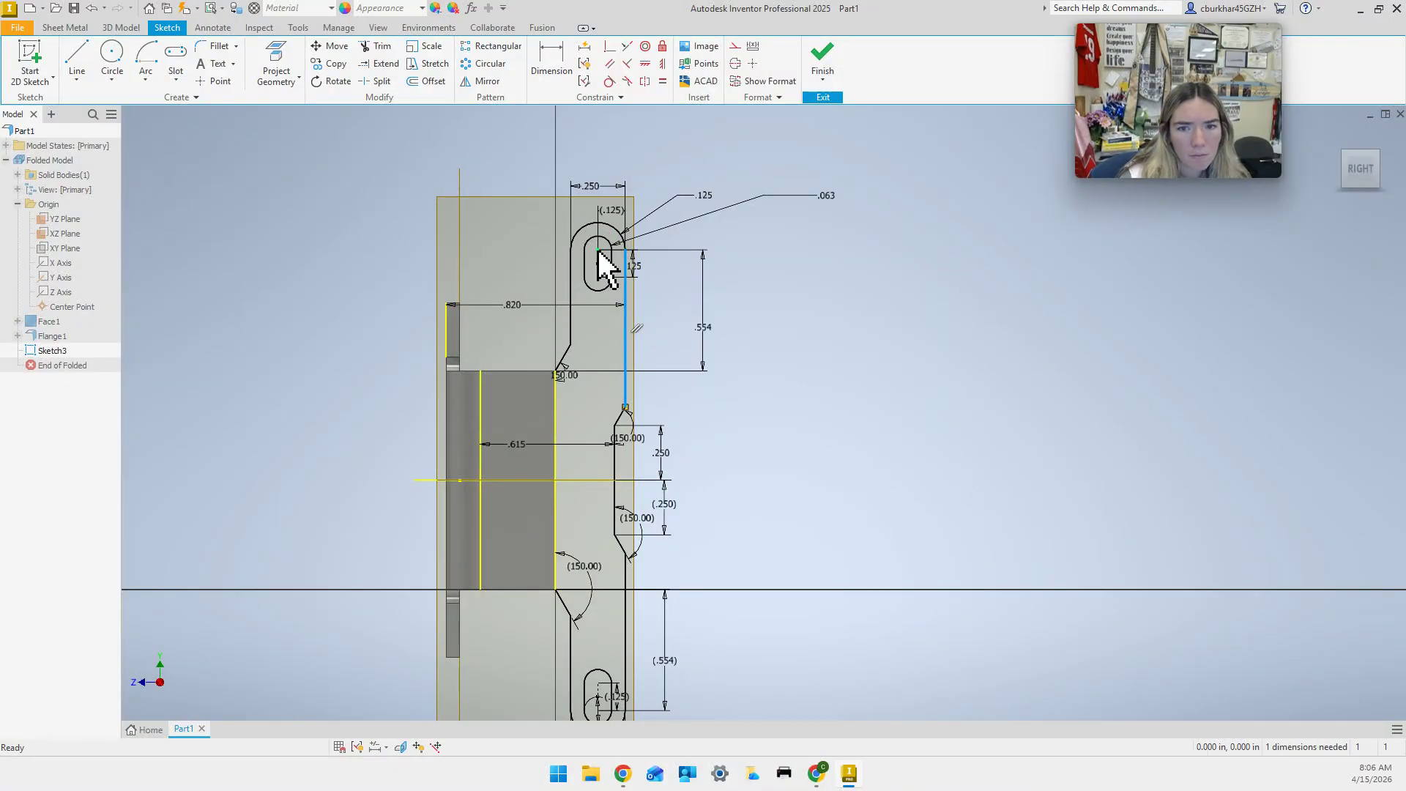
pyautogui.doubleClick(702, 341)
pyautogui.write('.5')
pyautogui.press('Return')
pyautogui.click(550, 156)
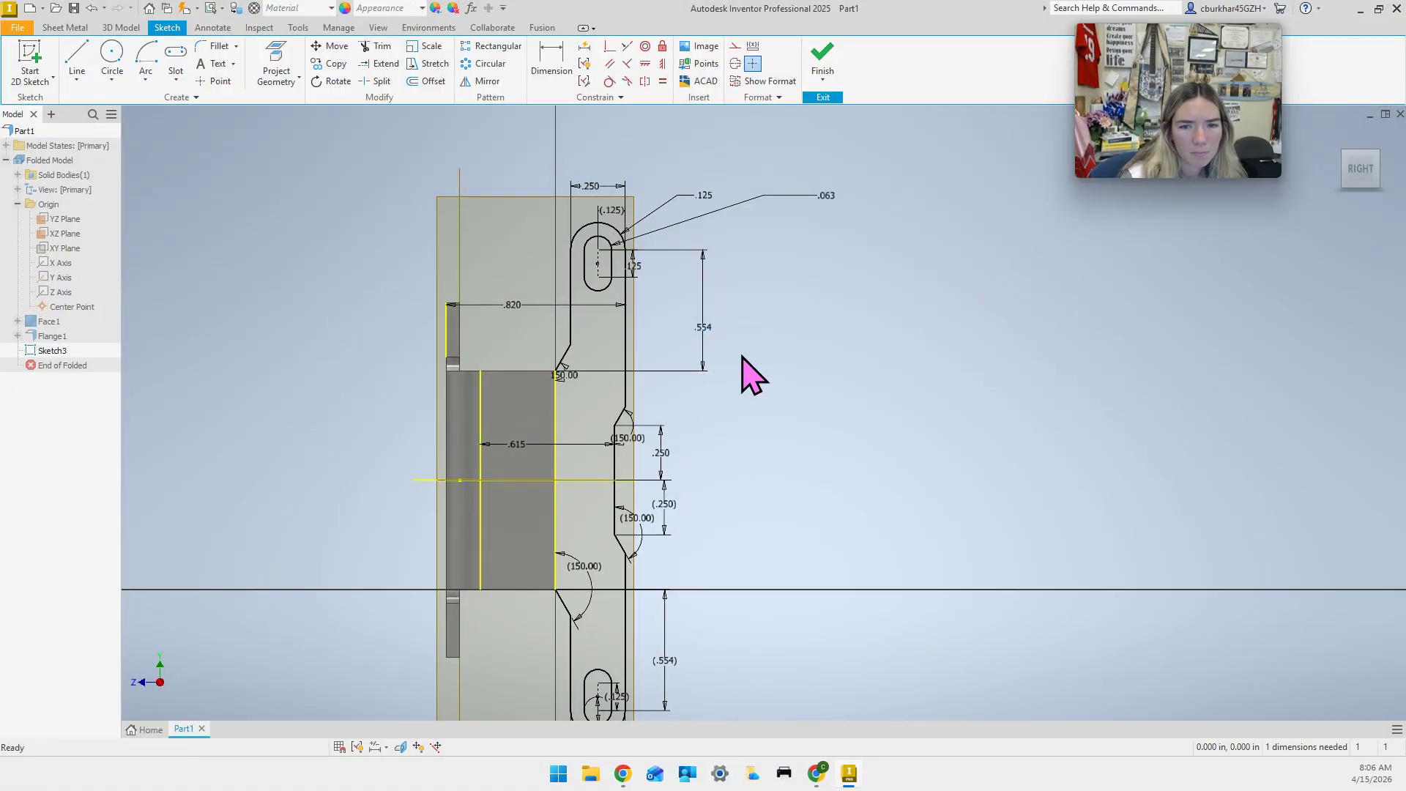
# Retry d41 at .4 and again, dismissing each failure so it stays .554.
pyautogui.click(581, 372)
pyautogui.click(526, 371)
pyautogui.click(554, 368)
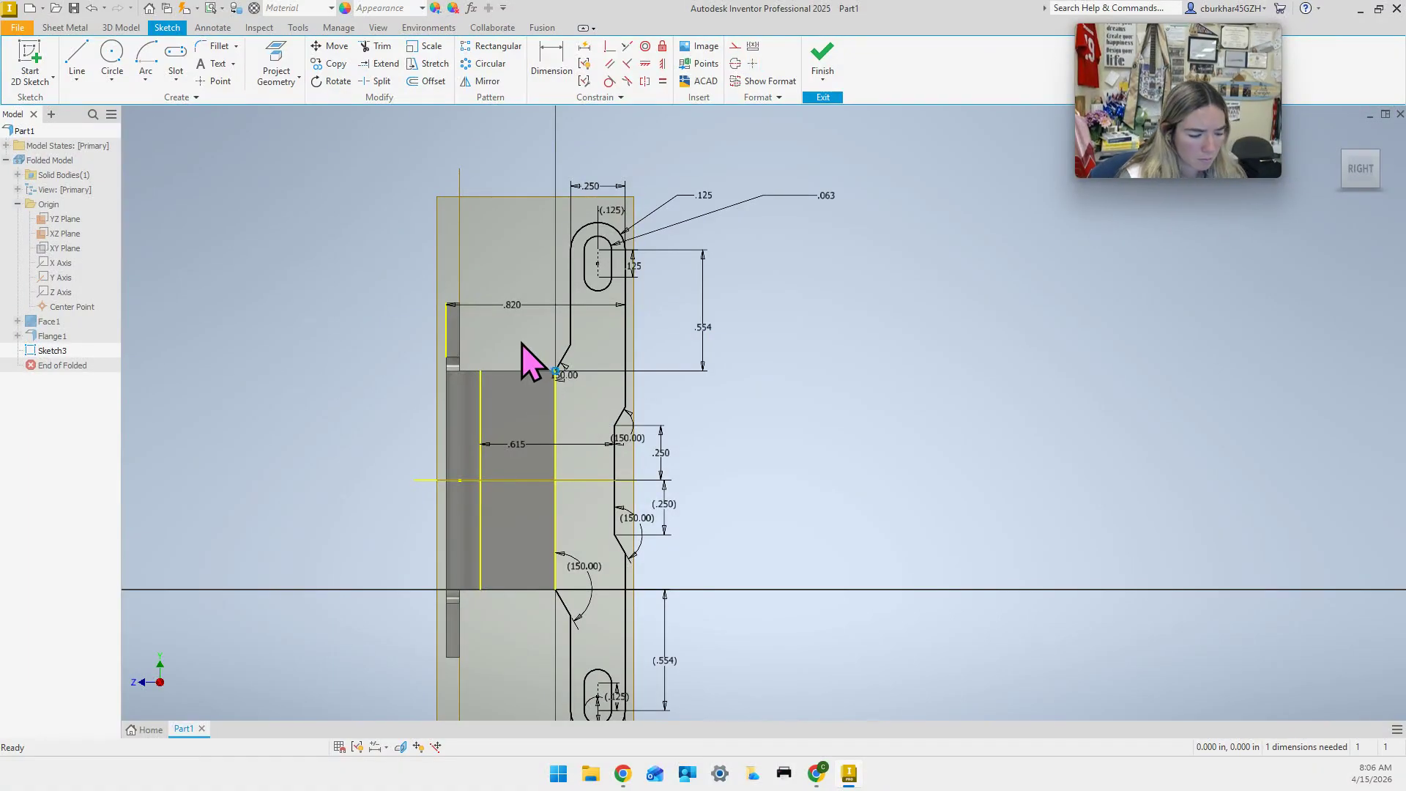
pyautogui.doubleClick(710, 321)
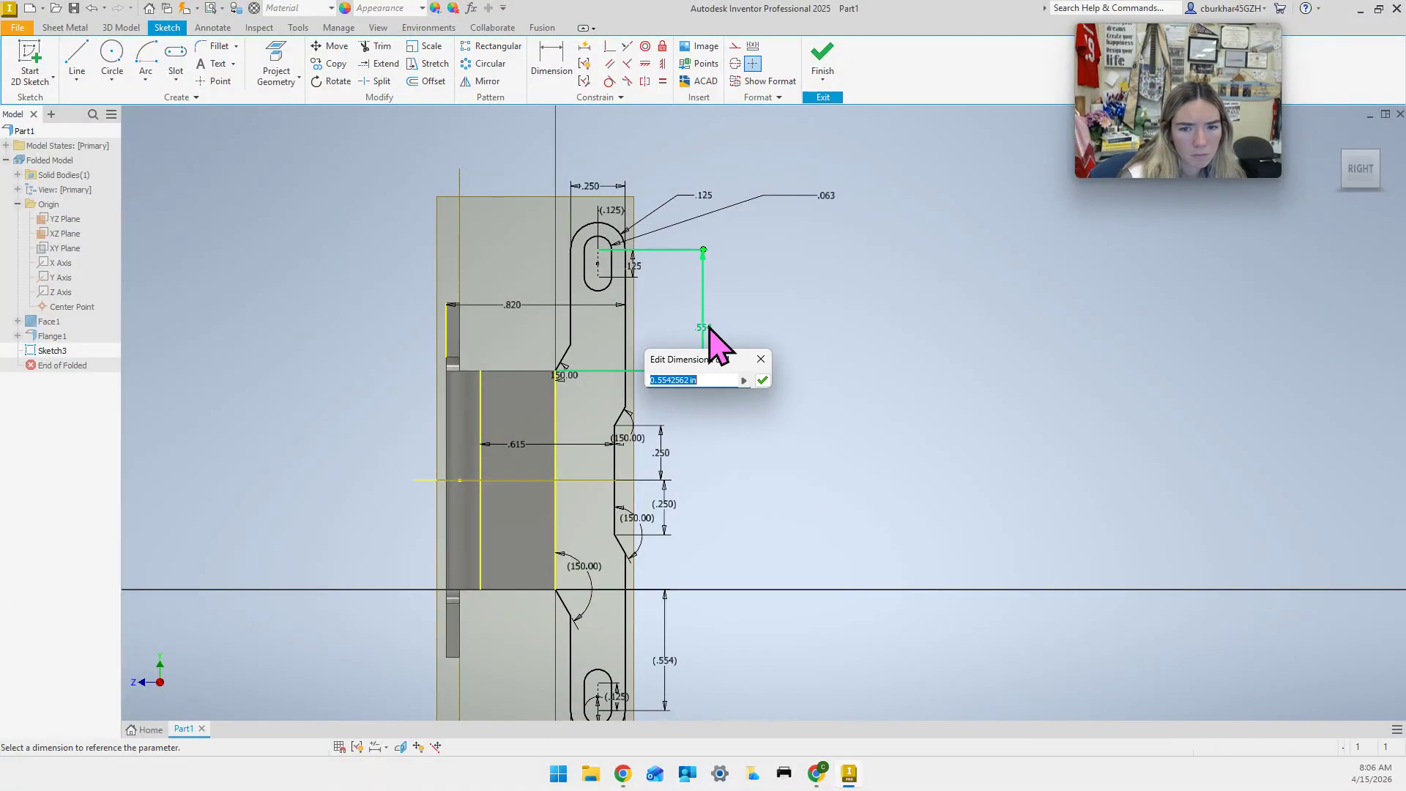
pyautogui.write('.4')
pyautogui.press('Return')
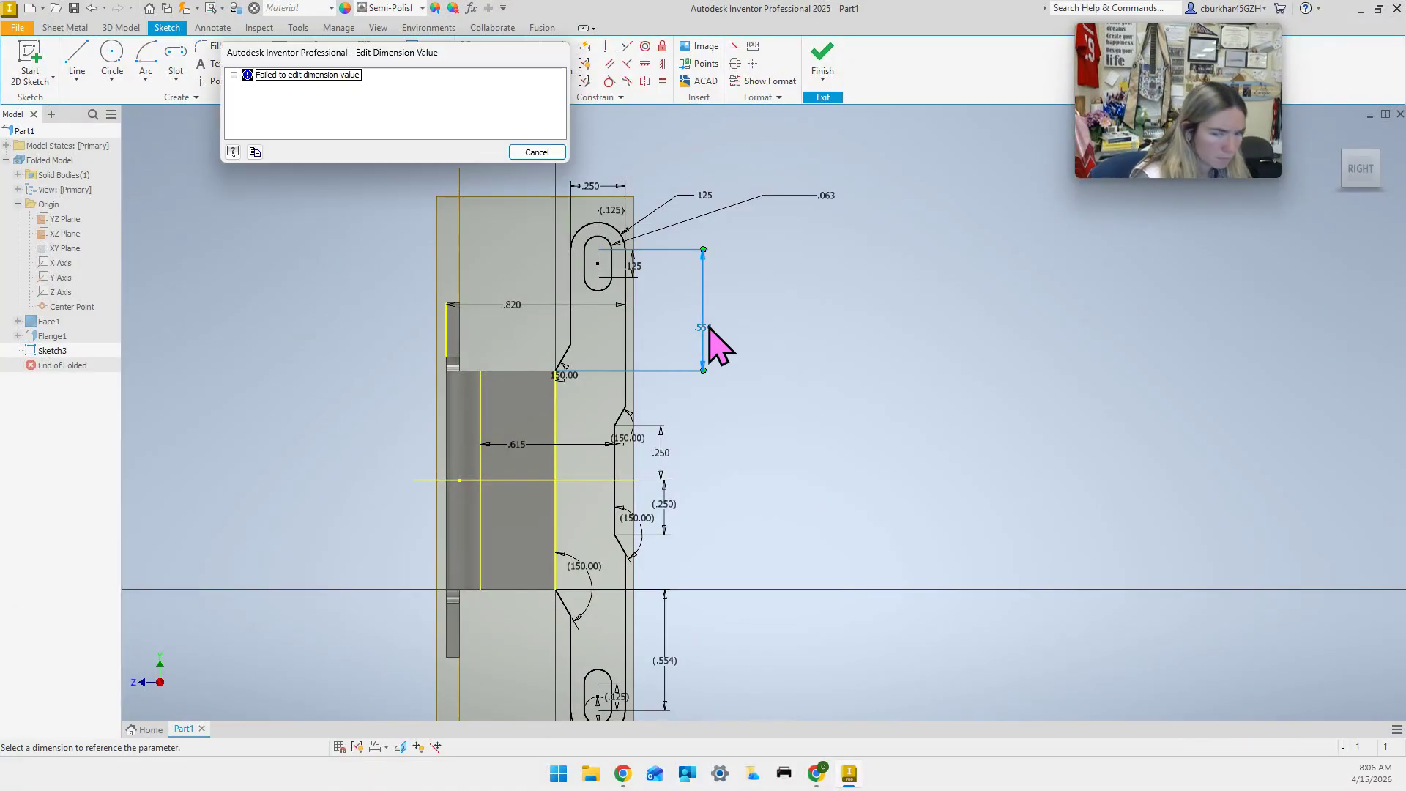
pyautogui.click(536, 152)
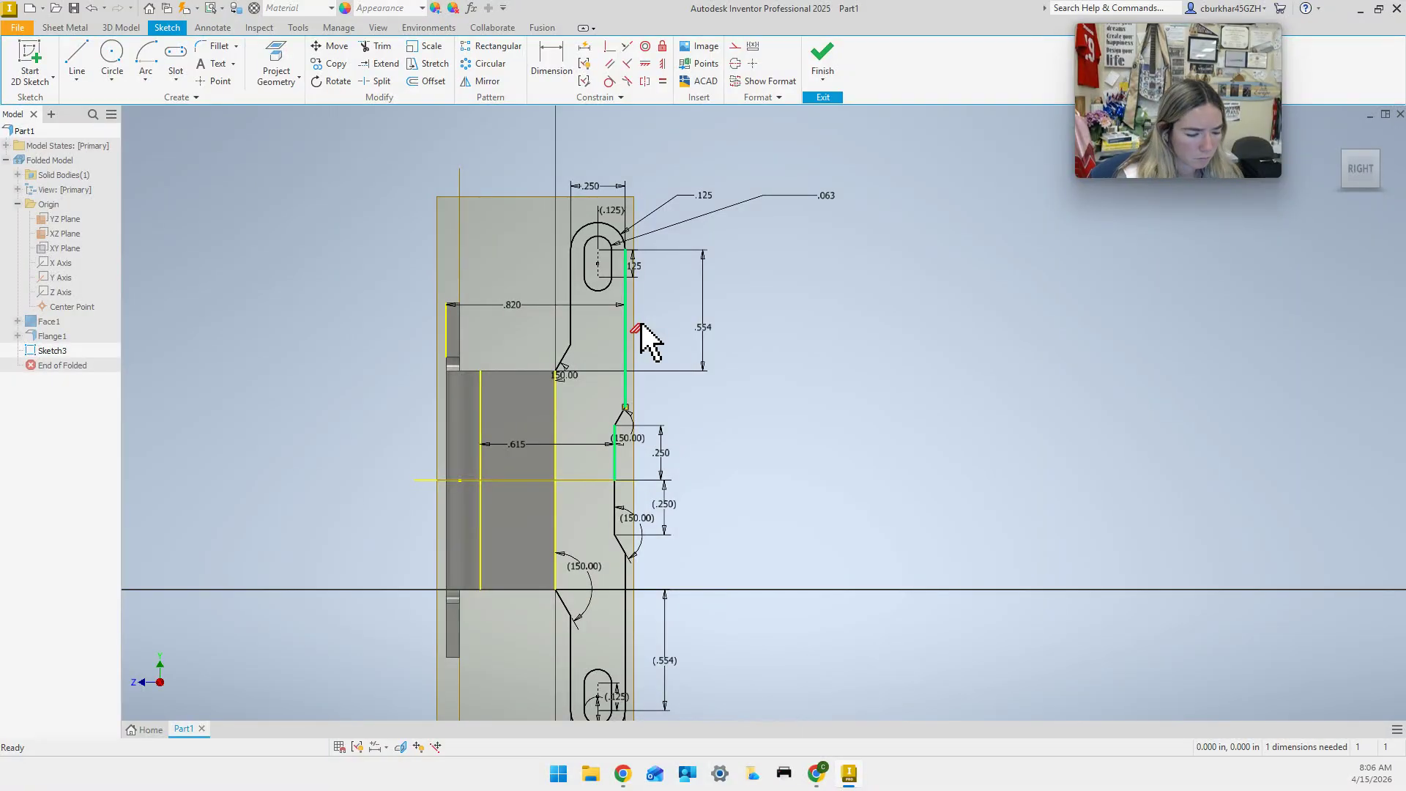
pyautogui.doubleClick(705, 328)
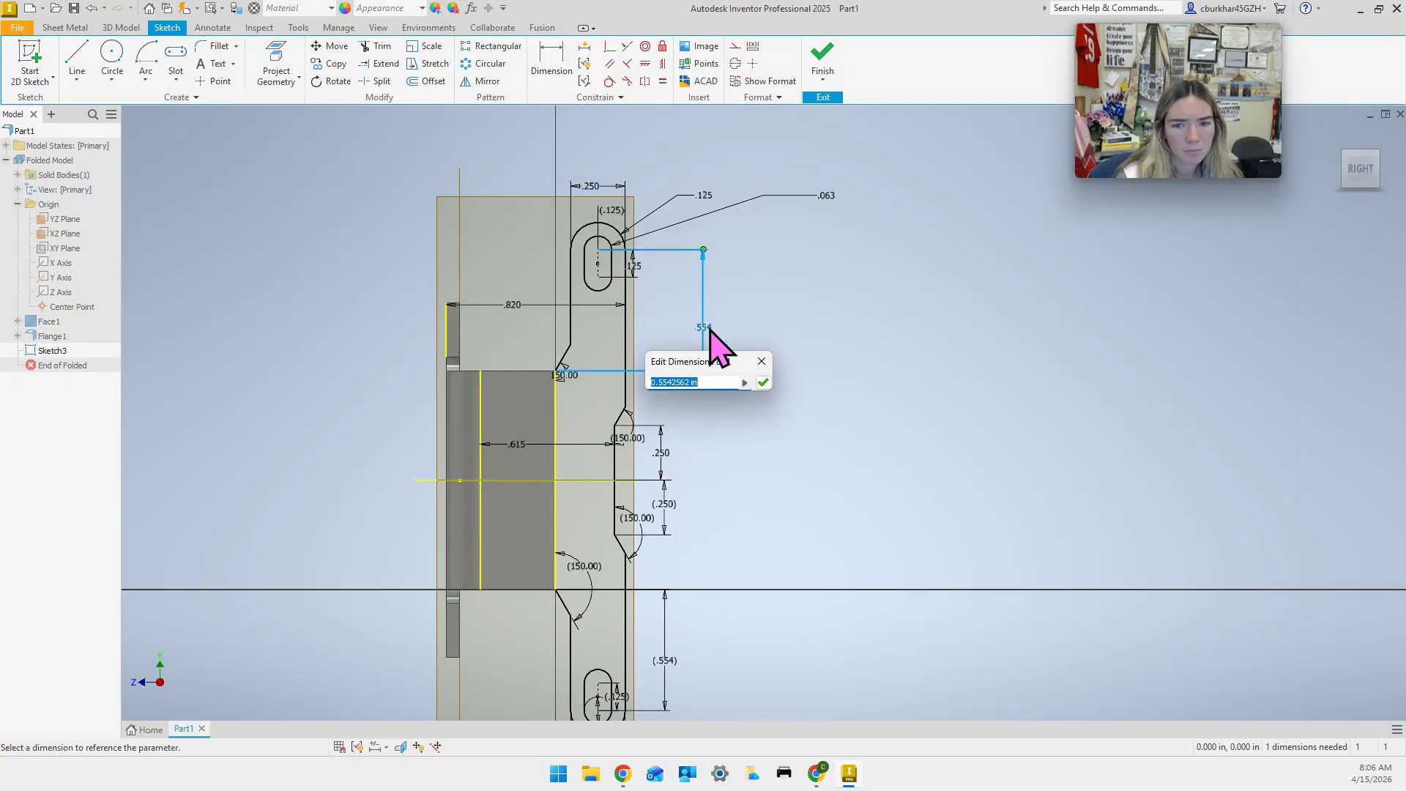
pyautogui.press('Return')
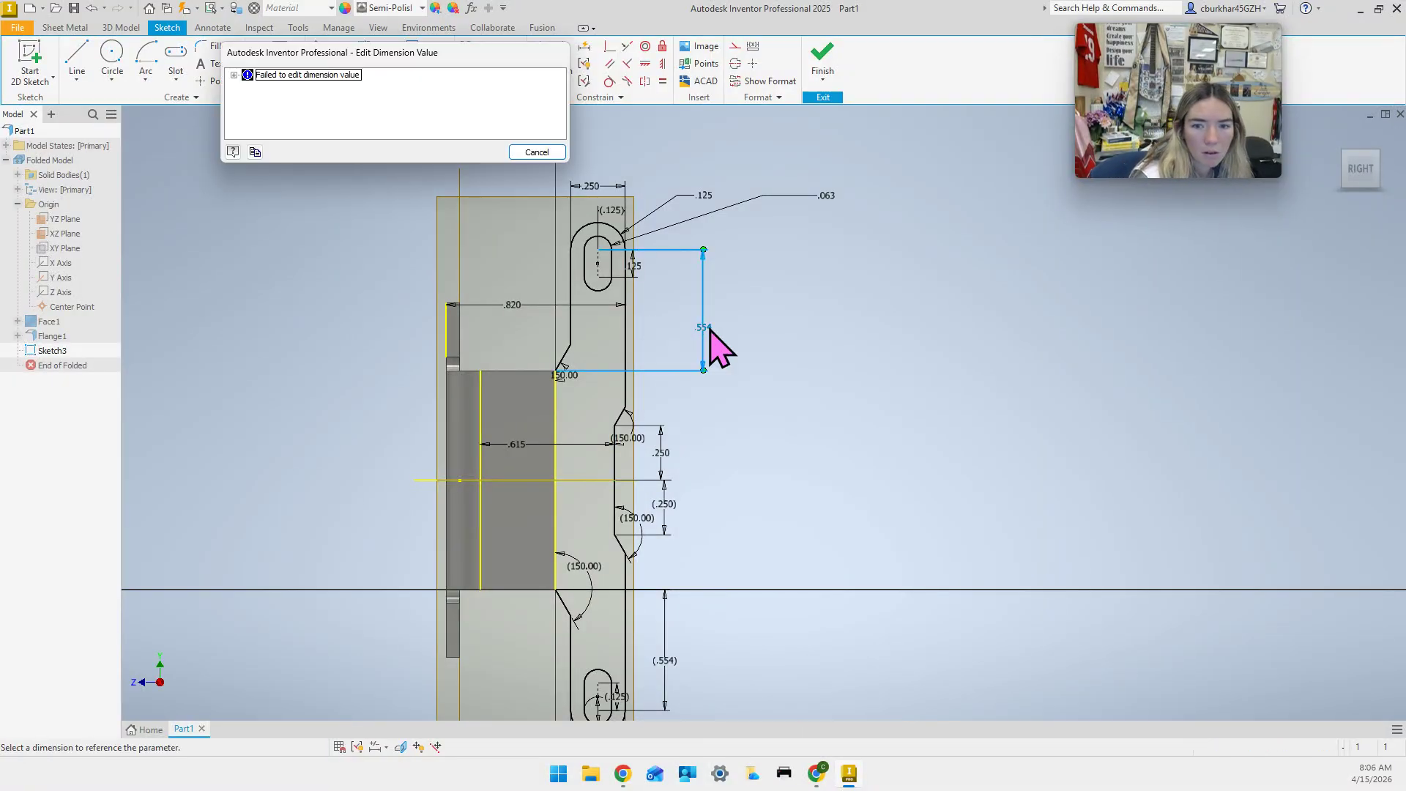
pyautogui.click(535, 151)
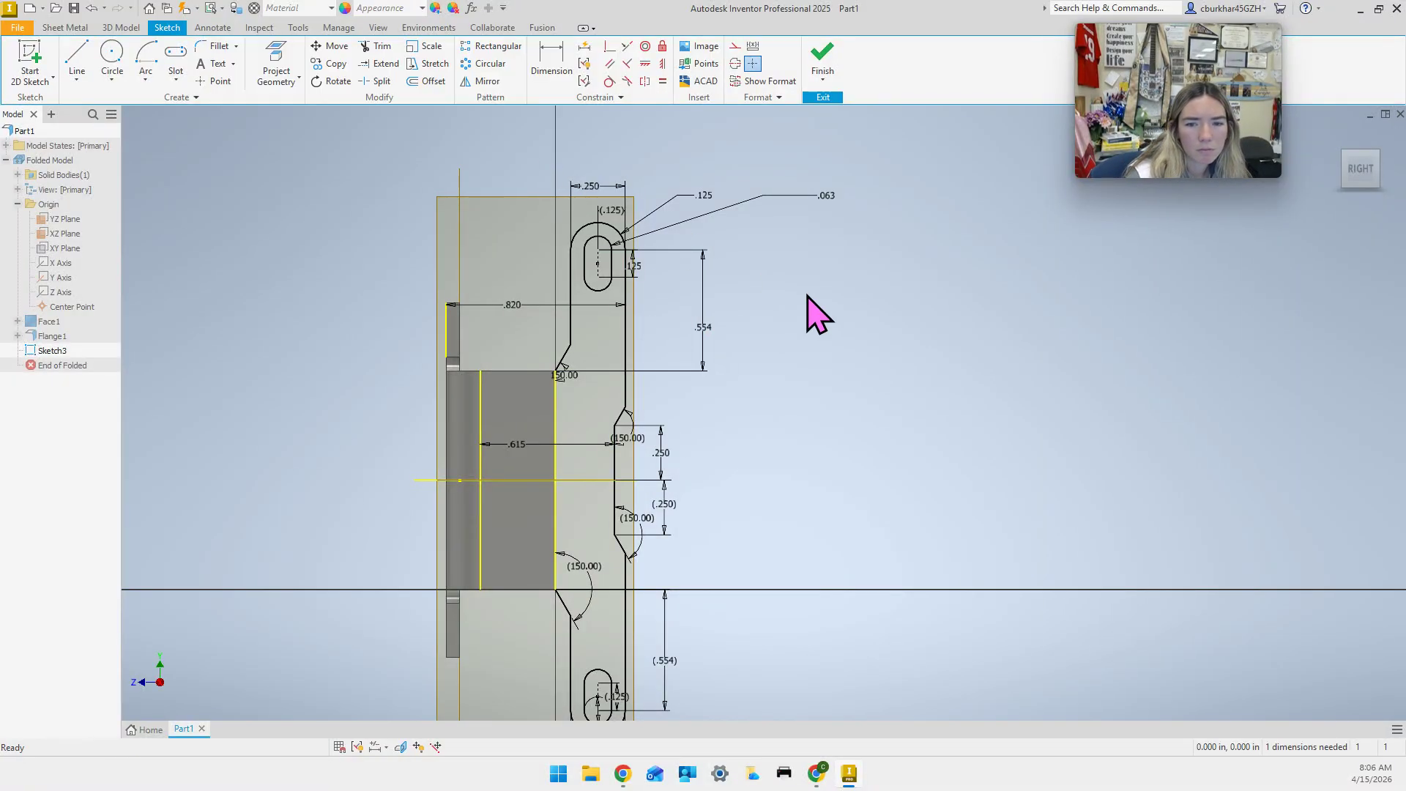
# Recentre the view on the upper tab and finish Sketch3.
pyautogui.scroll(-3, 728, 444)
pyautogui.scroll(4, 729, 445)
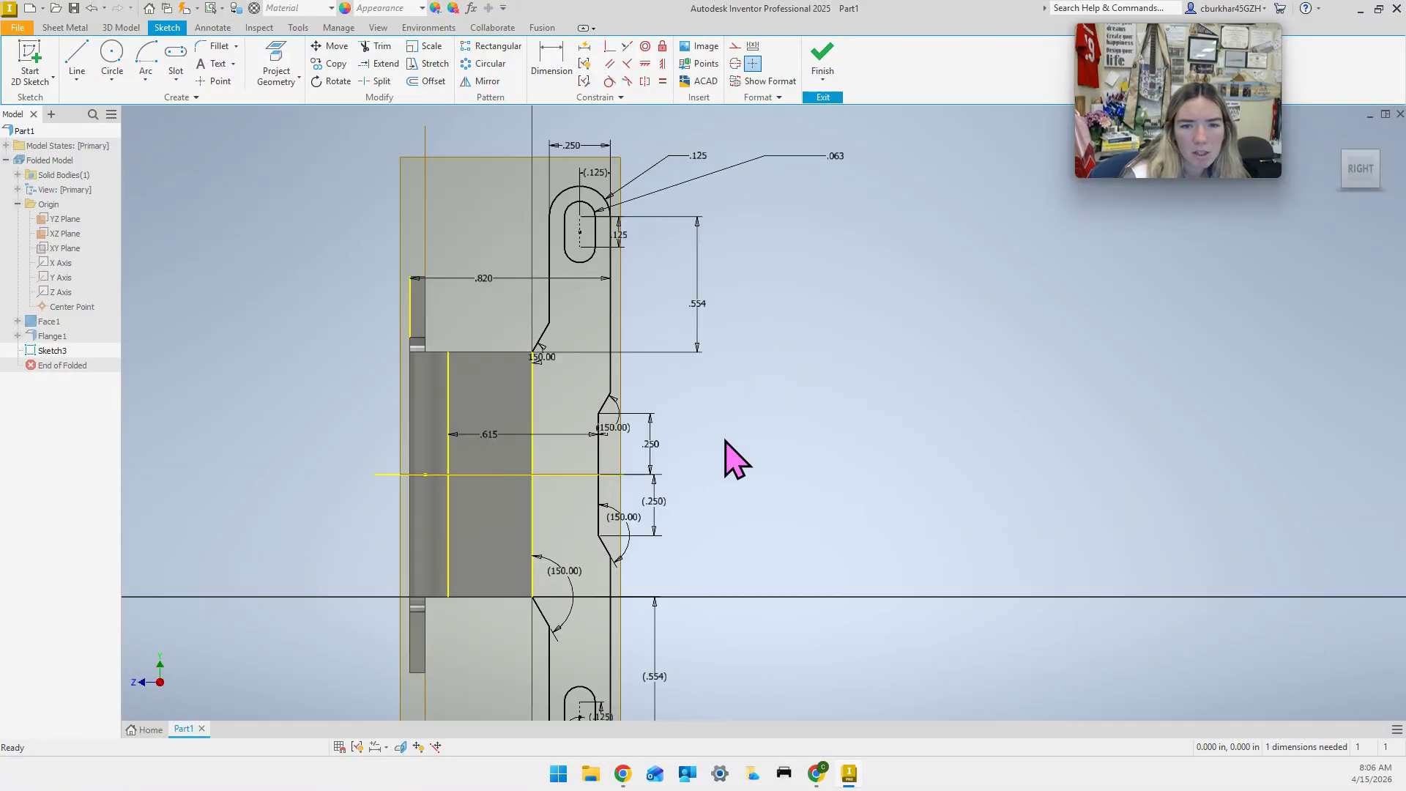
pyautogui.moveTo(727, 441); pyautogui.dragTo(722, 411, button='middle')
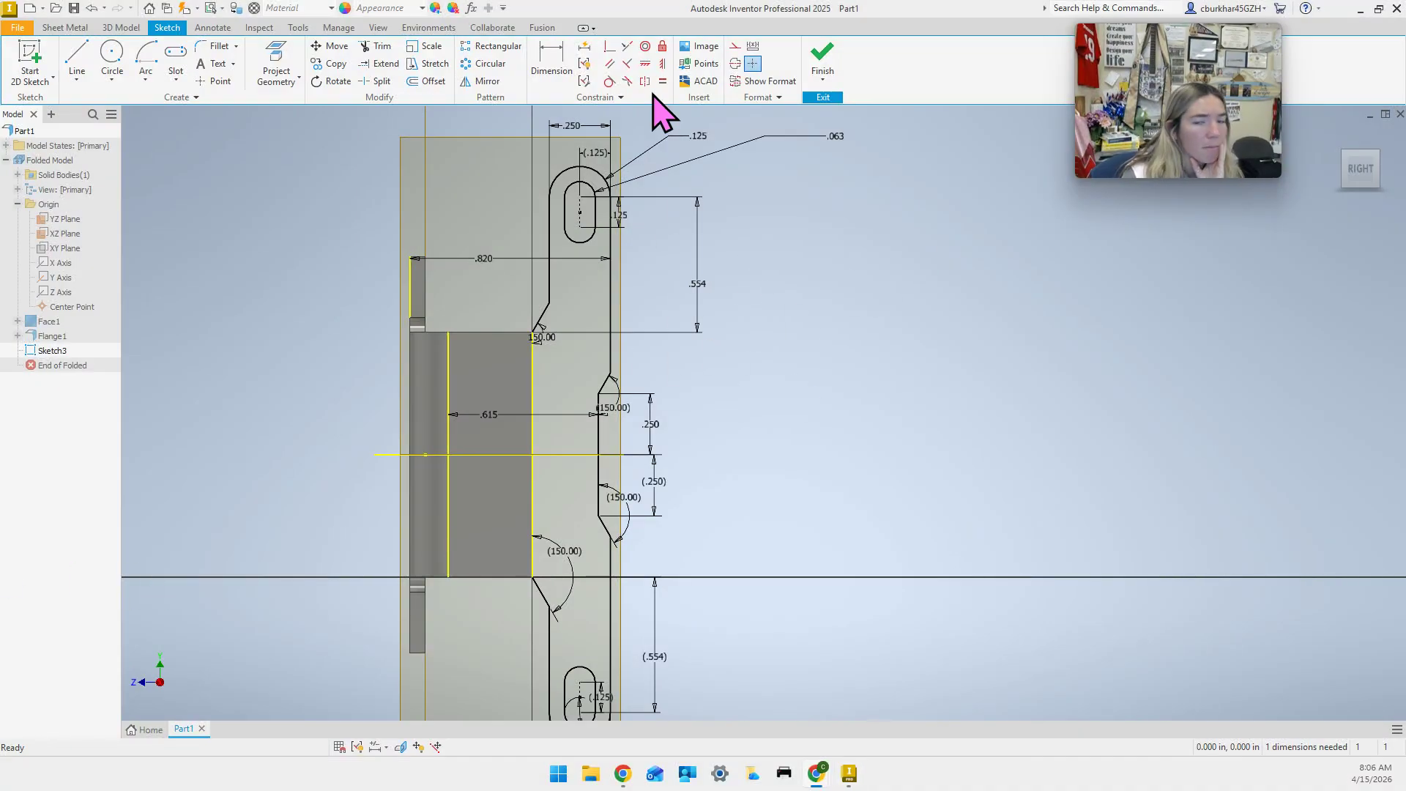
pyautogui.click(821, 57)
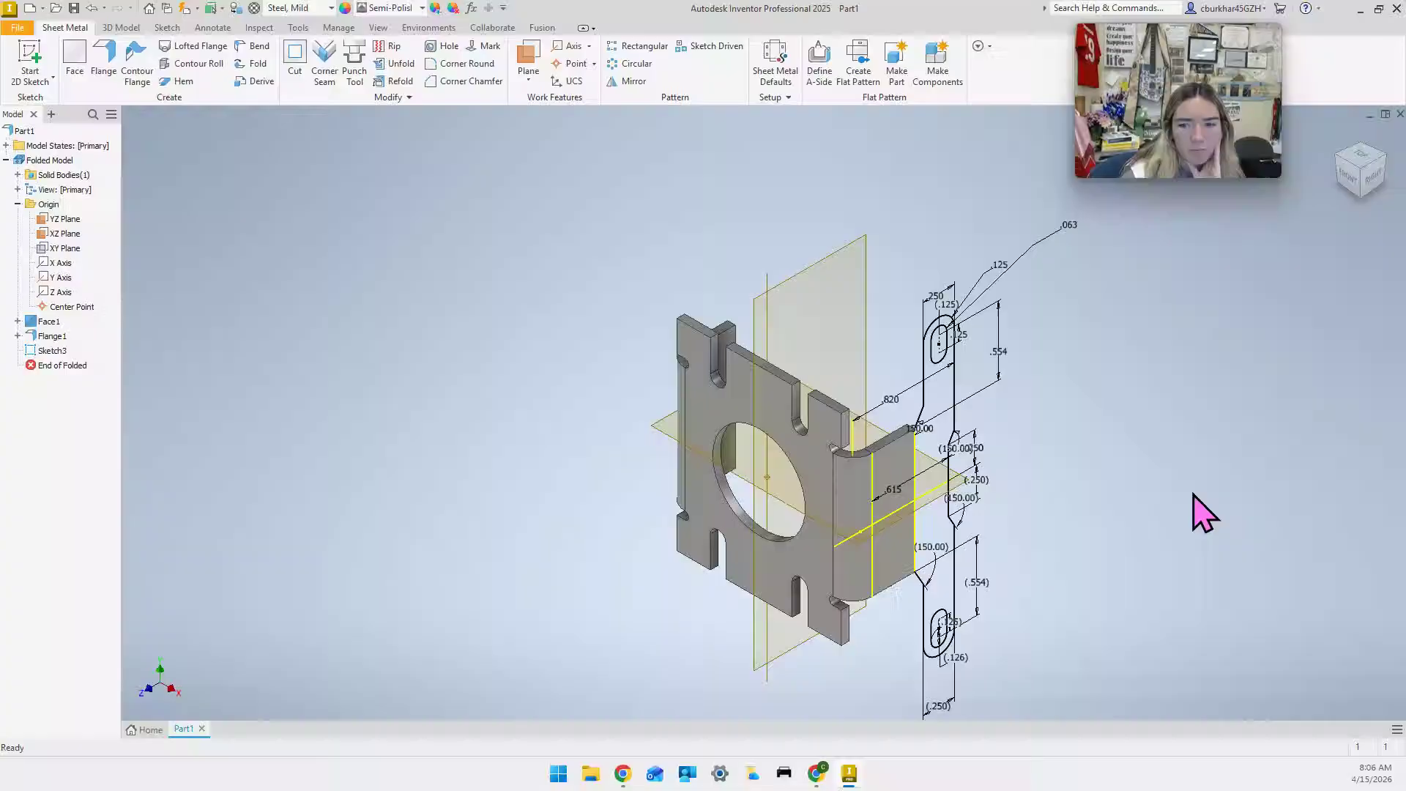
# Create sheet-metal Face2 from both the upper and lower tab profiles of Sketch3.
pyautogui.click(73, 62)
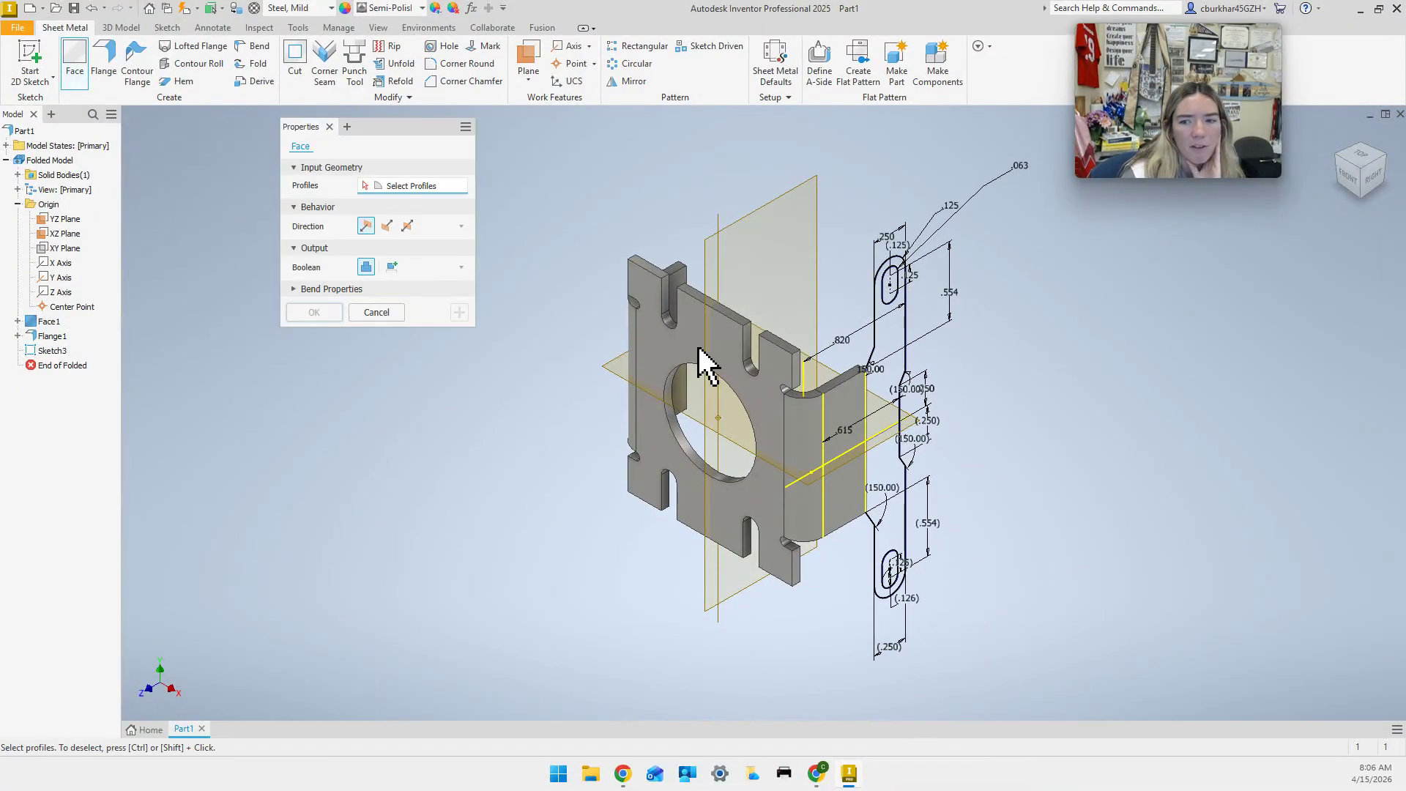
pyautogui.click(877, 396)
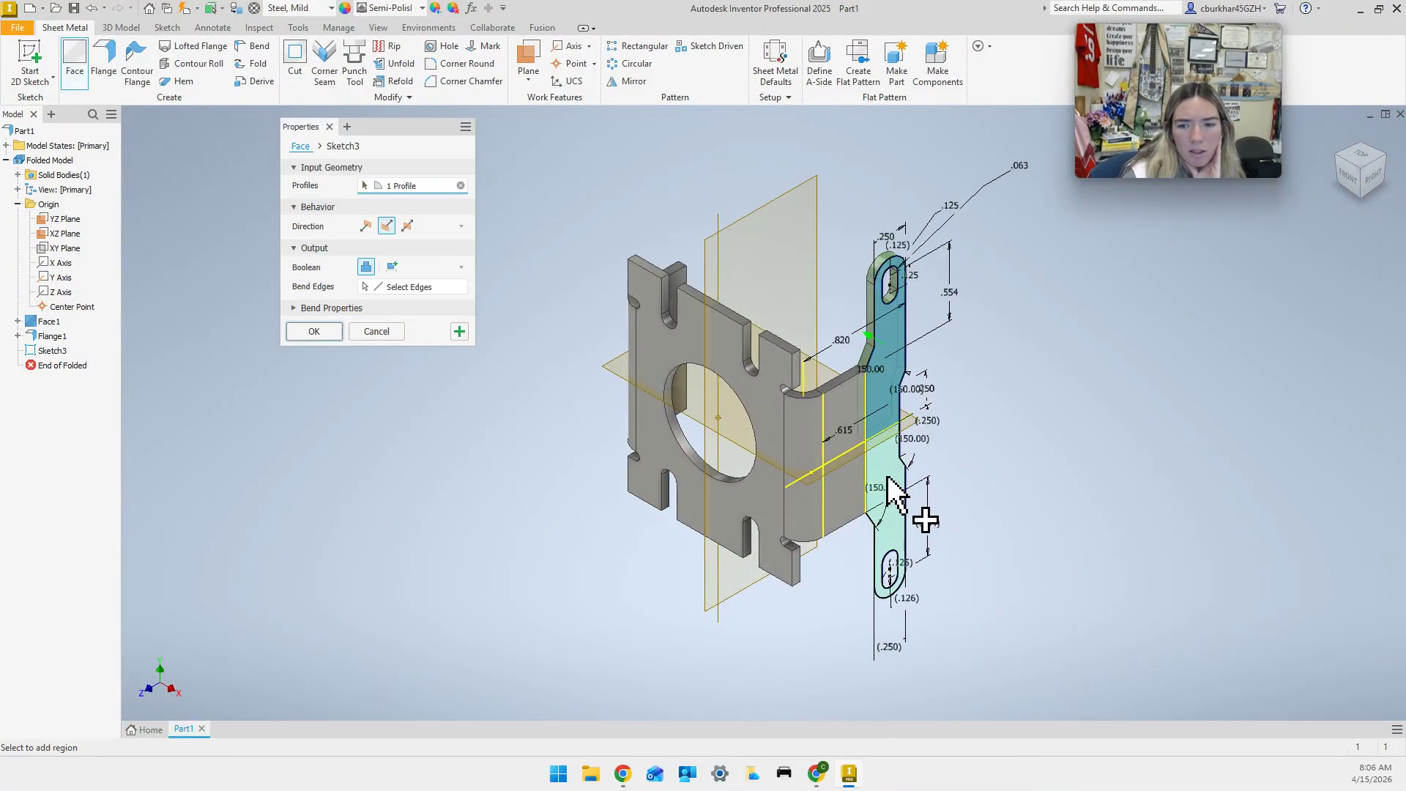
pyautogui.click(889, 472)
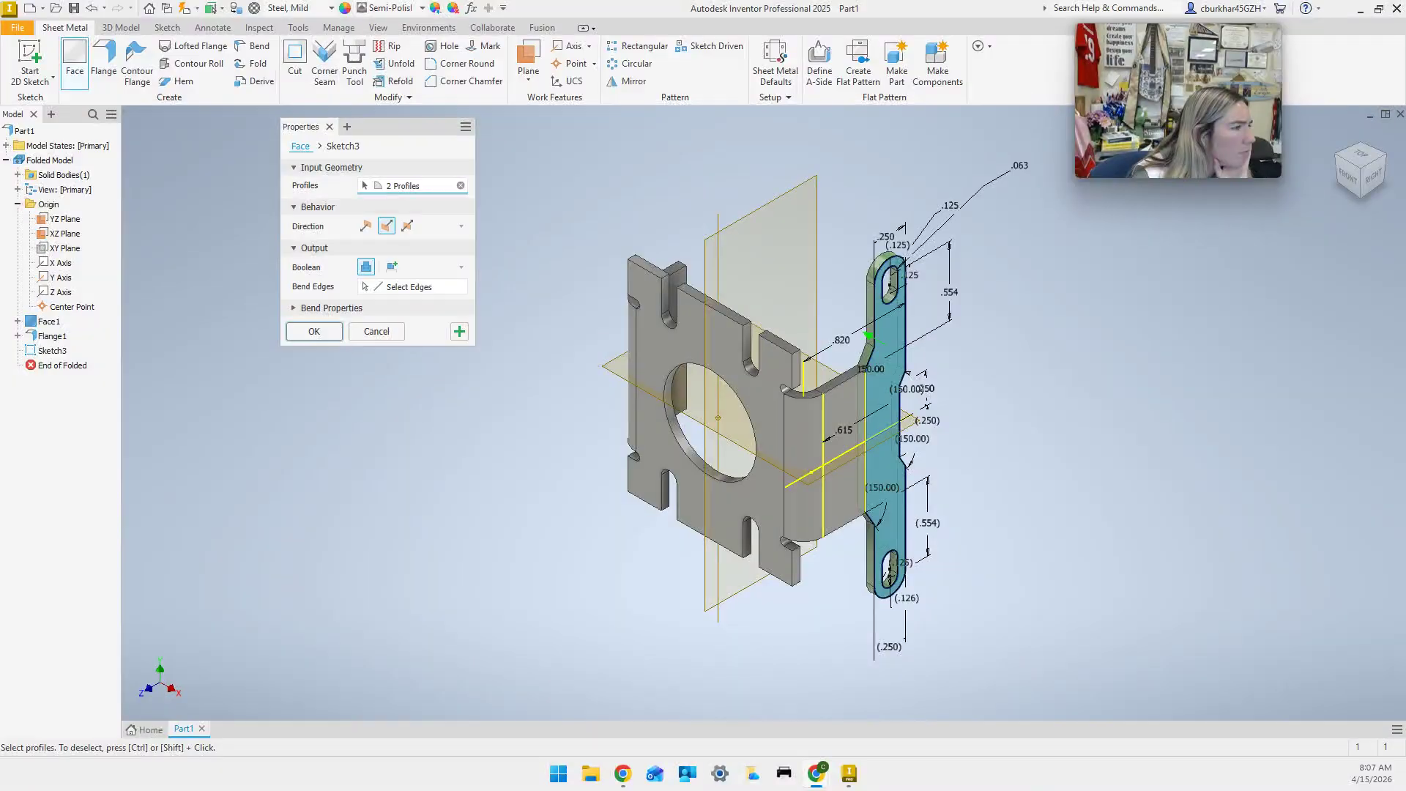
pyautogui.click(314, 331)
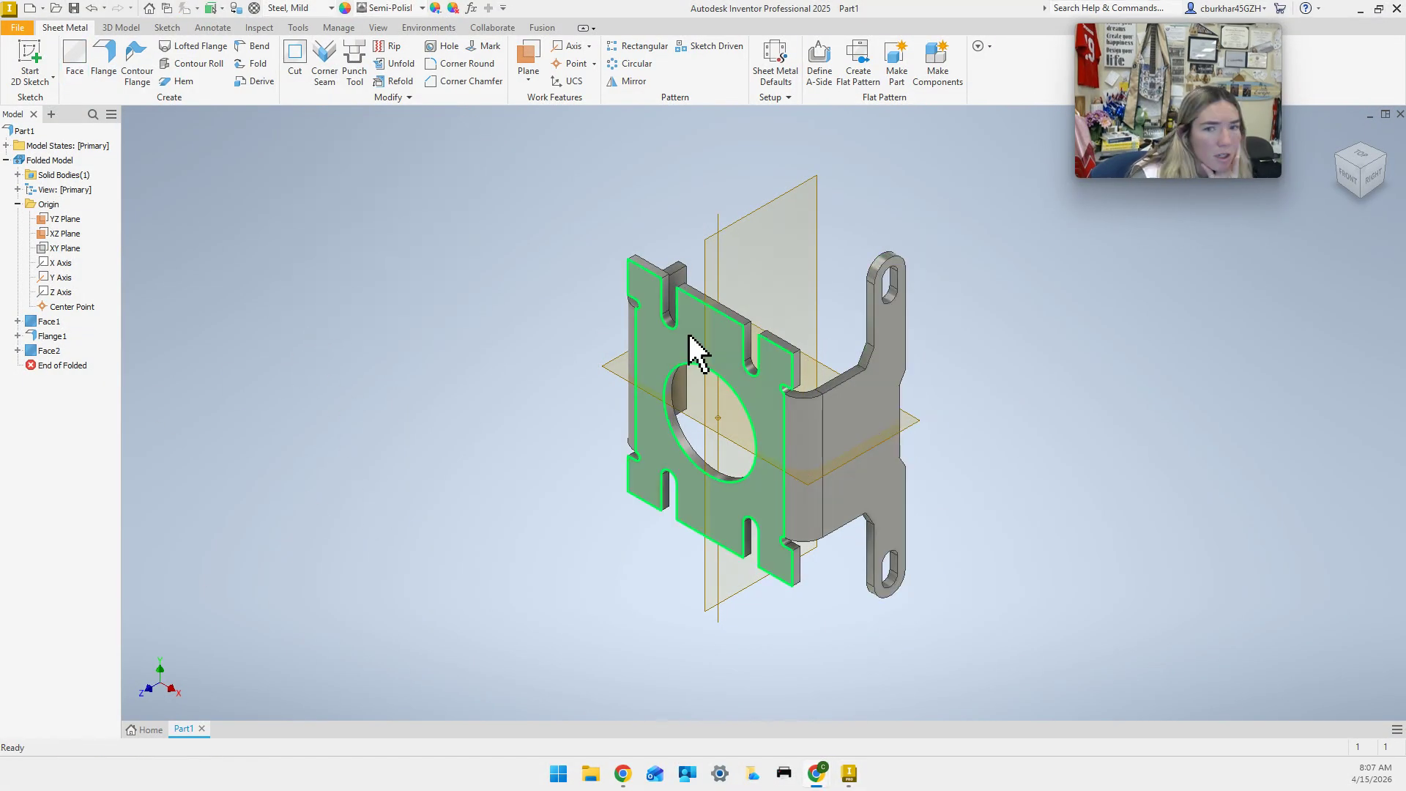
# Rotate the bracket to a back view with the ViewCube and start the Mirror command.
pyautogui.click(1361, 145)
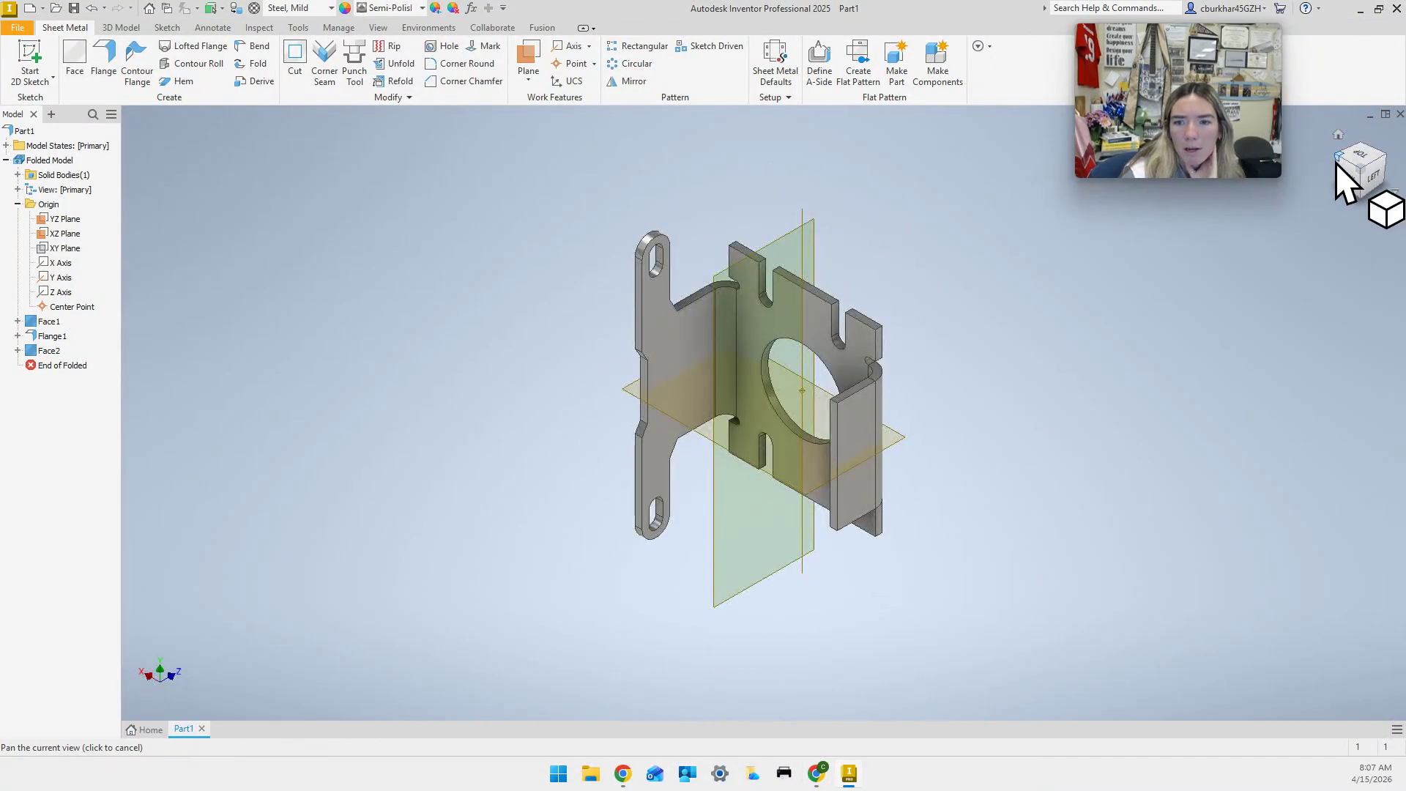
pyautogui.click(1349, 169)
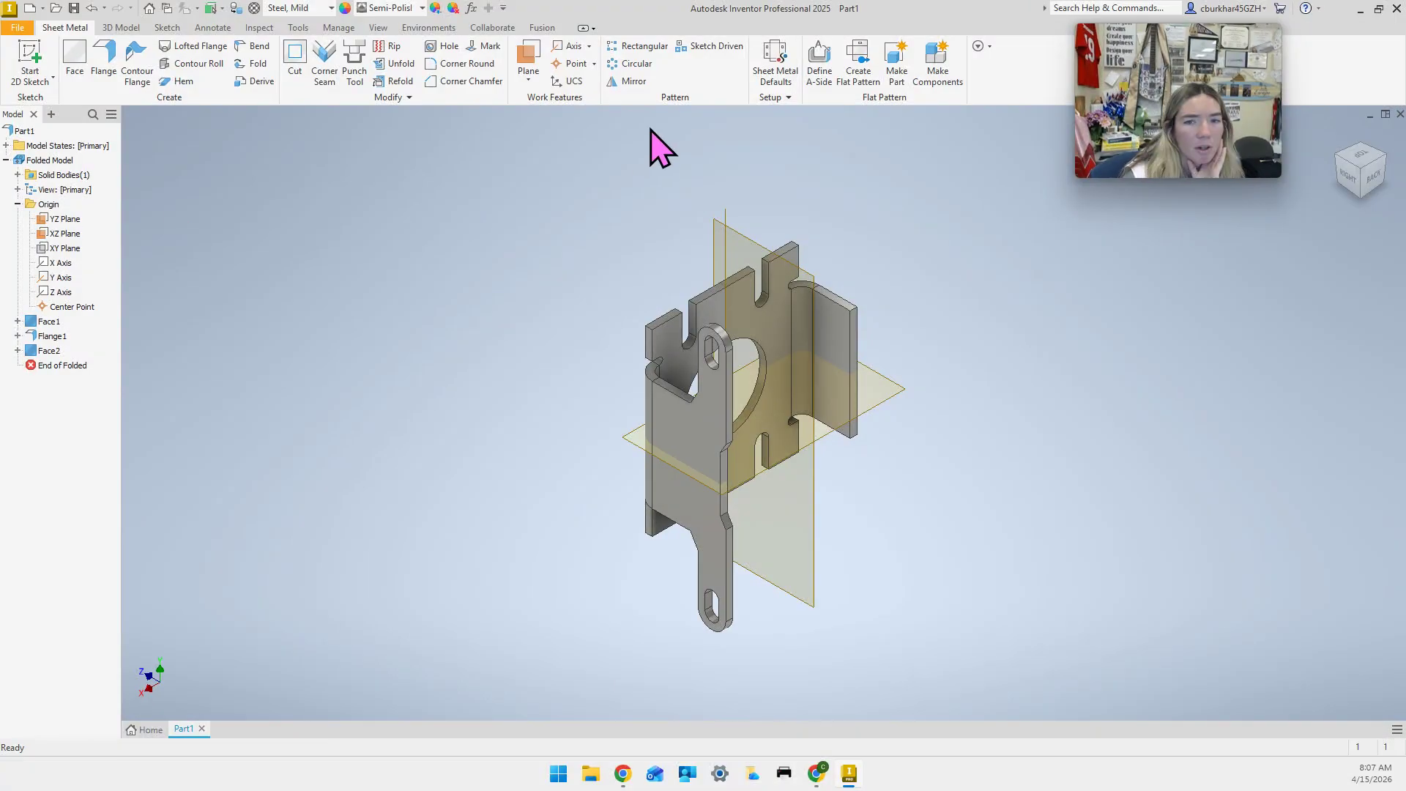
pyautogui.click(630, 81)
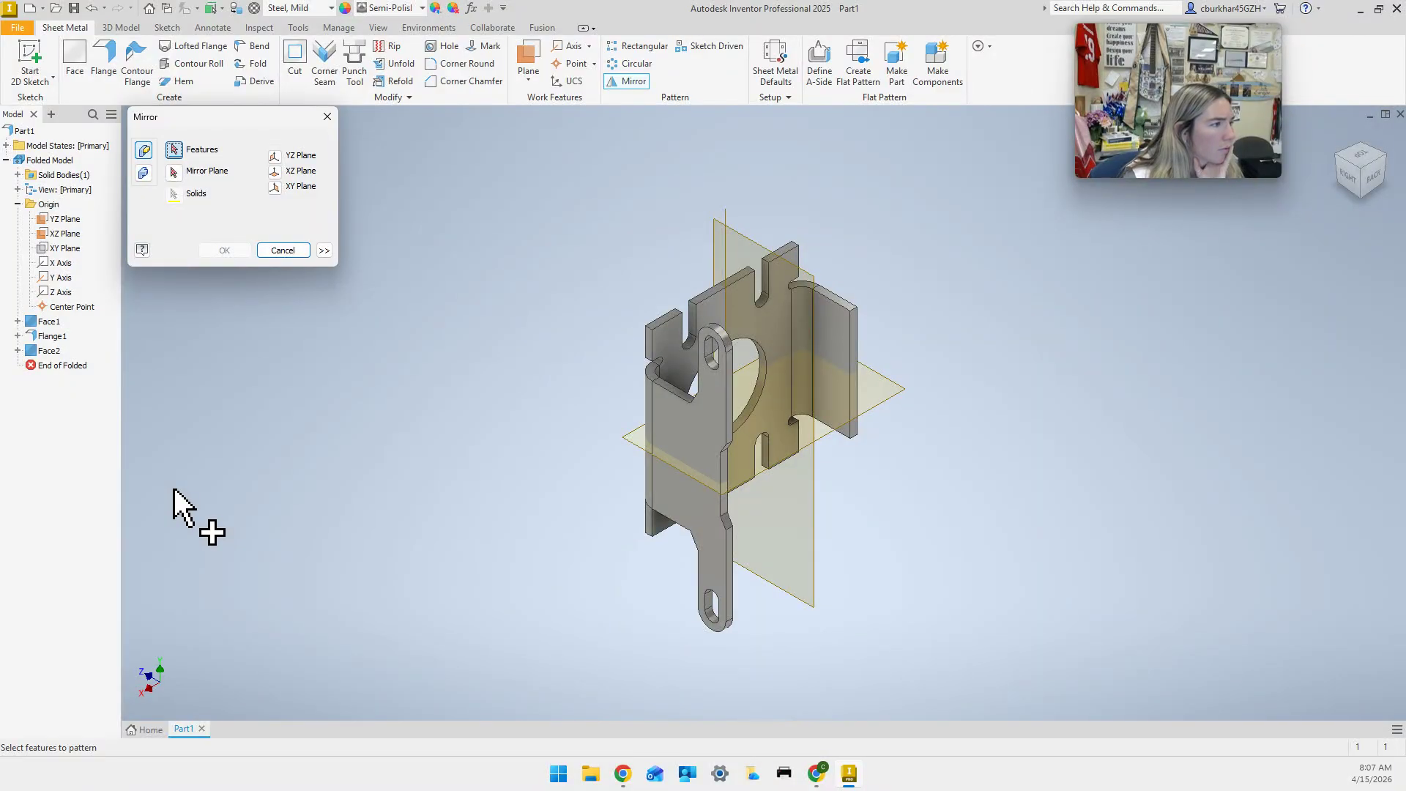
# Mirror the Face2 tab across the YZ Plane, creating Mirror1.
pyautogui.click(51, 351)
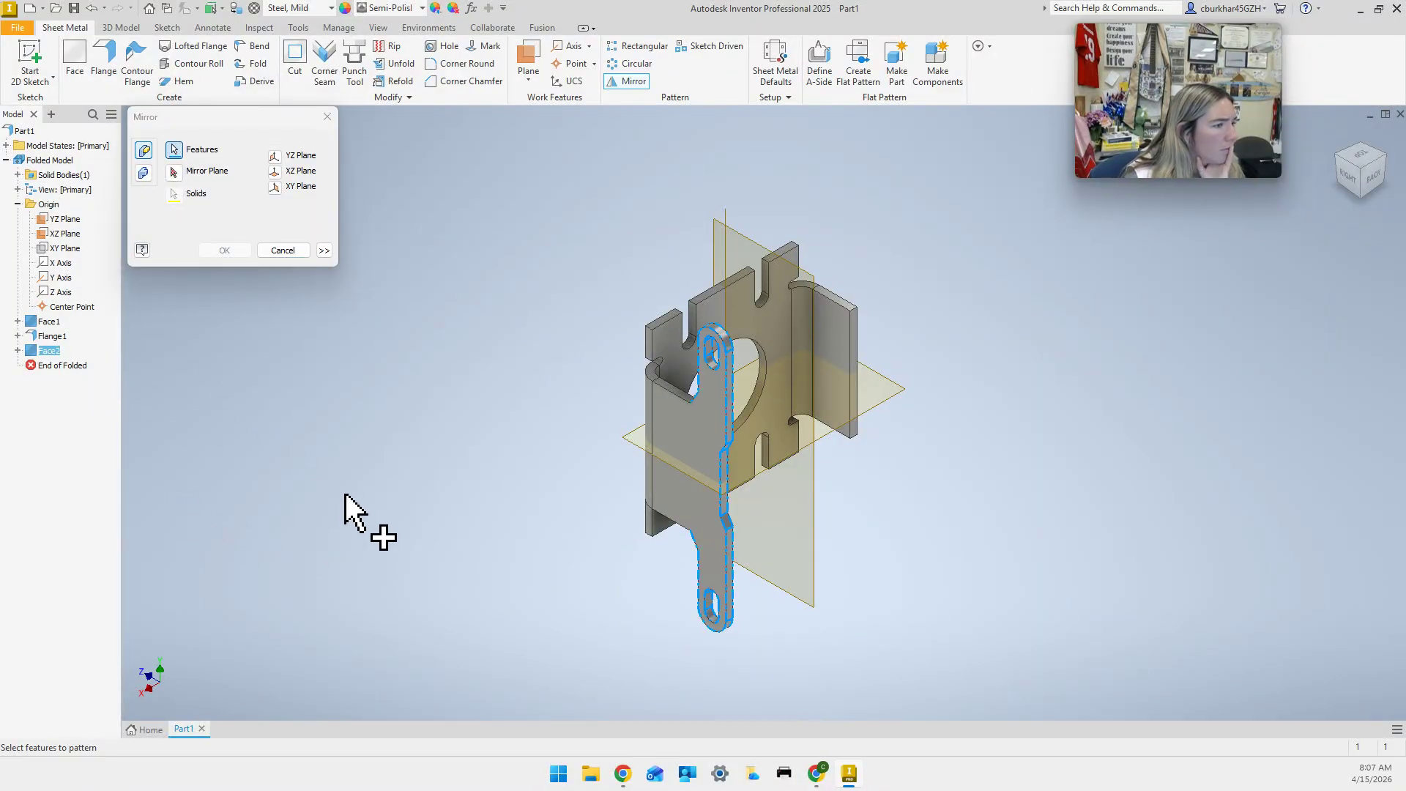
pyautogui.rightClick(420, 412)
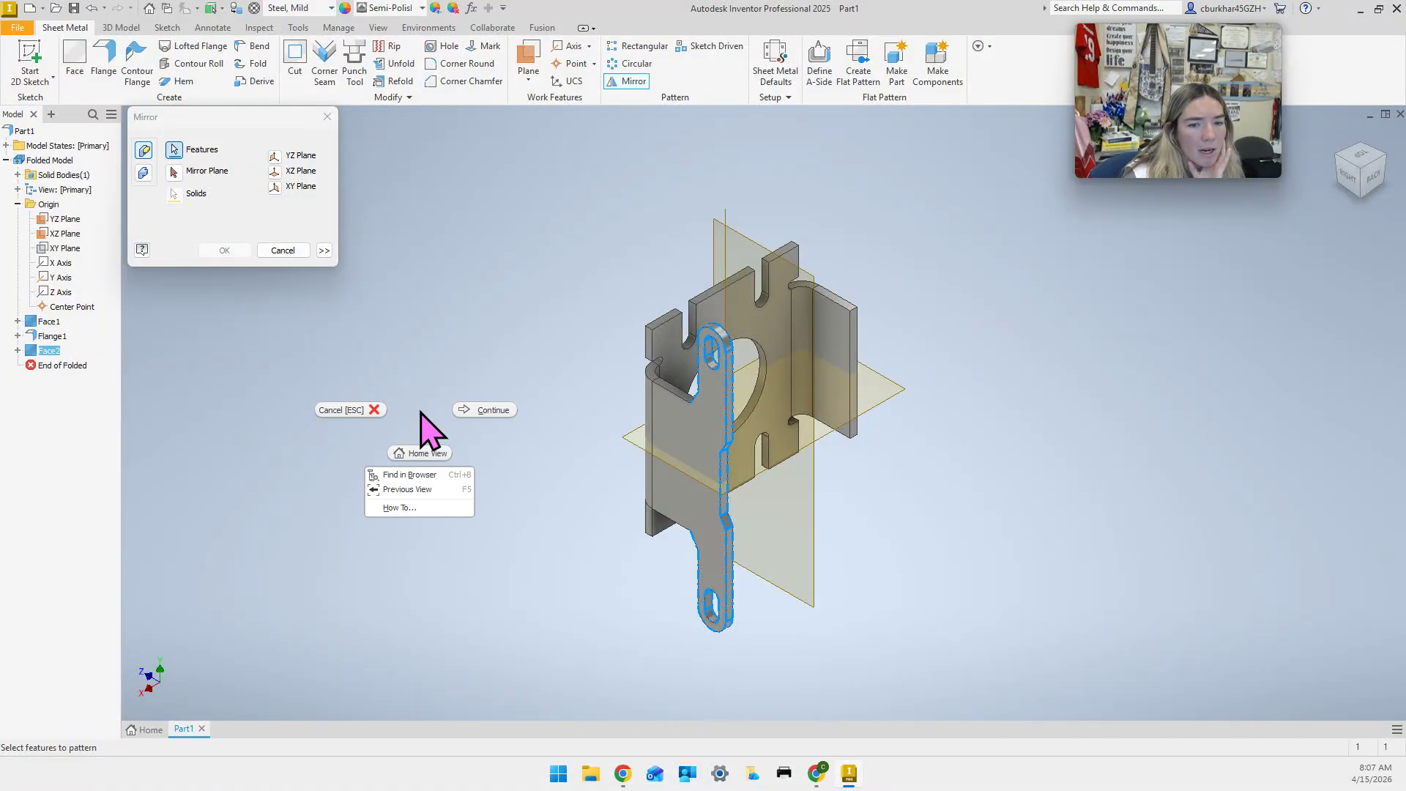
pyautogui.click(490, 410)
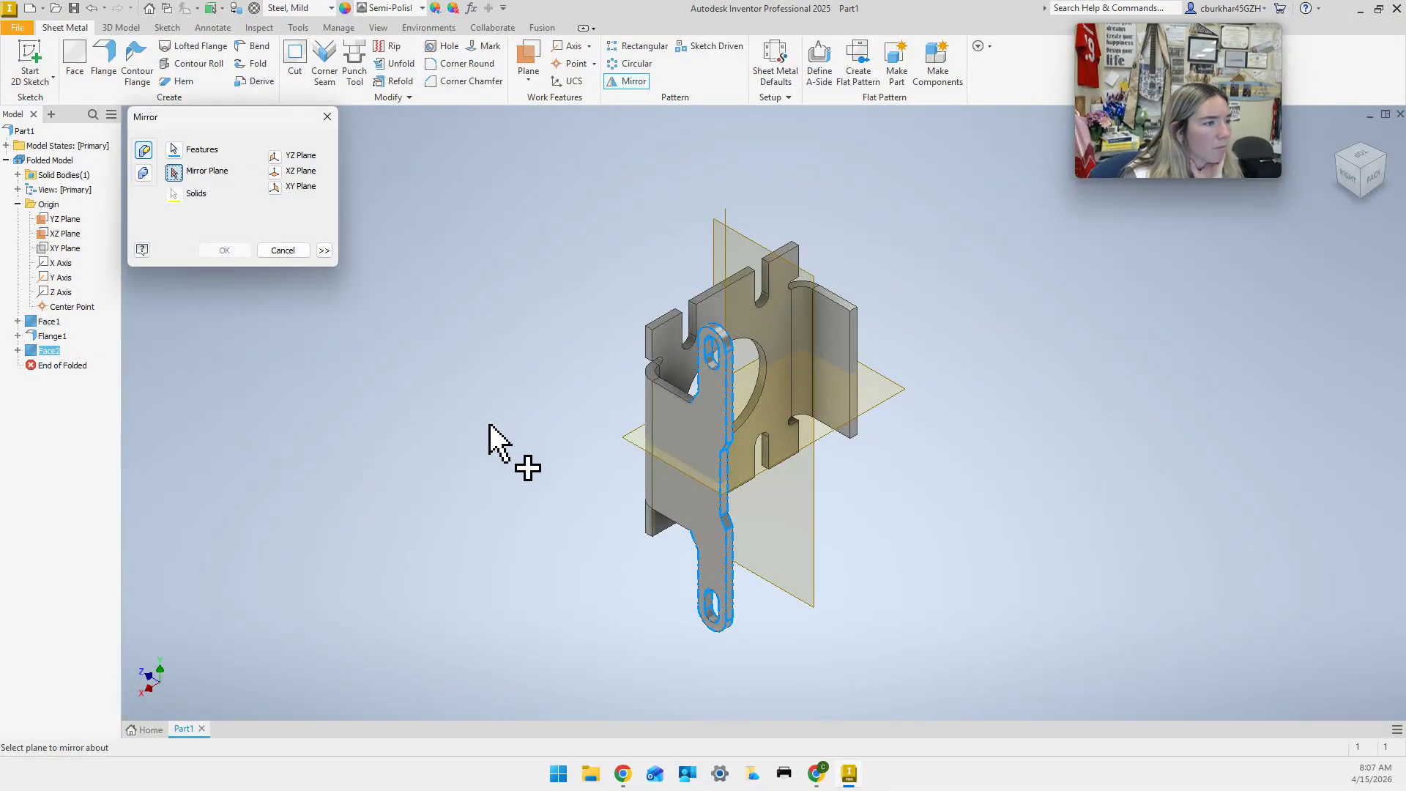
pyautogui.click(812, 556)
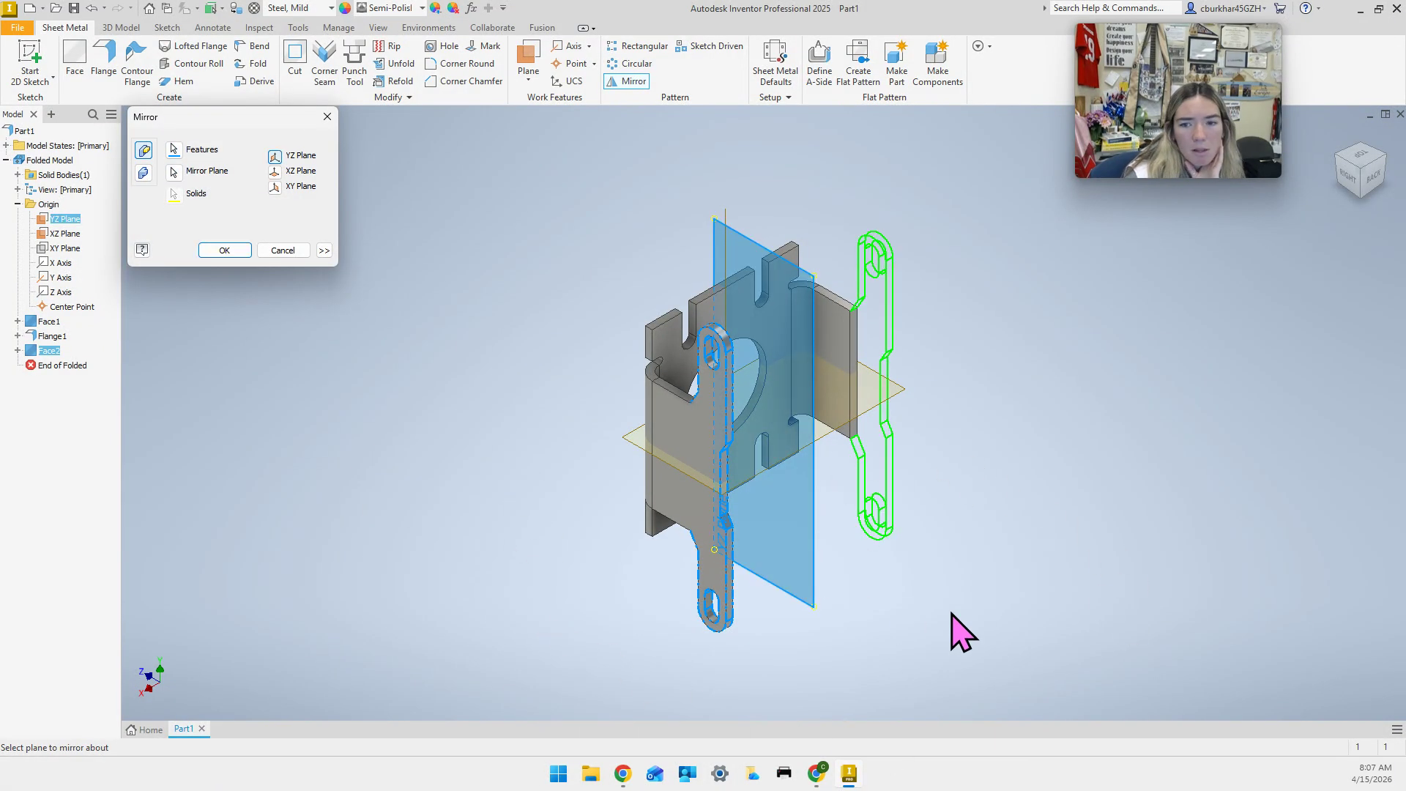
pyautogui.click(223, 250)
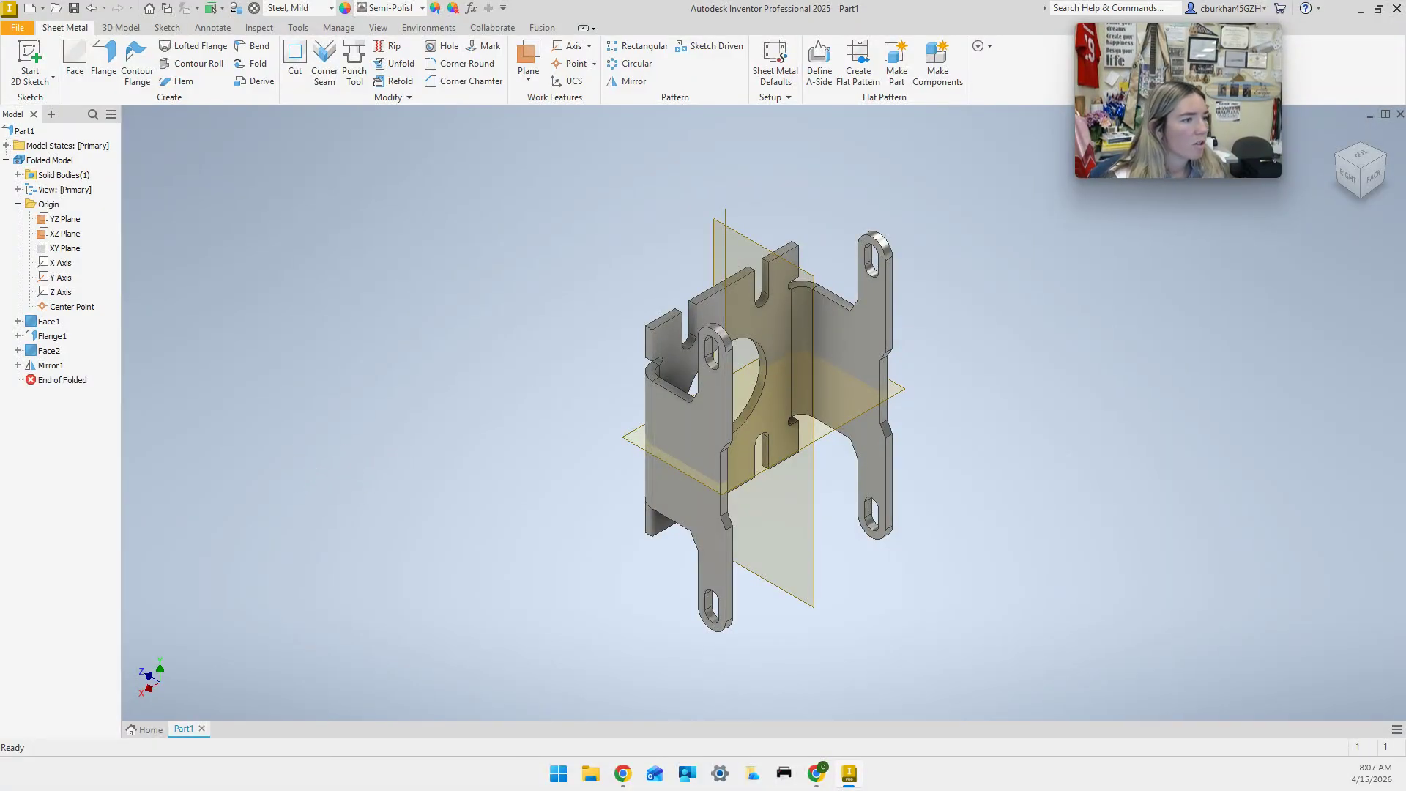
# Start Sketch4 on the YZ Plane and set the visual style to Wireframe.
pyautogui.click(29, 60)
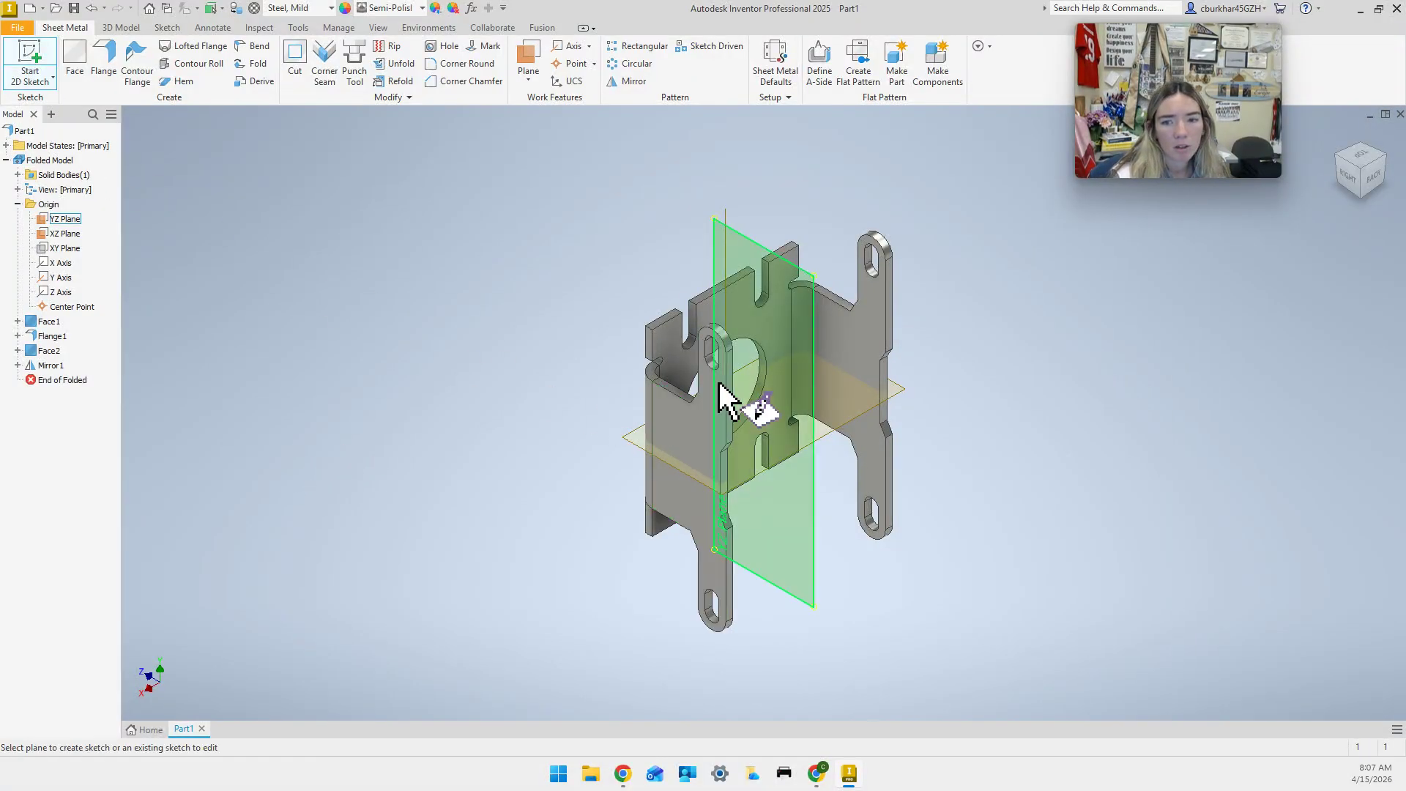
pyautogui.click(813, 507)
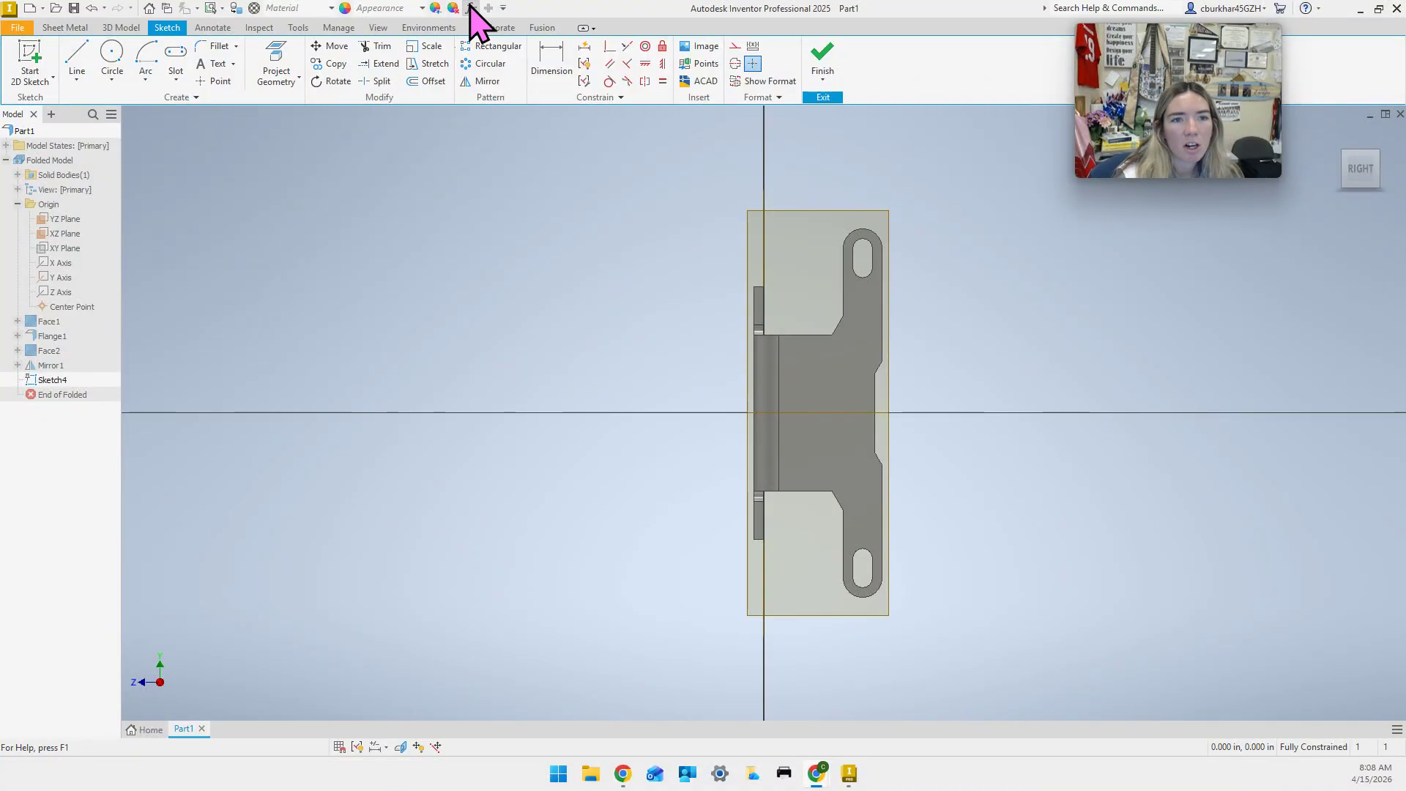
pyautogui.click(378, 27)
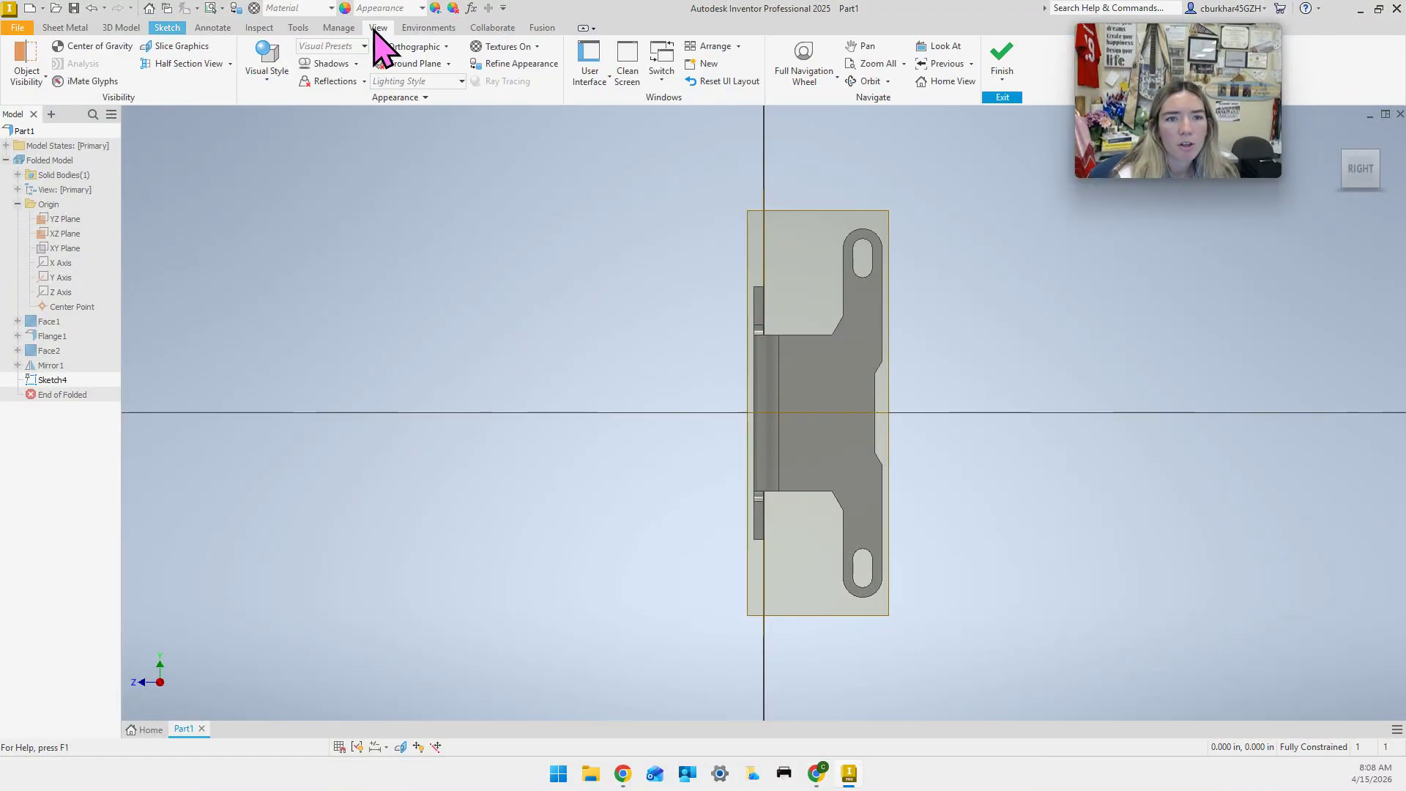
pyautogui.click(266, 77)
pyautogui.click(326, 225)
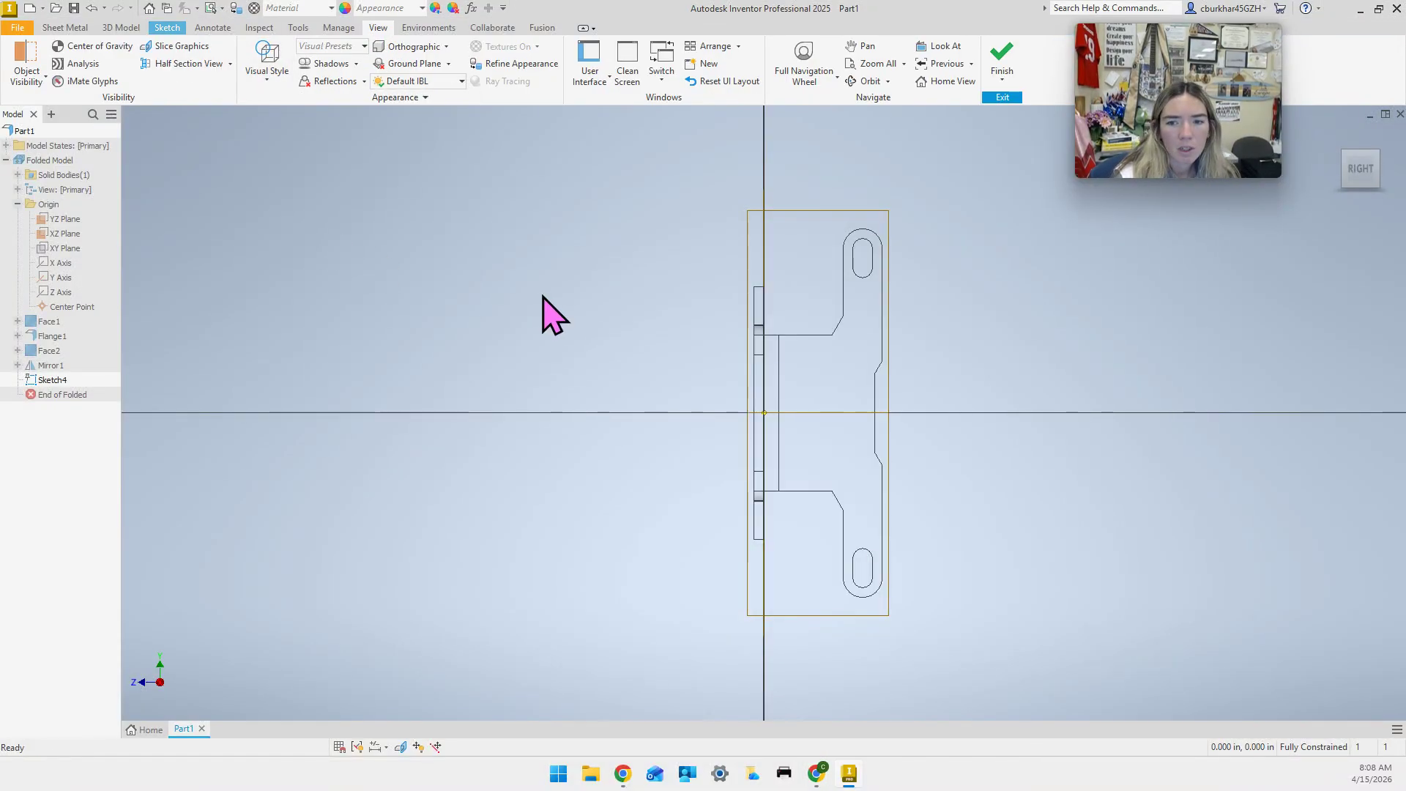
# Back on the Sketch tab, bring up the rectangle and slot shape options.
pyautogui.click(166, 27)
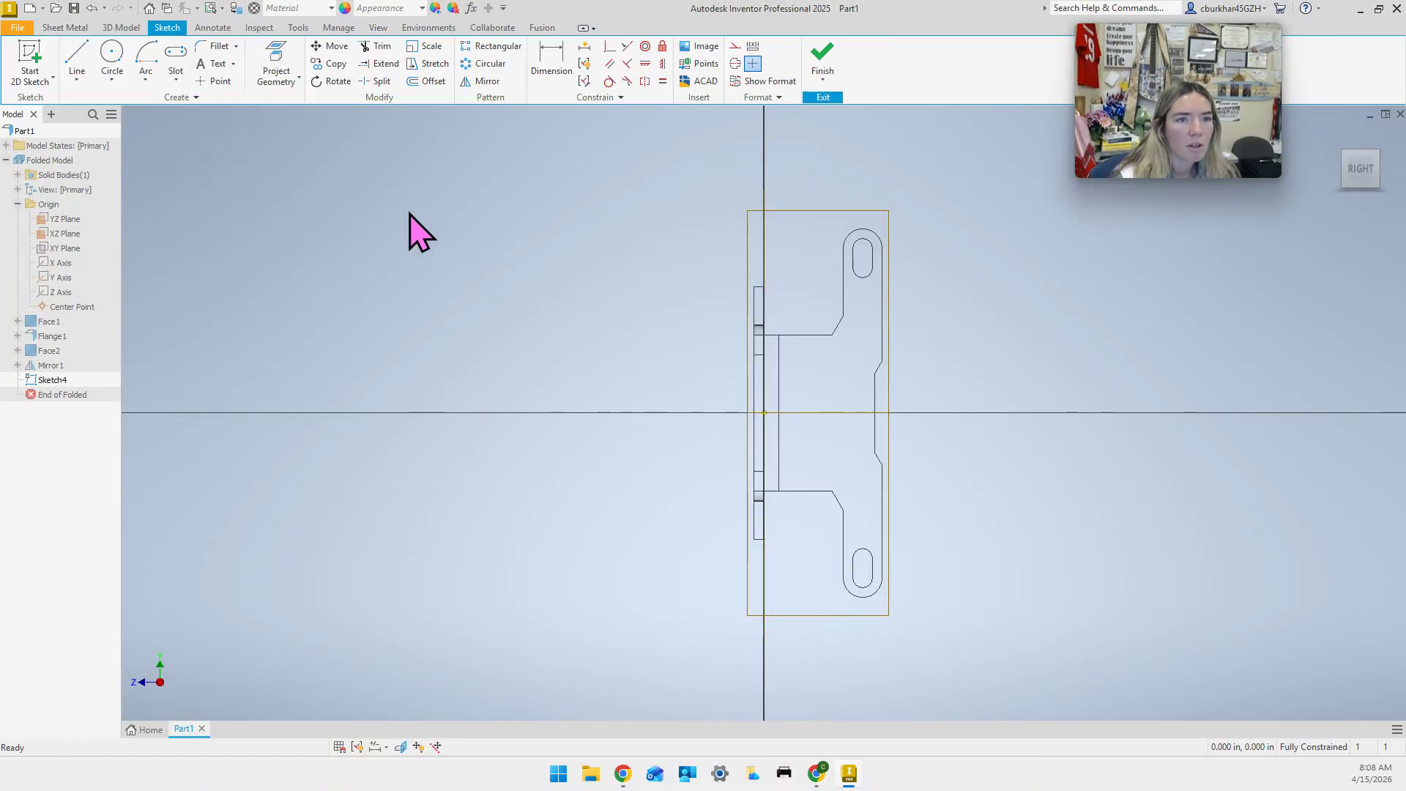
pyautogui.click(176, 79)
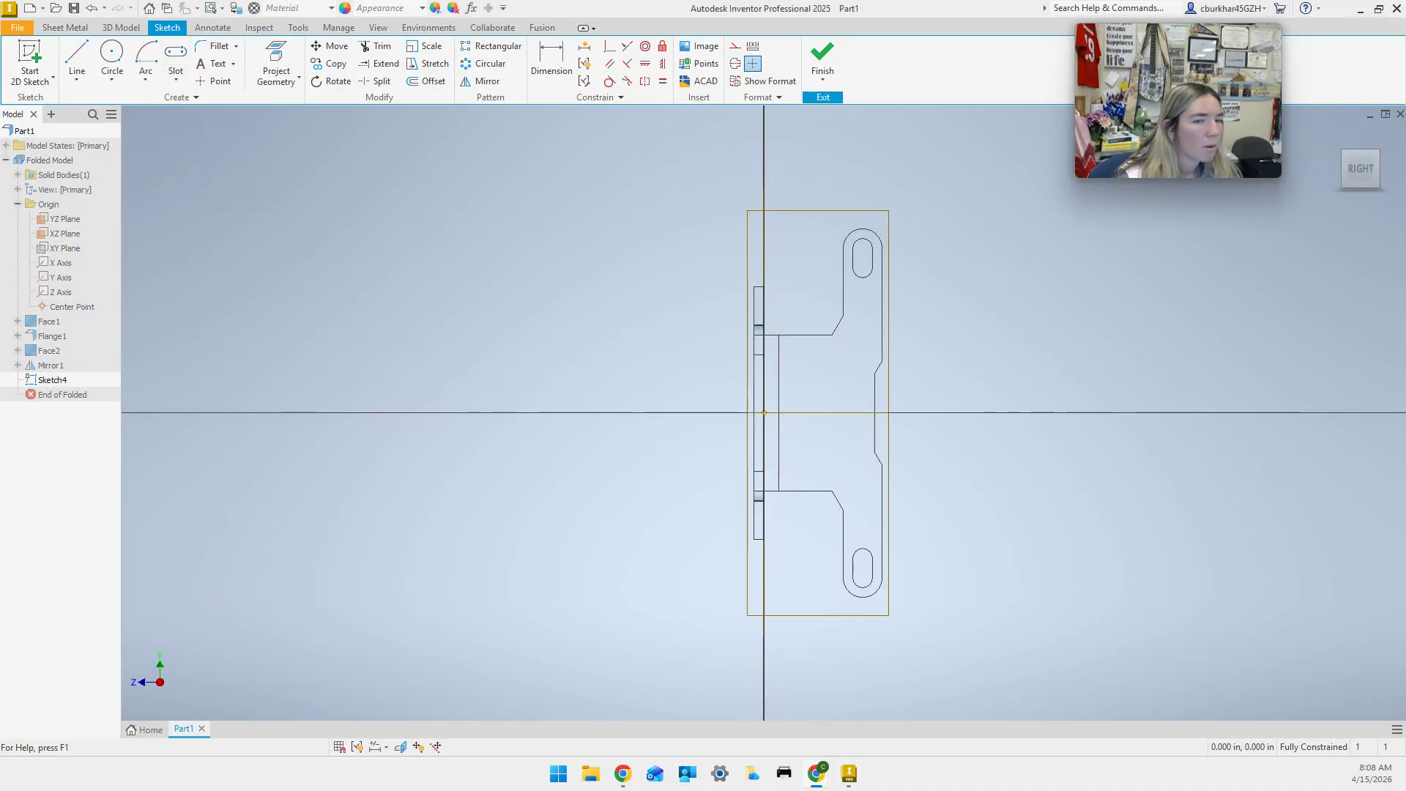
pyautogui.click(176, 79)
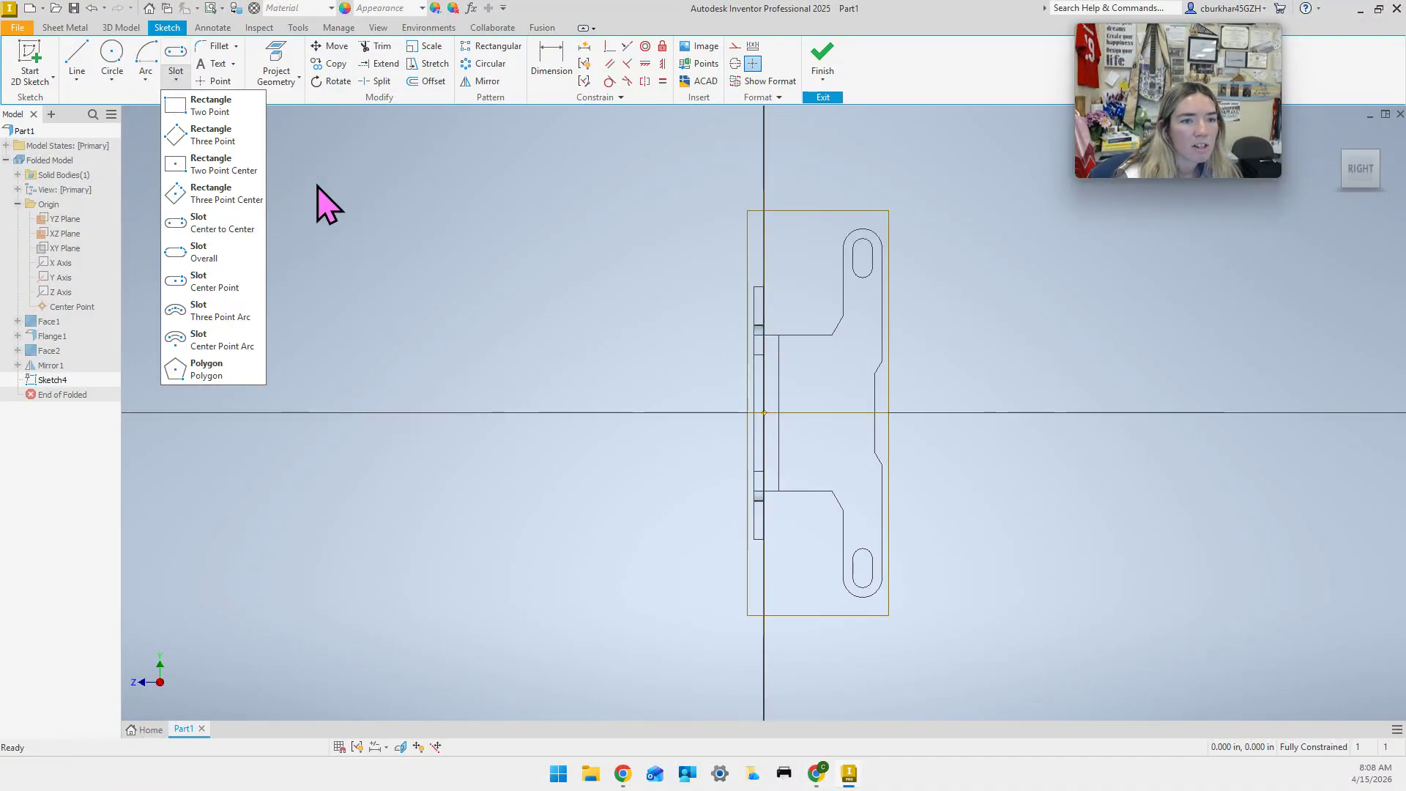
# Draw a vertical centre-to-centre slot in the middle of the bracket outline.
pyautogui.click(221, 228)
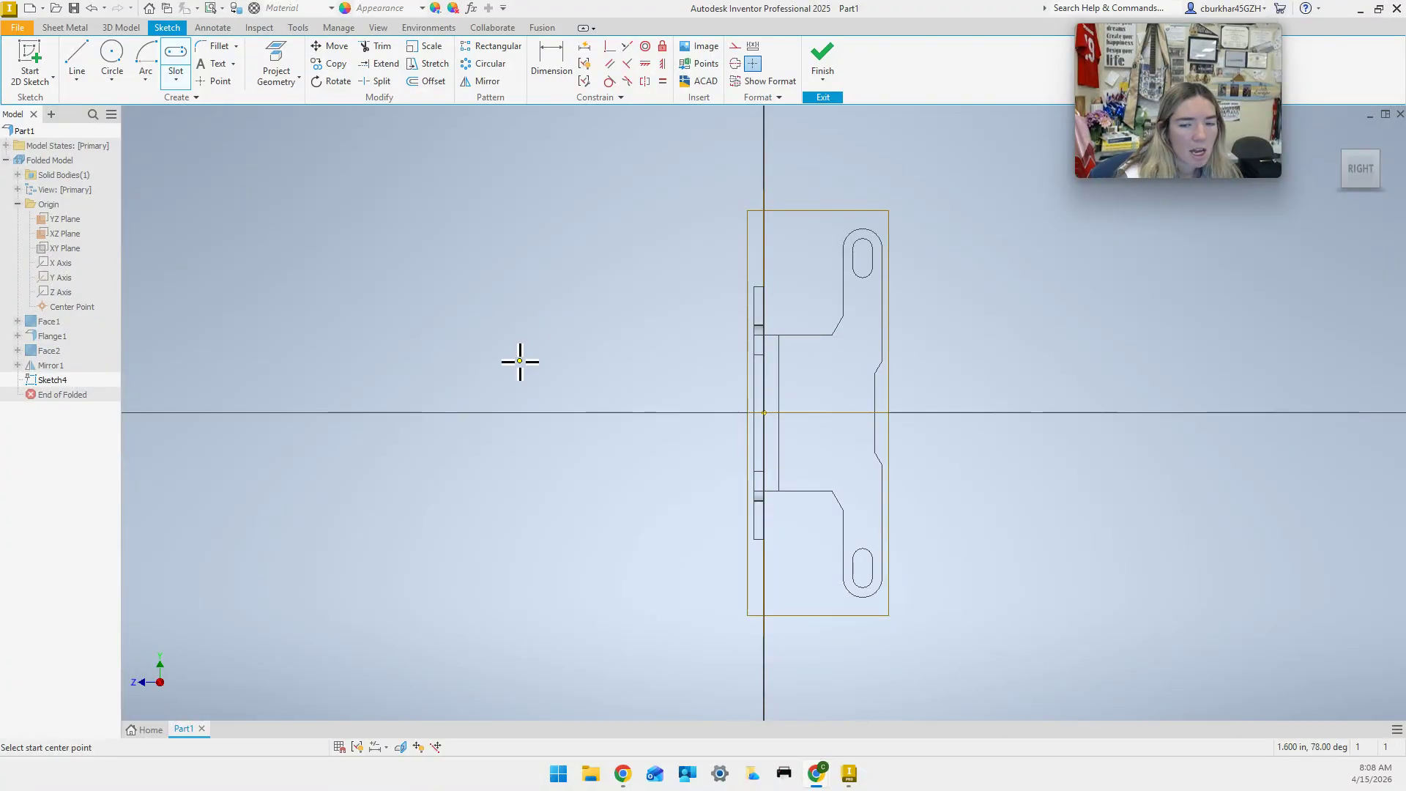
pyautogui.click(823, 368)
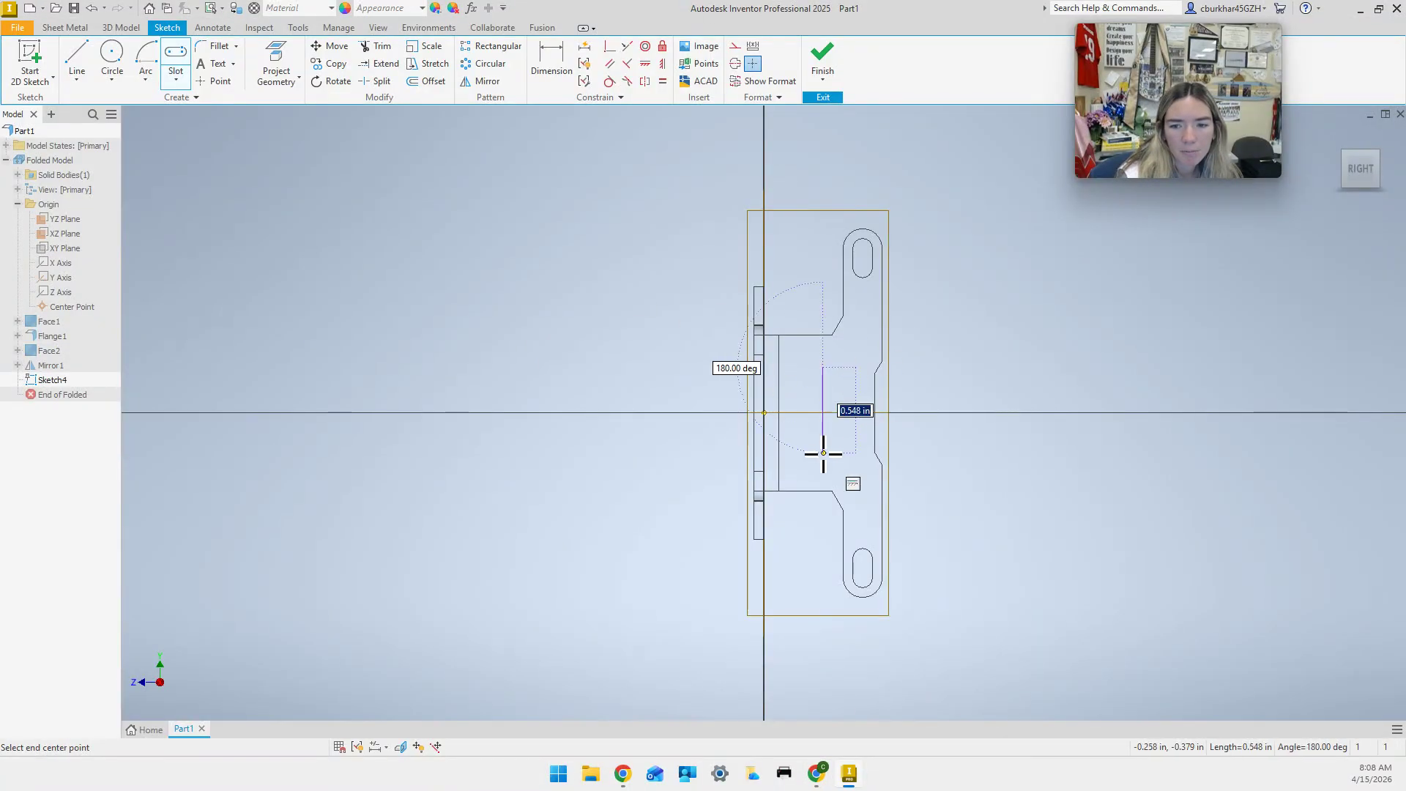
pyautogui.click(823, 465)
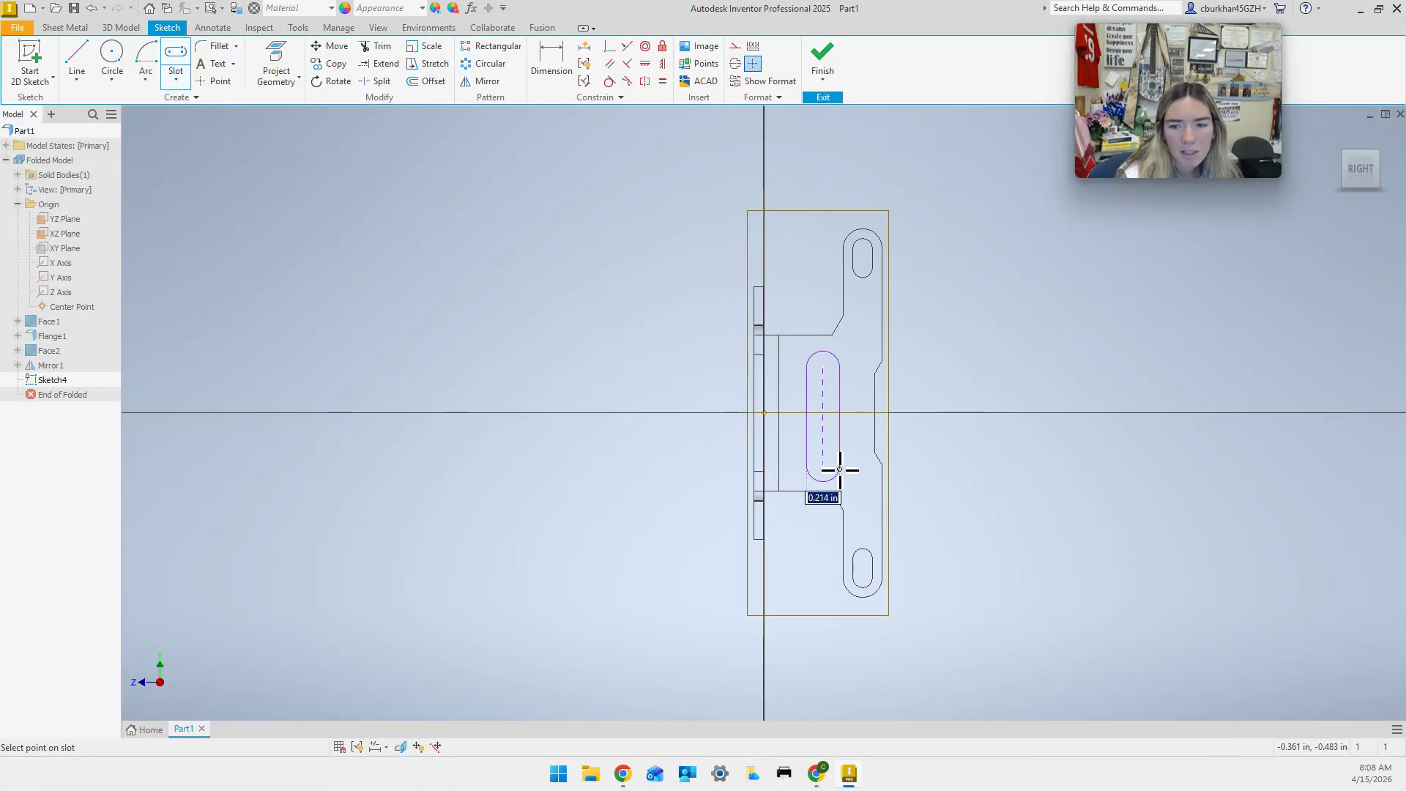
pyautogui.click(842, 466)
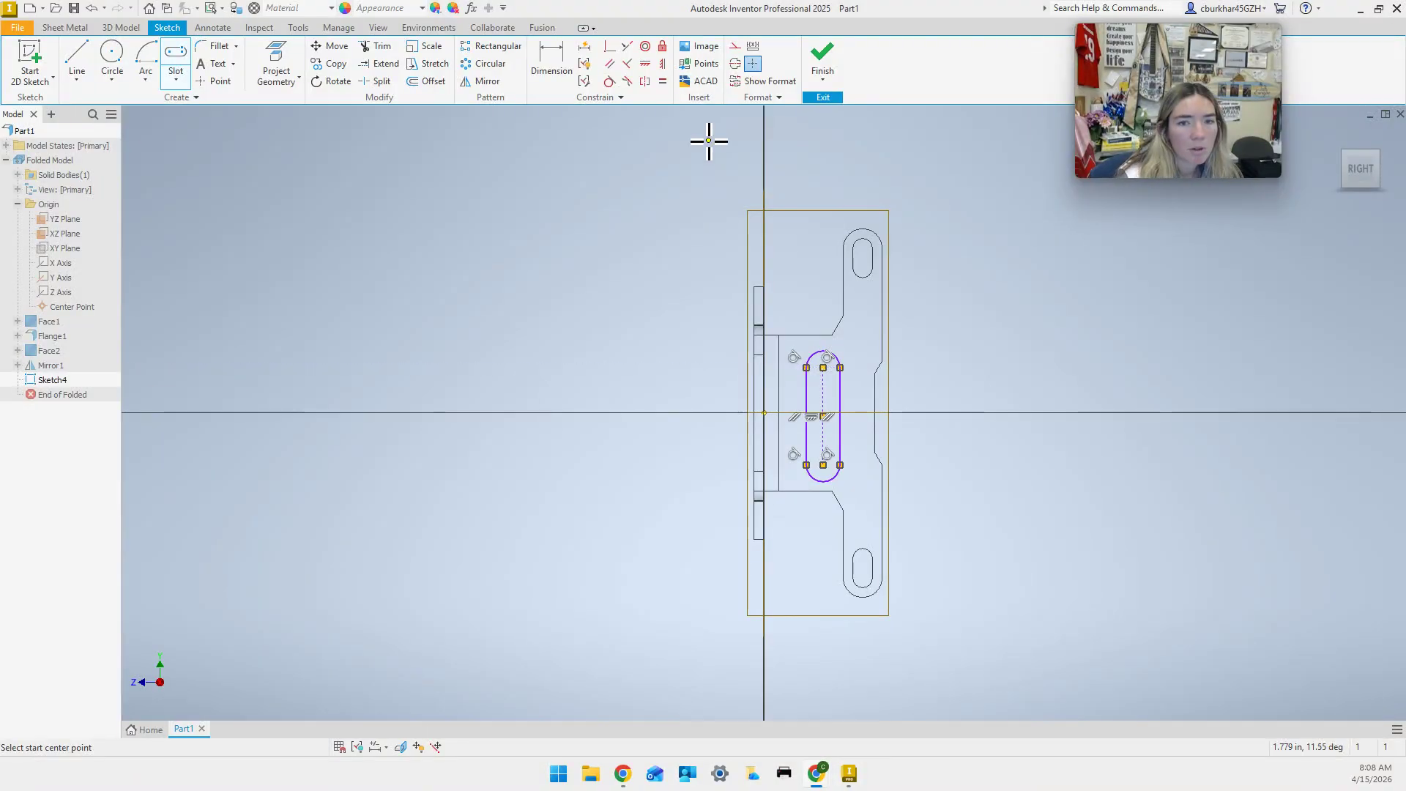
pyautogui.click(551, 62)
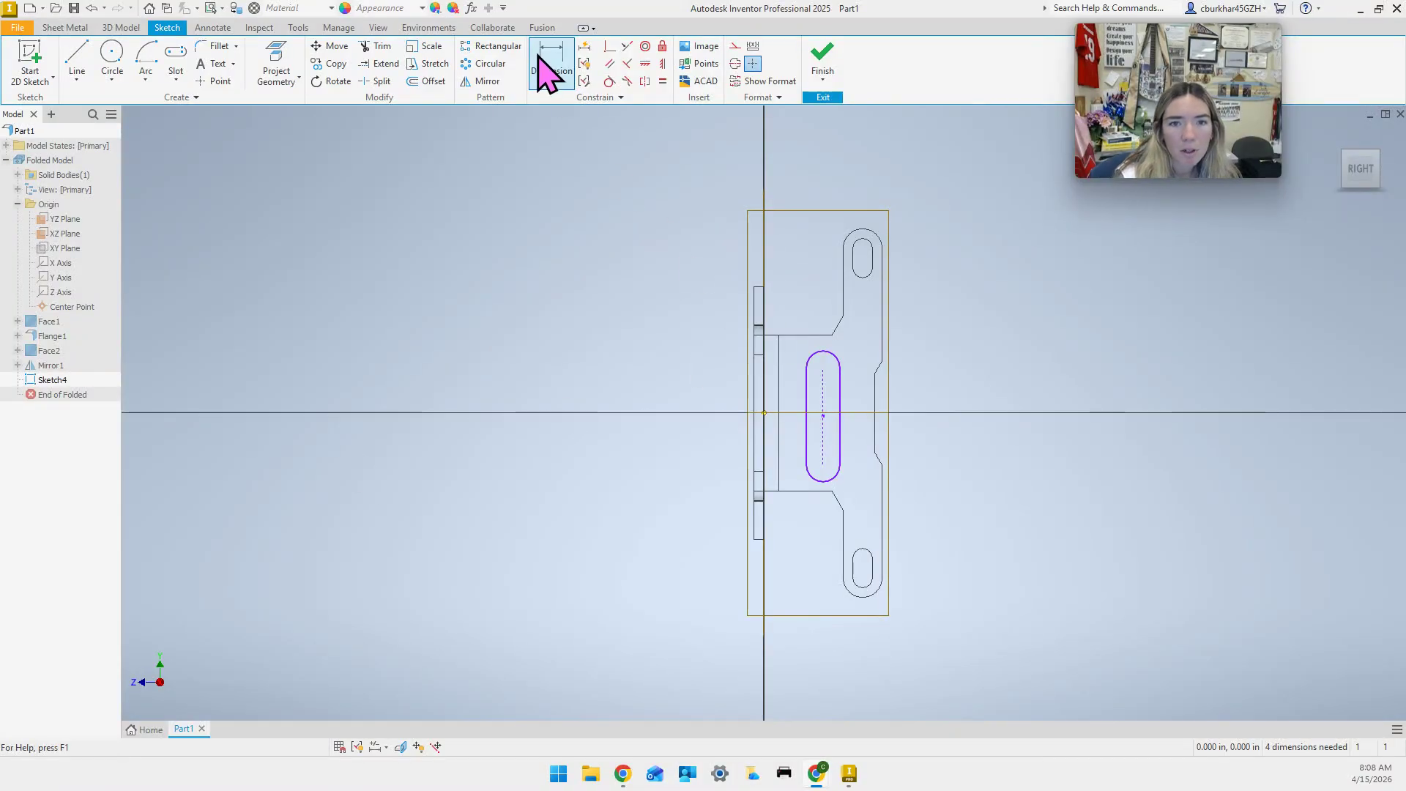
# Dimension the slot centreline .300 from the vertical edge.
pyautogui.click(762, 399)
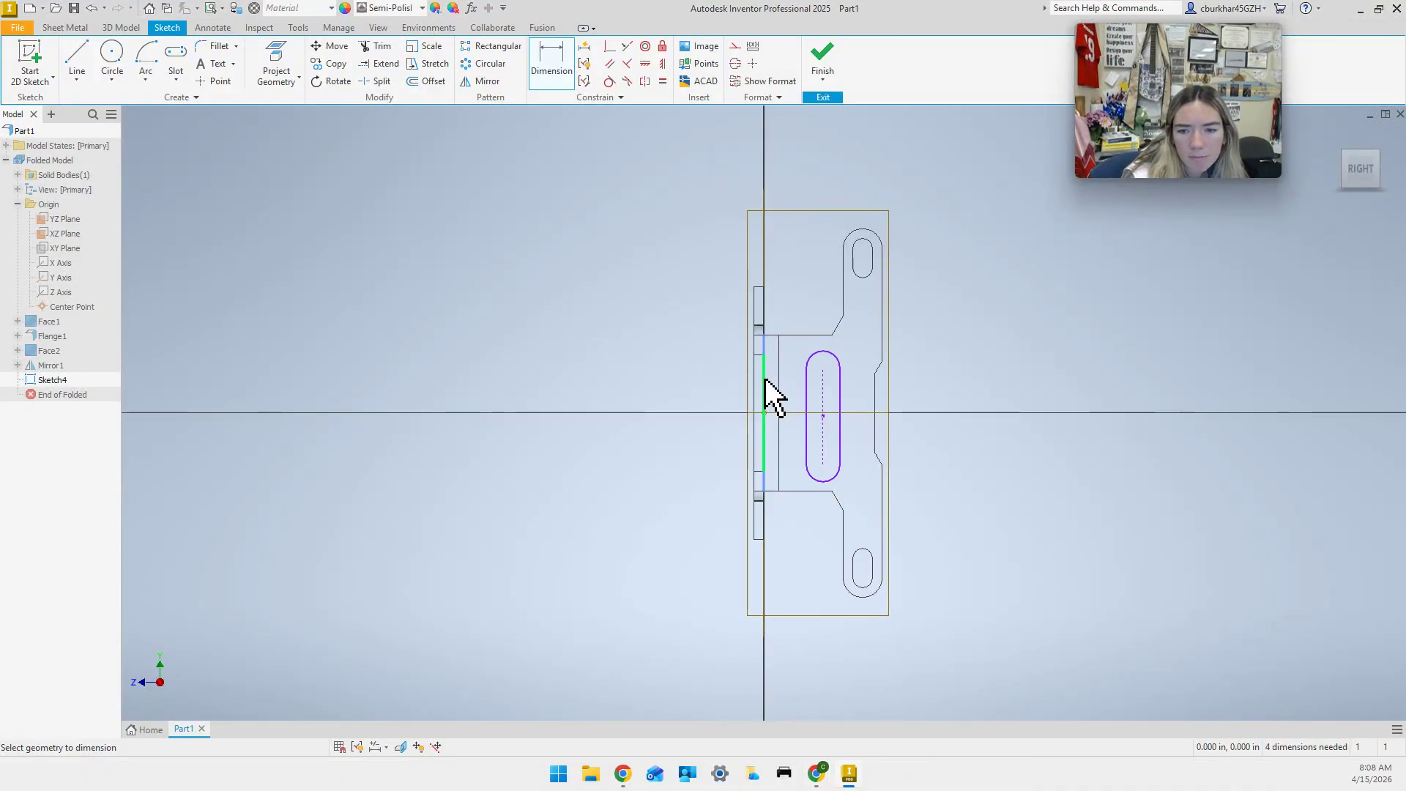
pyautogui.click(826, 419)
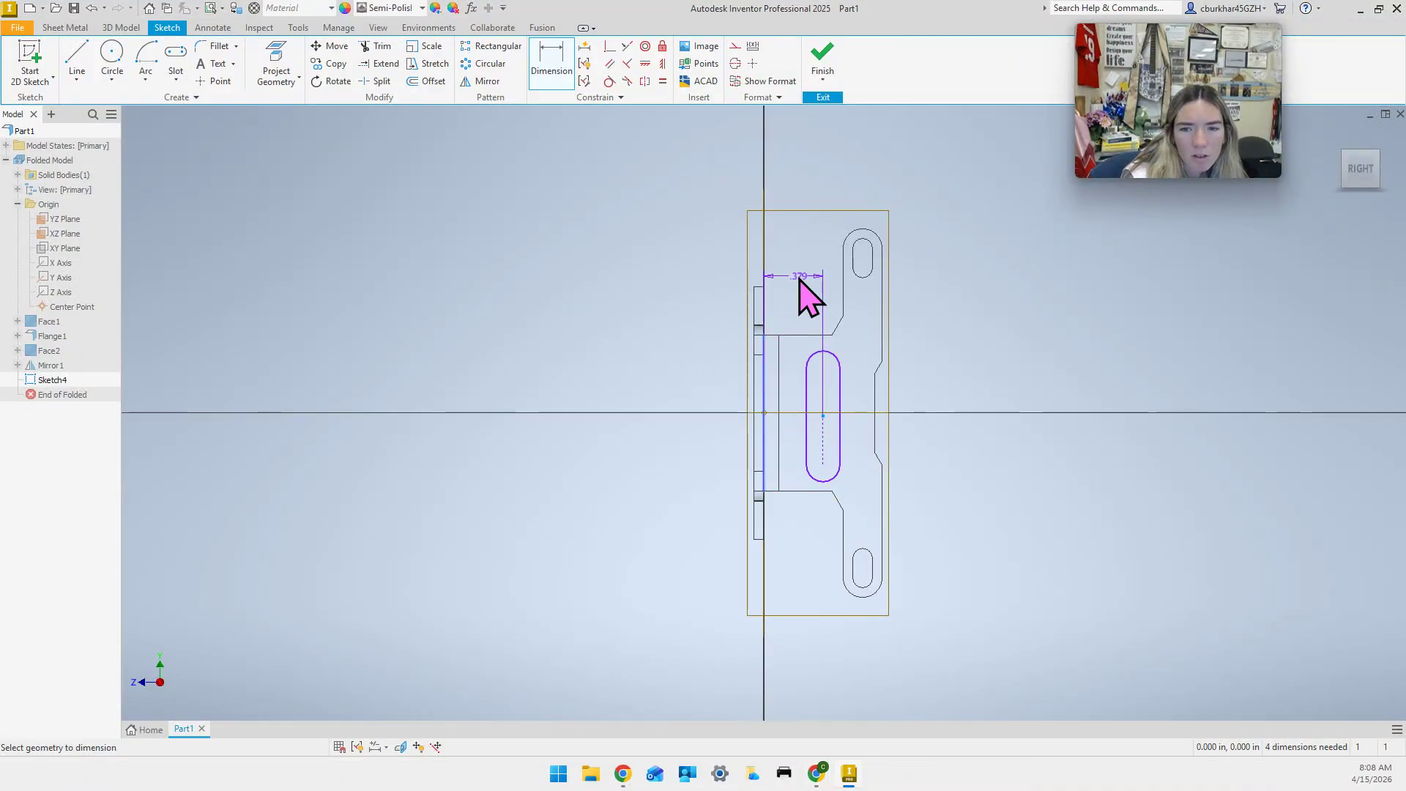
pyautogui.click(797, 280)
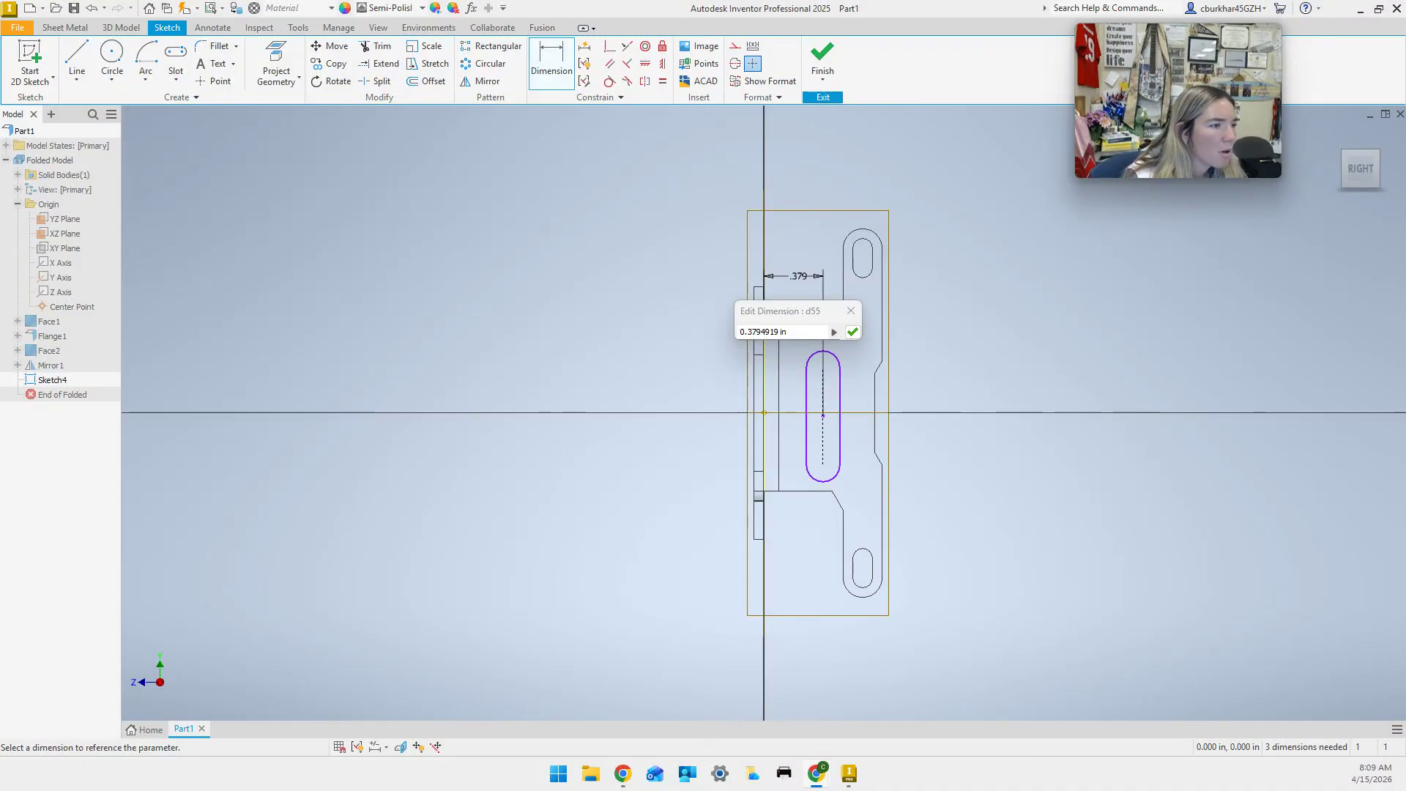
pyautogui.click(803, 330)
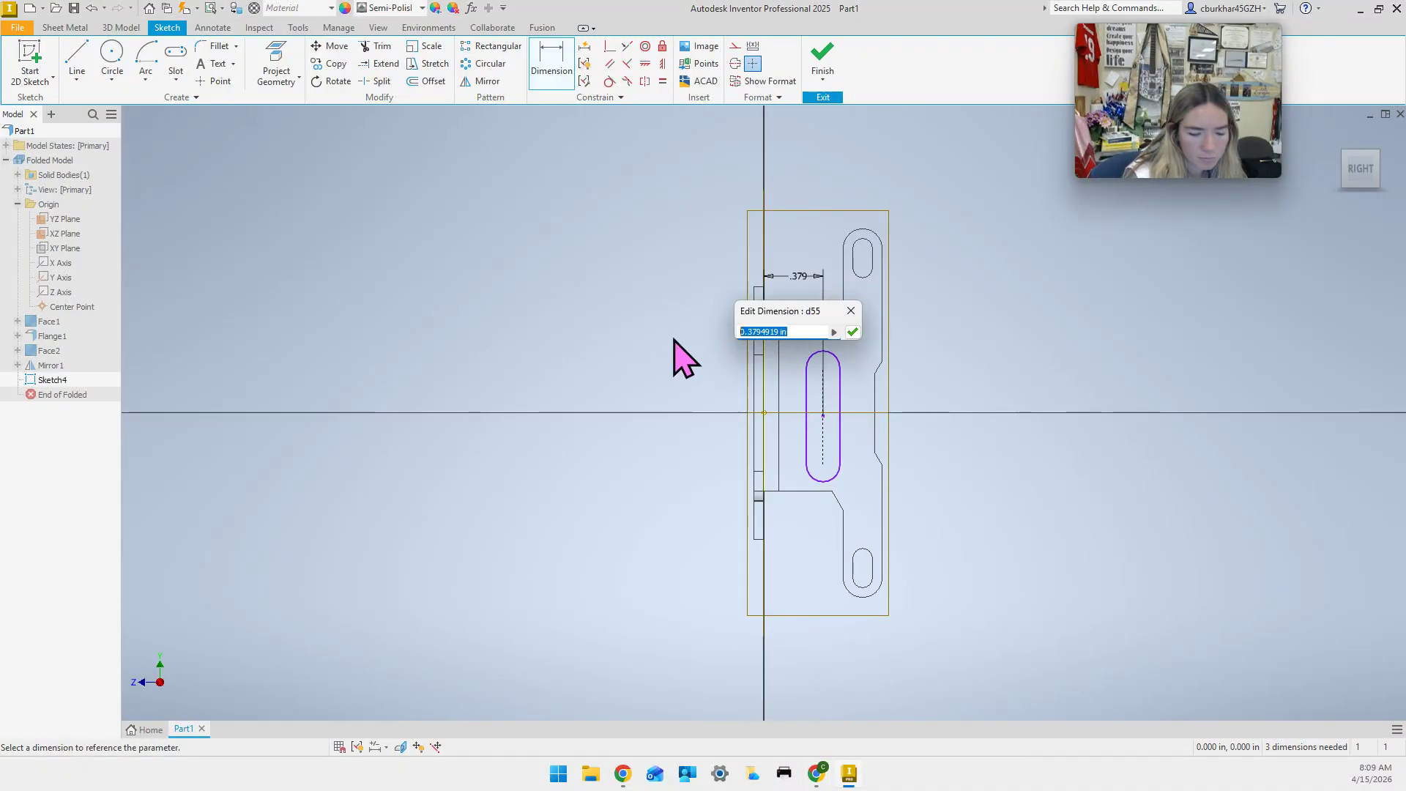
pyautogui.write('.3')
pyautogui.press('Return')
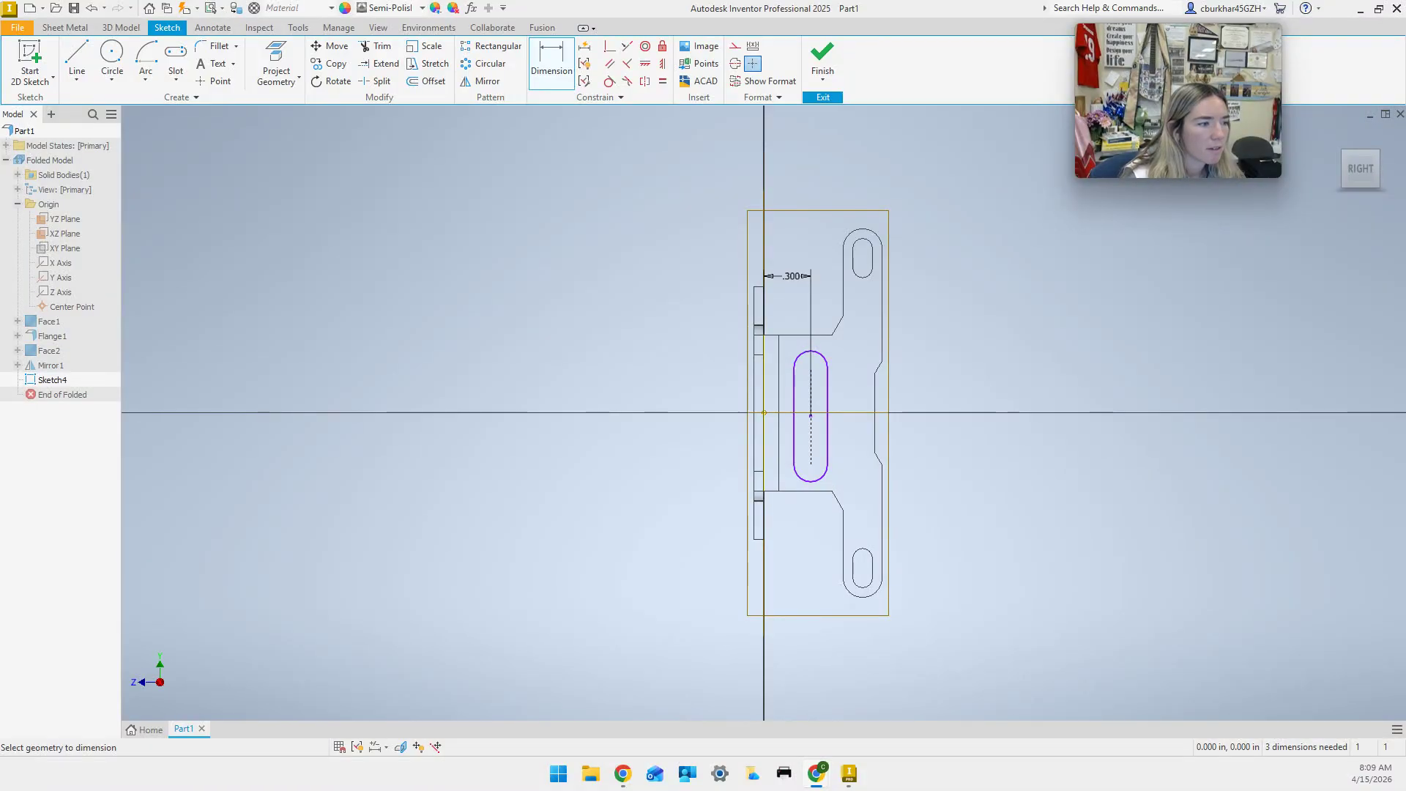
# Set the slot's centre-to-centre length to .450.
pyautogui.click(811, 369)
pyautogui.click(813, 469)
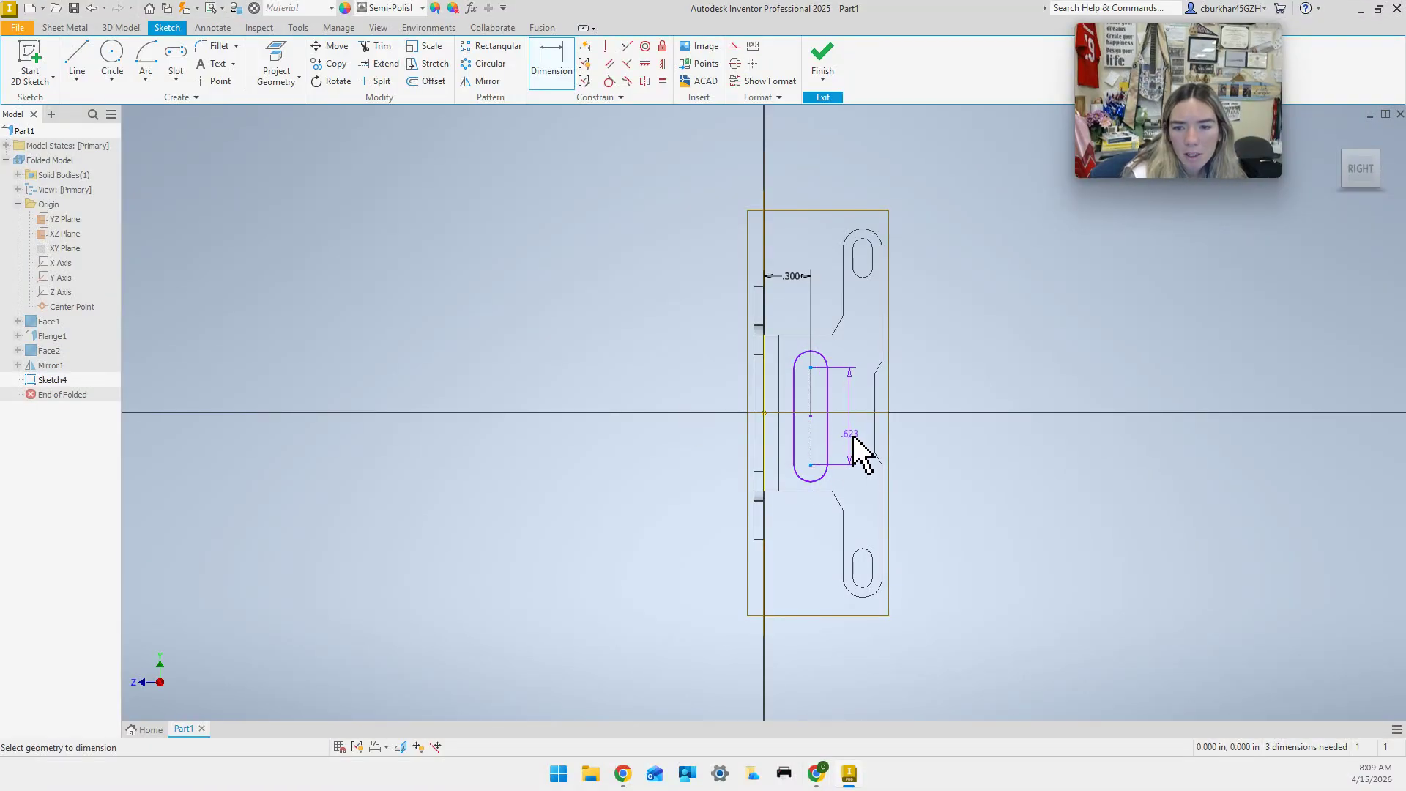
pyautogui.click(855, 468)
pyautogui.write('.45')
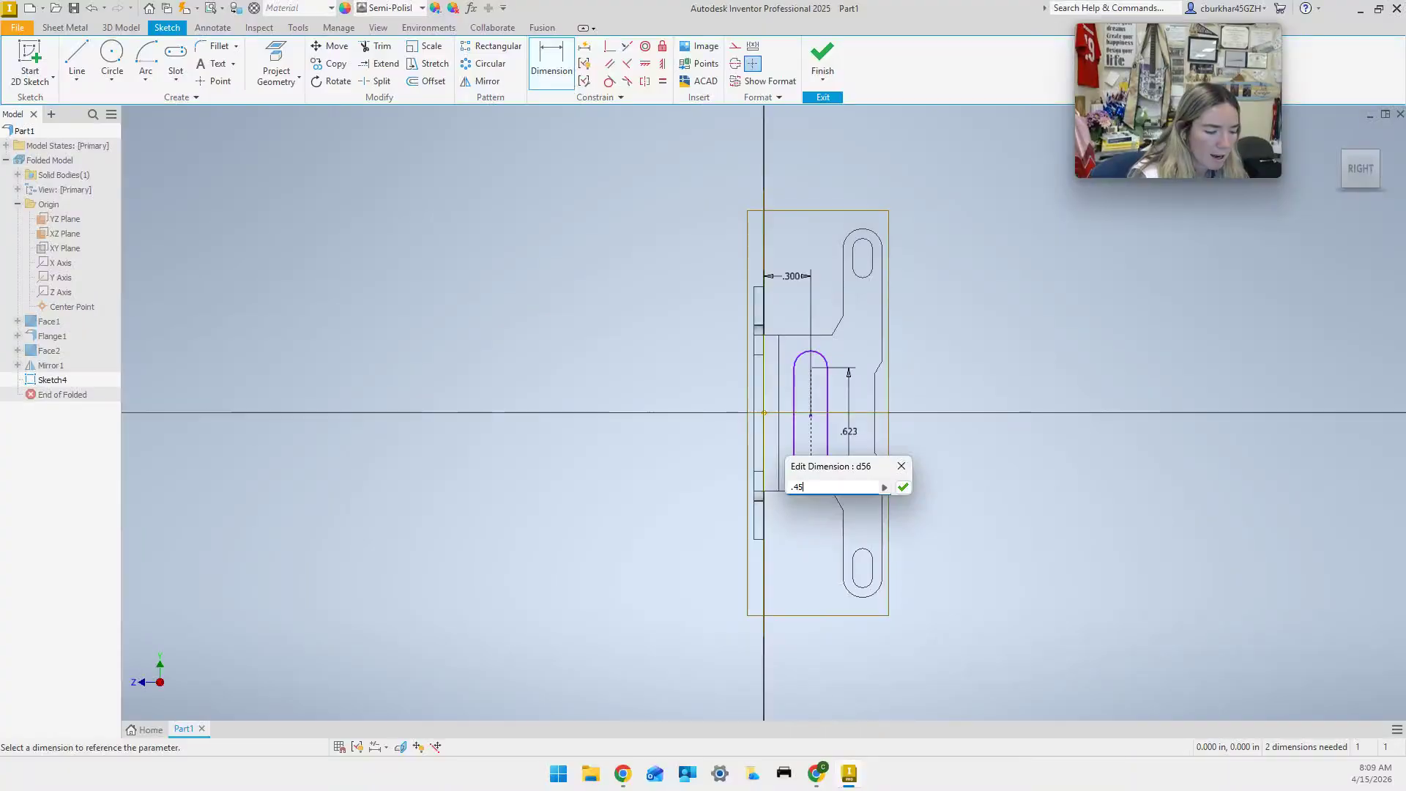
pyautogui.press('Return')
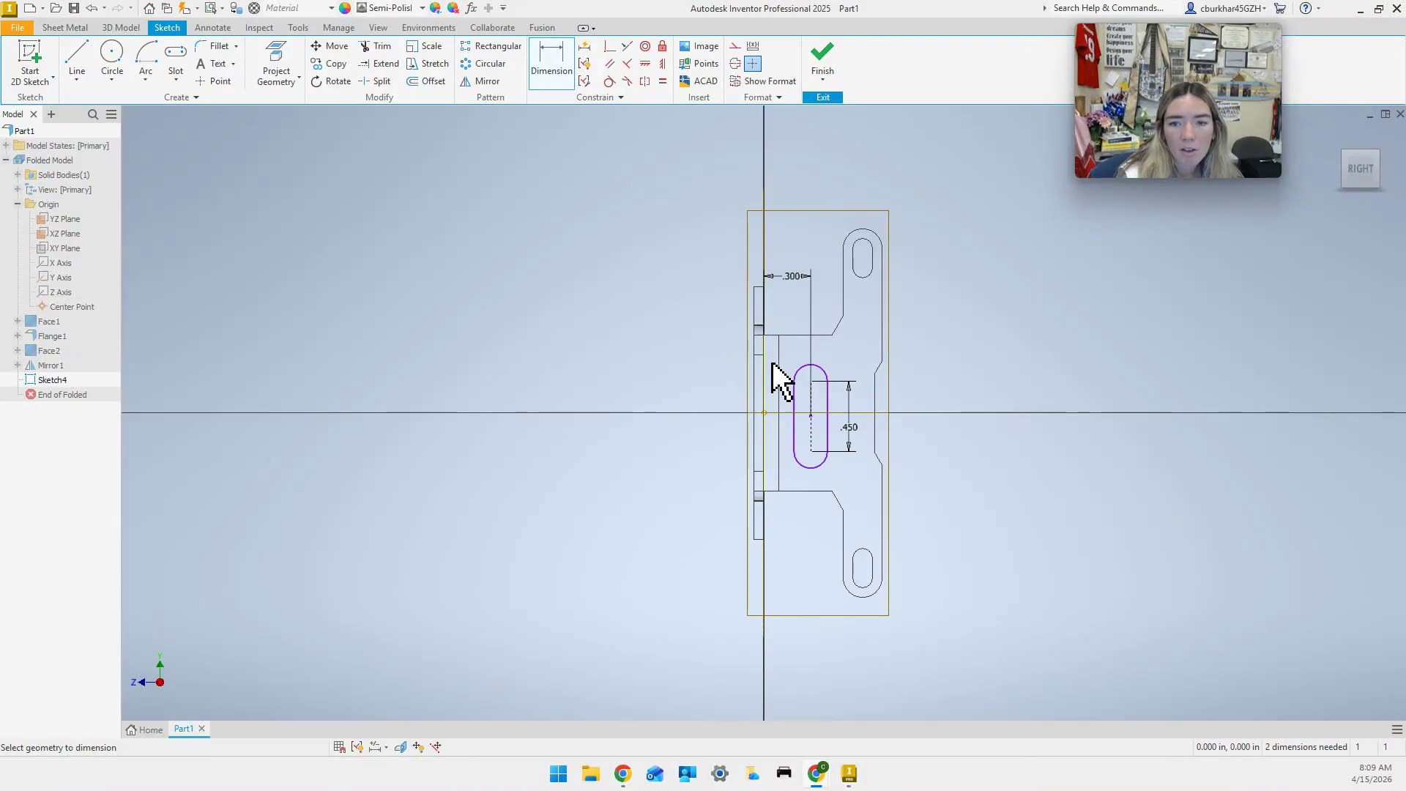
# Keep the (.225) centre dimension as driven and place the top arc .065 from the angled edge.
pyautogui.click(812, 383)
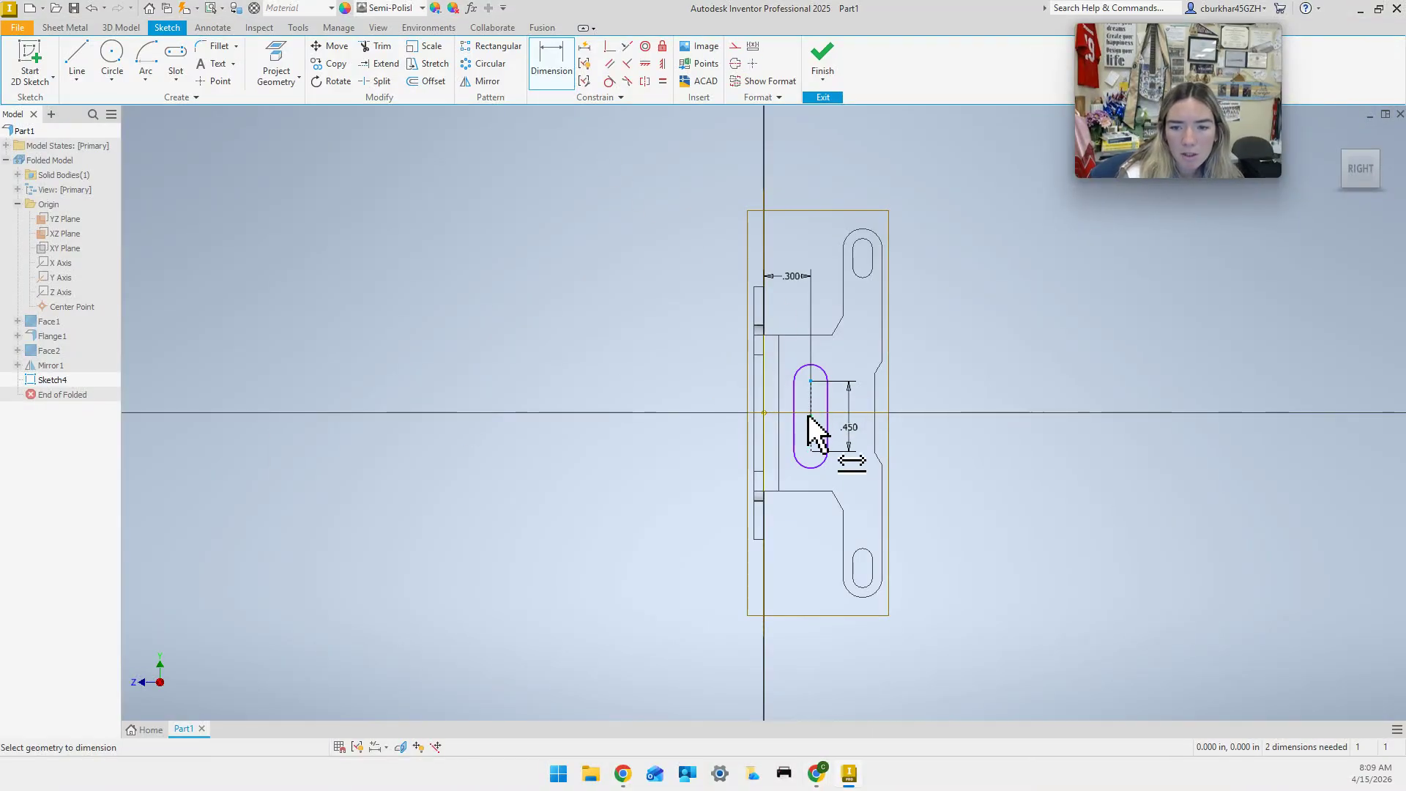
pyautogui.click(810, 416)
pyautogui.click(842, 423)
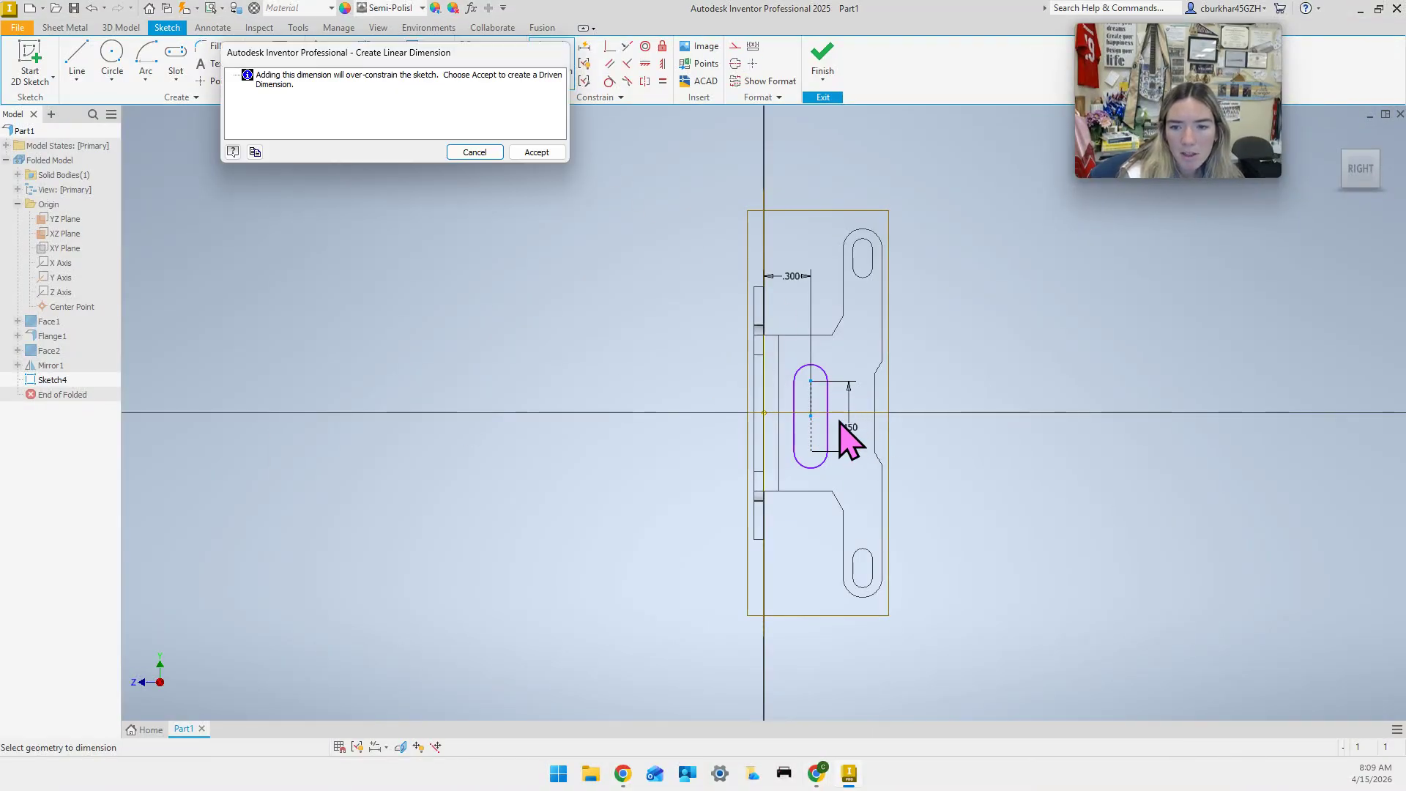
pyautogui.click(542, 155)
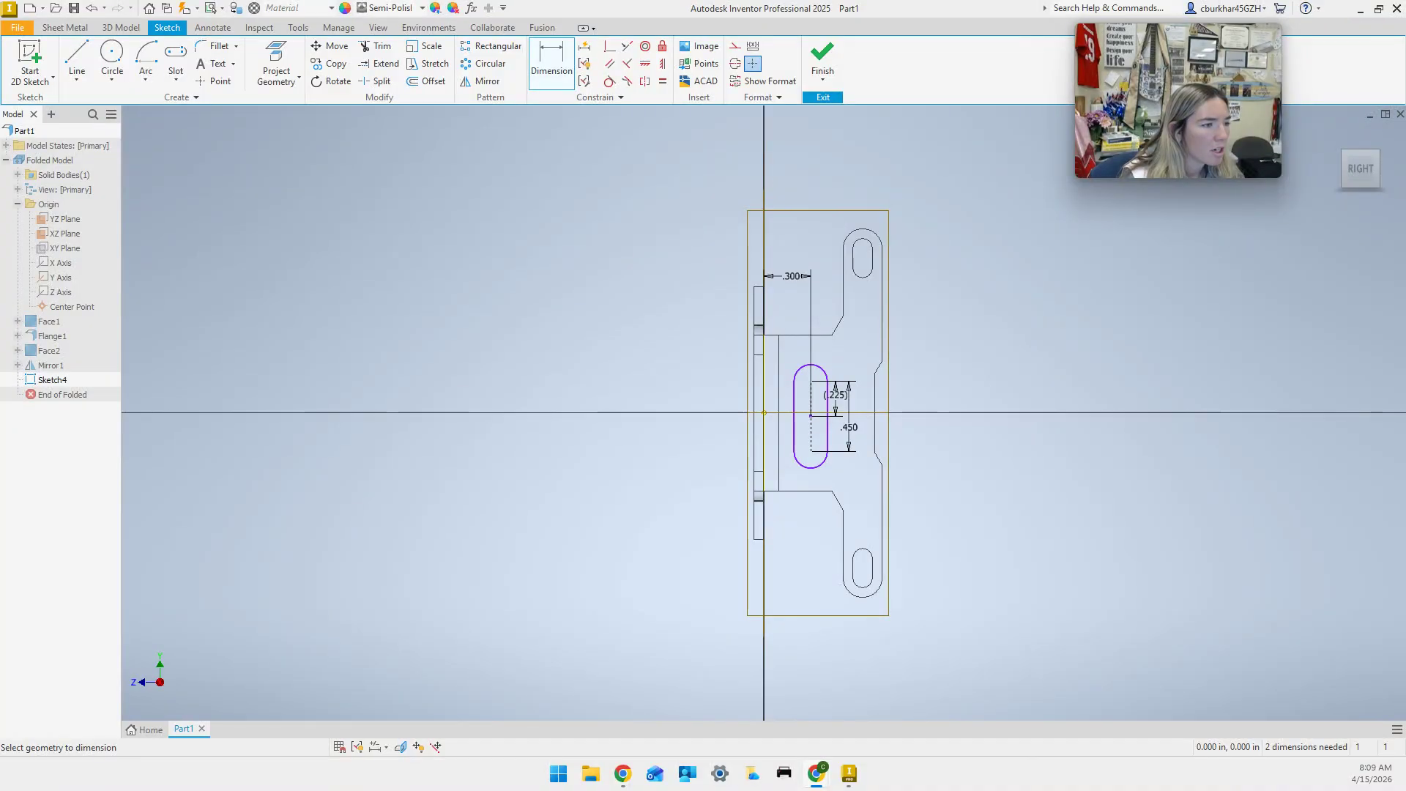
pyautogui.click(826, 369)
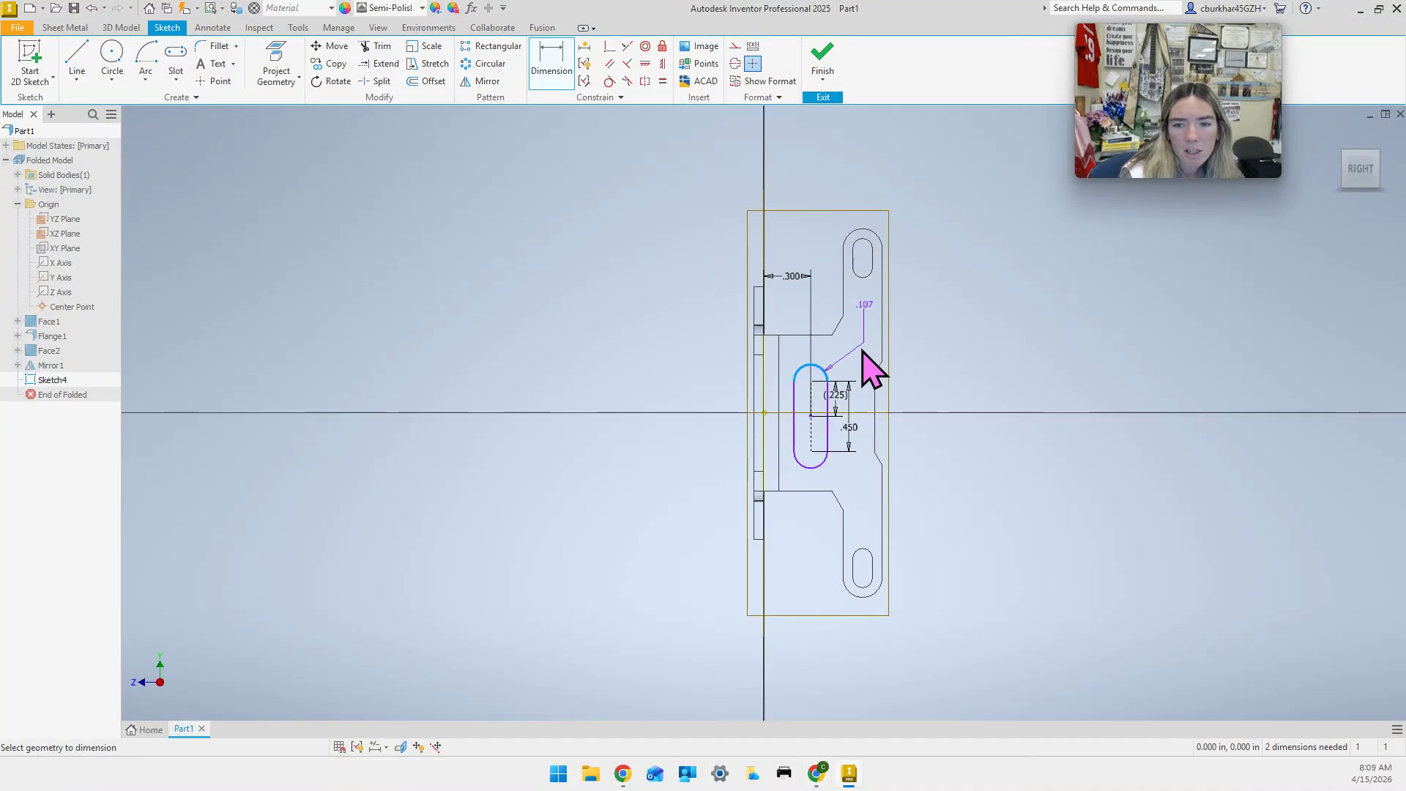
pyautogui.click(867, 358)
pyautogui.write('.065')
pyautogui.press('Return')
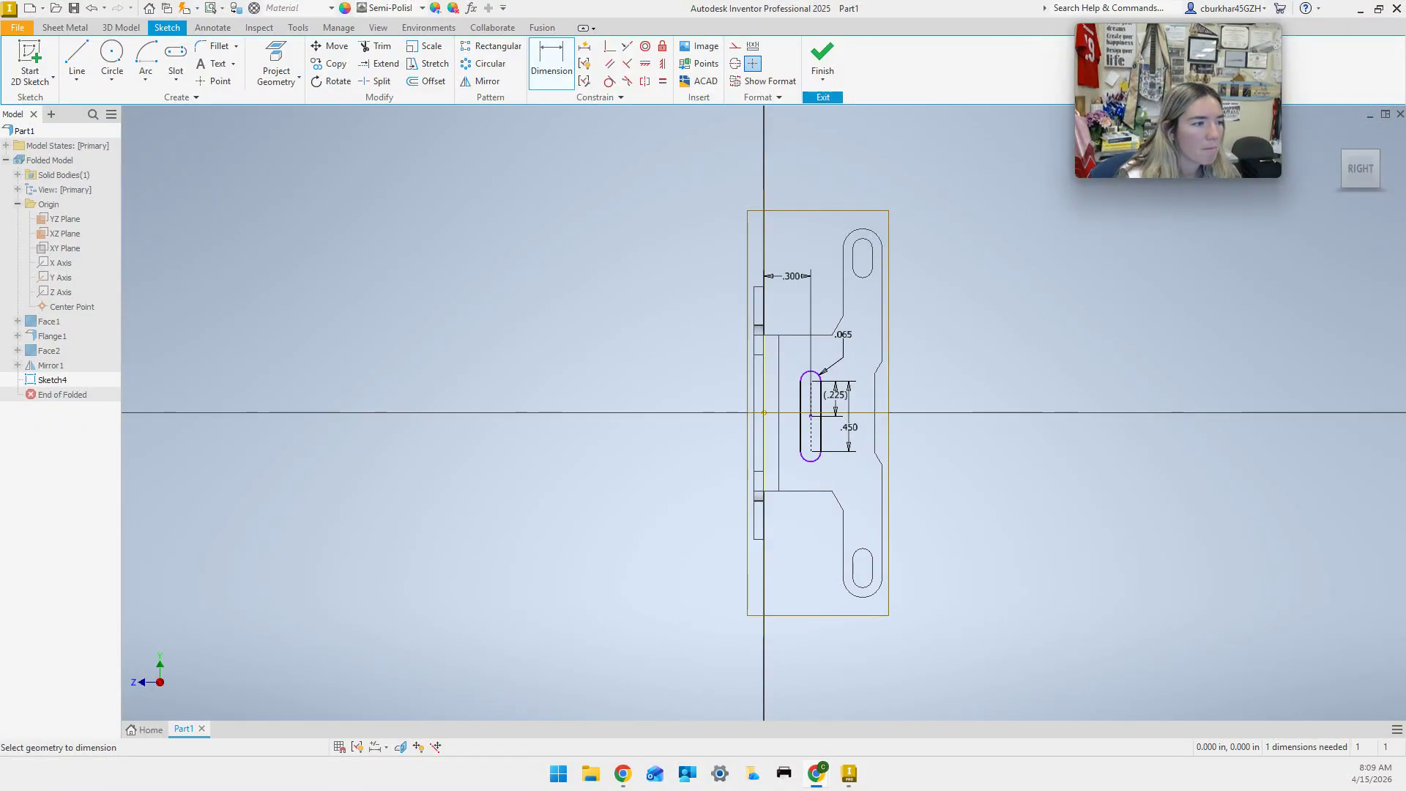
# Try a symmetric constraint on the slot, abandon it, and nudge the slot slightly upward.
pyautogui.click(627, 46)
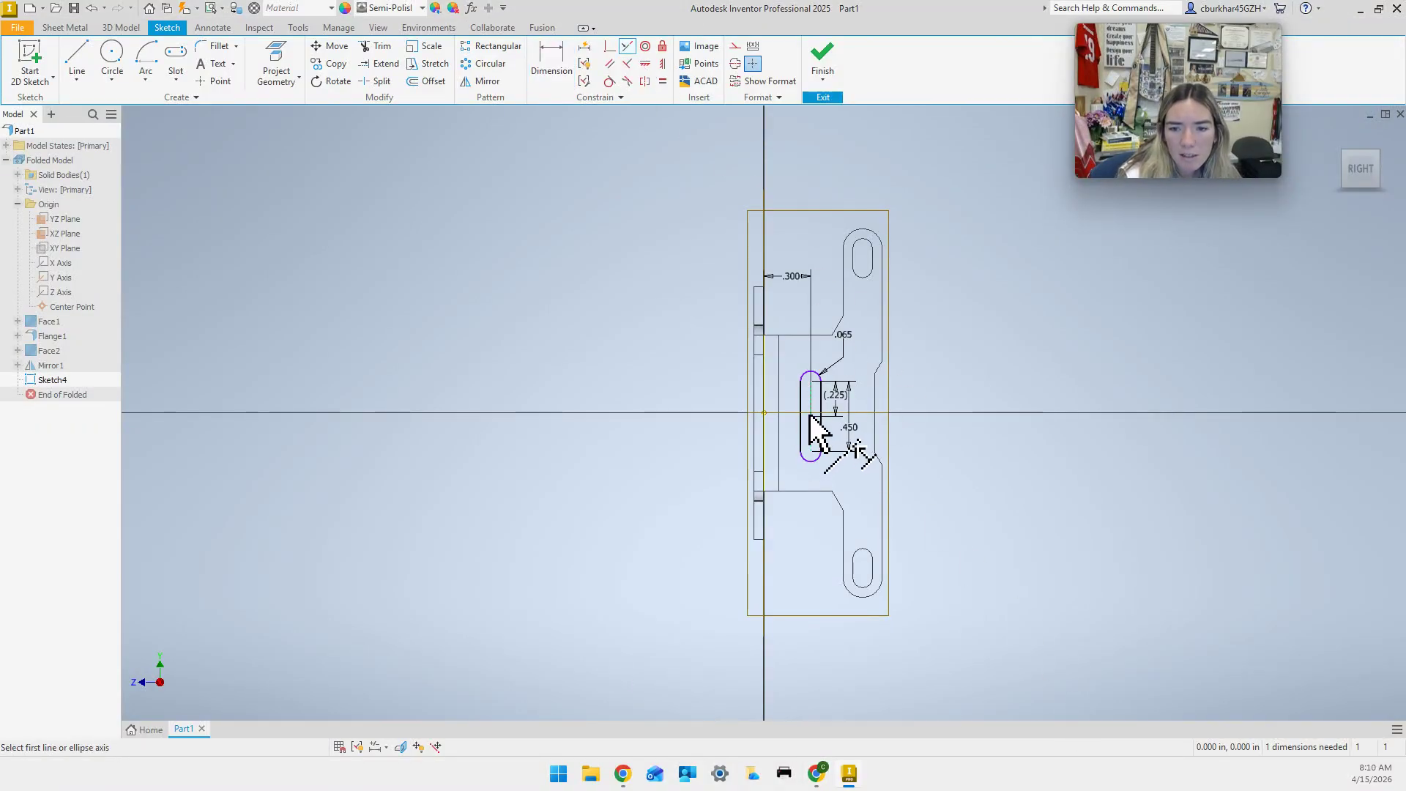
pyautogui.click(809, 417)
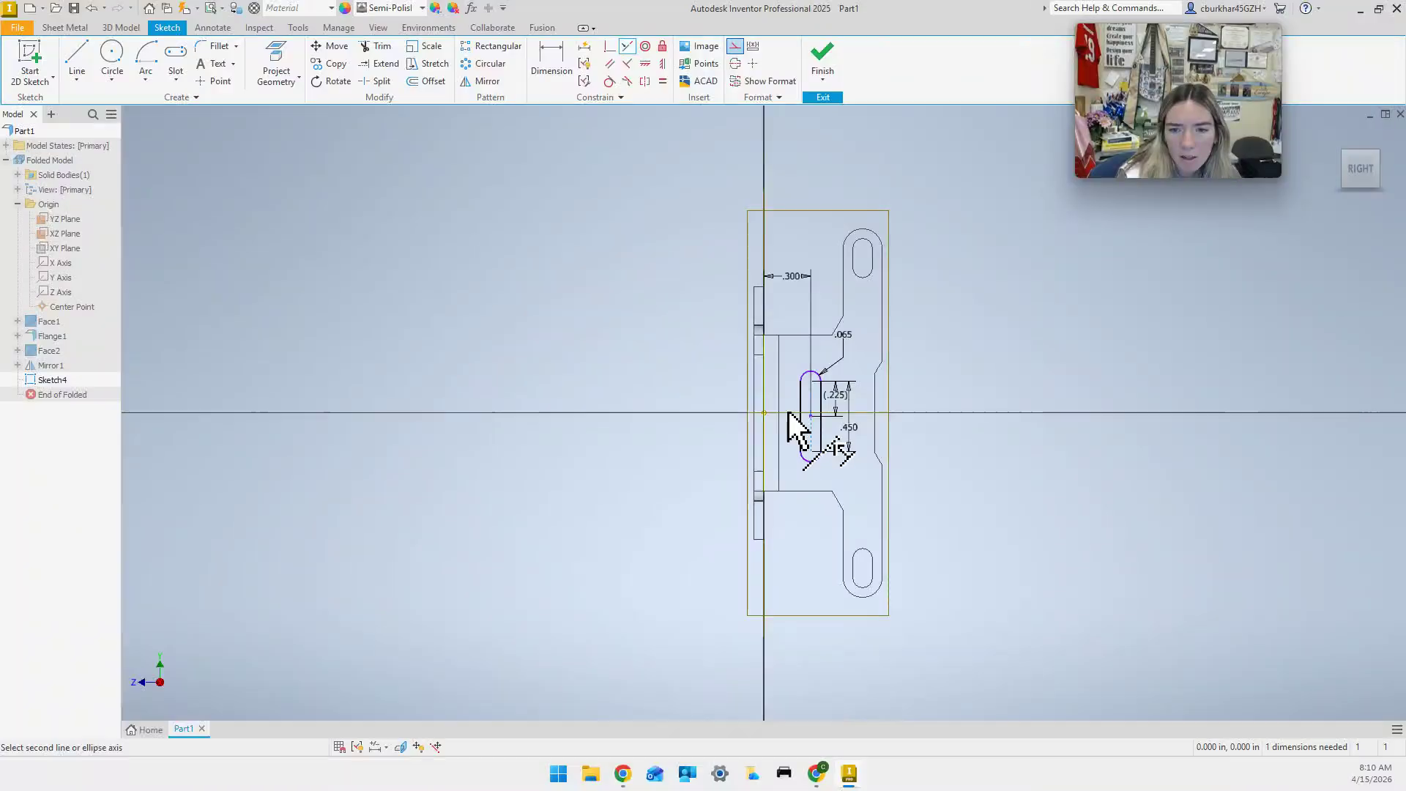
pyautogui.press('Escape')
pyautogui.scroll(5, 805, 427)
pyautogui.scroll(-5, 805, 427)
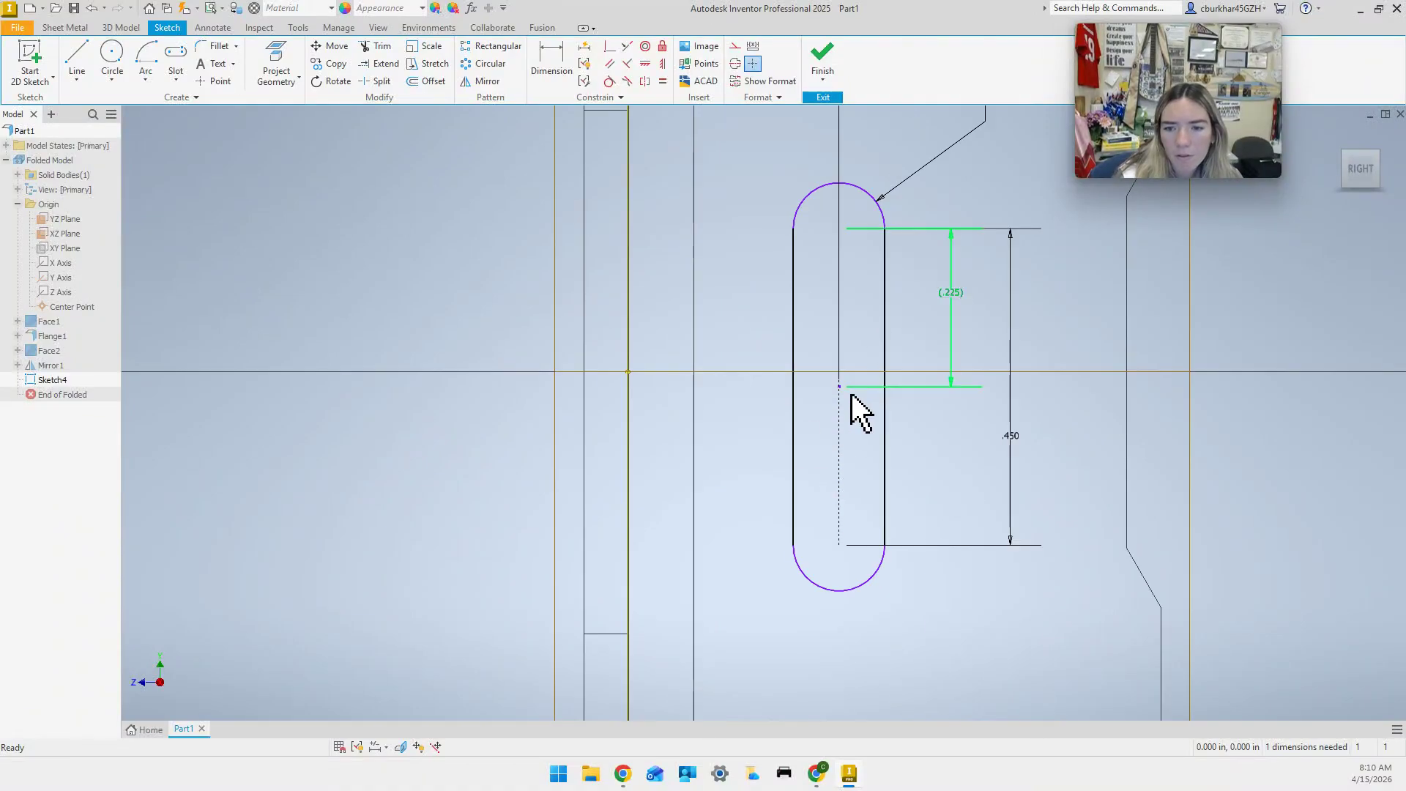
pyautogui.click(627, 46)
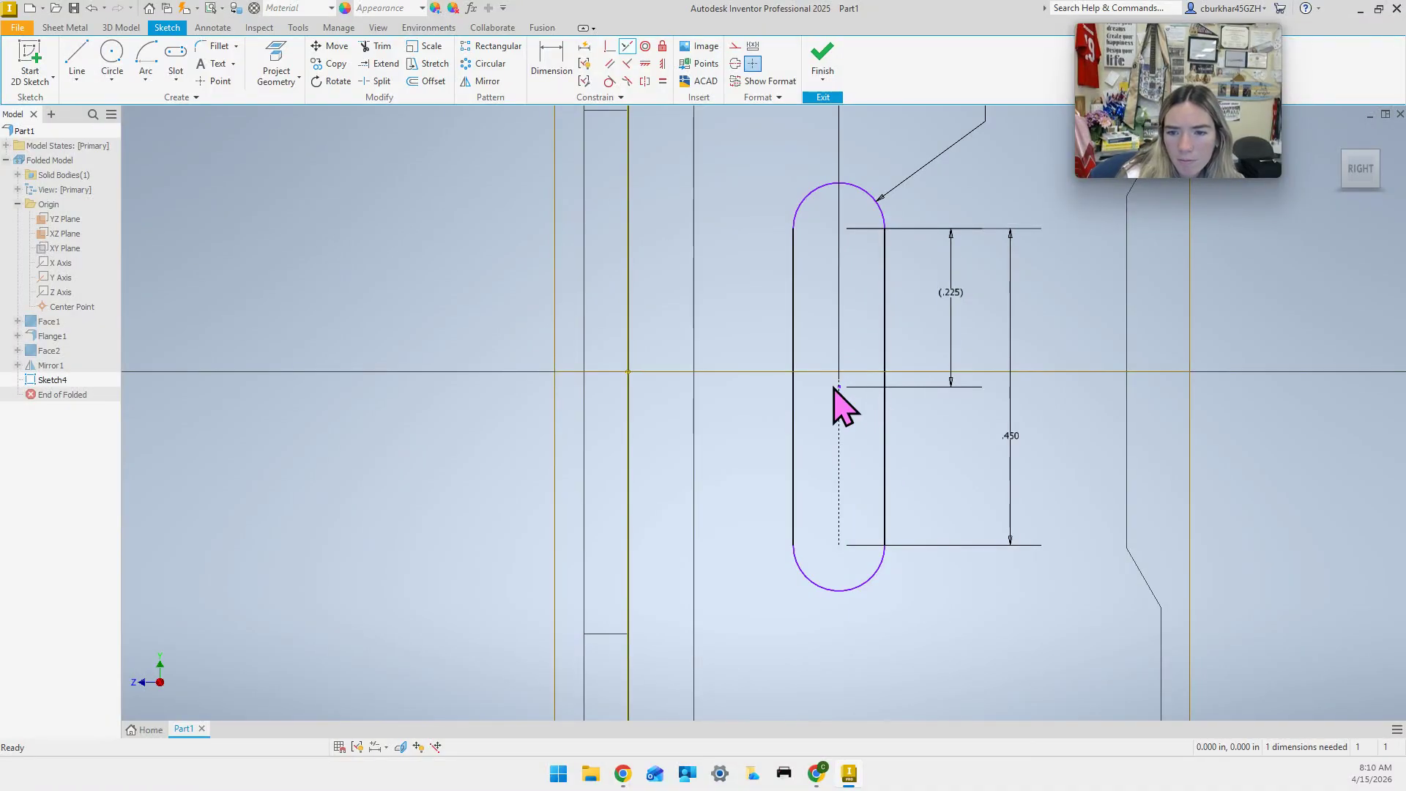
pyautogui.press('Escape')
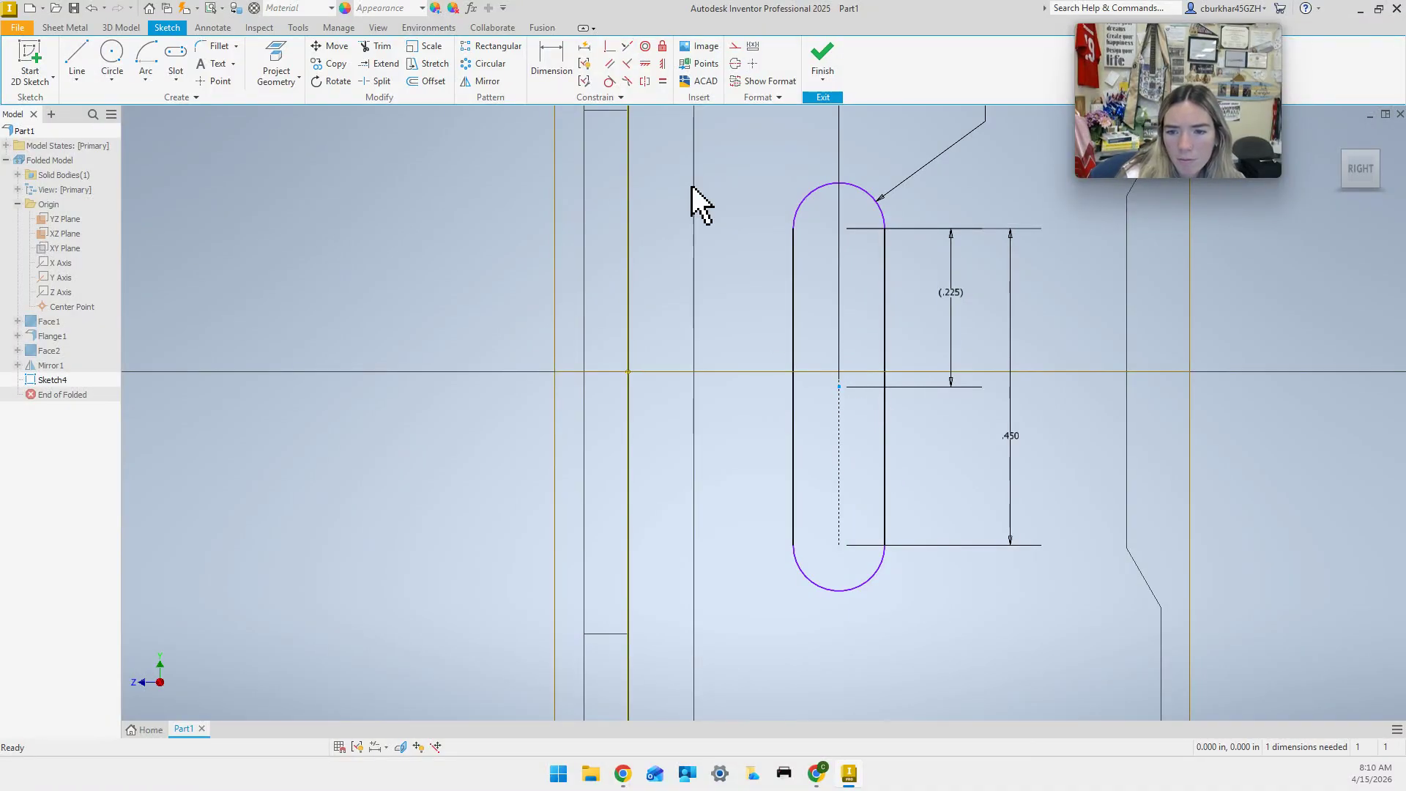
pyautogui.click(627, 45)
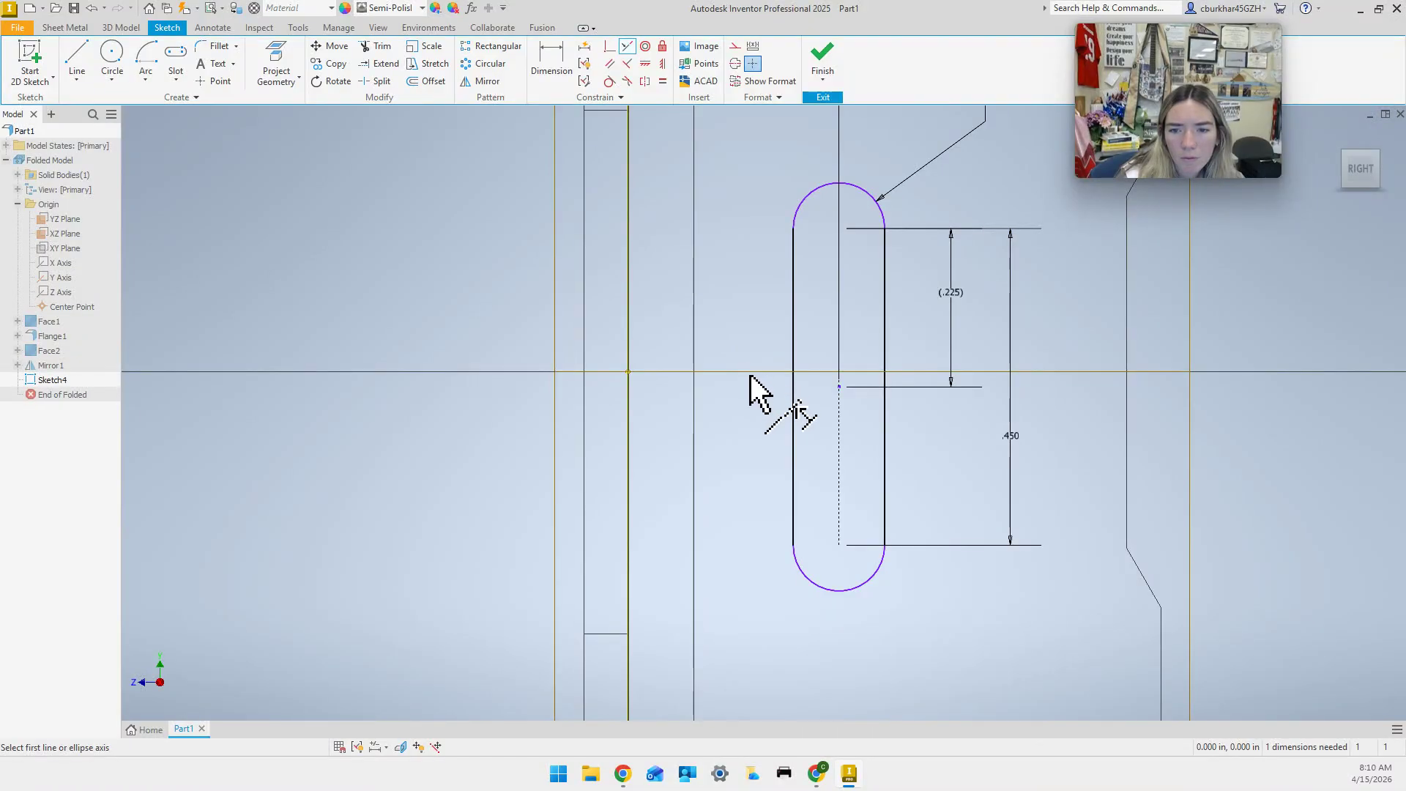
pyautogui.click(838, 385)
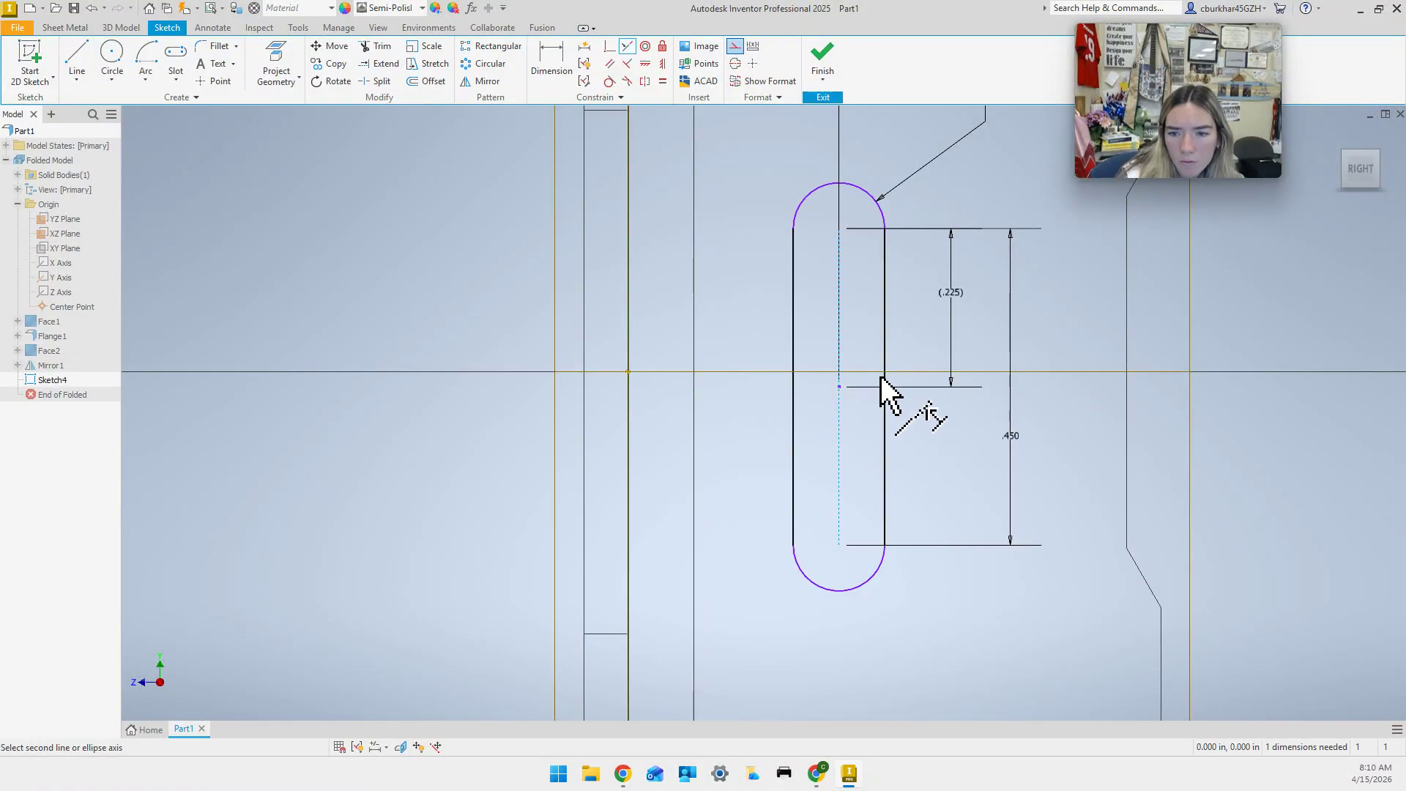
pyautogui.press('Escape')
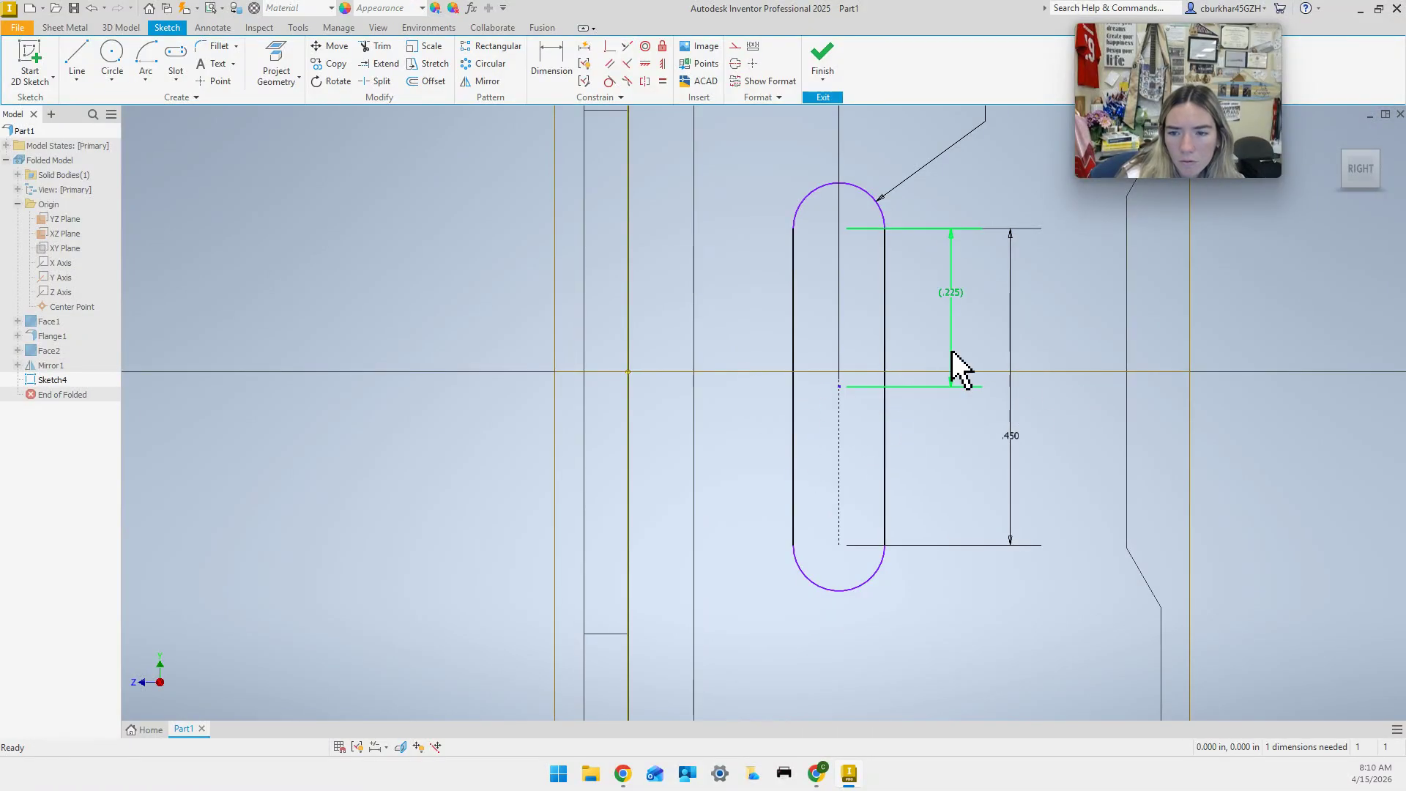
pyautogui.click(950, 299)
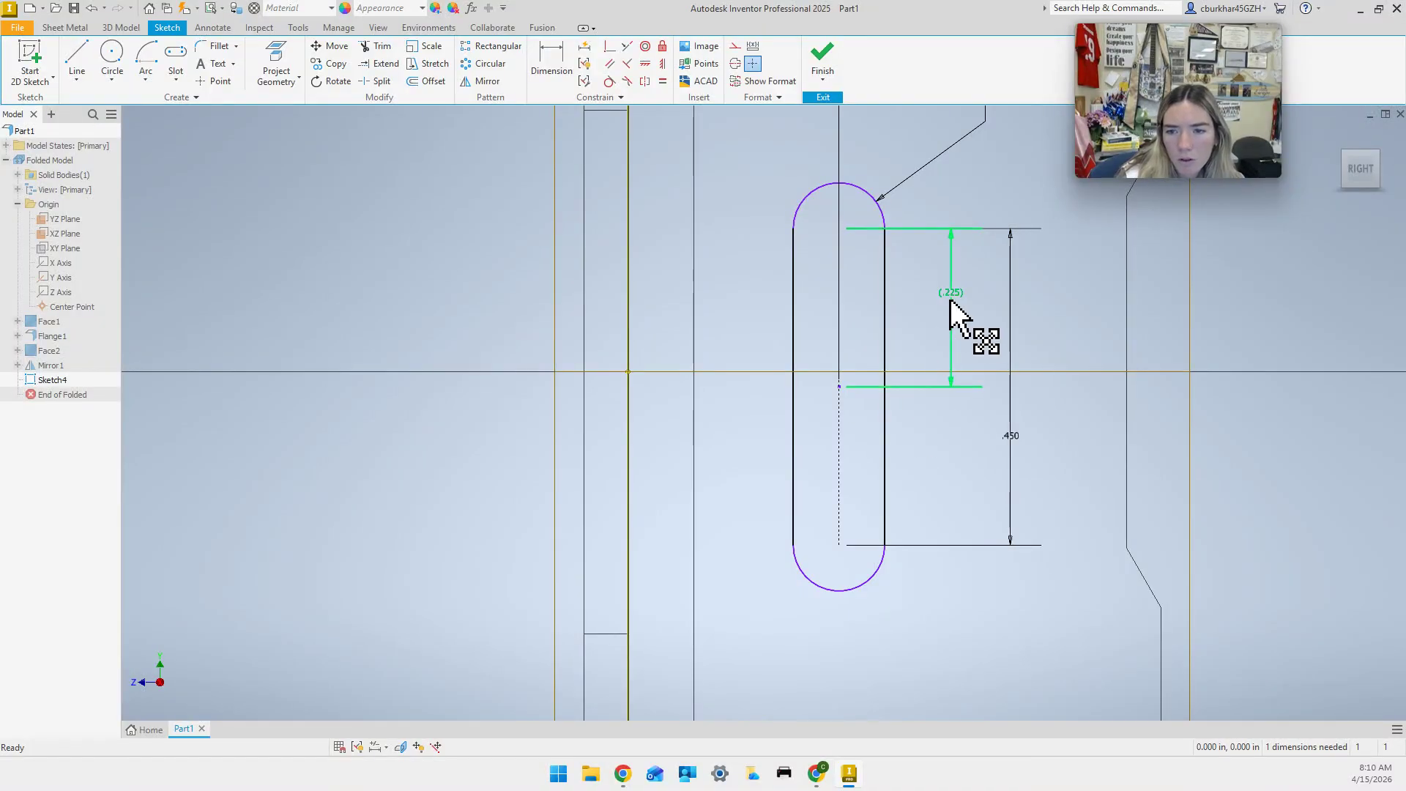
pyautogui.moveTo(839, 417); pyautogui.dragTo(839, 399)
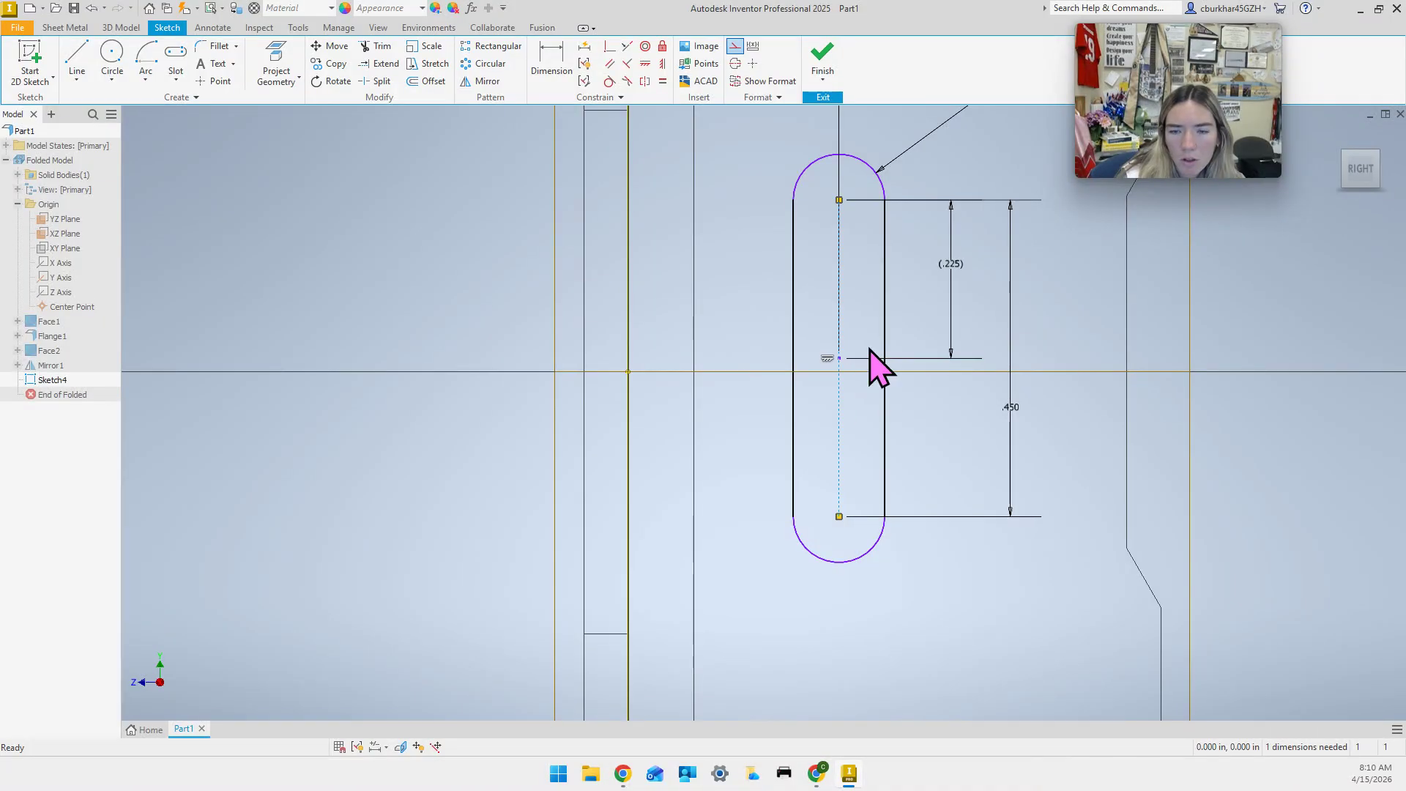
# Dimension the slot centre 0 from the XZ Plane and finish Sketch4.
pyautogui.click(556, 62)
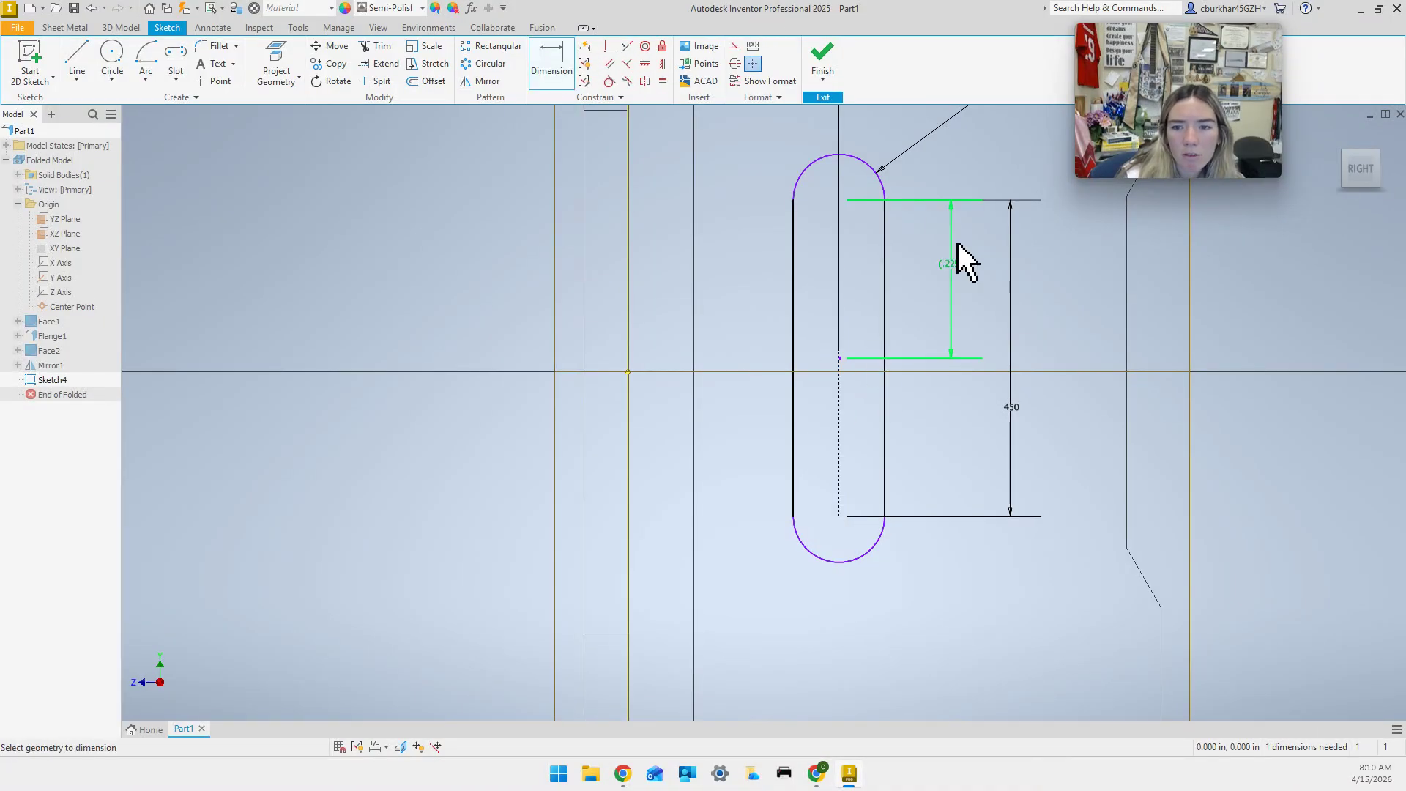
pyautogui.click(930, 373)
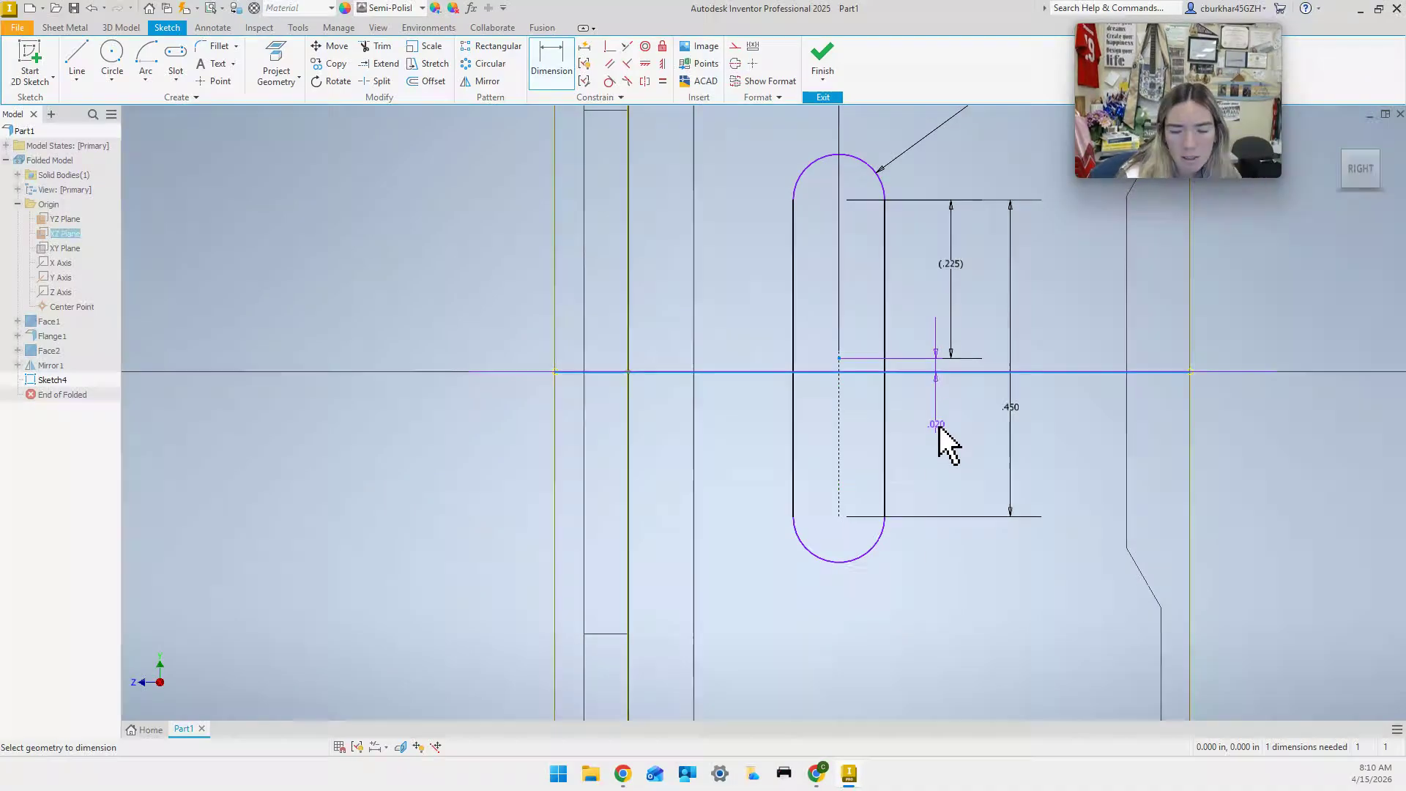
pyautogui.click(938, 430)
pyautogui.write('0')
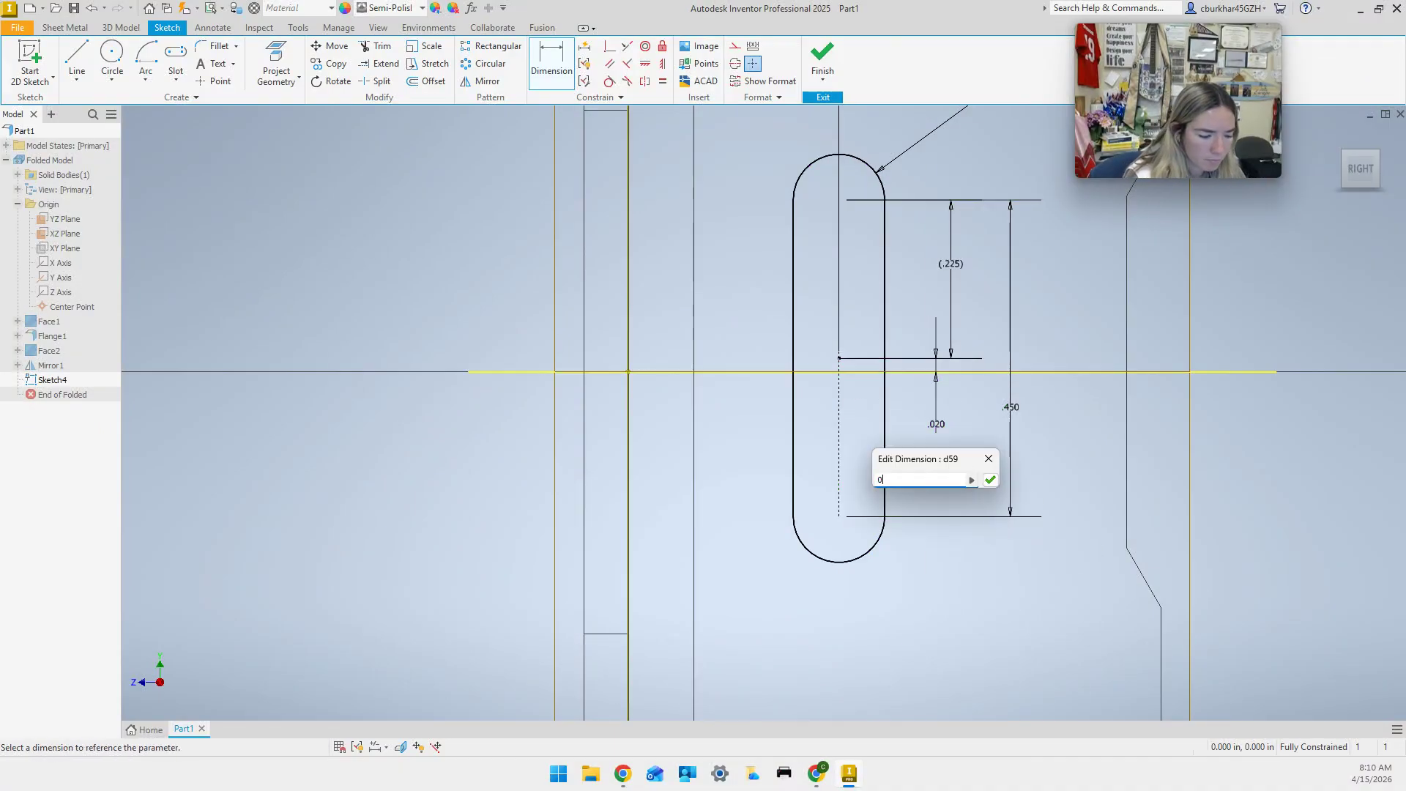
pyautogui.press('Return')
pyautogui.press('Escape')
pyautogui.scroll(-3, 935, 469)
pyautogui.scroll(2, 937, 472)
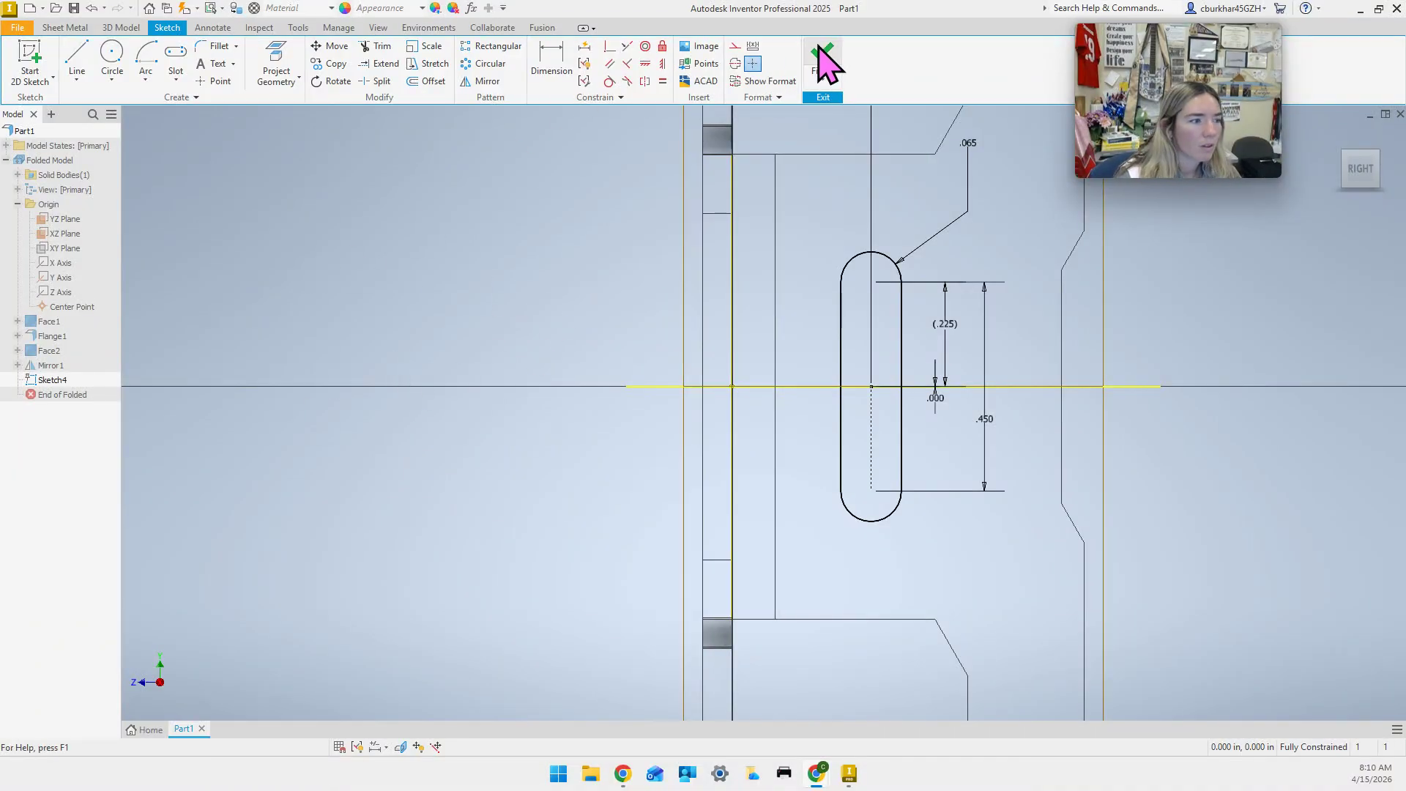
pyautogui.click(821, 55)
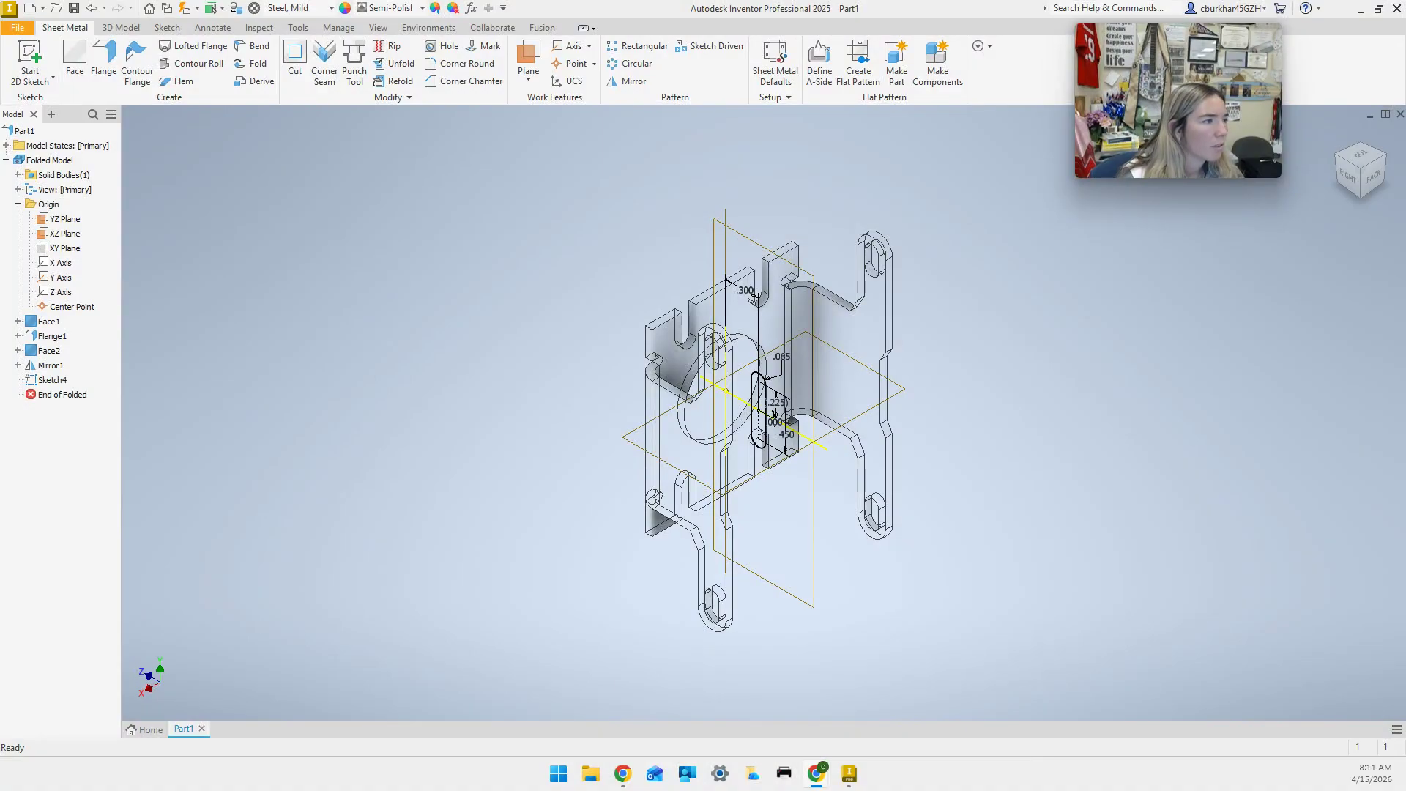
# Cut the slot profiles with Distance All and Symmetric direction, creating Cut1.
pyautogui.click(295, 63)
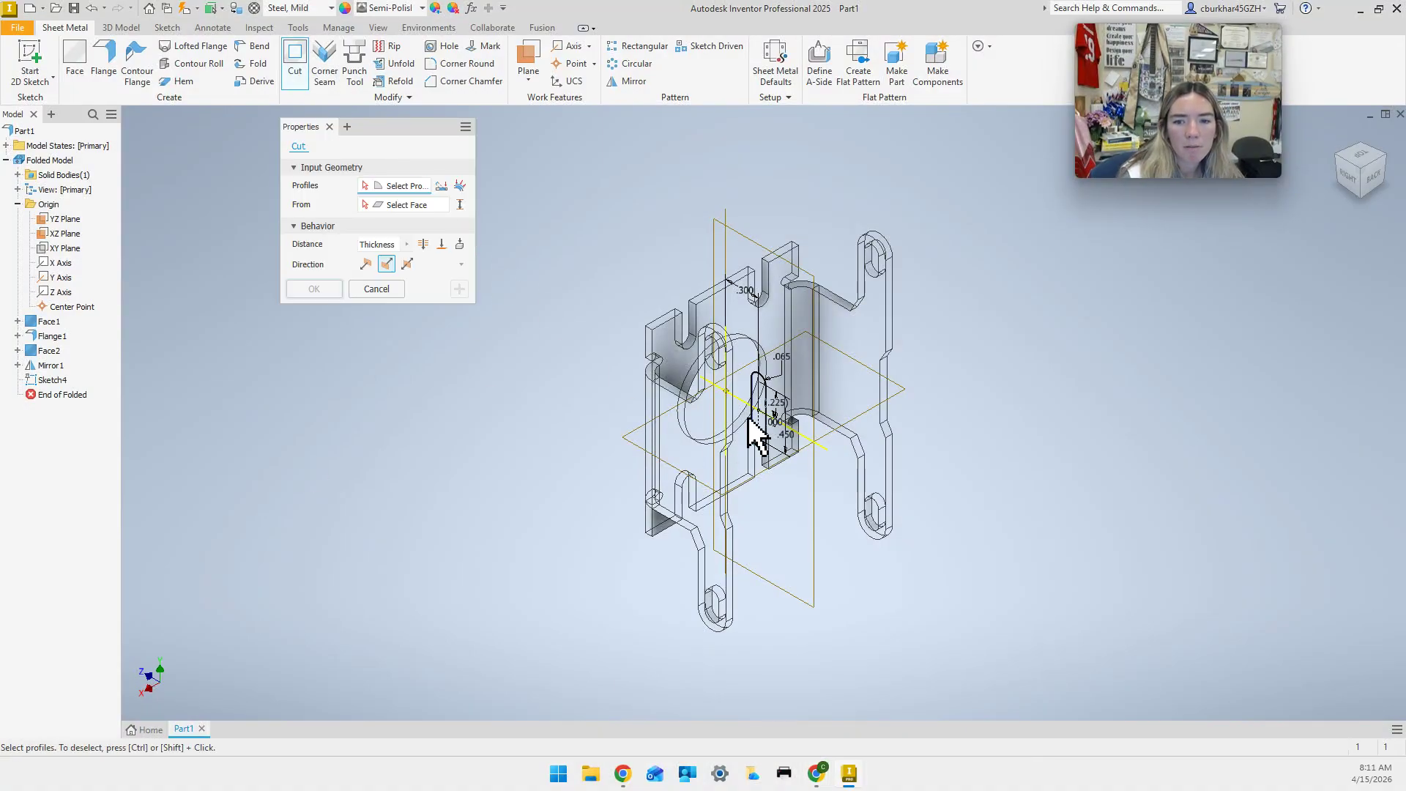
pyautogui.click(763, 396)
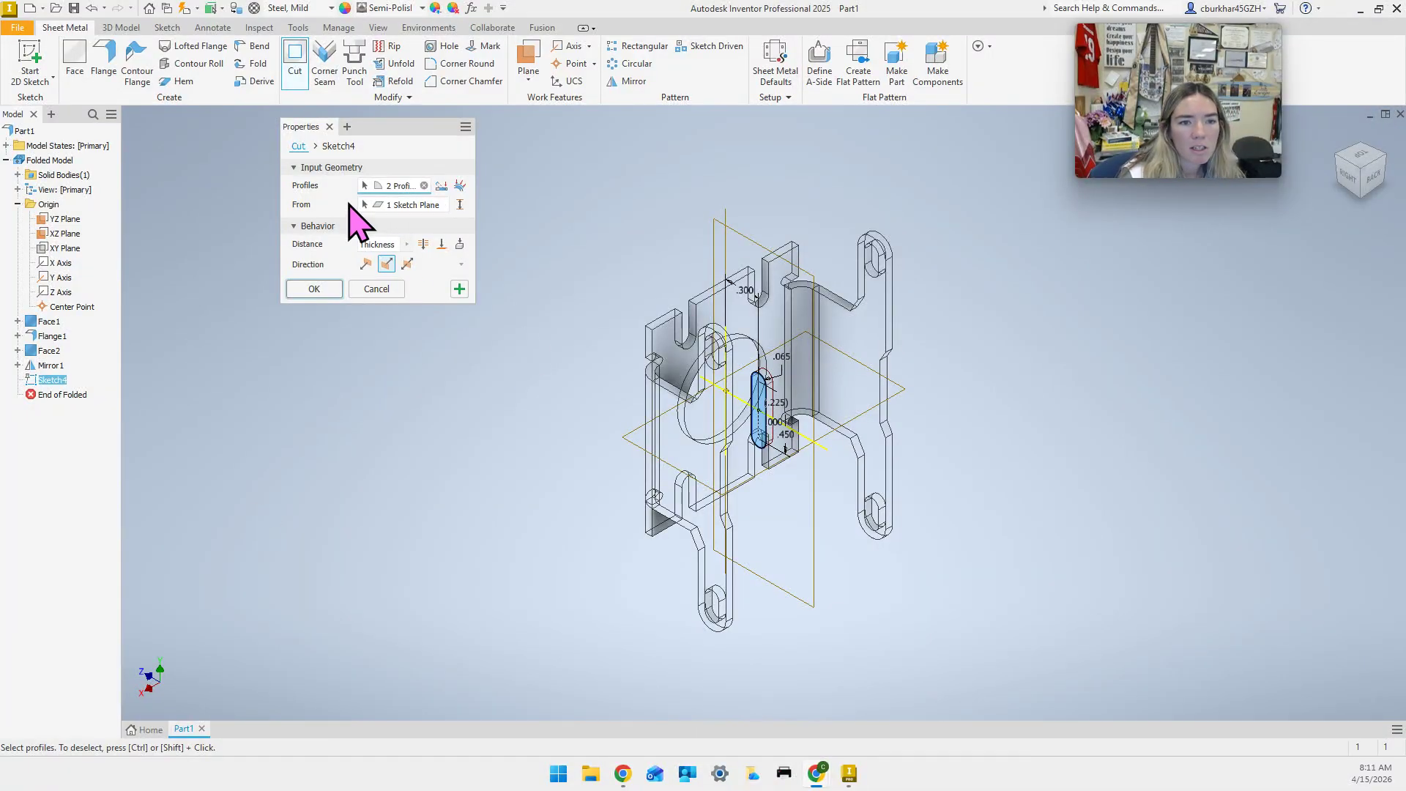
pyautogui.click(424, 245)
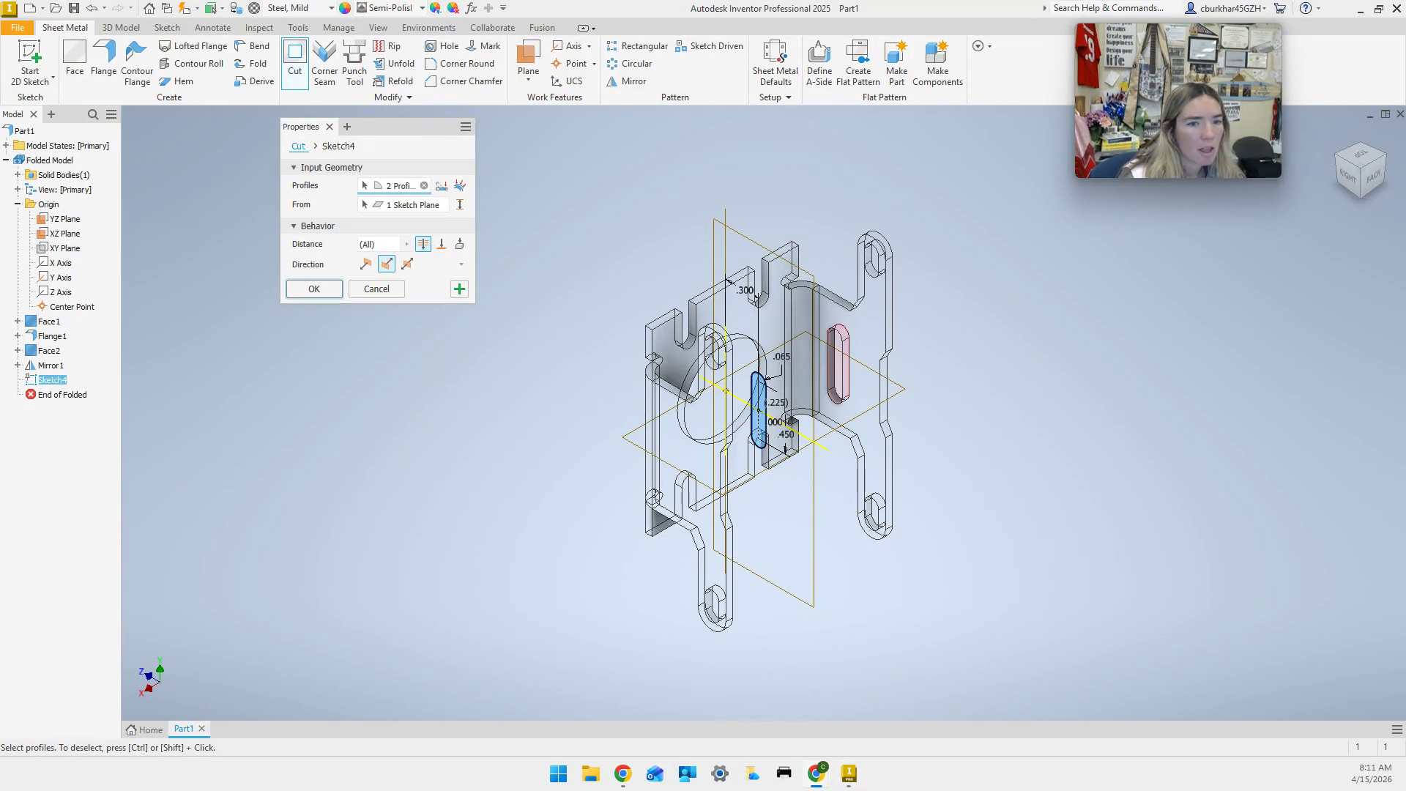
pyautogui.click(407, 264)
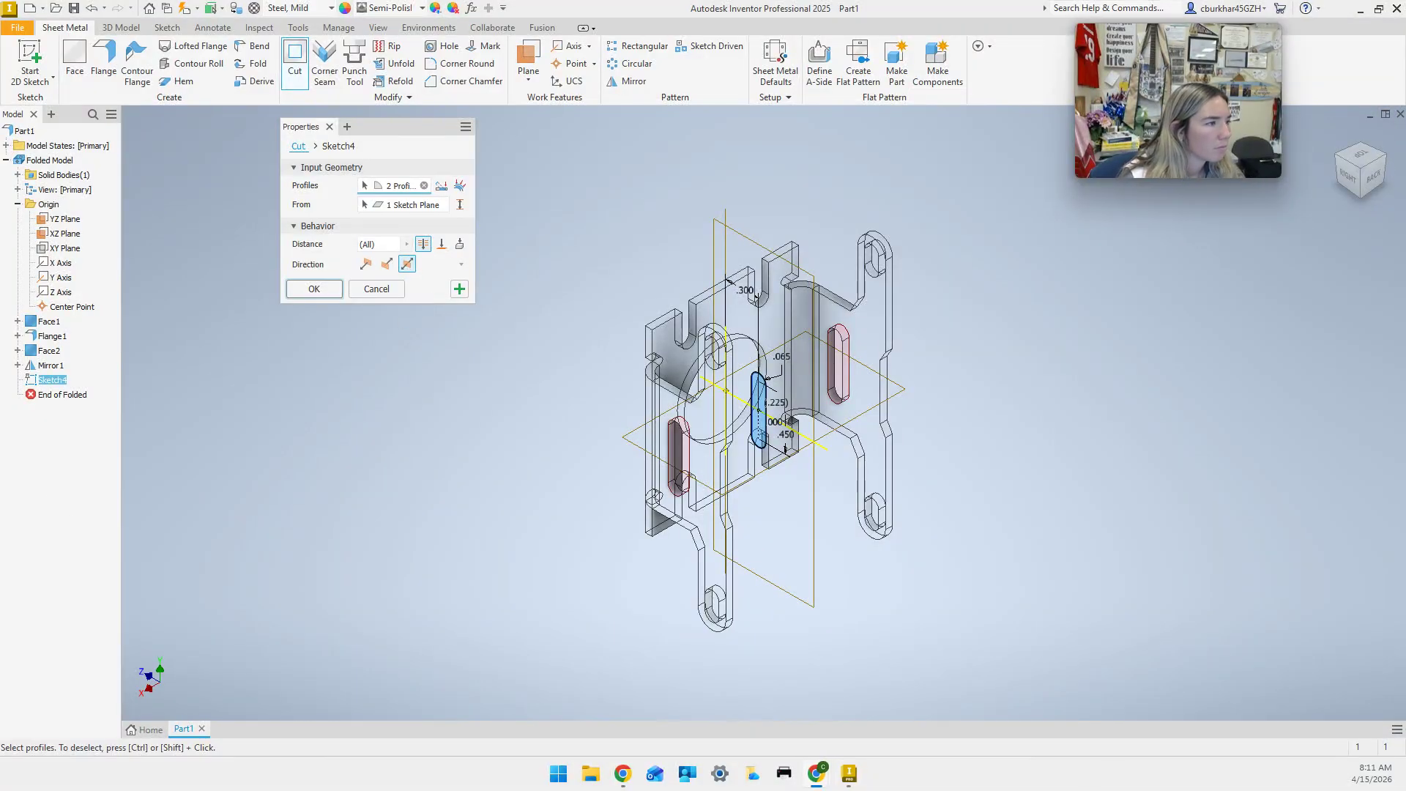
pyautogui.click(315, 290)
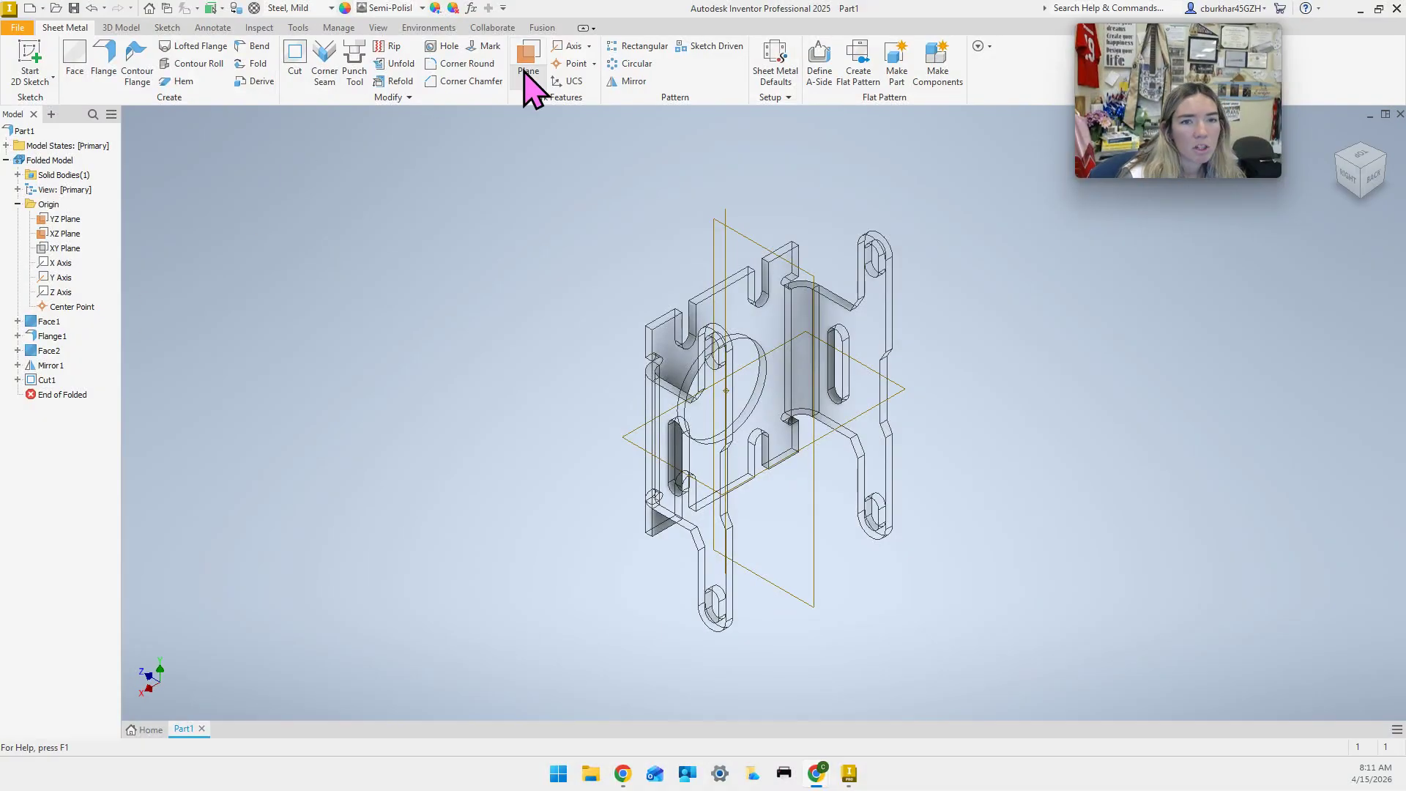
pyautogui.click(378, 27)
# Set the visual style to Shaded with Hidden Edges and return to the Sheet Metal tools.
pyautogui.click(266, 62)
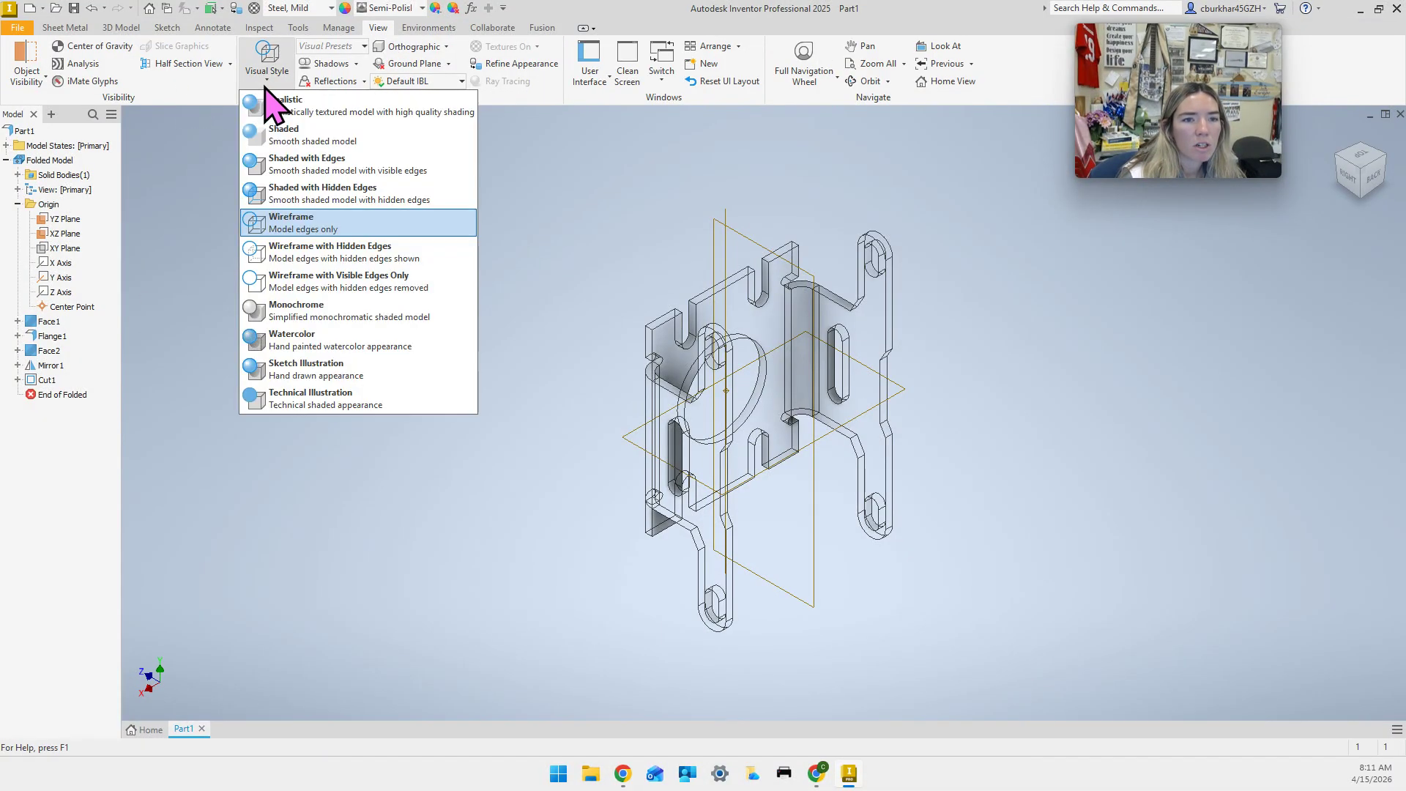
pyautogui.click(350, 195)
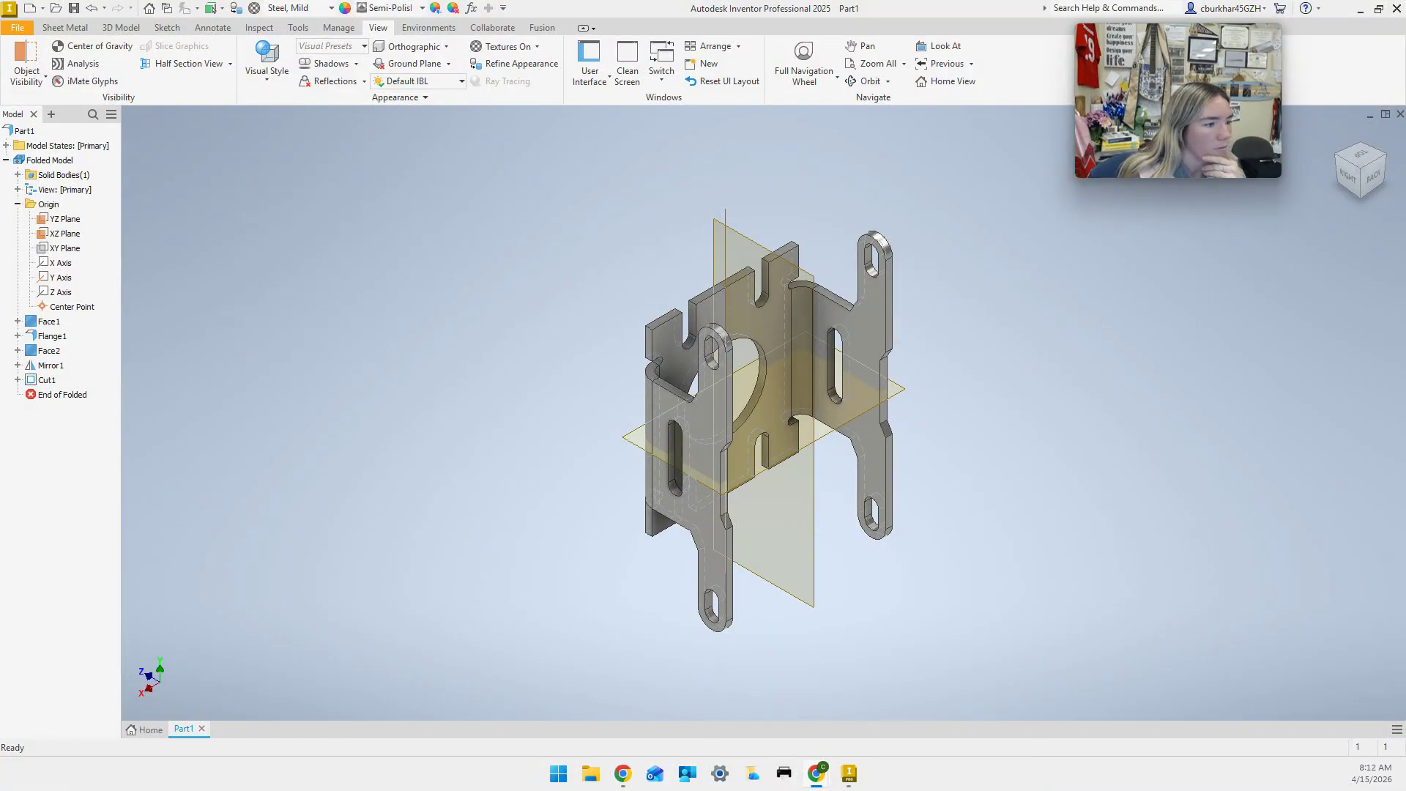
pyautogui.click(59, 27)
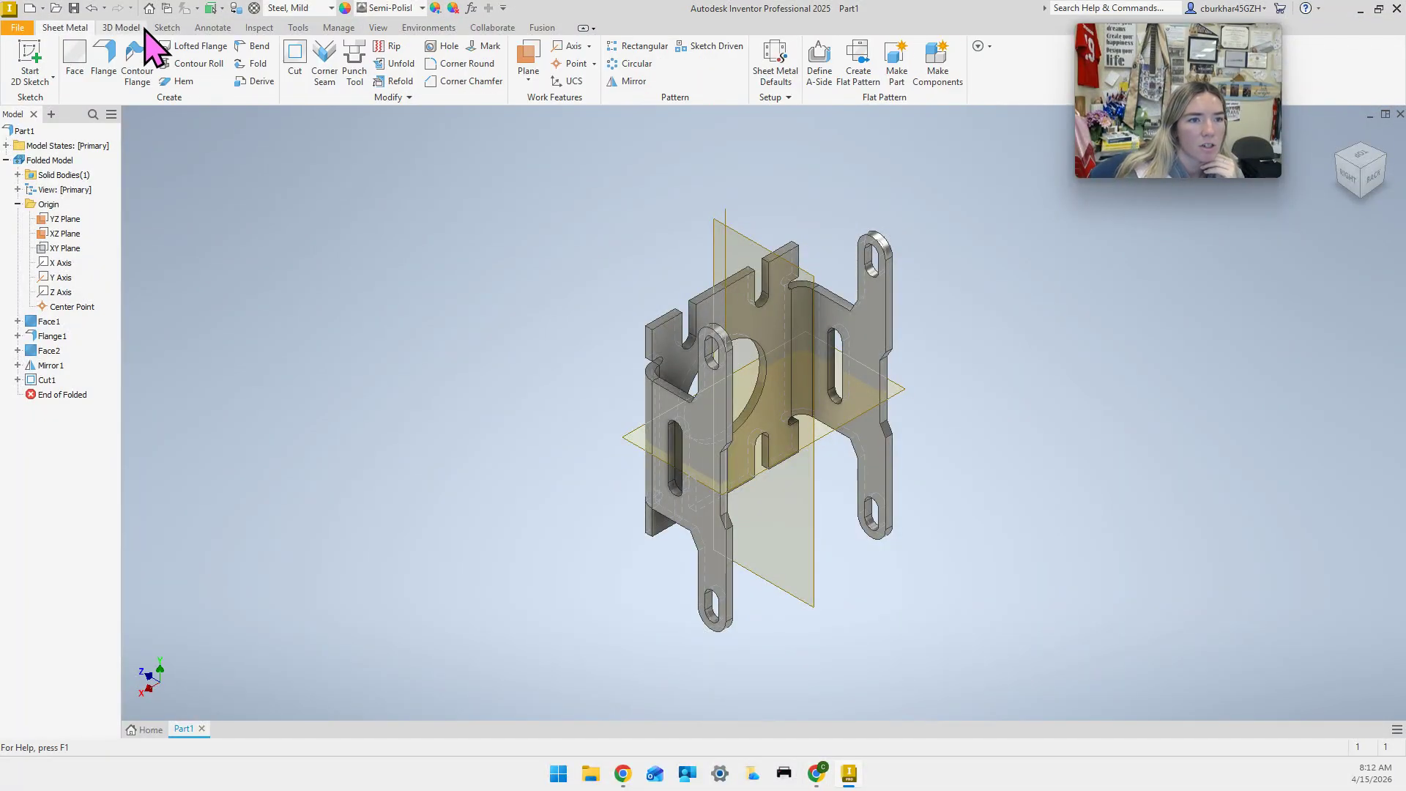
# Start a new sketch on the work plane at the part's right side.
pyautogui.click(30, 60)
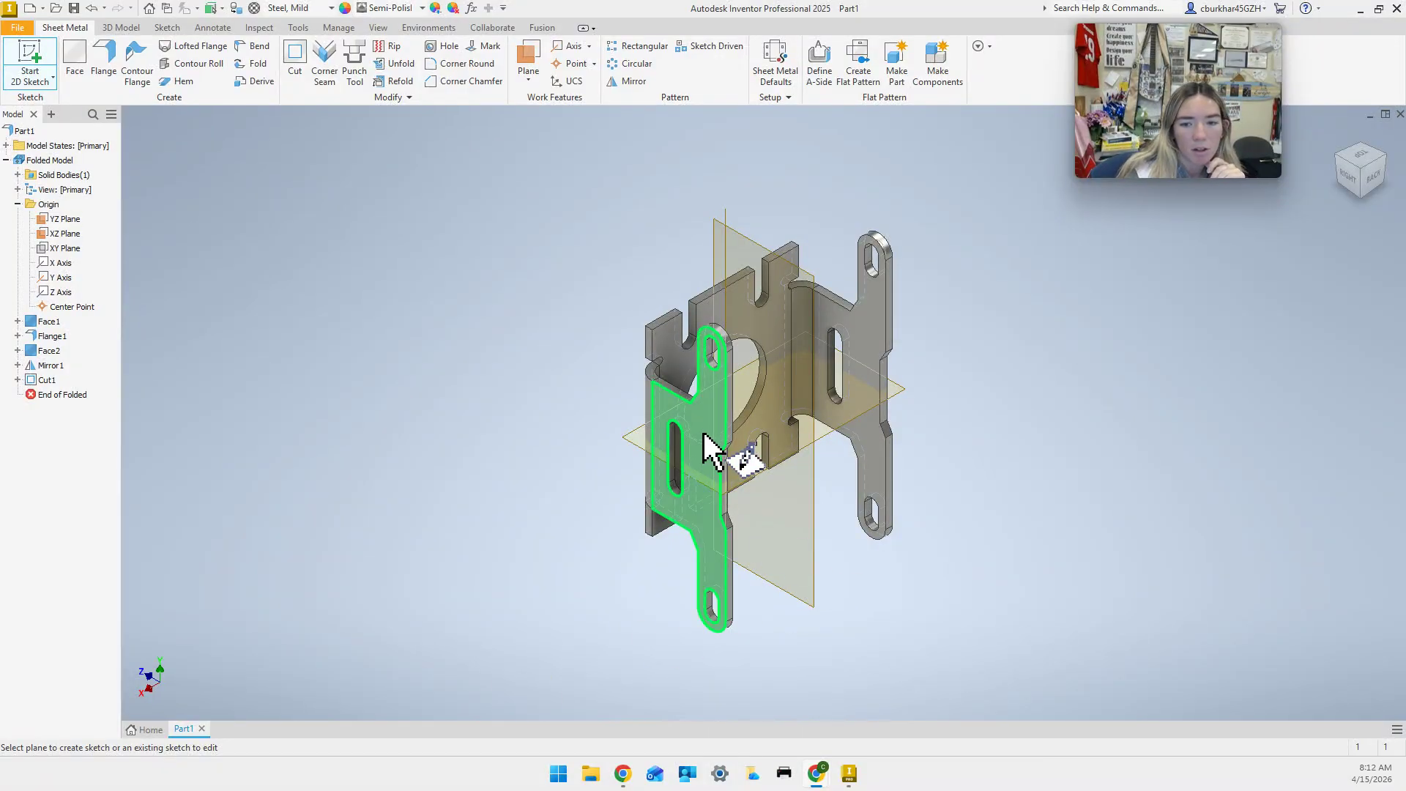
pyautogui.keyDown('shift'); pyautogui.moveTo(716, 458); pyautogui.dragTo(856, 586, button='middle'); pyautogui.keyUp('shift')
pyautogui.click(850, 570)
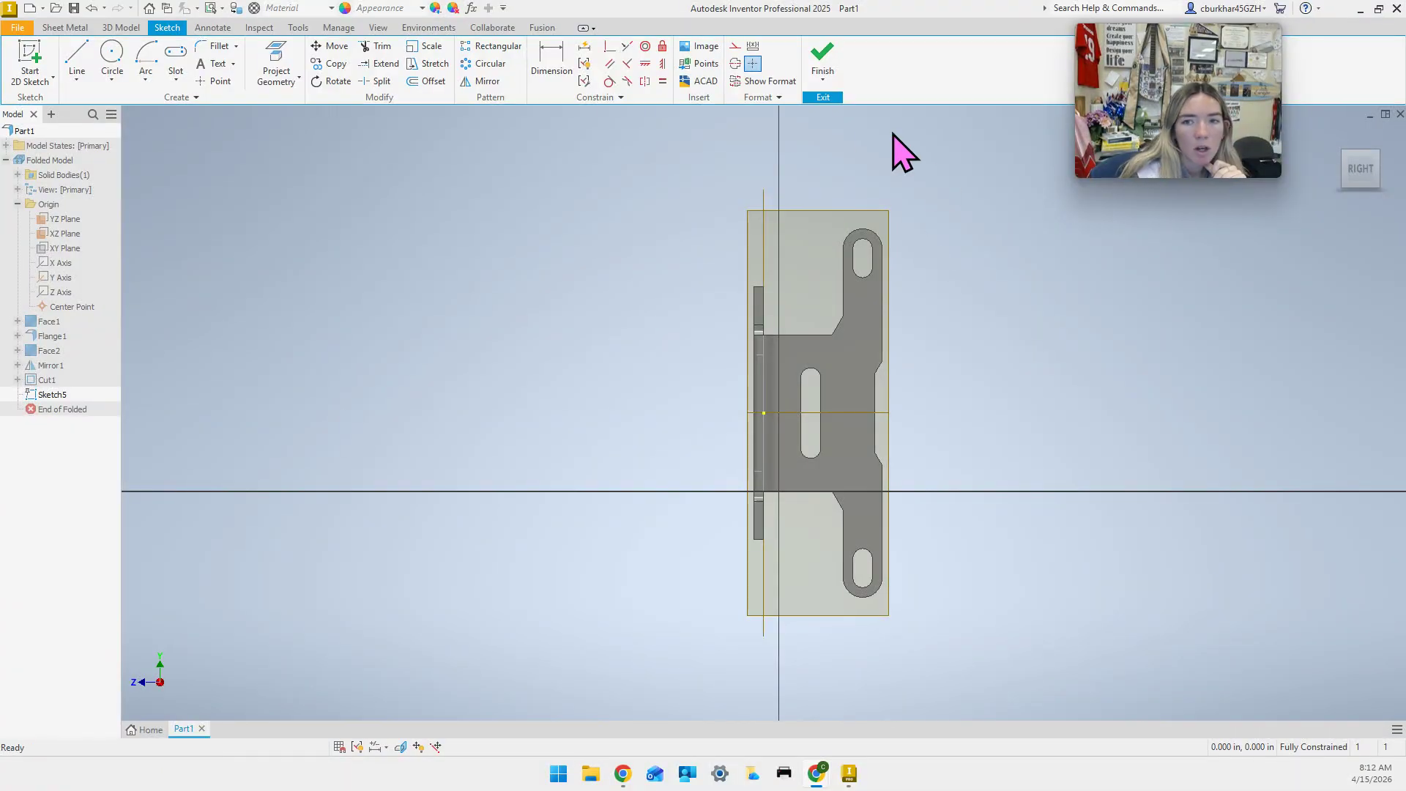
# Draw a short horizontal bend line from the tab's angled edge to its right edge.
pyautogui.click(77, 60)
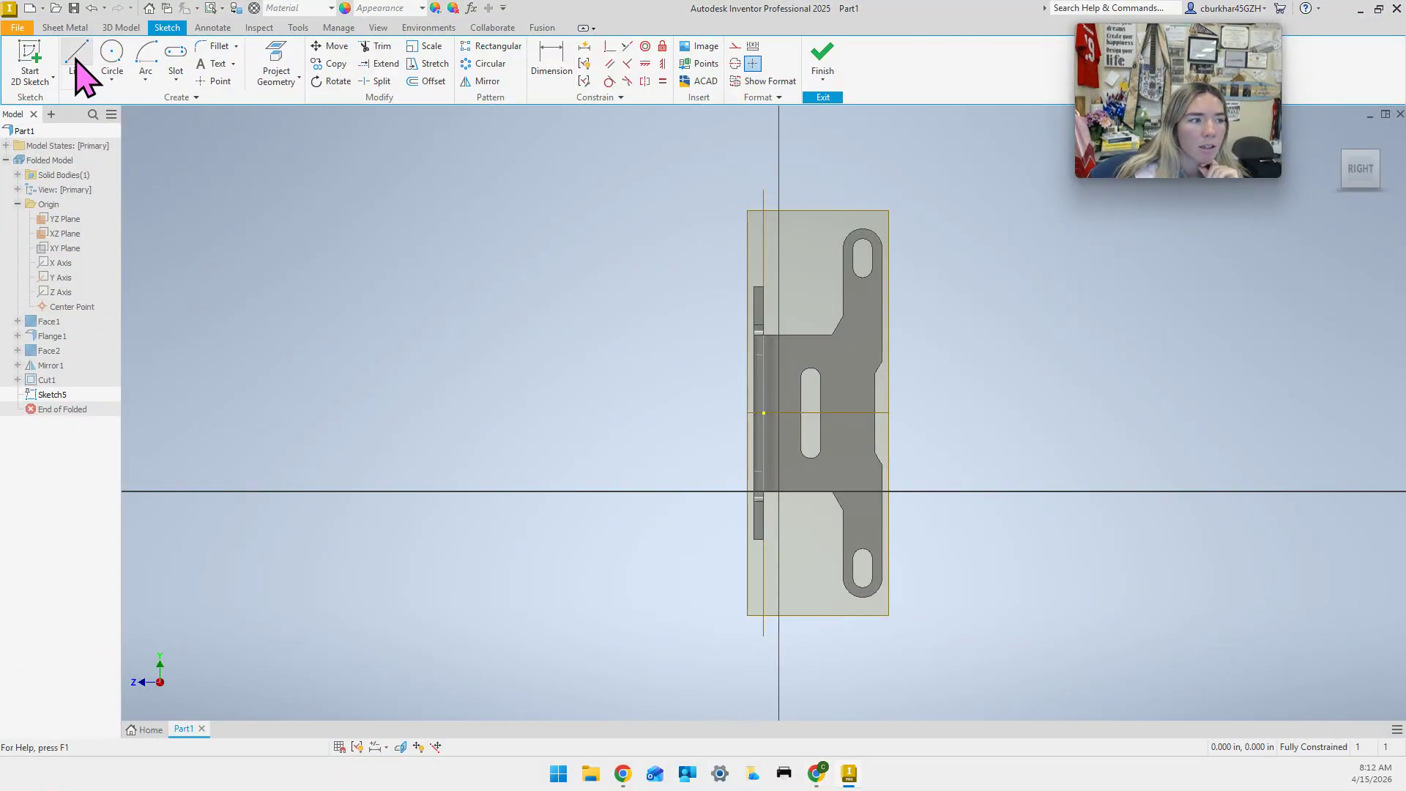
pyautogui.click(841, 320)
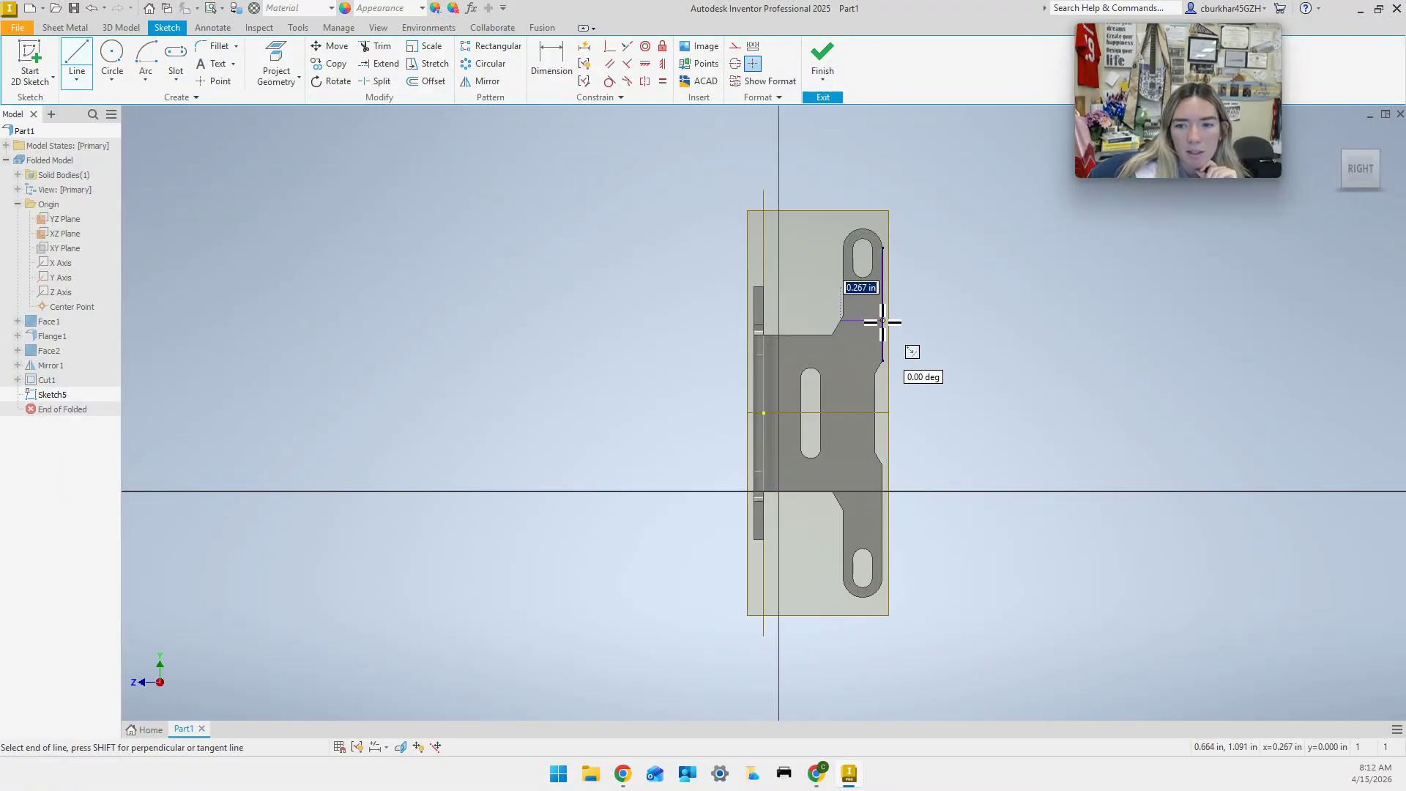
pyautogui.click(882, 321)
pyautogui.press('Escape')
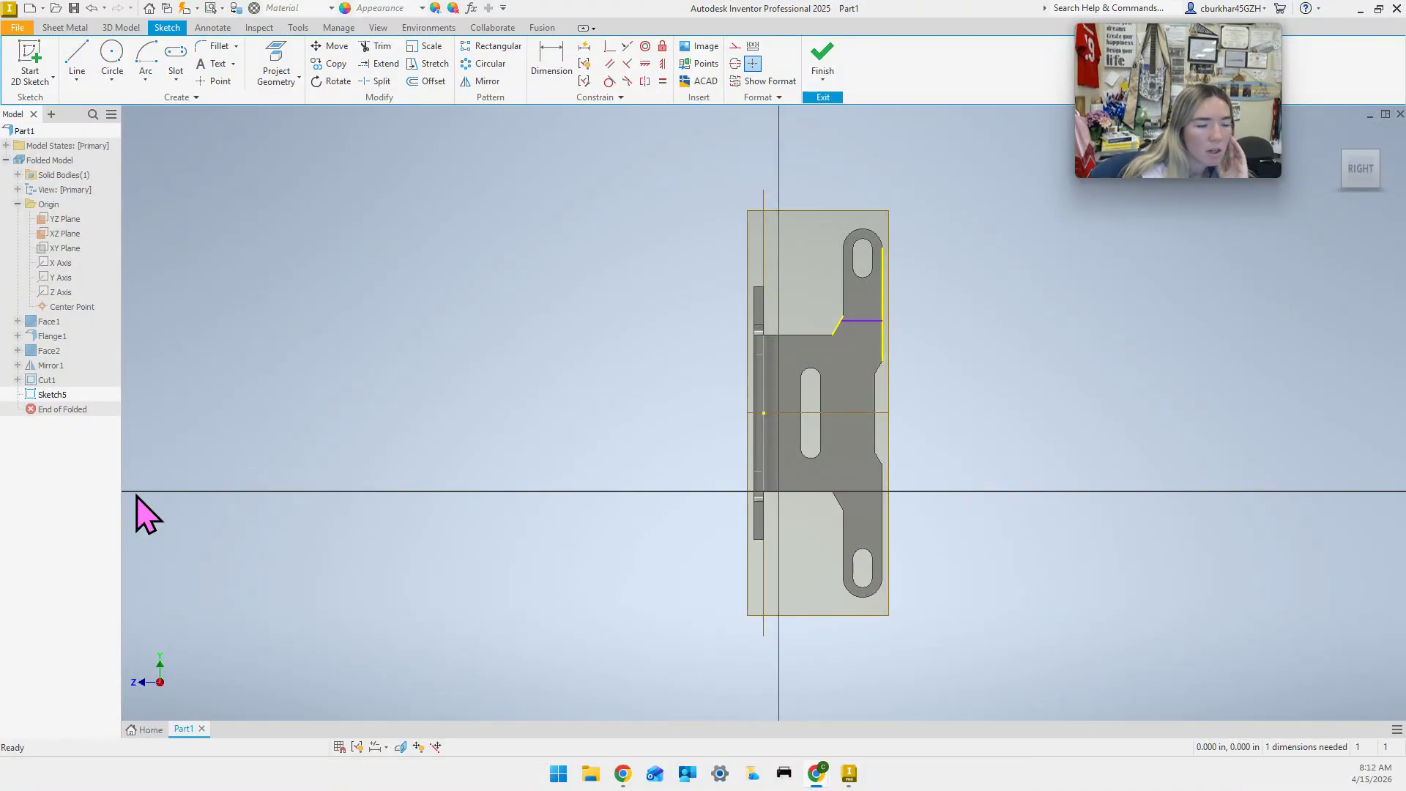
# Dimension the bend line .535 in from the XZ plane and finish Sketch5.
pyautogui.click(571, 80)
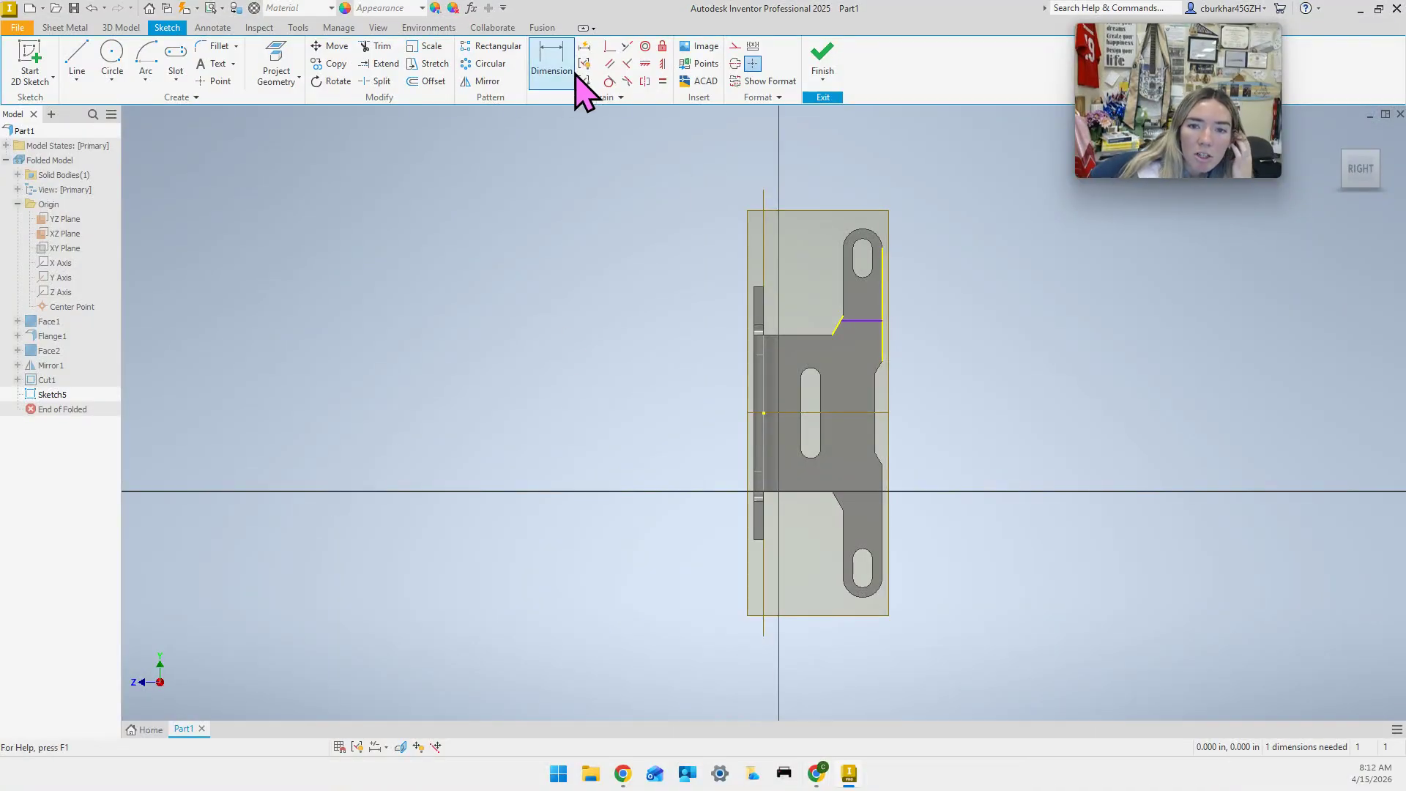
pyautogui.click(872, 321)
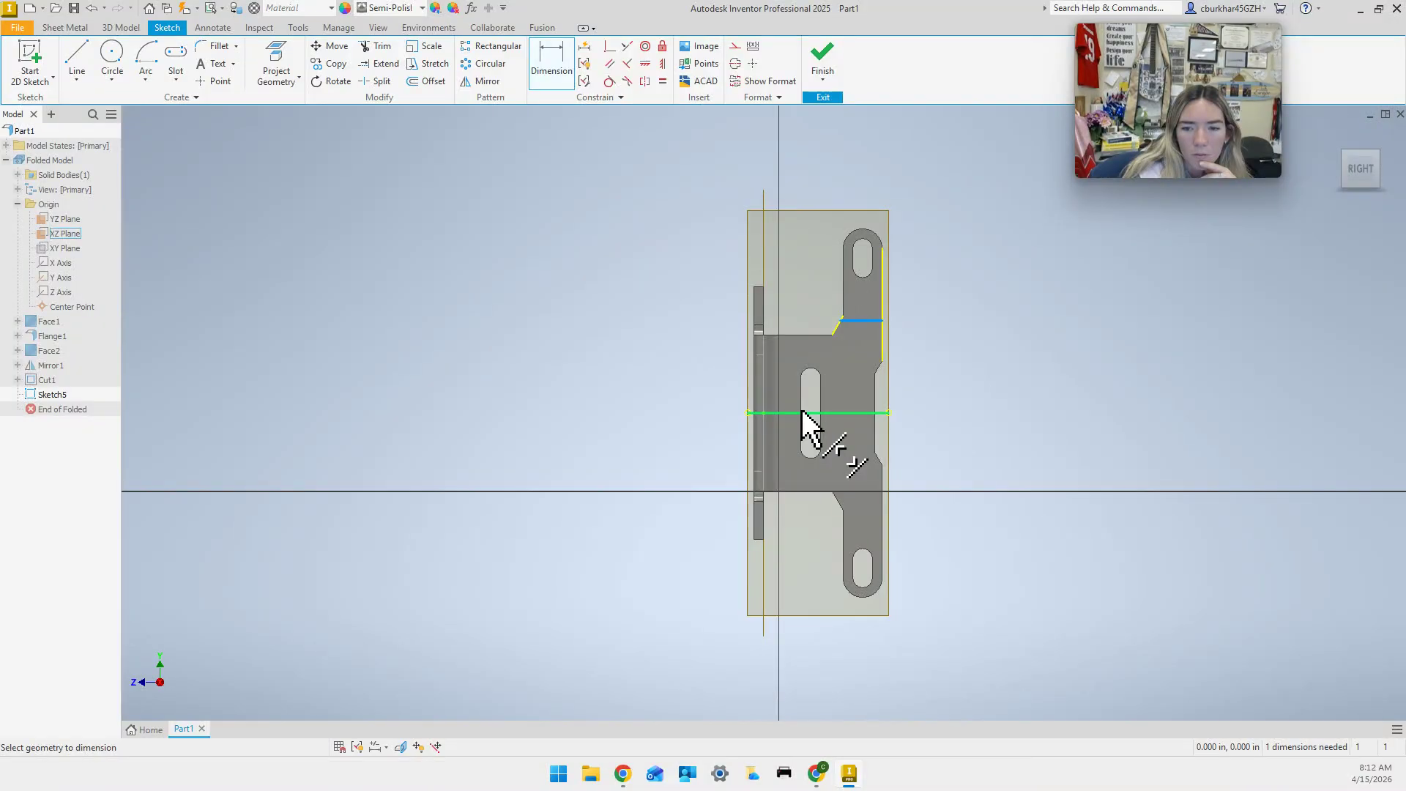
pyautogui.click(764, 414)
pyautogui.click(962, 373)
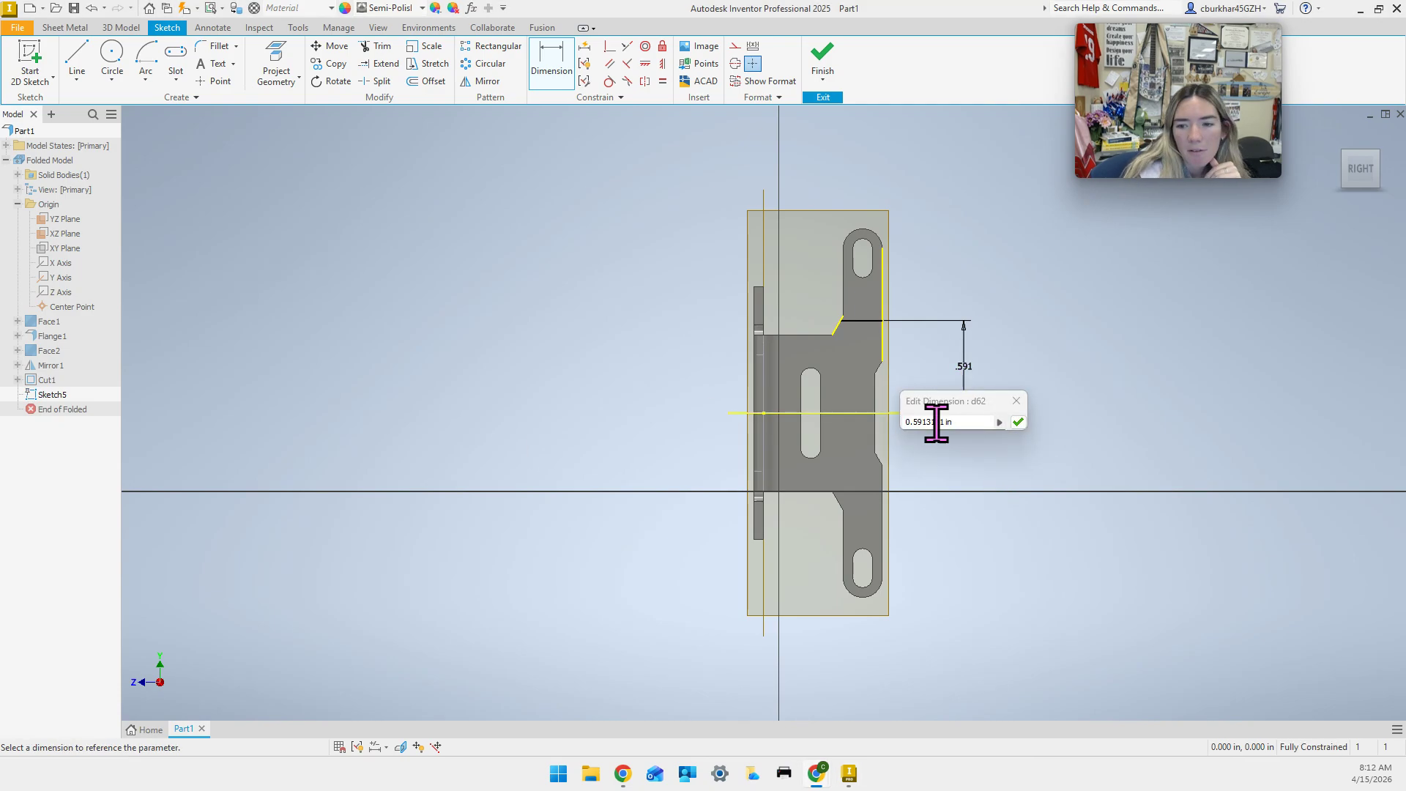
pyautogui.moveTo(972, 423); pyautogui.dragTo(856, 428)
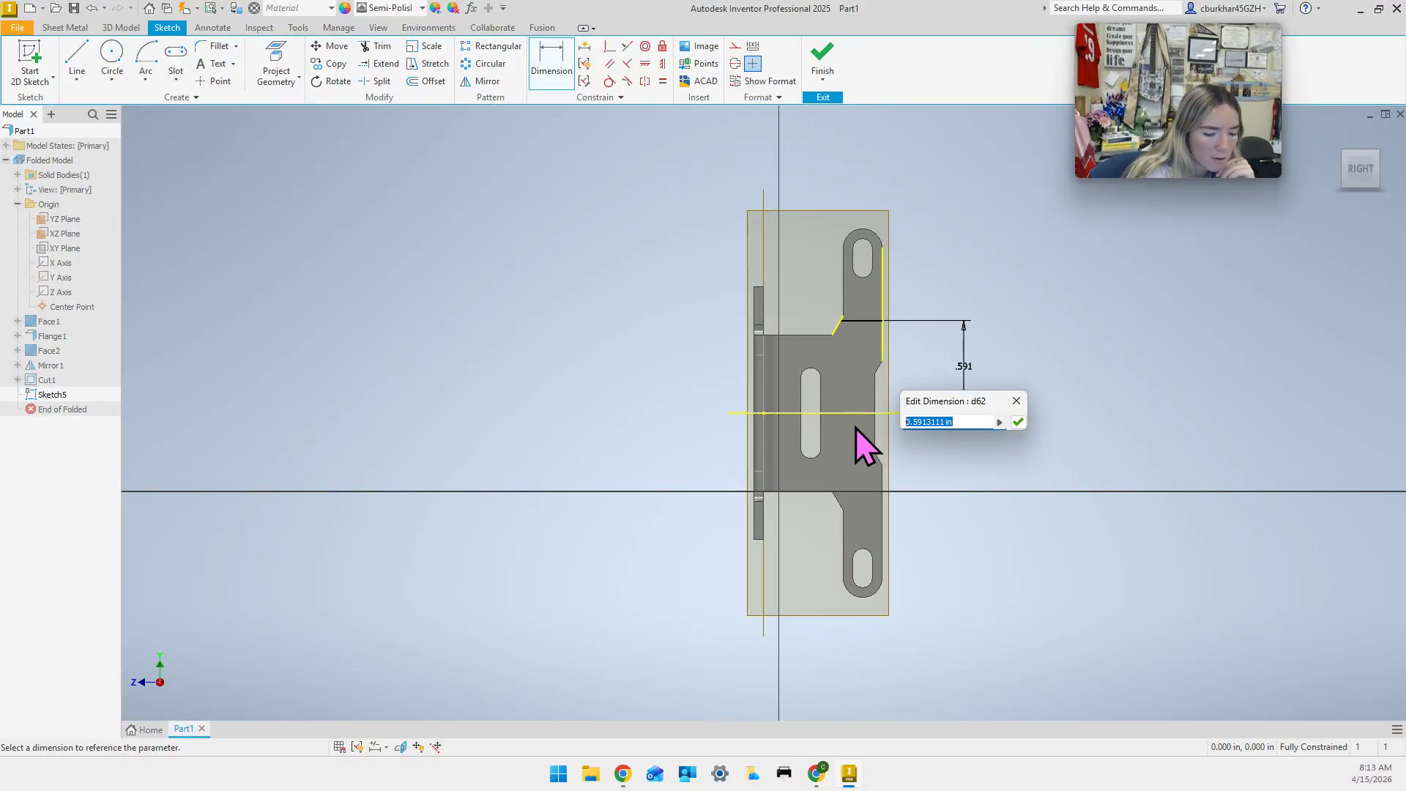
pyautogui.write('.535')
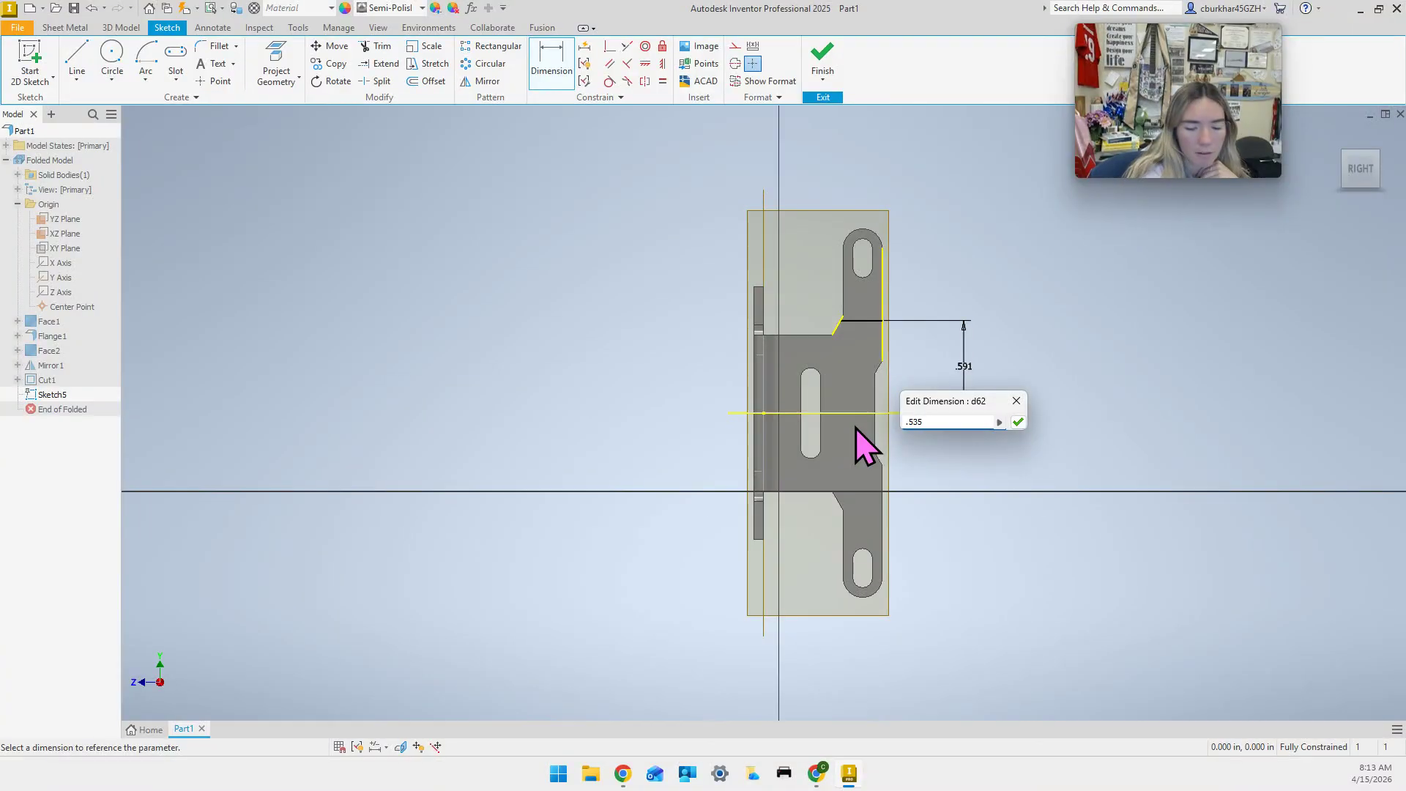
pyautogui.press('Return')
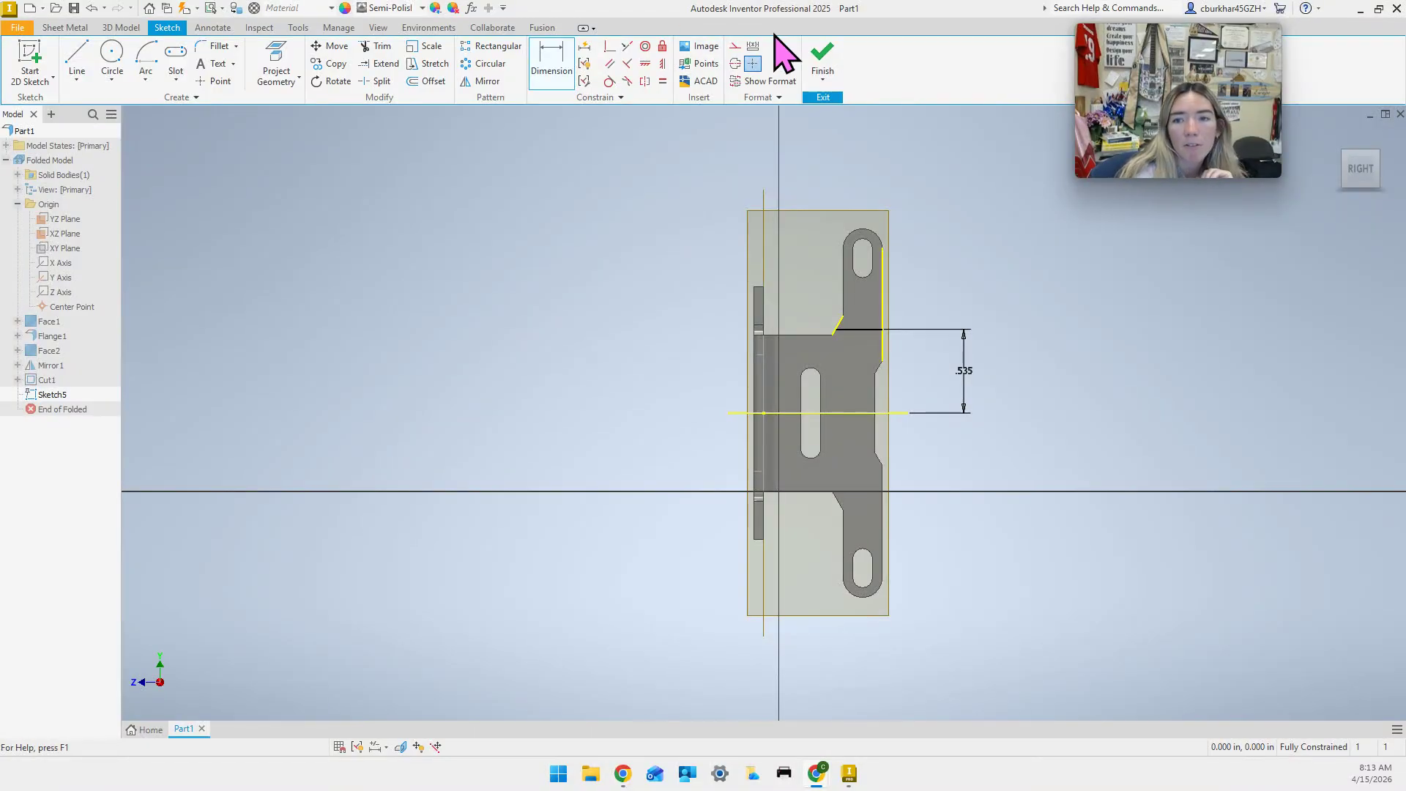
pyautogui.click(822, 60)
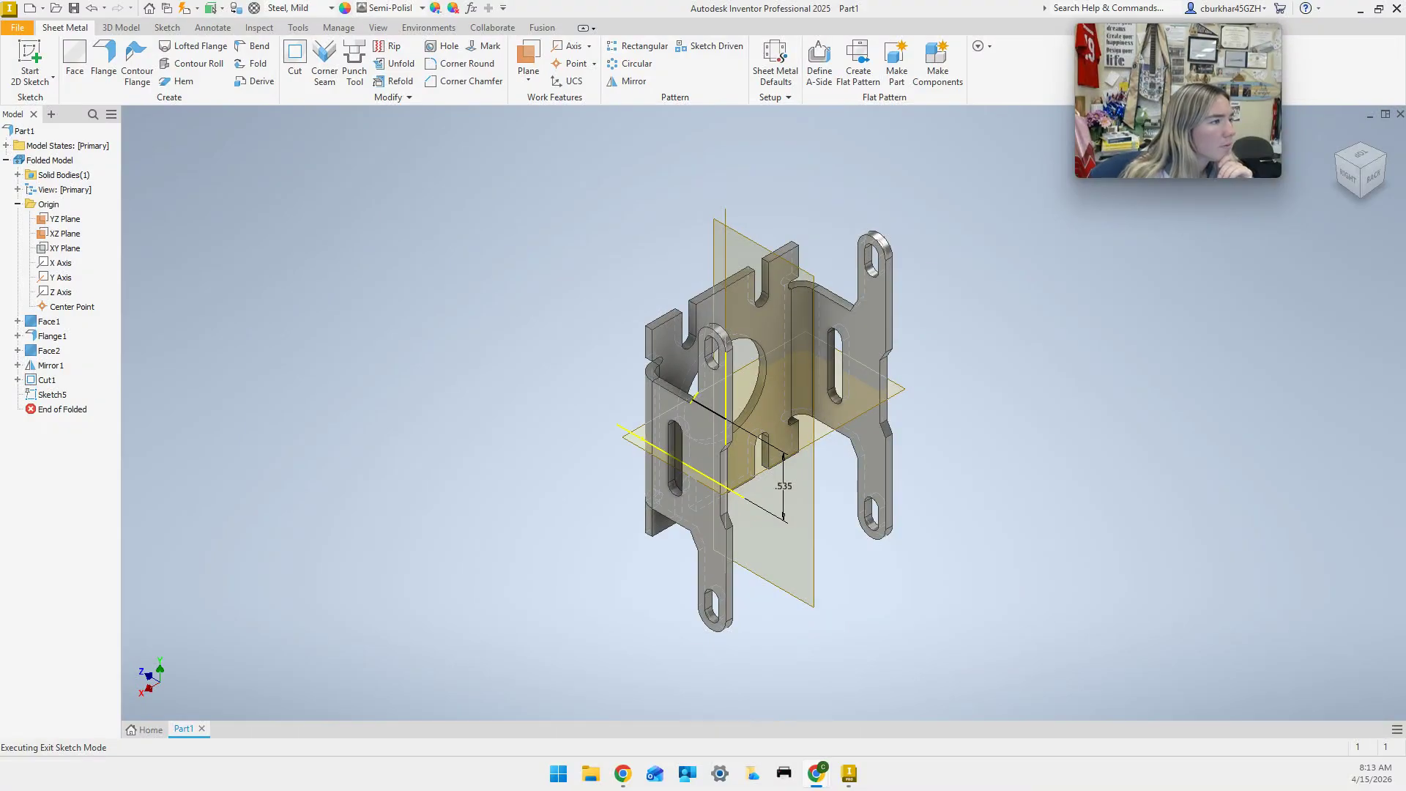
# Fold the tab 90° along Sketch5's bend line with centreline fold location.
pyautogui.click(254, 63)
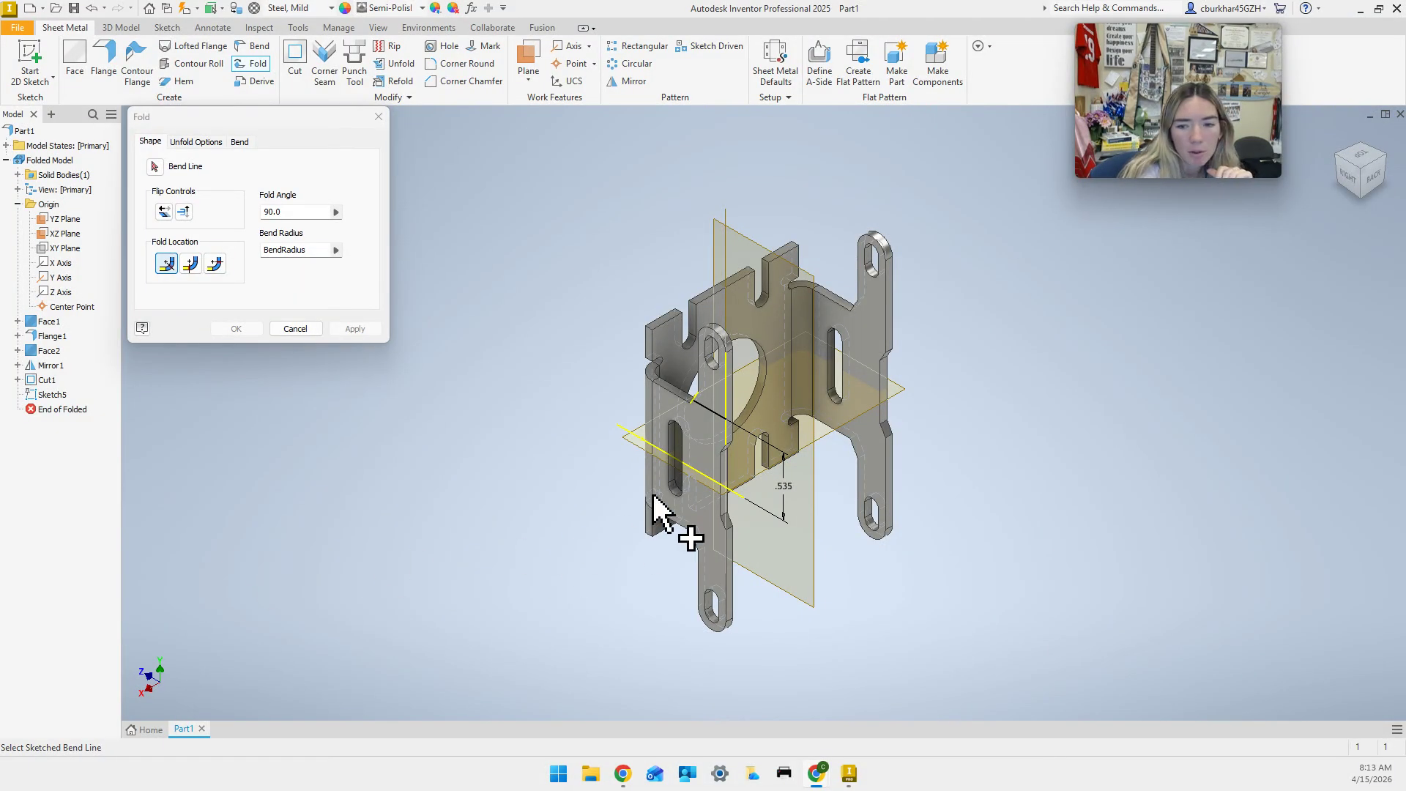
pyautogui.click(712, 414)
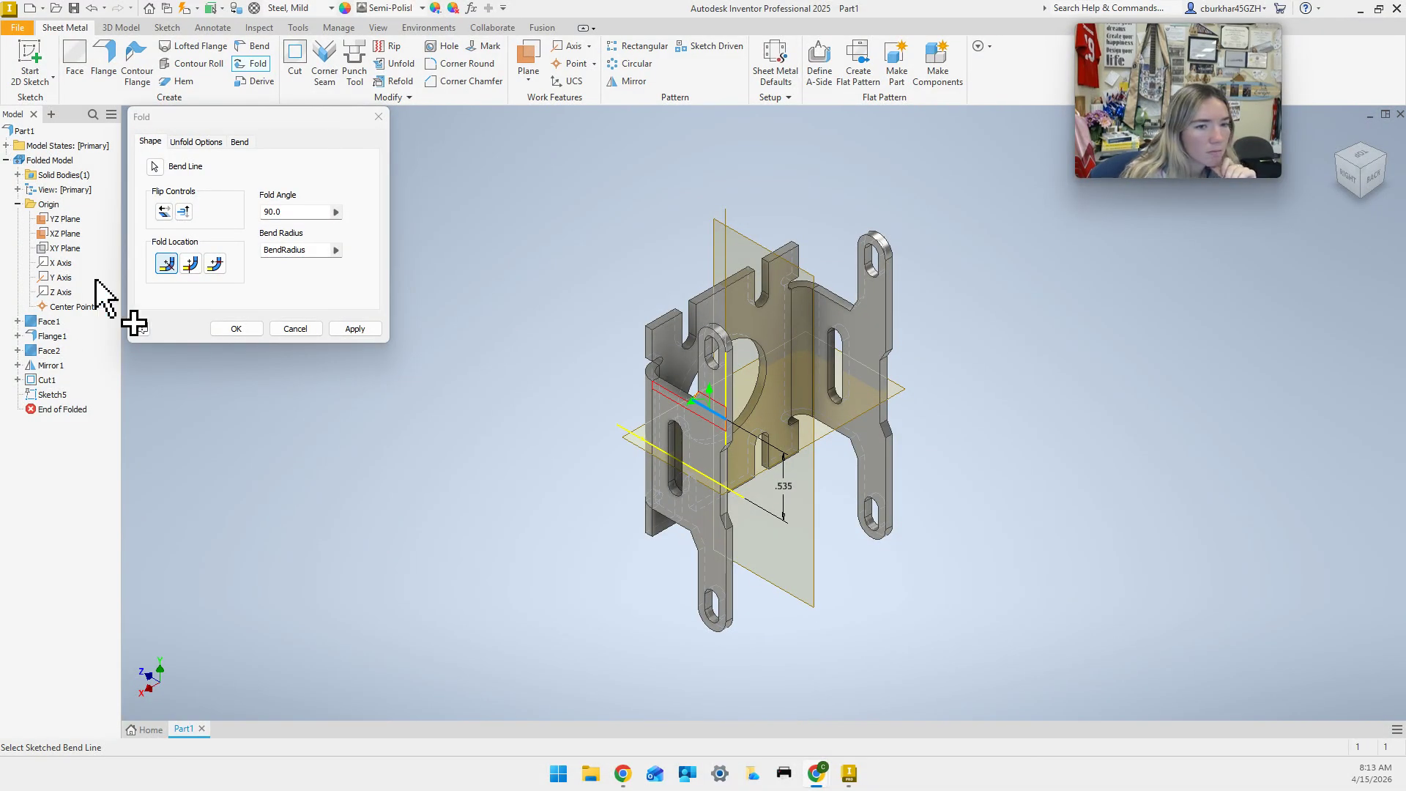
pyautogui.click(191, 265)
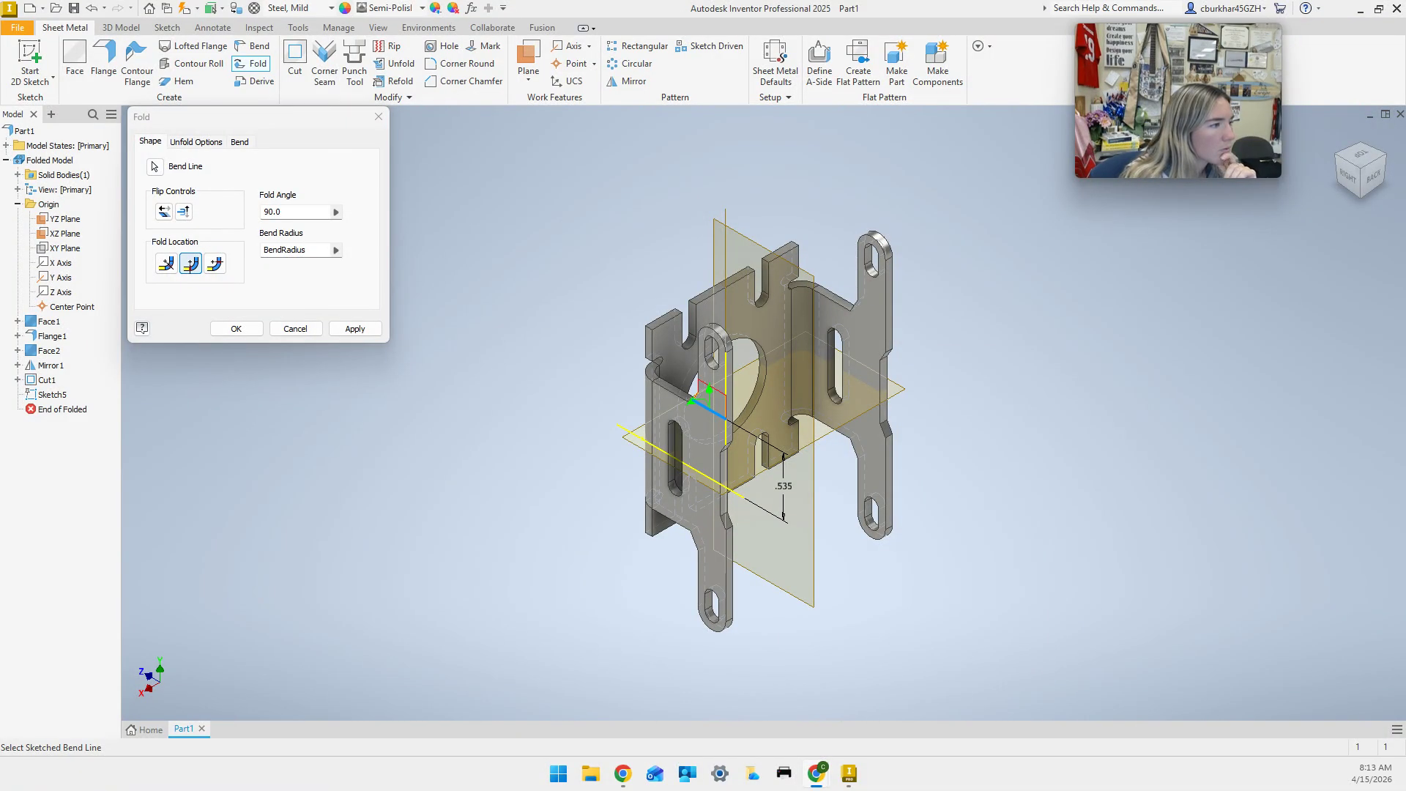
pyautogui.click(183, 211)
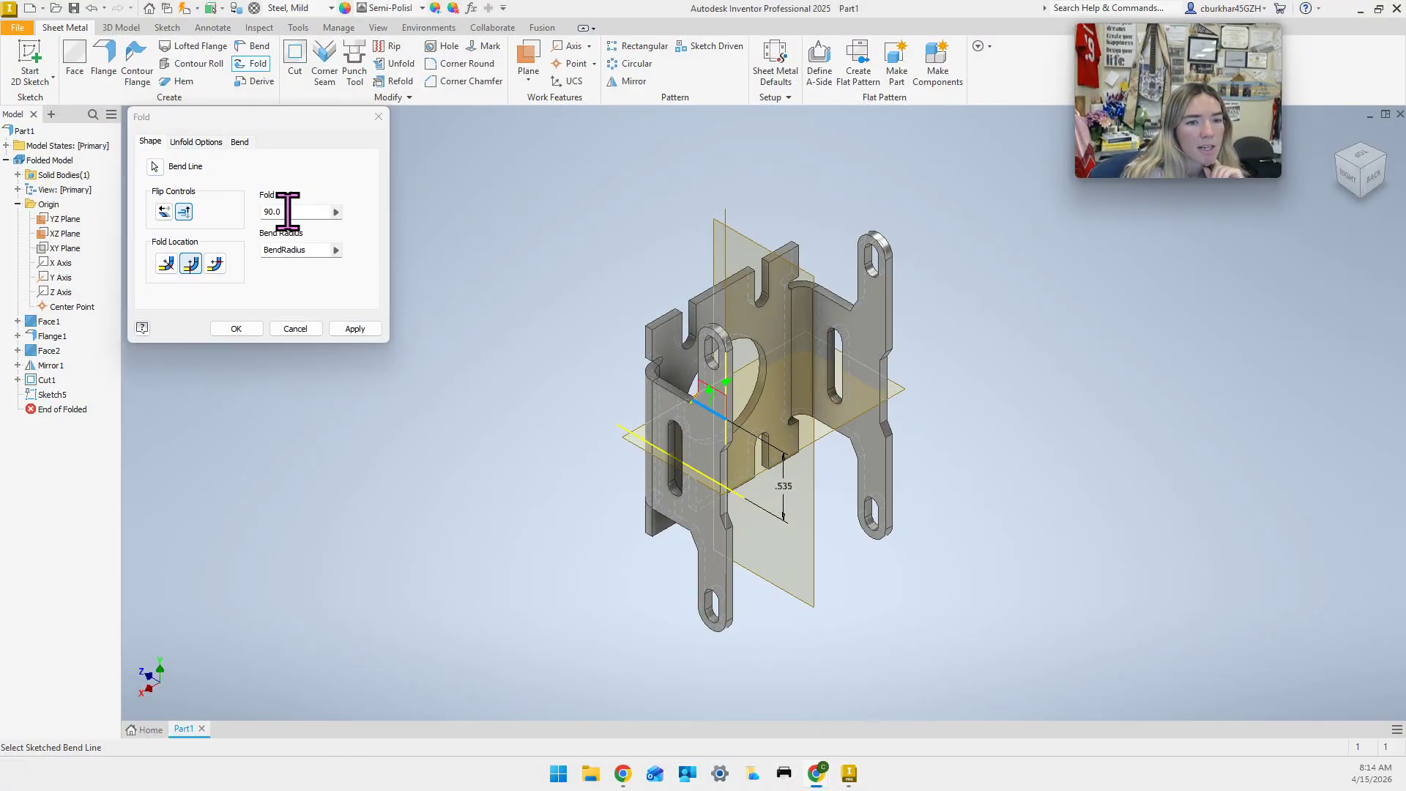
pyautogui.click(355, 329)
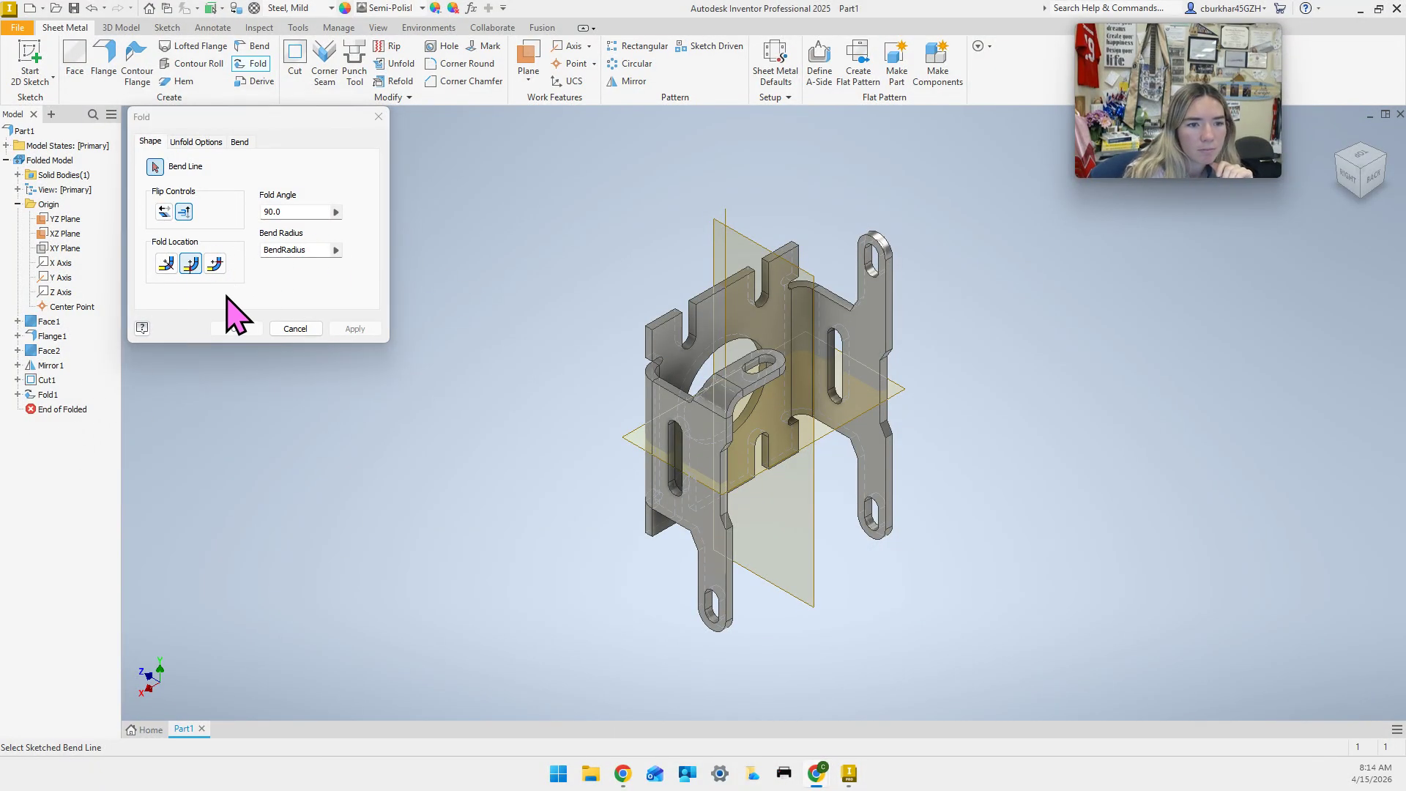
pyautogui.click(163, 213)
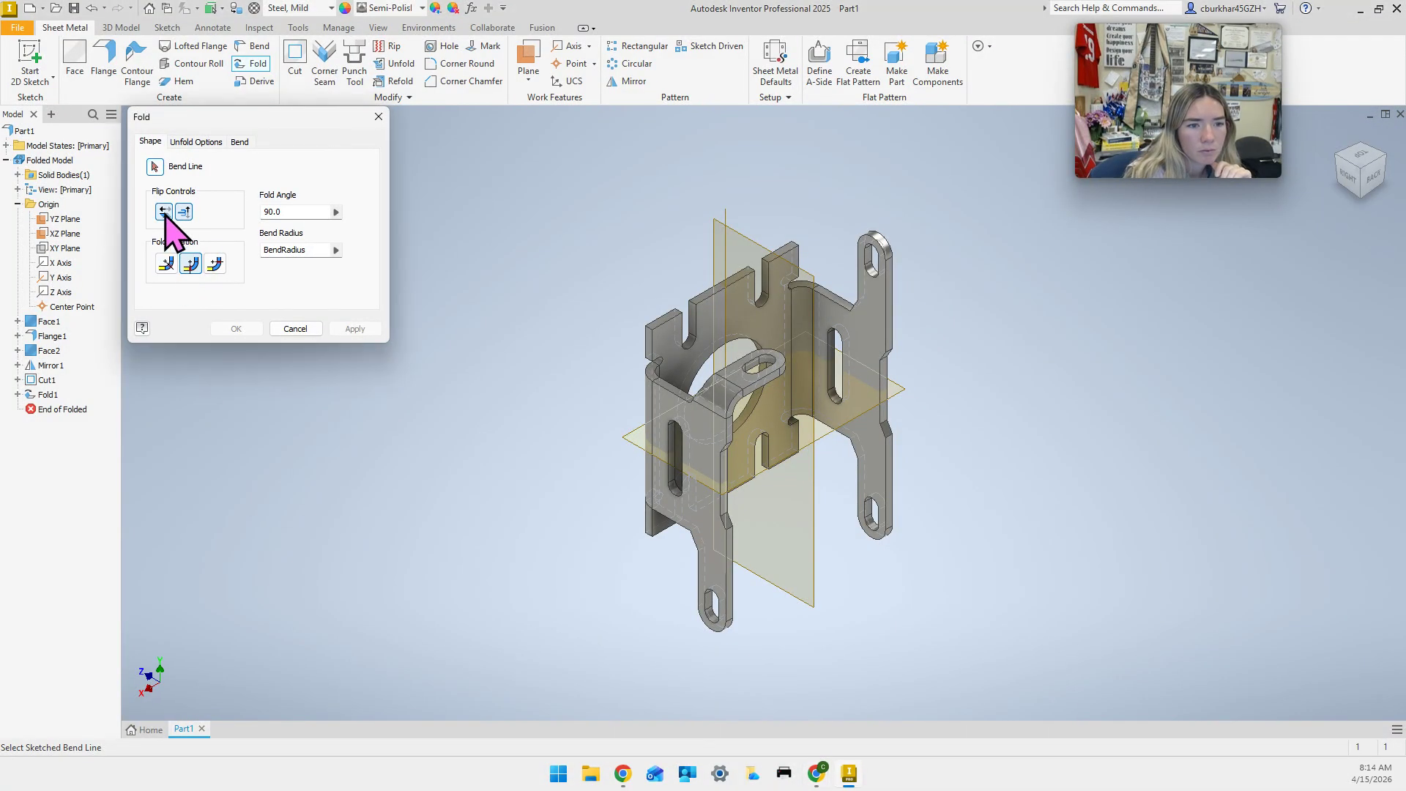
pyautogui.click(184, 212)
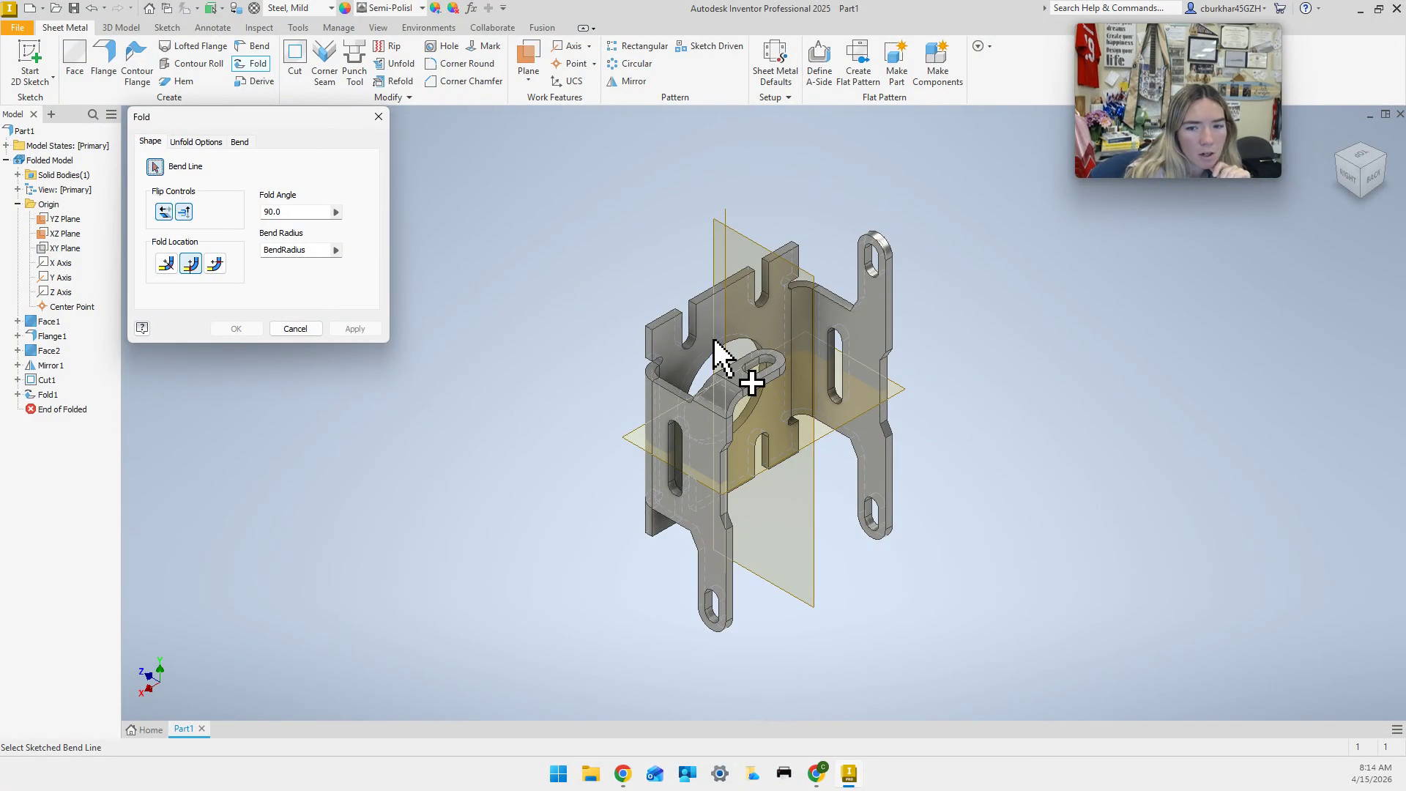
pyautogui.click(295, 328)
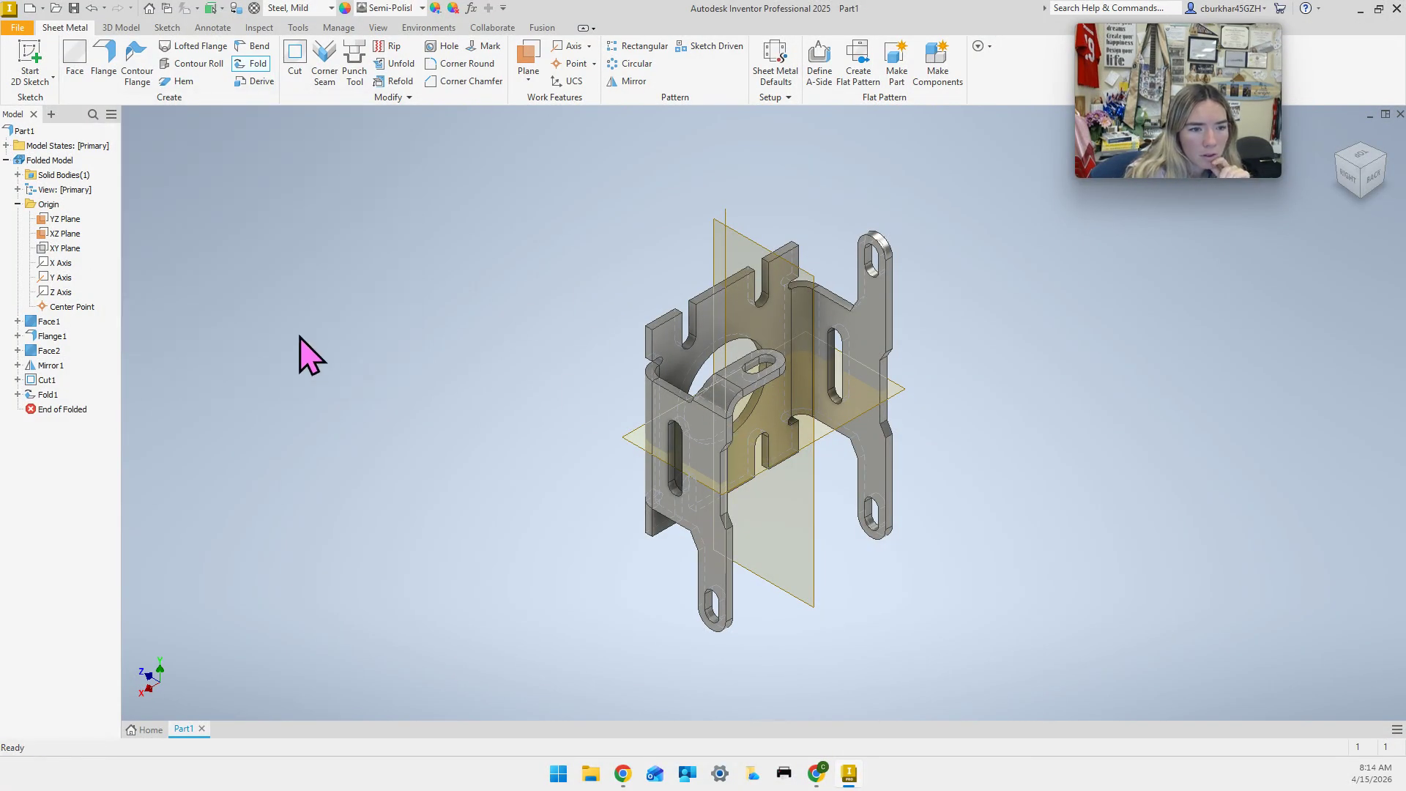
pyautogui.click(44, 396)
# Edit Fold1 and flip its fold direction so the tab bends outward.
pyautogui.rightClick(44, 399)
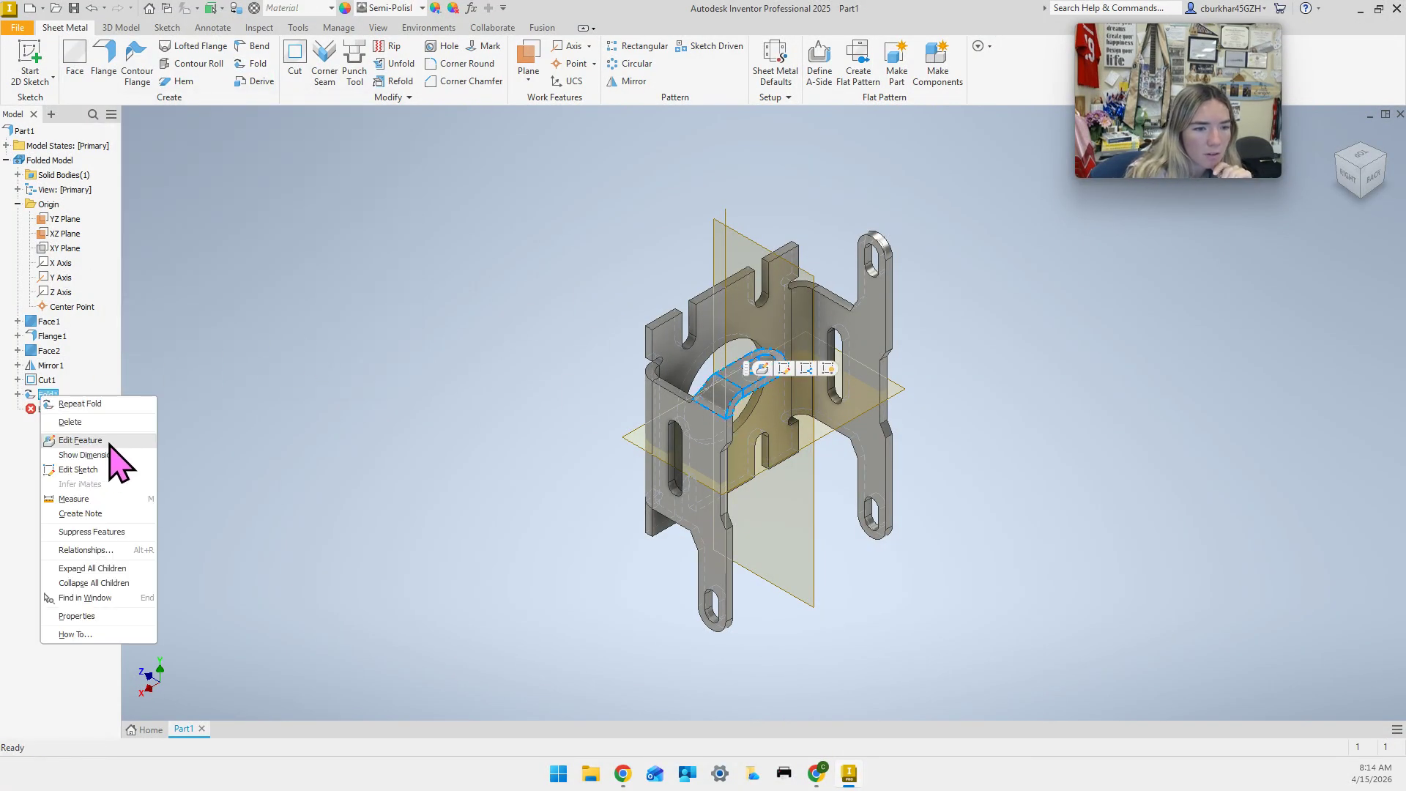
pyautogui.click(116, 440)
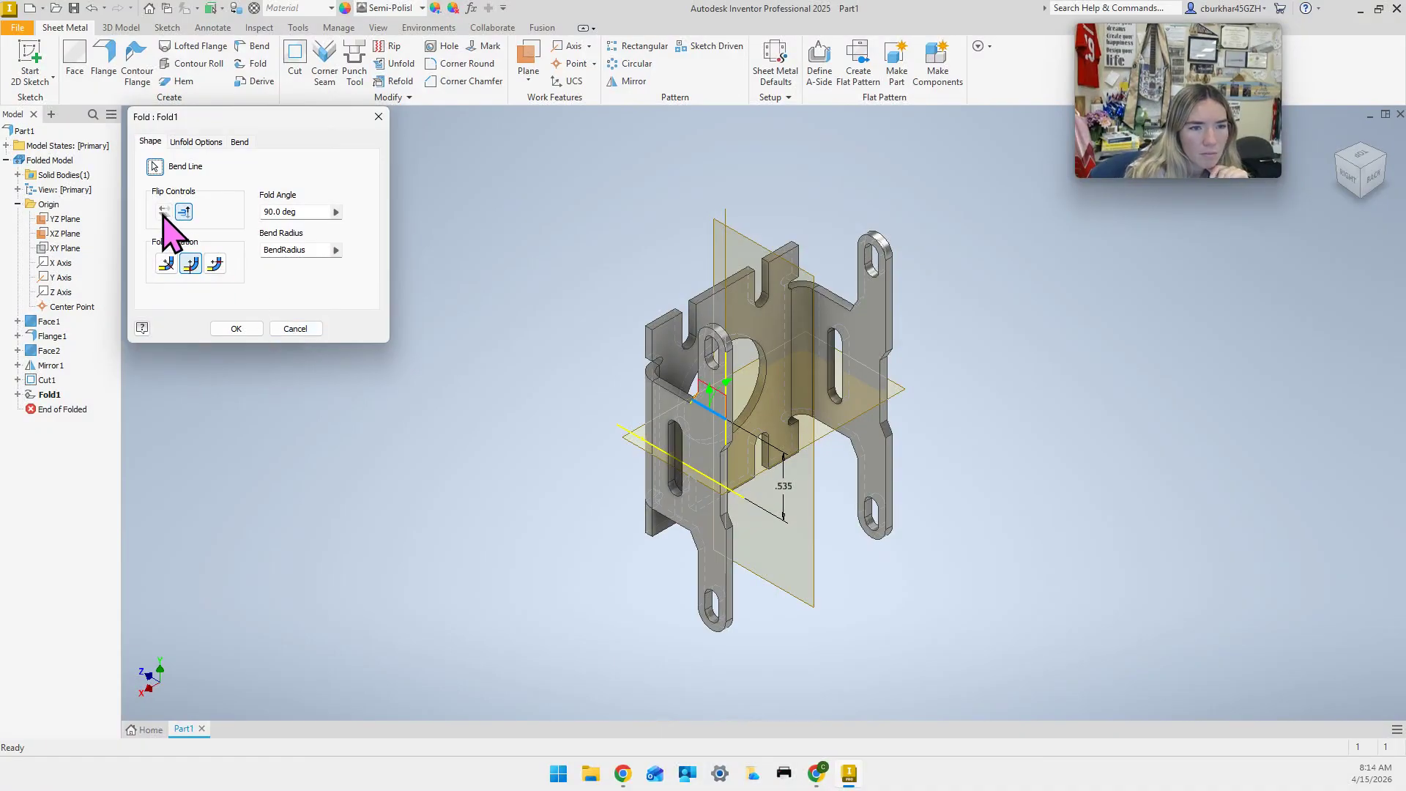
pyautogui.click(184, 213)
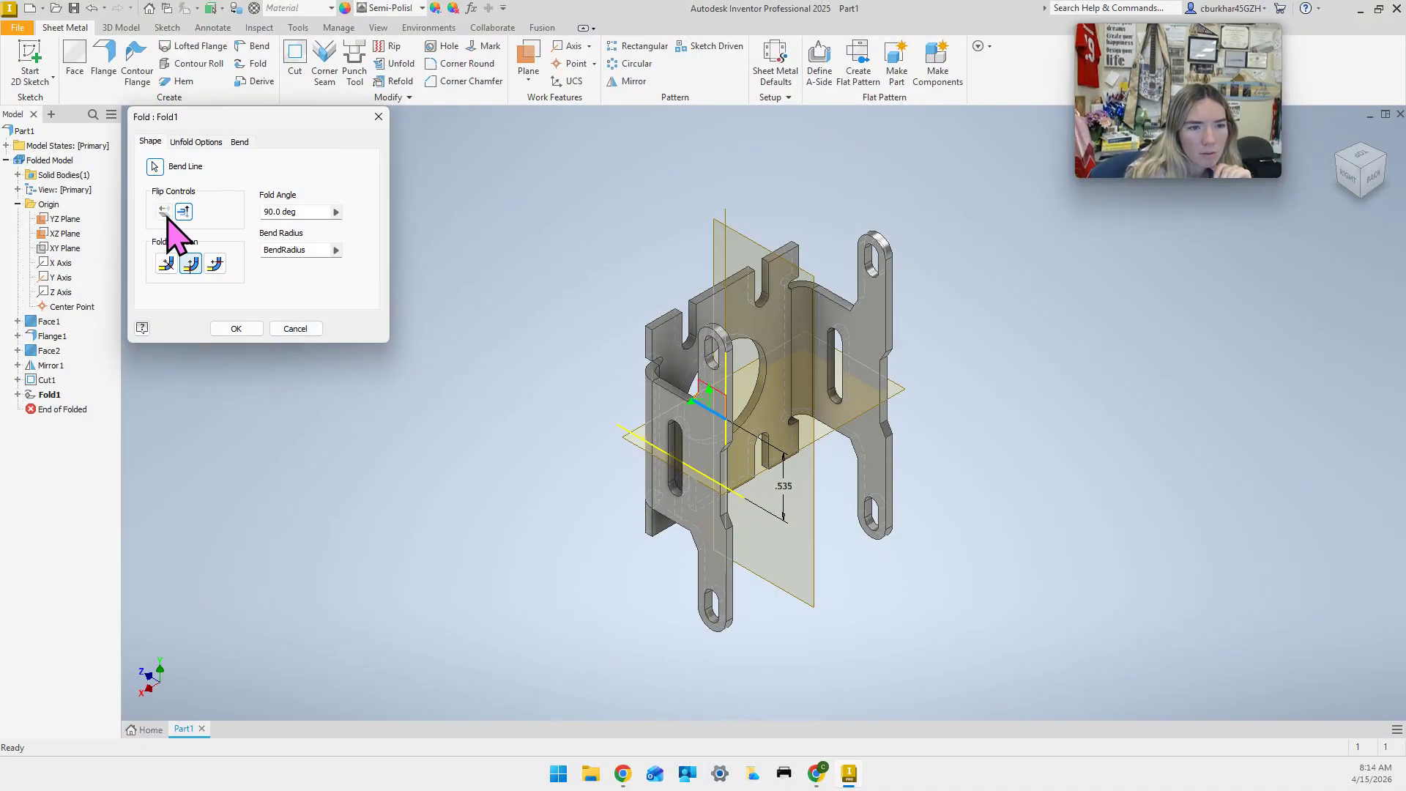
pyautogui.click(230, 331)
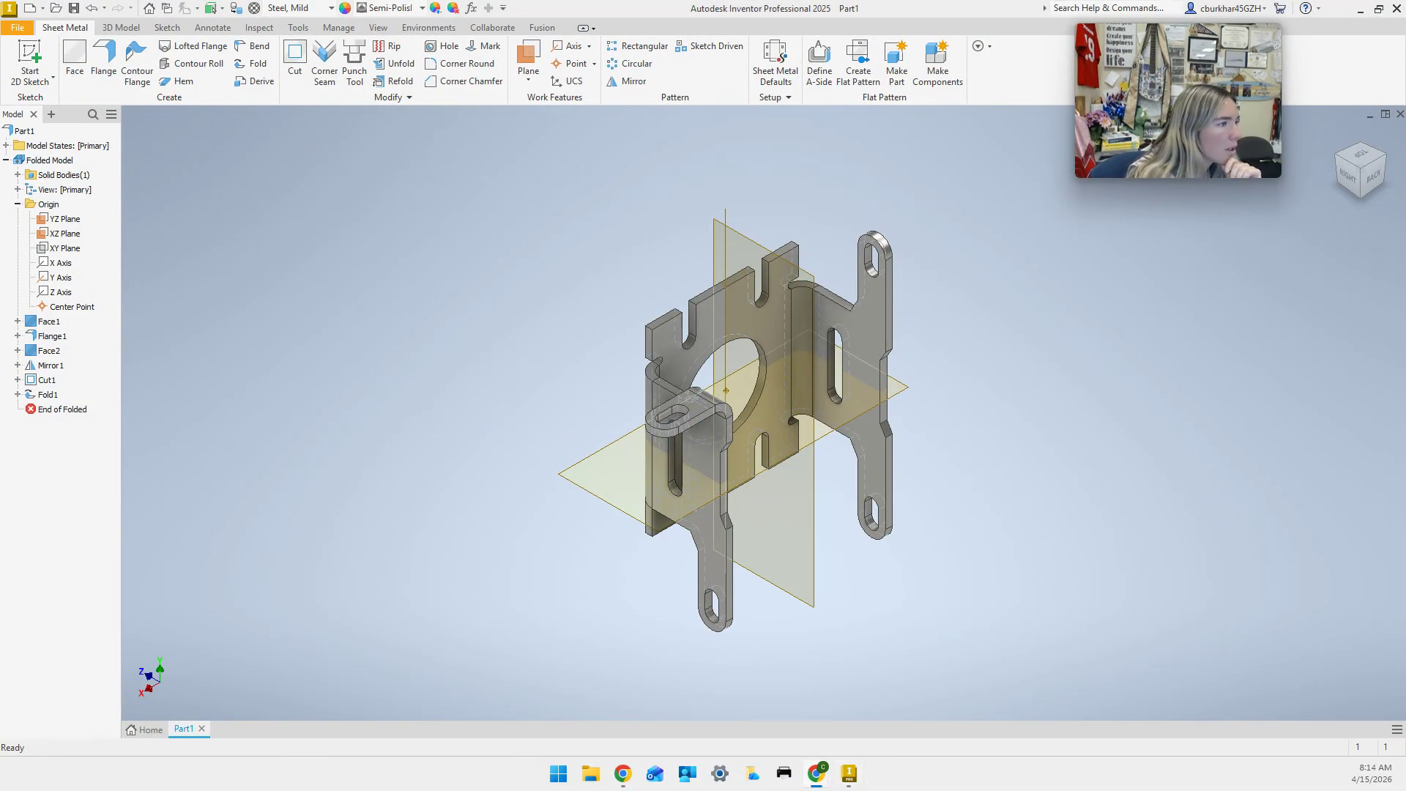
# Mirror Fold1 across the YZ Plane, creating Mirror2 on the opposite side.
pyautogui.click(635, 81)
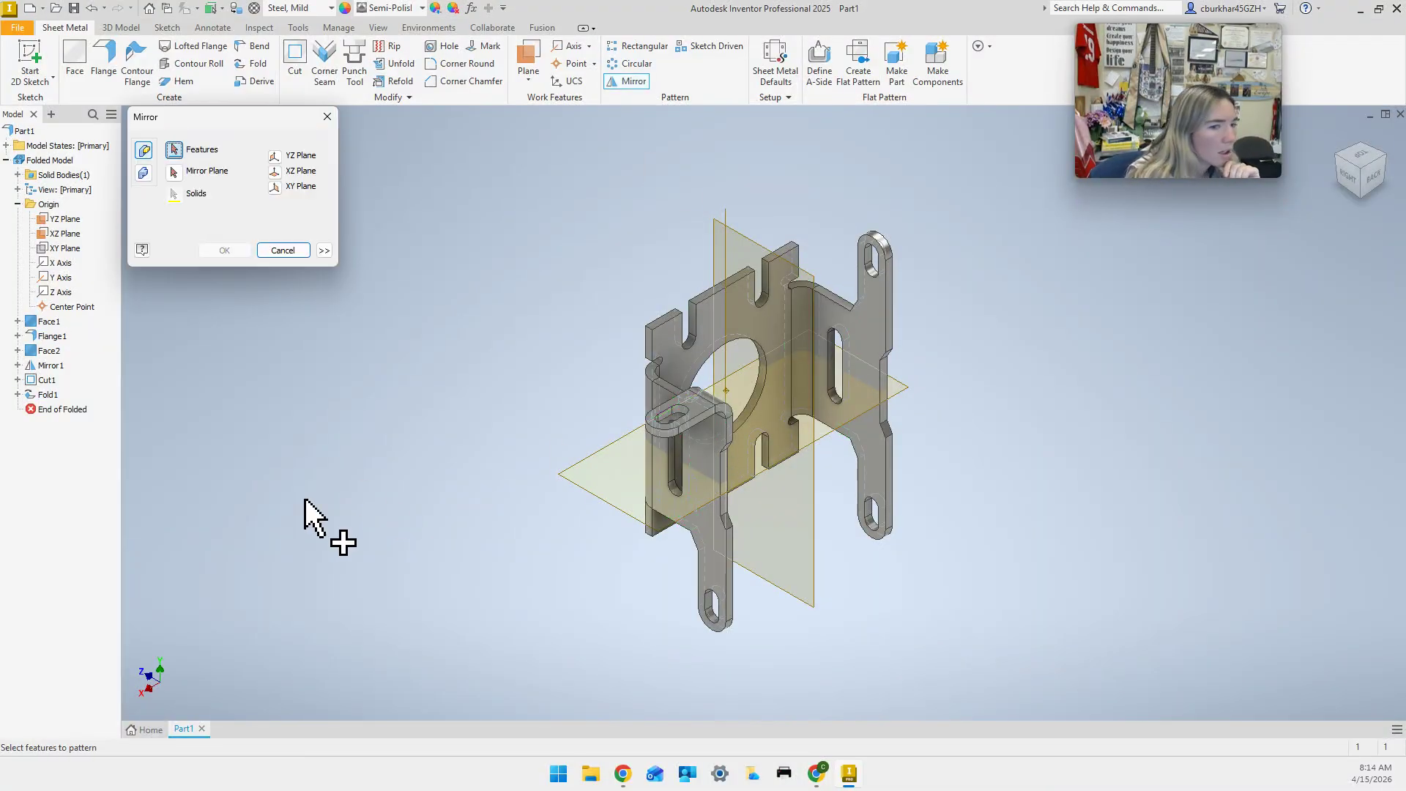
pyautogui.click(48, 394)
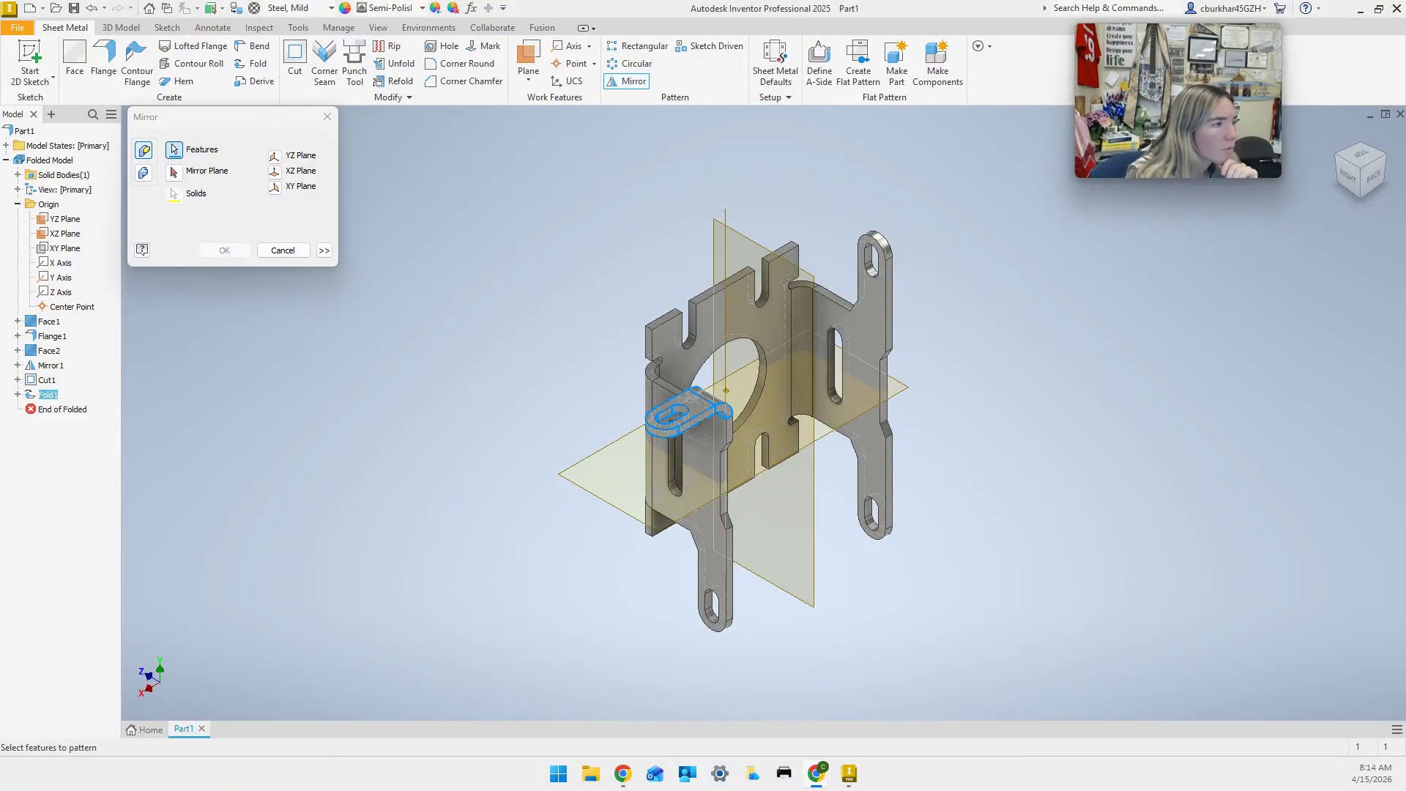
pyautogui.click(275, 156)
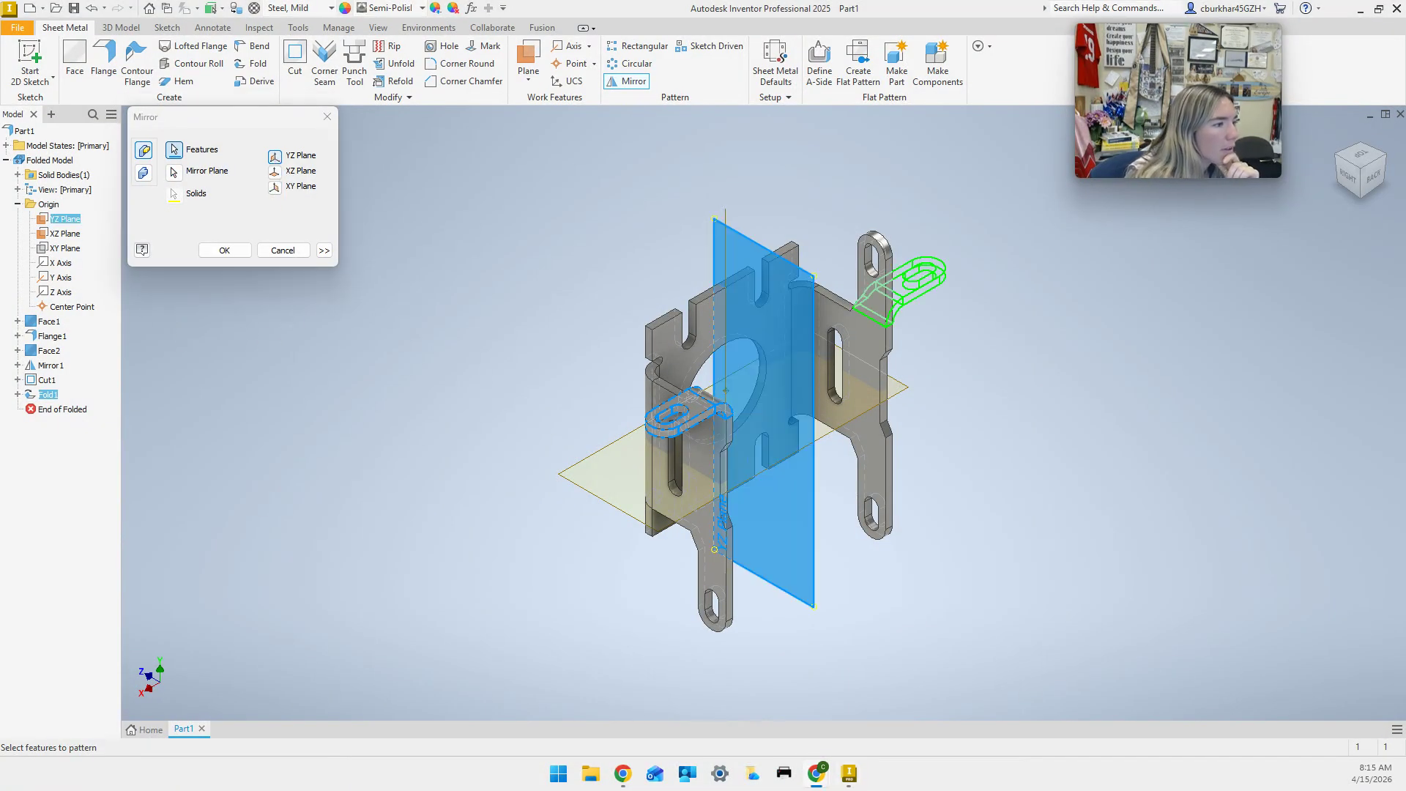
pyautogui.click(223, 251)
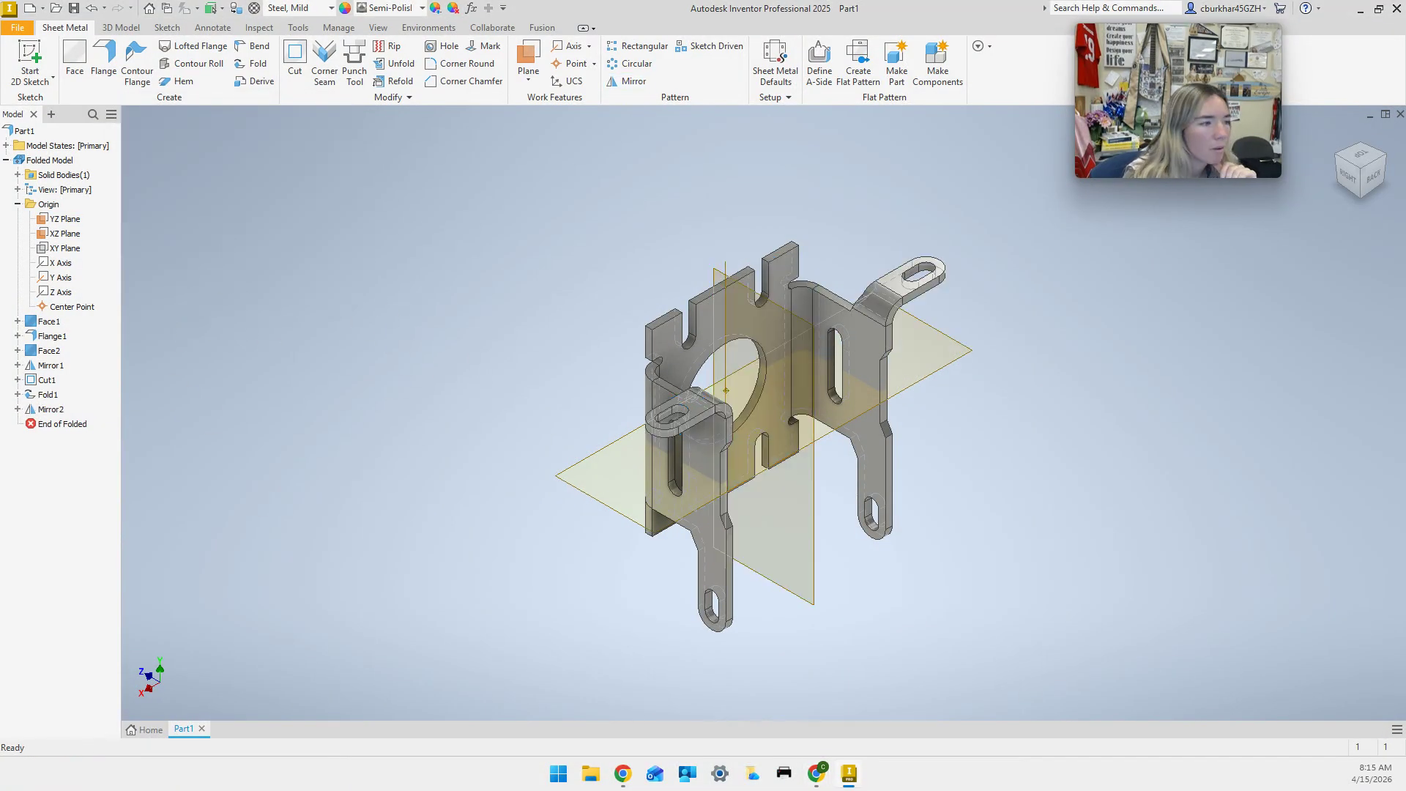